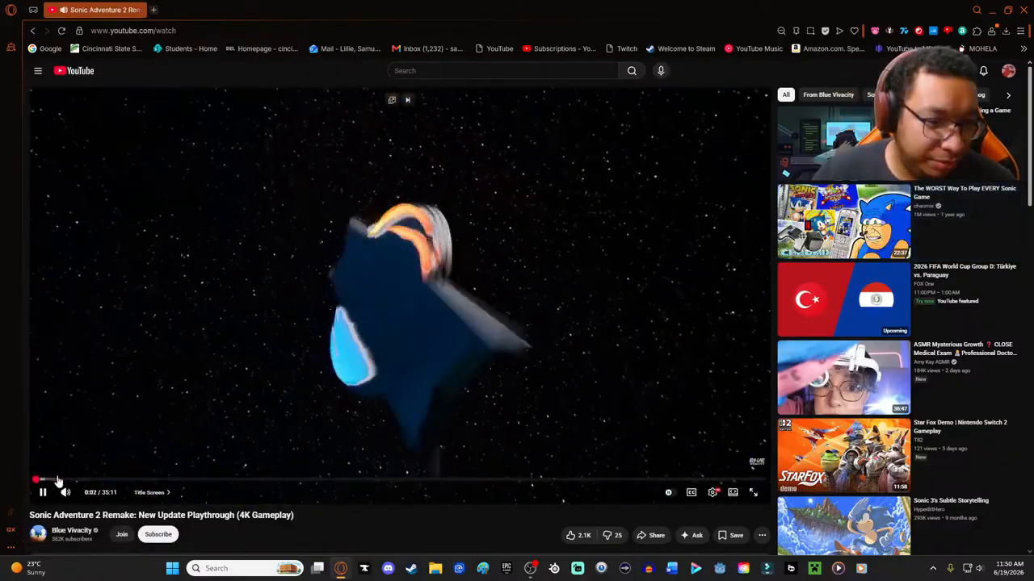
- Skip ahead to about 2:12 in the Sonic Adventure 2 Remake playthrough video
{"action": "left_click", "coordinate": [55, 480]}
{"action": "left_click_drag", "start_coordinate": [112, 482], "coordinate": [84, 481]}
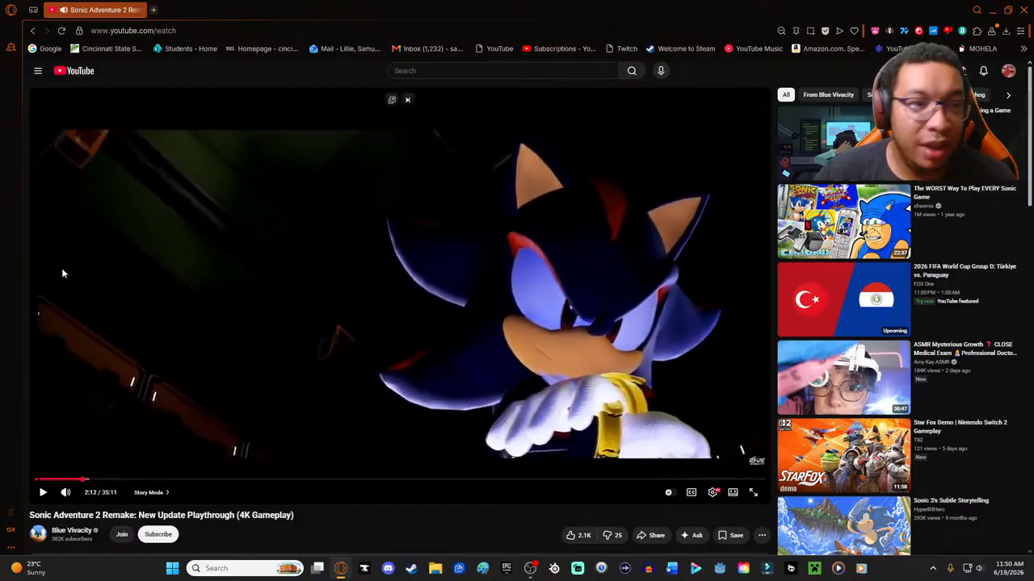
- Open the Hello World in GDScript video from the saved Godot 4.5 Tutorial playlist and pause it
{"action": "left_click", "coordinate": [38, 73]}
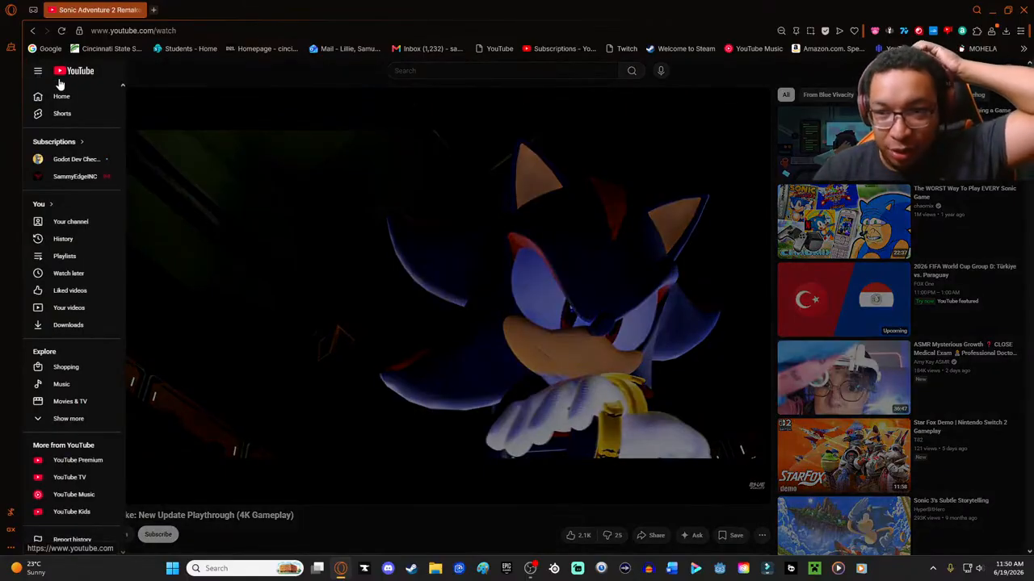
{"action": "left_click", "coordinate": [71, 257]}
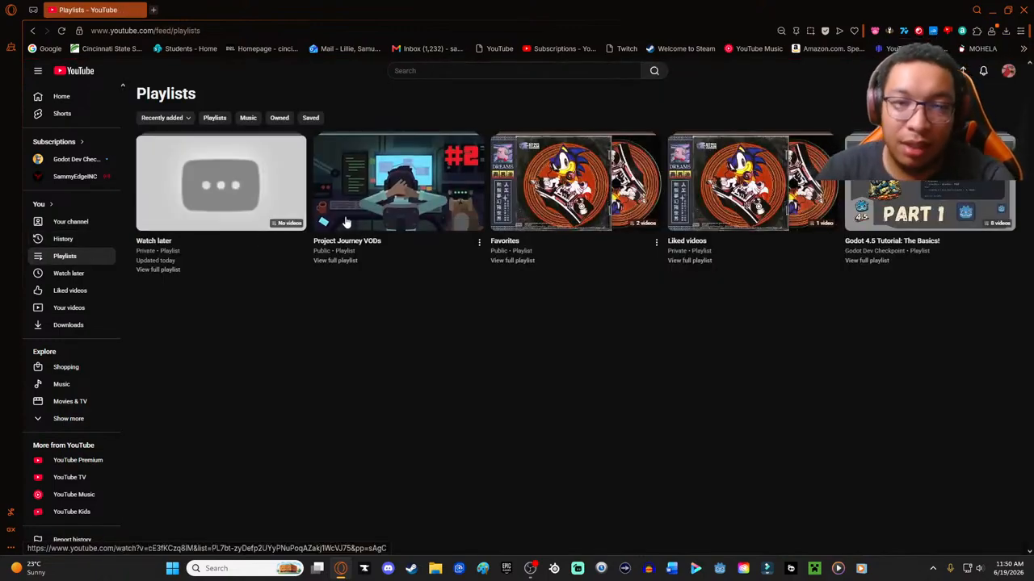
{"action": "left_click", "coordinate": [927, 195]}
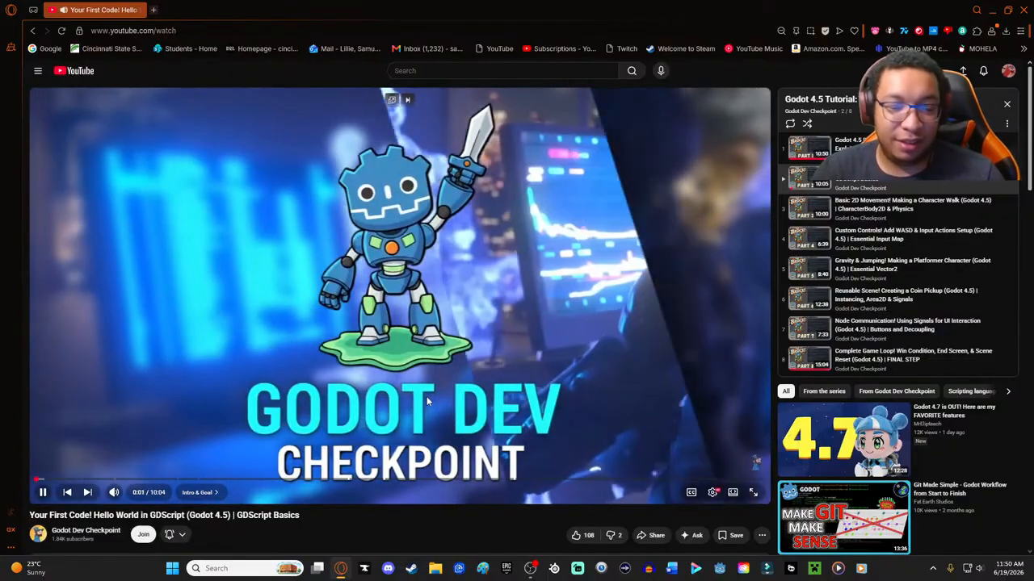
{"action": "left_click", "coordinate": [298, 372]}
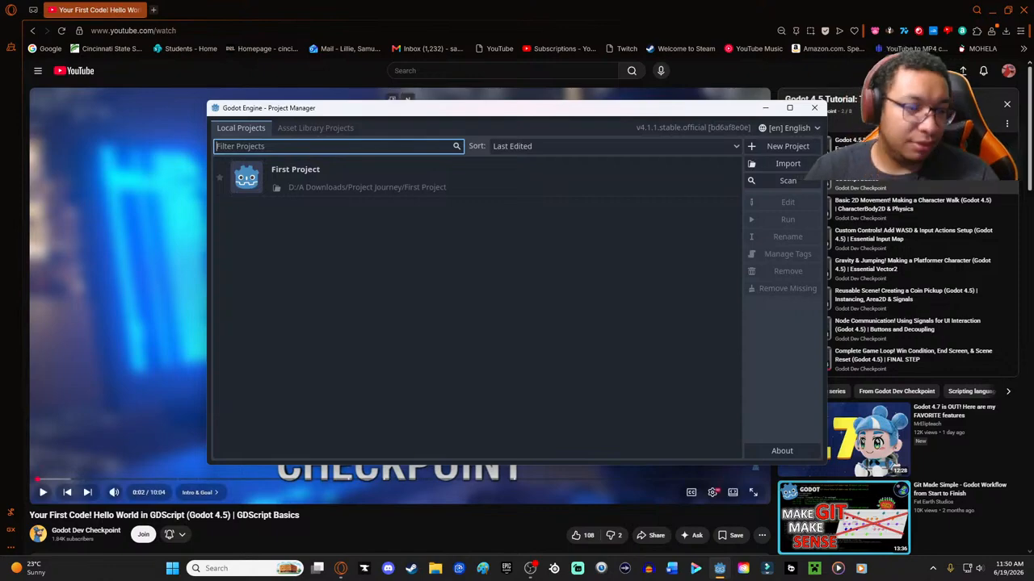
- Open First Project from the Godot Project Manager
{"action": "double_click", "coordinate": [278, 177]}
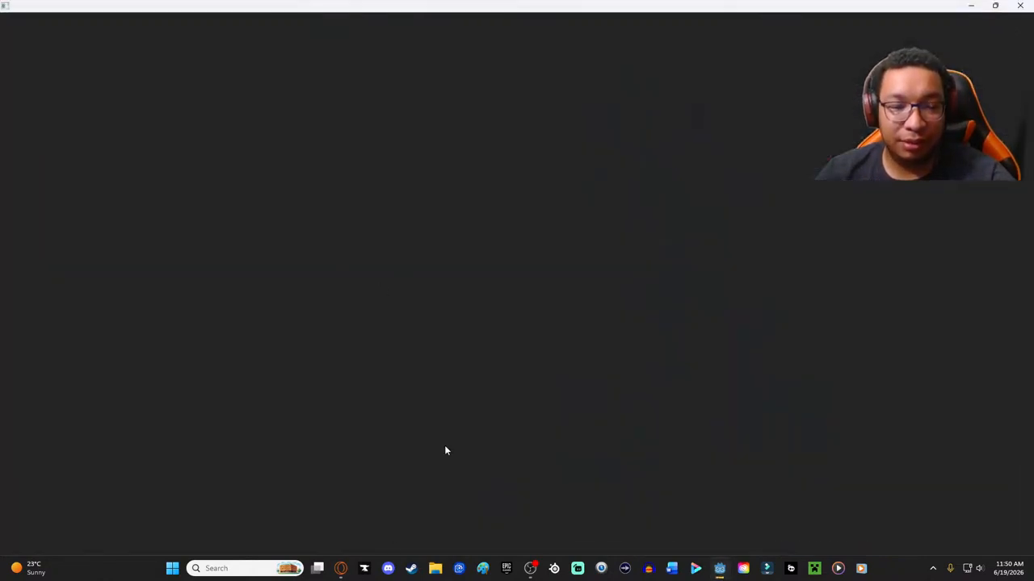
- Pop the tutorial video out of the browser, switch to Godot and place the enlarged floating player over the editor
{"action": "mouse_move", "coordinate": [341, 571]}
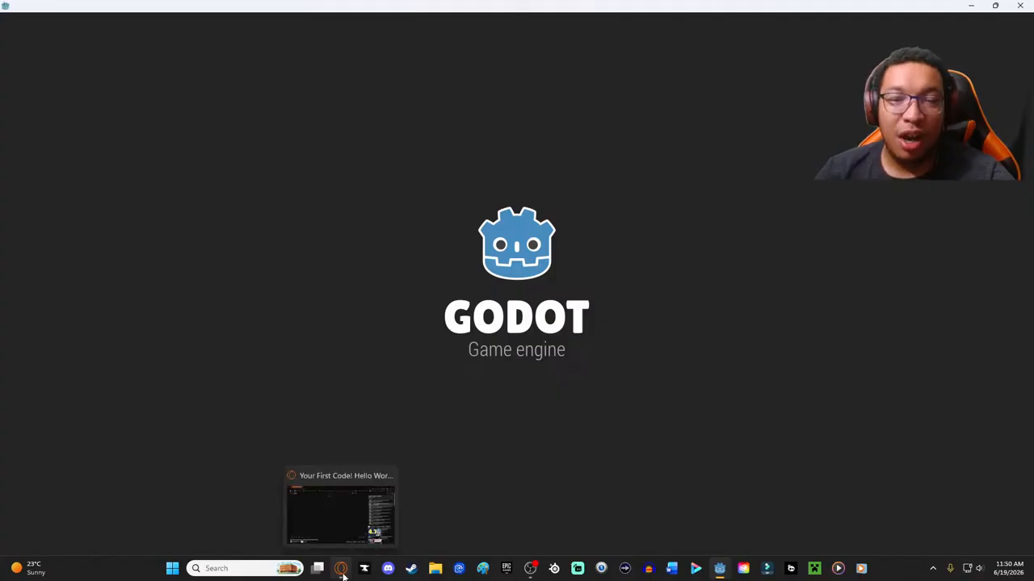
{"action": "left_click", "coordinate": [342, 571]}
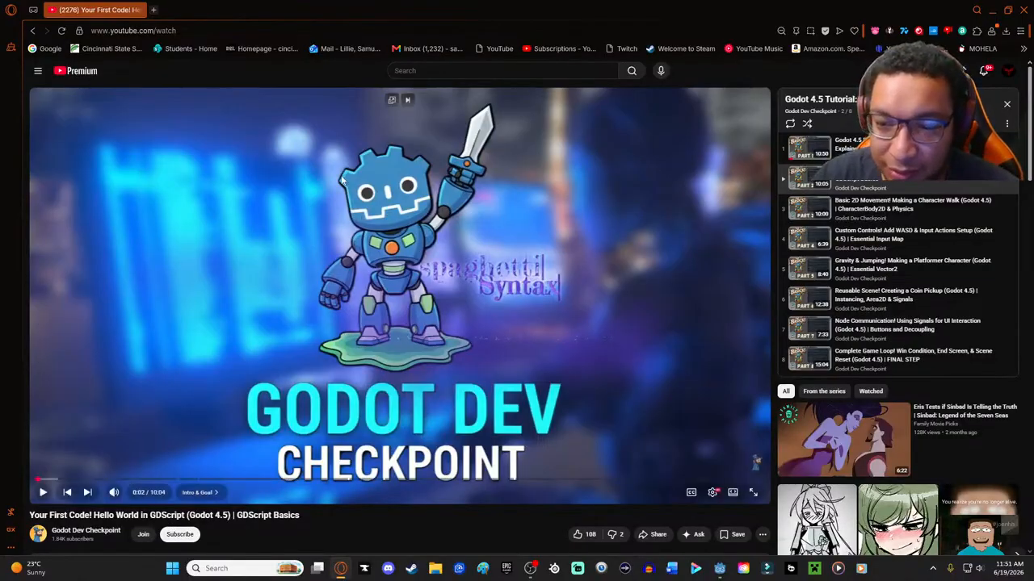
{"action": "left_click", "coordinate": [391, 99]}
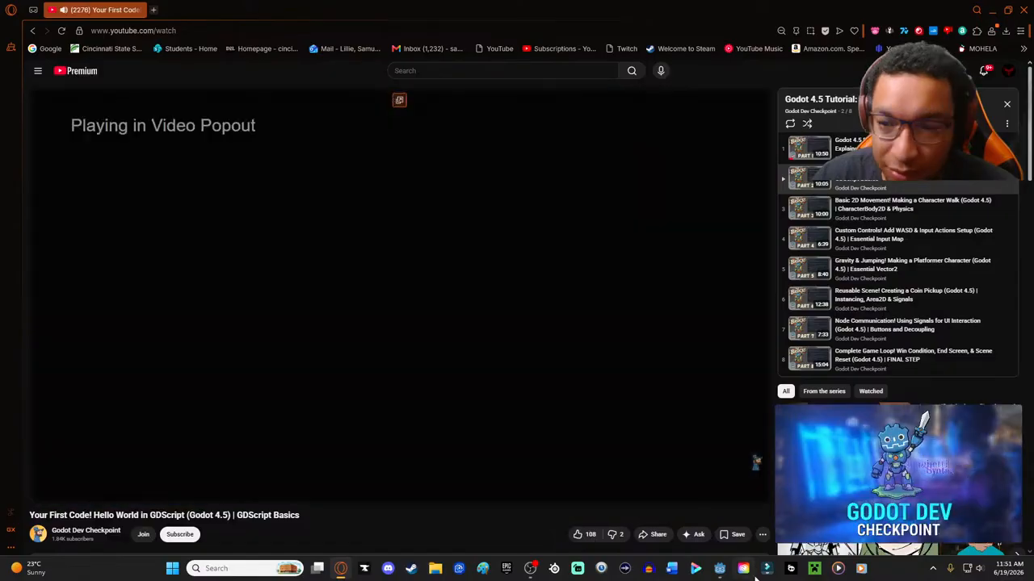
{"action": "left_click", "coordinate": [719, 568]}
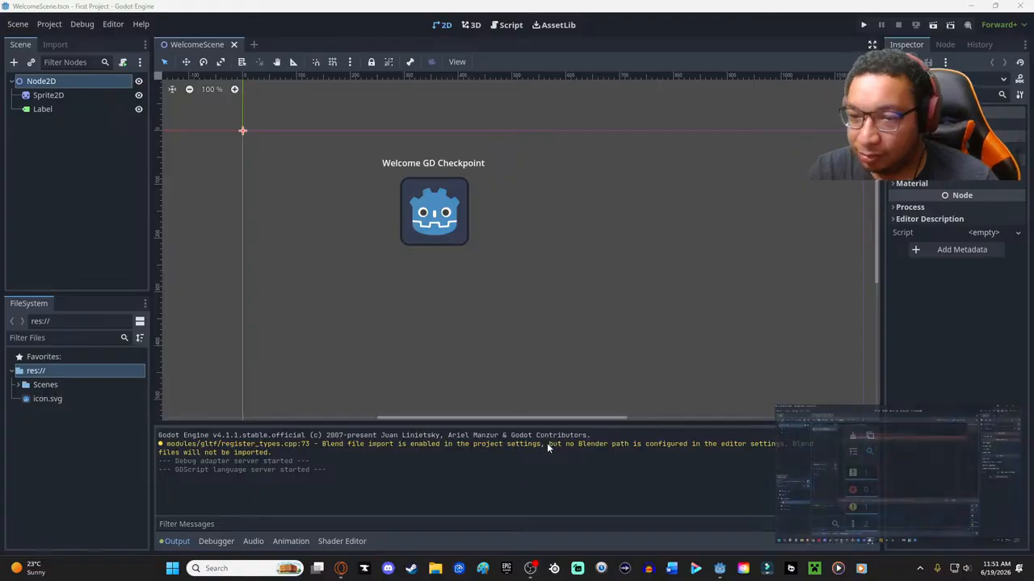
{"action": "mouse_move", "coordinate": [903, 464]}
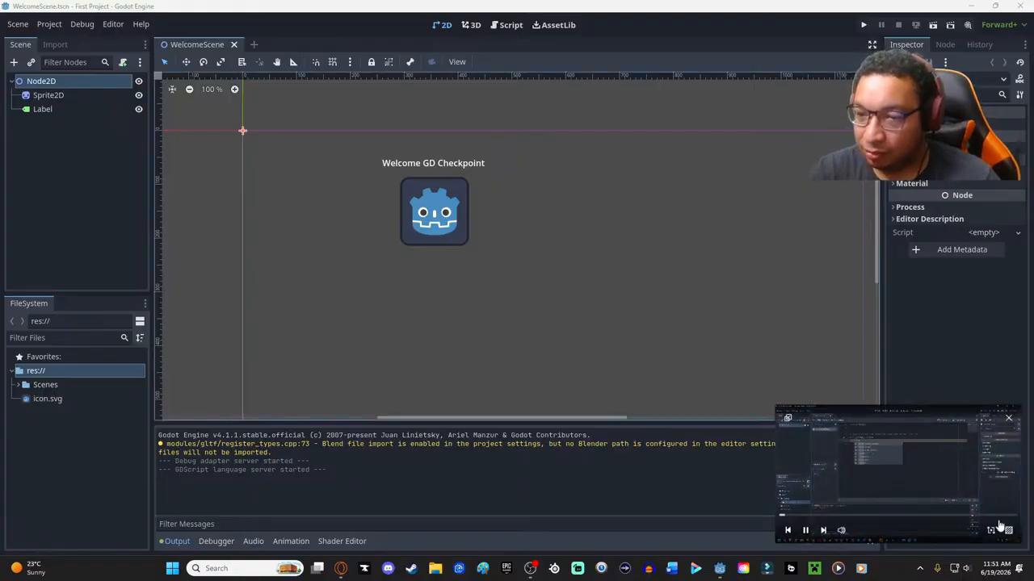
{"action": "mouse_move", "coordinate": [806, 430]}
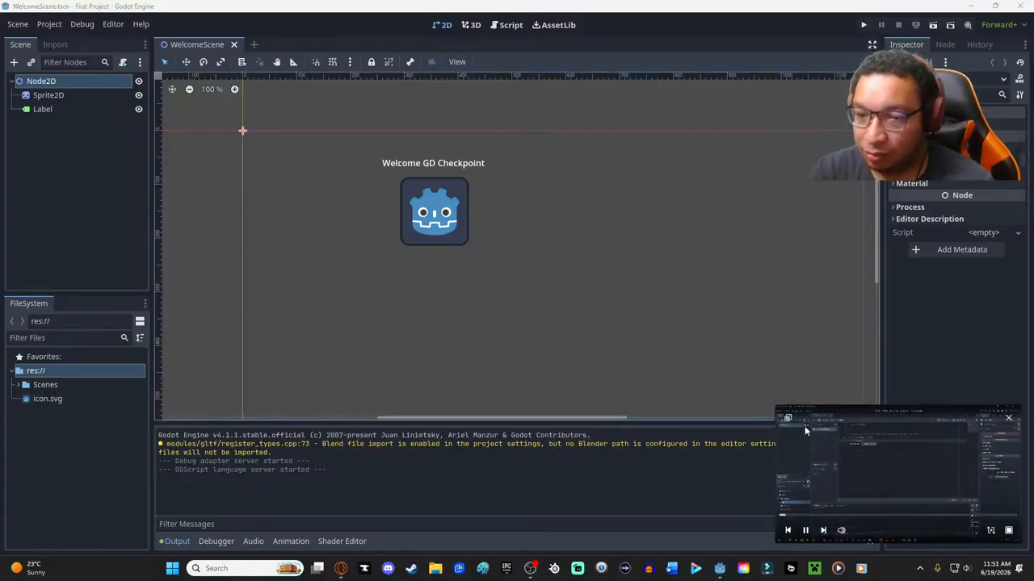
{"action": "left_click_drag", "start_coordinate": [778, 406], "coordinate": [479, 181]}
{"action": "left_click_drag", "start_coordinate": [805, 381], "coordinate": [818, 183]}
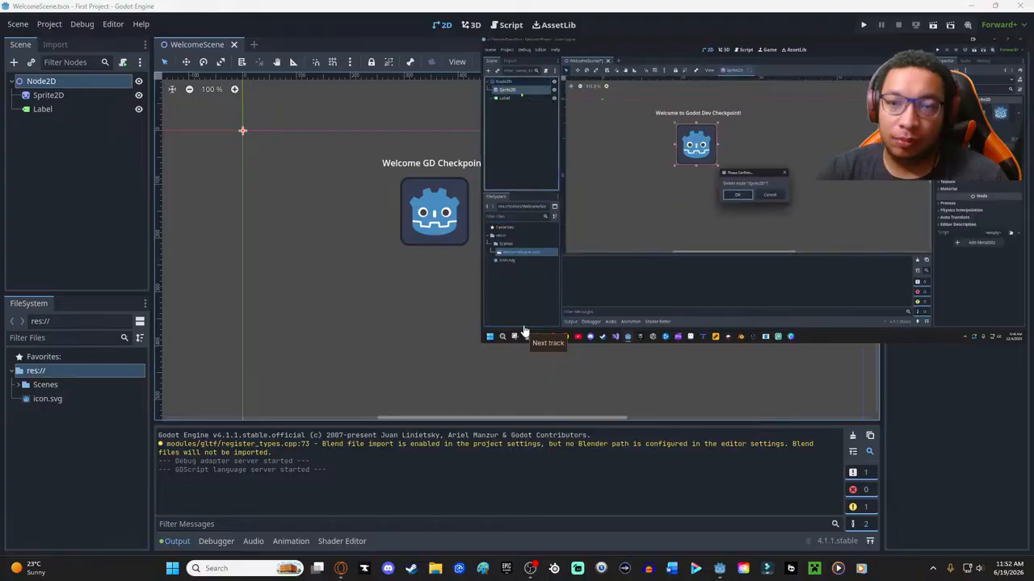
- Rewind the floating tutorial video to a point before the scene's nodes are deleted
{"action": "mouse_move", "coordinate": [527, 331]}
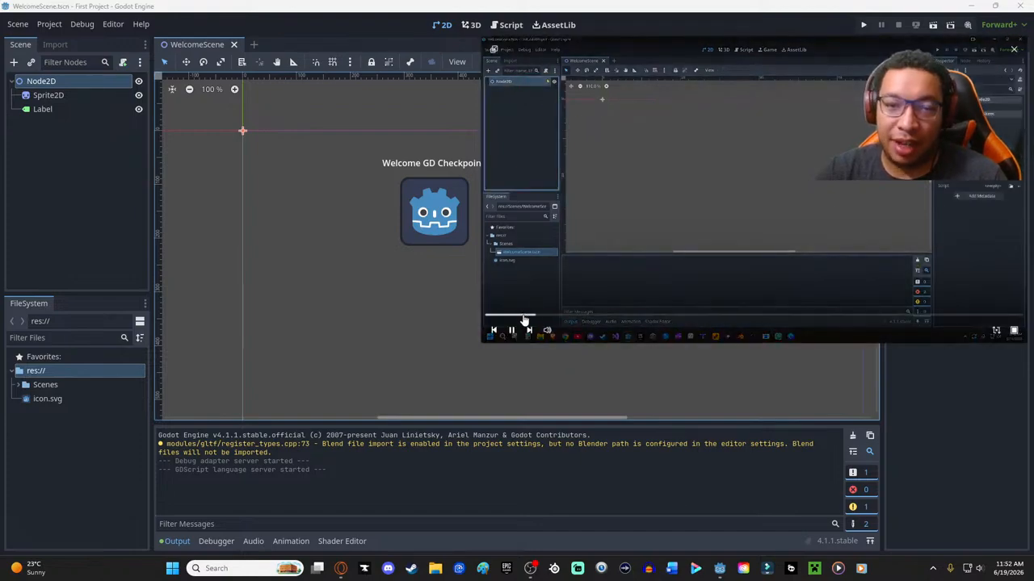
{"action": "left_click", "coordinate": [524, 316]}
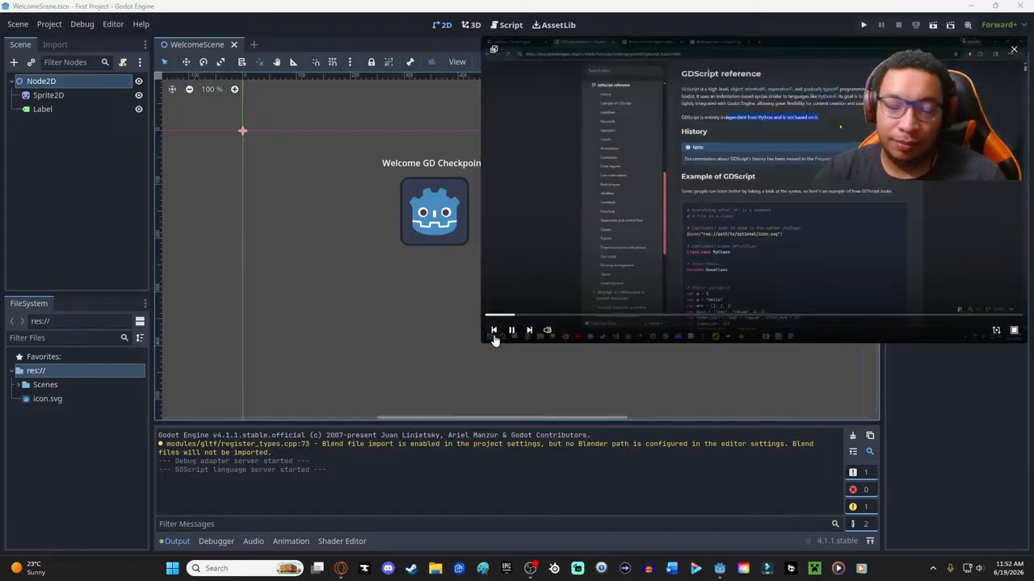
- Select WelcomeScene.tscn in the Scenes folder and delete the Sprite2D and Label nodes from the scene
{"action": "left_click", "coordinate": [38, 388]}
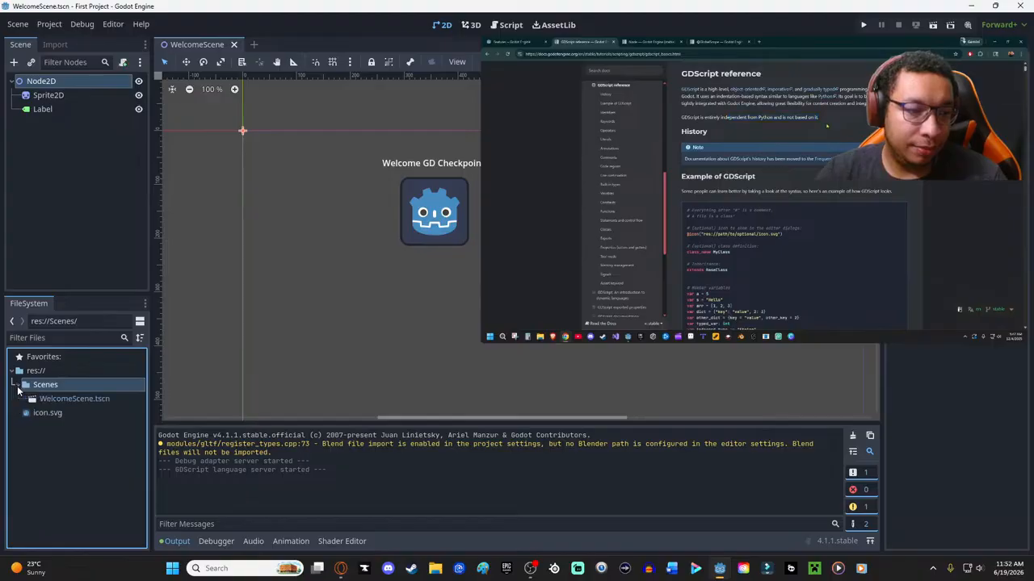
{"action": "left_click", "coordinate": [80, 399]}
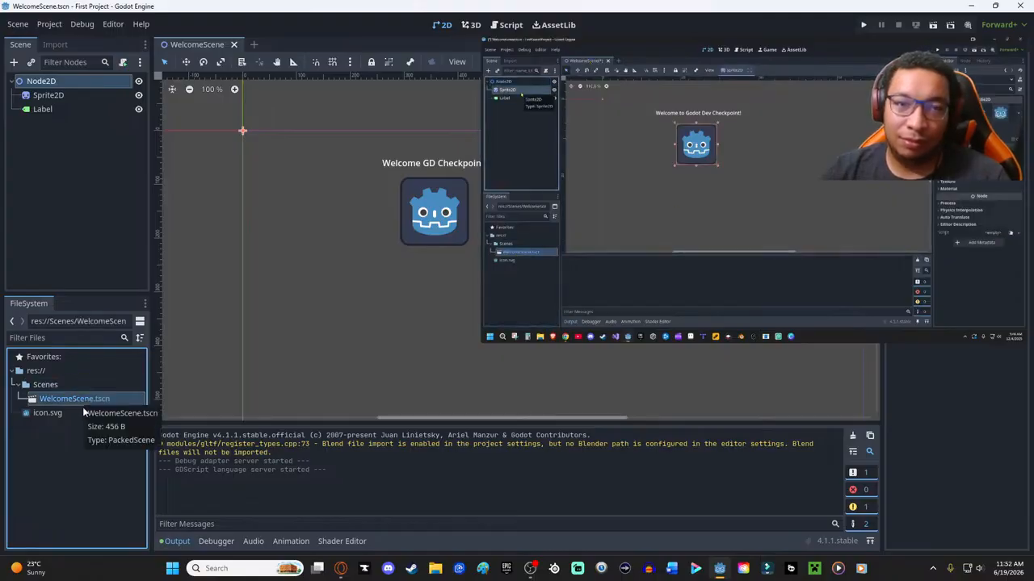
{"action": "left_click", "coordinate": [52, 96]}
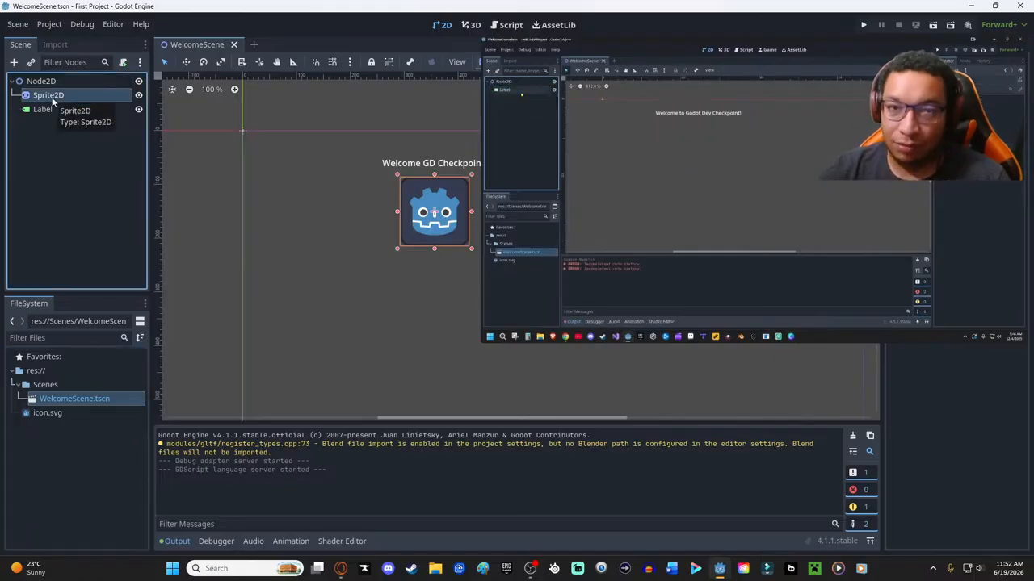
{"action": "key", "text": "Delete"}
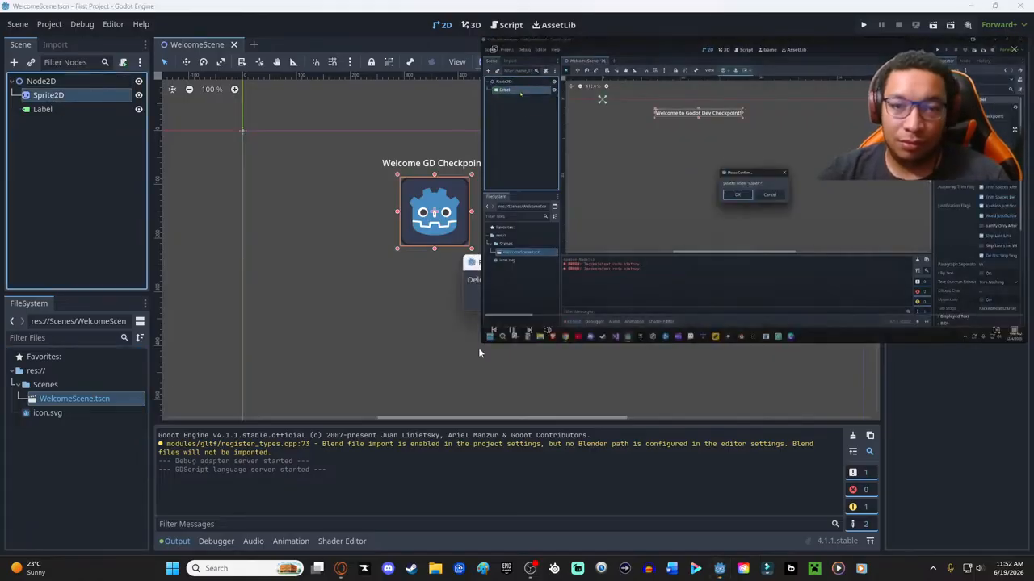
{"action": "left_click", "coordinate": [489, 300]}
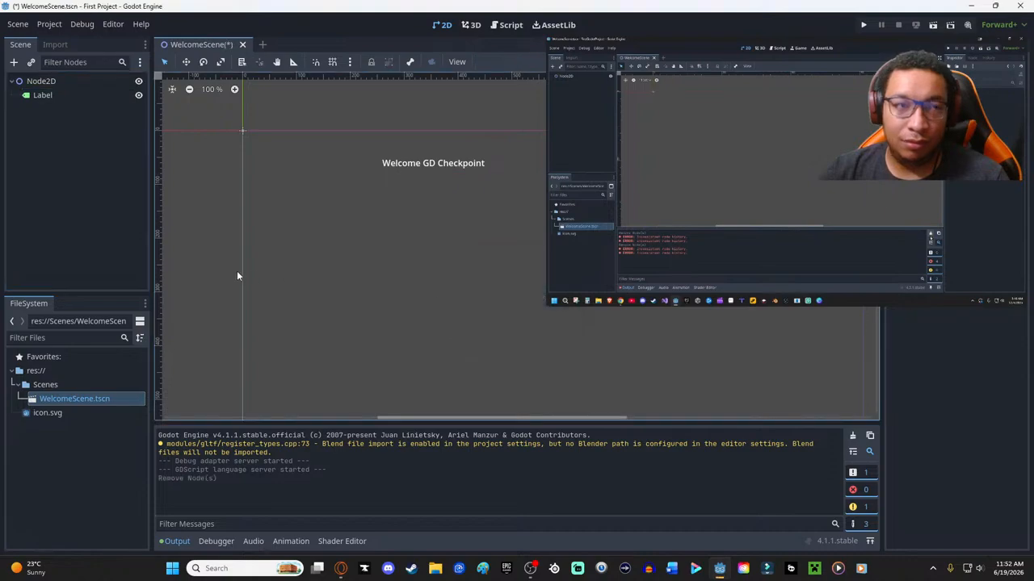
{"action": "left_click", "coordinate": [43, 96]}
{"action": "key", "text": "Delete"}
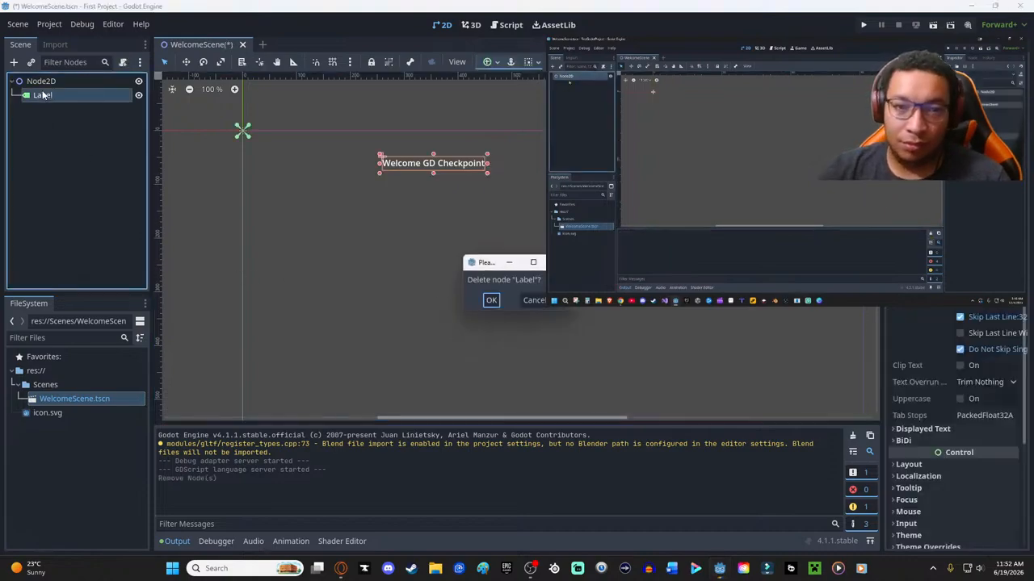
{"action": "left_click", "coordinate": [491, 301]}
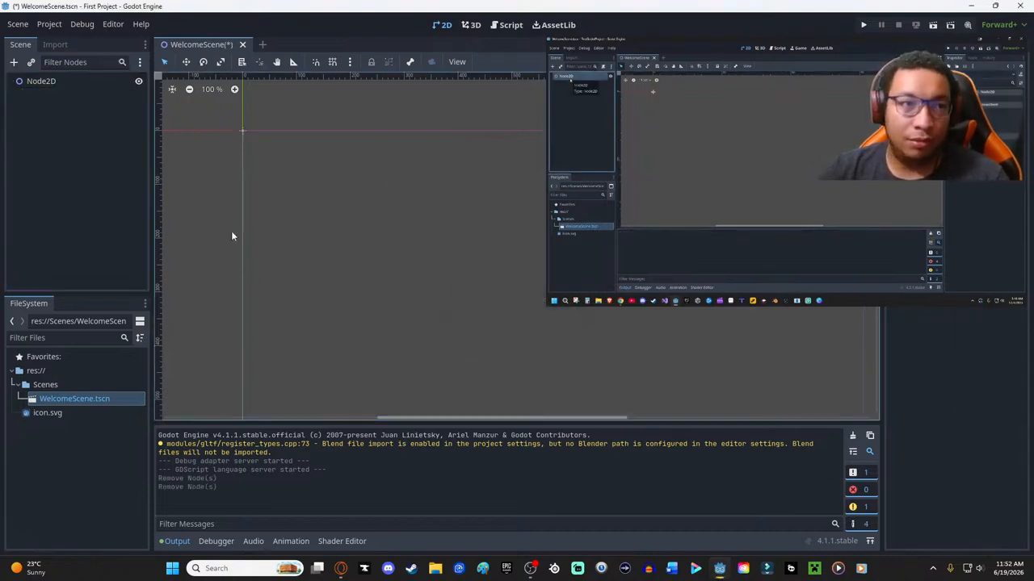
- Start attaching a GDScript script to Node2D, with the floating video see-through and the script dialog moved clear of it
{"action": "left_click", "coordinate": [39, 82]}
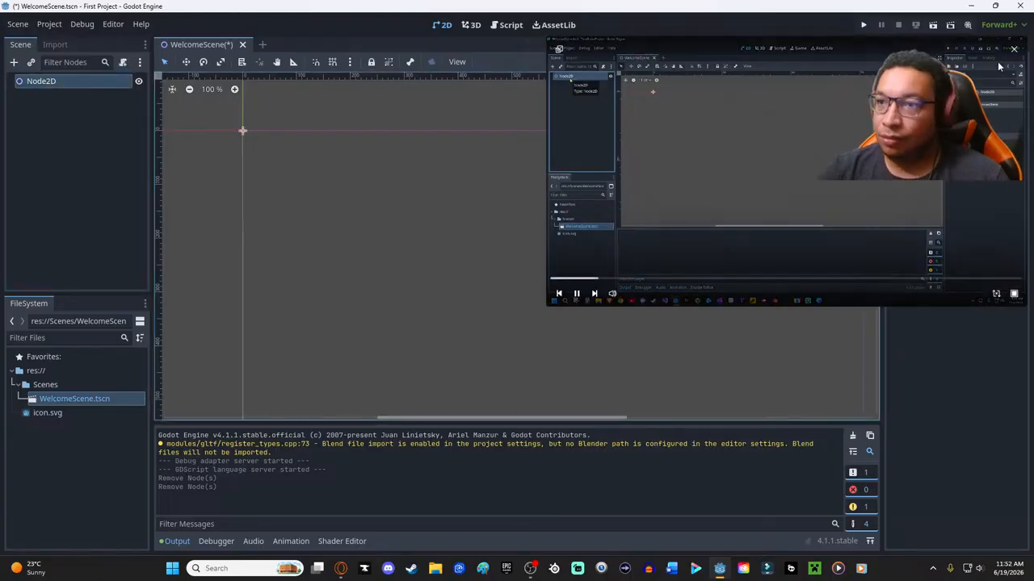
{"action": "left_click", "coordinate": [1016, 298]}
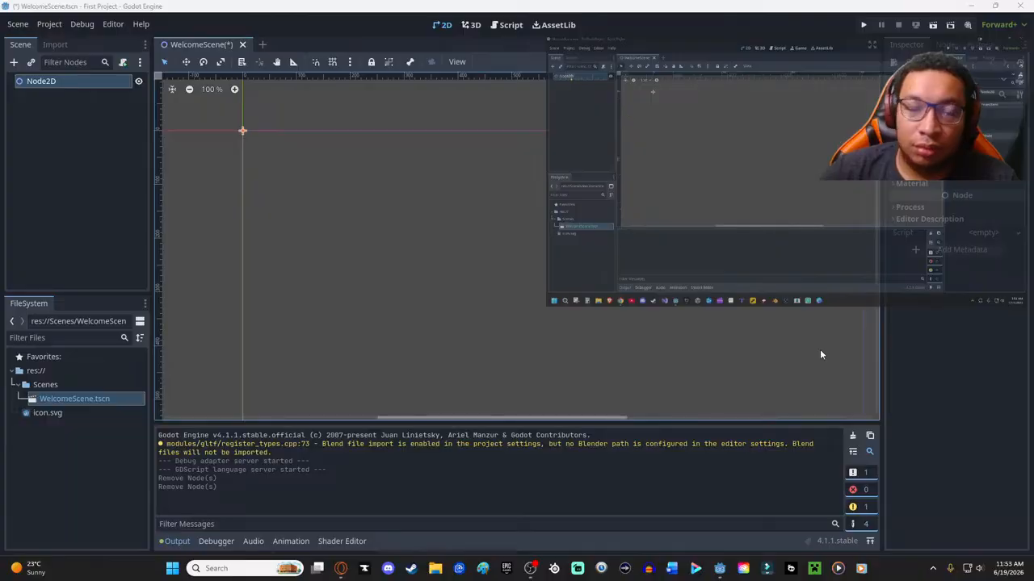
{"action": "mouse_move", "coordinate": [603, 253]}
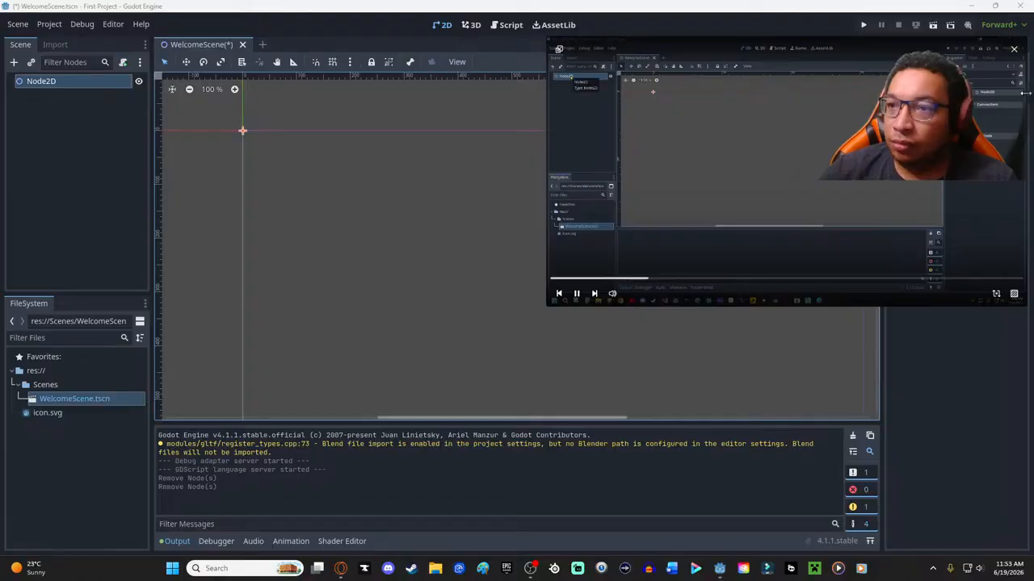
{"action": "left_click", "coordinate": [123, 63]}
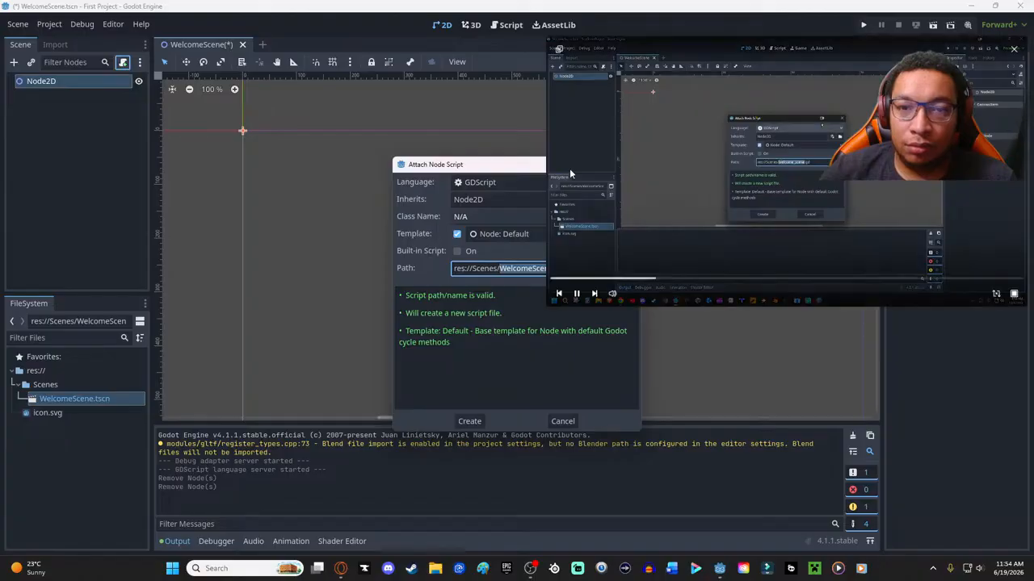
{"action": "left_click", "coordinate": [1015, 294]}
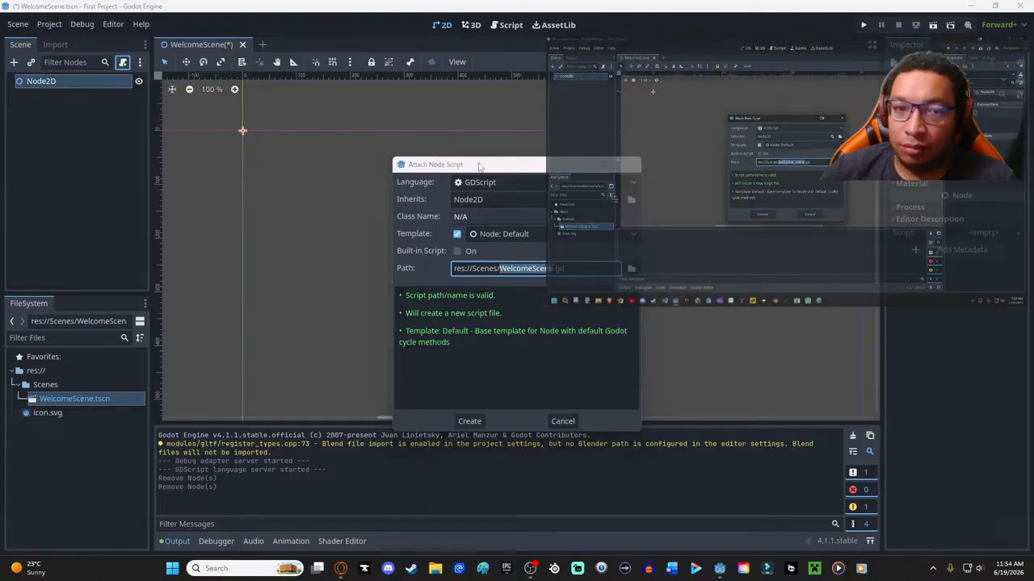
{"action": "left_click_drag", "start_coordinate": [503, 167], "coordinate": [398, 102]}
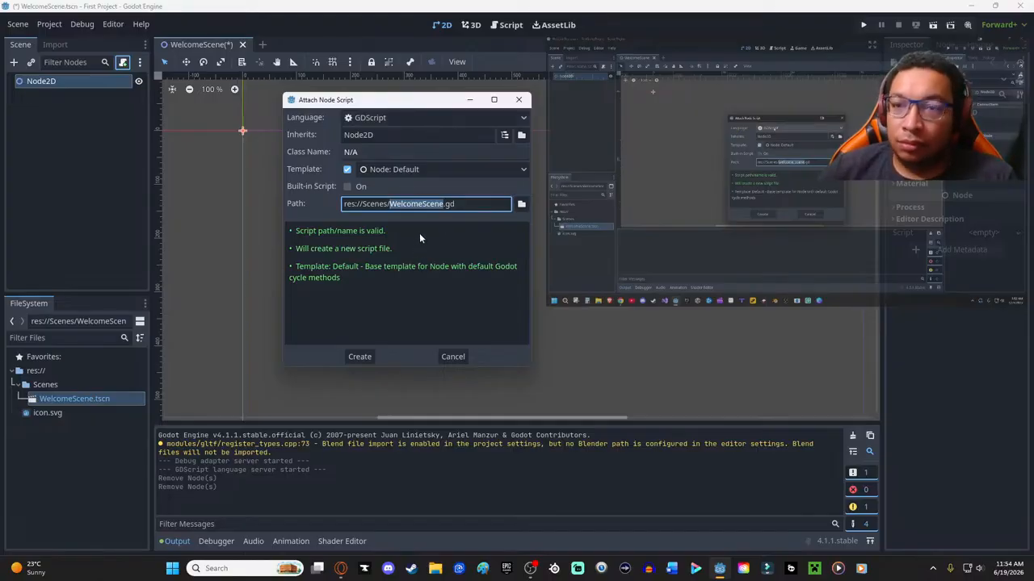
{"action": "left_click", "coordinate": [524, 119]}
{"action": "left_click", "coordinate": [419, 134]}
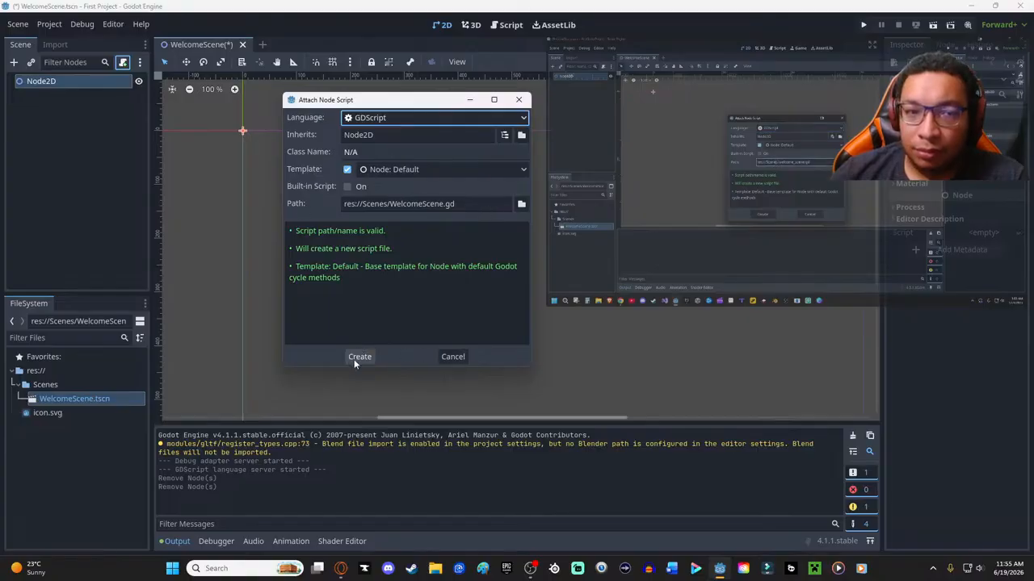
- Open the file chooser for the script's path, move it clear of the floating video and rewind the video slightly
{"action": "left_click", "coordinate": [521, 204]}
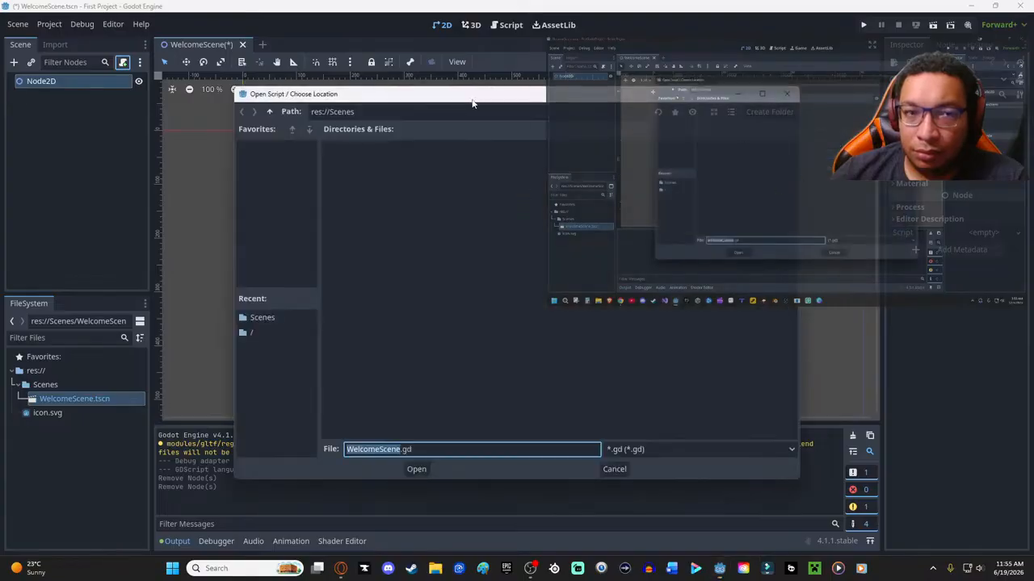
{"action": "left_click_drag", "start_coordinate": [440, 103], "coordinate": [181, 88]}
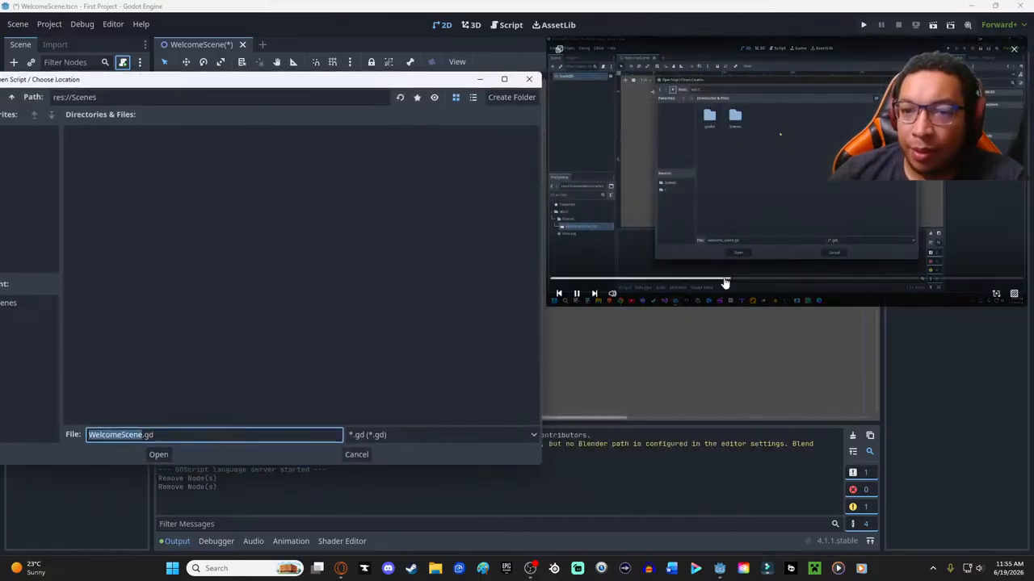
{"action": "left_click", "coordinate": [727, 281]}
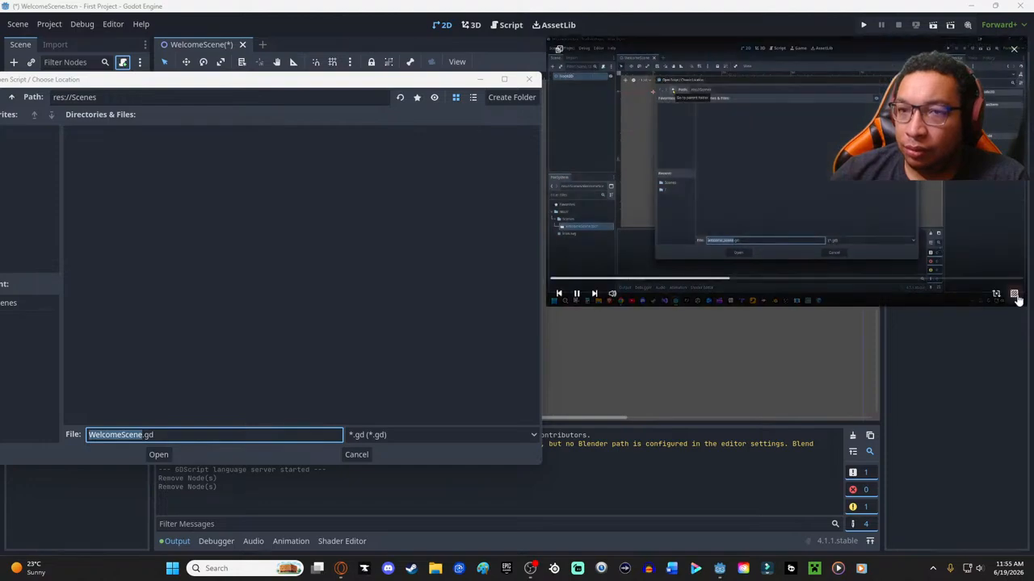
- Go up to the project root res:// in the file chooser and create a folder named scrips
{"action": "left_click", "coordinate": [11, 97]}
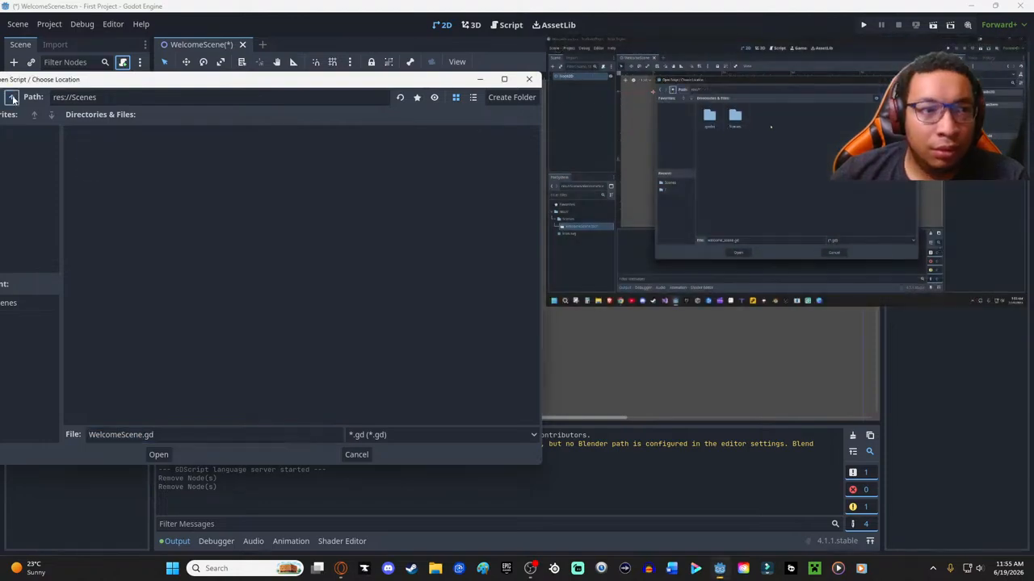
{"action": "right_click", "coordinate": [308, 187]}
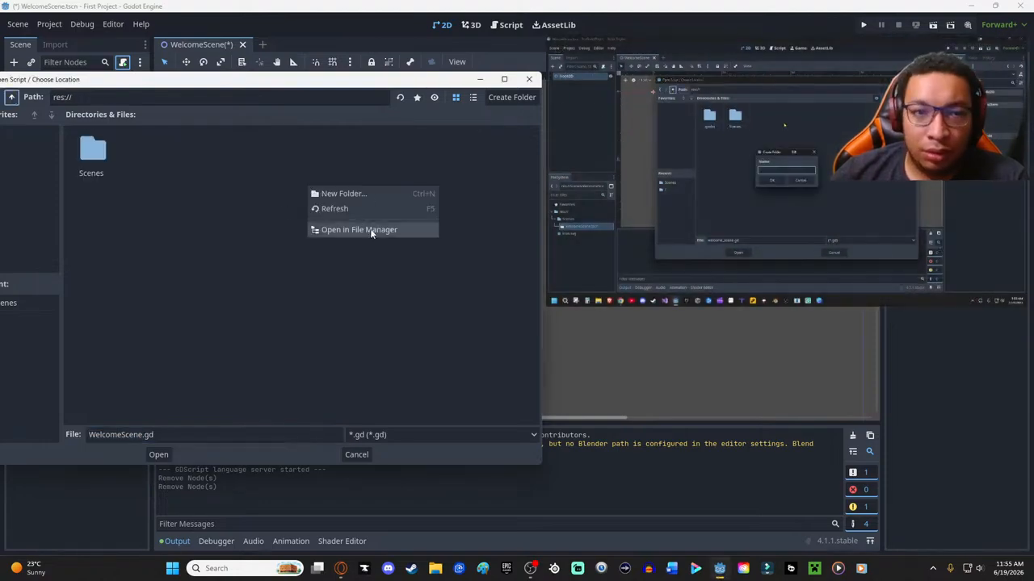
{"action": "left_click", "coordinate": [353, 197]}
{"action": "type", "text": "scrips"}
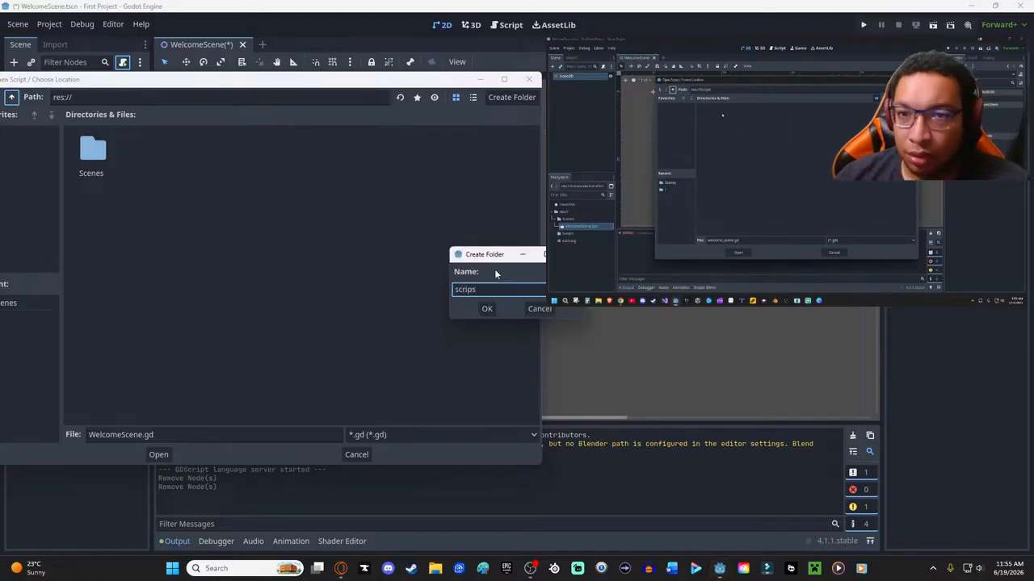
{"action": "left_click", "coordinate": [487, 309]}
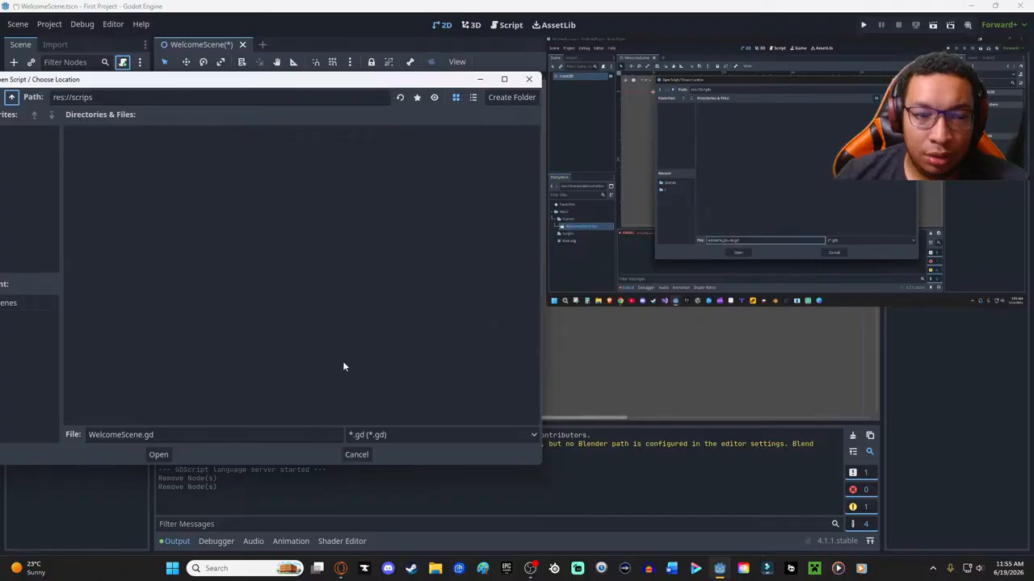
- Name the script file HelloWorld in the scrips folder and create it as Node2D's attached script
{"action": "triple_click", "coordinate": [173, 436]}
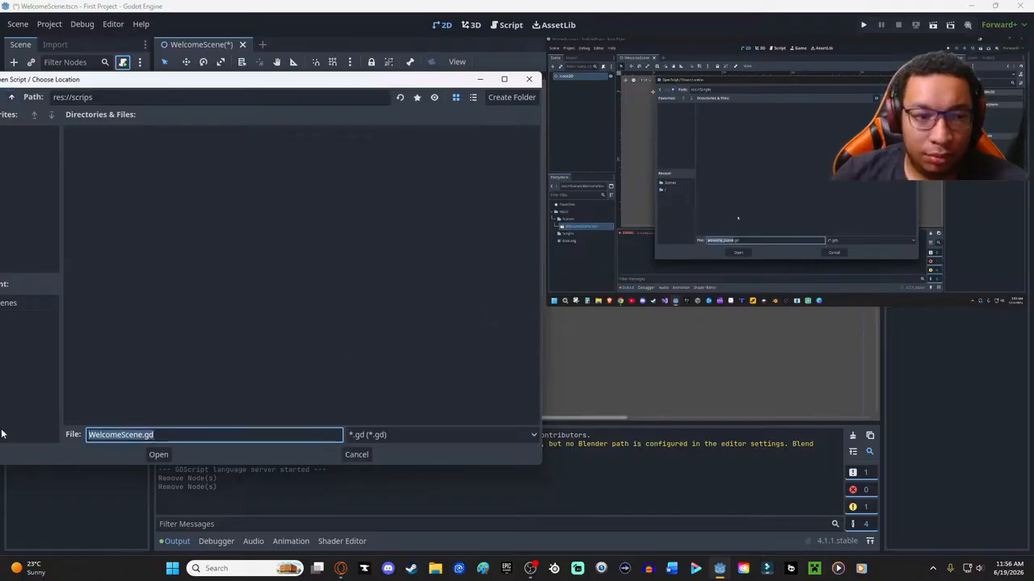
{"action": "key", "text": "BackSpace"}
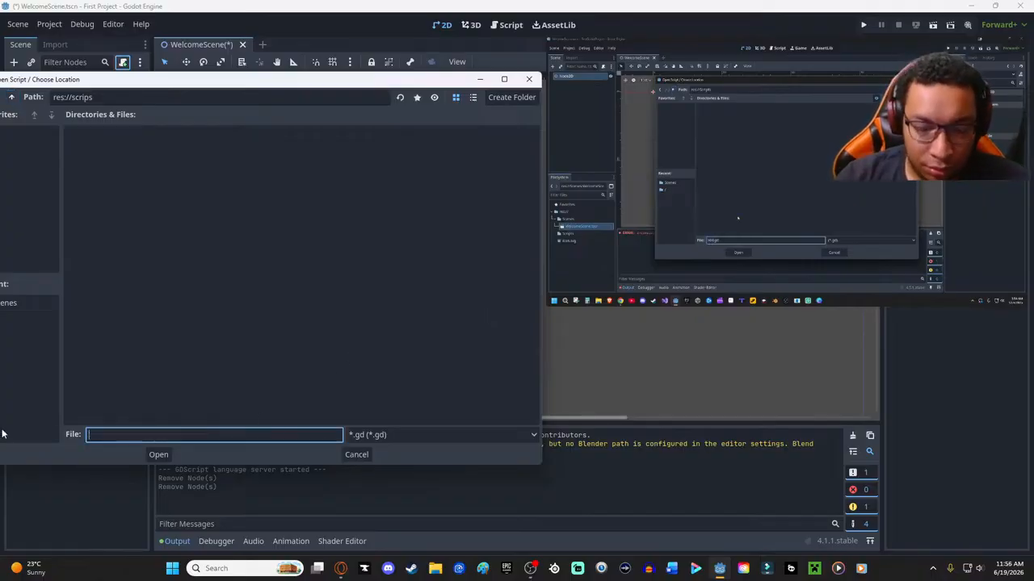
{"action": "type", "text": "Hekko"}
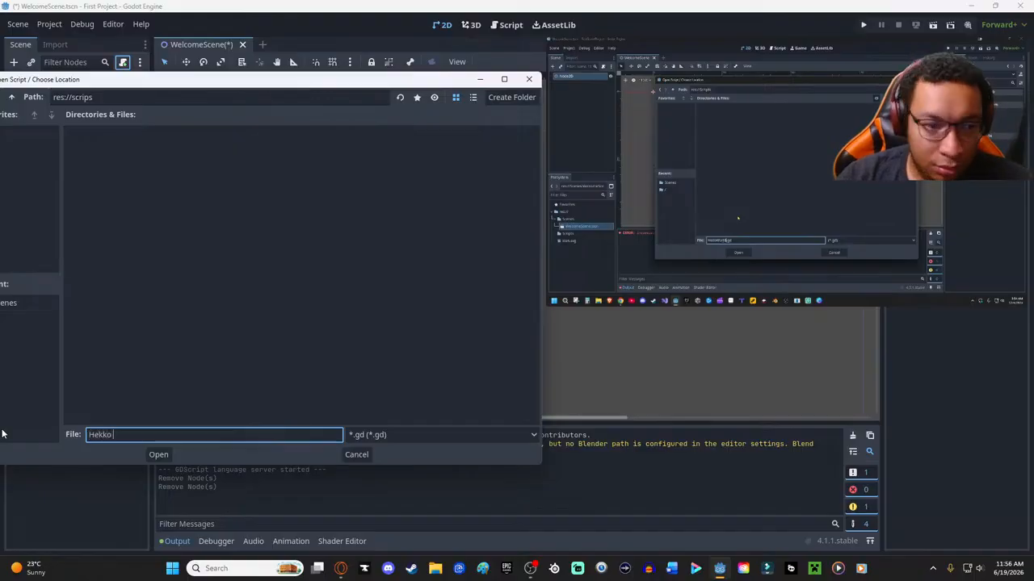
{"action": "type", "text": "lloWorld"}
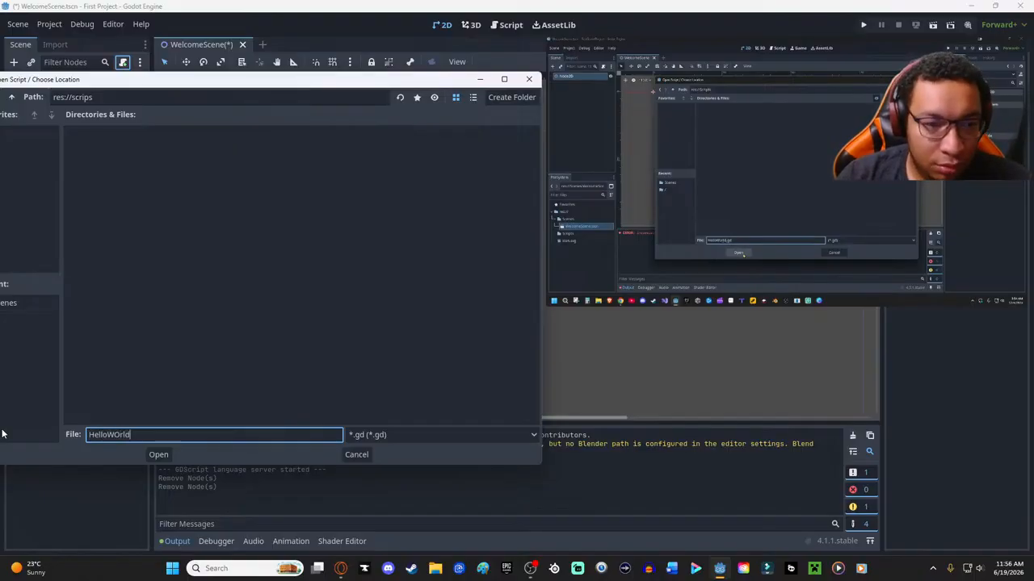
{"action": "key", "text": "Return"}
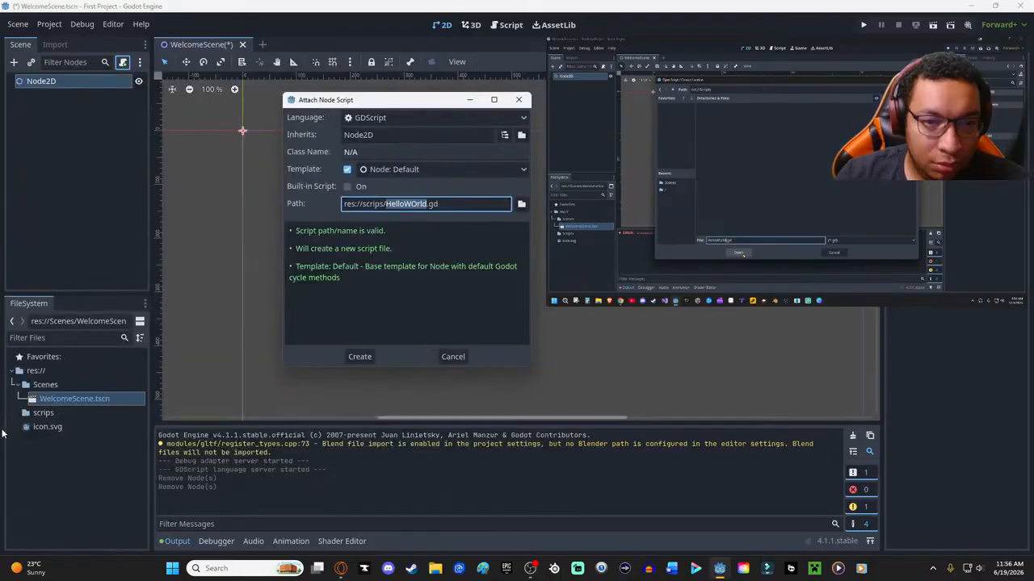
{"action": "left_click", "coordinate": [421, 203]}
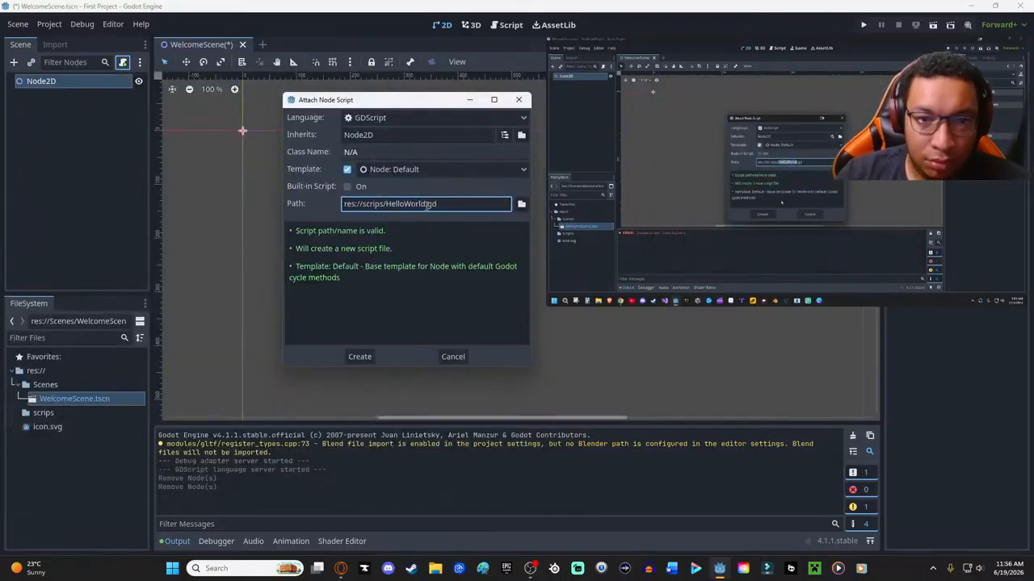
{"action": "left_click", "coordinate": [358, 356]}
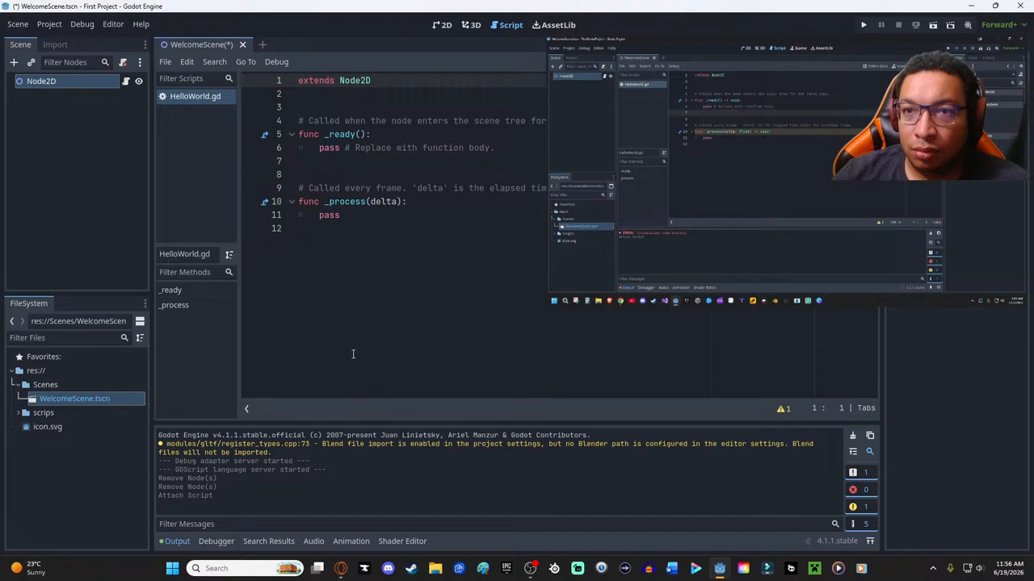
- Enlarge the floating tutorial video, place it over the script editor and toggle its transparency to watch the code explanation
{"action": "mouse_move", "coordinate": [675, 75]}
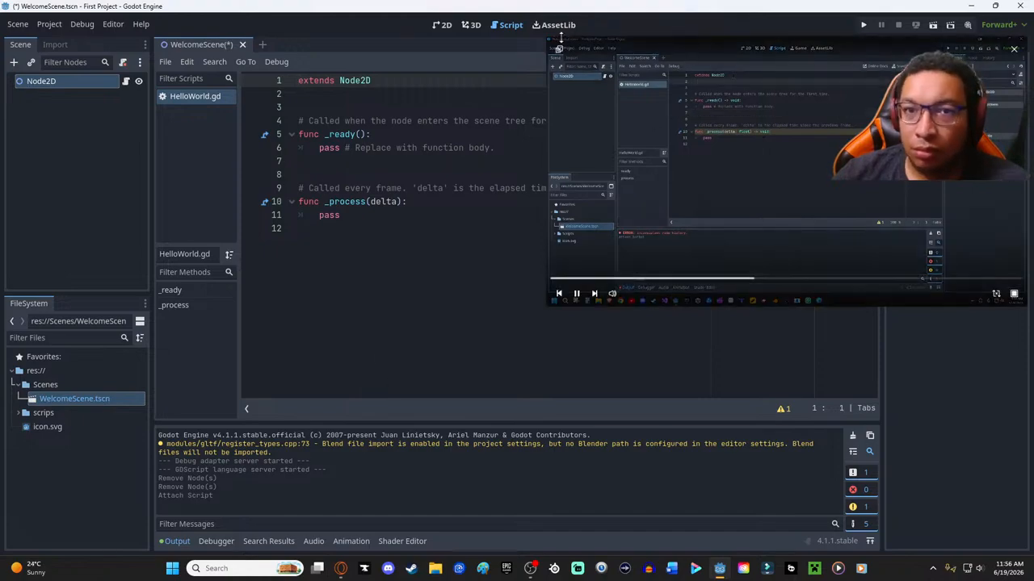
{"action": "left_click_drag", "start_coordinate": [545, 35], "coordinate": [655, 95]}
{"action": "left_click_drag", "start_coordinate": [803, 145], "coordinate": [810, 291]}
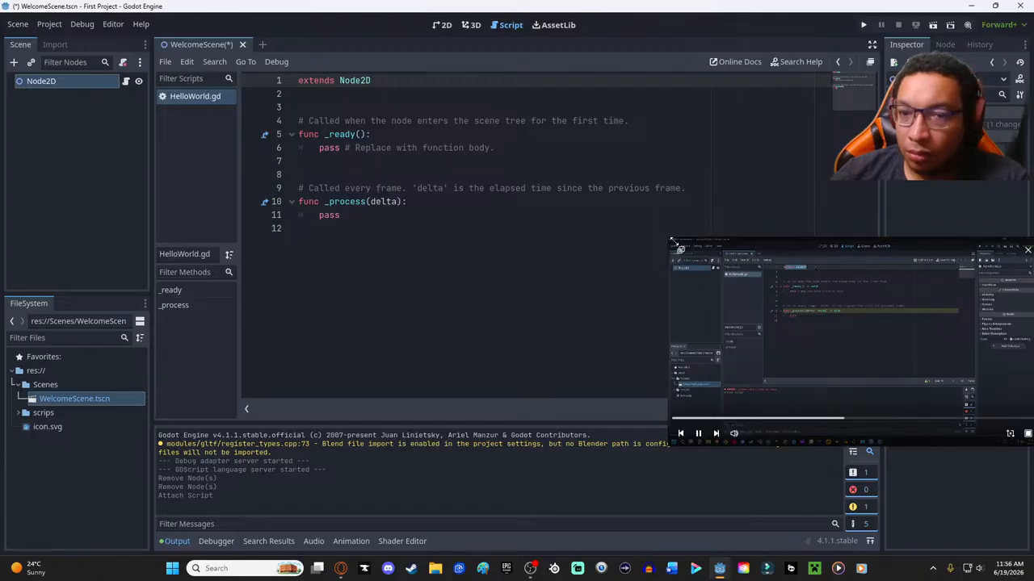
{"action": "left_click_drag", "start_coordinate": [670, 241], "coordinate": [461, 127]}
{"action": "left_click_drag", "start_coordinate": [830, 252], "coordinate": [624, 217]}
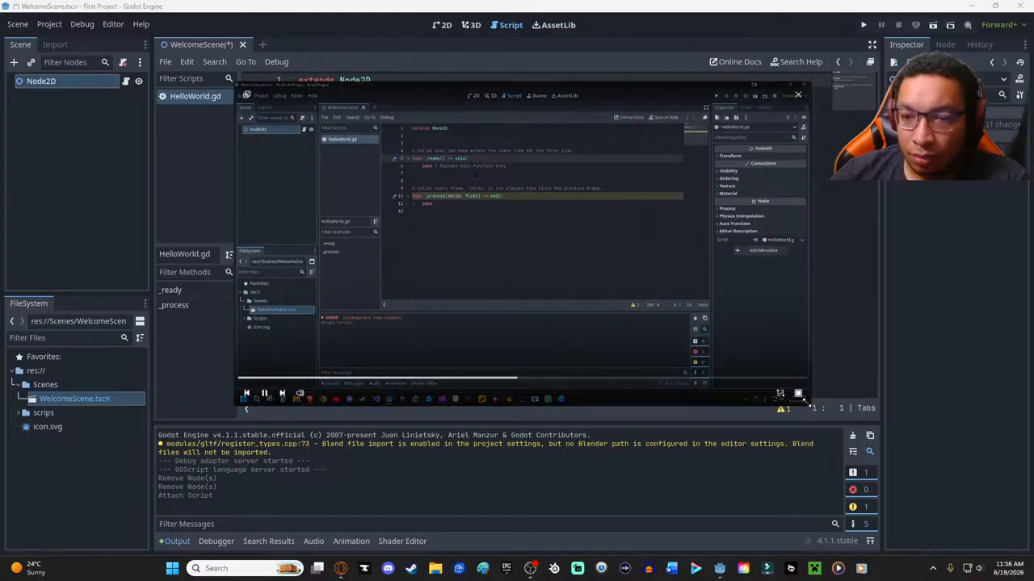
{"action": "left_click", "coordinate": [799, 394]}
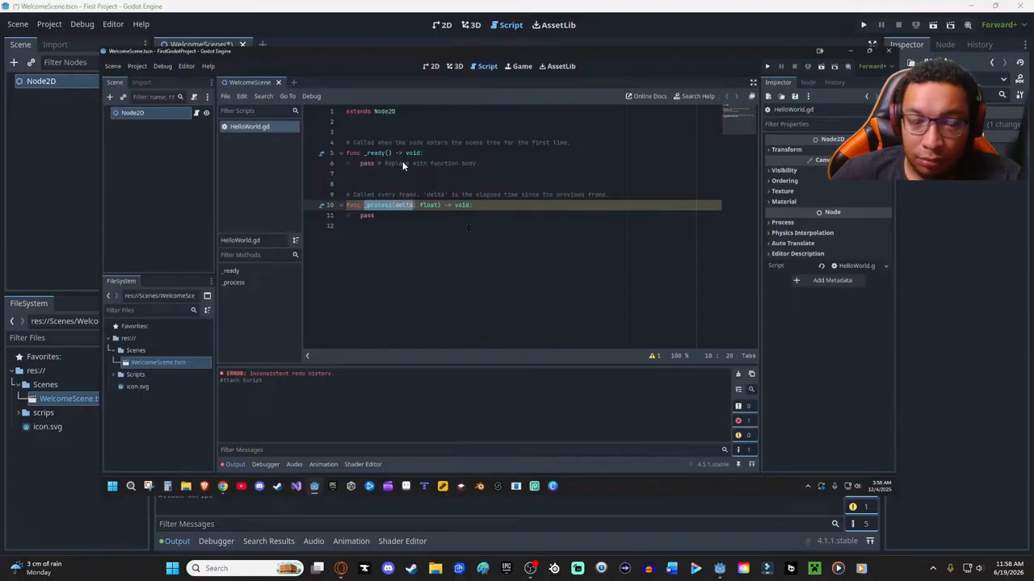
- Shrink the floating video clear of the code and delete the _process function with its comment from HelloWorld.gd
{"action": "left_click_drag", "start_coordinate": [102, 50], "coordinate": [476, 260]}
{"action": "left_click_drag", "start_coordinate": [671, 310], "coordinate": [797, 159]}
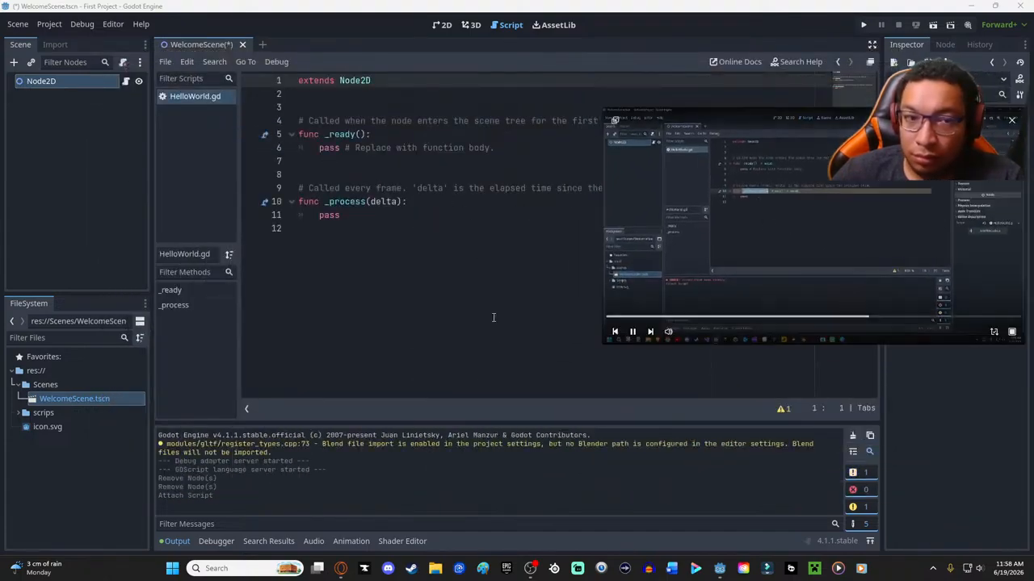
{"action": "left_click_drag", "start_coordinate": [366, 227], "coordinate": [299, 180]}
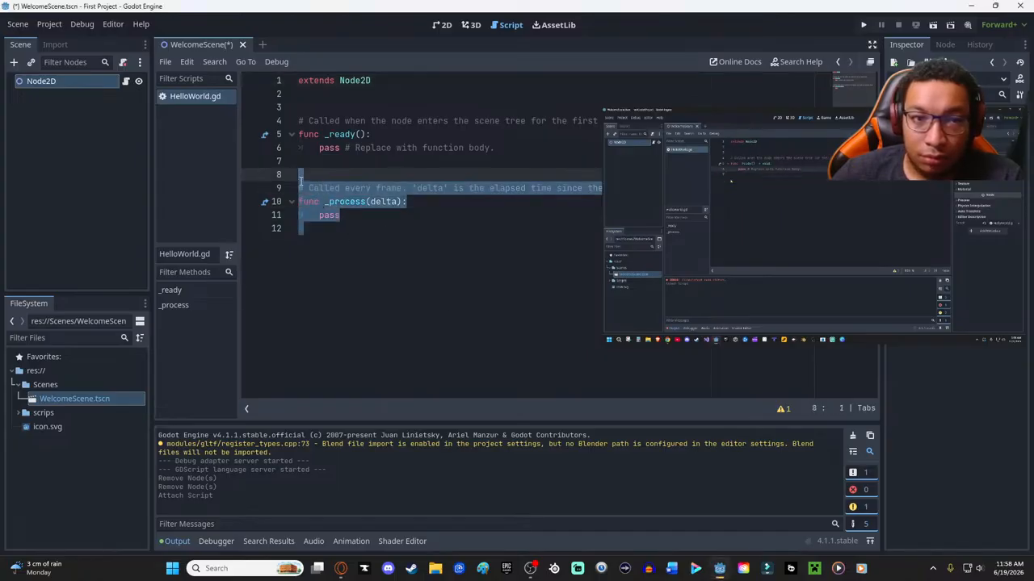
{"action": "key", "text": "BackSpace"}
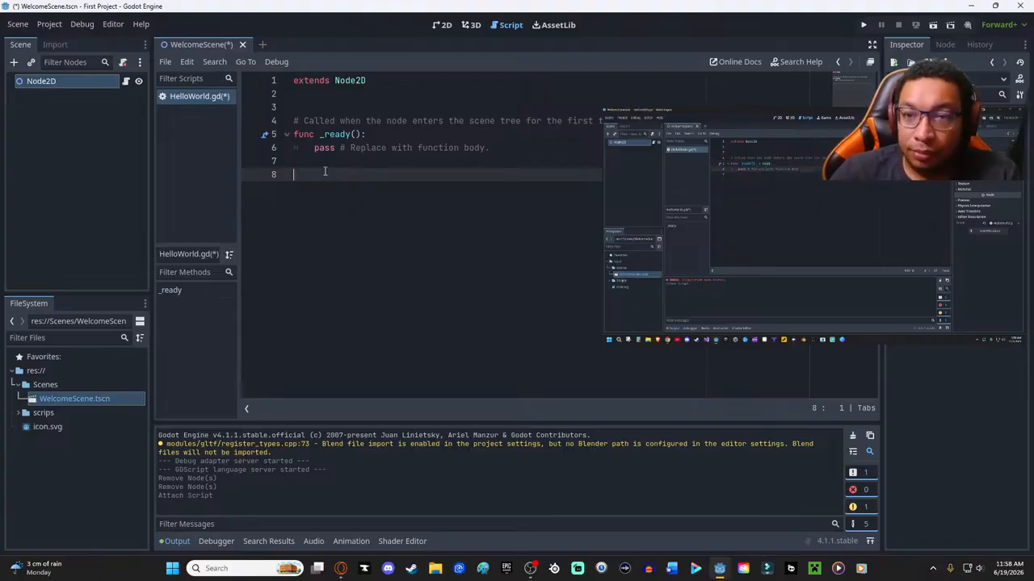
- Delete the placeholder pass line with its comment from the _ready function and insert a blank line there
{"action": "left_click", "coordinate": [492, 147]}
{"action": "left_click_drag", "start_coordinate": [492, 147], "coordinate": [295, 147]}
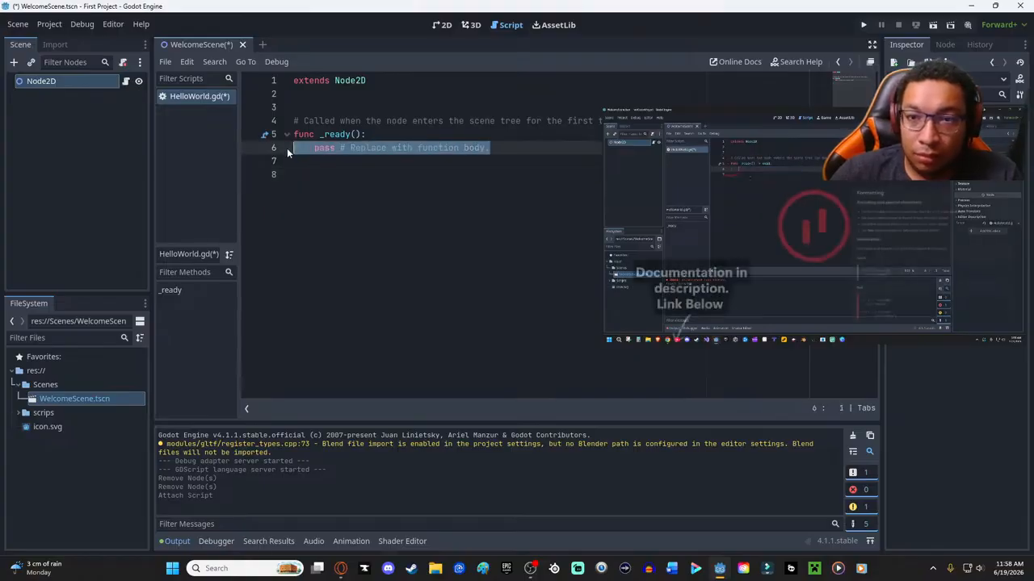
{"action": "key", "text": "BackSpace"}
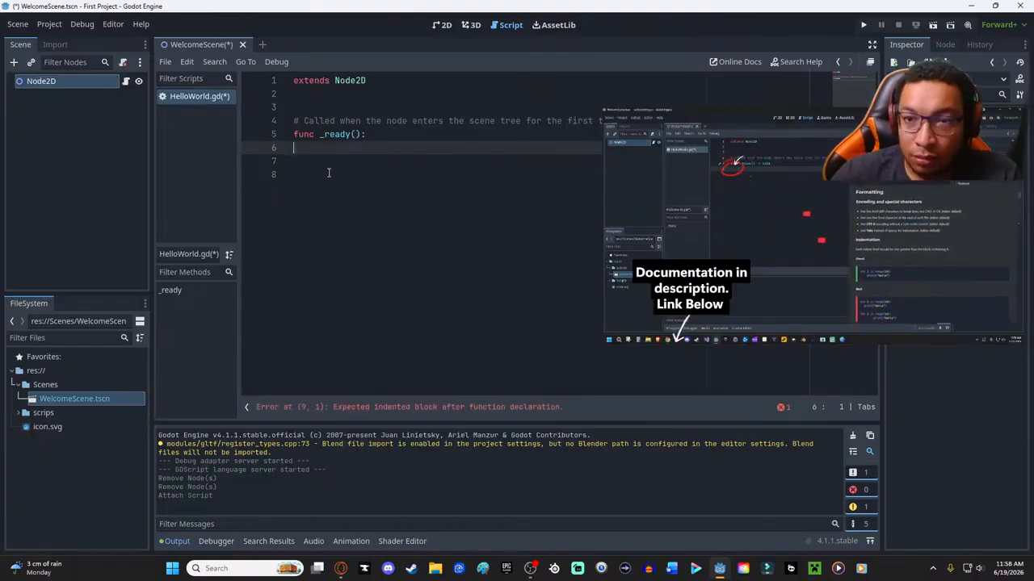
{"action": "key", "text": "Return"}
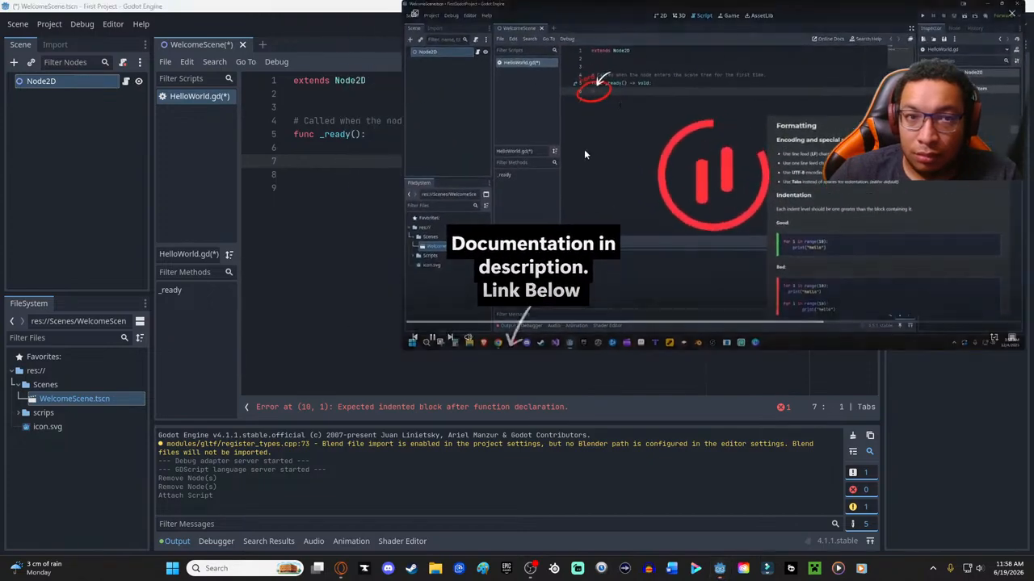
- Write print("Hello World") as the indented body of the _ready function and save the script and scene
{"action": "left_click", "coordinate": [360, 147]}
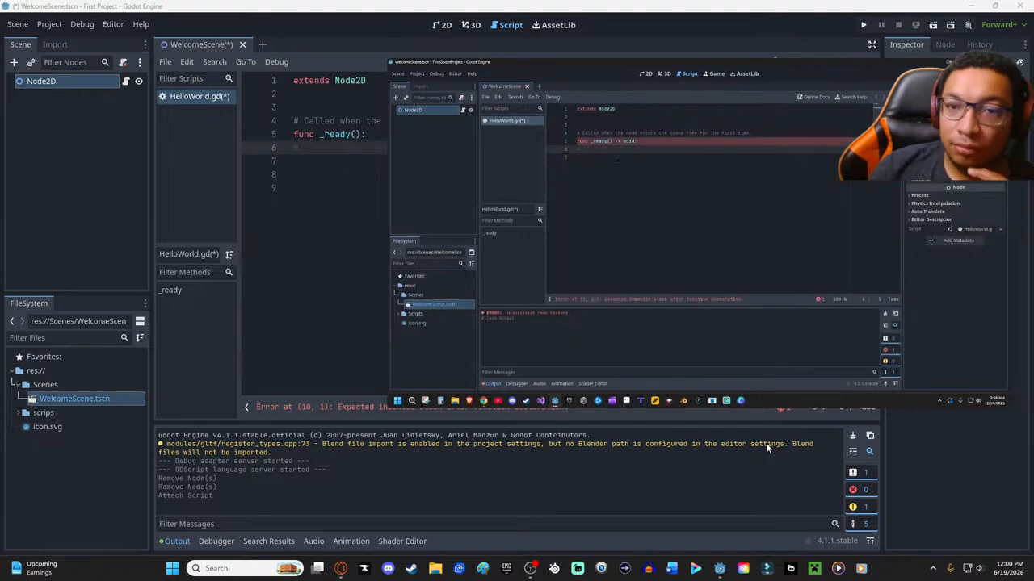
{"action": "left_click", "coordinate": [344, 150]}
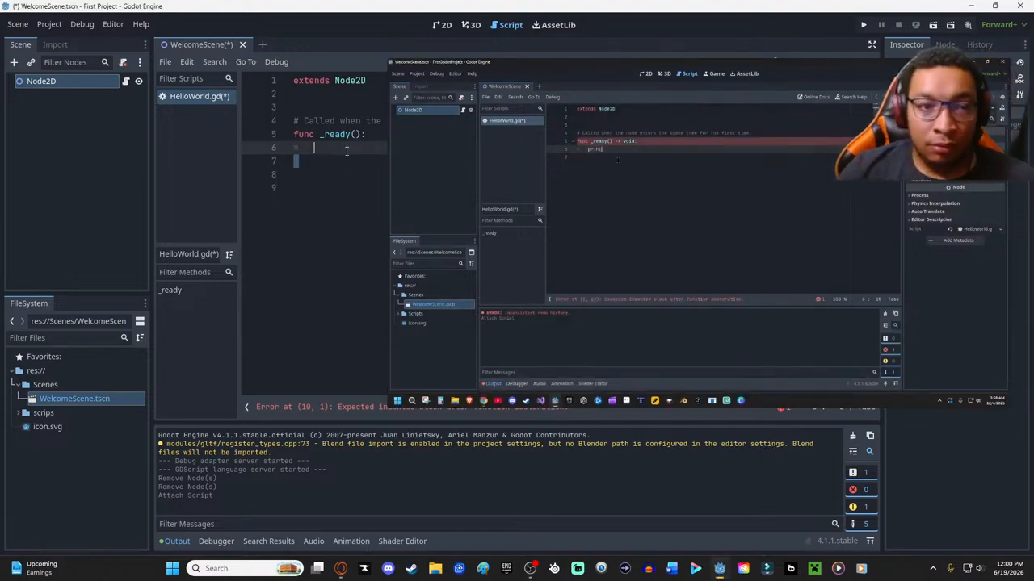
{"action": "type", "text": "prin"}
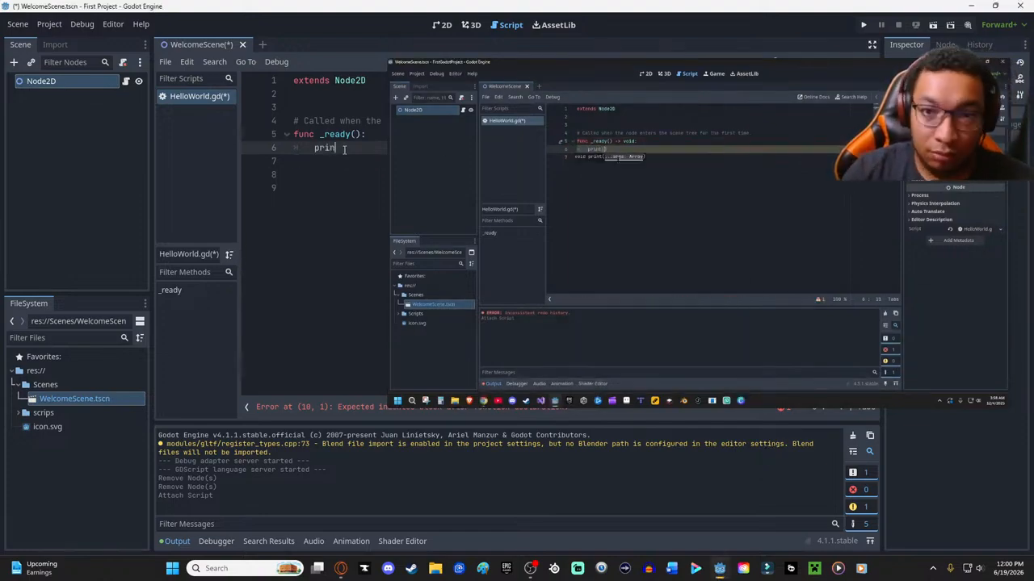
{"action": "type", "text": "t(\"Hello World"}
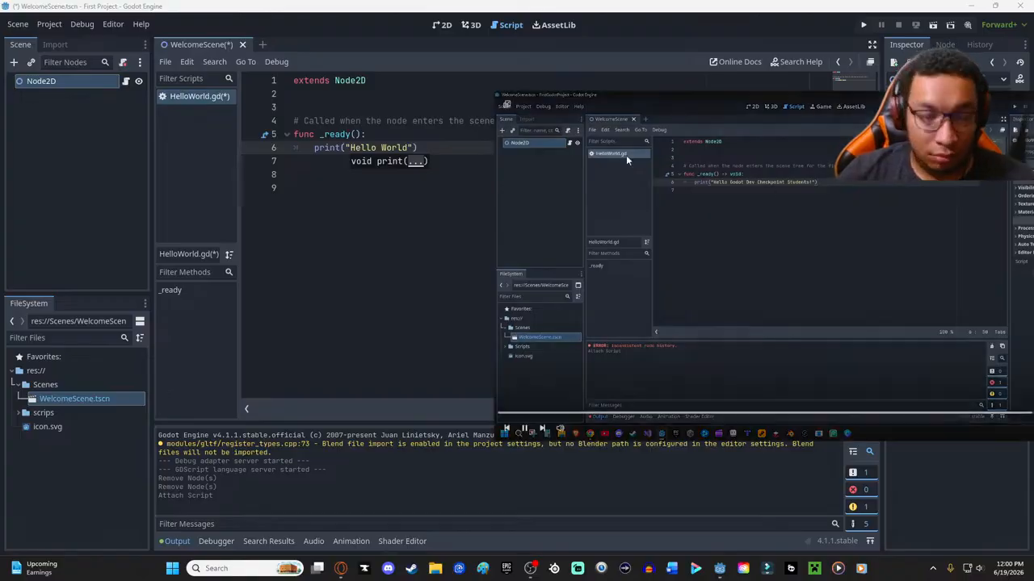
{"action": "left_click", "coordinate": [368, 209]}
{"action": "key", "text": "ctrl+s"}
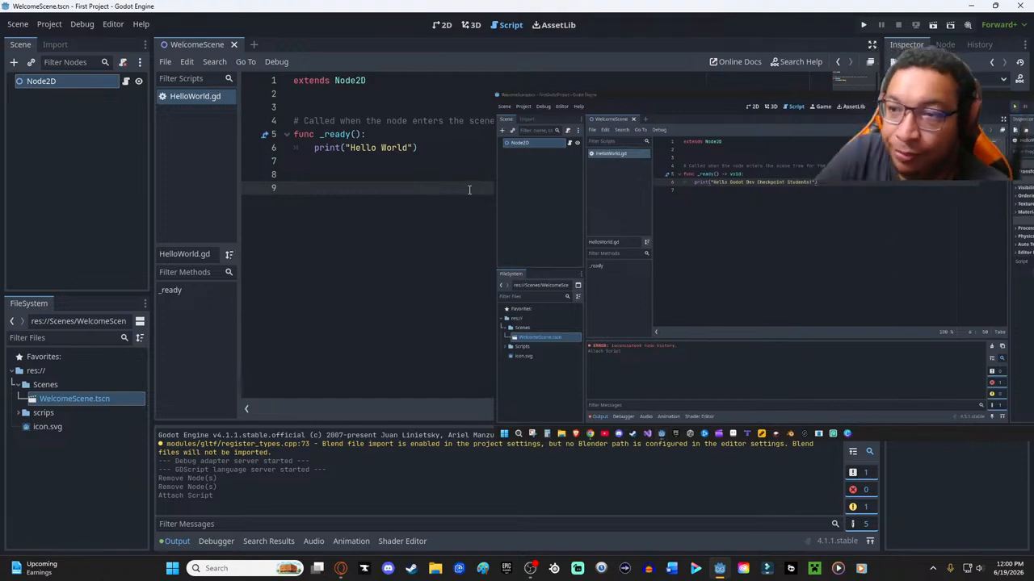
- Move the floating tutorial video aside and run the project
{"action": "mouse_move", "coordinate": [967, 425]}
{"action": "left_click_drag", "start_coordinate": [872, 96], "coordinate": [624, 123]}
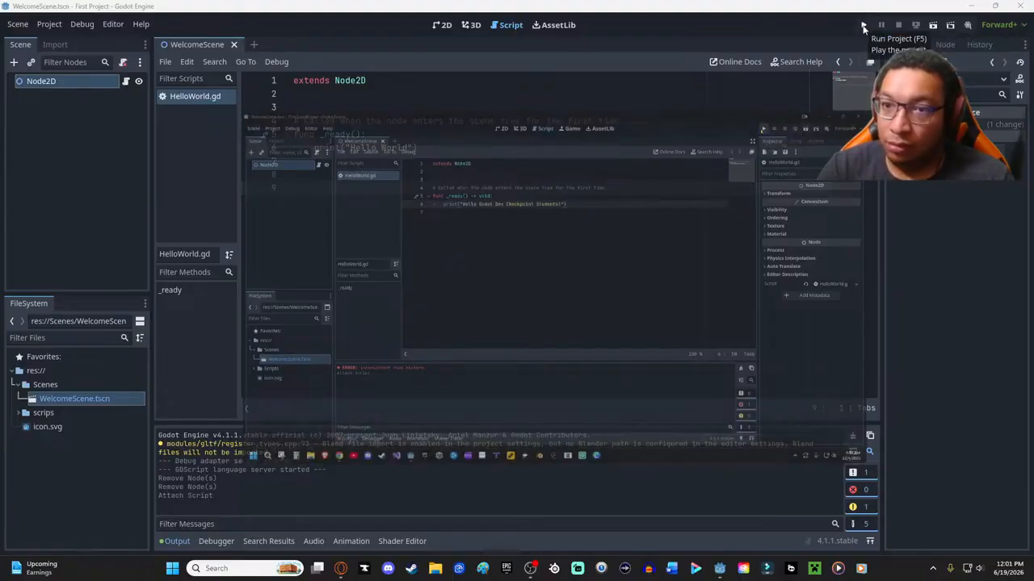
{"action": "left_click", "coordinate": [862, 26]}
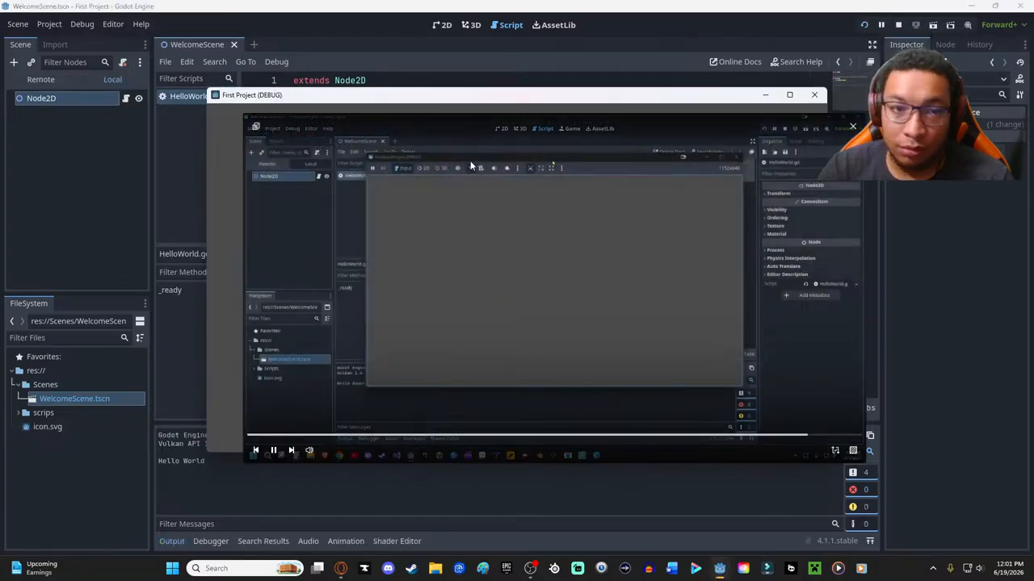
- Shrink the floating video and reposition it and the First Project debug window so the output log can be read
{"action": "left_click_drag", "start_coordinate": [495, 100], "coordinate": [404, 137]}
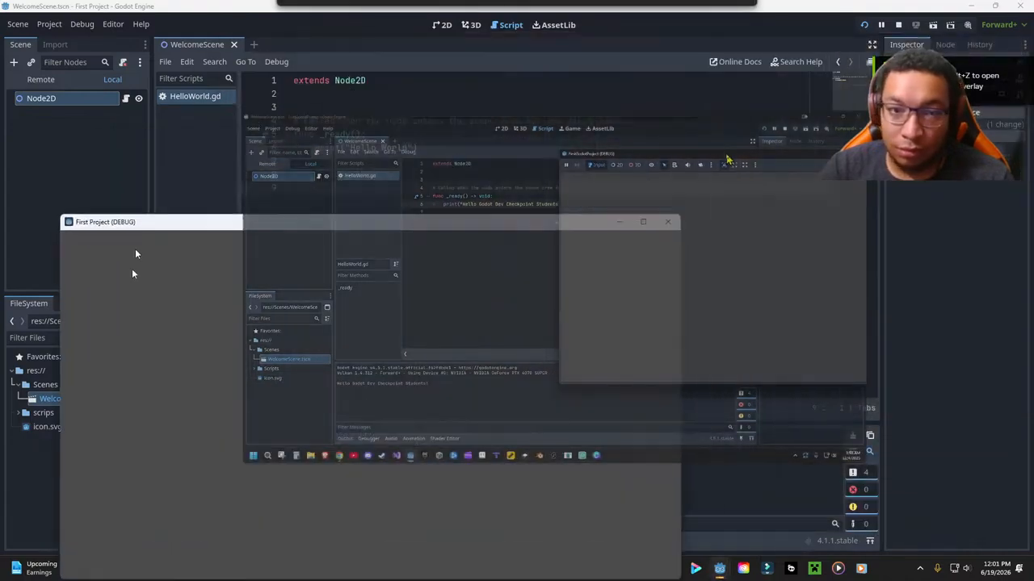
{"action": "left_click_drag", "start_coordinate": [133, 272], "coordinate": [192, 95]}
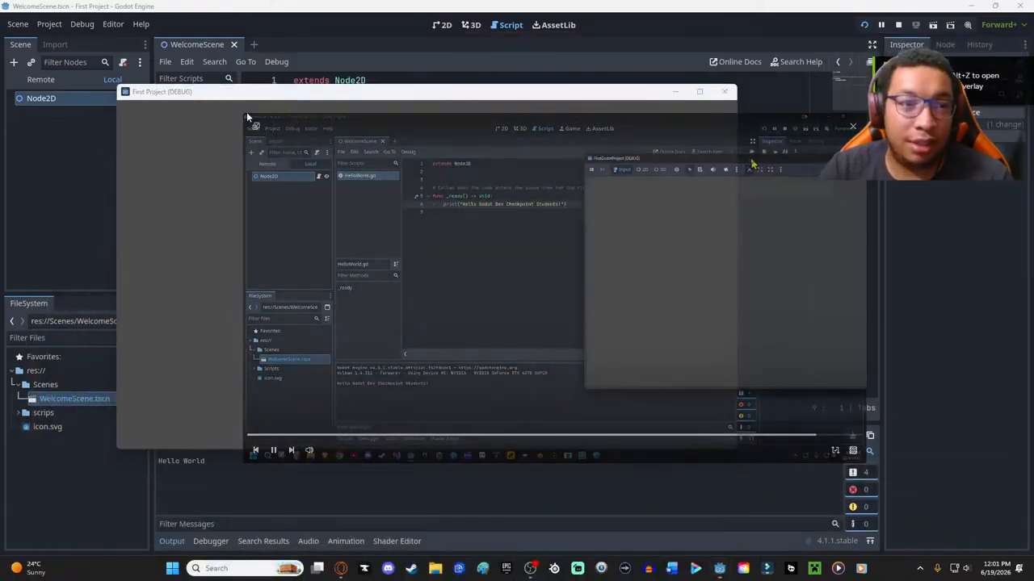
{"action": "left_click_drag", "start_coordinate": [246, 113], "coordinate": [687, 346]}
{"action": "left_click_drag", "start_coordinate": [765, 403], "coordinate": [930, 380]}
{"action": "left_click_drag", "start_coordinate": [296, 93], "coordinate": [385, 127]}
{"action": "left_click_drag", "start_coordinate": [916, 378], "coordinate": [835, 337]}
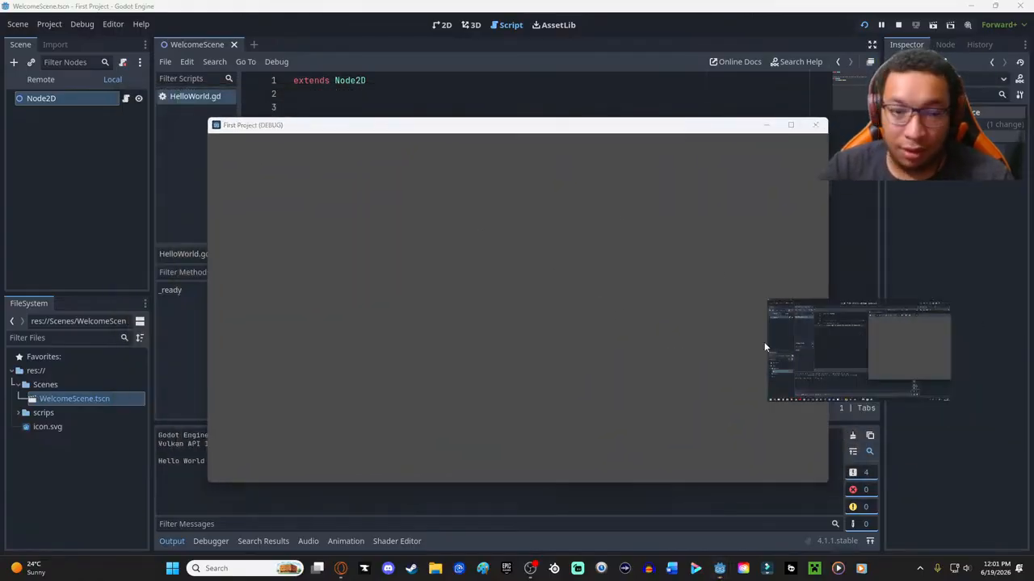
{"action": "left_click_drag", "start_coordinate": [387, 129], "coordinate": [393, 88]}
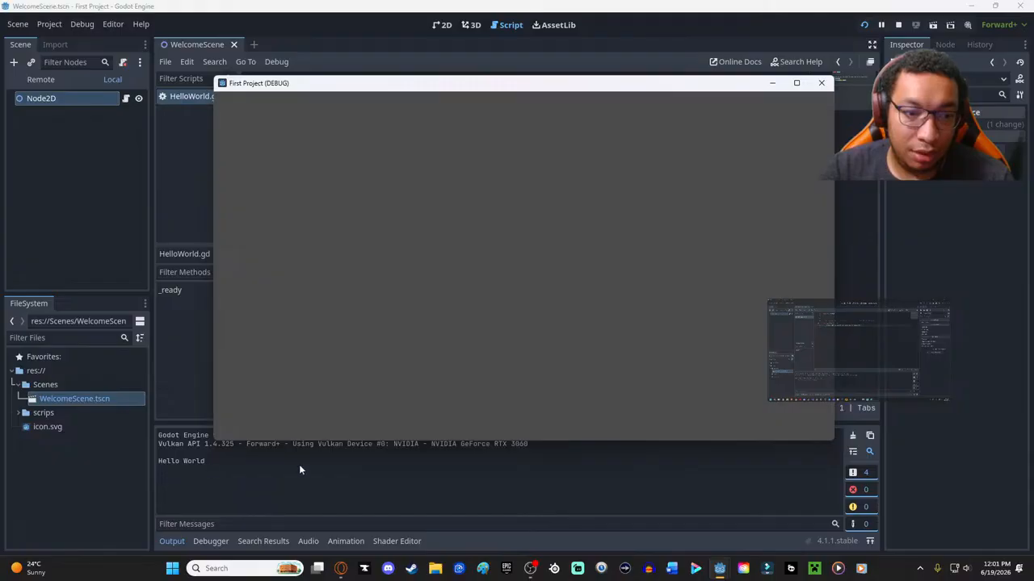
- Enlarge the floating video slightly and skip to the next tutorial video
{"action": "mouse_move", "coordinate": [826, 333]}
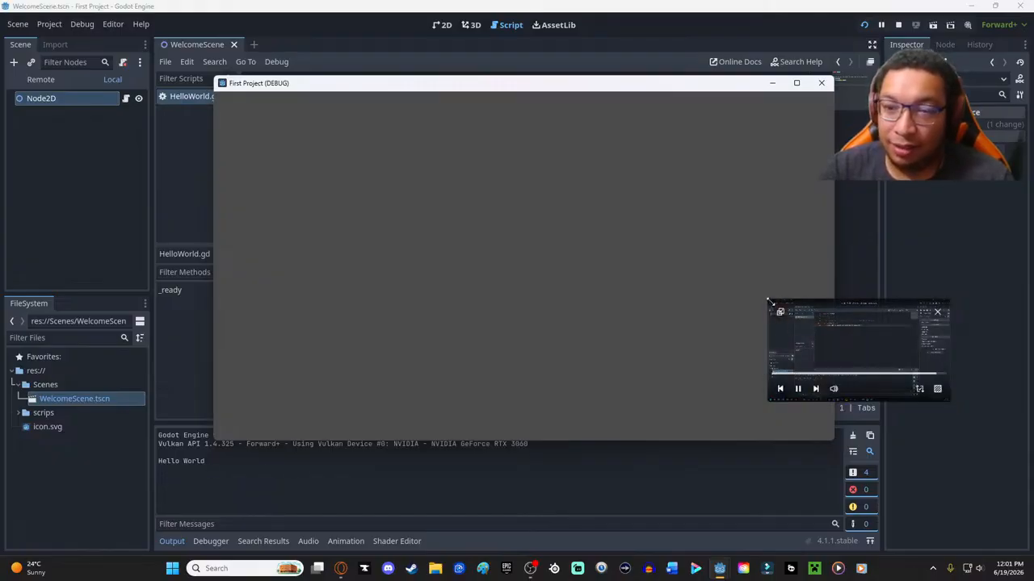
{"action": "left_click_drag", "start_coordinate": [777, 311], "coordinate": [702, 257]}
{"action": "mouse_move", "coordinate": [745, 390]}
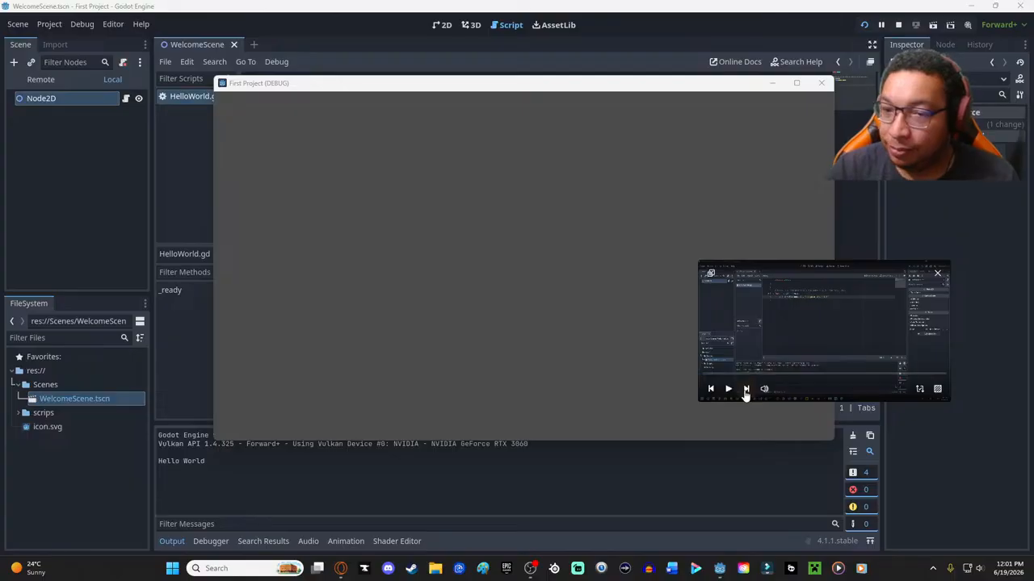
{"action": "left_click", "coordinate": [745, 389]}
{"action": "mouse_move", "coordinate": [721, 353]}
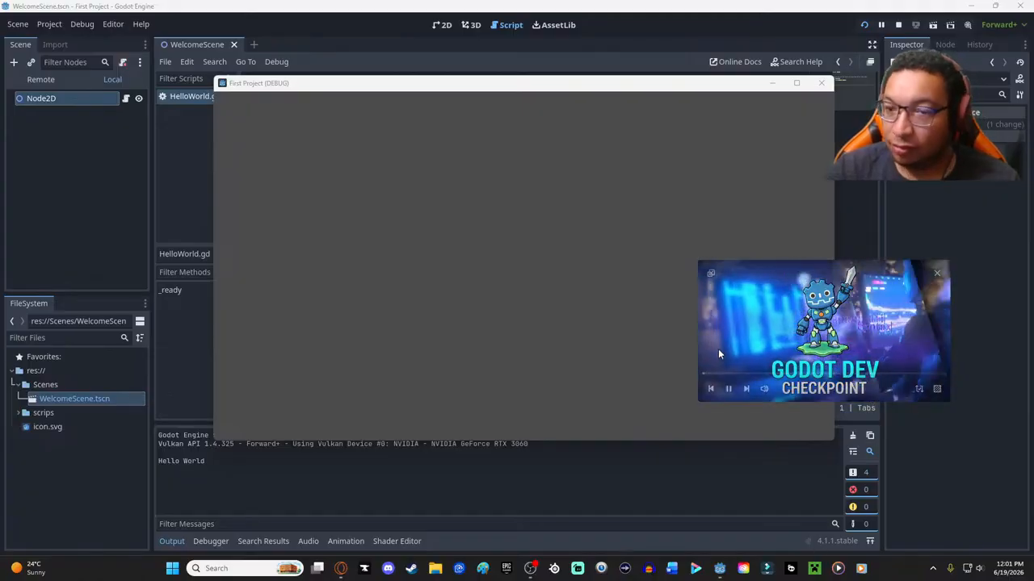
- Close the running First Project debug window and enlarge and reposition the floating tutorial video over the script editor
{"action": "left_click", "coordinate": [822, 82]}
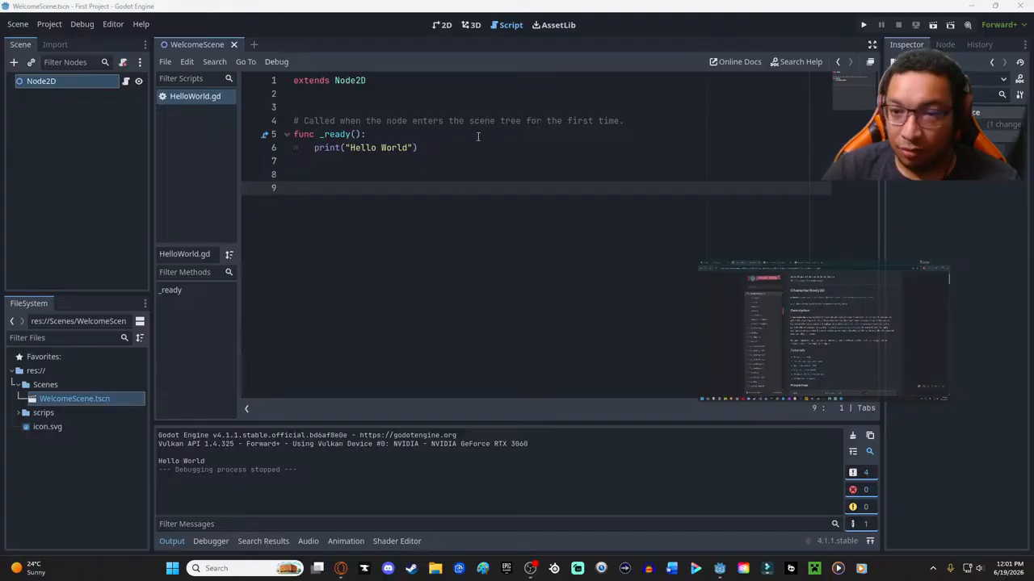
{"action": "mouse_move", "coordinate": [796, 364]}
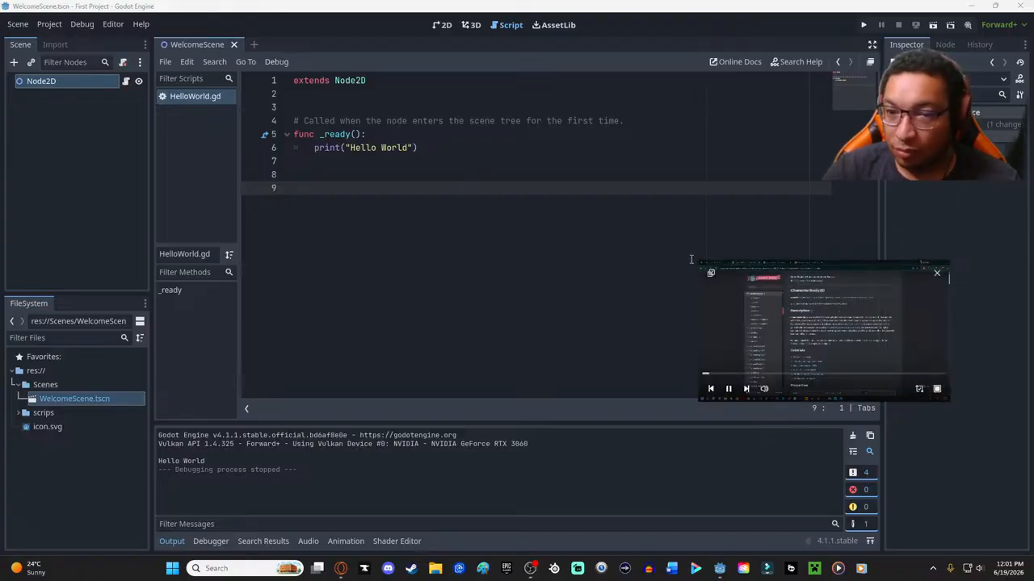
{"action": "left_click_drag", "start_coordinate": [701, 260], "coordinate": [343, 62]}
{"action": "left_click_drag", "start_coordinate": [760, 273], "coordinate": [627, 280]}
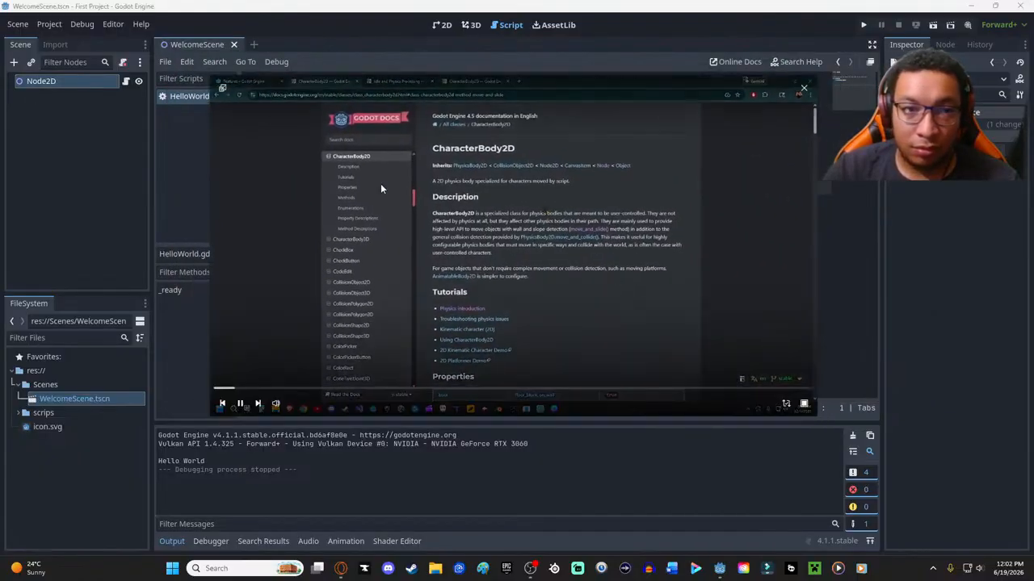
- Return the floating tutorial to its YouTube page, and pause and resume it at the CharacterBody2D documentation
{"action": "left_click", "coordinate": [223, 89]}
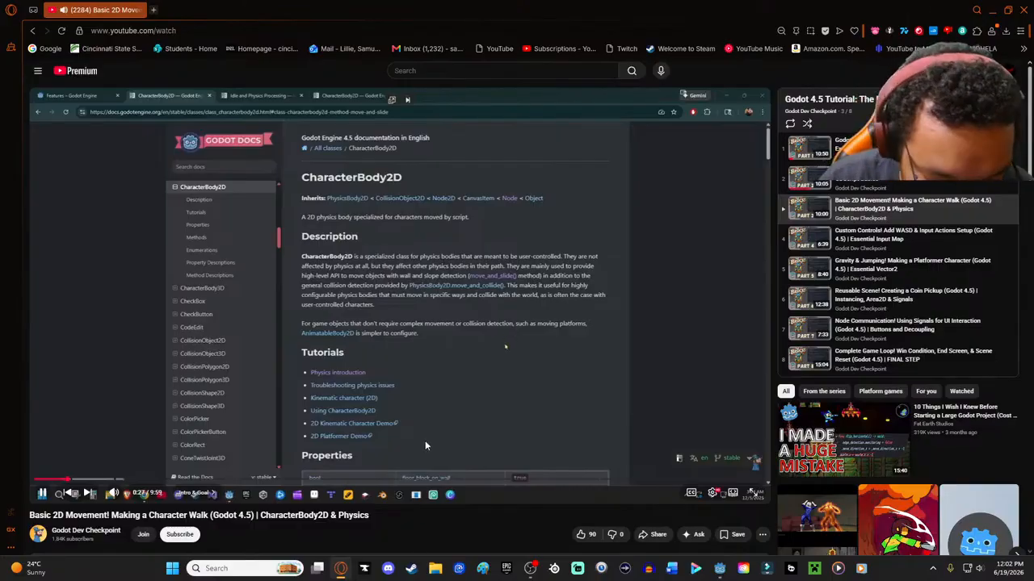
{"action": "left_click", "coordinate": [461, 301]}
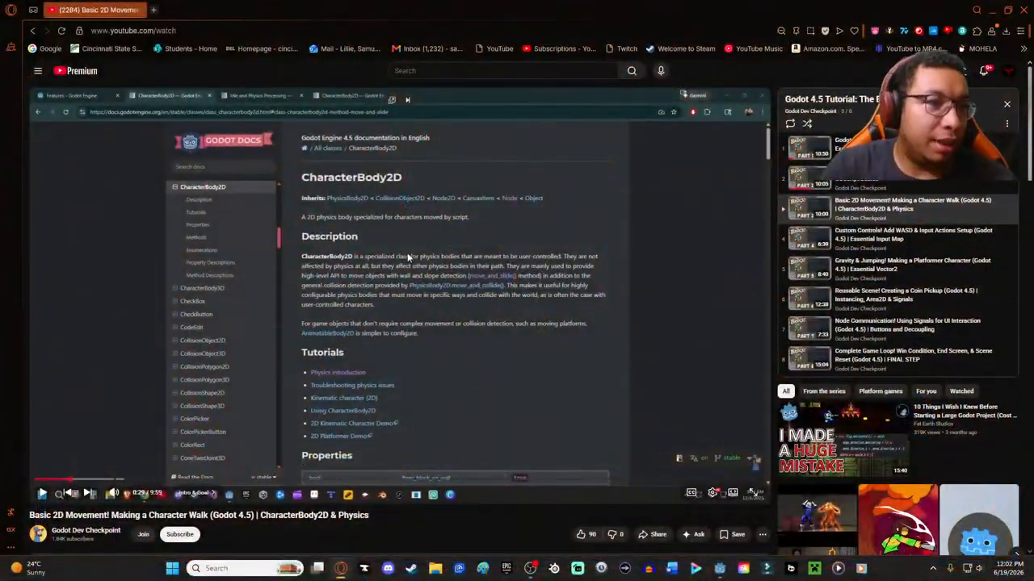
{"action": "left_click", "coordinate": [396, 262]}
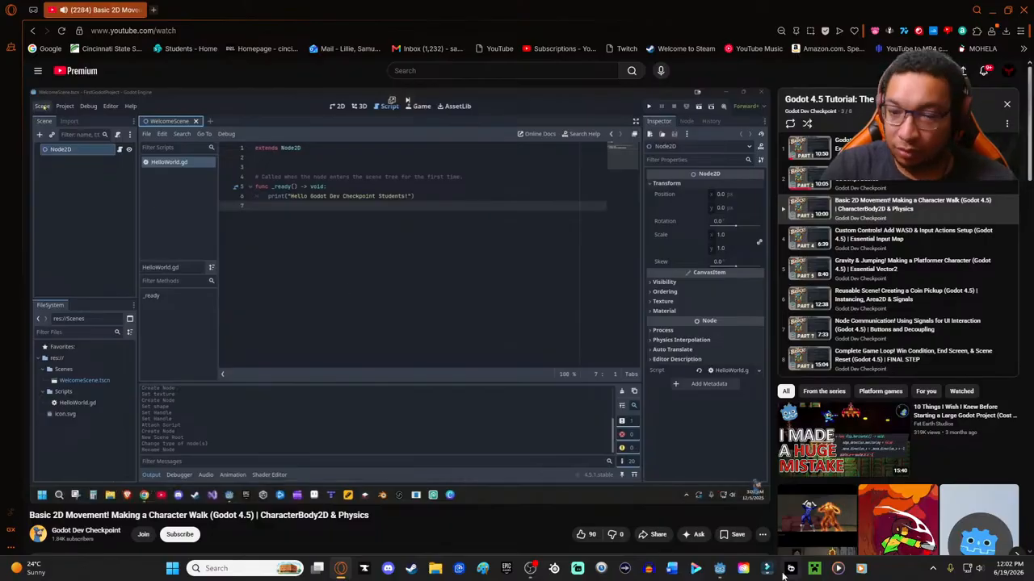
- Pop the YouTube tutorial out into a floating window again and switch back to Godot
{"action": "left_click", "coordinate": [720, 570]}
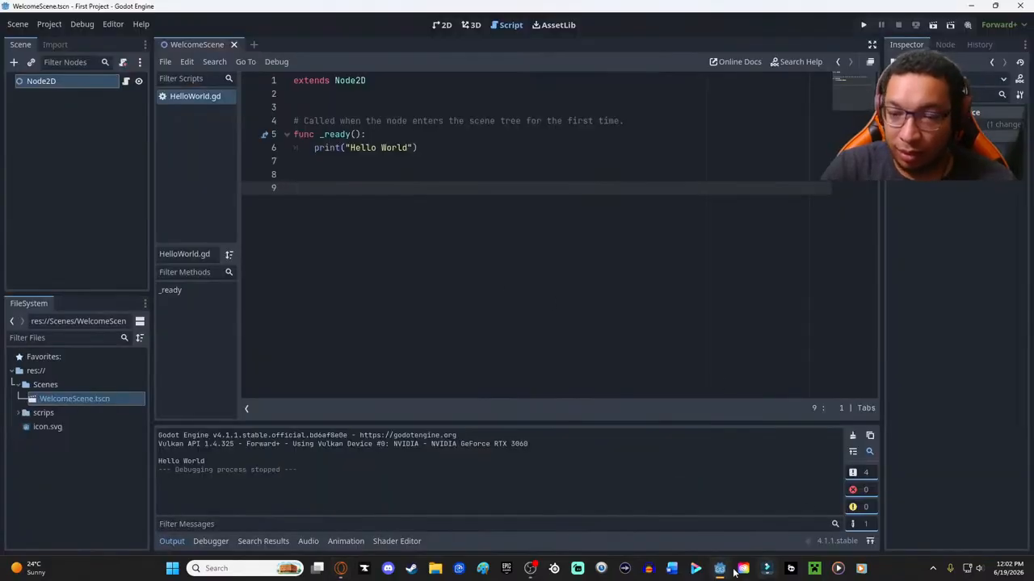
{"action": "left_click", "coordinate": [340, 568]}
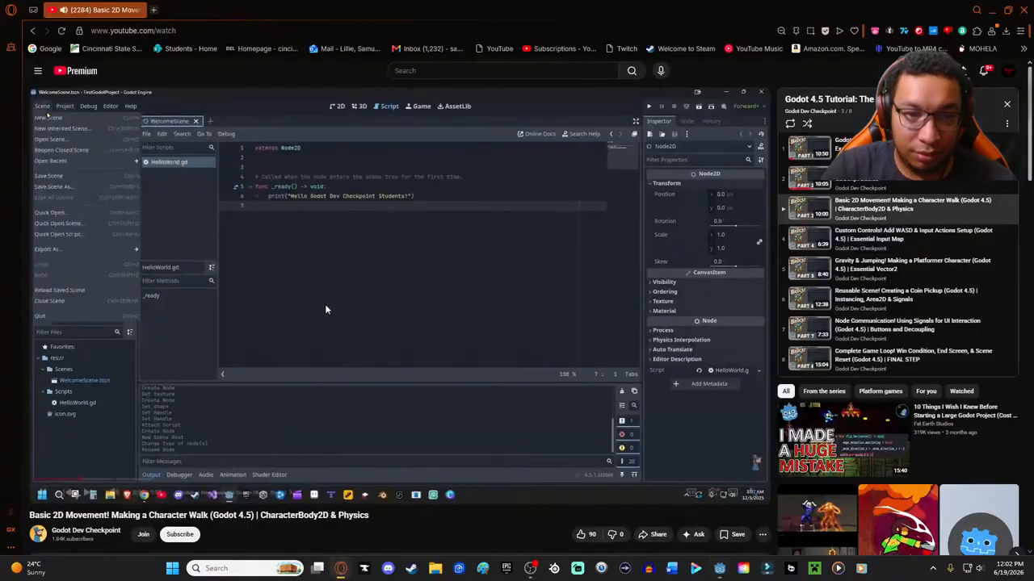
{"action": "left_click", "coordinate": [393, 101]}
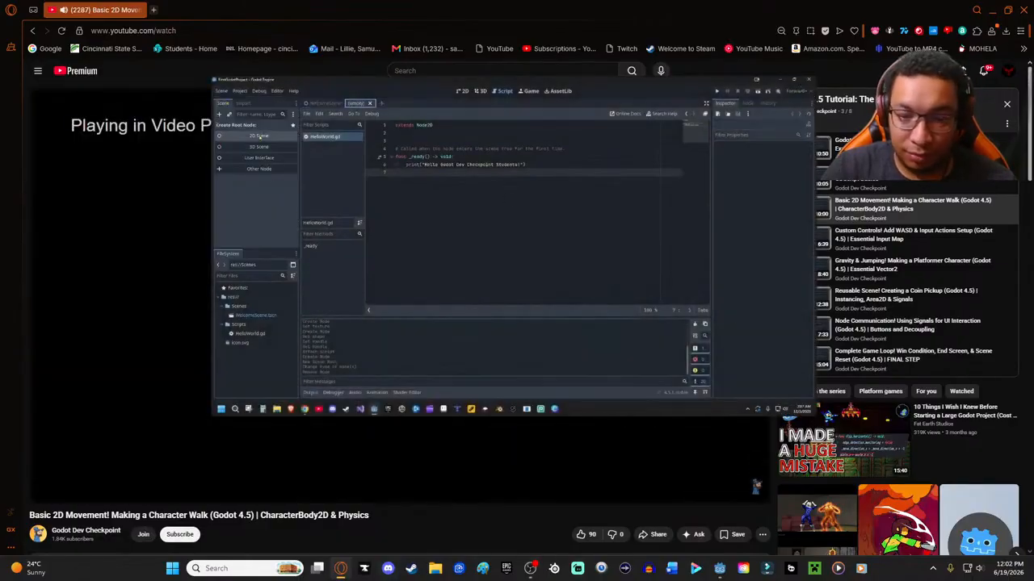
{"action": "left_click", "coordinate": [720, 569]}
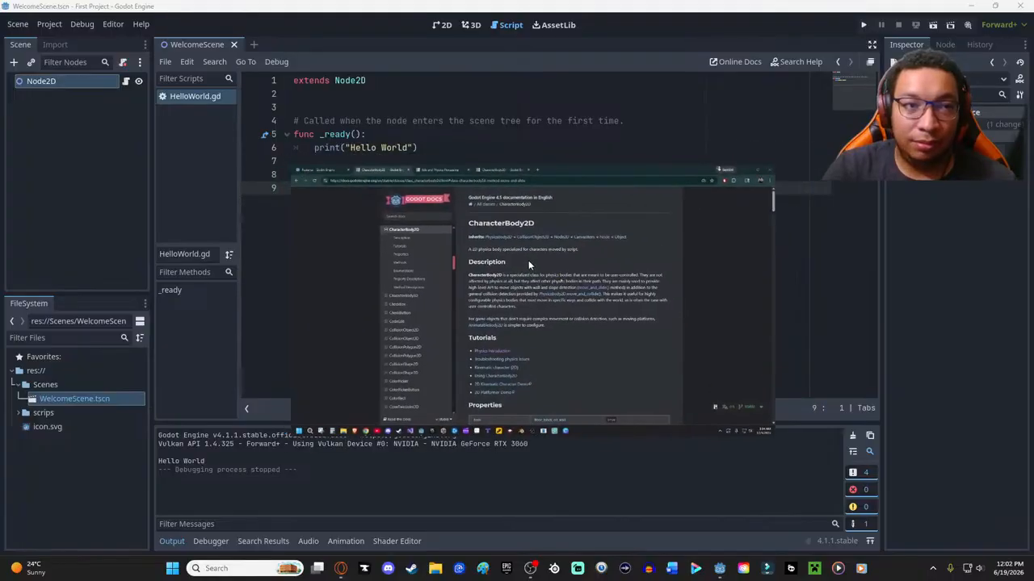
- Change the print text in the _ready function to Hello followed by a first name and save the script
{"action": "mouse_move", "coordinate": [686, 289]}
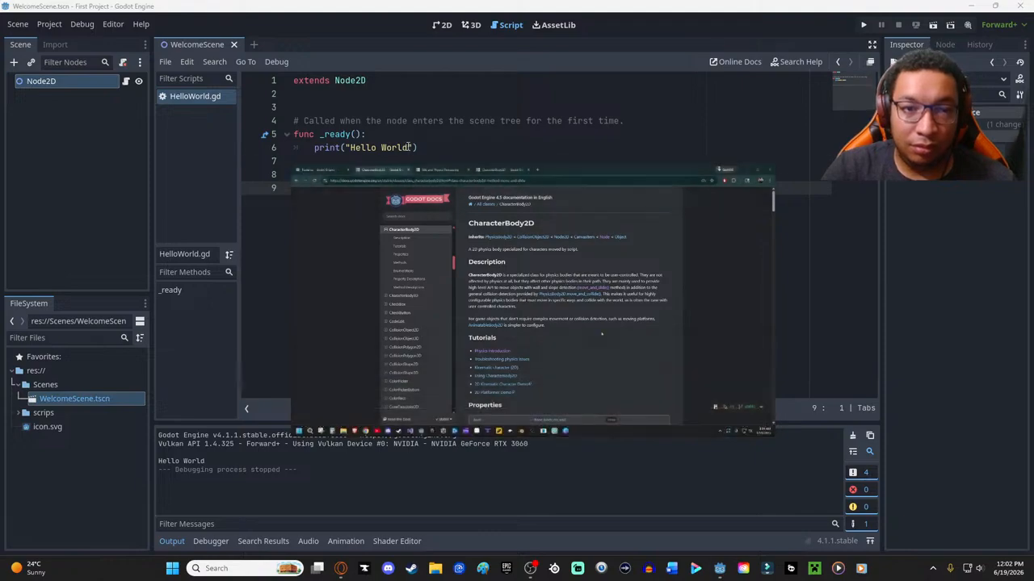
{"action": "left_click", "coordinate": [421, 147]}
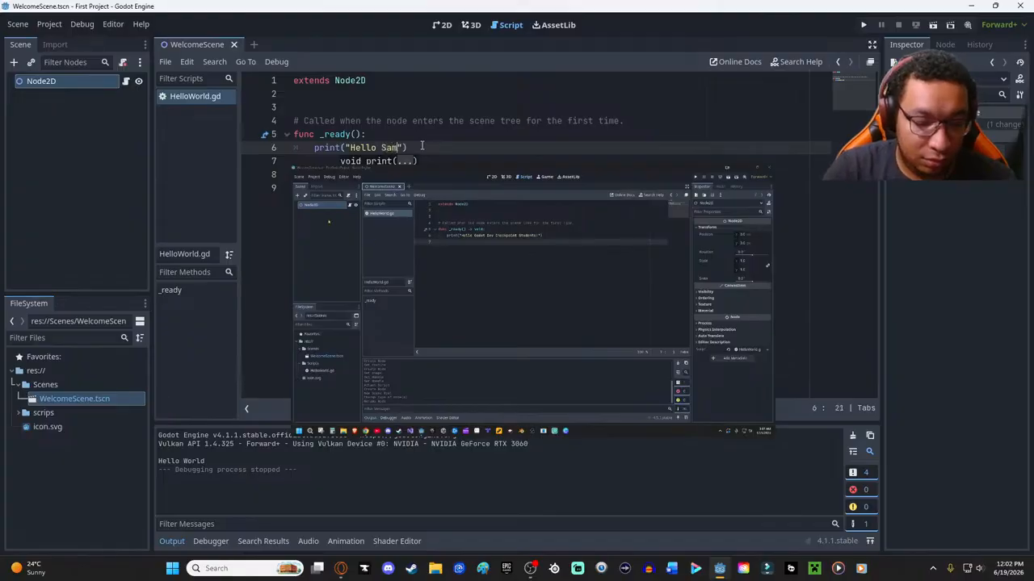
{"action": "key", "text": "ctrl+s"}
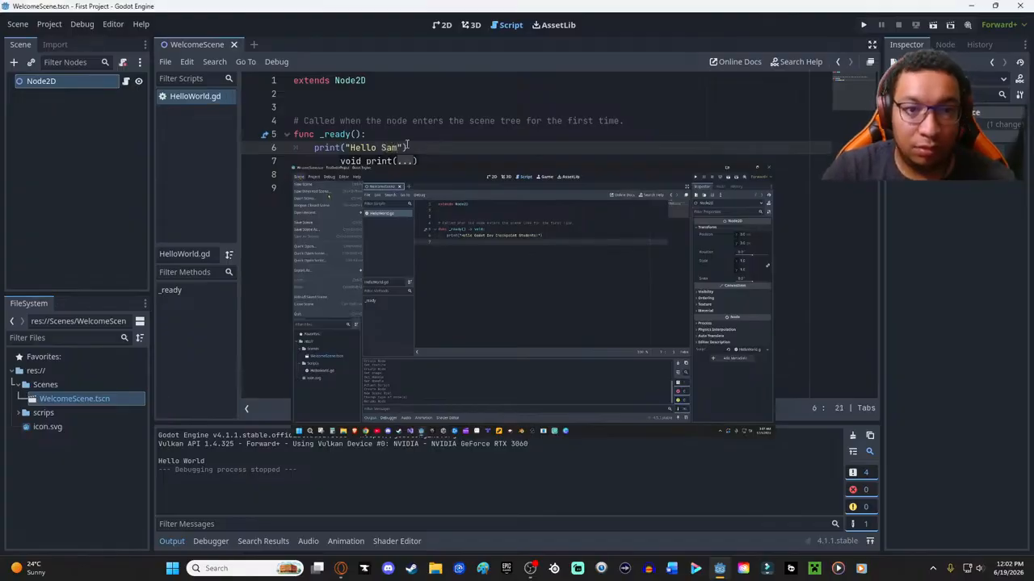
- Create a new empty scene and move the floating tutorial video clear of the script
{"action": "left_click", "coordinate": [17, 26]}
{"action": "left_click", "coordinate": [27, 46]}
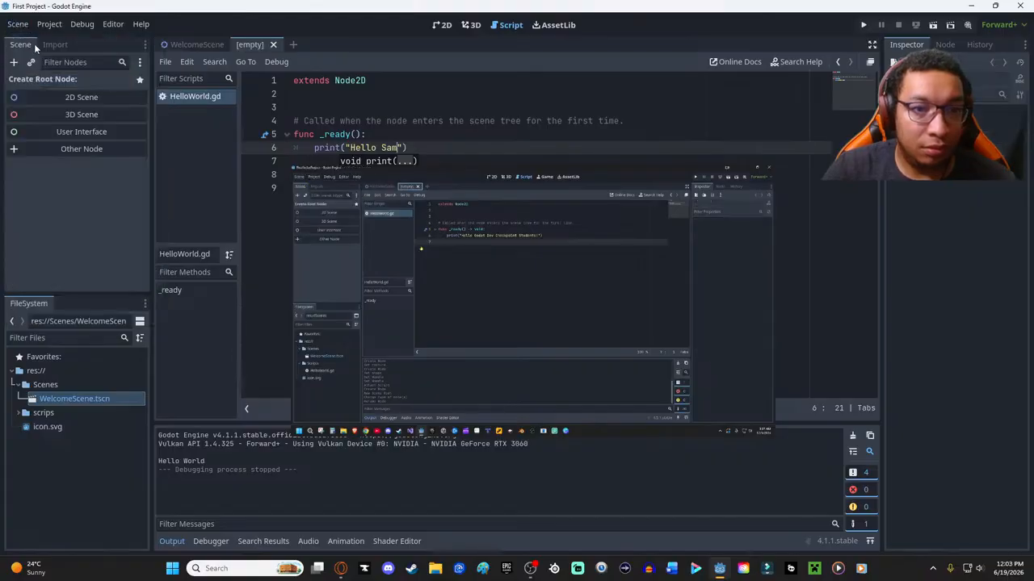
{"action": "left_click_drag", "start_coordinate": [428, 171], "coordinate": [653, 245]}
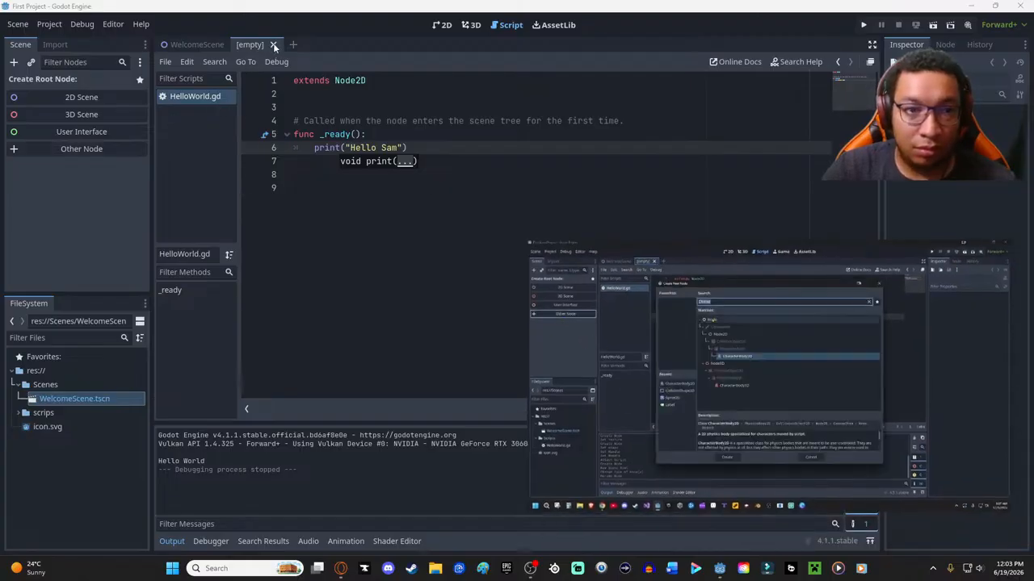
- Compare WelcomeScene with the new empty scene and rewind the tutorial to the root node selection
{"action": "left_click", "coordinate": [202, 46]}
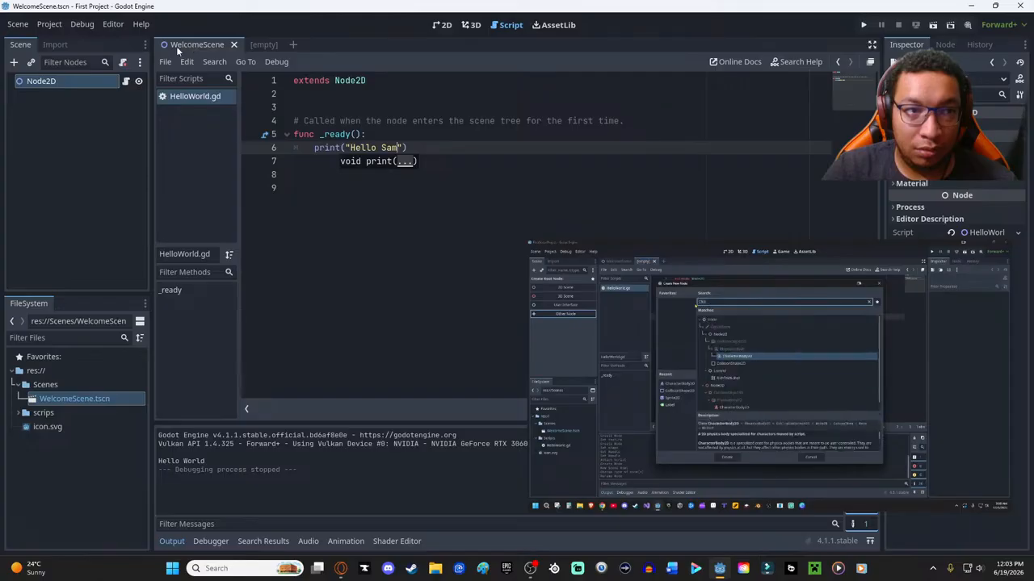
{"action": "left_click", "coordinate": [269, 46]}
{"action": "mouse_move", "coordinate": [569, 487]}
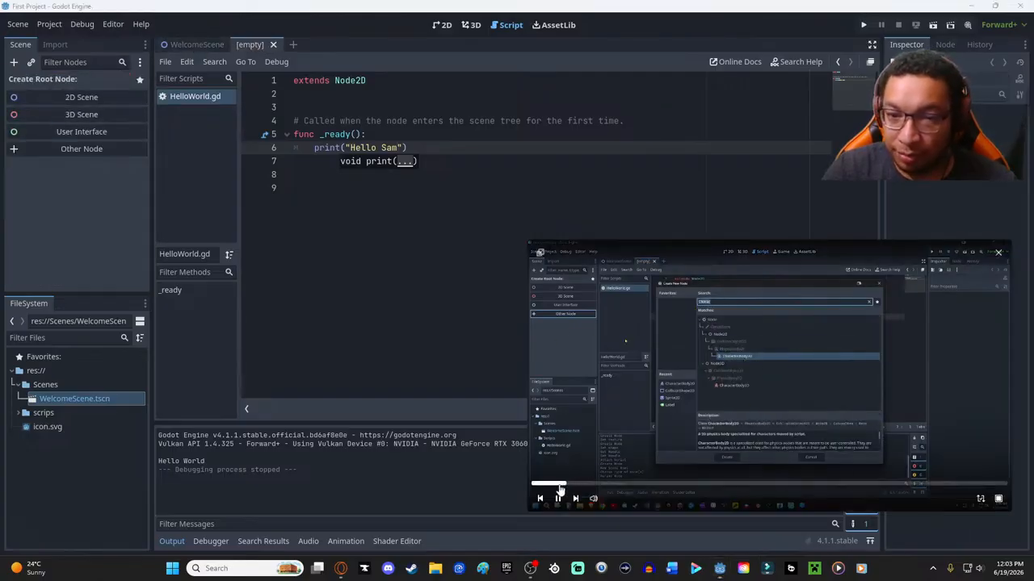
{"action": "left_click_drag", "start_coordinate": [560, 489], "coordinate": [555, 489]}
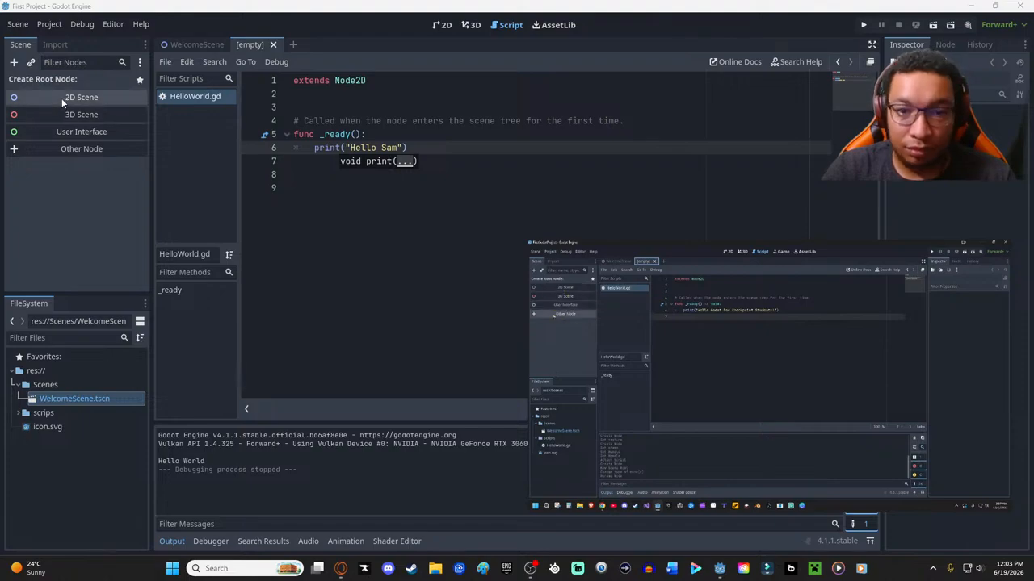
- Search the node types for "cha" and create a CharacterBody2D as the empty scene's root node, keeping the floating video clear
{"action": "left_click", "coordinate": [54, 151]}
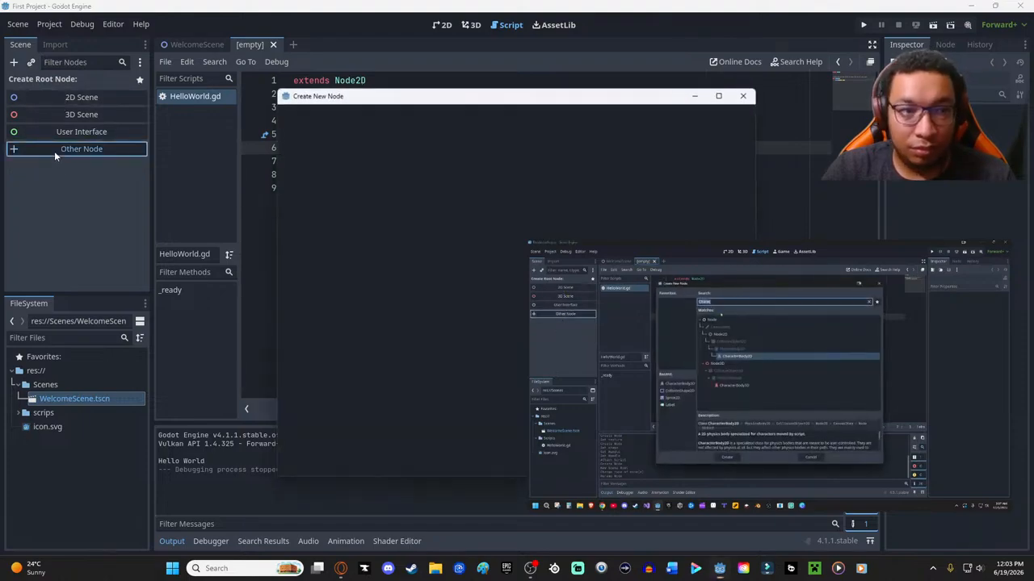
{"action": "left_click_drag", "start_coordinate": [528, 240], "coordinate": [558, 257]}
{"action": "left_click_drag", "start_coordinate": [692, 320], "coordinate": [772, 366]}
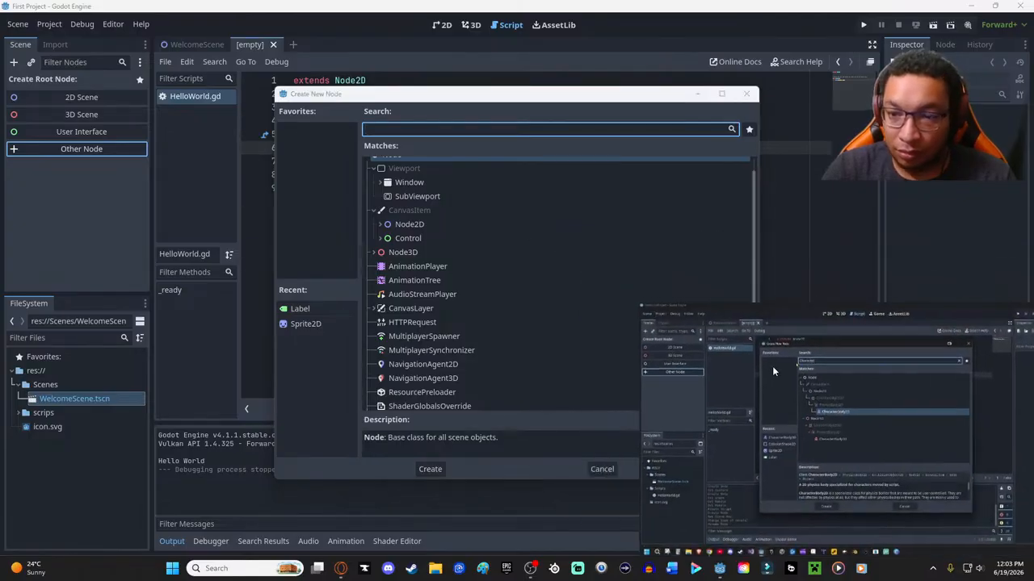
{"action": "left_click", "coordinate": [400, 129]}
{"action": "type", "text": "cha"}
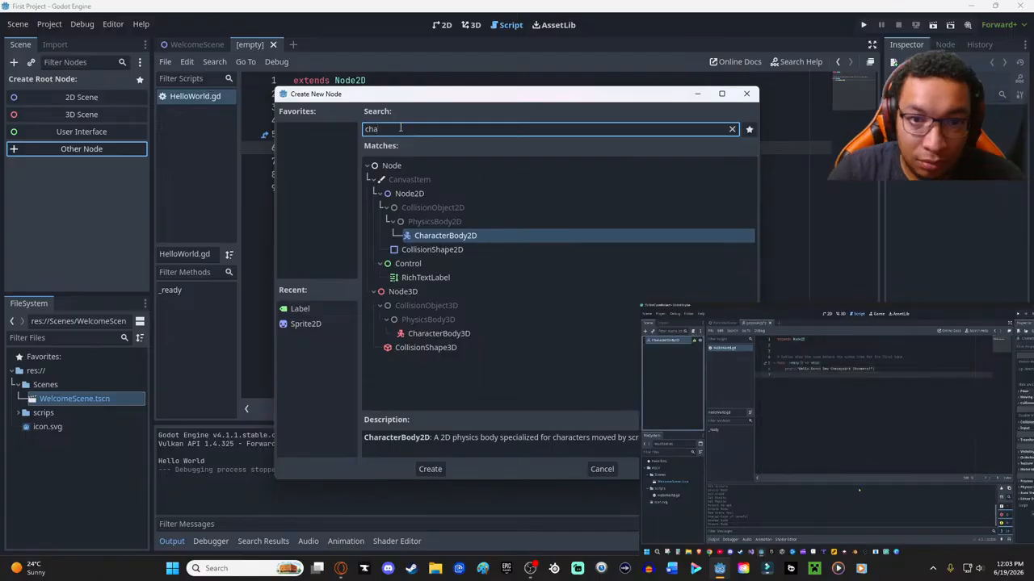
{"action": "left_click", "coordinate": [463, 238]}
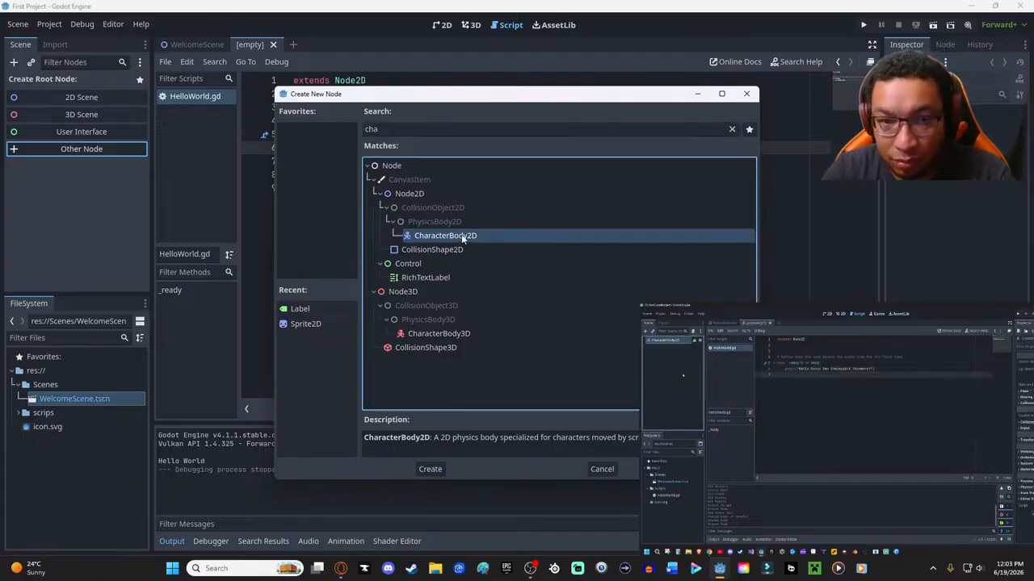
{"action": "double_click", "coordinate": [462, 235]}
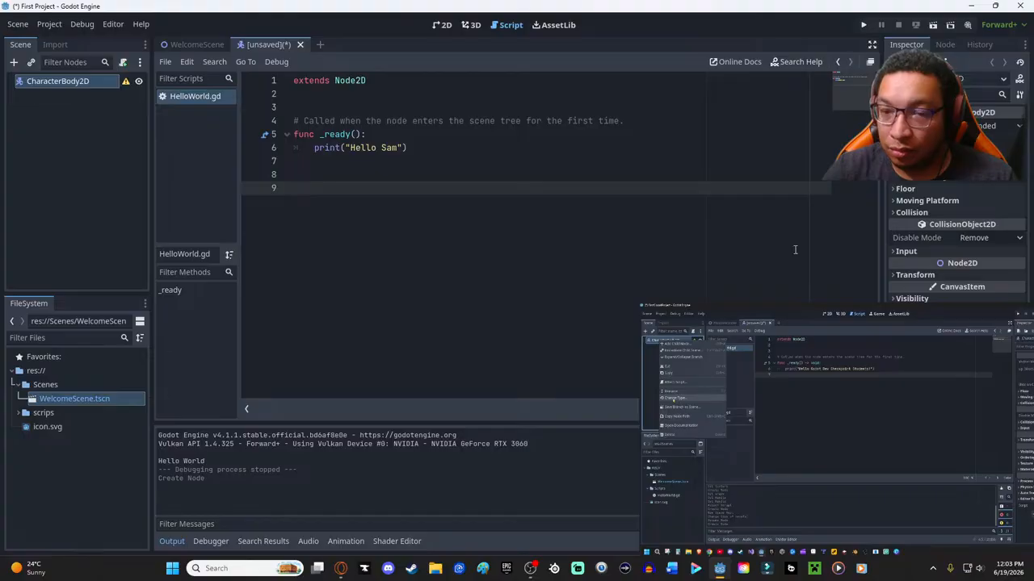
- Rewind the tutorial to the CharacterBody2D creation and bring the floating video fully back on screen
{"action": "mouse_move", "coordinate": [751, 361]}
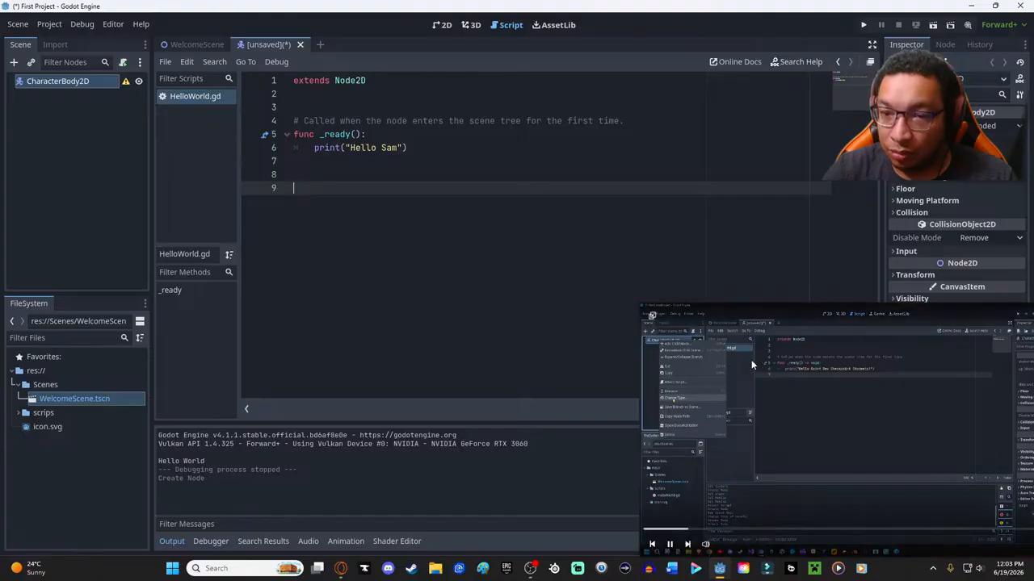
{"action": "left_click", "coordinate": [681, 530]}
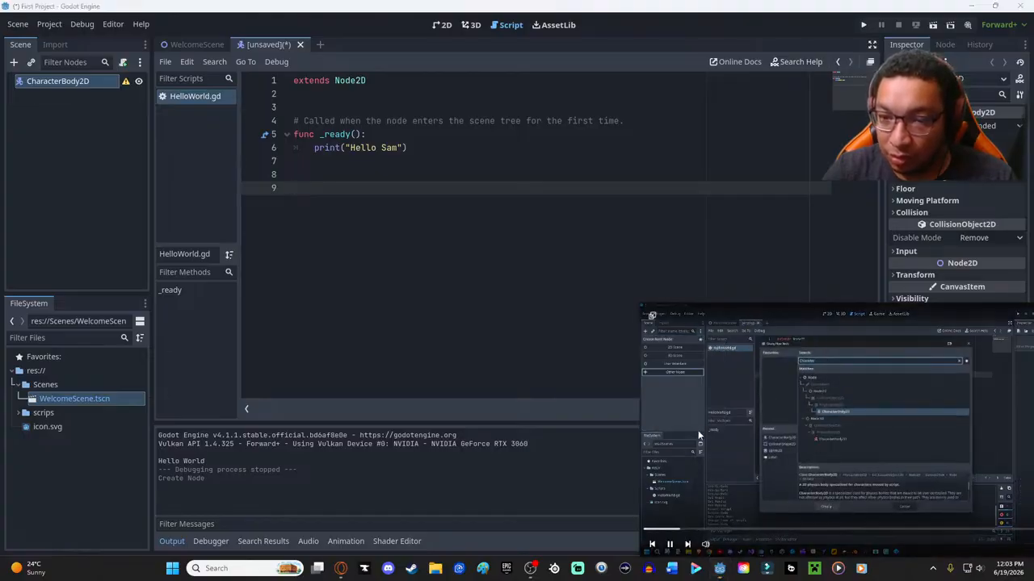
{"action": "left_click_drag", "start_coordinate": [866, 384], "coordinate": [779, 358]}
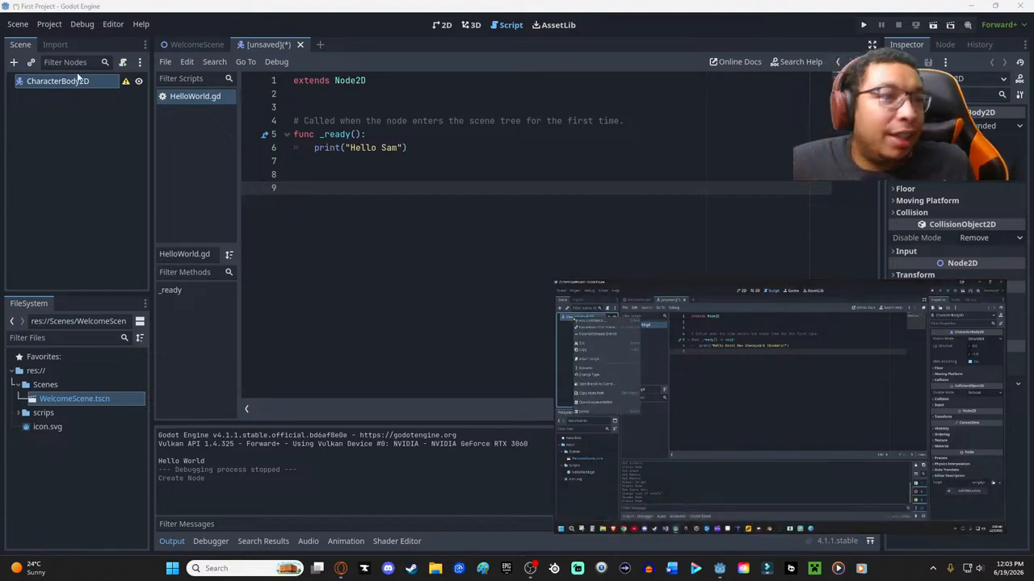
{"action": "left_click", "coordinate": [109, 27]}
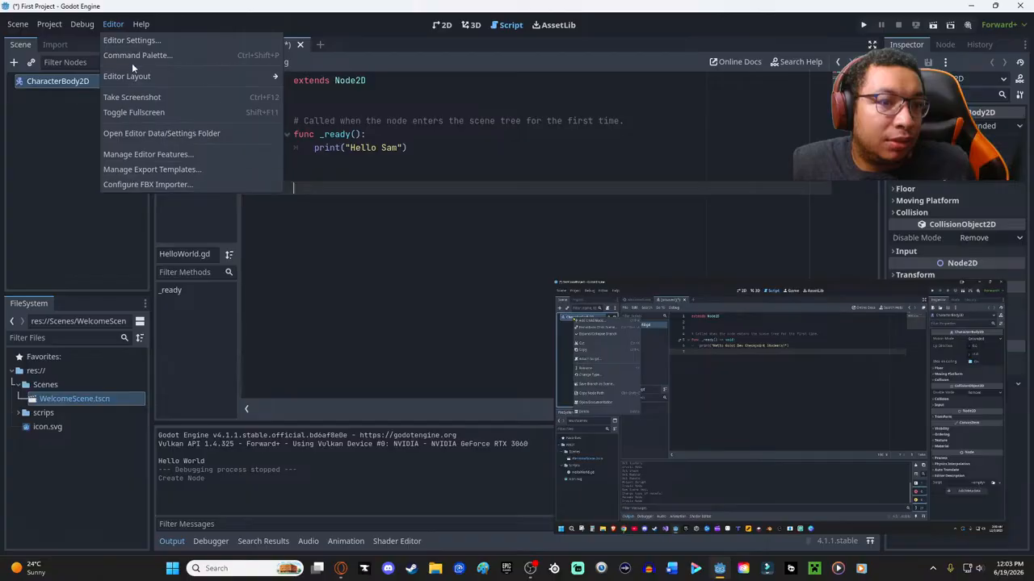
{"action": "mouse_move", "coordinate": [140, 26]}
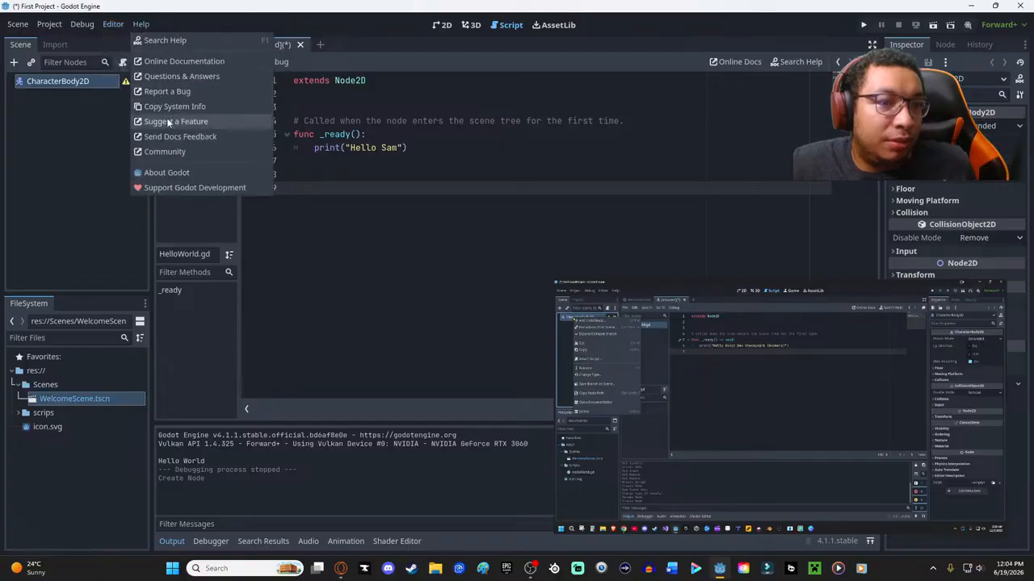
{"action": "left_click", "coordinate": [32, 24]}
{"action": "mouse_move", "coordinate": [49, 25]}
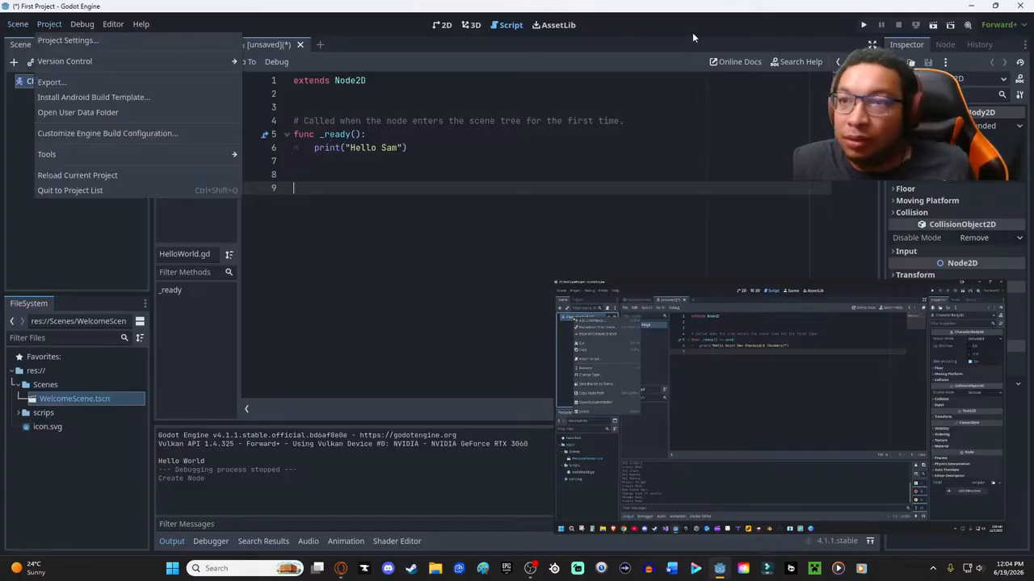
{"action": "left_click", "coordinate": [342, 28]}
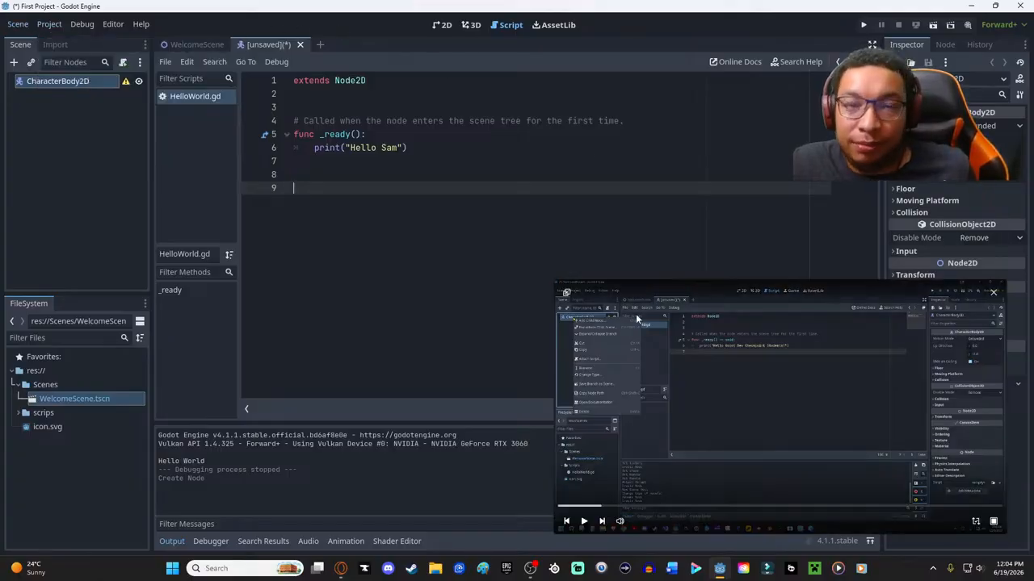
- Switch the new scene to the 2D workspace and move the floating tutorial video over the canvas
{"action": "left_click", "coordinate": [442, 26]}
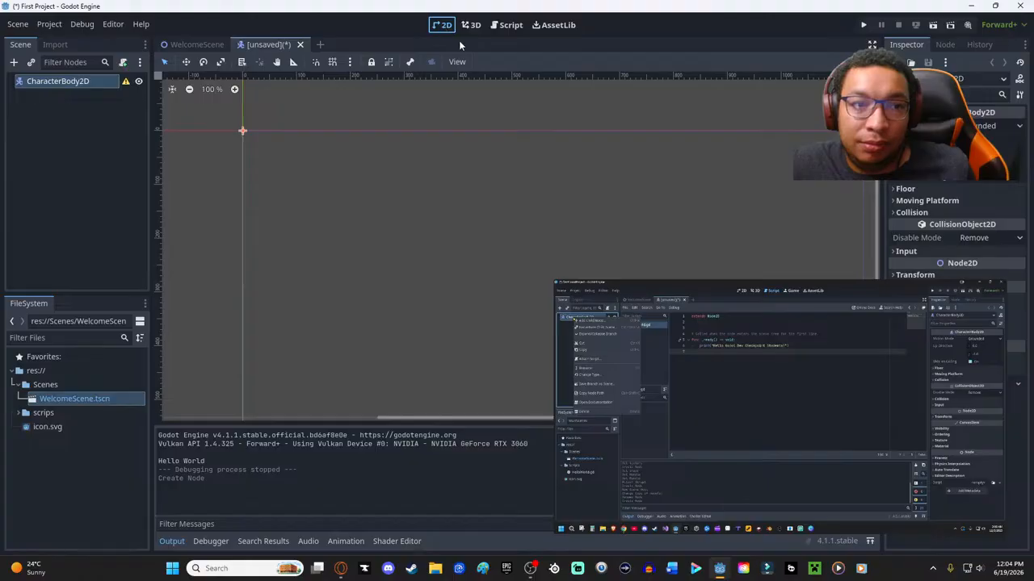
{"action": "mouse_move", "coordinate": [677, 361]}
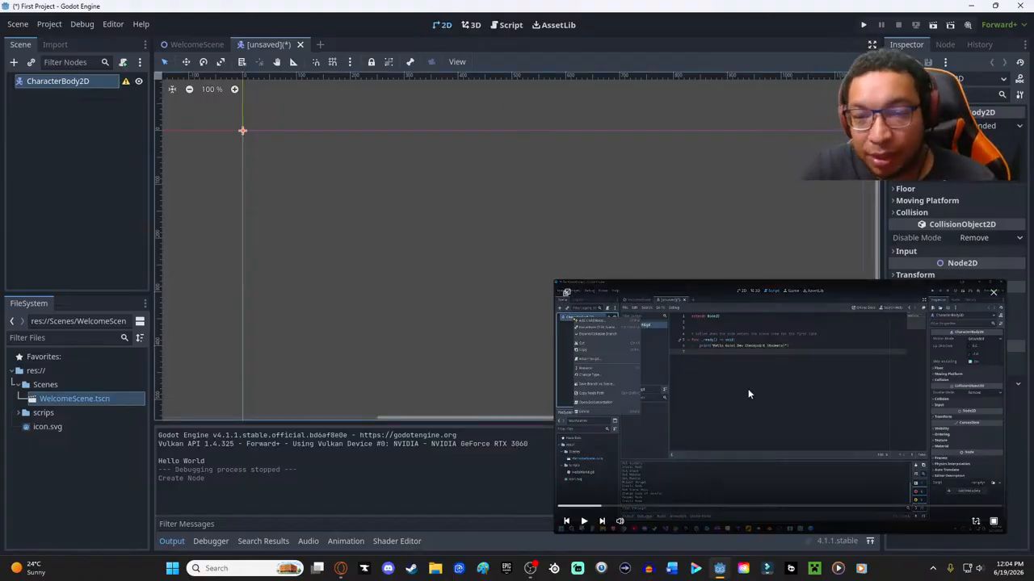
{"action": "left_click_drag", "start_coordinate": [706, 293], "coordinate": [537, 147]}
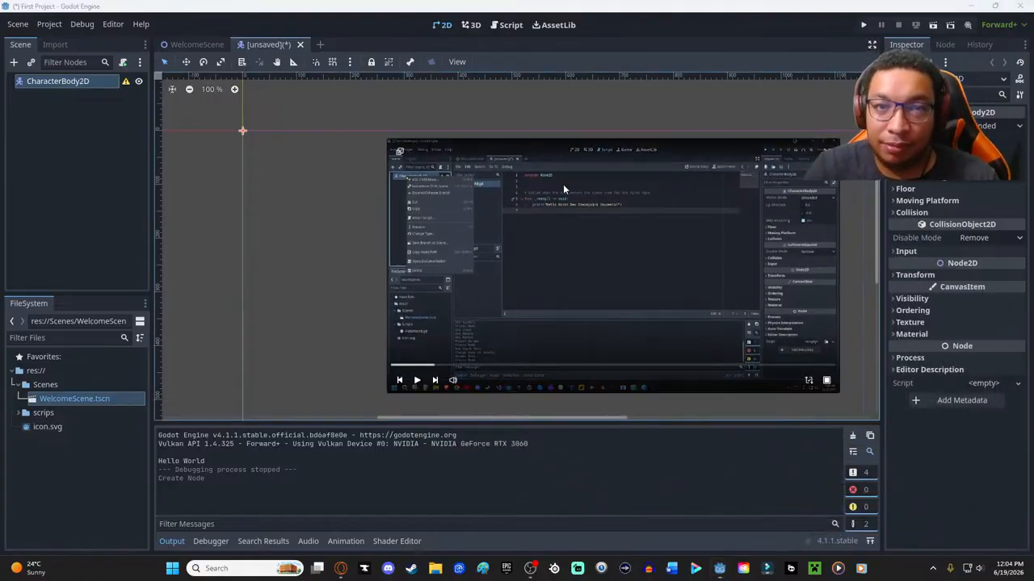
{"action": "left_click", "coordinate": [507, 25]}
{"action": "left_click", "coordinate": [447, 25]}
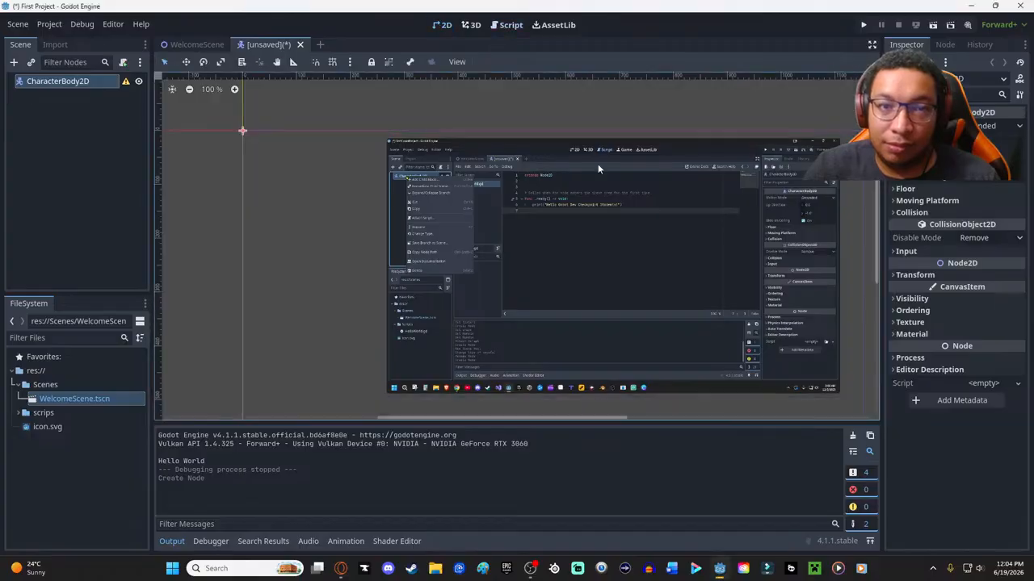
{"action": "mouse_move", "coordinate": [558, 375]}
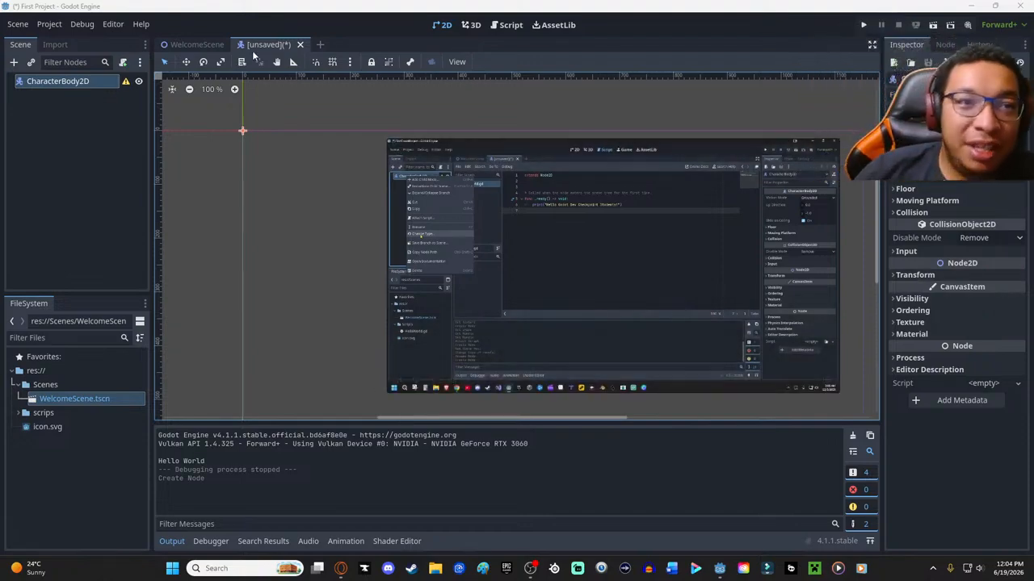
- Check HelloWorld.gd in the Script workspace and return to the 2D workspace, keeping the floating tutorial video clear
{"action": "left_click", "coordinate": [495, 30]}
{"action": "left_click_drag", "start_coordinate": [585, 144], "coordinate": [482, 100]}
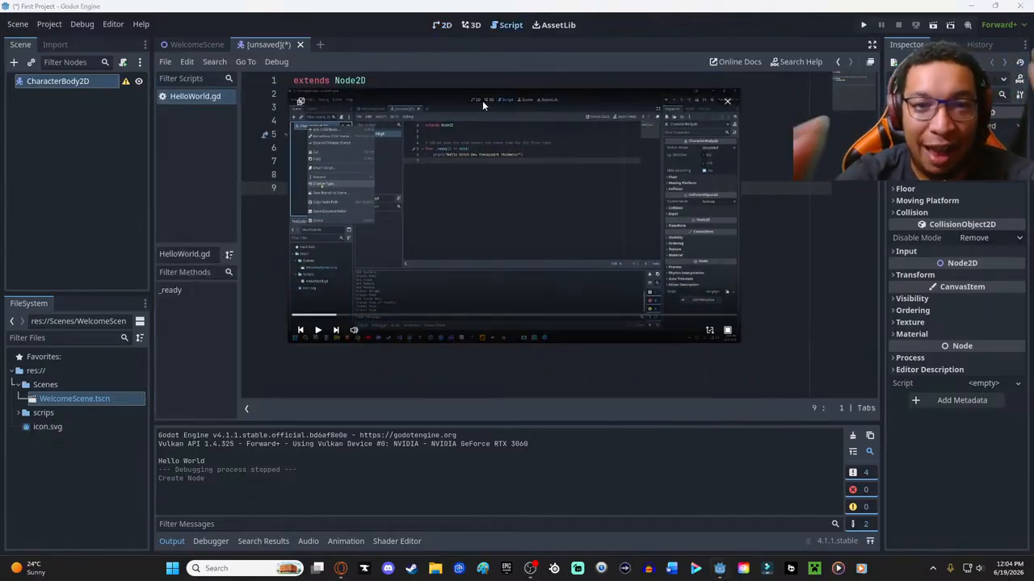
{"action": "left_click_drag", "start_coordinate": [482, 100], "coordinate": [537, 115]}
{"action": "left_click", "coordinate": [442, 25]}
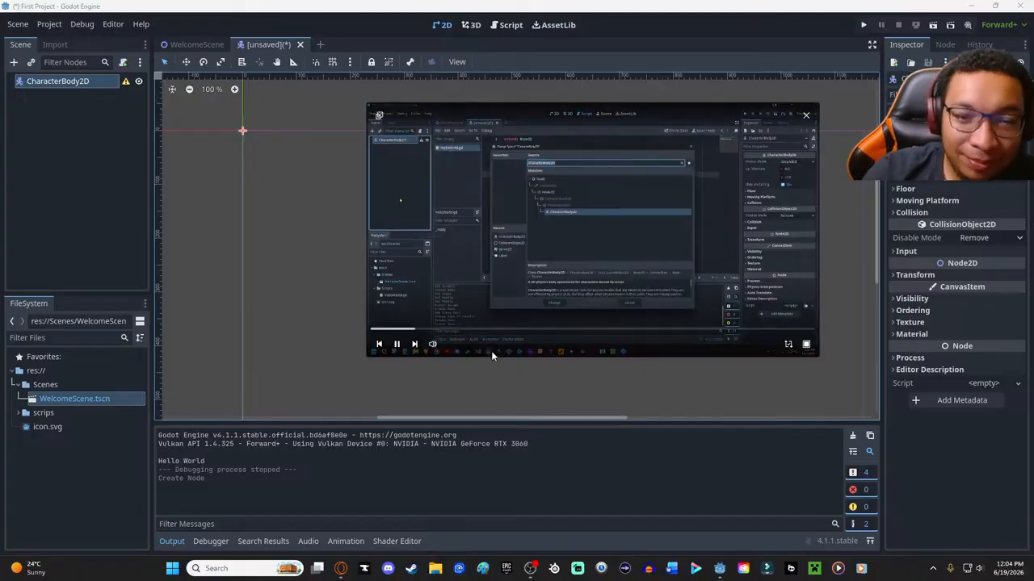
- Rewind the tutorial and review CharacterBody2D's configuration warning and available node commands against it
{"action": "left_click", "coordinate": [400, 330]}
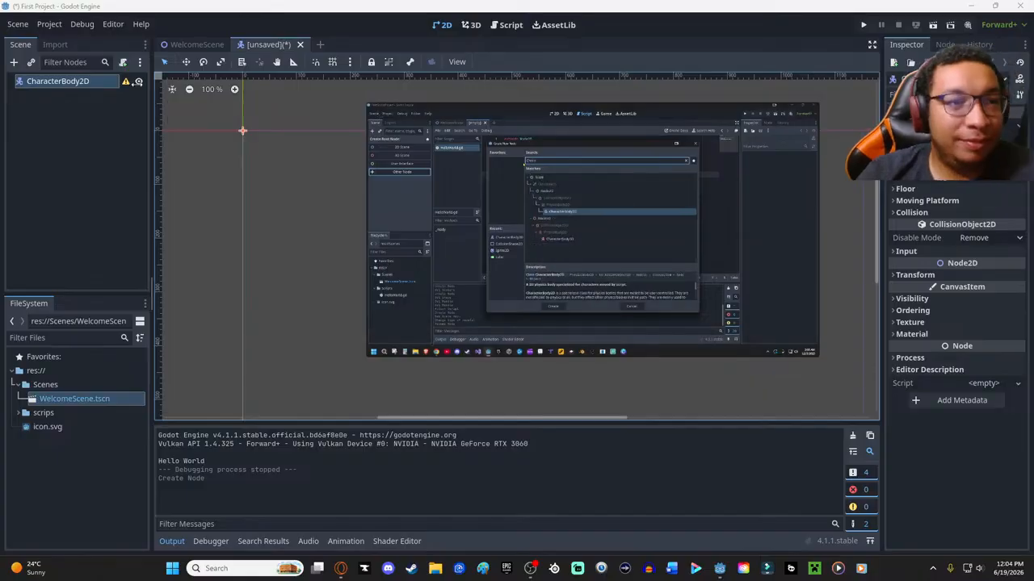
{"action": "mouse_move", "coordinate": [125, 85]}
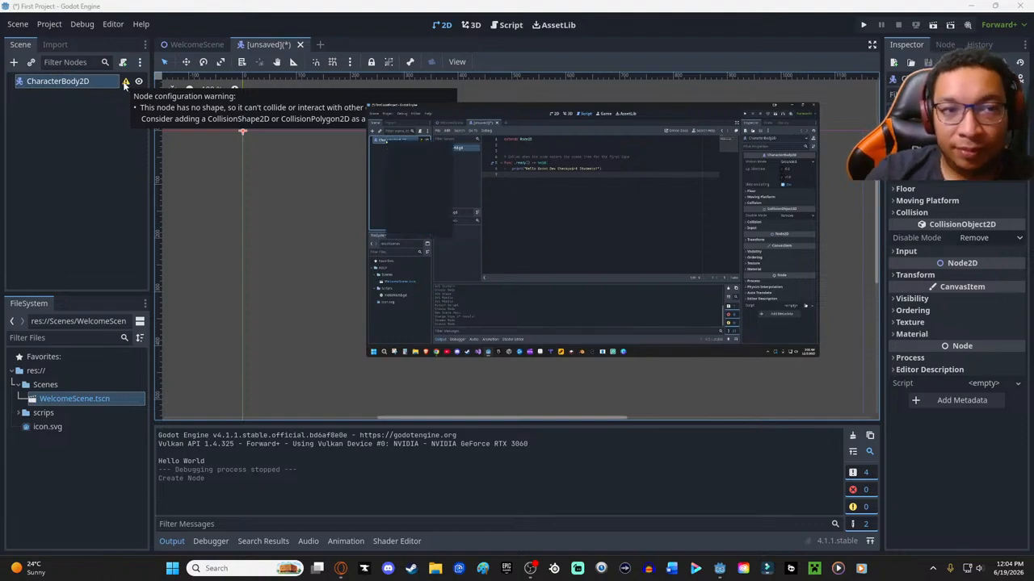
{"action": "right_click", "coordinate": [76, 81]}
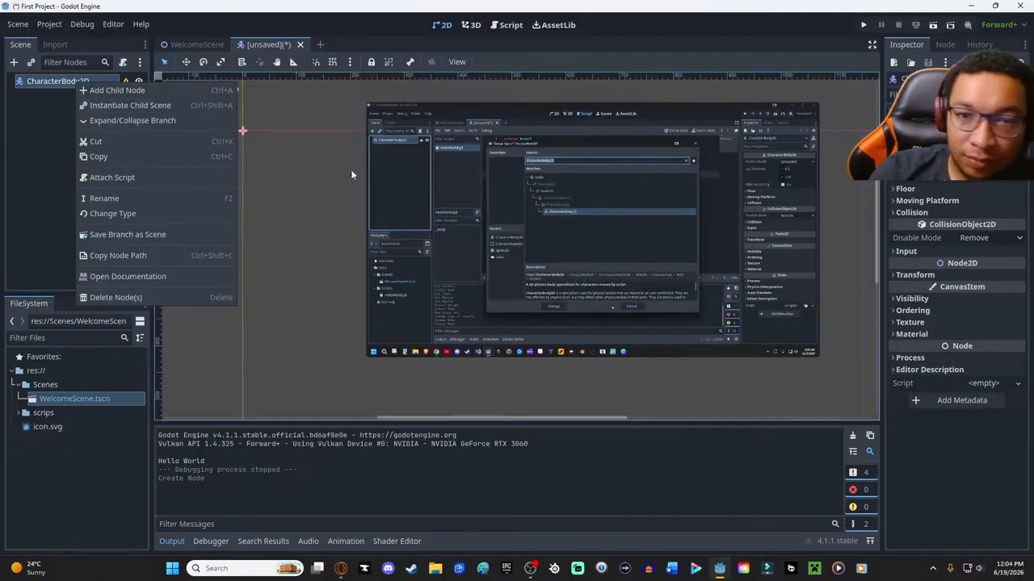
{"action": "mouse_move", "coordinate": [557, 311]}
{"action": "left_click", "coordinate": [415, 332]}
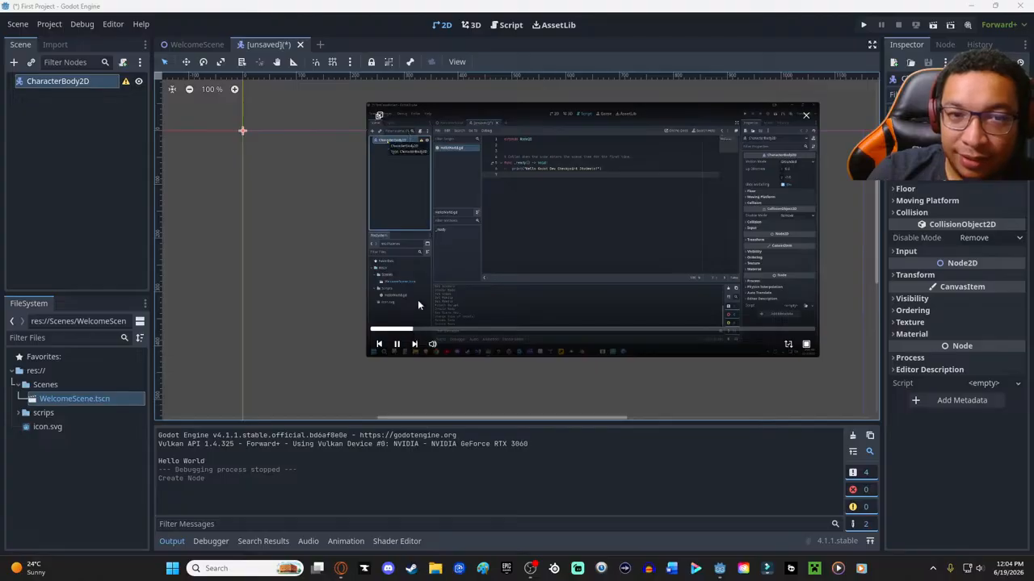
- Review CharacterBody2D's node commands alongside the tutorial, pausing and resuming it and moving the floating video over the canvas
{"action": "left_click_drag", "start_coordinate": [475, 114], "coordinate": [266, 53]}
{"action": "right_click", "coordinate": [71, 81]}
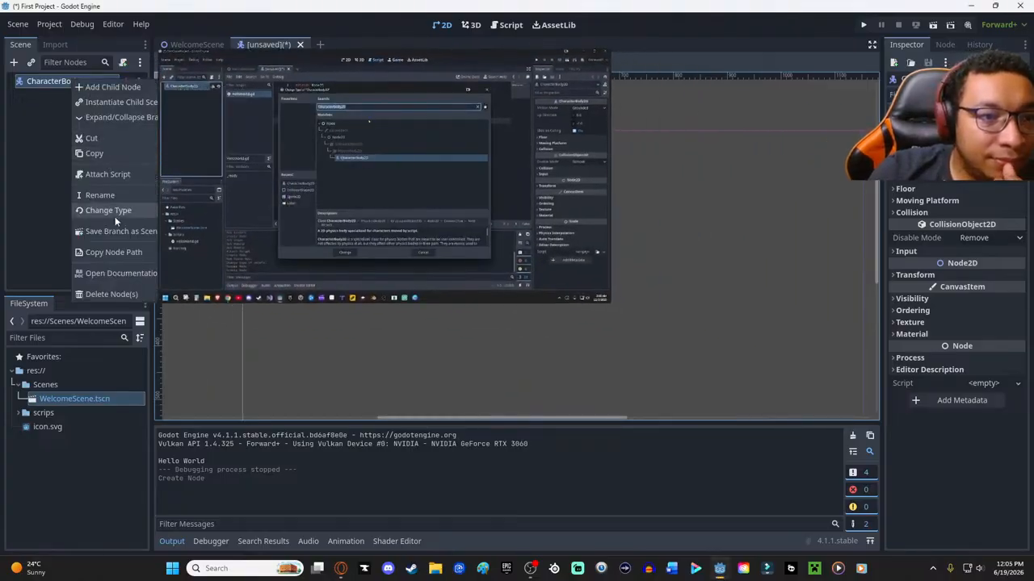
{"action": "mouse_move", "coordinate": [499, 172]}
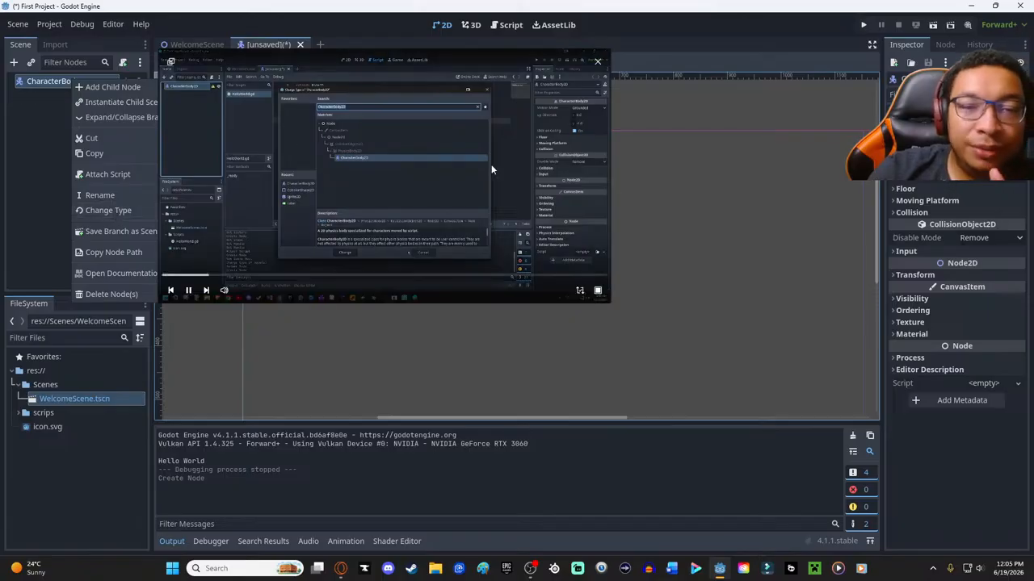
{"action": "left_click", "coordinate": [363, 60]}
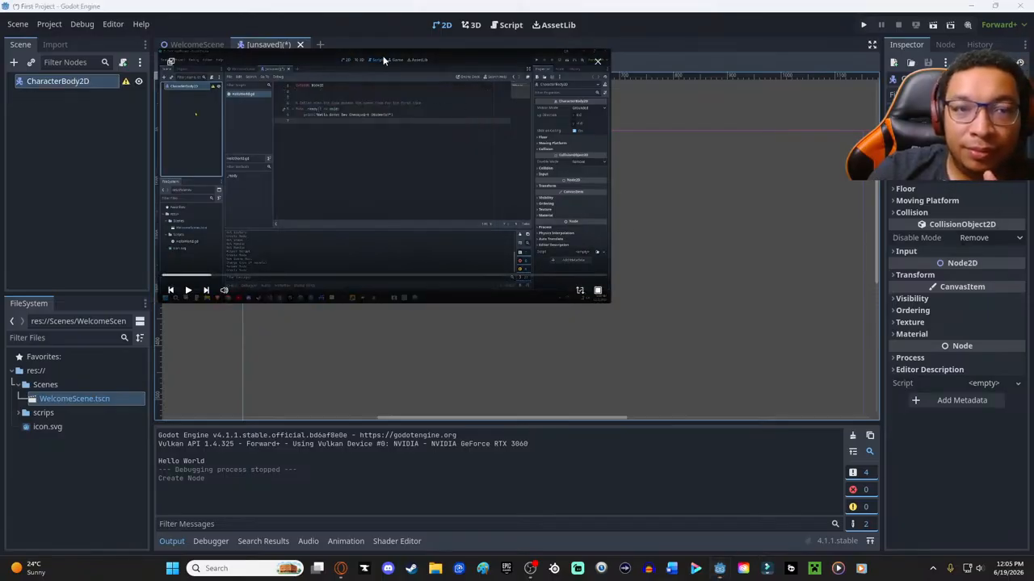
{"action": "key", "text": "space"}
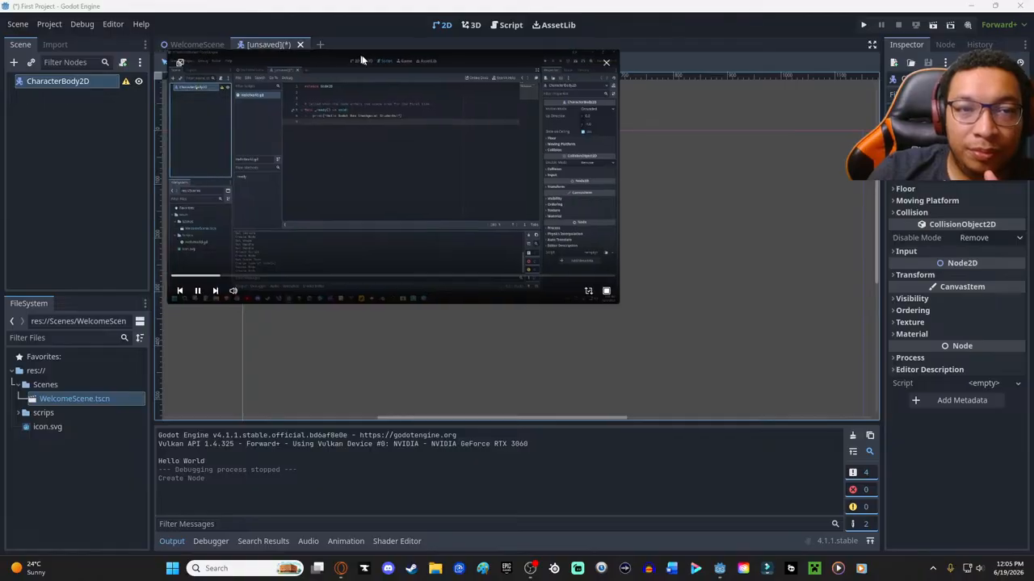
{"action": "left_click_drag", "start_coordinate": [354, 60], "coordinate": [472, 111]}
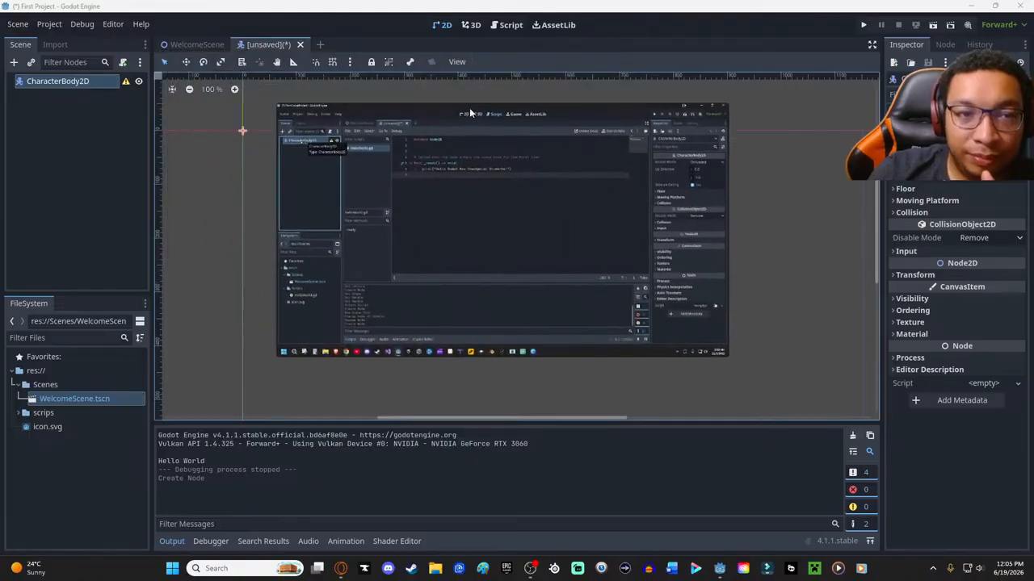
- Search the node types for "spr" and add a Sprite2D as a child of CharacterBody2D, keeping the floating video clear
{"action": "left_click", "coordinate": [15, 63]}
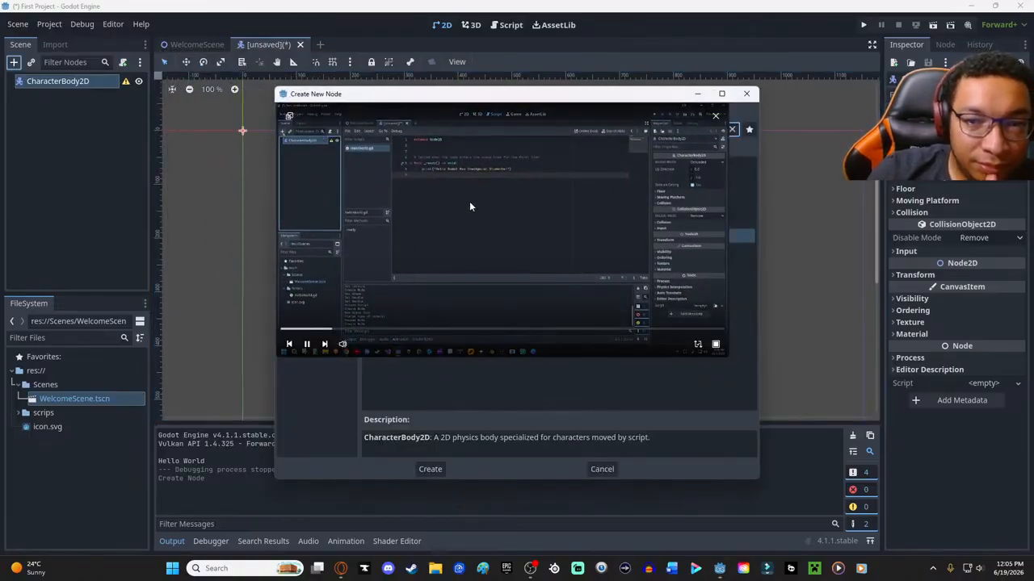
{"action": "left_click_drag", "start_coordinate": [435, 131], "coordinate": [767, 110]}
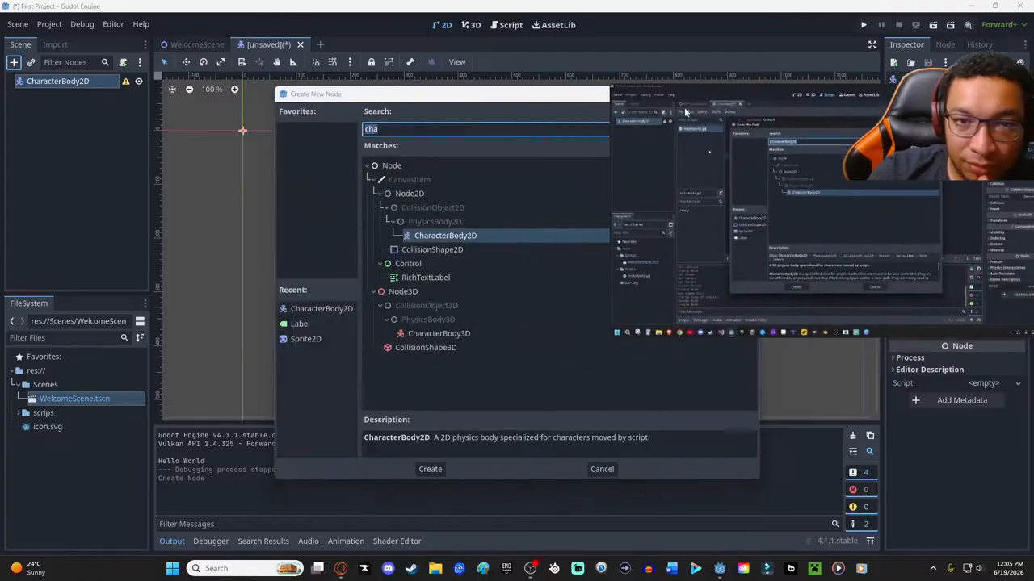
{"action": "left_click_drag", "start_coordinate": [442, 97], "coordinate": [306, 45]}
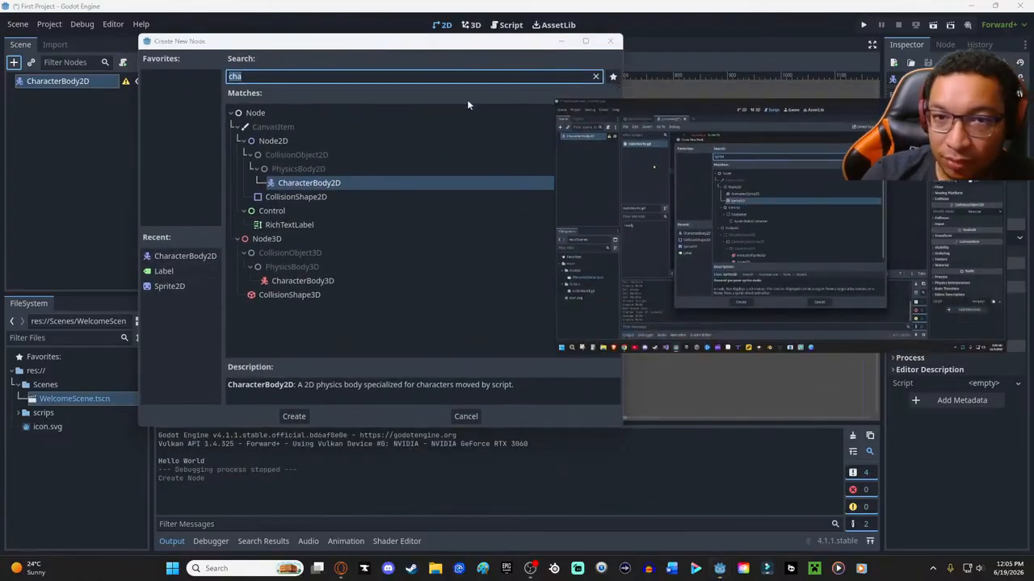
{"action": "left_click", "coordinate": [248, 76]}
{"action": "type", "text": "s"}
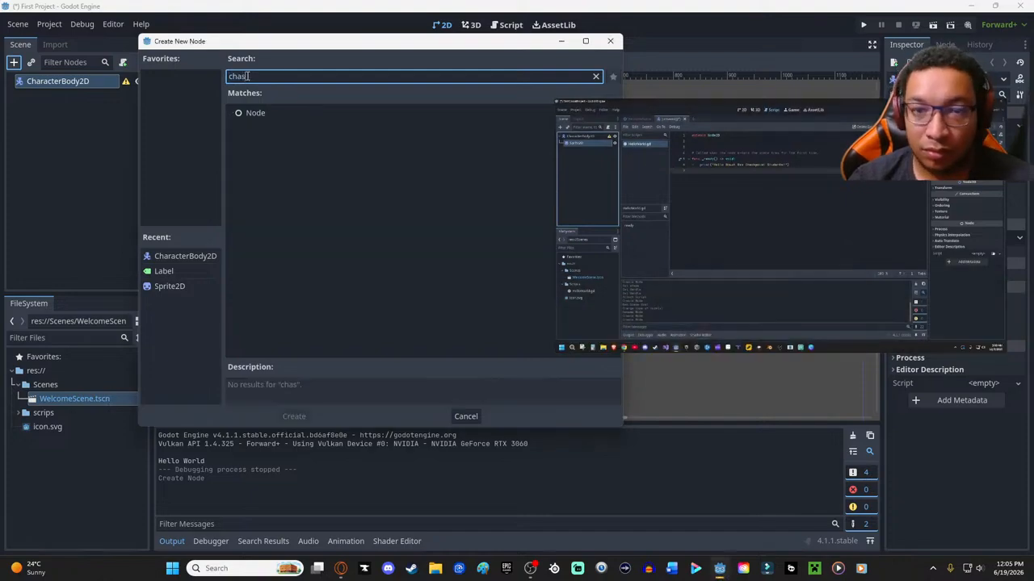
{"action": "key", "text": "BackSpace"}
{"action": "key", "text": "BackSpace"}
{"action": "key", "text": "BackSpace"}
{"action": "key", "text": "BackSpace"}
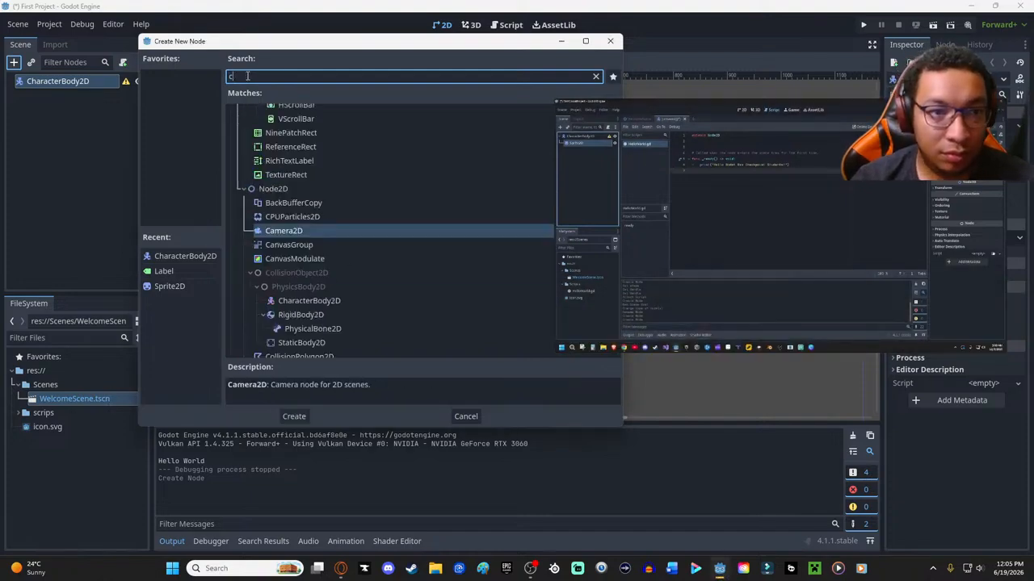
{"action": "type", "text": "spr"}
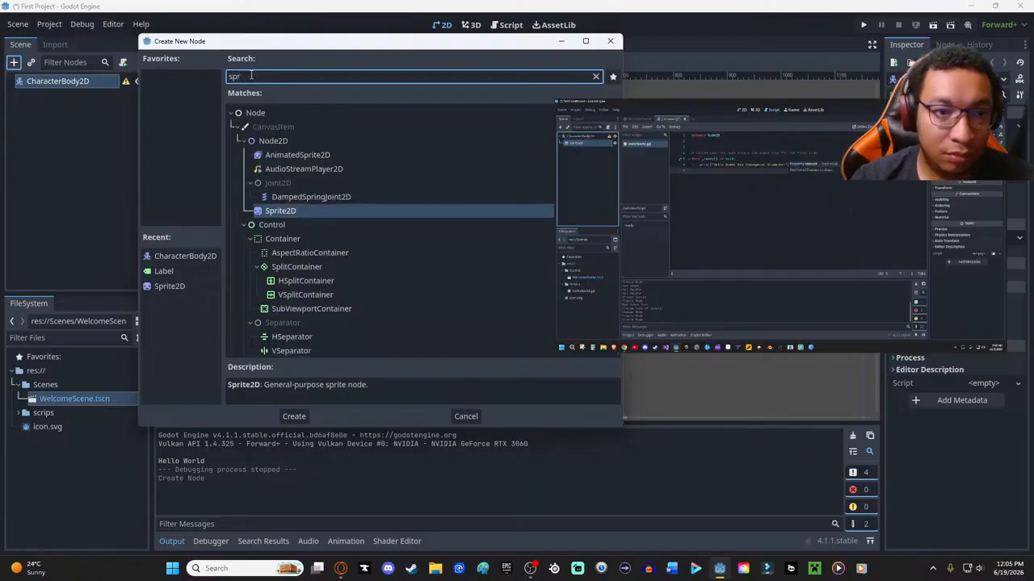
{"action": "double_click", "coordinate": [295, 211]}
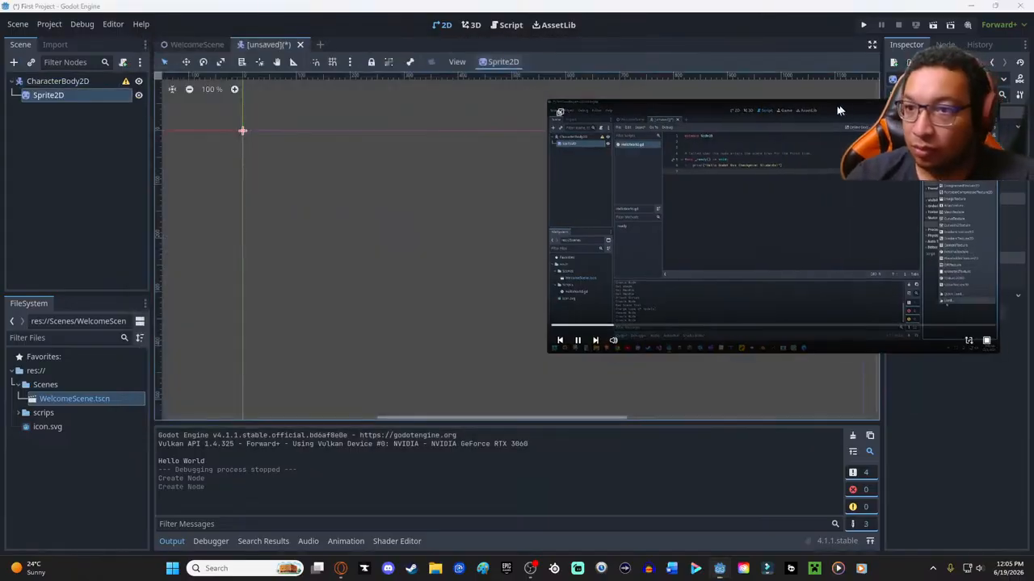
- Load the project's icon.svg as the Sprite2D's texture
{"action": "left_click", "coordinate": [1002, 126]}
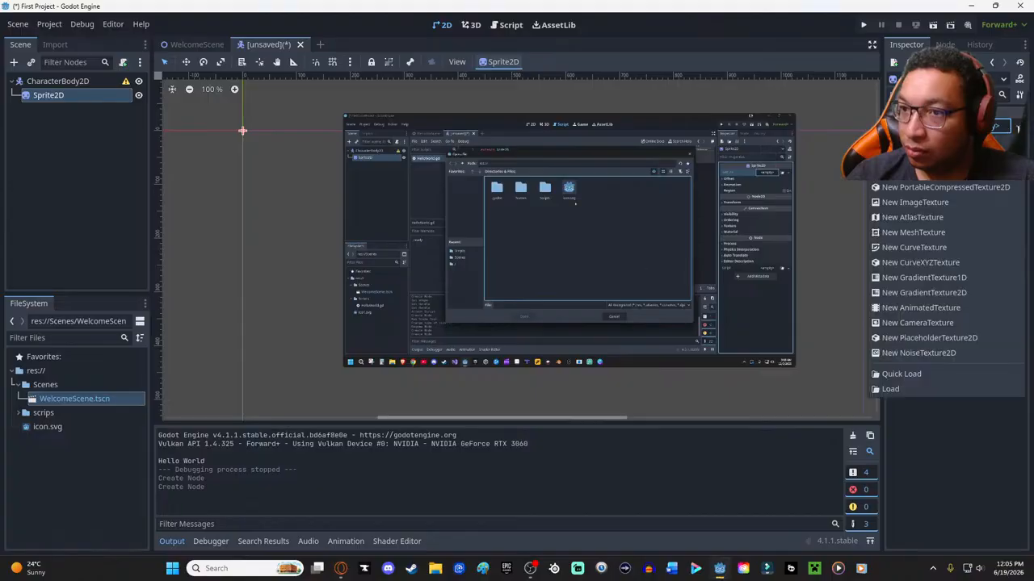
{"action": "left_click", "coordinate": [890, 389]}
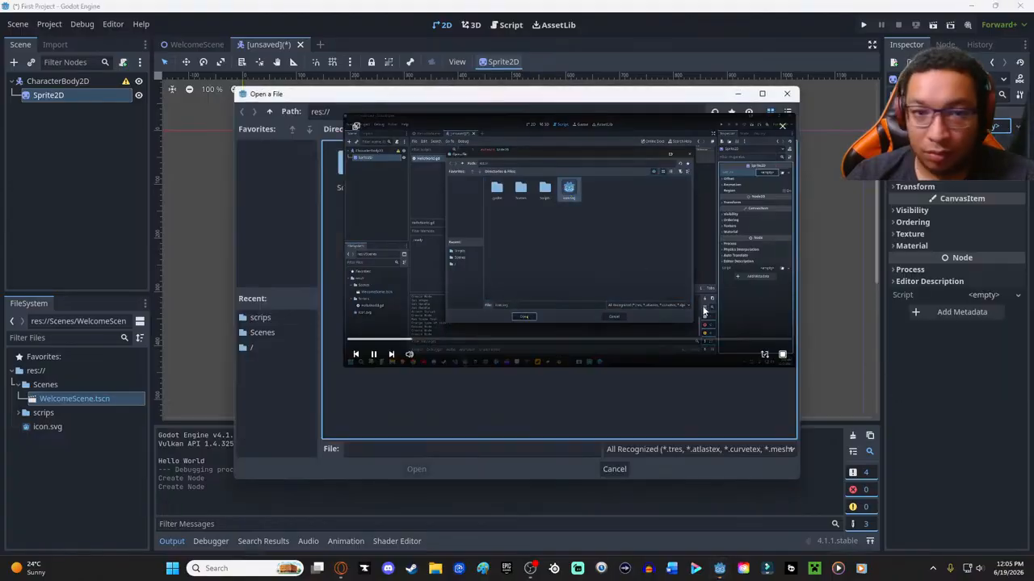
{"action": "double_click", "coordinate": [336, 166]}
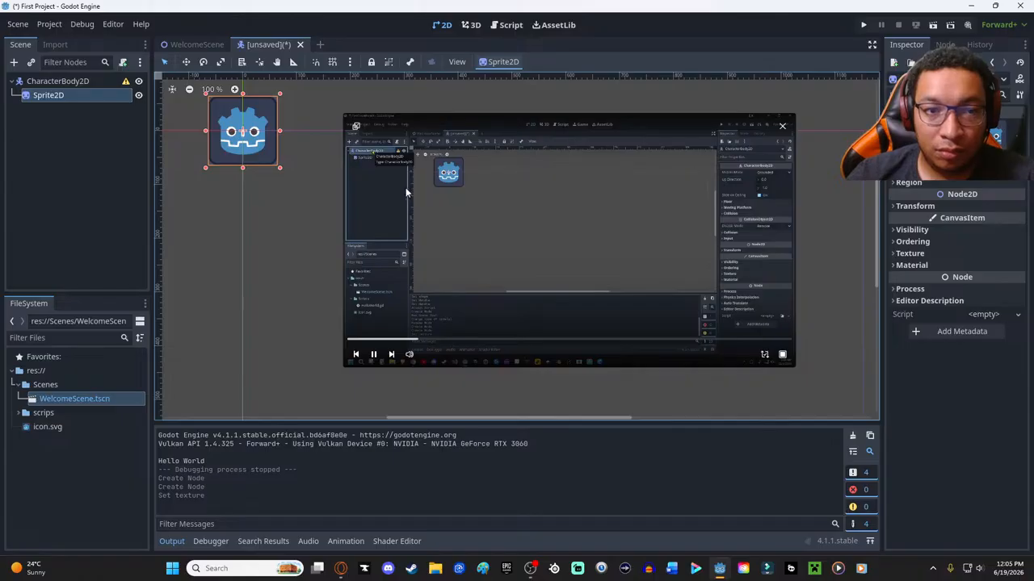
- Read CharacterBody2D's configuration warning and add a CollisionShape2D child to it, searching the node types for "coll"
{"action": "left_click", "coordinate": [57, 81]}
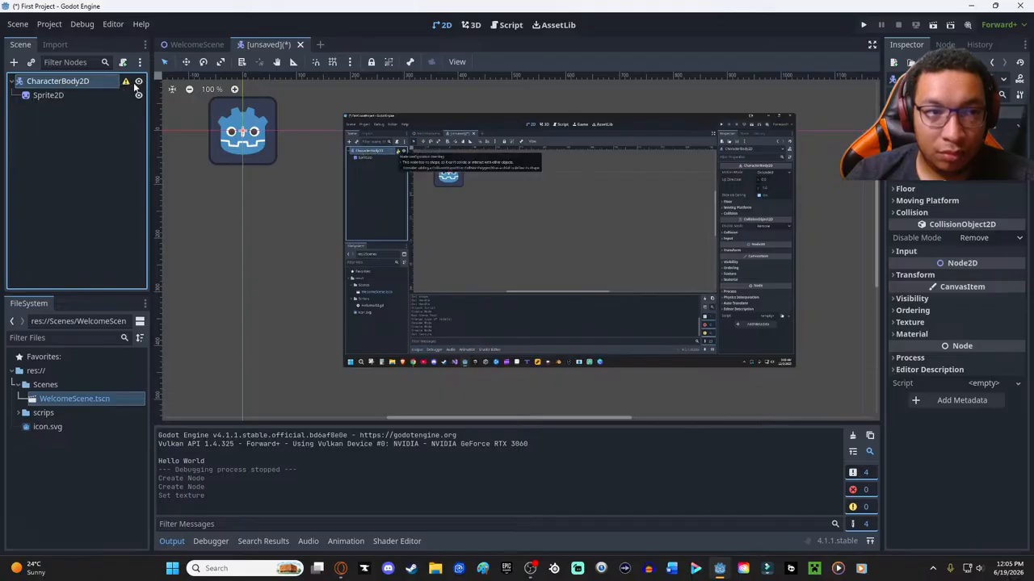
{"action": "mouse_move", "coordinate": [125, 85]}
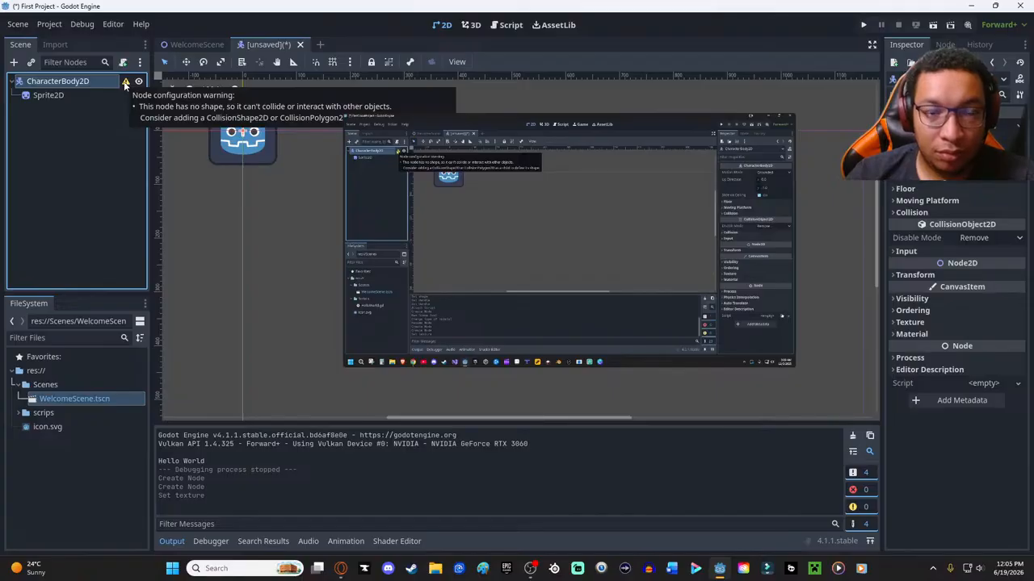
{"action": "right_click", "coordinate": [58, 84]}
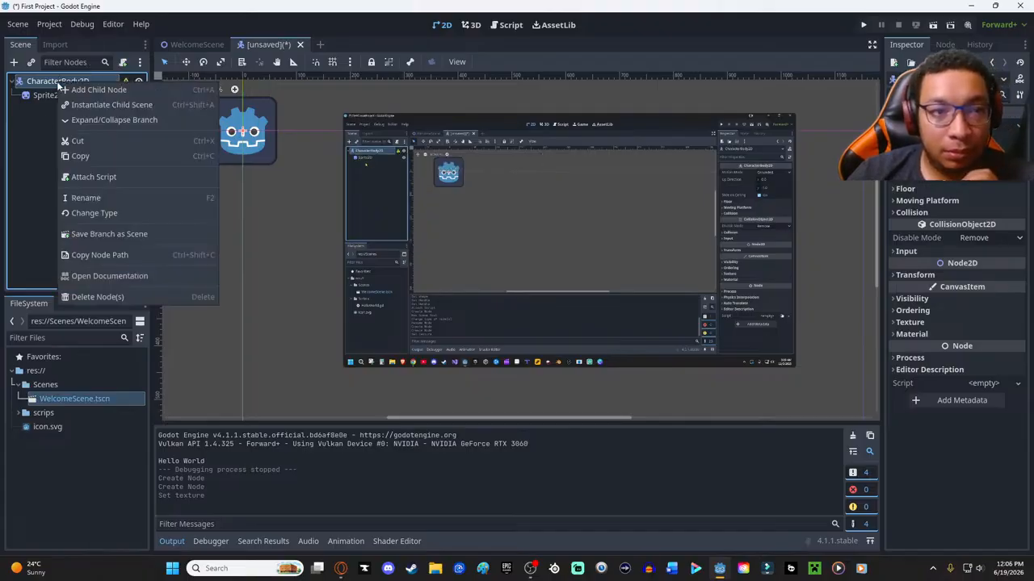
{"action": "left_click", "coordinate": [45, 122]}
{"action": "left_click", "coordinate": [60, 82]}
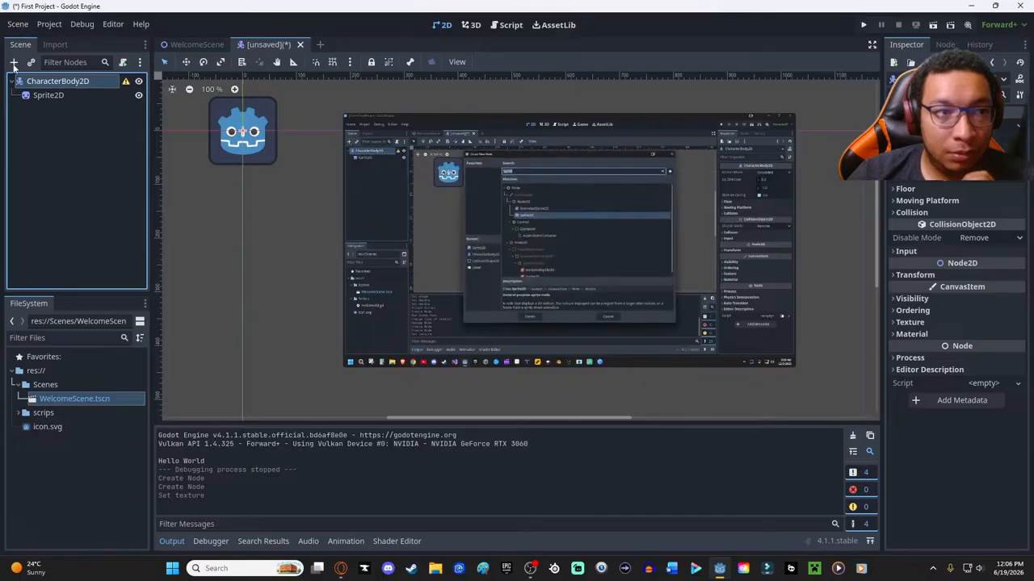
{"action": "left_click", "coordinate": [13, 63]}
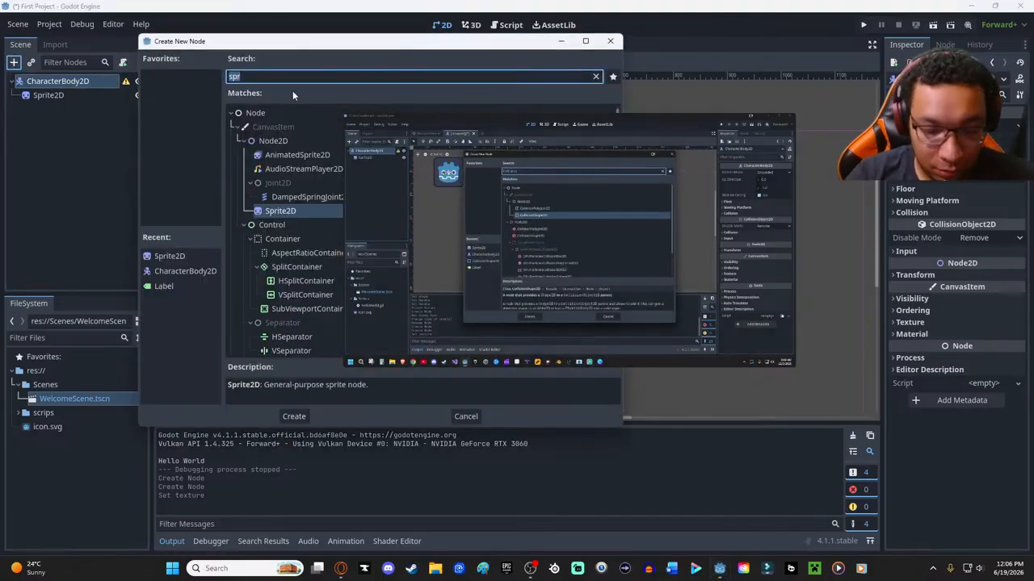
{"action": "type", "text": "col"}
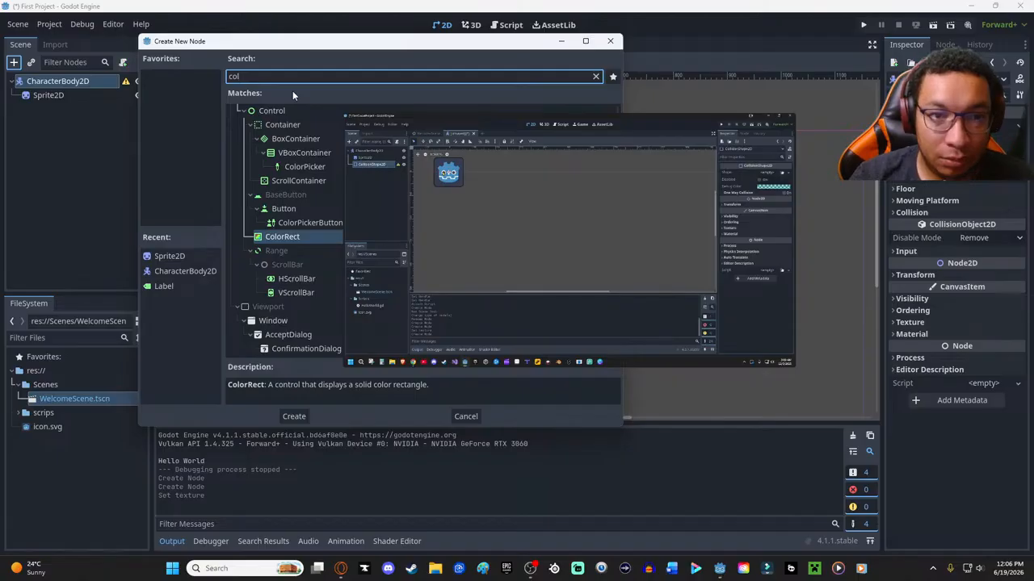
{"action": "type", "text": "l"}
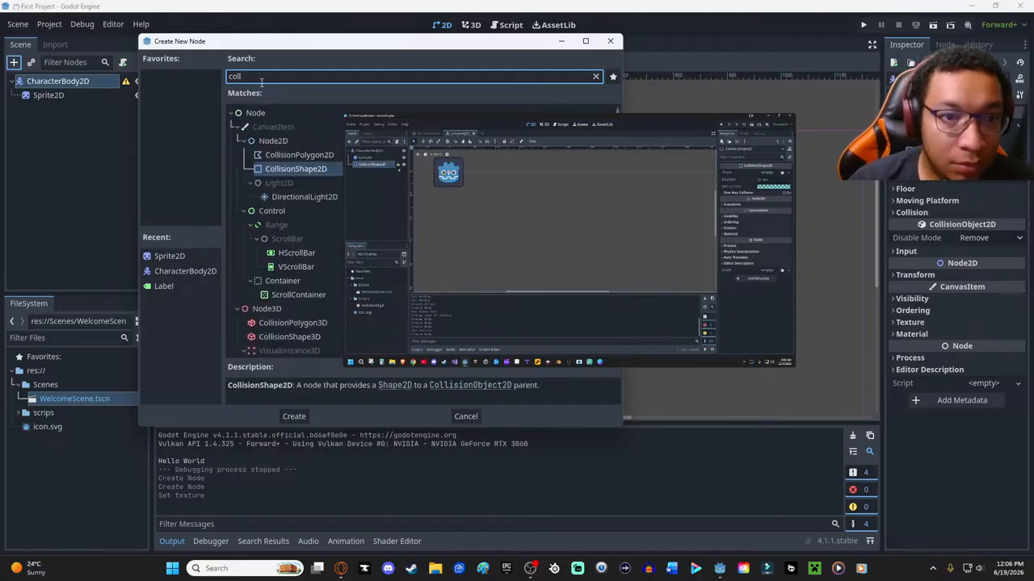
{"action": "key", "text": "Return"}
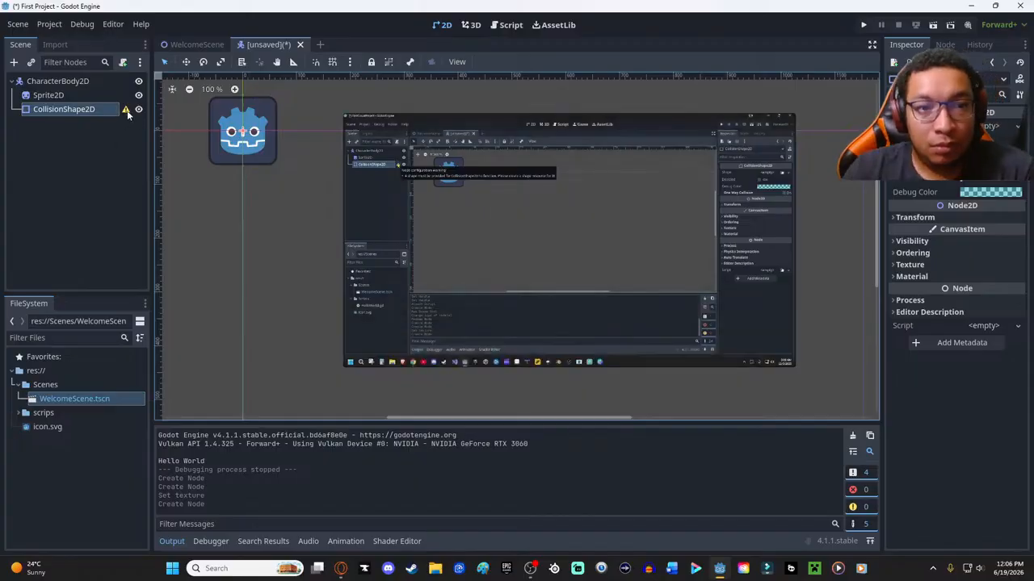
- Check the CollisionShape2D's configuration warning and assign it a new RectangleShape2D
{"action": "mouse_move", "coordinate": [122, 112]}
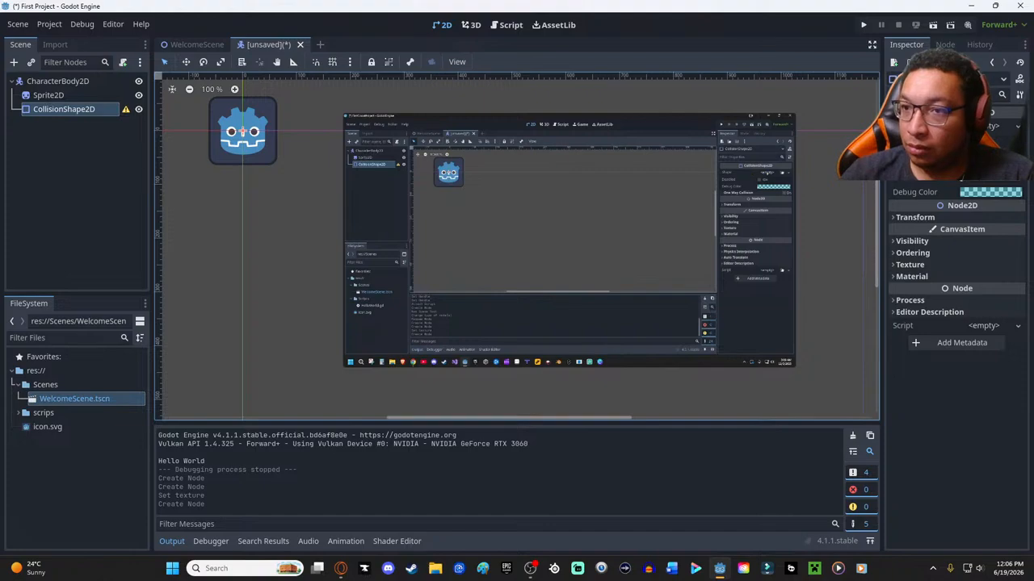
{"action": "left_click", "coordinate": [1000, 127]}
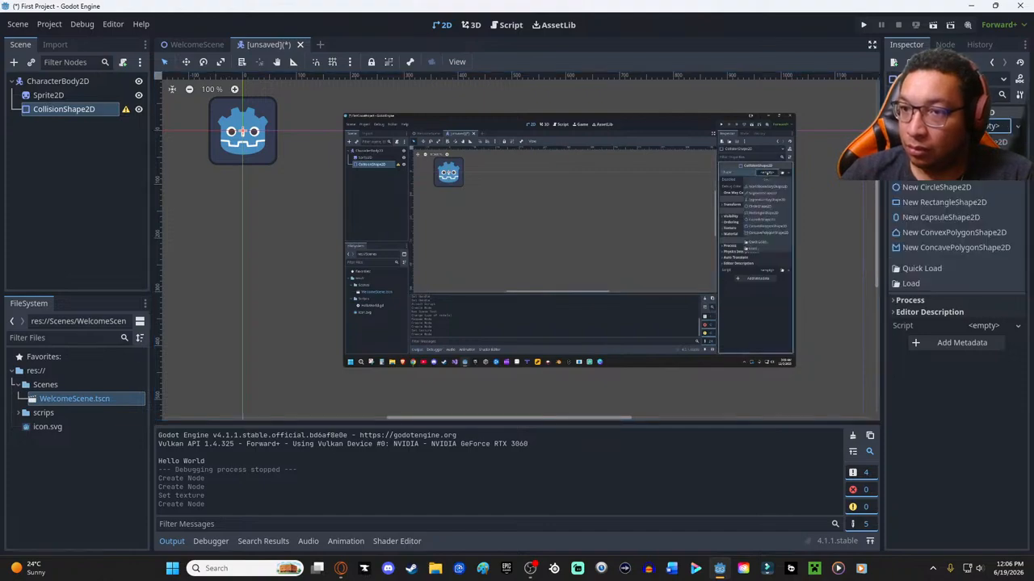
{"action": "left_click", "coordinate": [927, 204]}
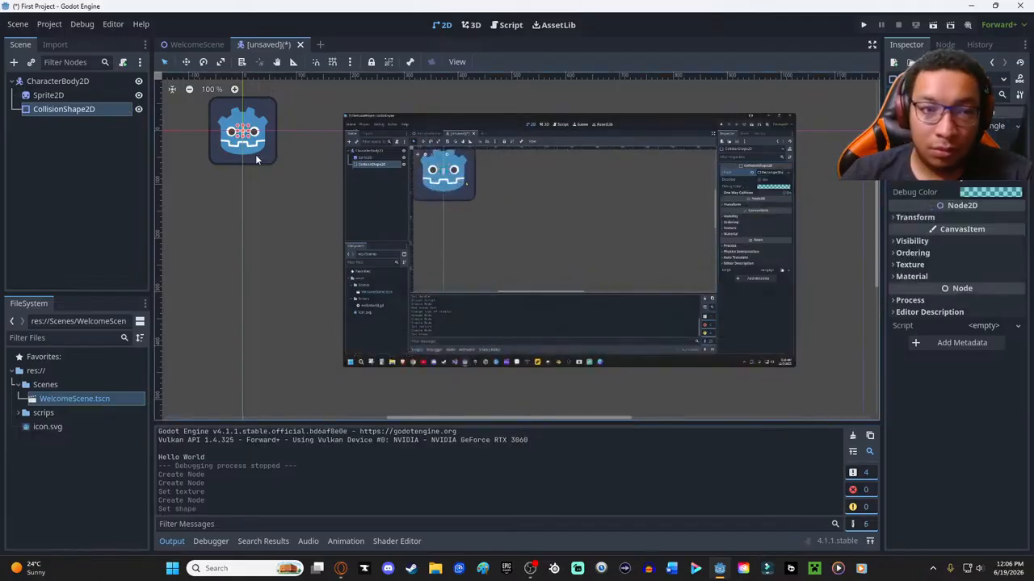
- Stretch the CollisionShape2D rectangle to the sprite's top and left edges and pause the tutorial video
{"action": "scroll", "coordinate": [239, 152], "scroll_direction": "up", "scroll_amount": 4}
{"action": "left_click", "coordinate": [302, 190]}
{"action": "right_click", "coordinate": [285, 207]}
{"action": "left_click", "coordinate": [256, 121]}
{"action": "left_click", "coordinate": [248, 127]}
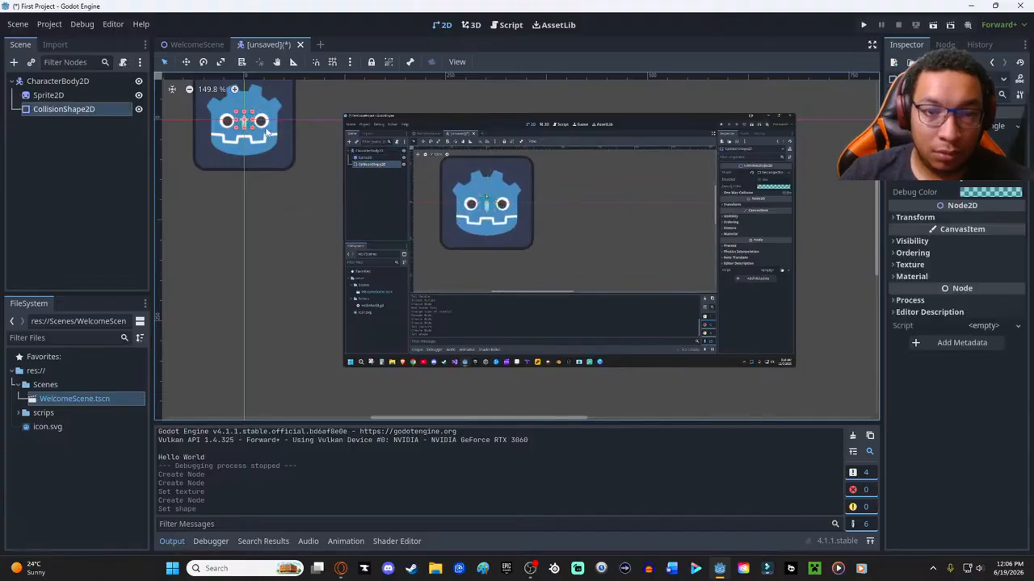
{"action": "scroll", "coordinate": [248, 132], "scroll_direction": "up", "scroll_amount": 4}
{"action": "scroll", "coordinate": [249, 134], "scroll_direction": "up", "scroll_amount": 1}
{"action": "middle_click_drag", "start_coordinate": [276, 269], "coordinate": [390, 86]}
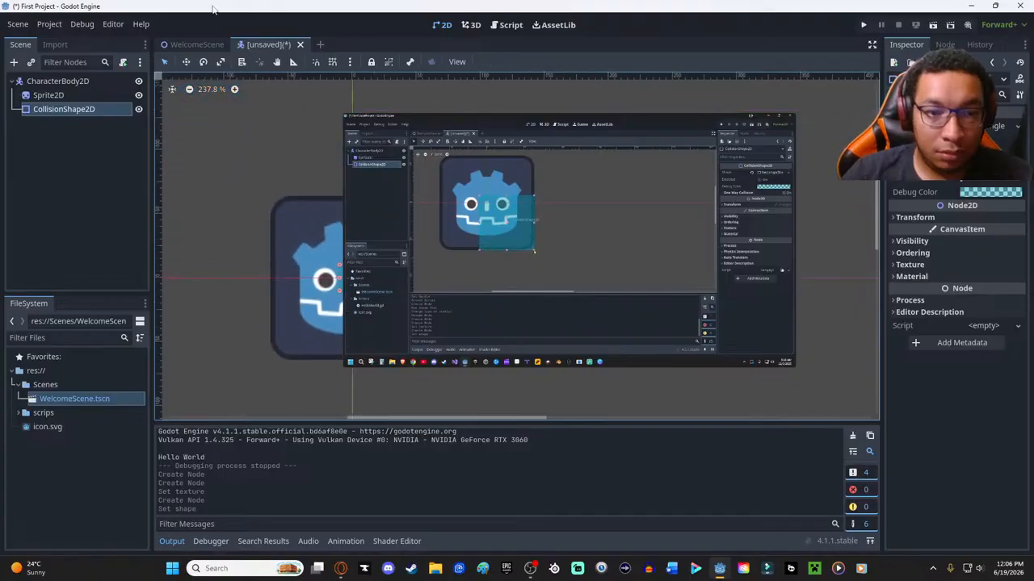
{"action": "middle_click_drag", "start_coordinate": [274, 246], "coordinate": [208, 130]}
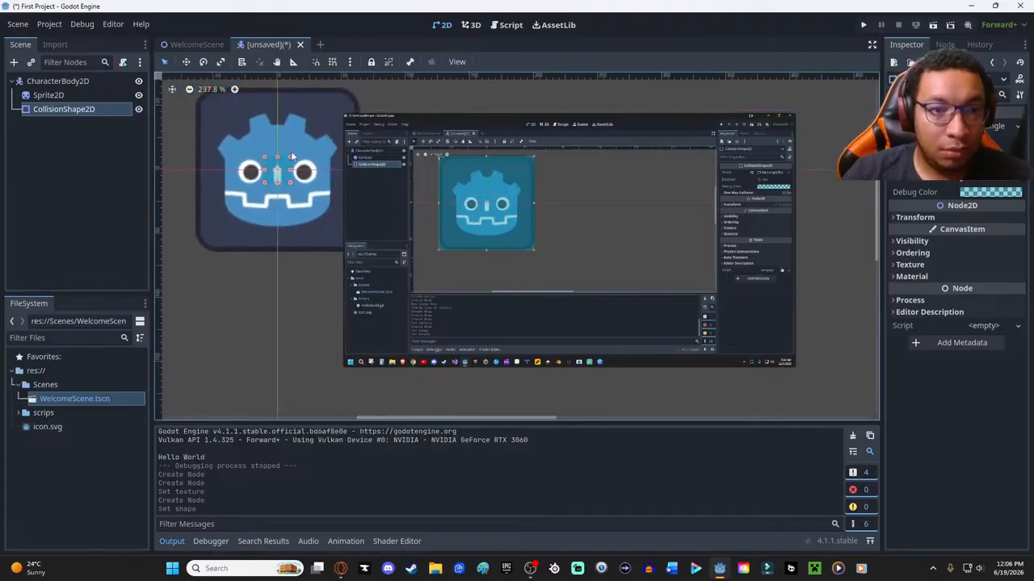
{"action": "left_click_drag", "start_coordinate": [273, 93], "coordinate": [273, 96]}
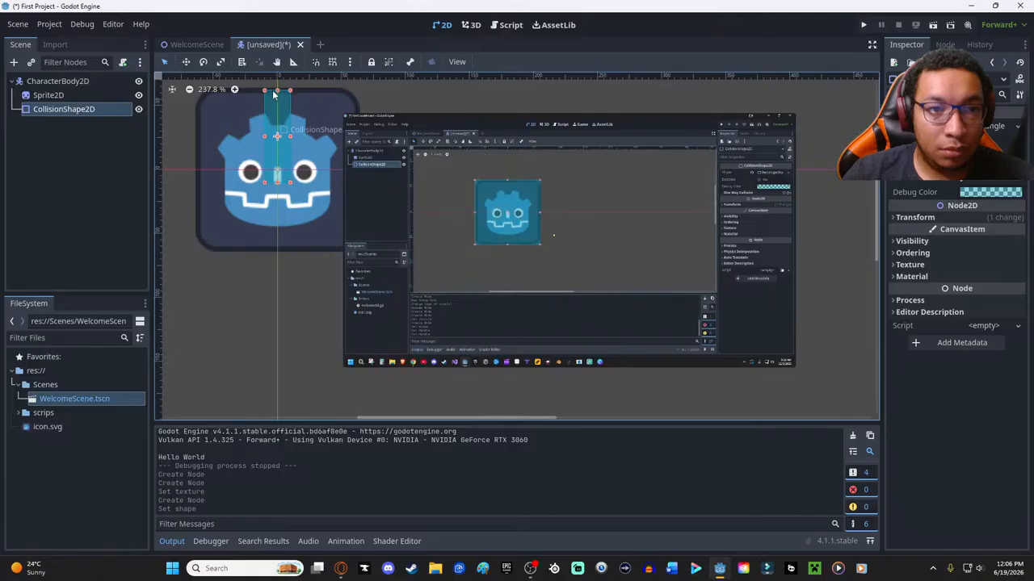
{"action": "left_click_drag", "start_coordinate": [263, 137], "coordinate": [202, 137]}
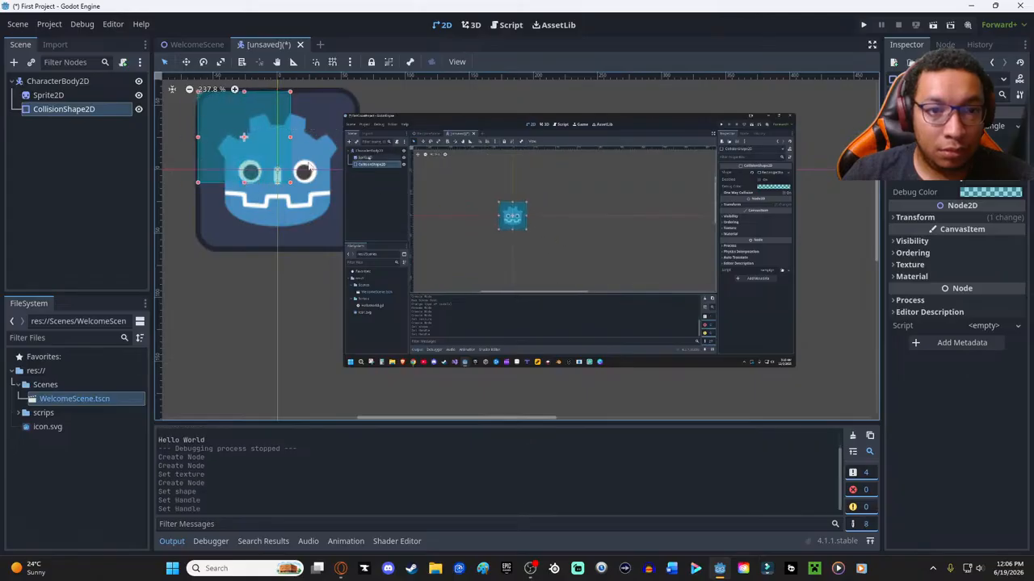
{"action": "mouse_move", "coordinate": [454, 275]}
{"action": "left_click", "coordinate": [376, 358]}
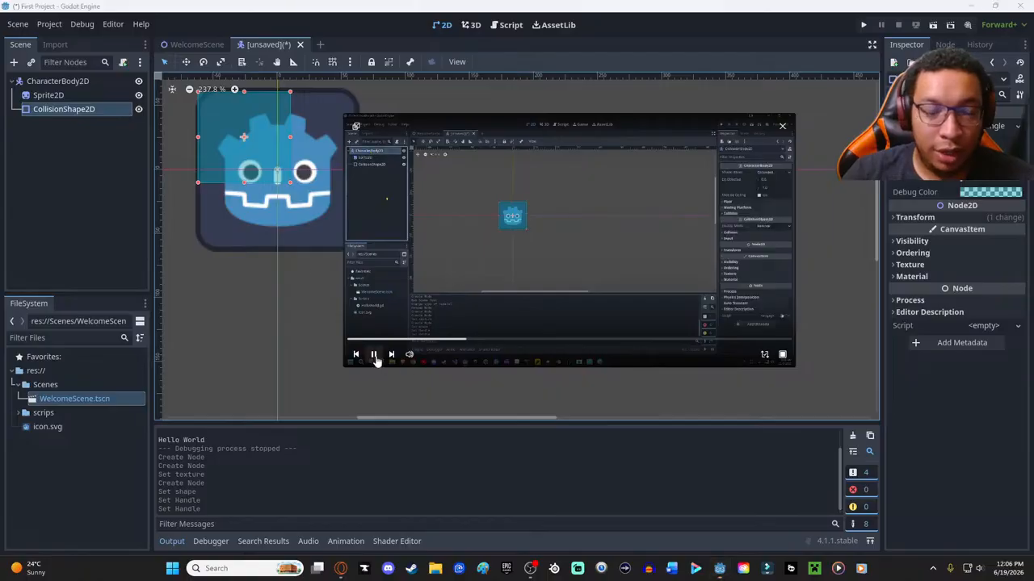
- Extend the collision rectangle to the sprite's bottom and right edges, keeping the floating video clear of the sprite
{"action": "left_click_drag", "start_coordinate": [244, 184], "coordinate": [255, 251]}
{"action": "left_click_drag", "start_coordinate": [435, 111], "coordinate": [541, 128]}
{"action": "left_click", "coordinate": [271, 174]}
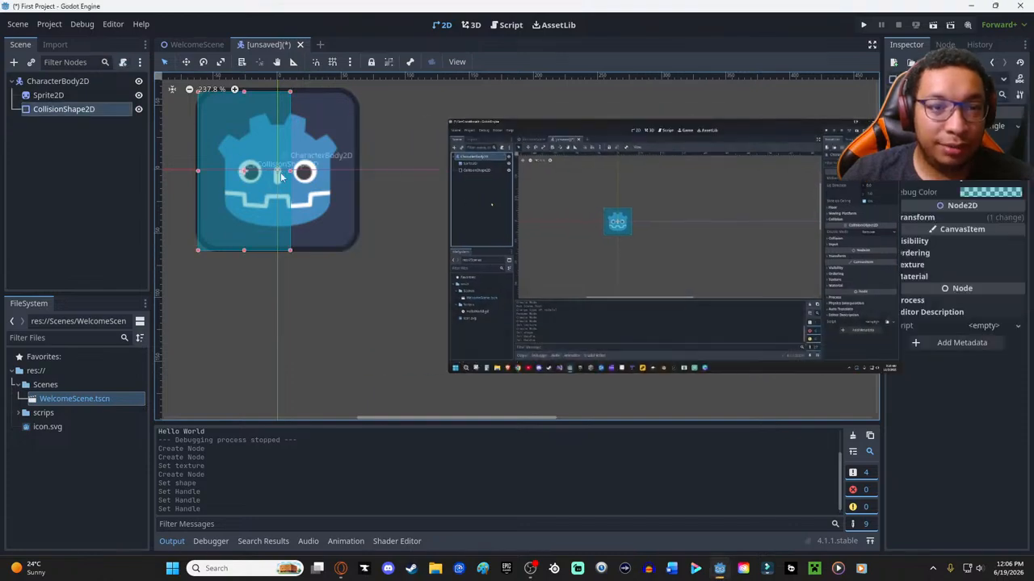
{"action": "left_click_drag", "start_coordinate": [289, 172], "coordinate": [360, 172]}
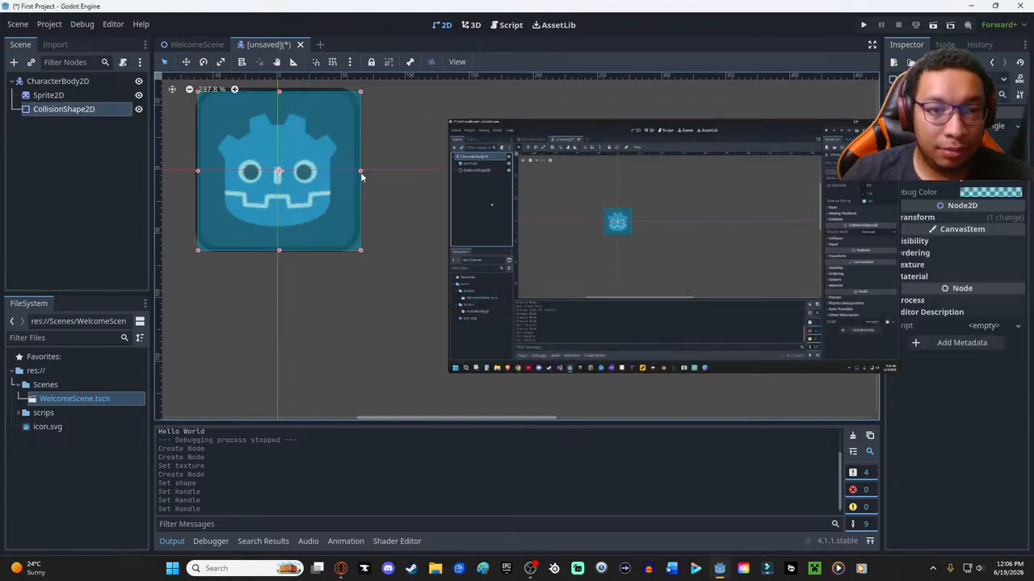
- Fine-tune the collision rectangle's edges so it covers the whole icon, keeping the CollisionShape2D centred at (0, 0)
{"action": "left_click_drag", "start_coordinate": [359, 91], "coordinate": [358, 89]}
{"action": "left_click_drag", "start_coordinate": [198, 171], "coordinate": [197, 173]}
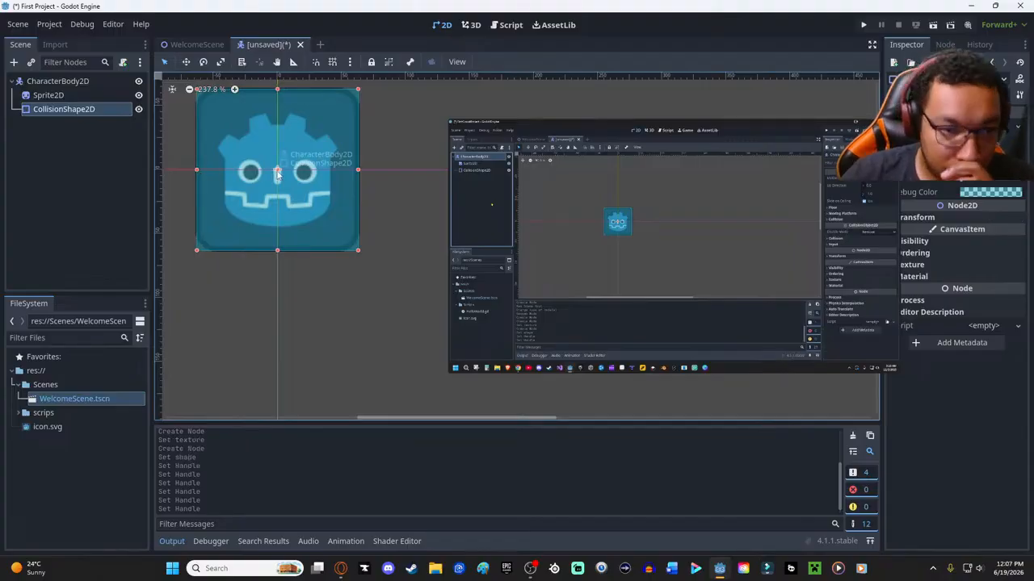
{"action": "left_click_drag", "start_coordinate": [280, 175], "coordinate": [278, 170]}
{"action": "left_click_drag", "start_coordinate": [198, 173], "coordinate": [195, 171]}
{"action": "left_click_drag", "start_coordinate": [275, 89], "coordinate": [275, 87]}
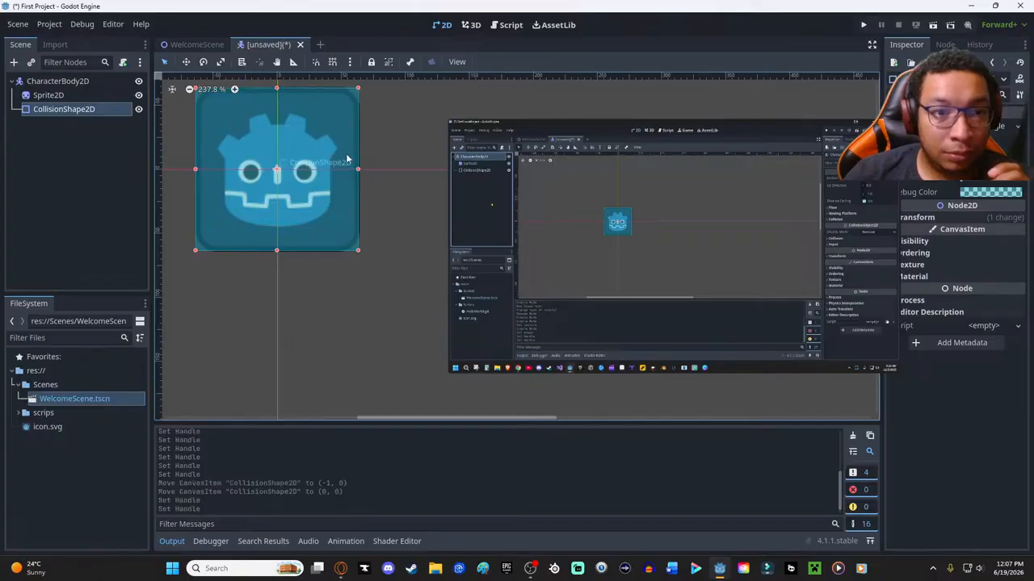
{"action": "left_click_drag", "start_coordinate": [359, 170], "coordinate": [360, 169]}
{"action": "left_click_drag", "start_coordinate": [278, 252], "coordinate": [277, 251]}
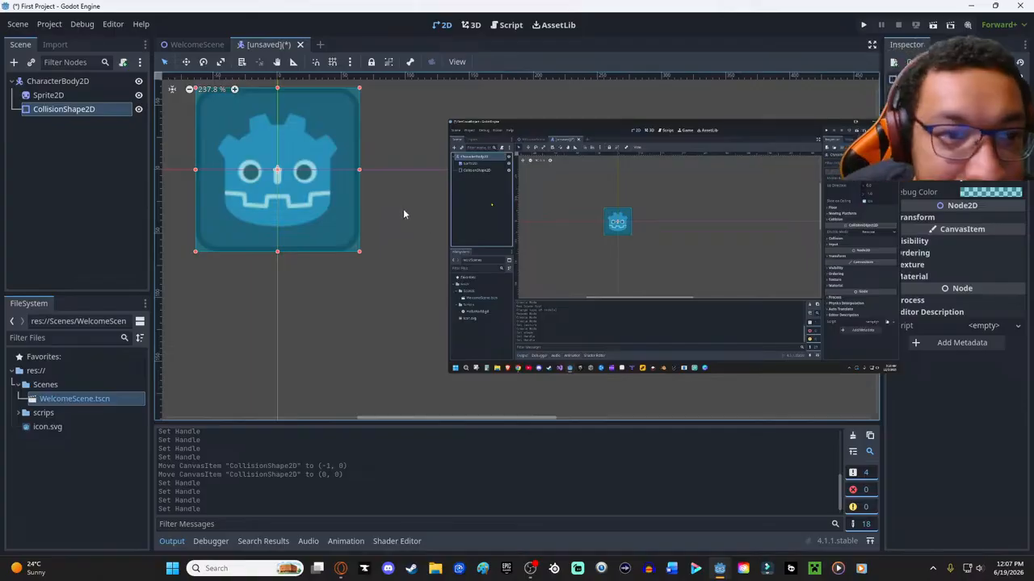
- Resume the tutorial video and replay the part about attaching a script to the character
{"action": "mouse_move", "coordinate": [563, 215]}
{"action": "left_click", "coordinate": [478, 361]}
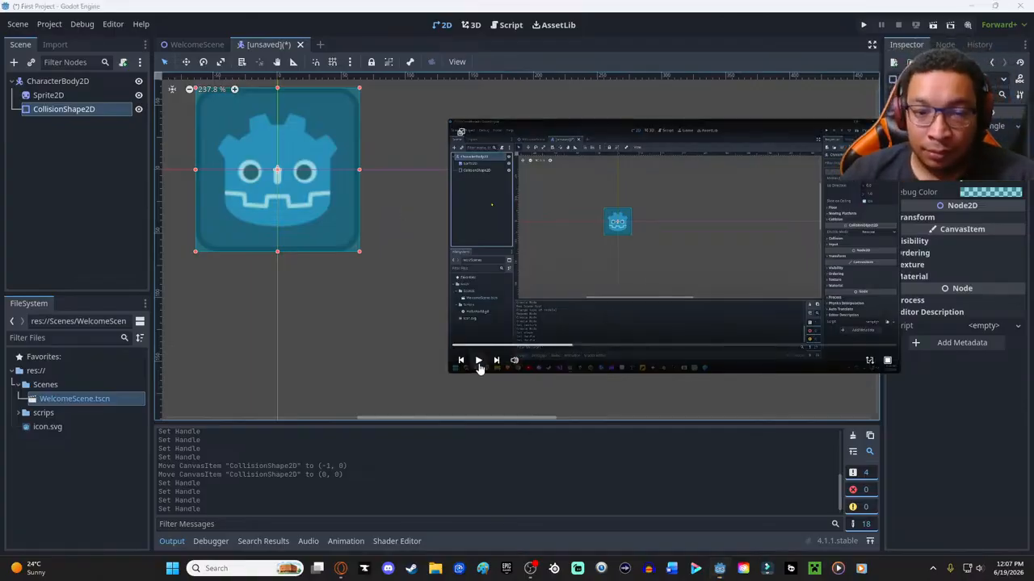
{"action": "left_click", "coordinate": [558, 347]}
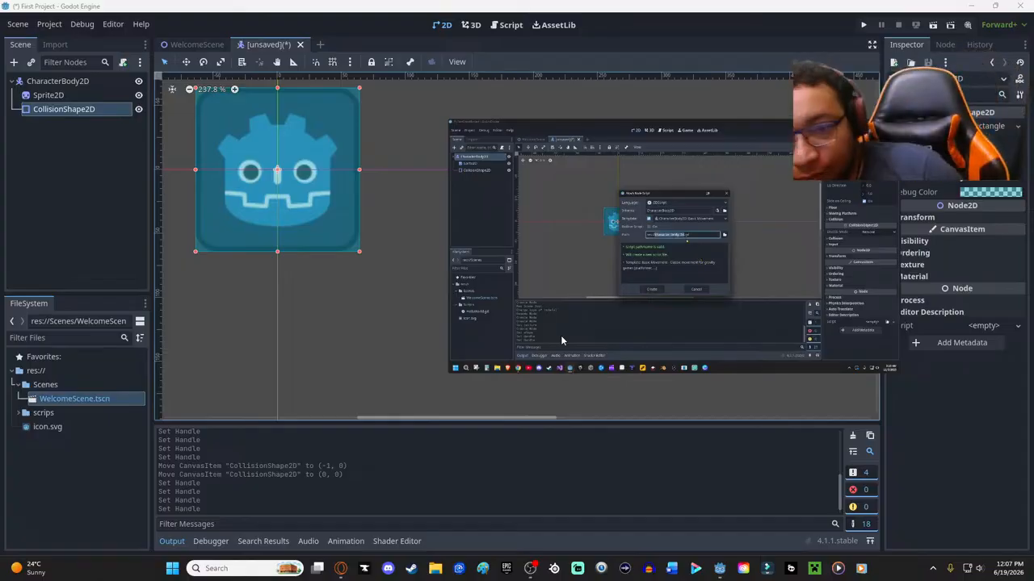
{"action": "left_click", "coordinate": [568, 346]}
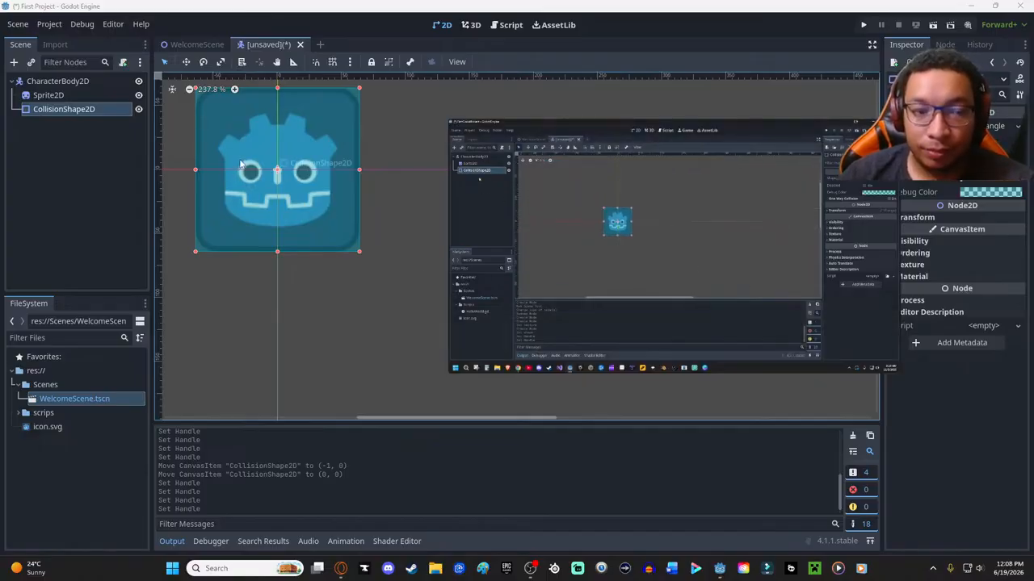
- Start attaching a new script to CharacterBody2D and name its file Player.gd, keeping the floating video clear of the dialog
{"action": "left_click", "coordinate": [71, 82]}
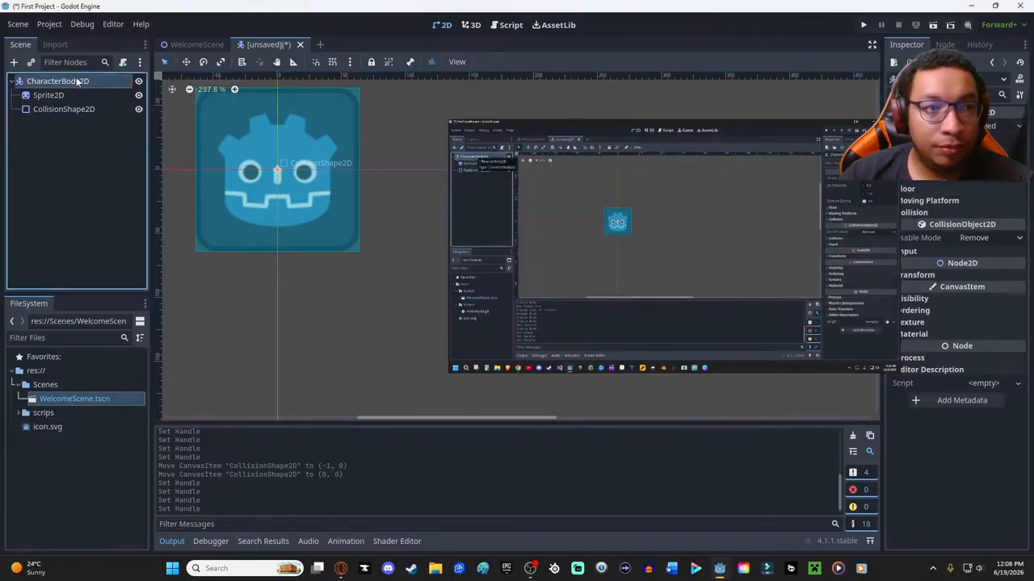
{"action": "left_click", "coordinate": [122, 63]}
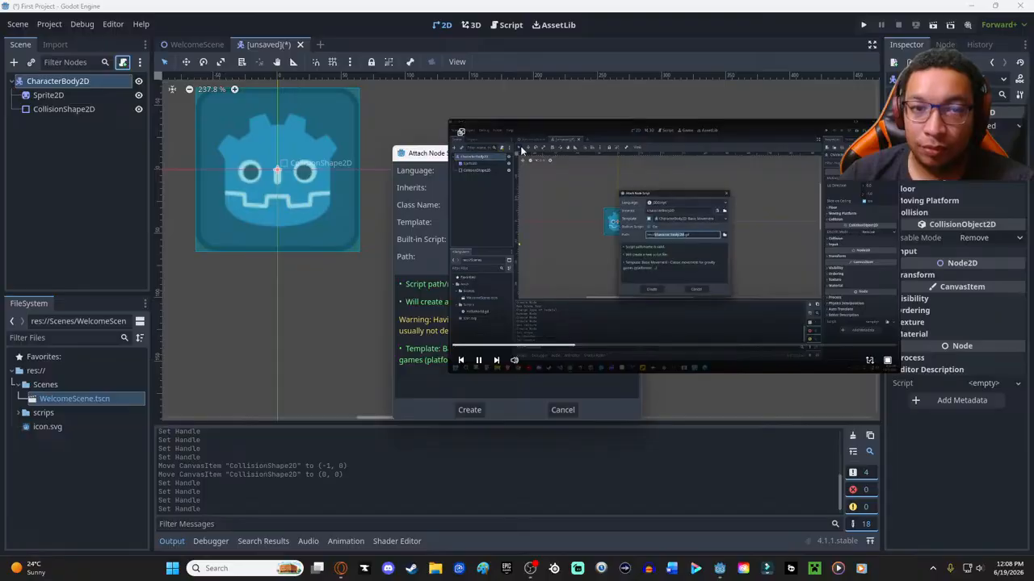
{"action": "left_click_drag", "start_coordinate": [420, 154], "coordinate": [262, 73]}
{"action": "left_click_drag", "start_coordinate": [616, 131], "coordinate": [803, 133]}
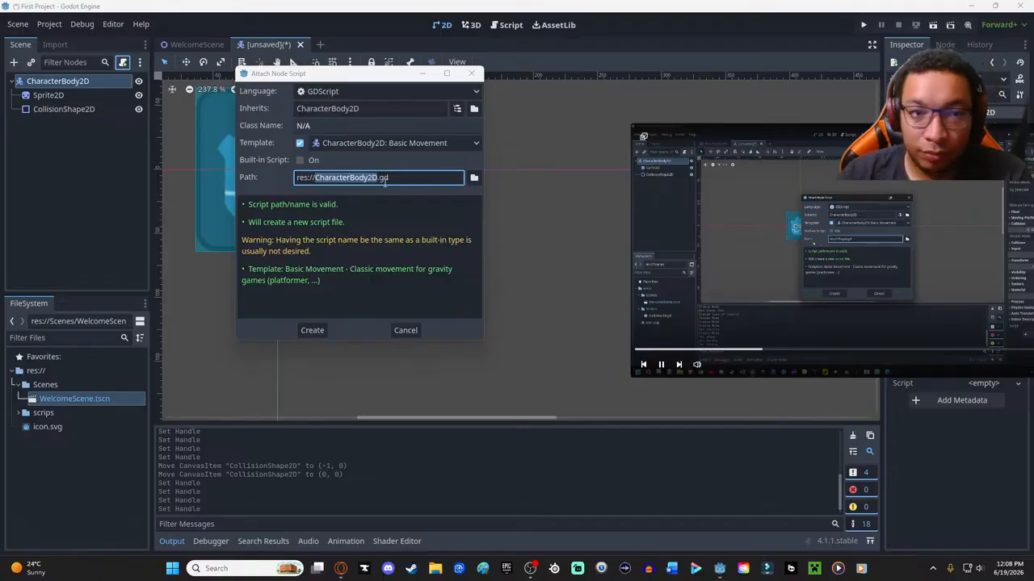
{"action": "triple_click", "coordinate": [341, 177]}
{"action": "left_click_drag", "start_coordinate": [377, 177], "coordinate": [317, 178]}
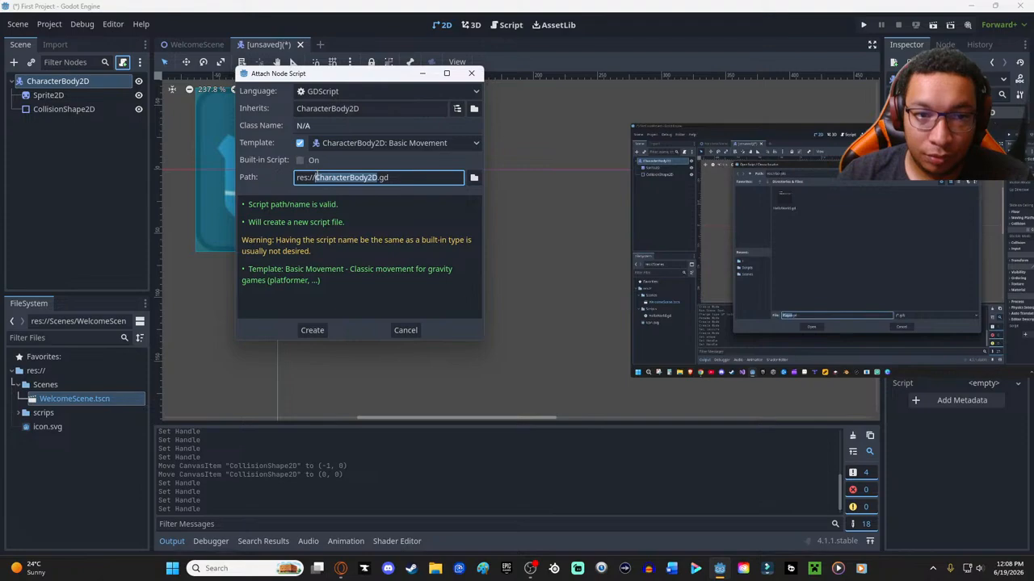
{"action": "key", "text": "BackSpace"}
{"action": "type", "text": "Playe"}
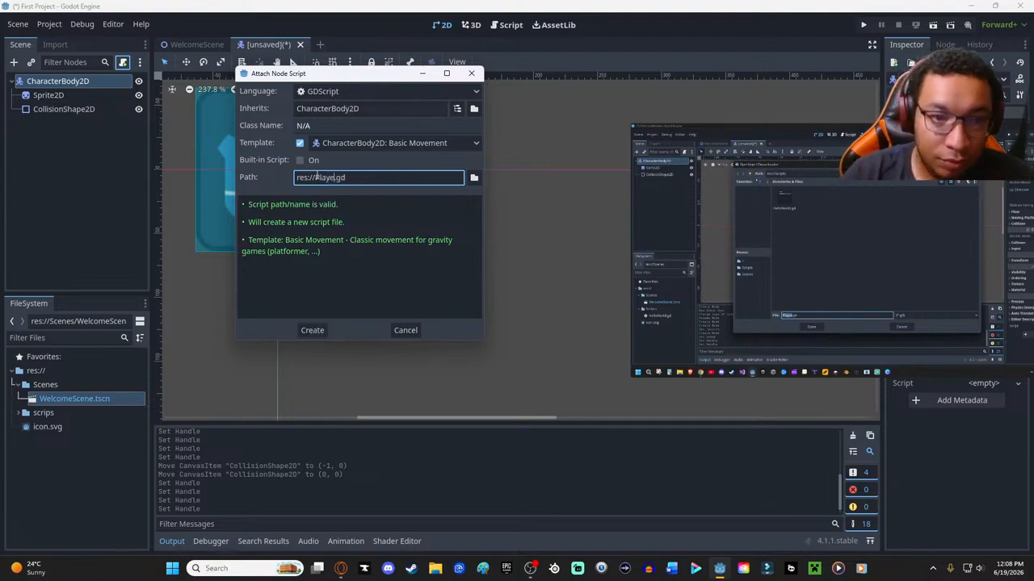
{"action": "type", "text": "r"}
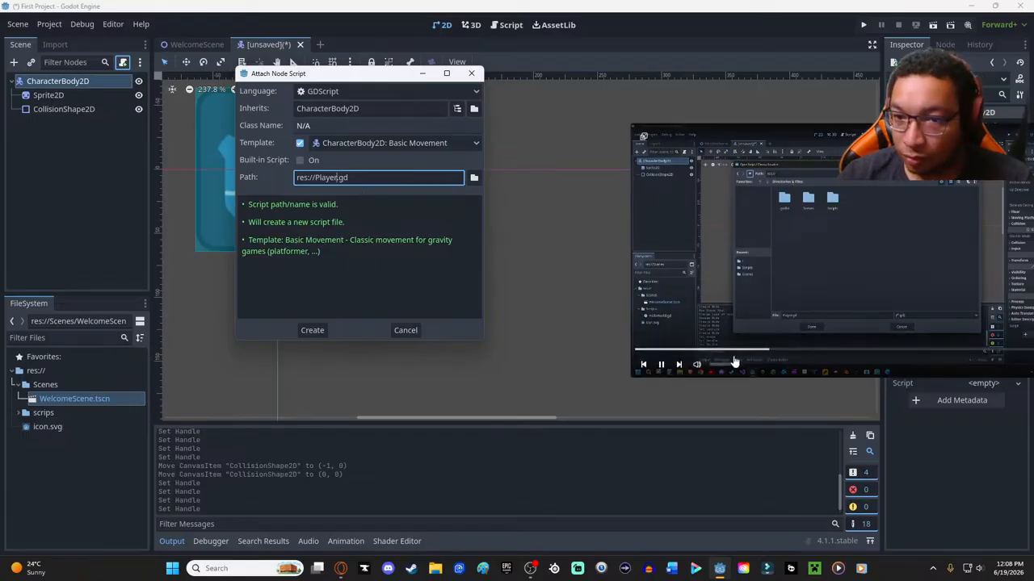
- Enlarge the floating tutorial video and replay the part about choosing the script's location
{"action": "left_click", "coordinate": [761, 350]}
{"action": "left_click_drag", "start_coordinate": [632, 126], "coordinate": [319, 73]}
{"action": "mouse_move", "coordinate": [931, 405]}
{"action": "left_click_drag", "start_coordinate": [601, 74], "coordinate": [798, 123]}
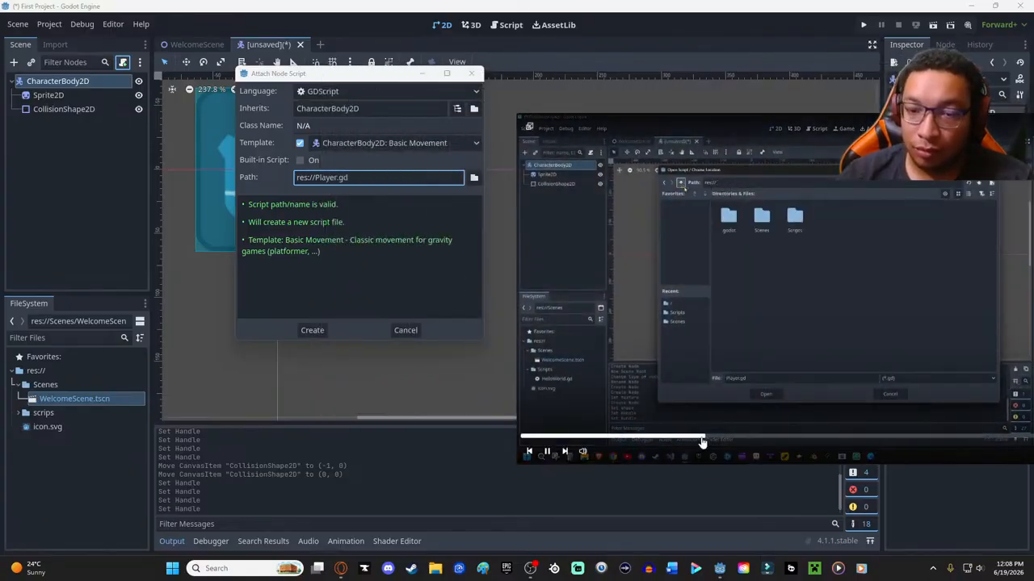
{"action": "left_click", "coordinate": [692, 439]}
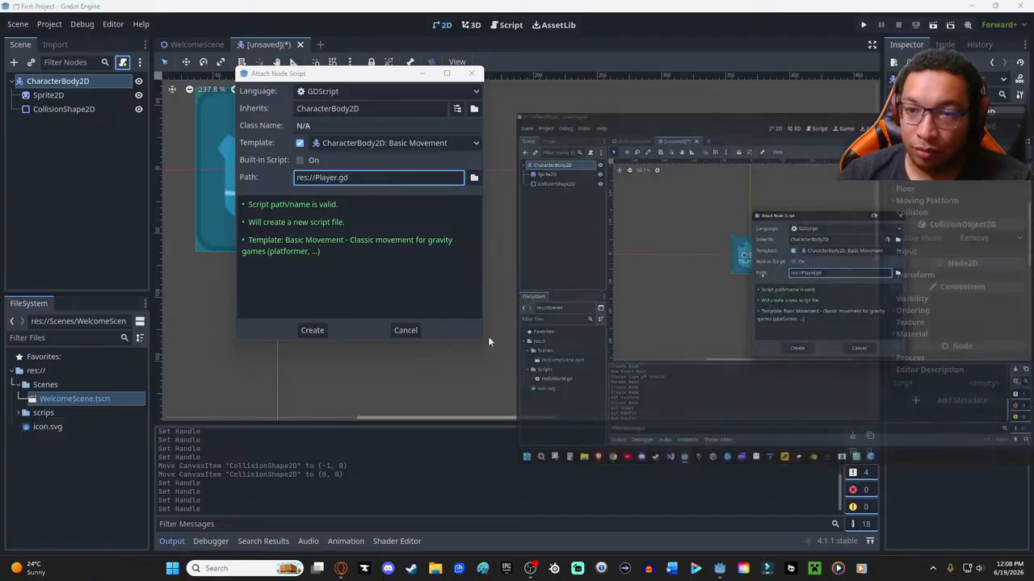
- Set the location of Player.gd to the scrips folder and create the script with the CharacterBody2D: Basic Movement template
{"action": "left_click", "coordinate": [473, 178]}
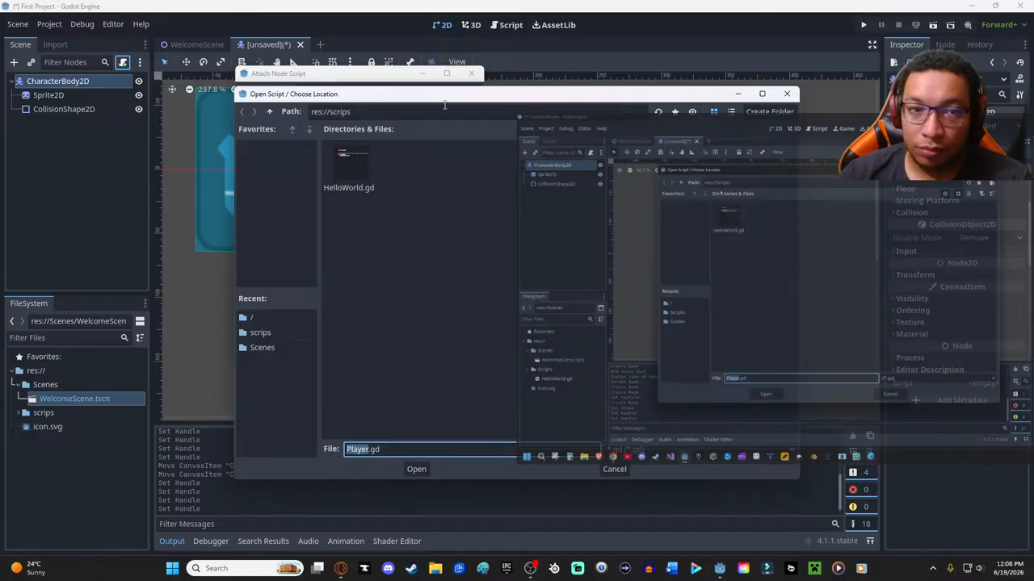
{"action": "left_click_drag", "start_coordinate": [441, 101], "coordinate": [244, 88]}
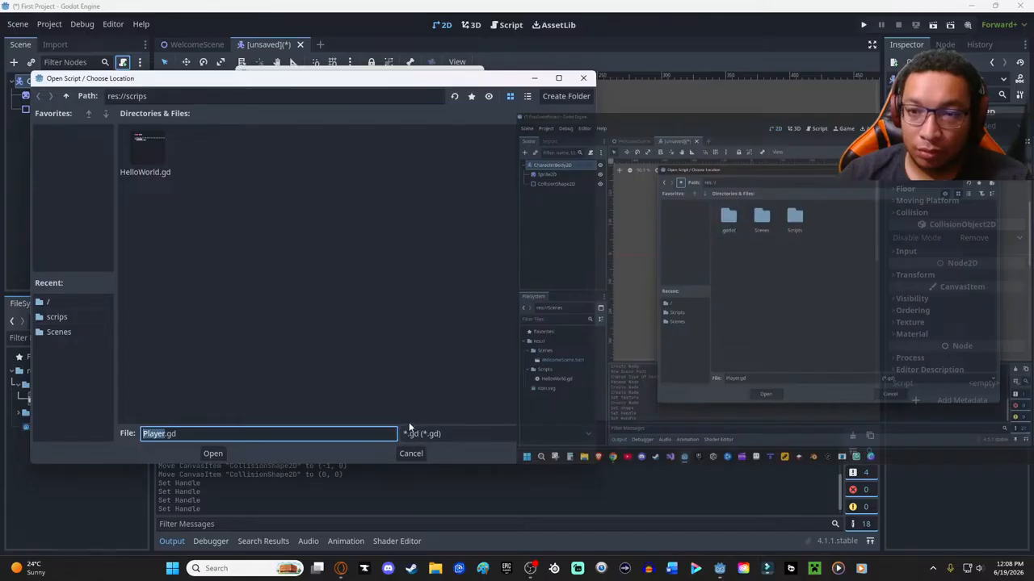
{"action": "left_click_drag", "start_coordinate": [246, 87], "coordinate": [195, 70]}
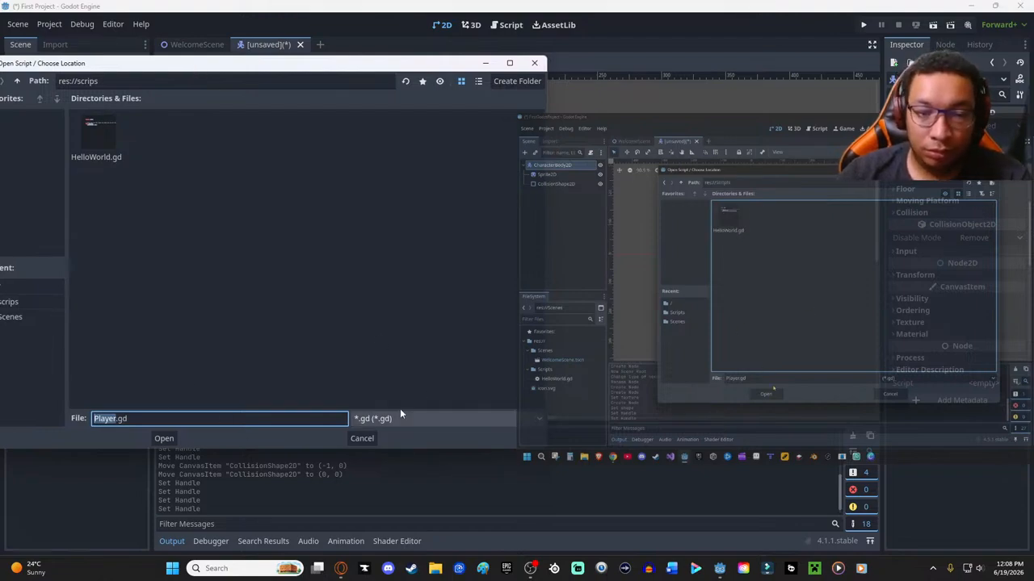
{"action": "left_click_drag", "start_coordinate": [327, 72], "coordinate": [455, 73]}
{"action": "left_click", "coordinate": [287, 442]}
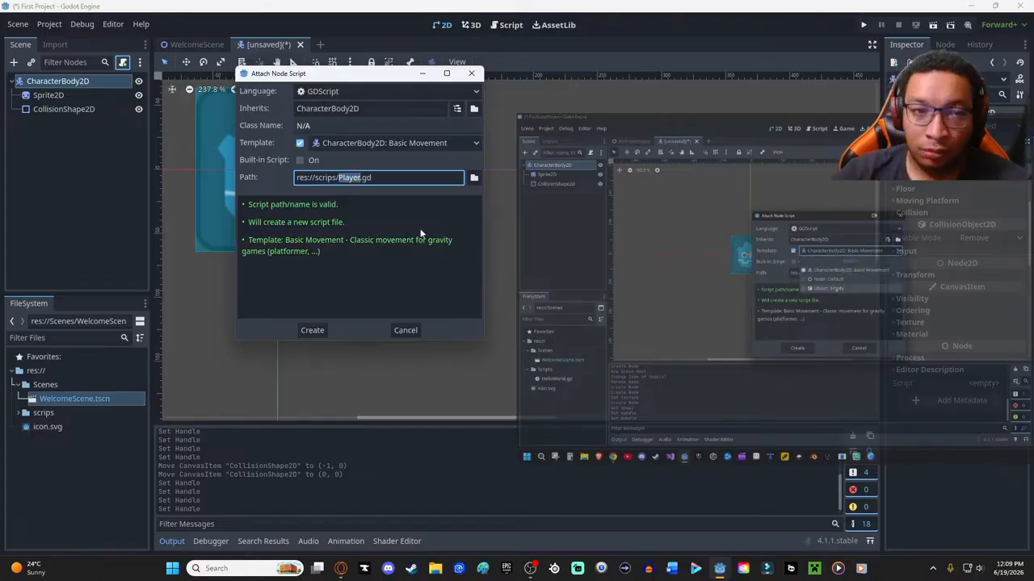
{"action": "left_click", "coordinate": [307, 329]}
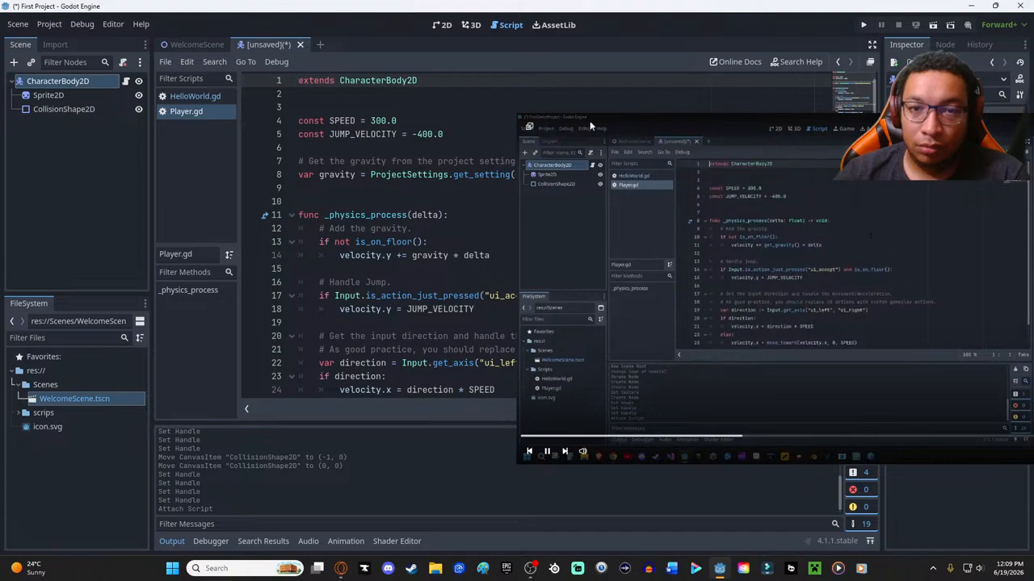
- Shrink the floating tutorial video and move it clear of the Player.gd code
{"action": "left_click_drag", "start_coordinate": [522, 117], "coordinate": [767, 259]}
{"action": "left_click_drag", "start_coordinate": [908, 273], "coordinate": [754, 346]}
{"action": "left_click_drag", "start_coordinate": [652, 337], "coordinate": [745, 387]}
{"action": "mouse_move", "coordinate": [889, 395]}
{"action": "left_mouse_down"}
{"action": "mouse_move", "coordinate": [870, 391]}
{"action": "mouse_move", "coordinate": [891, 397]}
{"action": "left_mouse_up"}
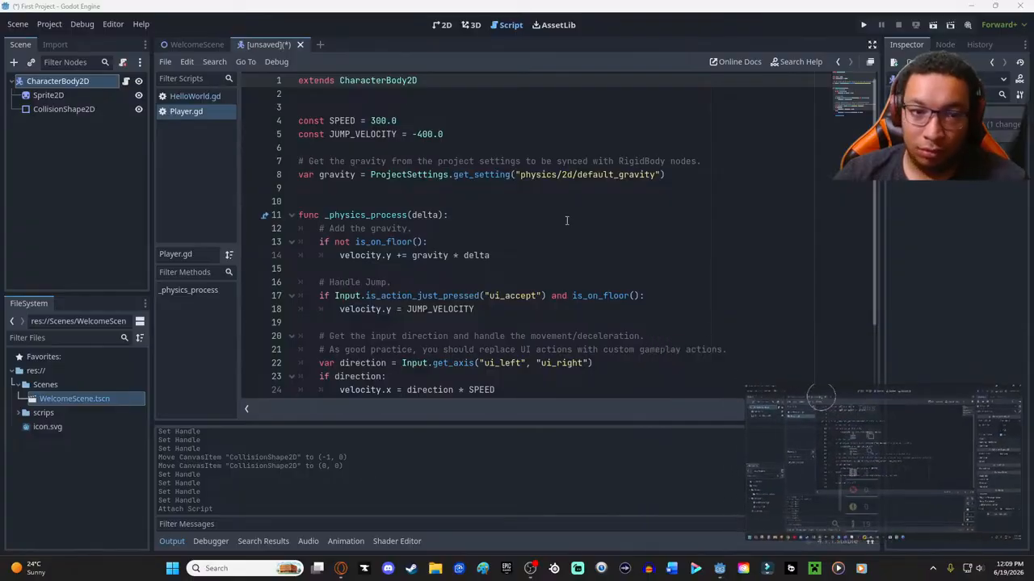
{"action": "key", "text": "ctrl+s"}
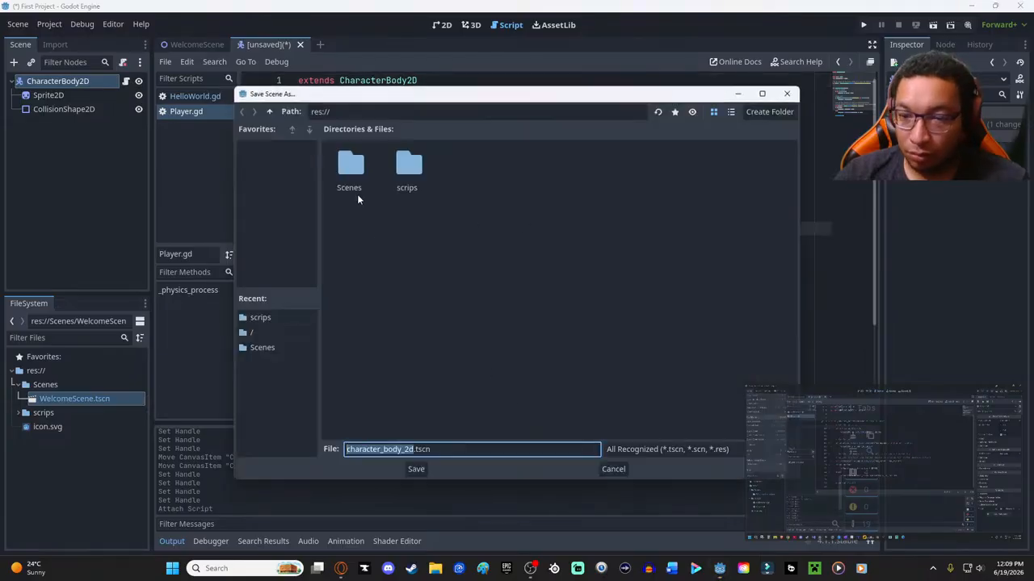
{"action": "left_click", "coordinate": [354, 176]}
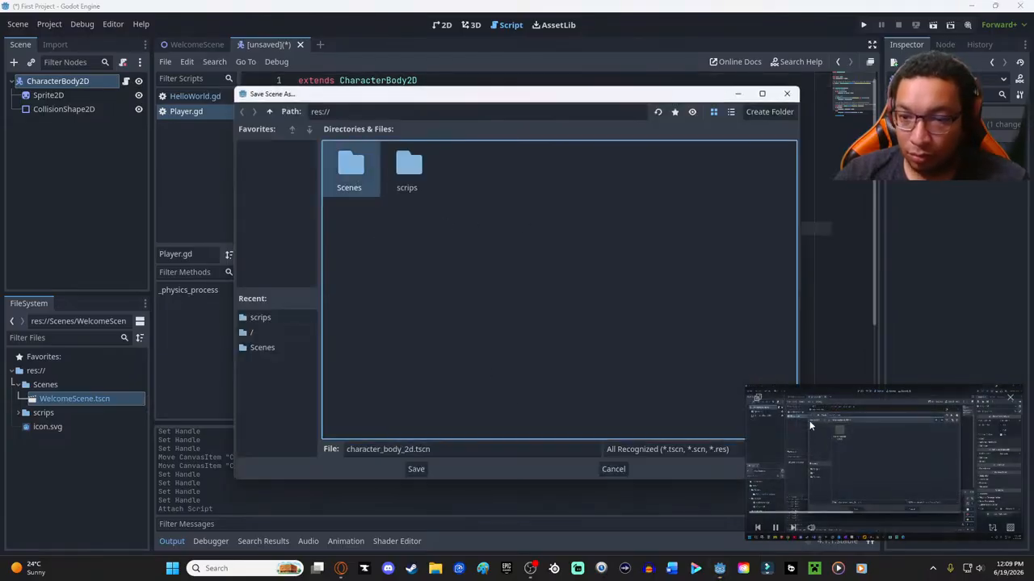
{"action": "mouse_move", "coordinate": [758, 400]}
{"action": "left_click_drag", "start_coordinate": [745, 385], "coordinate": [403, 192]}
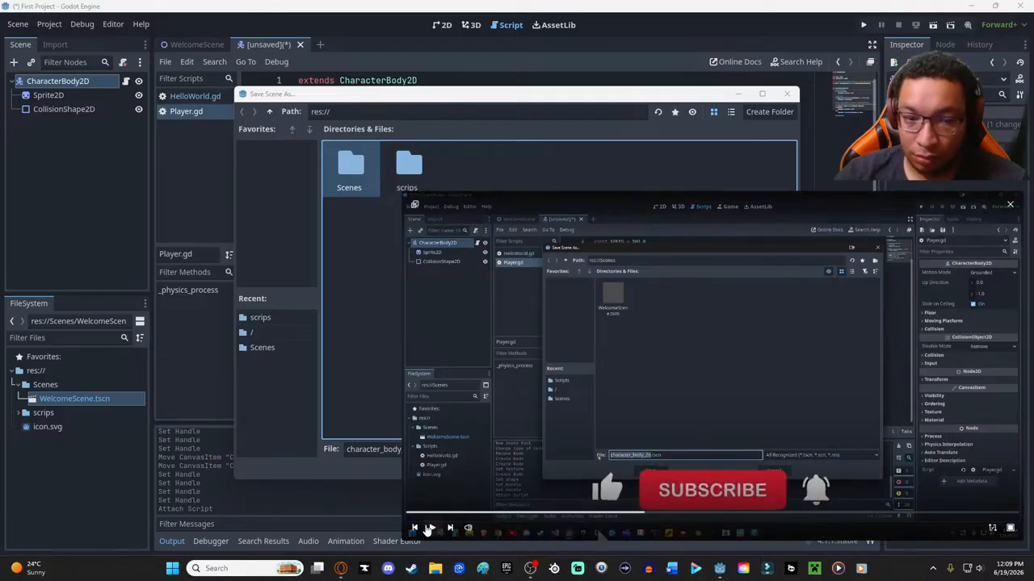
{"action": "left_click", "coordinate": [787, 94]}
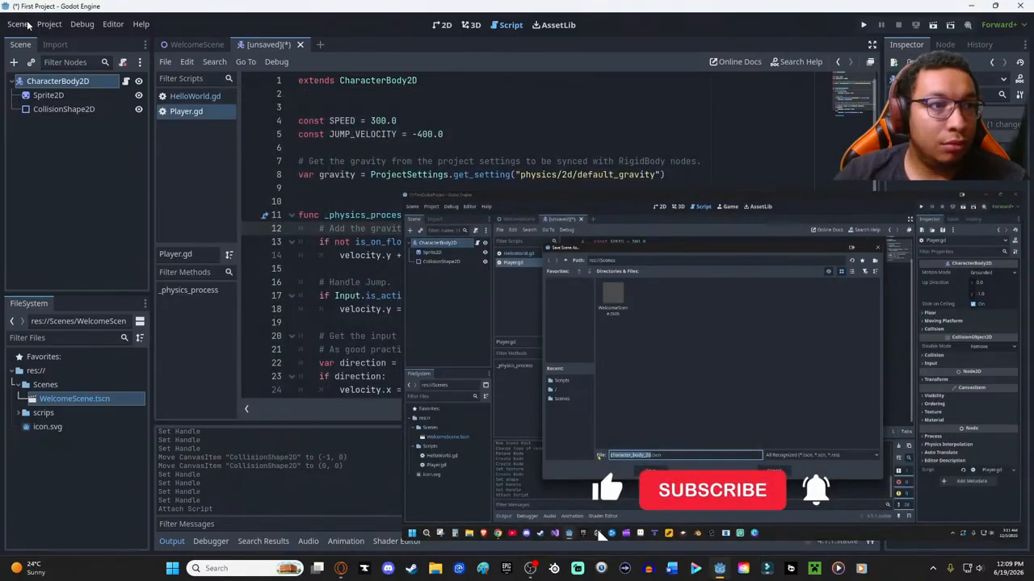
- Start saving the unsaved player scene under a new name and open the Scenes folder as its location, checking the tutorial video meanwhile
{"action": "left_click", "coordinate": [23, 24]}
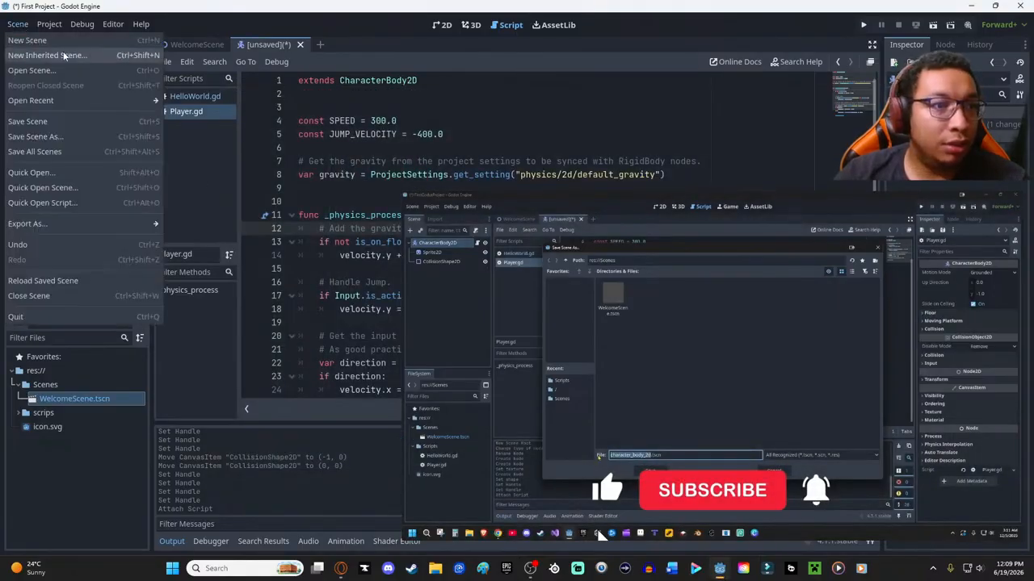
{"action": "left_click", "coordinate": [34, 137]}
{"action": "mouse_move", "coordinate": [492, 305]}
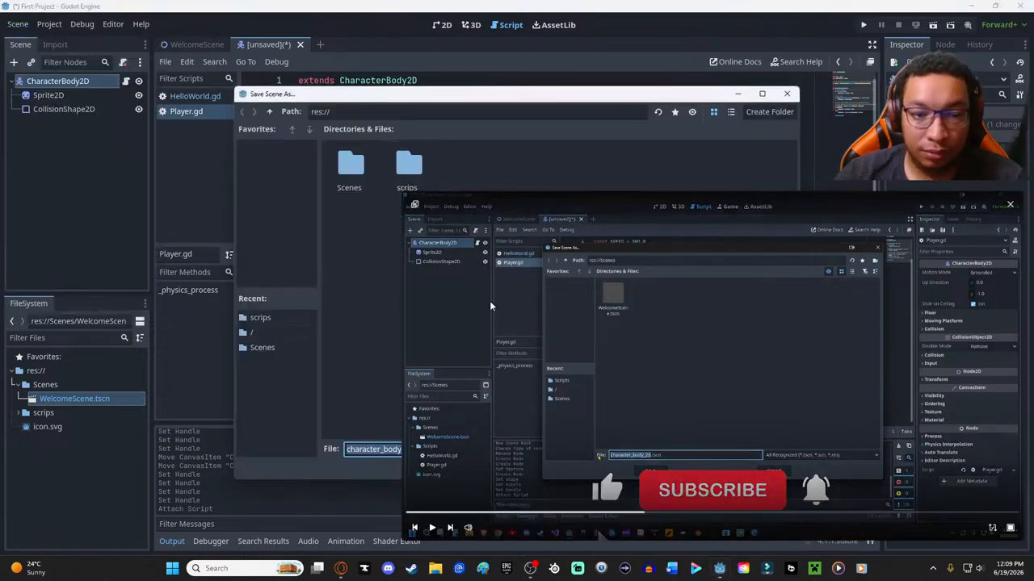
{"action": "left_click", "coordinate": [432, 529]}
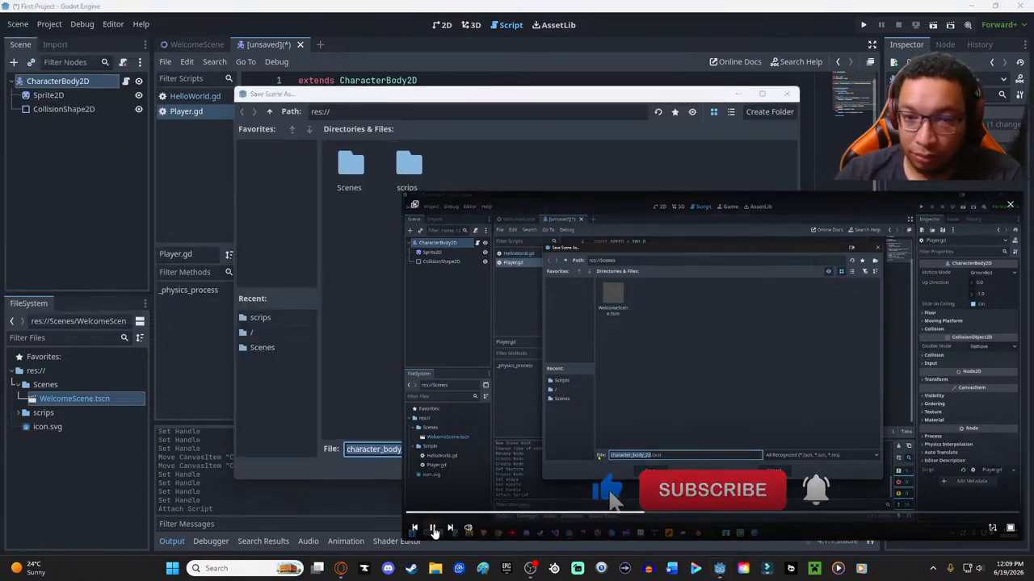
{"action": "left_click", "coordinate": [433, 529]}
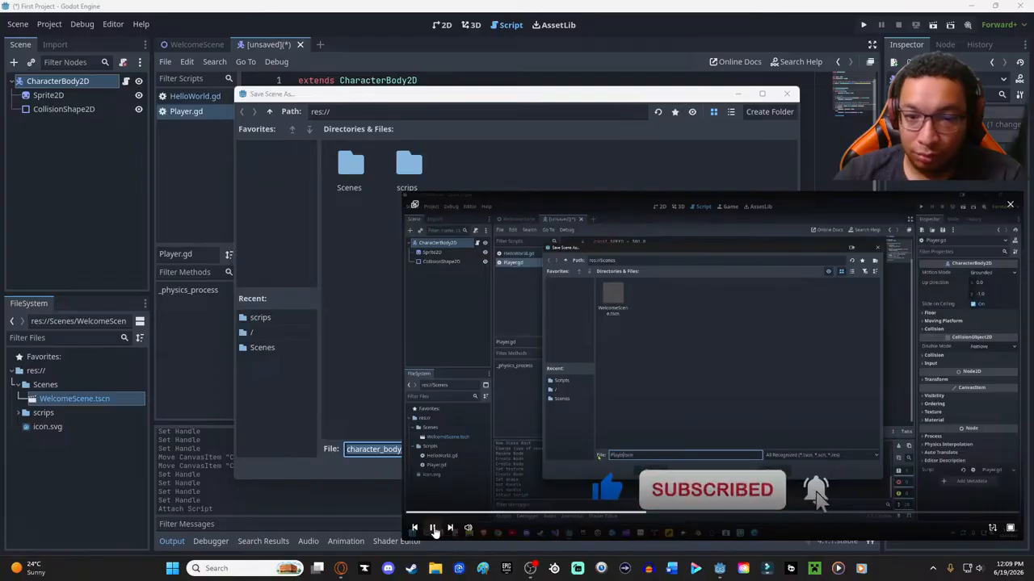
{"action": "double_click", "coordinate": [349, 165]}
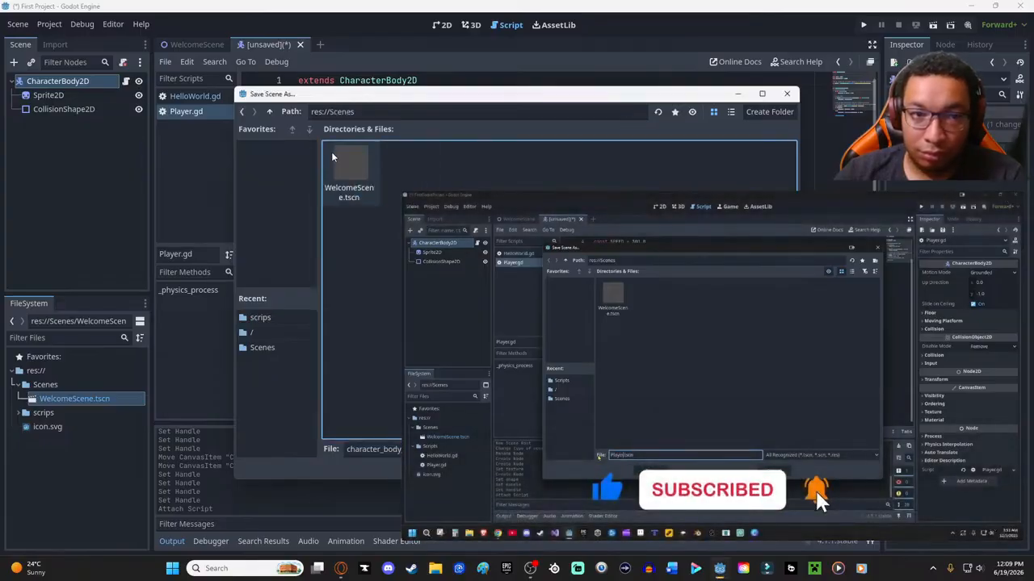
- Move the floating video clear of the dialog, name the scene file Player.tscn and save it in res://Scenes
{"action": "mouse_move", "coordinate": [442, 309]}
{"action": "left_click_drag", "start_coordinate": [517, 196], "coordinate": [716, 201]}
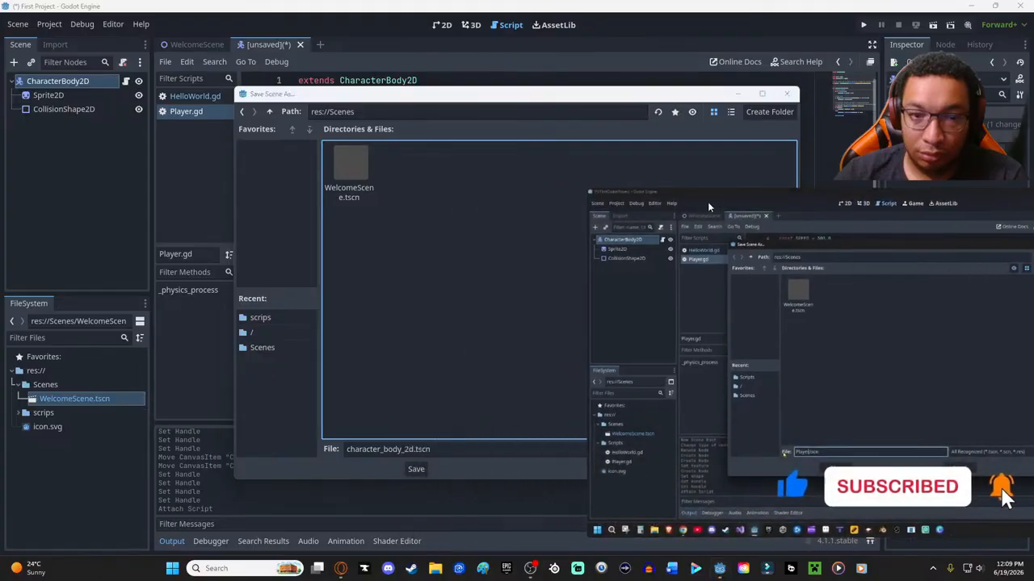
{"action": "left_click", "coordinate": [402, 449]}
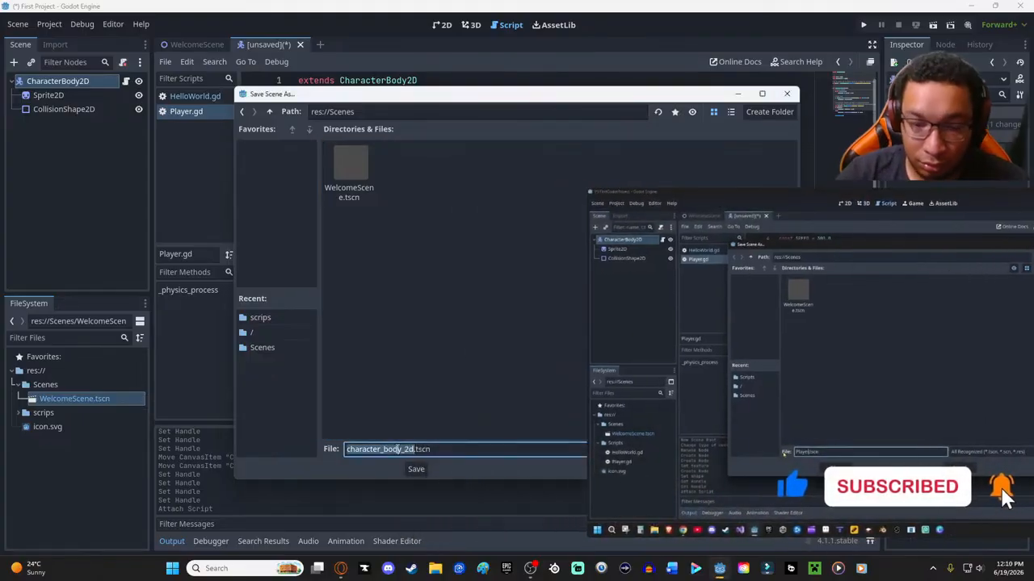
{"action": "key", "text": "BackSpace"}
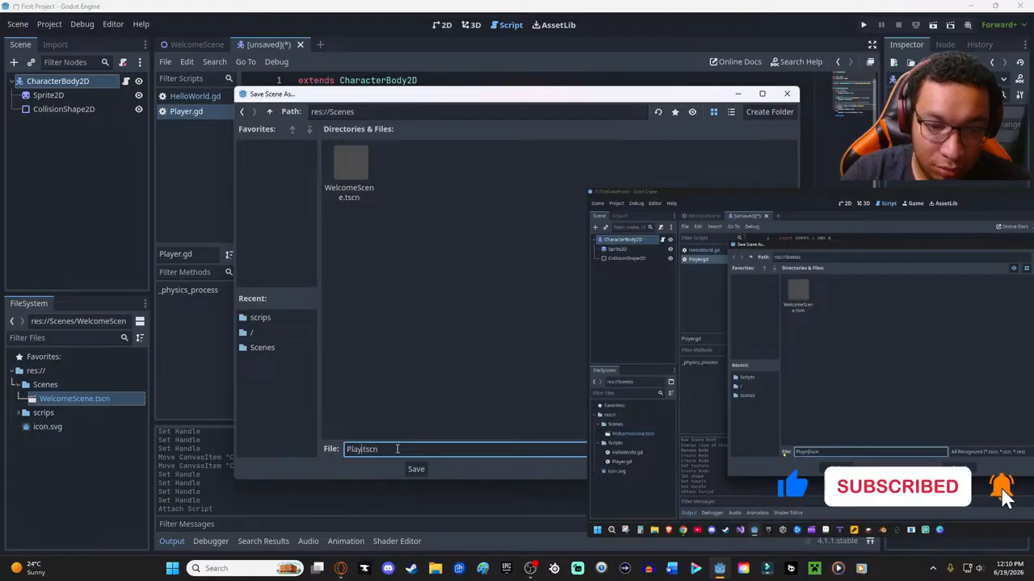
{"action": "mouse_move", "coordinate": [753, 369]}
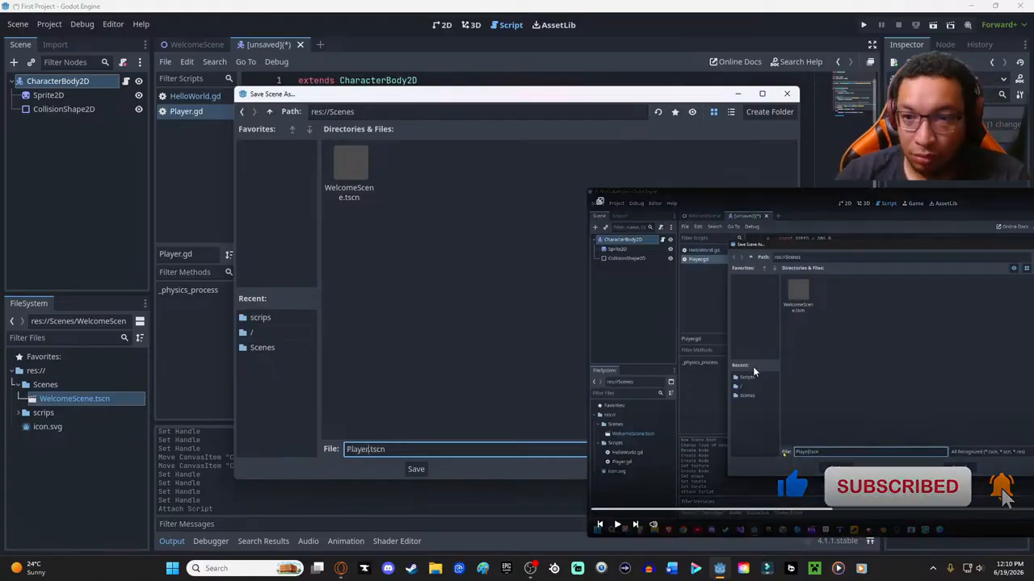
{"action": "left_click", "coordinate": [618, 525]}
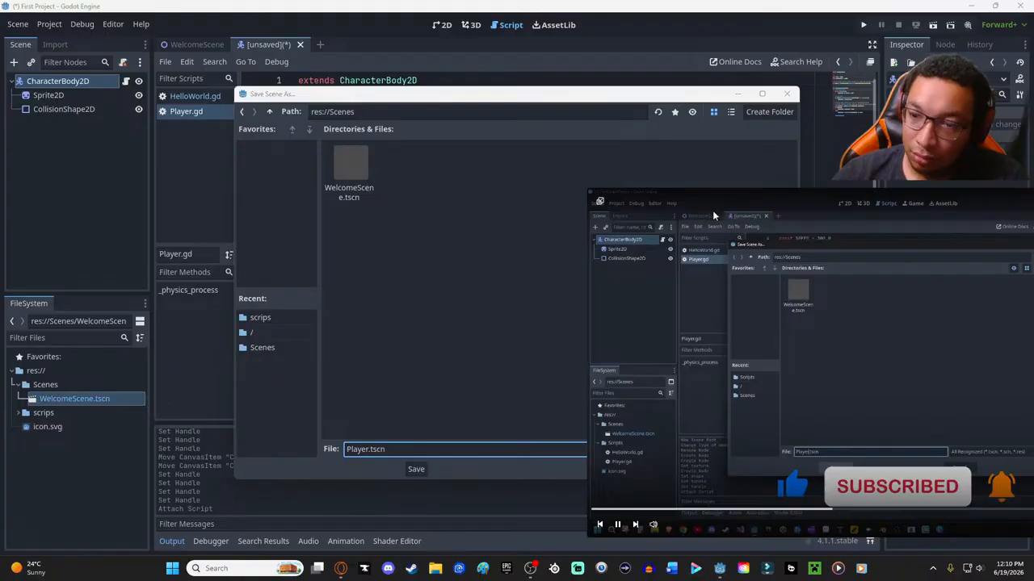
{"action": "left_click_drag", "start_coordinate": [453, 103], "coordinate": [220, 71]}
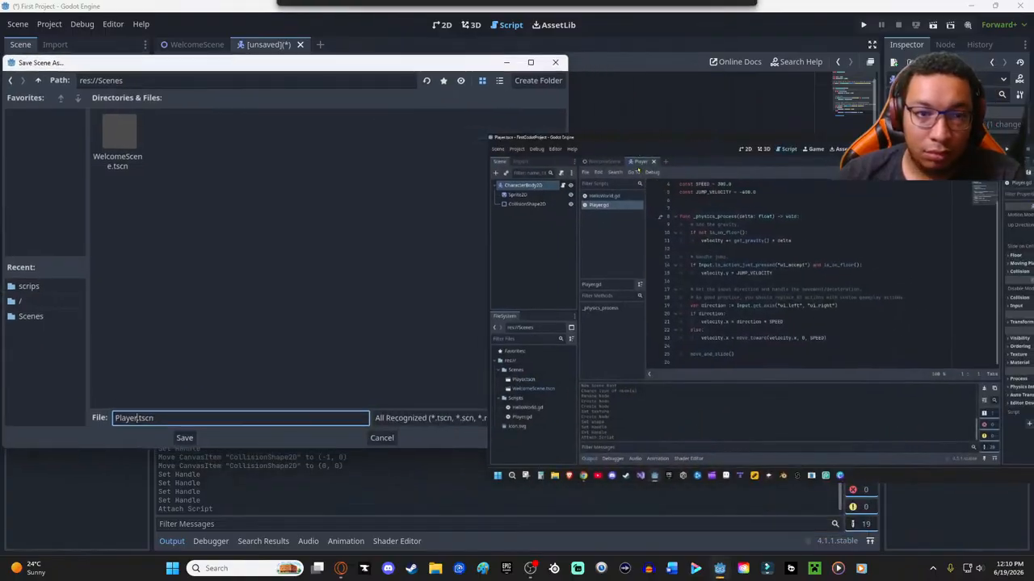
{"action": "left_click", "coordinate": [184, 439]}
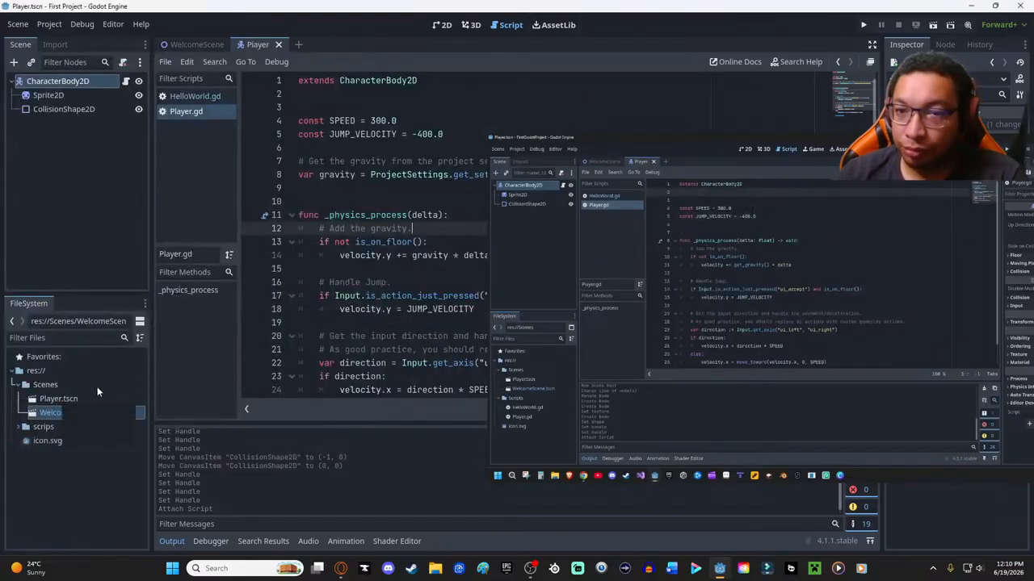
- Move the floating tutorial video off the Player.gd code and enlarge it to follow the explanation of the constants
{"action": "mouse_move", "coordinate": [622, 154]}
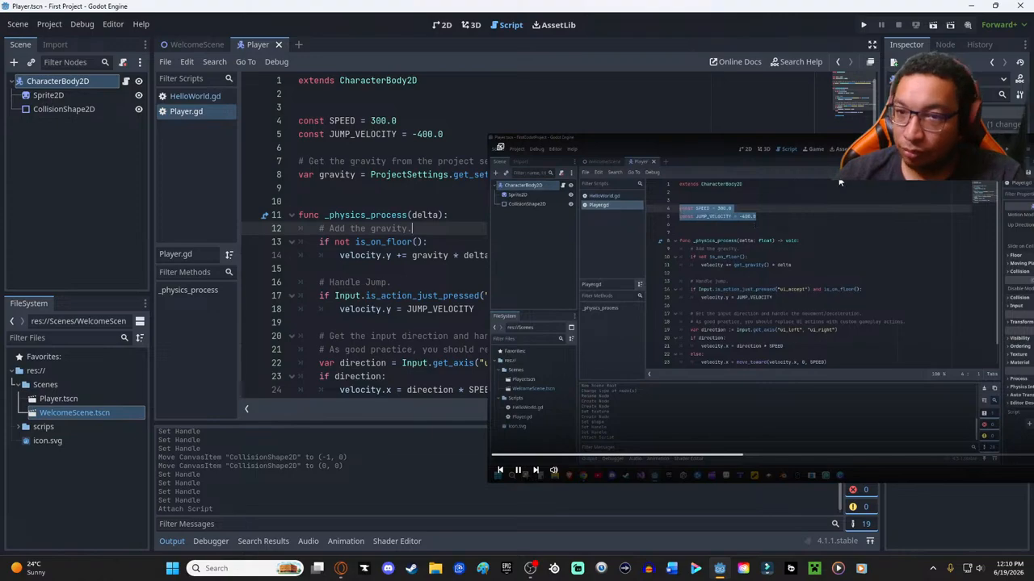
{"action": "left_click_drag", "start_coordinate": [698, 148], "coordinate": [792, 39]}
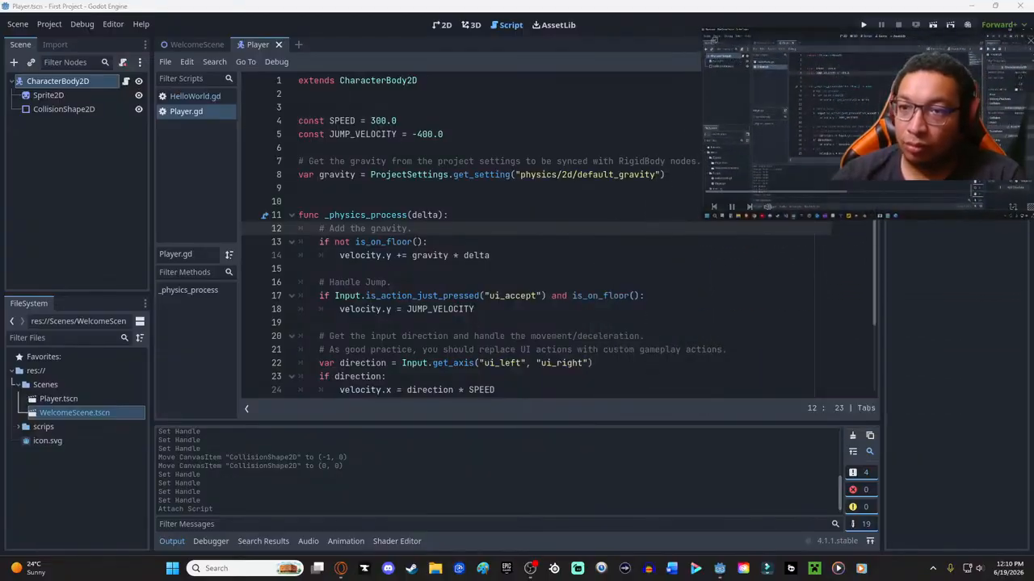
{"action": "left_click_drag", "start_coordinate": [823, 34], "coordinate": [793, 33]}
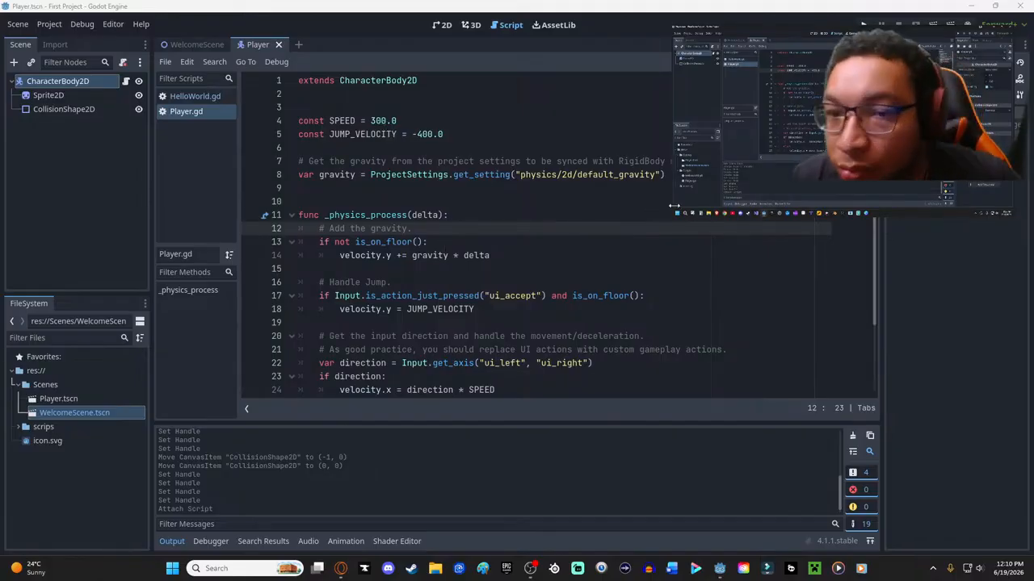
{"action": "left_click_drag", "start_coordinate": [674, 217], "coordinate": [481, 323]}
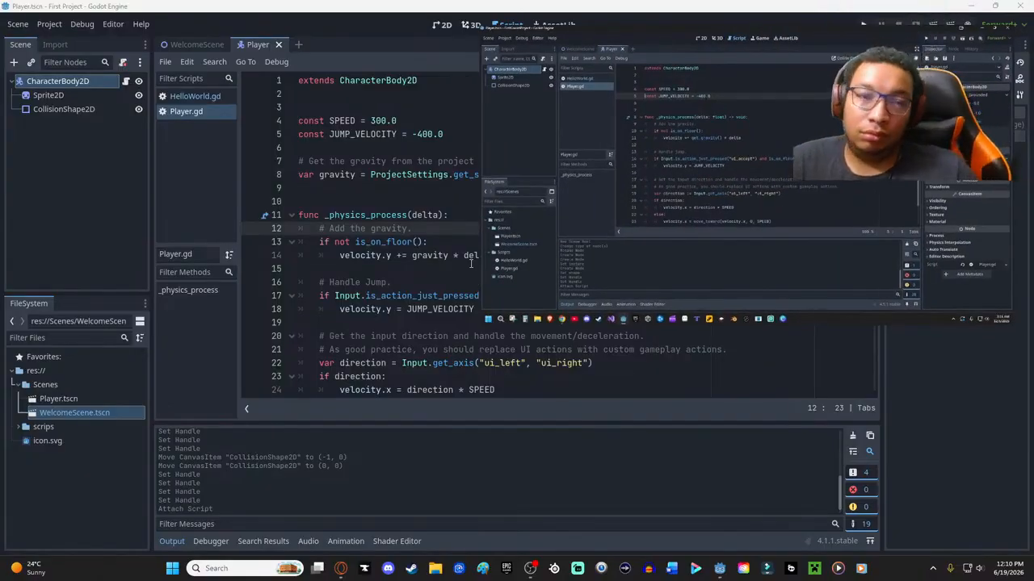
- Comment out the JUMP_VELOCITY constant on line 5 of Player.gd
{"action": "left_click", "coordinate": [299, 134], "text": "shift"}
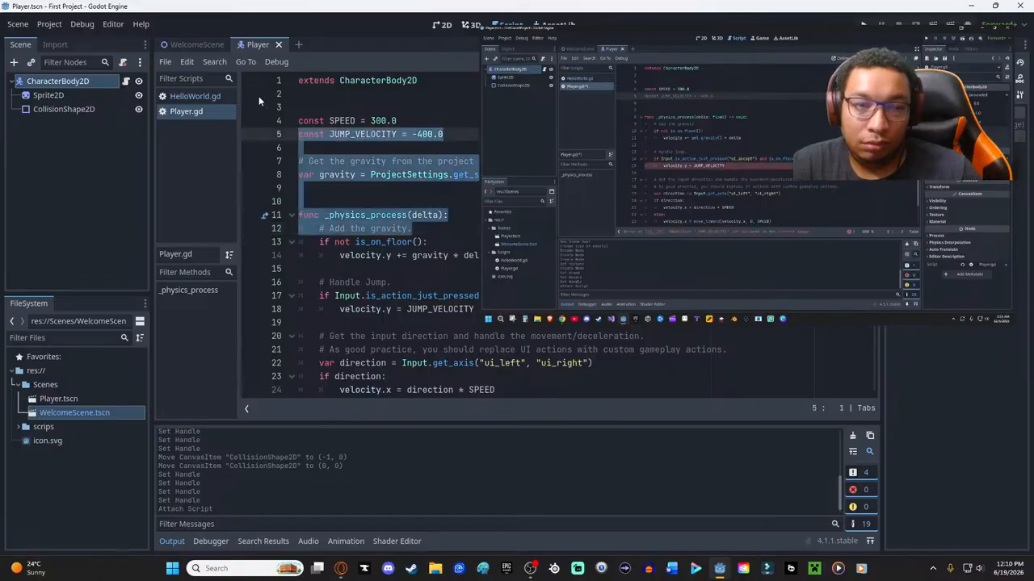
{"action": "left_click", "coordinate": [417, 122]}
{"action": "key", "text": "Right"}
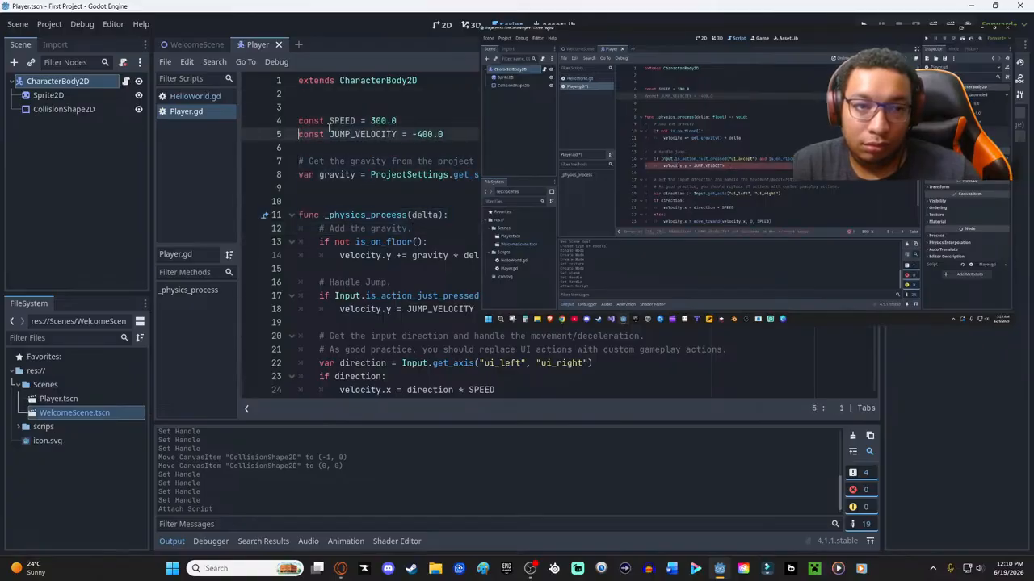
{"action": "type", "text": "#"}
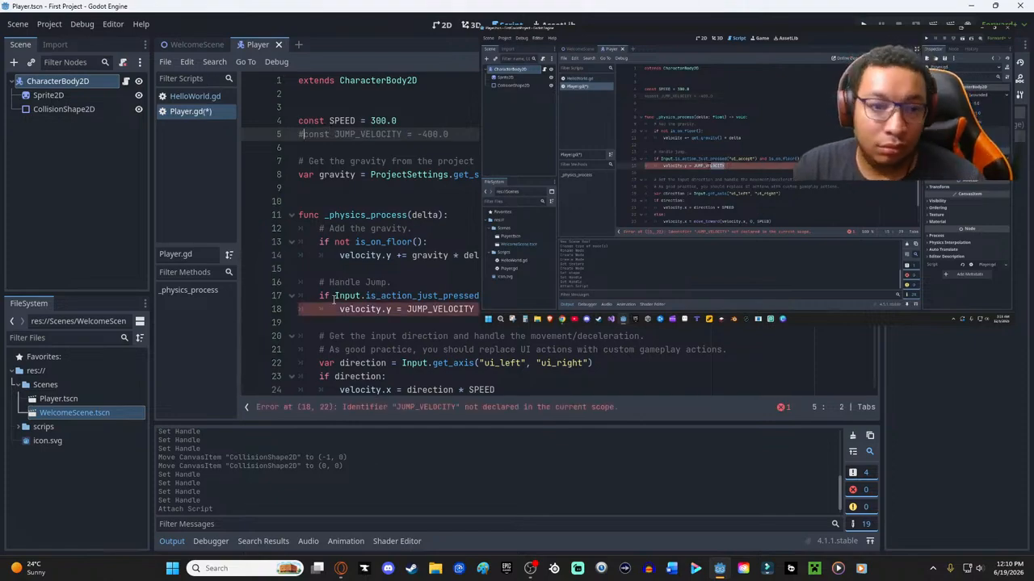
- Comment out the whole Handle Jump block on lines 16 to 18 of Player.gd
{"action": "left_click", "coordinate": [313, 309]}
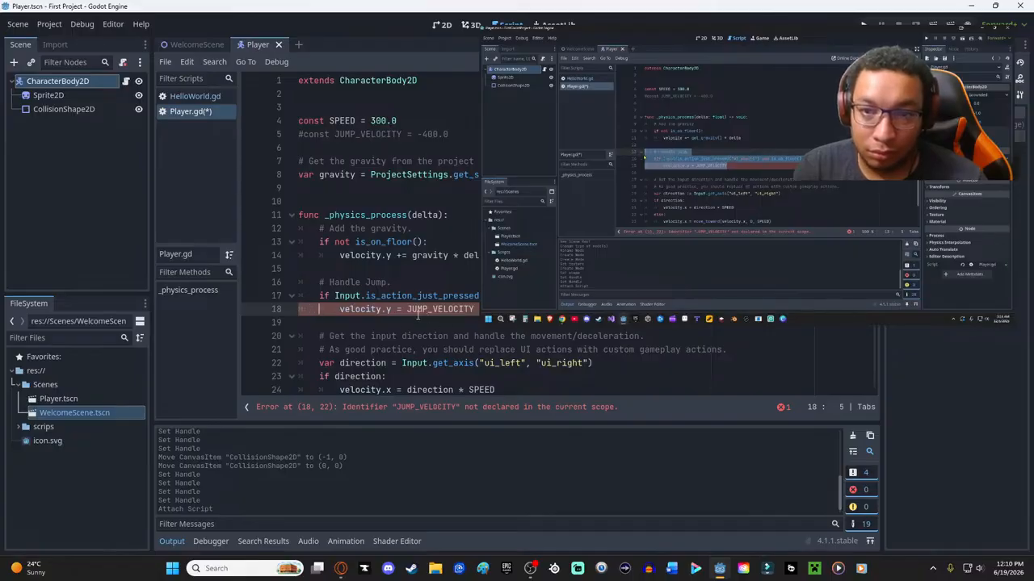
{"action": "scroll", "coordinate": [417, 315], "scroll_direction": "down", "scroll_amount": 2}
{"action": "scroll", "coordinate": [418, 315], "scroll_direction": "up", "scroll_amount": 1}
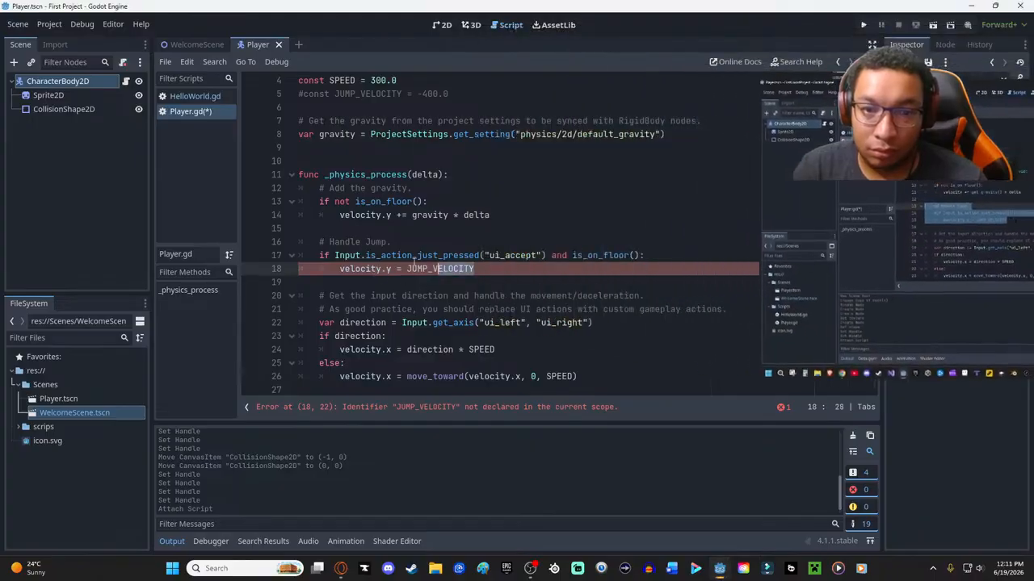
{"action": "left_click", "coordinate": [295, 241], "text": "shift"}
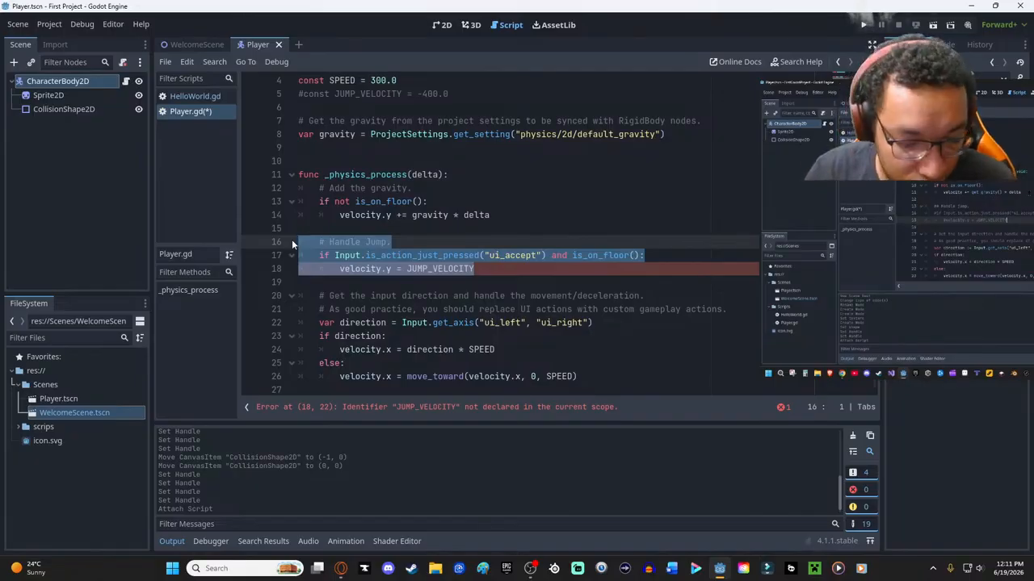
{"action": "key", "text": "ctrl+k"}
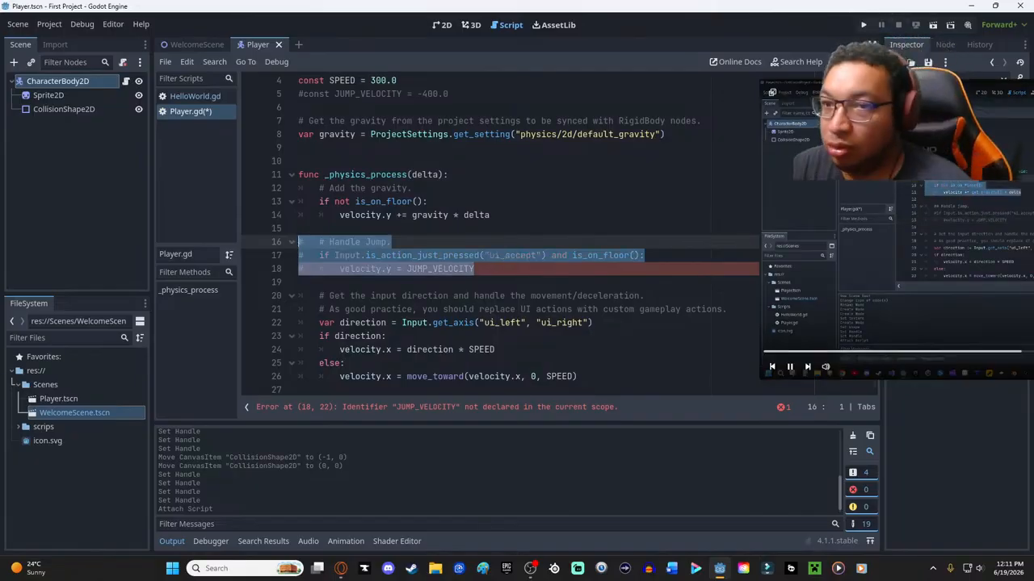
- Replay the tutorial part about commenting out the jump and gravity code, keeping the floating video clear of the script
{"action": "left_click_drag", "start_coordinate": [870, 86], "coordinate": [568, 61]}
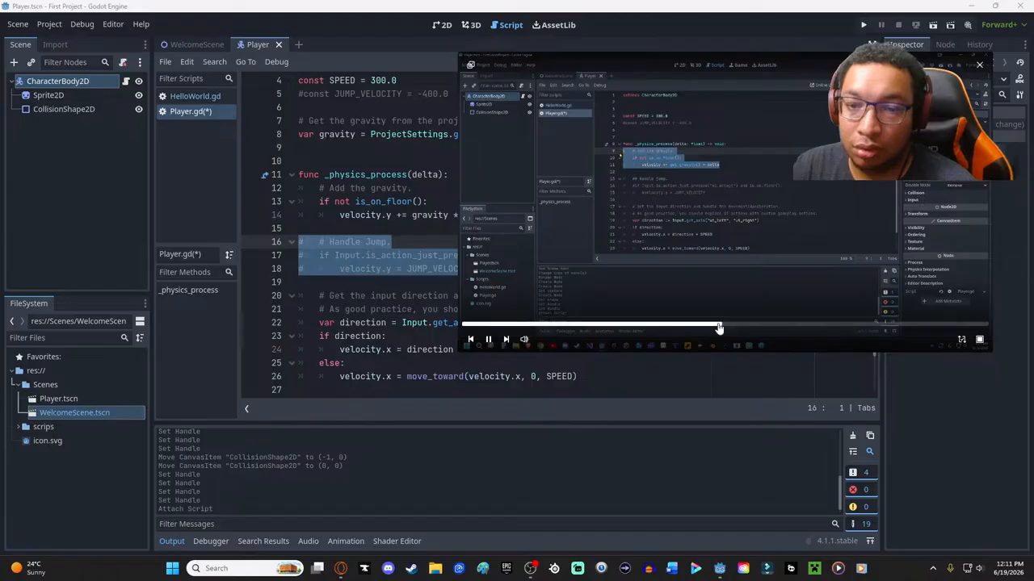
{"action": "left_click_drag", "start_coordinate": [719, 328], "coordinate": [710, 330]}
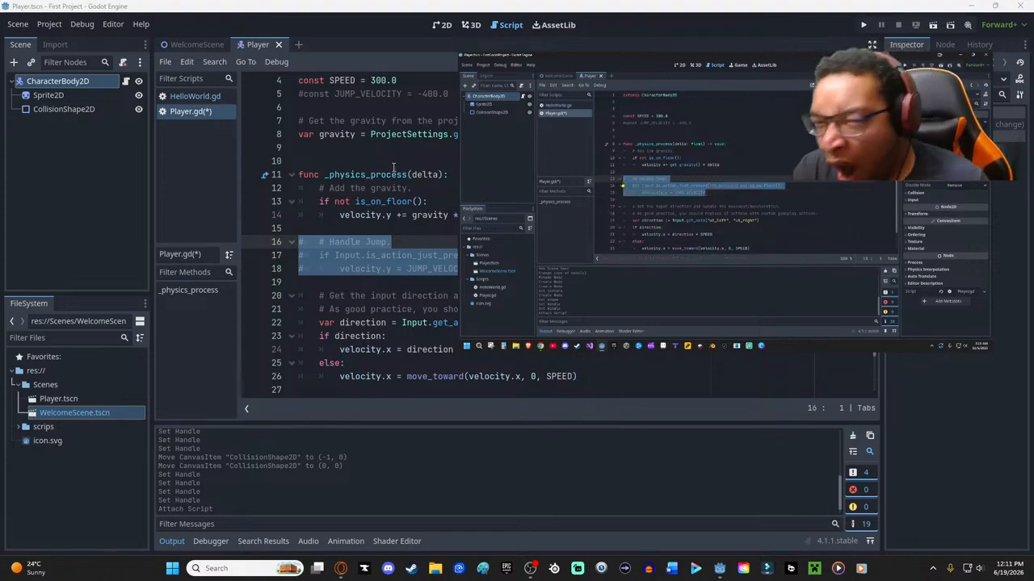
{"action": "left_click_drag", "start_coordinate": [500, 69], "coordinate": [752, 91]}
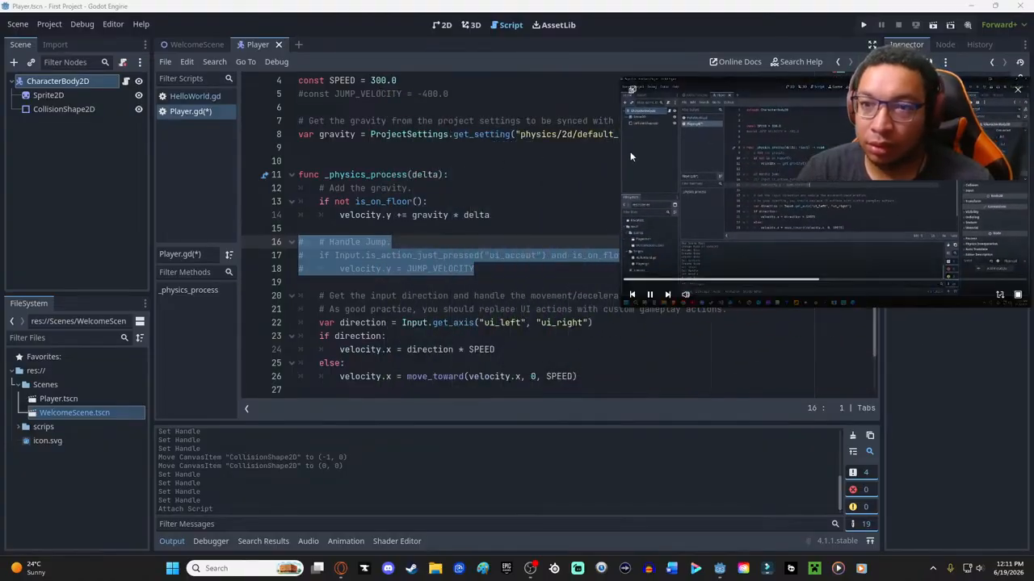
- Comment out lines 11 to 14 of Player.gd, covering the _physics_process header and the gravity block
{"action": "left_click_drag", "start_coordinate": [489, 215], "coordinate": [296, 181]}
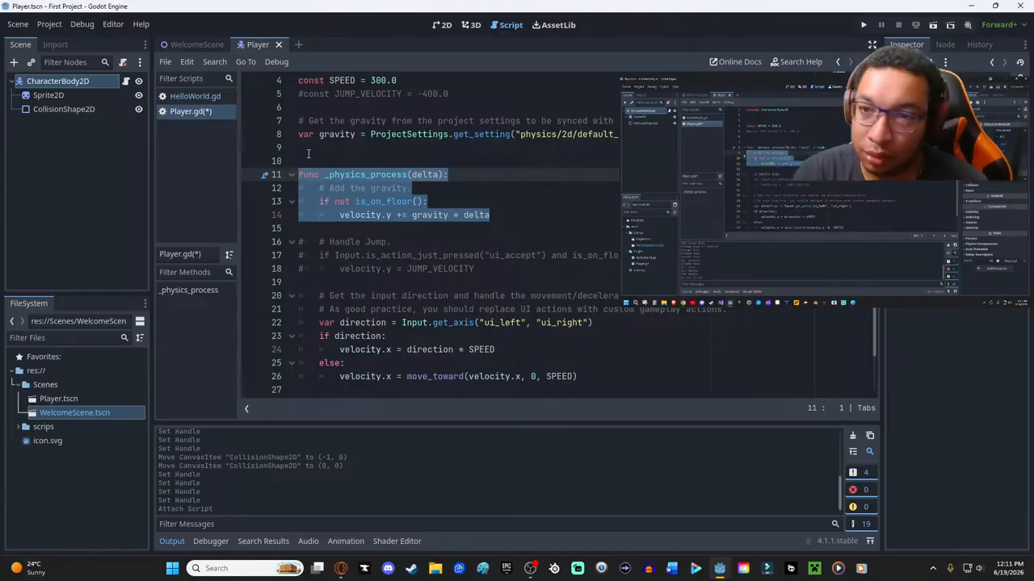
{"action": "key", "text": "ctrl+k"}
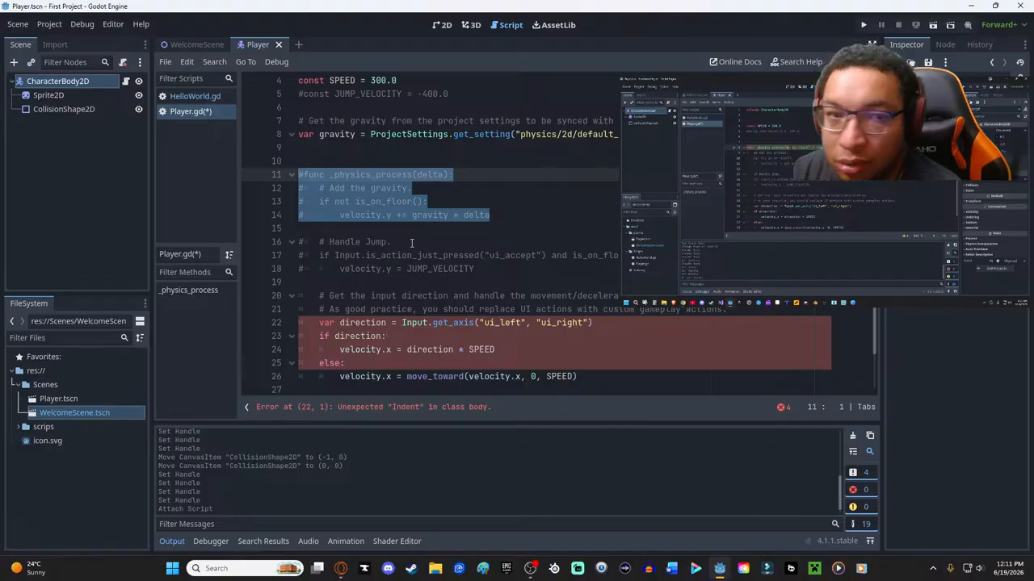
{"action": "scroll", "coordinate": [378, 164], "scroll_direction": "up", "scroll_amount": 1}
{"action": "scroll", "coordinate": [378, 164], "scroll_direction": "down", "scroll_amount": 2}
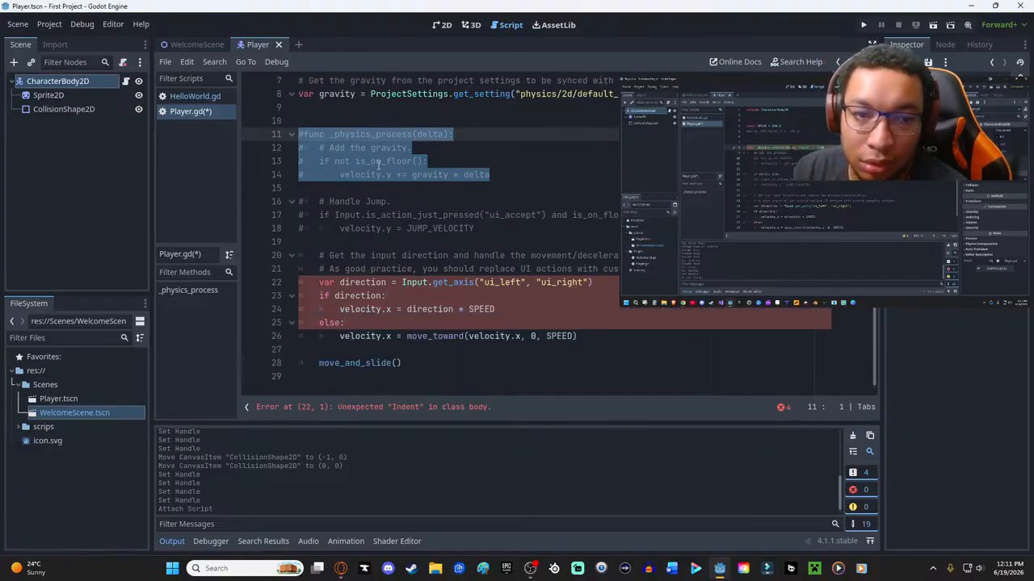
{"action": "left_click", "coordinate": [418, 310]}
{"action": "left_click", "coordinate": [379, 187]}
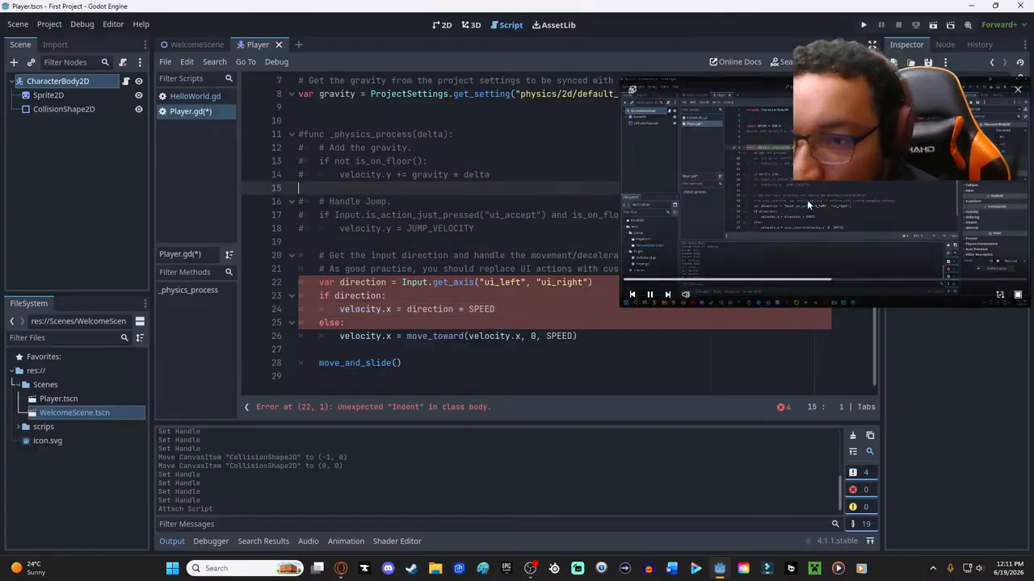
- Compare the script with the enlarged tutorial video and uncomment the func _physics_process(delta) line on line 11
{"action": "left_click_drag", "start_coordinate": [621, 306], "coordinate": [393, 371]}
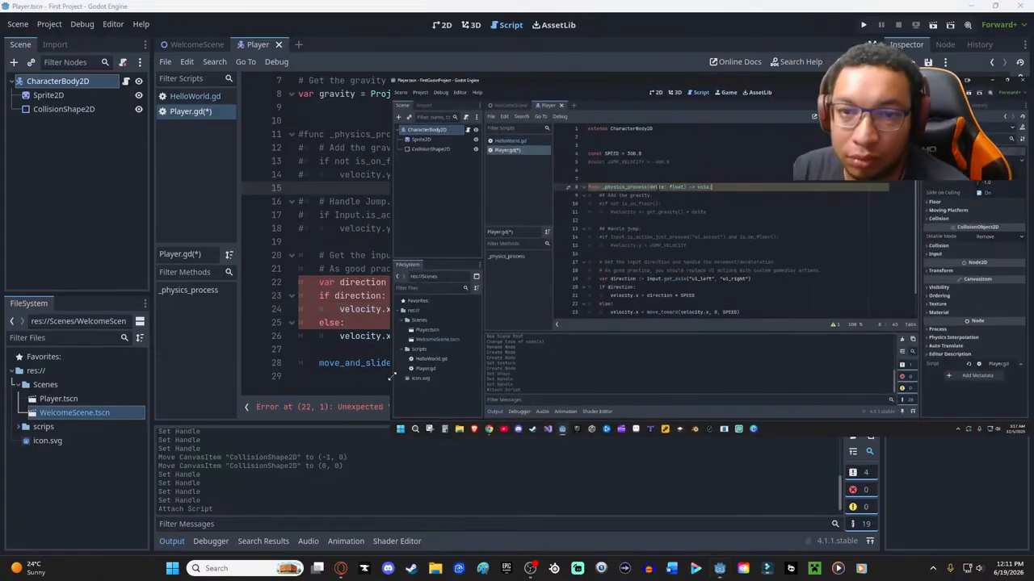
{"action": "scroll", "coordinate": [333, 228], "scroll_direction": "up", "scroll_amount": 2}
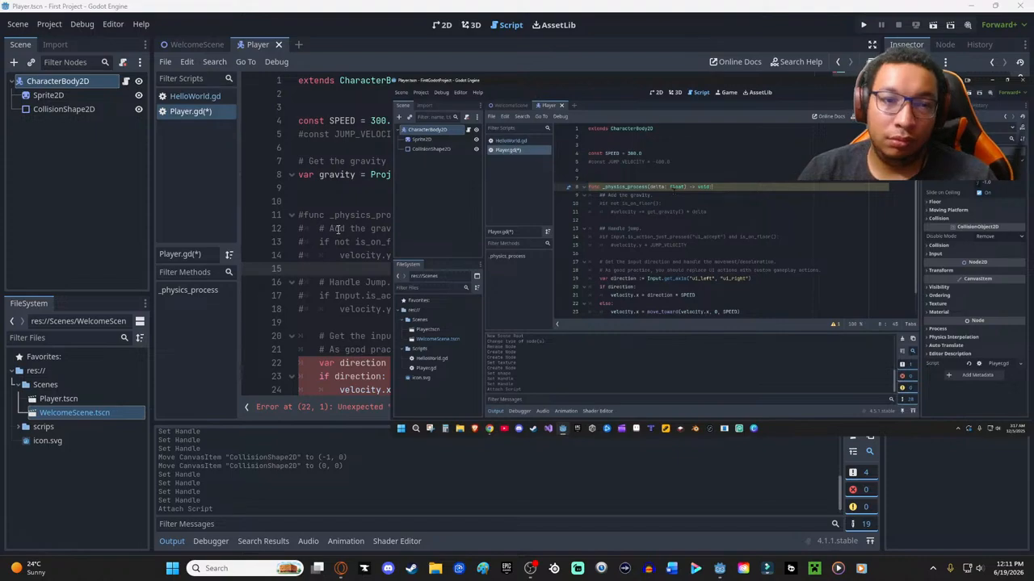
{"action": "scroll", "coordinate": [341, 227], "scroll_direction": "down", "scroll_amount": 1}
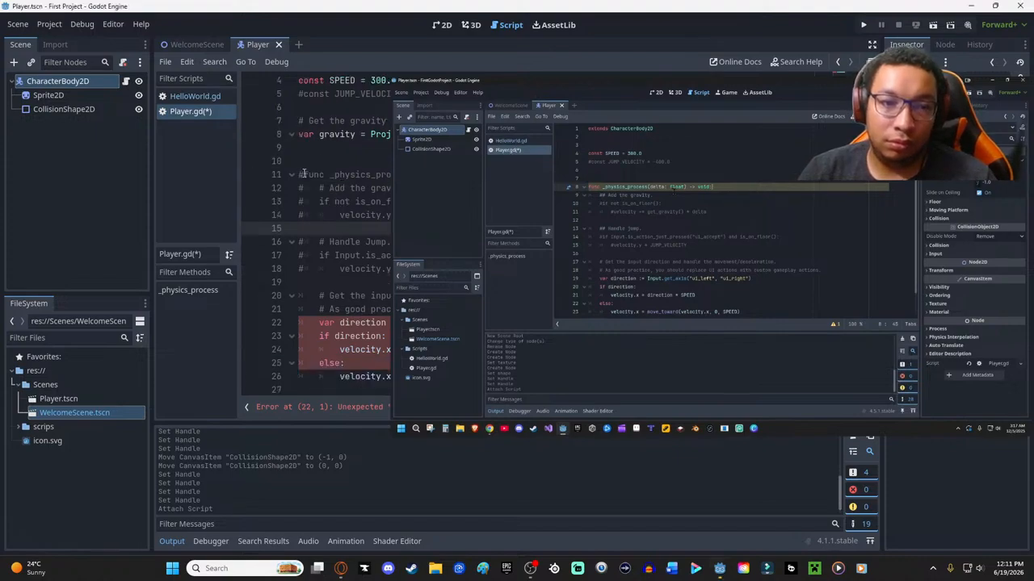
{"action": "left_click", "coordinate": [303, 174]}
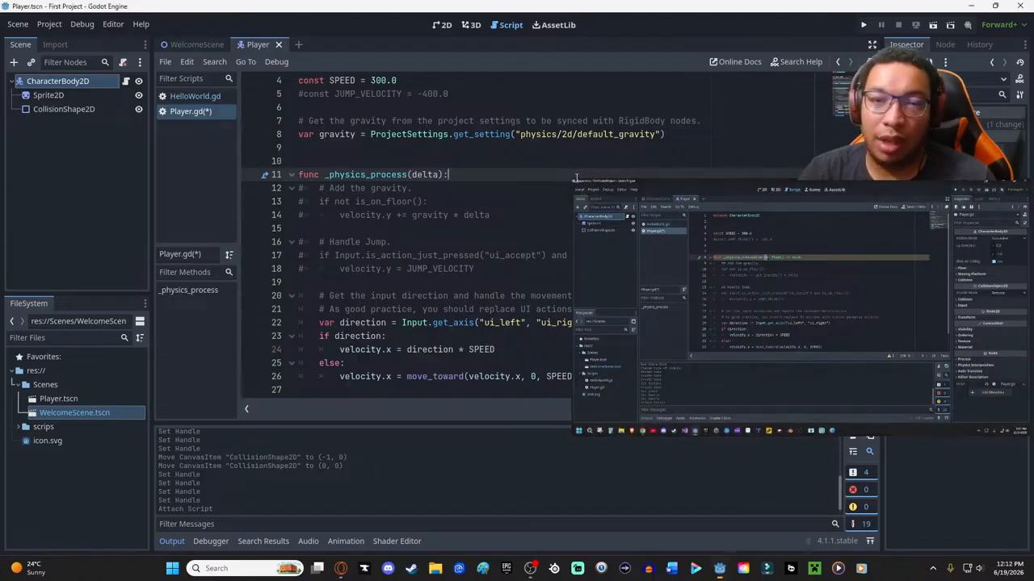
- Enlarge the floating tutorial video and compare its commented-out gravity and jump code with the top part of Player.gd
{"action": "left_click_drag", "start_coordinate": [582, 192], "coordinate": [234, 91]}
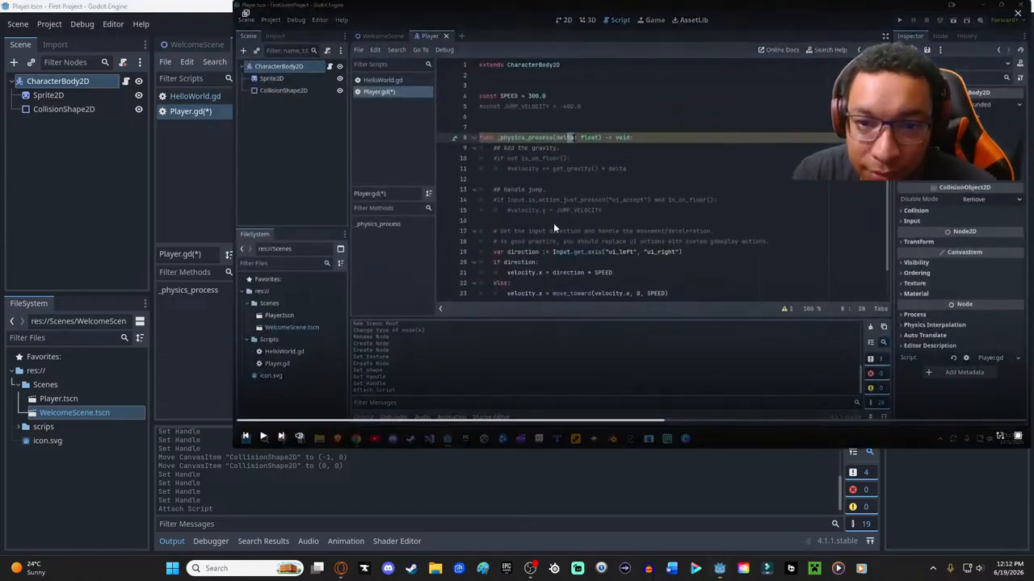
{"action": "left_click_drag", "start_coordinate": [616, 77], "coordinate": [565, 235]}
{"action": "scroll", "coordinate": [504, 160], "scroll_direction": "up", "scroll_amount": 1}
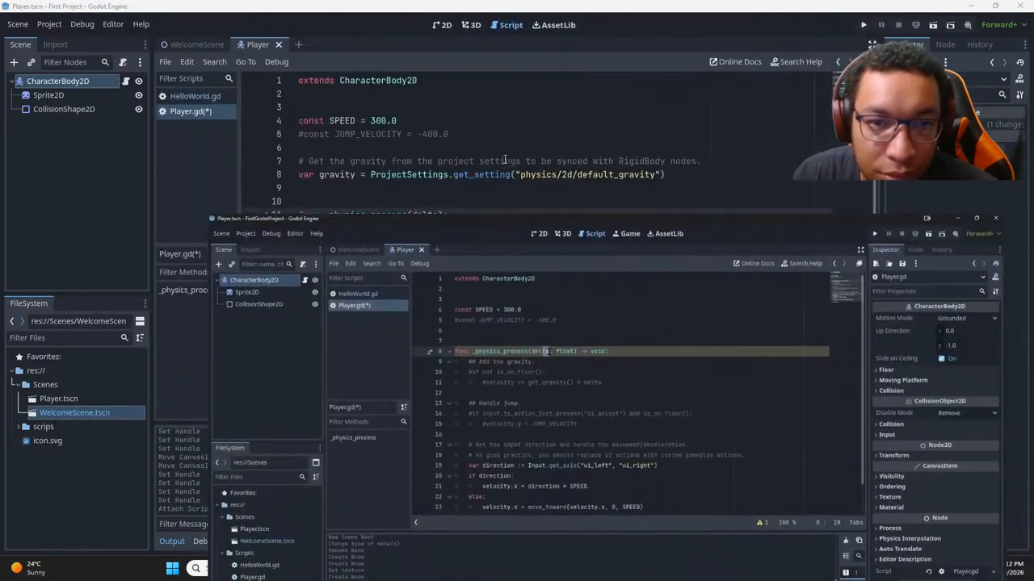
{"action": "left_click_drag", "start_coordinate": [460, 235], "coordinate": [465, 134]}
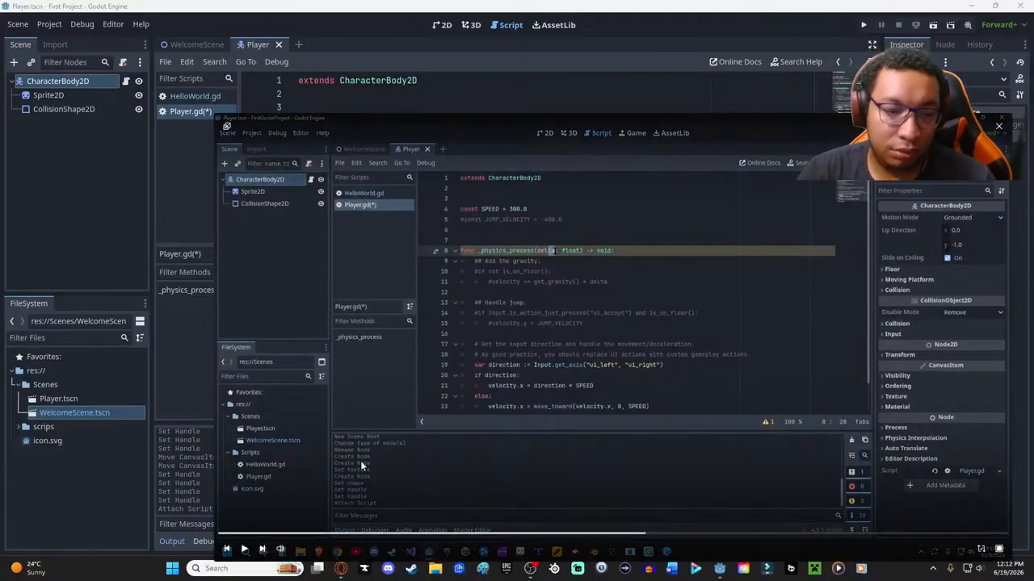
{"action": "left_click_drag", "start_coordinate": [573, 123], "coordinate": [498, 50]}
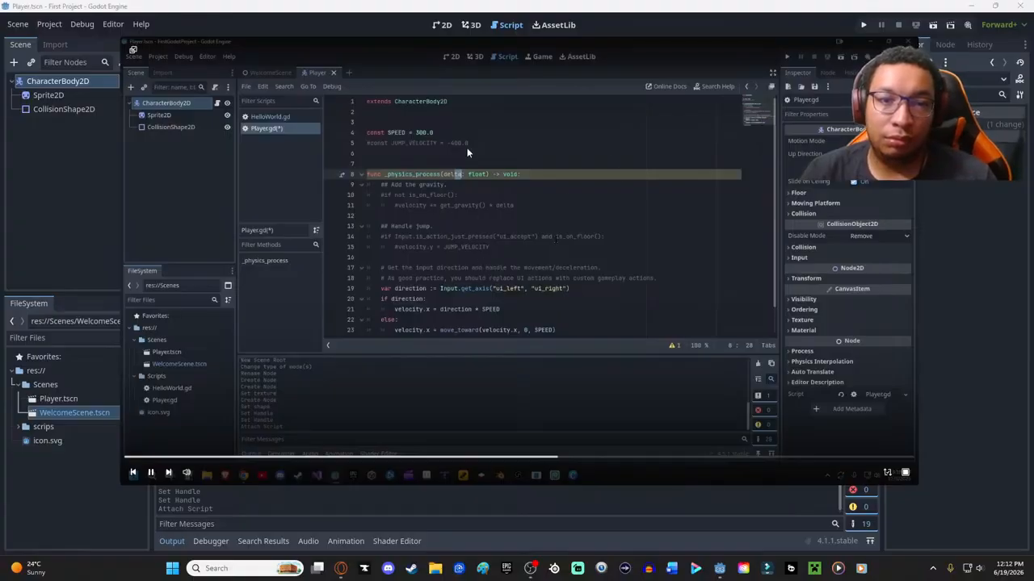
{"action": "left_click_drag", "start_coordinate": [419, 53], "coordinate": [386, 46]}
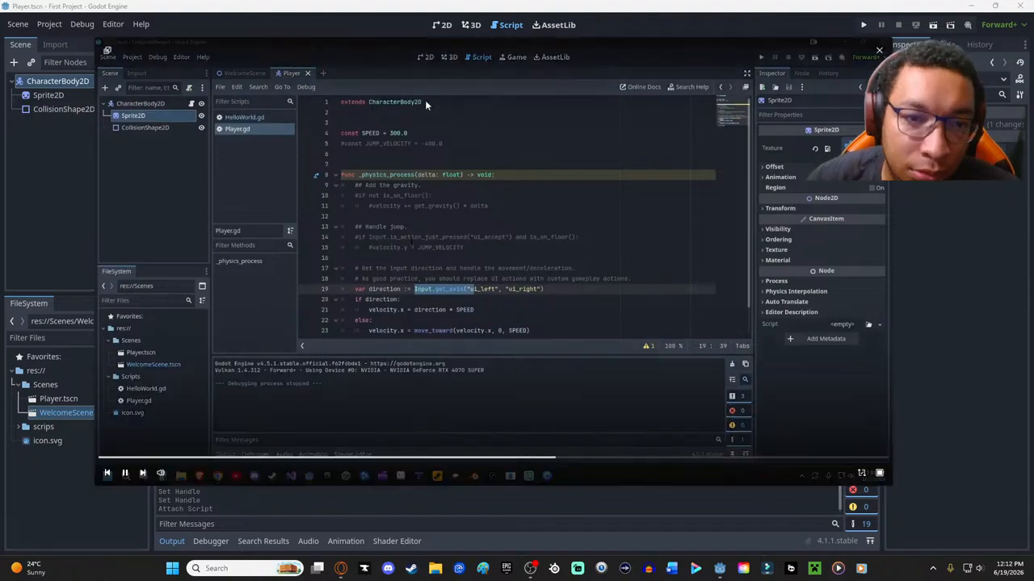
- Move the tutorial video clear of the script and follow its explanation of the direction and velocity.x lines in Player.gd
{"action": "left_click_drag", "start_coordinate": [404, 80], "coordinate": [818, 168]}
{"action": "scroll", "coordinate": [403, 289], "scroll_direction": "down", "scroll_amount": 3}
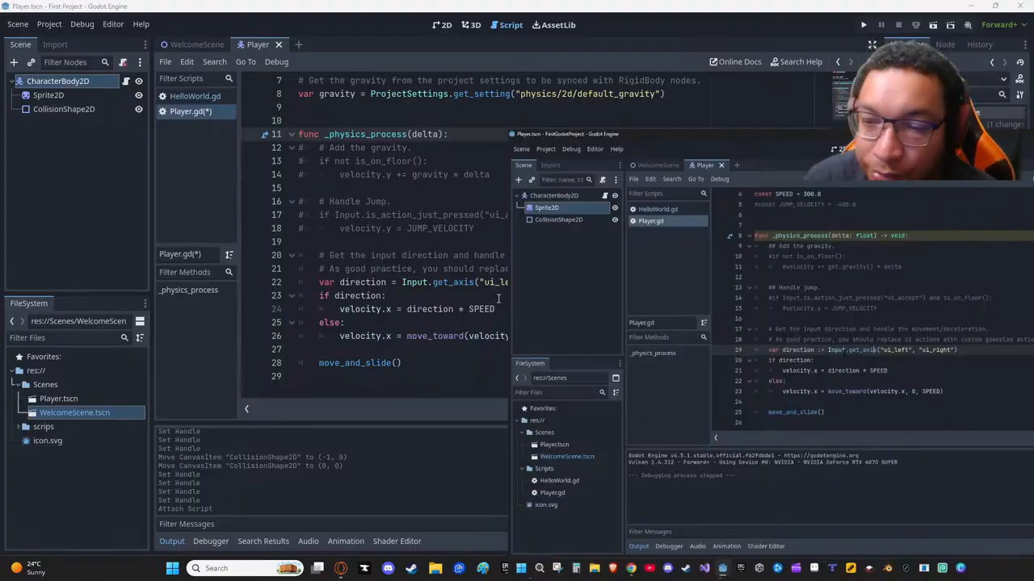
{"action": "left_click_drag", "start_coordinate": [543, 194], "coordinate": [752, 190]}
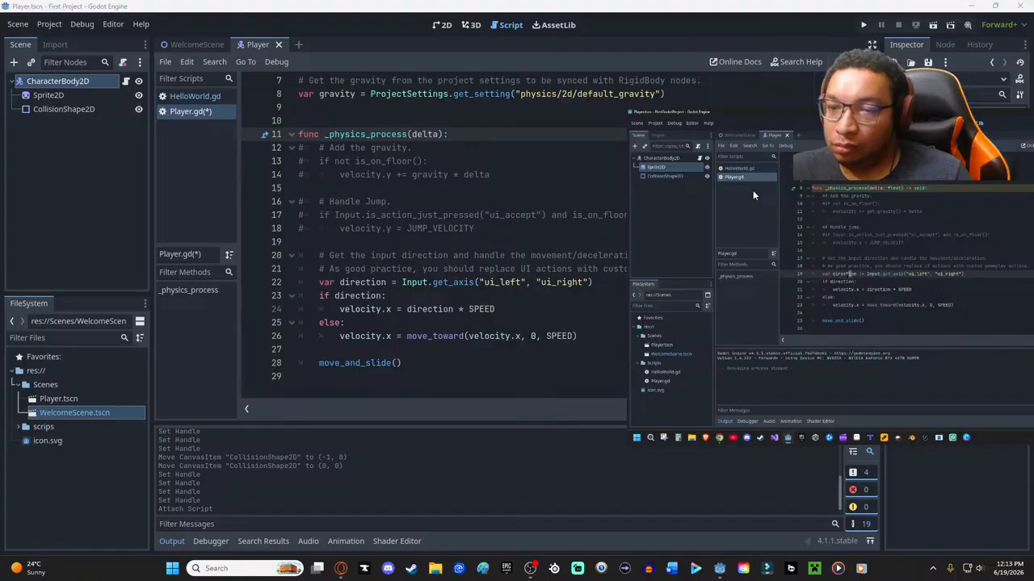
{"action": "mouse_move", "coordinate": [751, 189]}
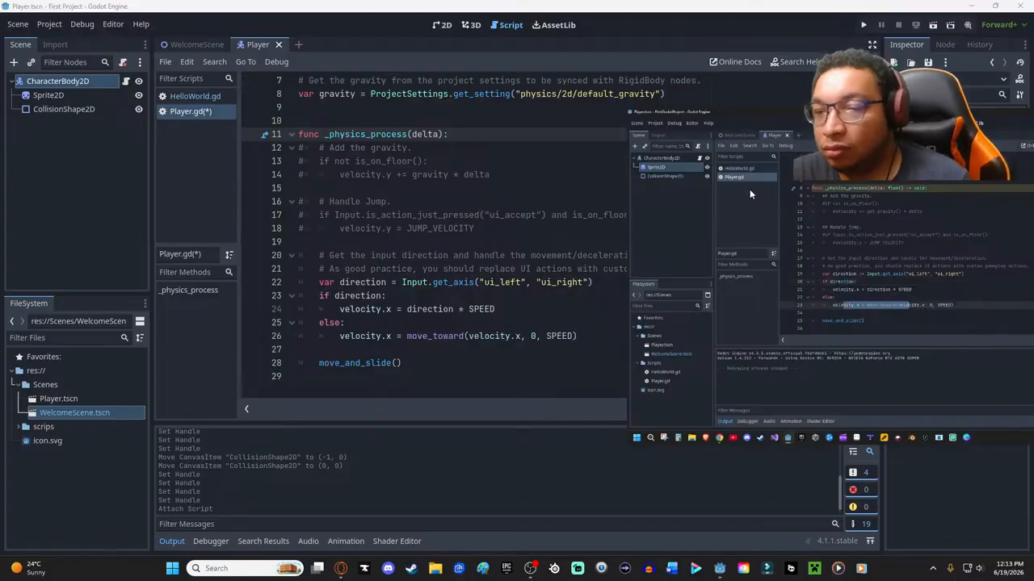
{"action": "mouse_move", "coordinate": [748, 188]}
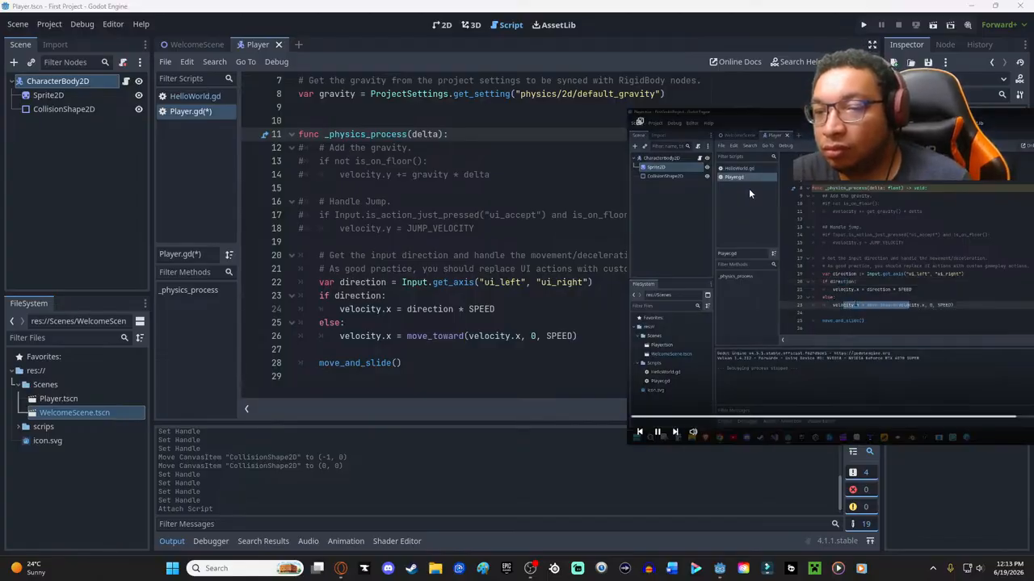
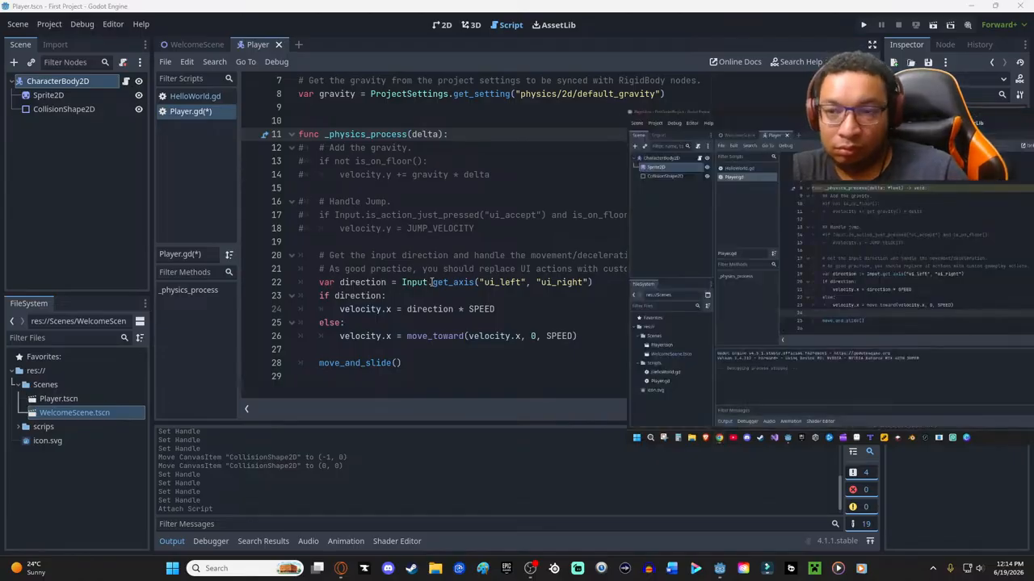
- Move the tutorial video off the code, rename the _physics_process parameter on line 11 to _delta, and save Player.gd
{"action": "mouse_move", "coordinate": [756, 124]}
{"action": "left_click_drag", "start_coordinate": [756, 124], "coordinate": [368, 14]}
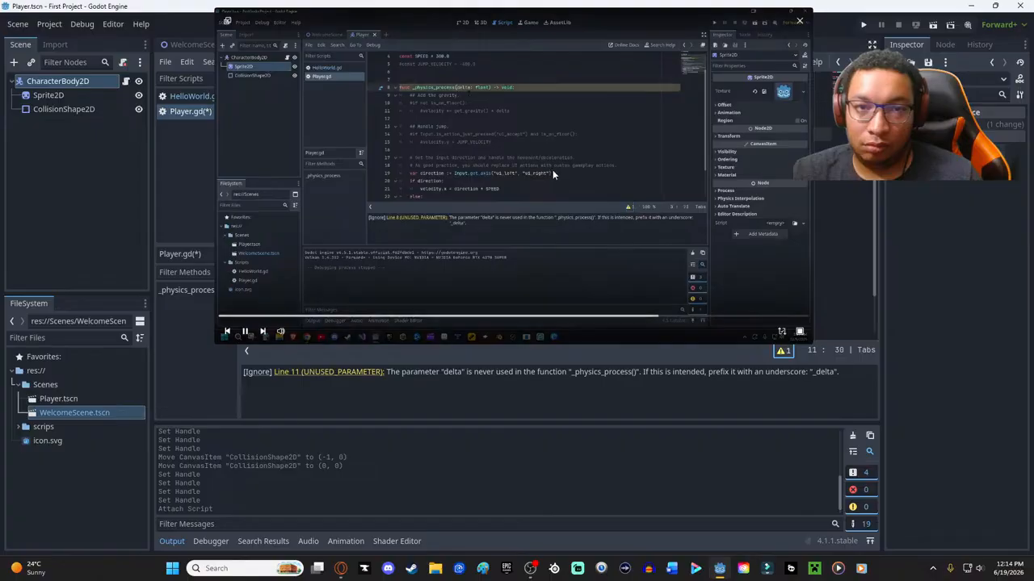
{"action": "left_click_drag", "start_coordinate": [531, 21], "coordinate": [816, 169]}
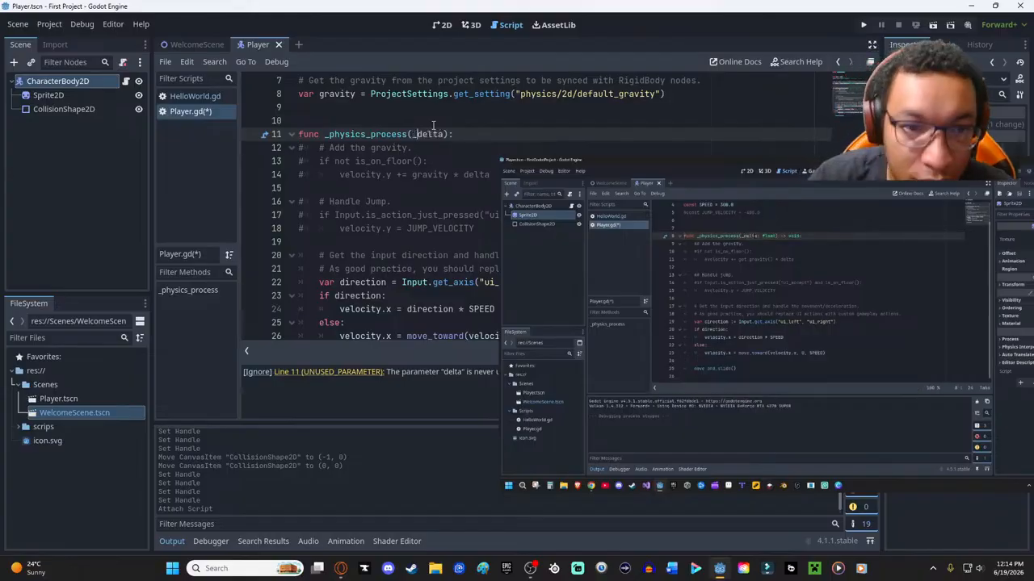
{"action": "left_click", "coordinate": [413, 295]}
{"action": "key", "text": "ctrl+s"}
- Show the Player scene in the 2D editor and shrink the tutorial video clear of the sprite
{"action": "left_click_drag", "start_coordinate": [643, 176], "coordinate": [456, 155]}
{"action": "mouse_move", "coordinate": [457, 155]}
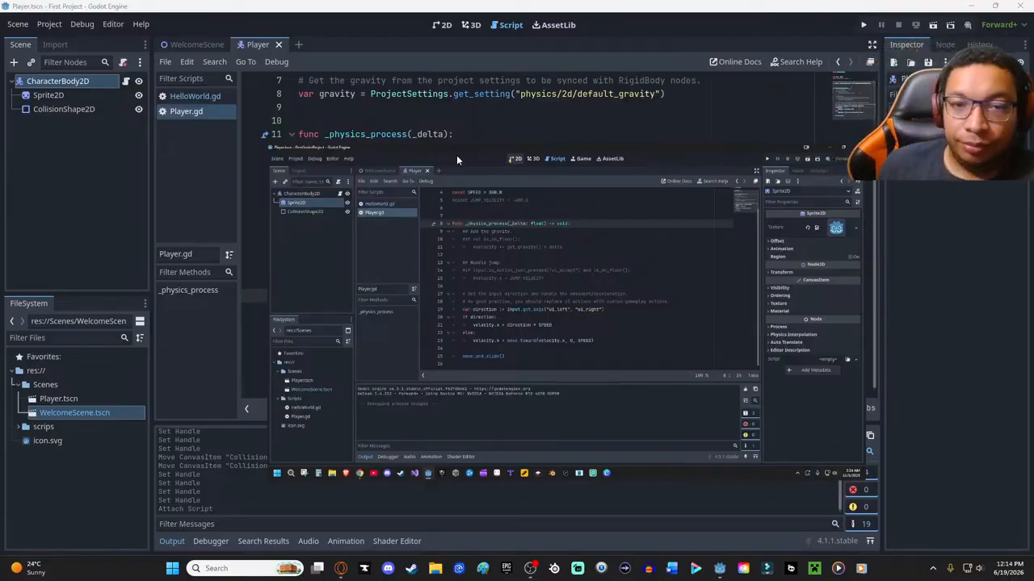
{"action": "left_click", "coordinate": [444, 25]}
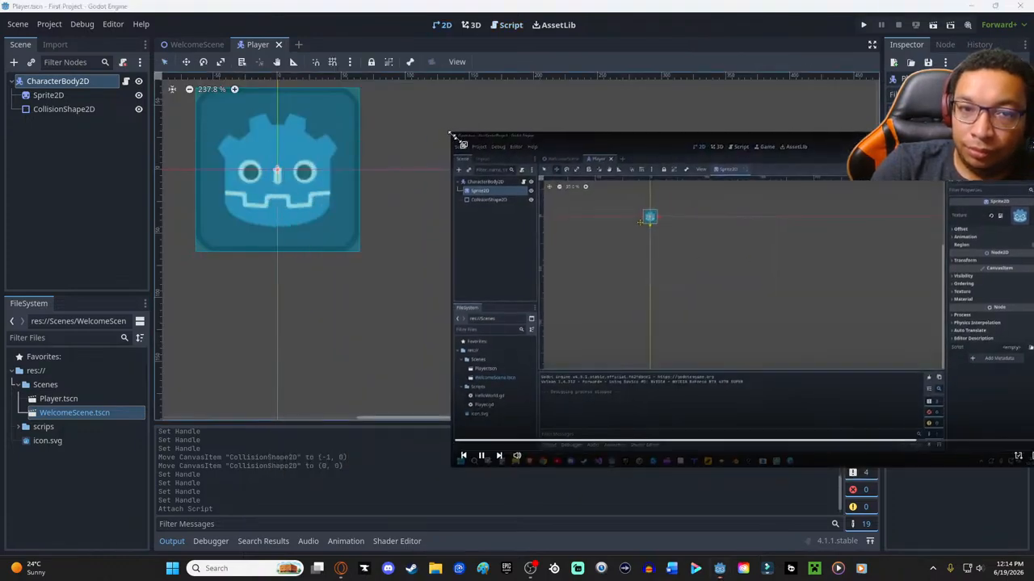
{"action": "left_click_drag", "start_coordinate": [451, 131], "coordinate": [678, 262]}
{"action": "left_click_drag", "start_coordinate": [835, 272], "coordinate": [743, 205]}
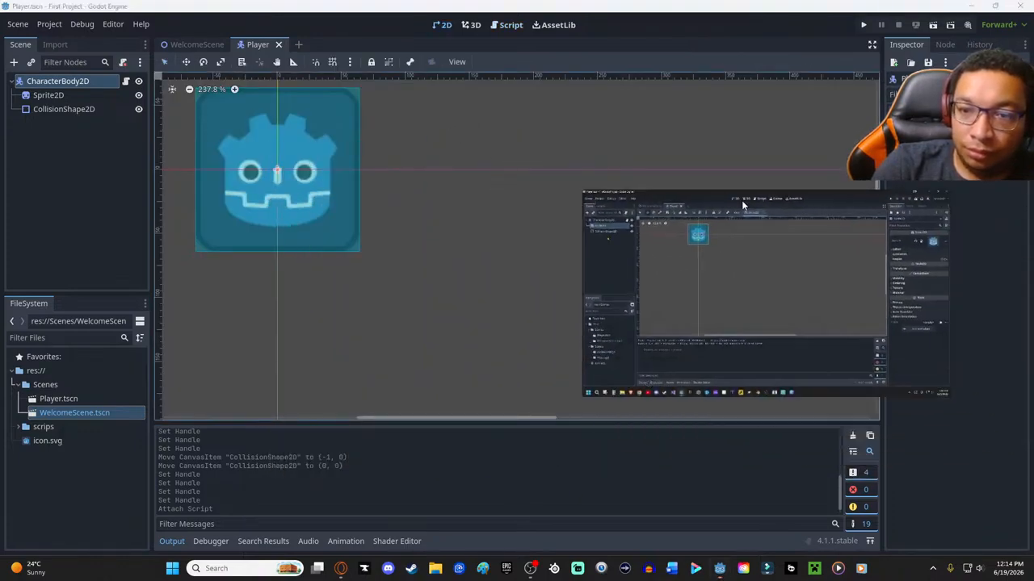
{"action": "left_click_drag", "start_coordinate": [592, 195], "coordinate": [615, 218]}
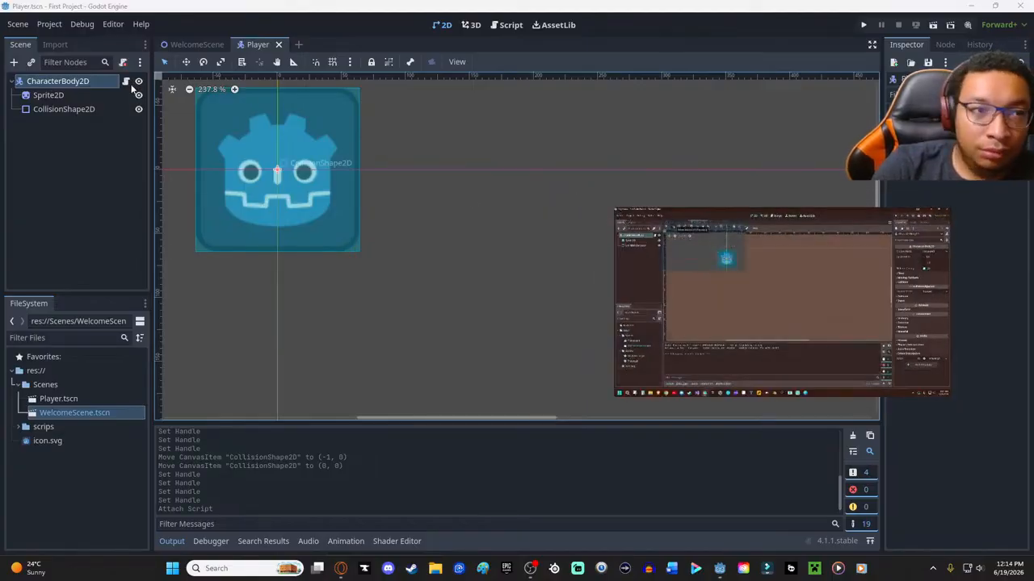
- Try to reposition the player in Move Mode with CollisionShape2D selected, and undo the move
{"action": "left_click", "coordinate": [315, 156]}
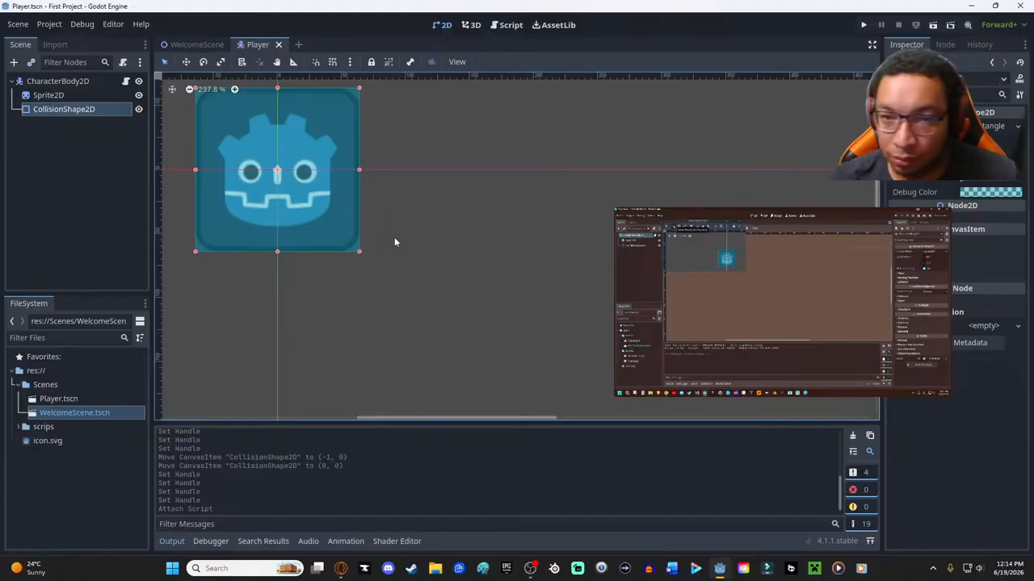
{"action": "scroll", "coordinate": [395, 237], "scroll_direction": "down", "scroll_amount": 2}
{"action": "scroll", "coordinate": [398, 246], "scroll_direction": "up", "scroll_amount": 3}
{"action": "left_click", "coordinate": [185, 62]}
{"action": "mouse_move", "coordinate": [638, 270]}
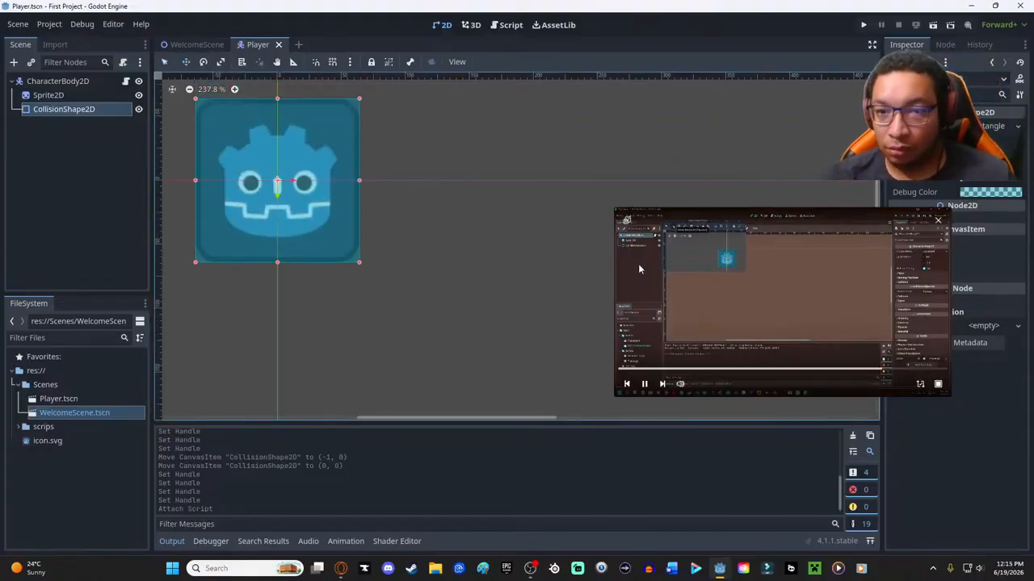
{"action": "left_click_drag", "start_coordinate": [618, 208], "coordinate": [395, 85]}
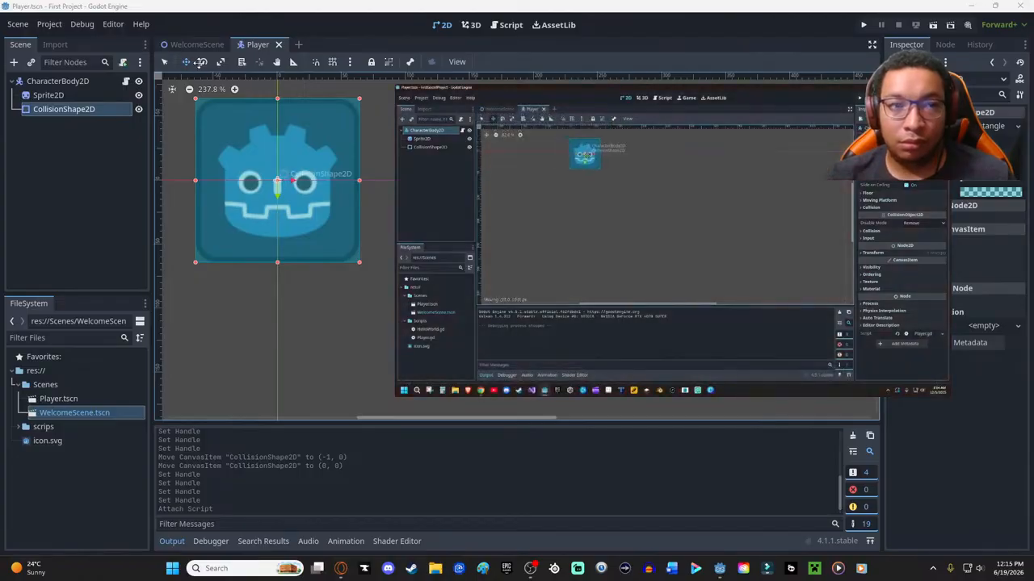
{"action": "left_click_drag", "start_coordinate": [259, 143], "coordinate": [281, 157]}
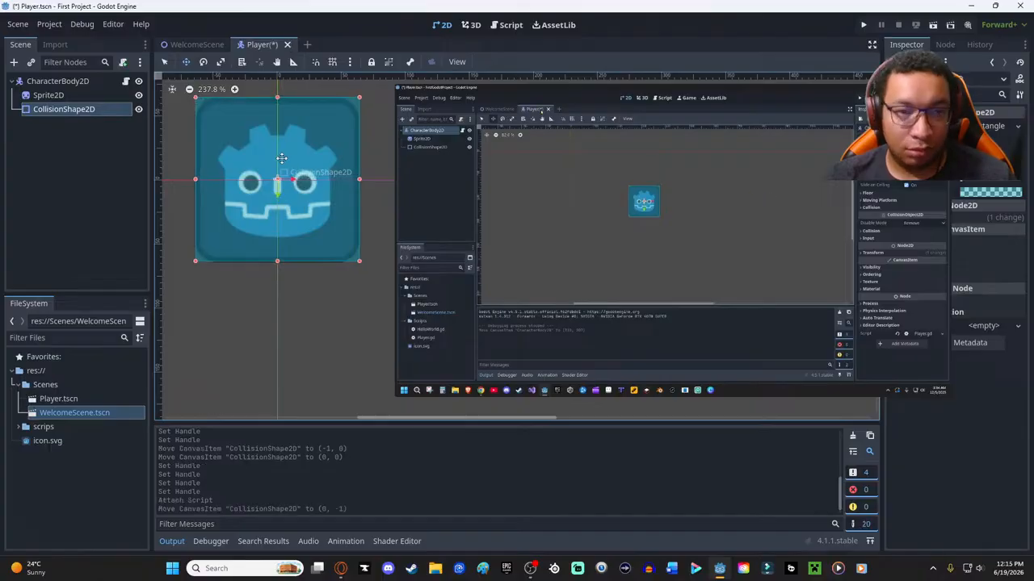
{"action": "key", "text": "ctrl+z"}
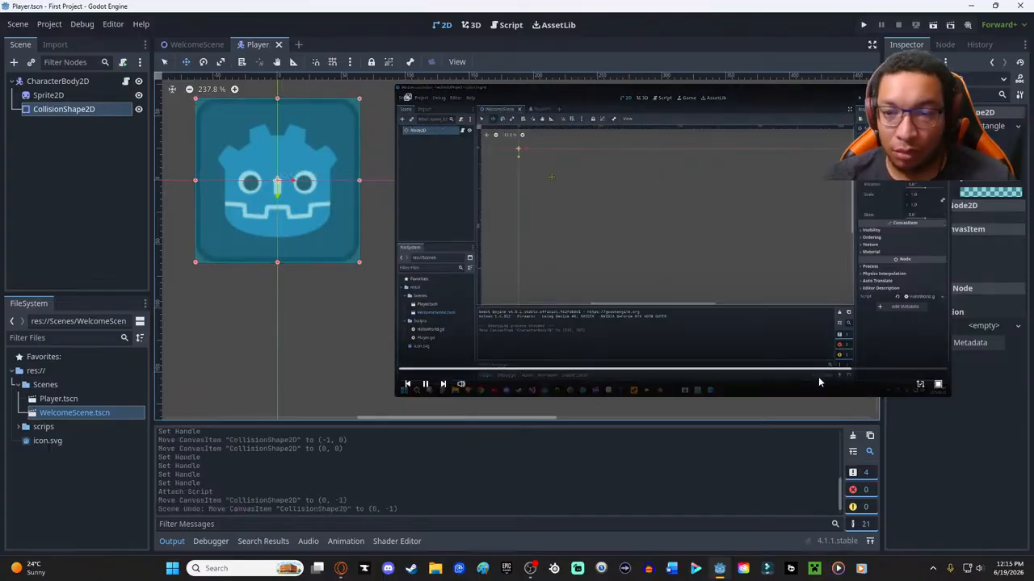
- Replay the tutorial's move demonstration, try again to move CollisionShape2D from its centre, and undo the change
{"action": "left_click", "coordinate": [834, 372]}
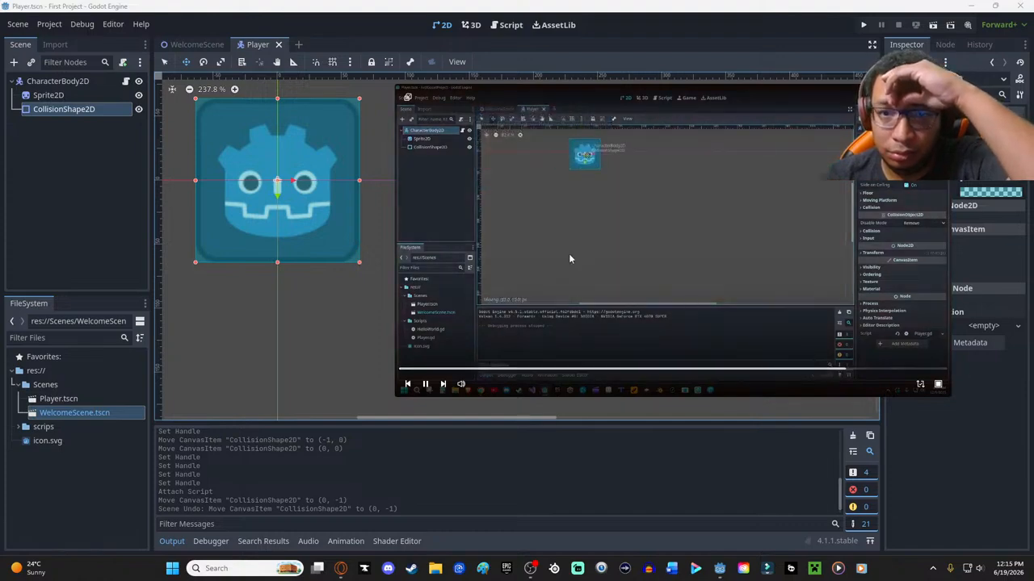
{"action": "mouse_move", "coordinate": [278, 183]}
{"action": "left_mouse_down"}
{"action": "mouse_move", "coordinate": [340, 268]}
{"action": "mouse_move", "coordinate": [277, 183]}
{"action": "left_mouse_up"}
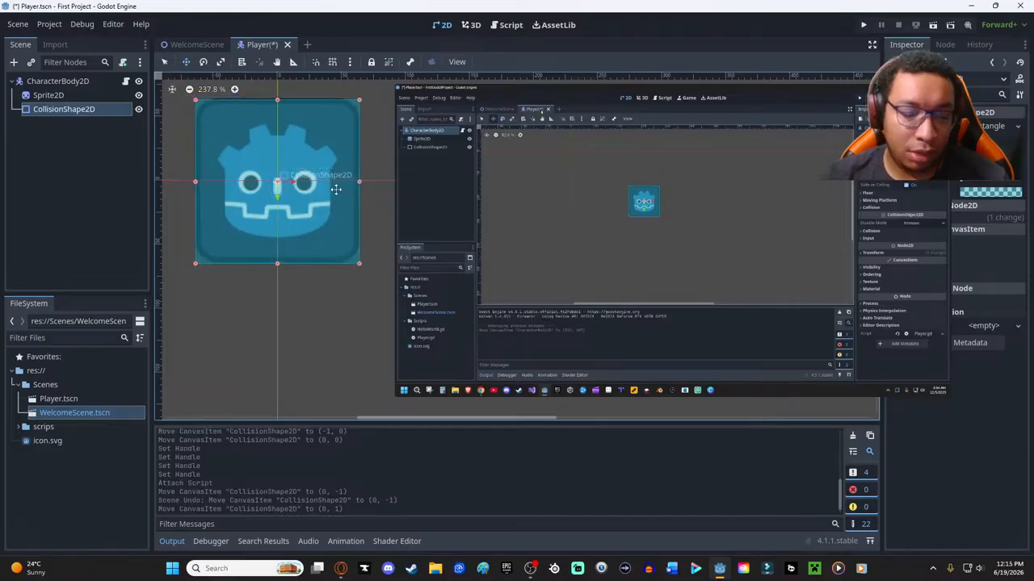
{"action": "key", "text": "ctrl+z"}
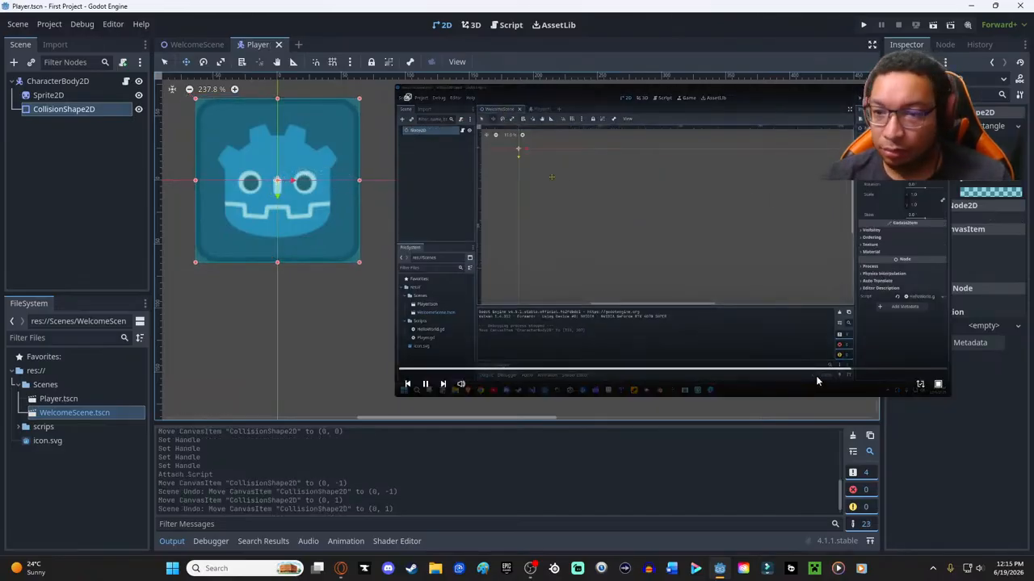
- Rewind and enlarge the tutorial video to examine which node is selected before the player is moved
{"action": "left_click", "coordinate": [819, 370]}
{"action": "left_click", "coordinate": [814, 370]}
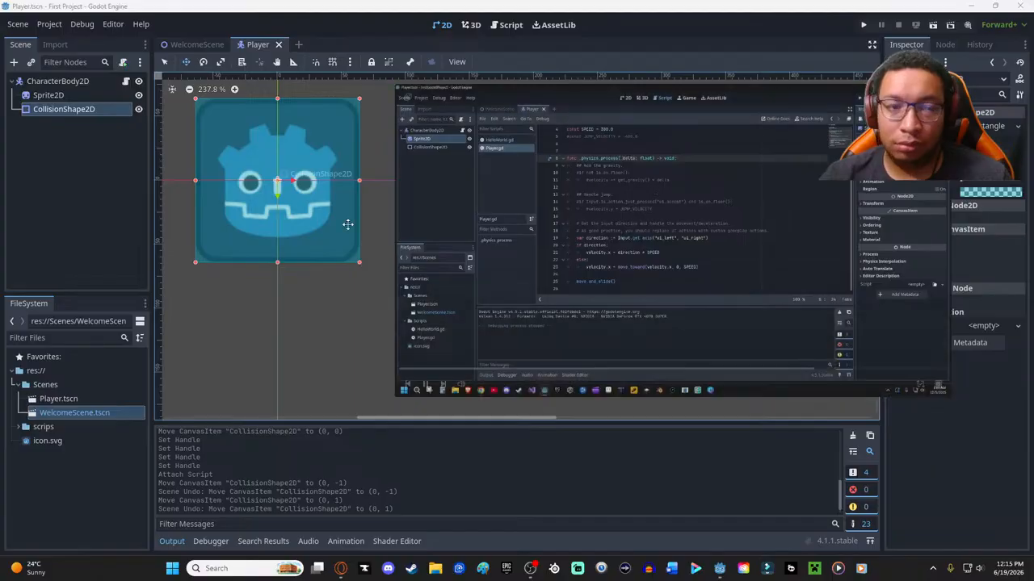
{"action": "mouse_move", "coordinate": [496, 234]}
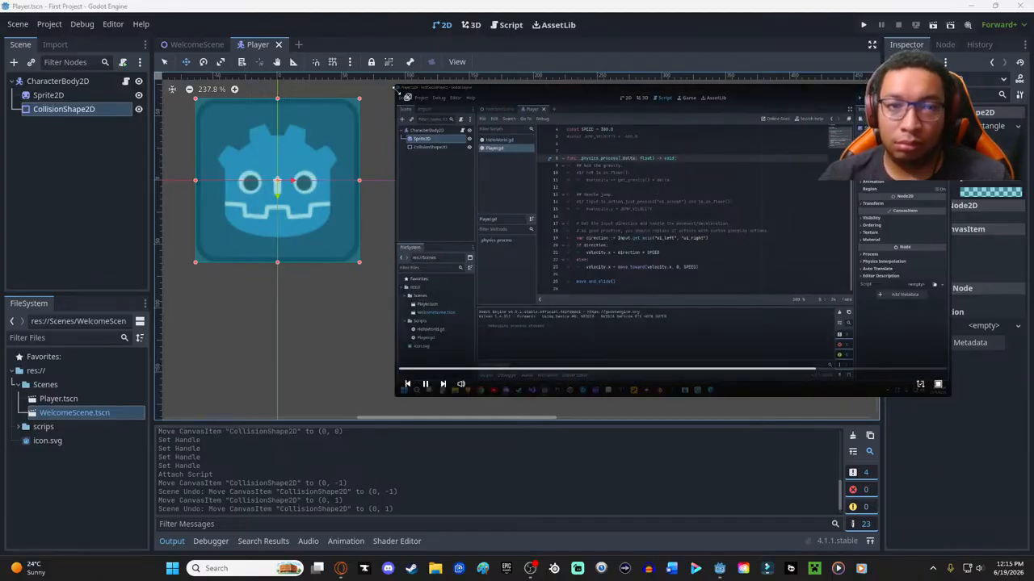
{"action": "left_click_drag", "start_coordinate": [396, 86], "coordinate": [157, 73]}
{"action": "left_click_drag", "start_coordinate": [478, 77], "coordinate": [432, 162]}
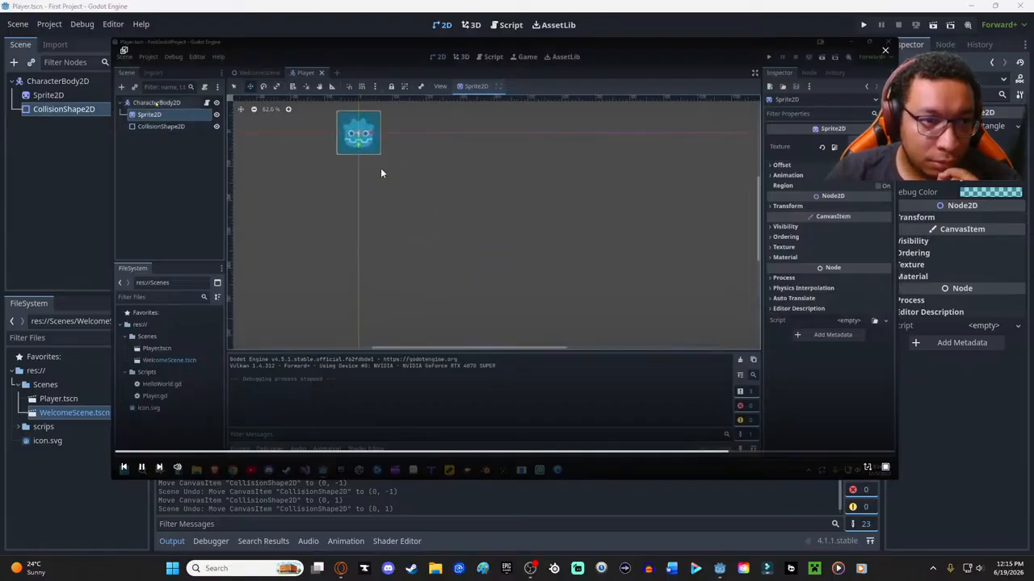
- Select the CharacterBody2D root node and move the whole player to about (75, 71) with Move Mode
{"action": "left_click", "coordinate": [65, 82]}
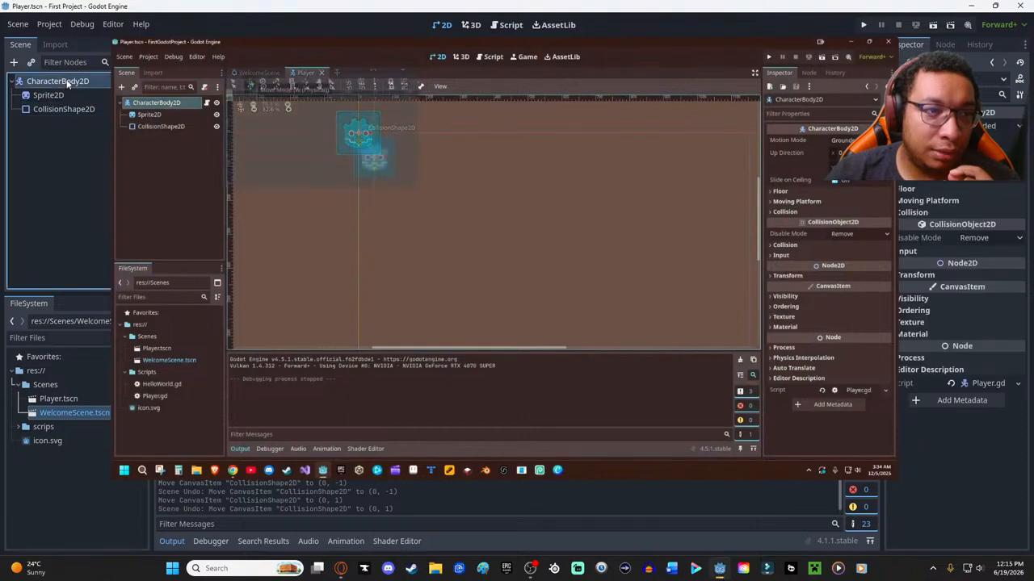
{"action": "left_click_drag", "start_coordinate": [272, 47], "coordinate": [529, 159]}
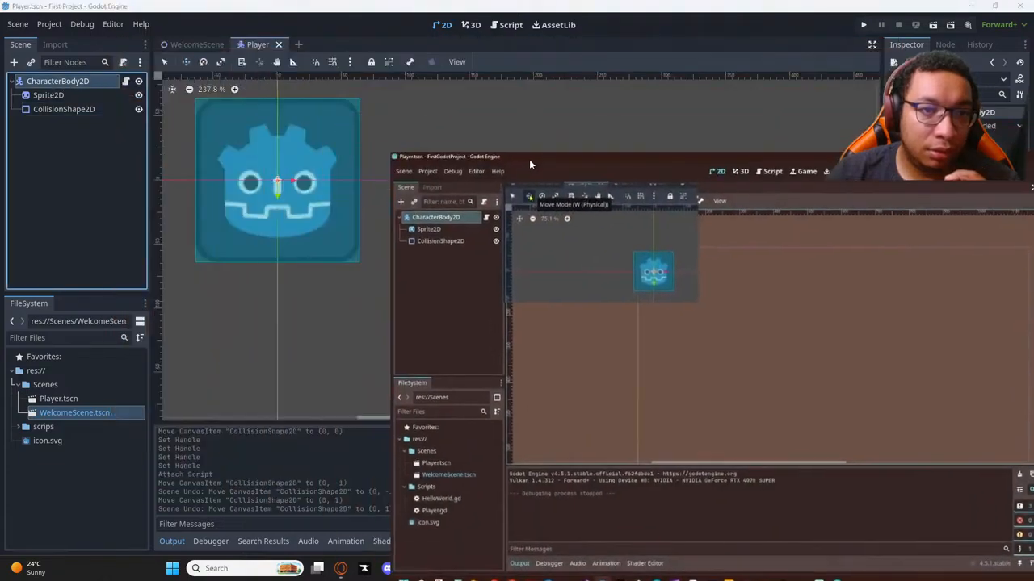
{"action": "left_click", "coordinate": [185, 63]}
{"action": "left_click_drag", "start_coordinate": [295, 144], "coordinate": [295, 141]}
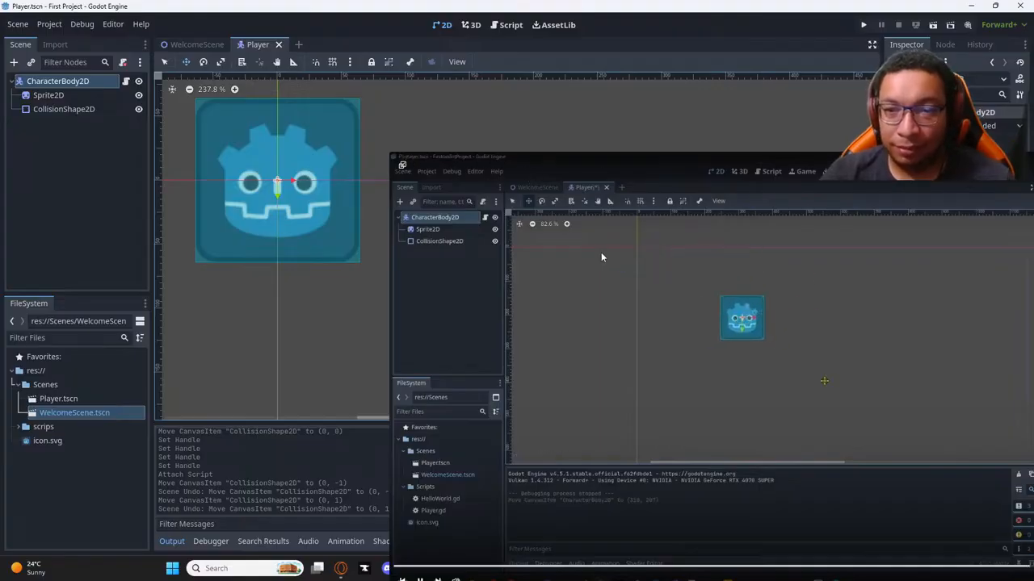
{"action": "scroll", "coordinate": [304, 234], "scroll_direction": "down", "scroll_amount": 1}
{"action": "scroll", "coordinate": [304, 234], "scroll_direction": "up", "scroll_amount": 2}
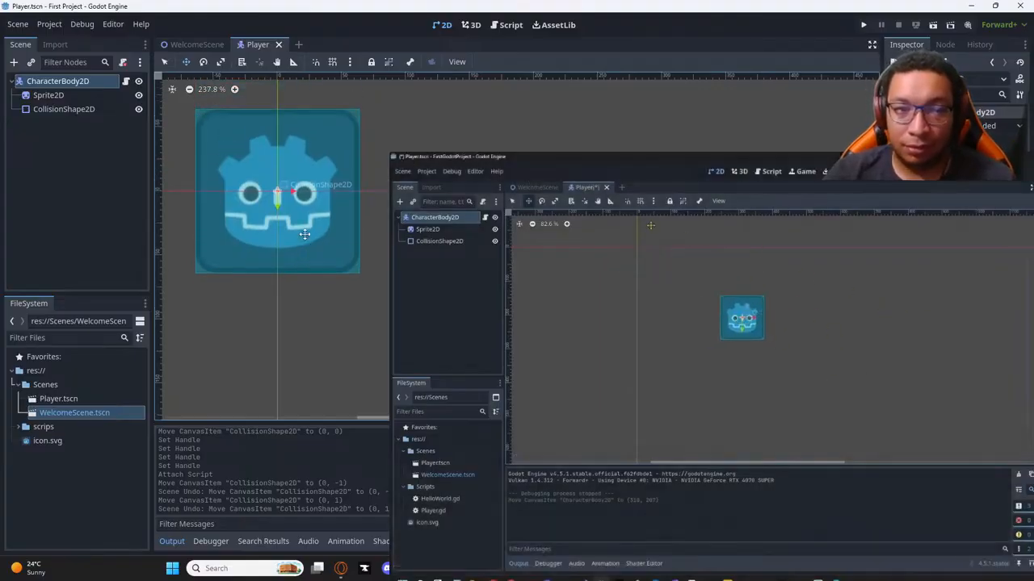
{"action": "left_click_drag", "start_coordinate": [270, 185], "coordinate": [367, 278]}
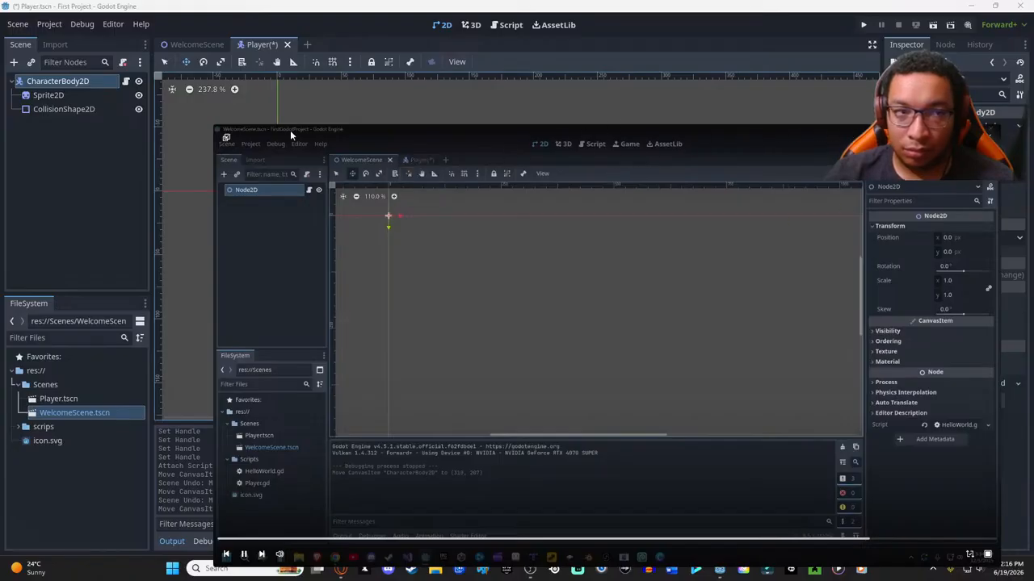
- View the WelcomeScene scene briefly, return to the Player scene, and run the current scene
{"action": "left_click", "coordinate": [197, 45]}
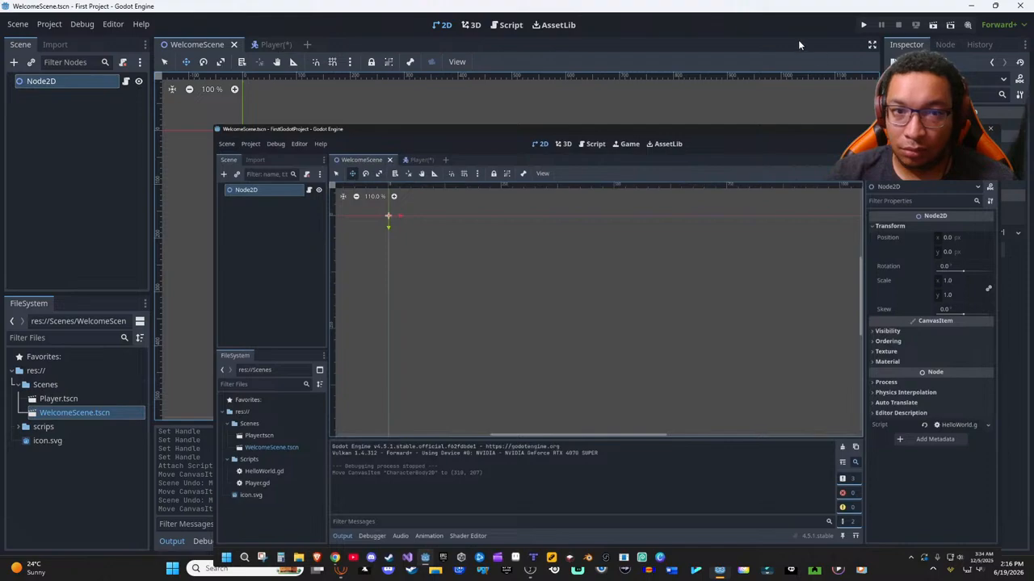
{"action": "left_click", "coordinate": [275, 45]}
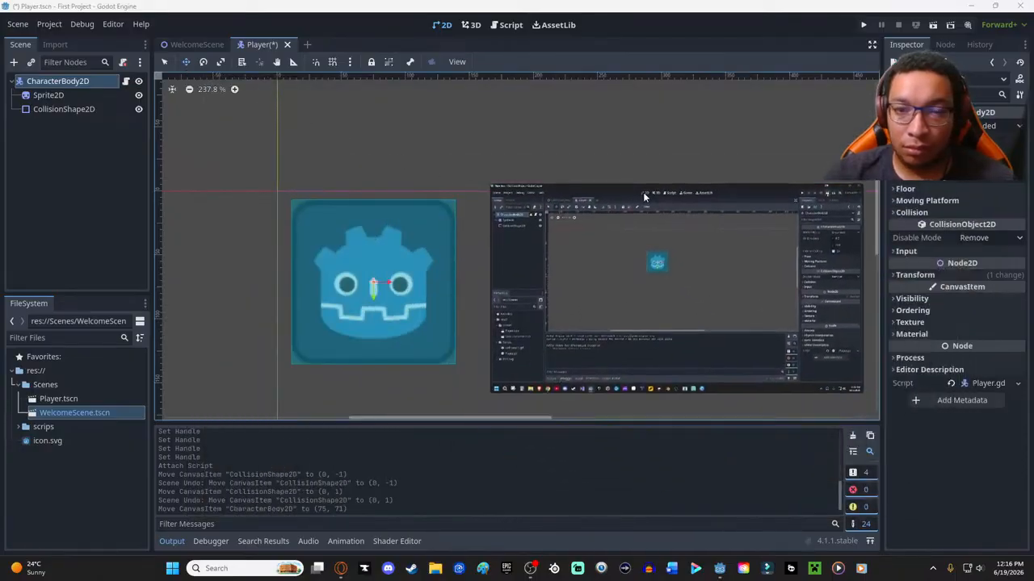
{"action": "left_click", "coordinate": [933, 26]}
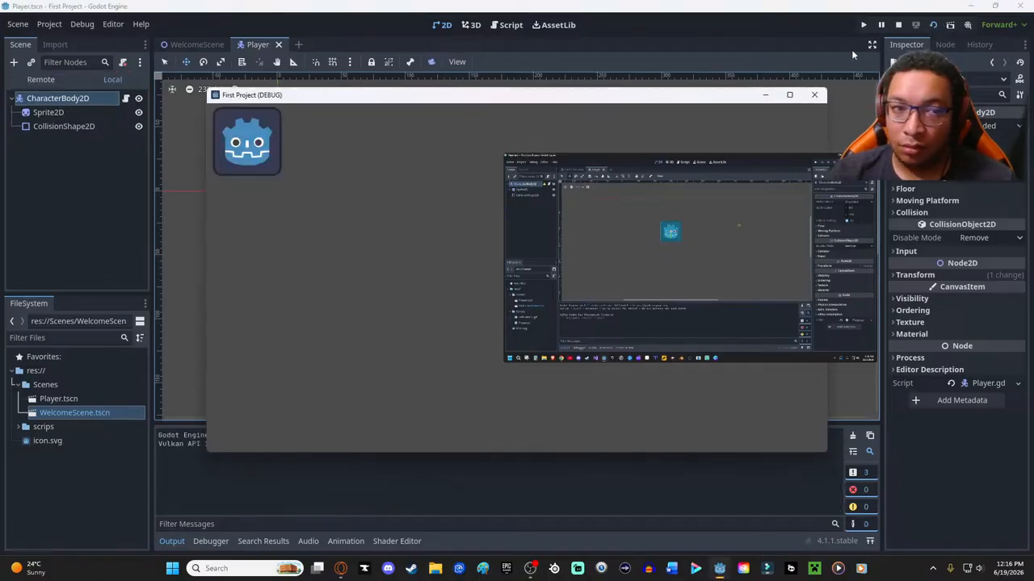
- Test the player's movement in the running game by steering it repeatedly right and left
{"action": "key", "text": "Right"}
{"action": "key", "text": "Left"}
{"action": "key", "text": "Right"}
{"action": "key", "text": "Right"}
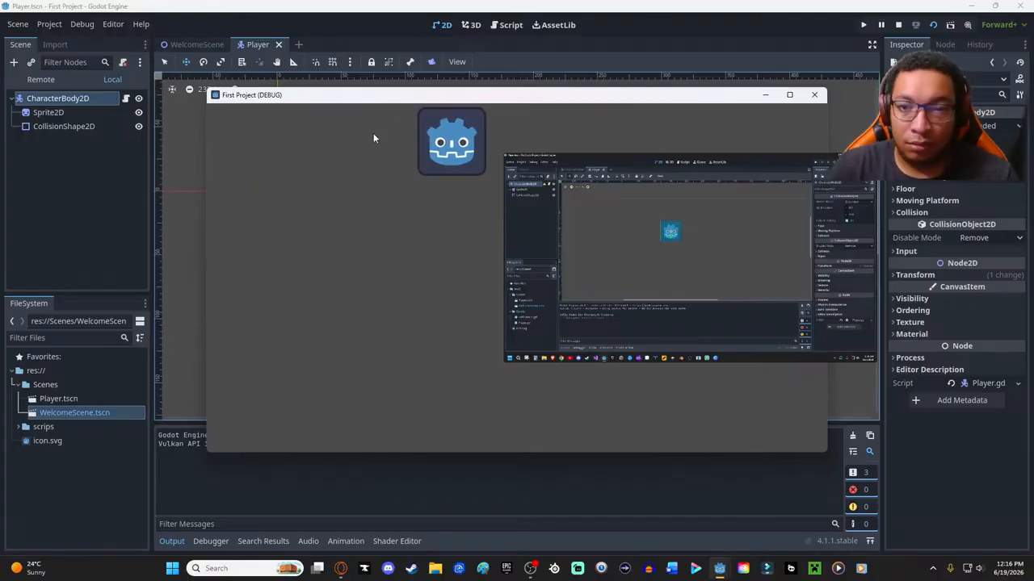
{"action": "key", "text": "Left"}
{"action": "key", "text": "Left"}
{"action": "key", "text": "Right"}
{"action": "key", "text": "Right"}
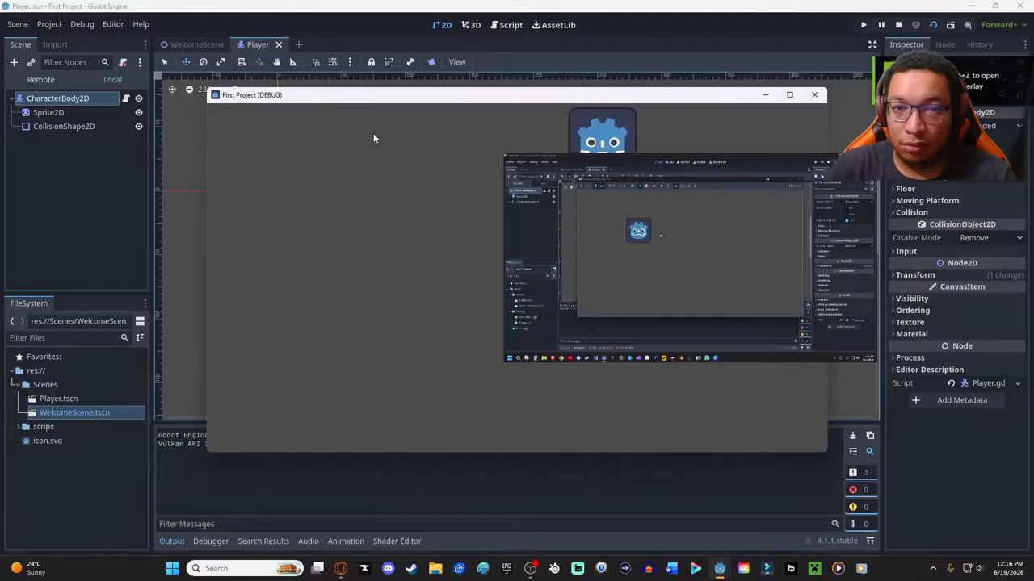
{"action": "key", "text": "Left"}
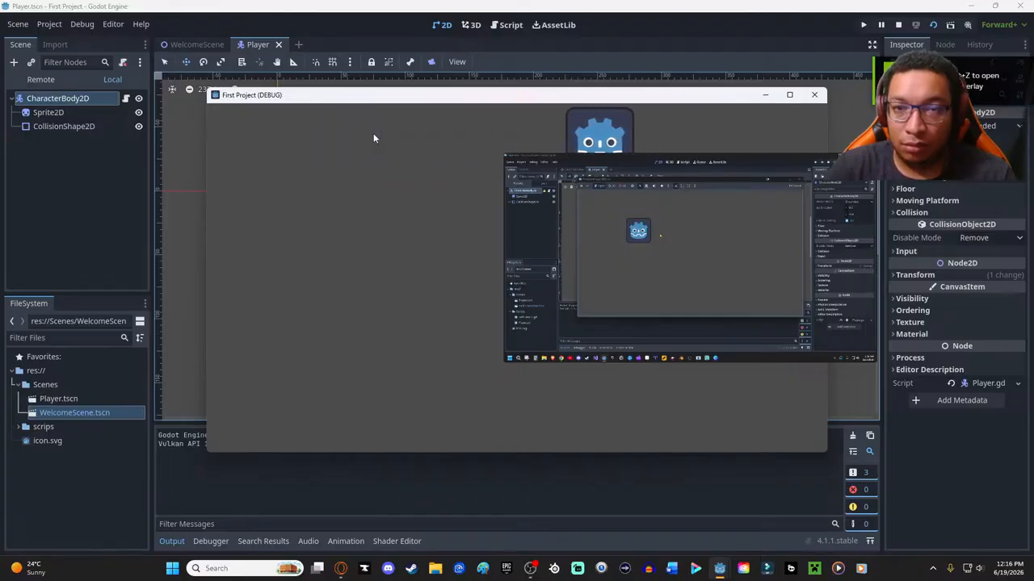
{"action": "key", "text": "Left"}
{"action": "key", "text": "Right"}
{"action": "key", "text": "Left"}
{"action": "key", "text": "Right"}
{"action": "key", "text": "Right"}
{"action": "key", "text": "Left"}
{"action": "key", "text": "Right"}
{"action": "key", "text": "Left"}
{"action": "key", "text": "Right"}
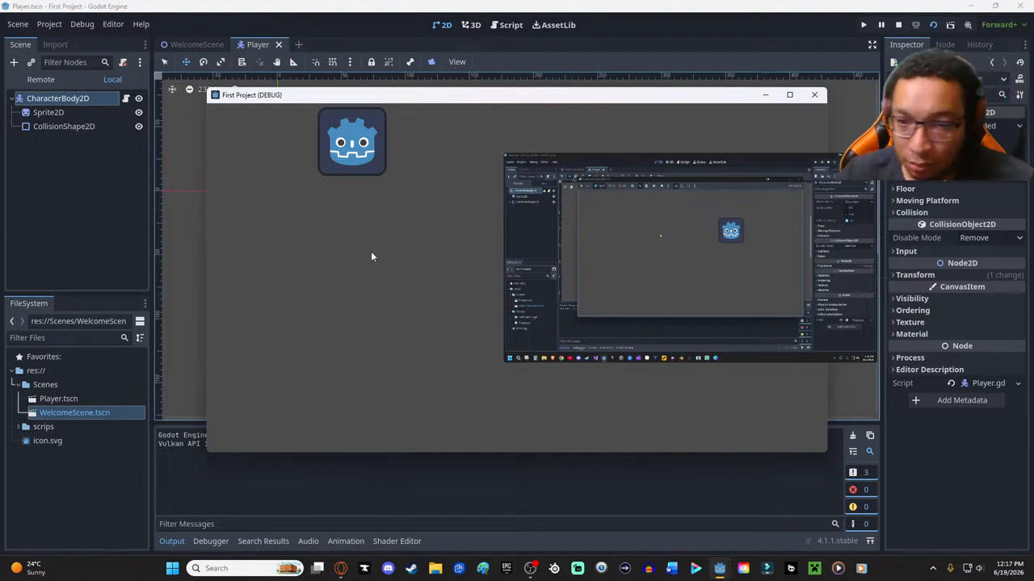
- Pause the tutorial video and close the running First Project debug window
{"action": "mouse_move", "coordinate": [648, 319]}
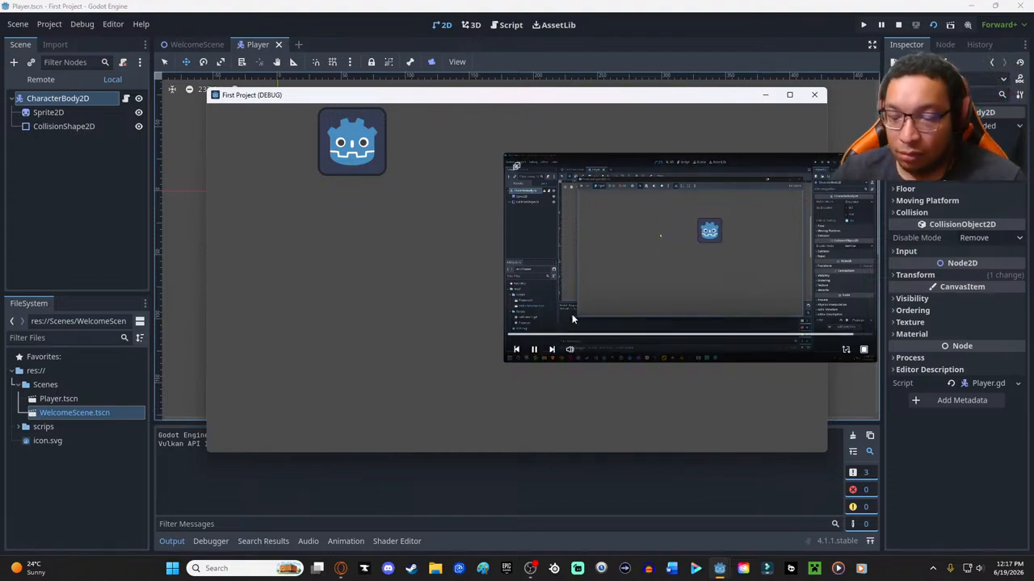
{"action": "left_click", "coordinate": [534, 350]}
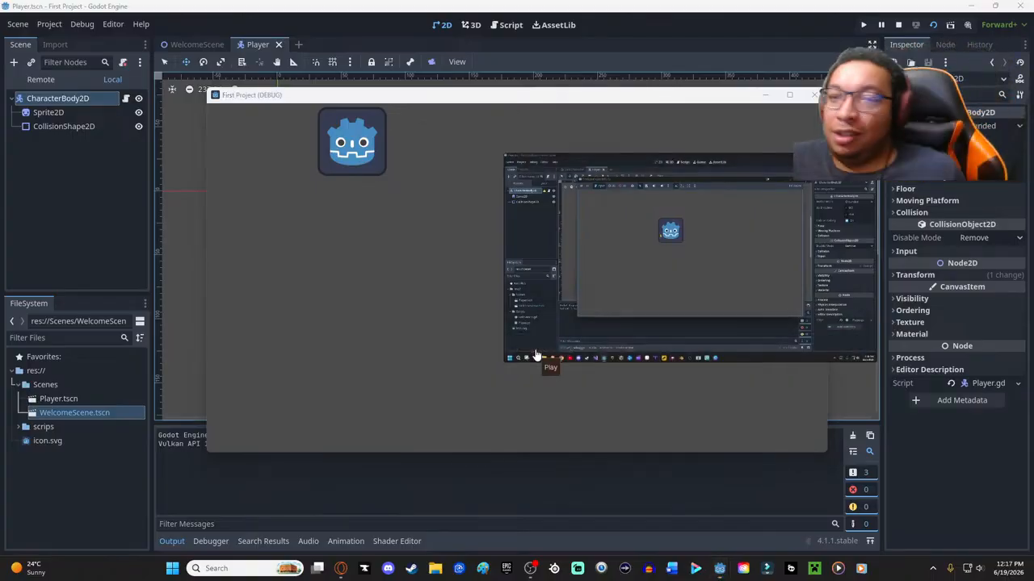
{"action": "left_click", "coordinate": [813, 94]}
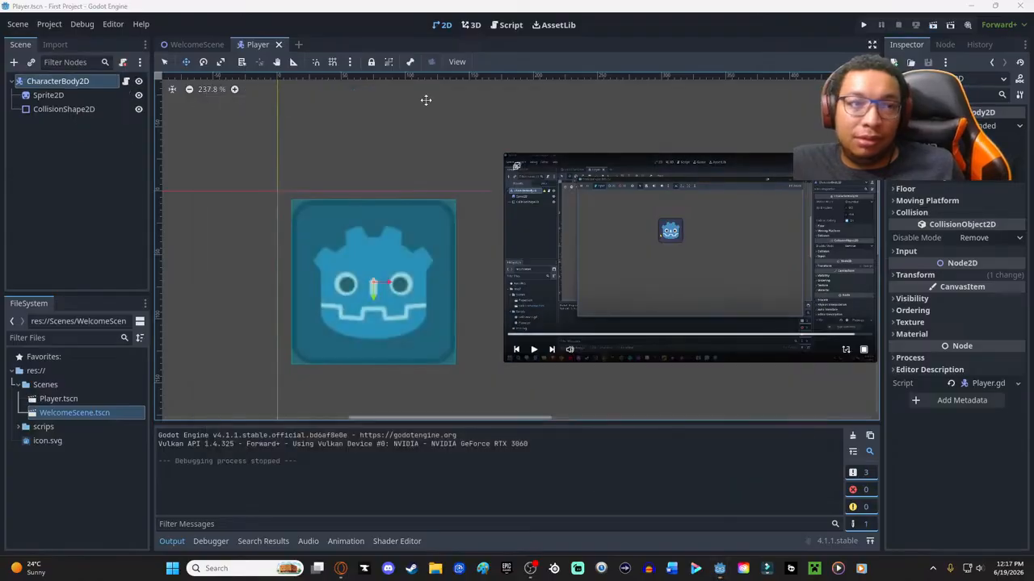
- Skip the floating tutorial player to the next video in the series
{"action": "left_click", "coordinate": [16, 24]}
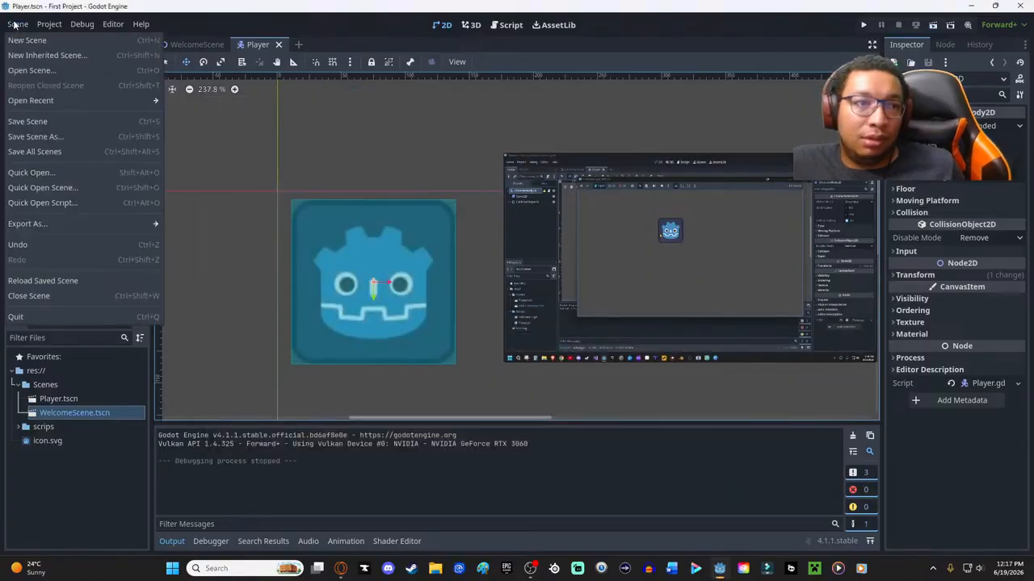
{"action": "left_click", "coordinate": [351, 170]}
{"action": "mouse_move", "coordinate": [678, 248]}
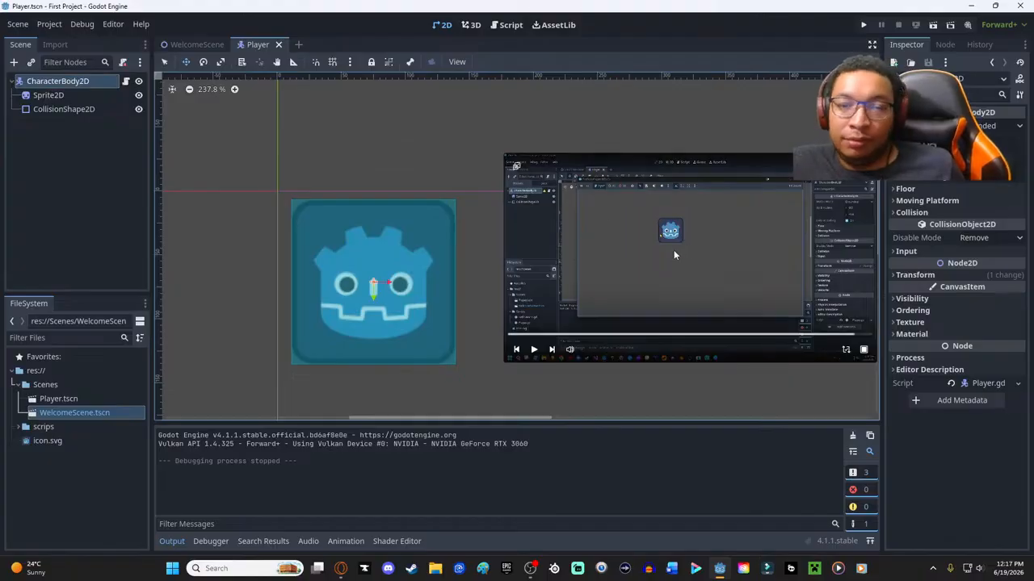
{"action": "left_click", "coordinate": [551, 350]}
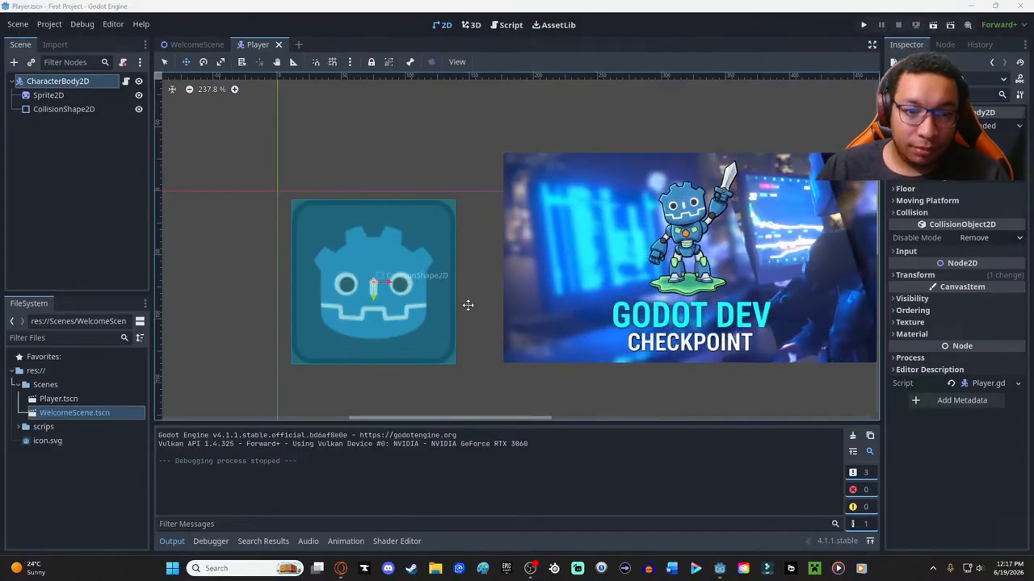
{"action": "scroll", "coordinate": [399, 197], "scroll_direction": "down", "scroll_amount": 1}
{"action": "scroll", "coordinate": [398, 196], "scroll_direction": "down", "scroll_amount": 1}
{"action": "scroll", "coordinate": [398, 196], "scroll_direction": "down", "scroll_amount": 1, "text": "ctrl"}
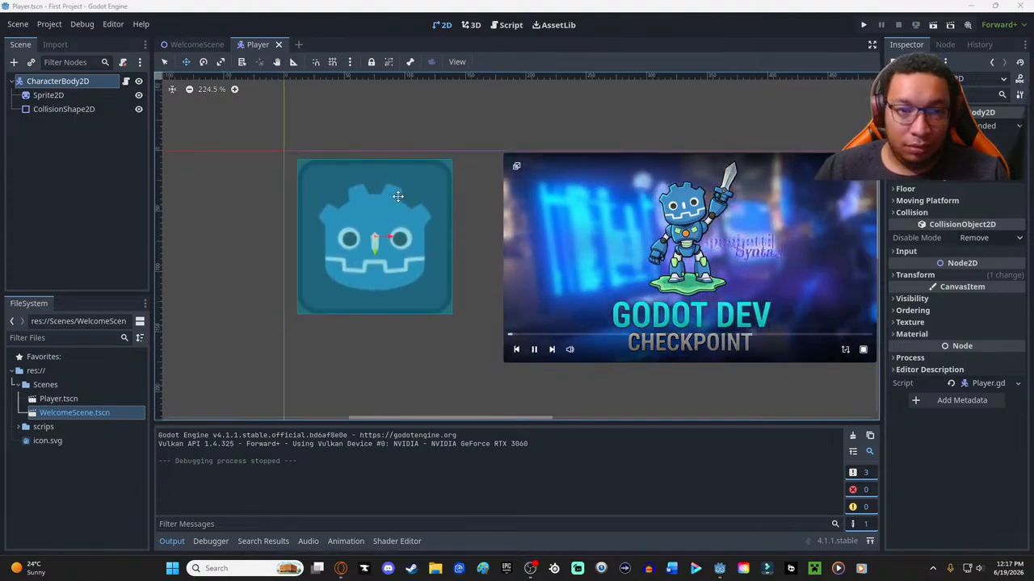
{"action": "scroll", "coordinate": [398, 196], "scroll_direction": "down", "scroll_amount": 4, "text": "ctrl"}
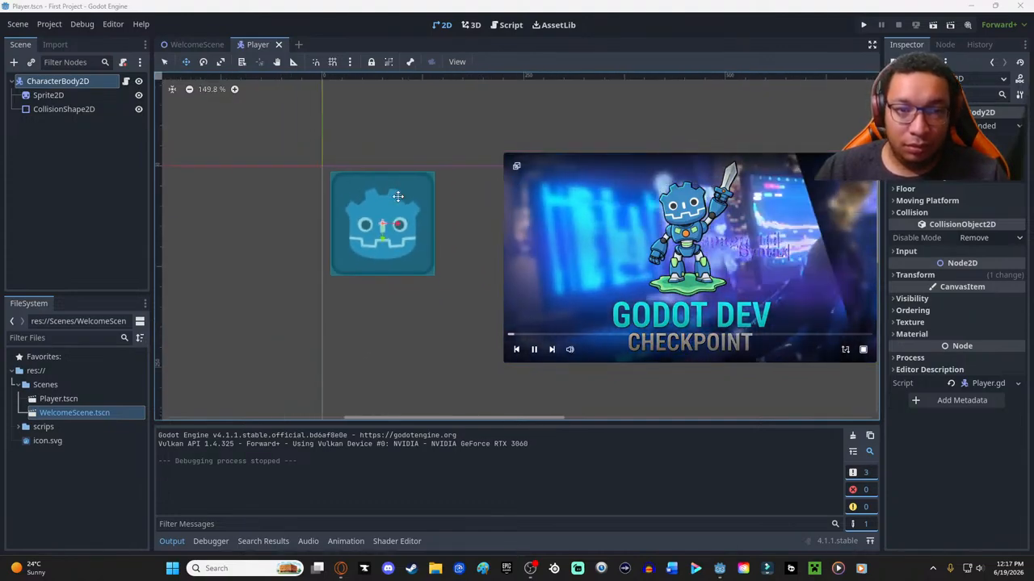
{"action": "scroll", "coordinate": [398, 196], "scroll_direction": "down", "scroll_amount": 3, "text": "ctrl"}
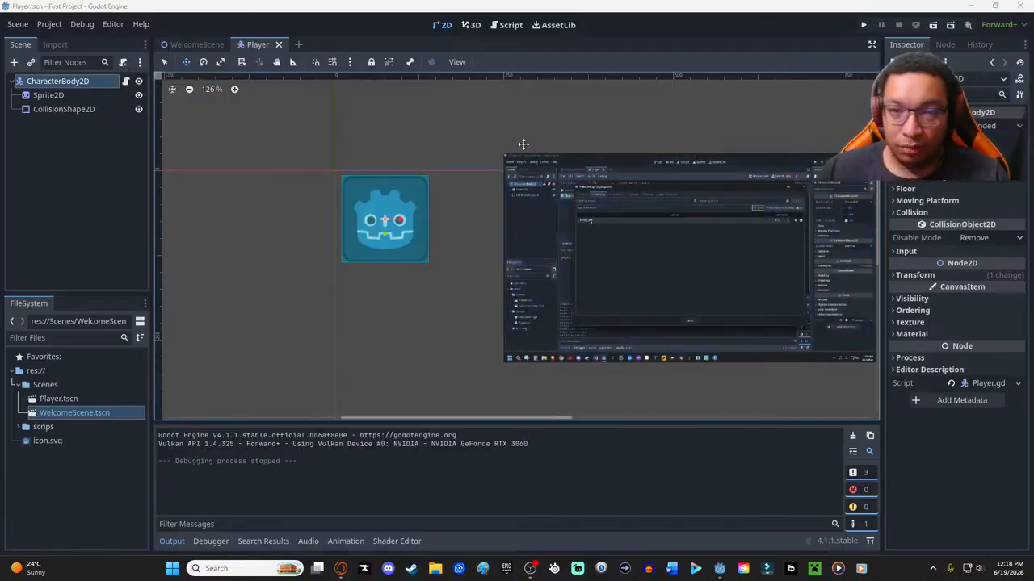
- Enlarge and reposition the floating tutorial player, and bring up the Player.gd code in the script editor
{"action": "mouse_move", "coordinate": [433, 135]}
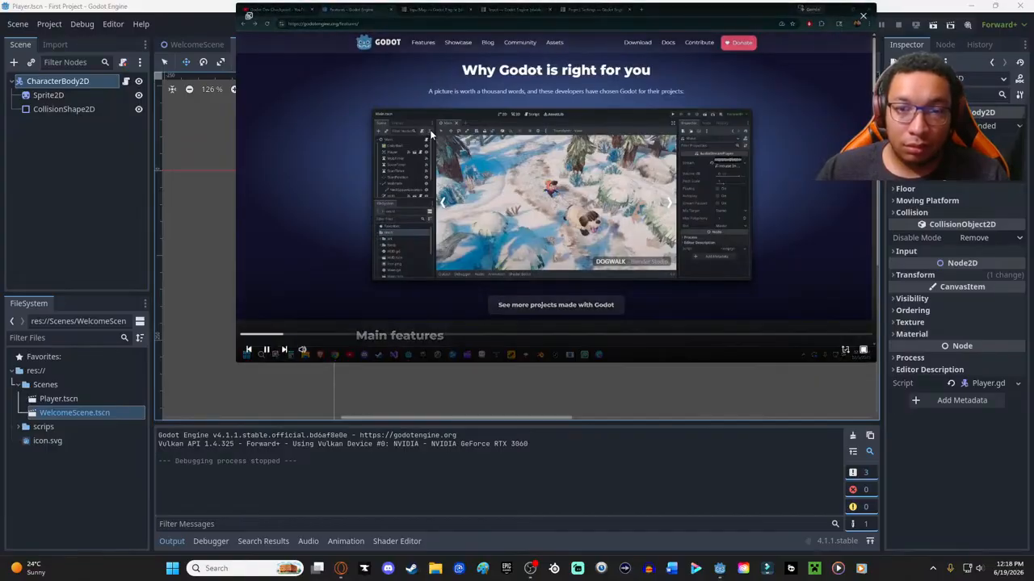
{"action": "left_click_drag", "start_coordinate": [373, 12], "coordinate": [303, 71]}
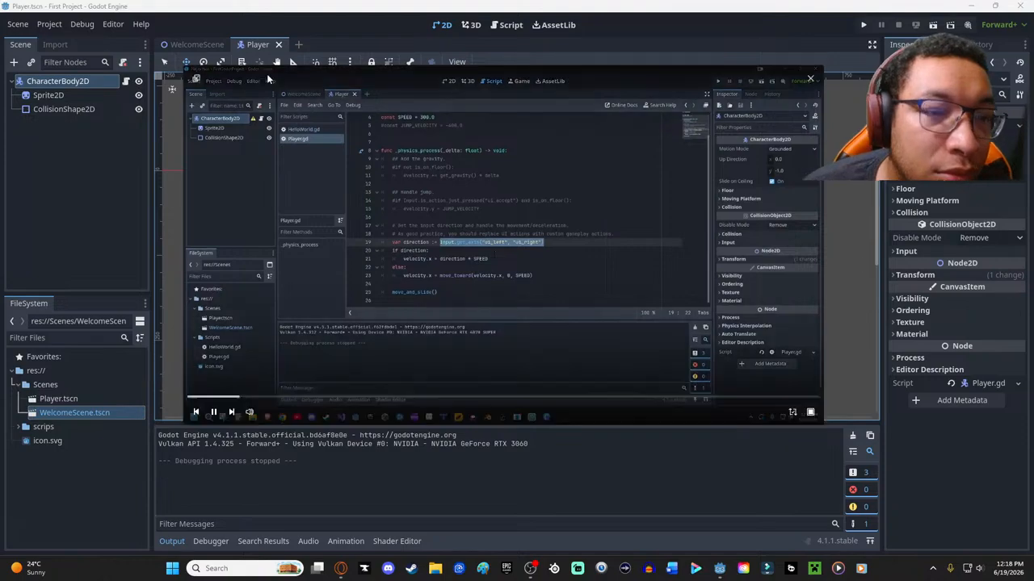
{"action": "left_click_drag", "start_coordinate": [285, 74], "coordinate": [383, 109]}
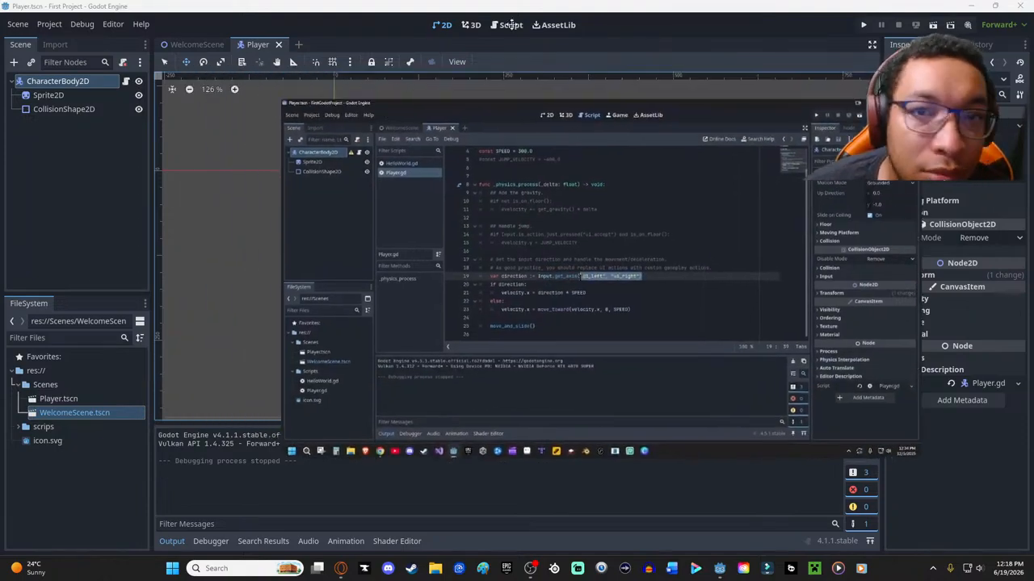
{"action": "left_click", "coordinate": [506, 27]}
- Resize and reposition the floating tutorial player beside the Player.gd code so both can be read together
{"action": "left_click_drag", "start_coordinate": [469, 114], "coordinate": [595, 88]}
{"action": "left_click_drag", "start_coordinate": [410, 71], "coordinate": [628, 207]}
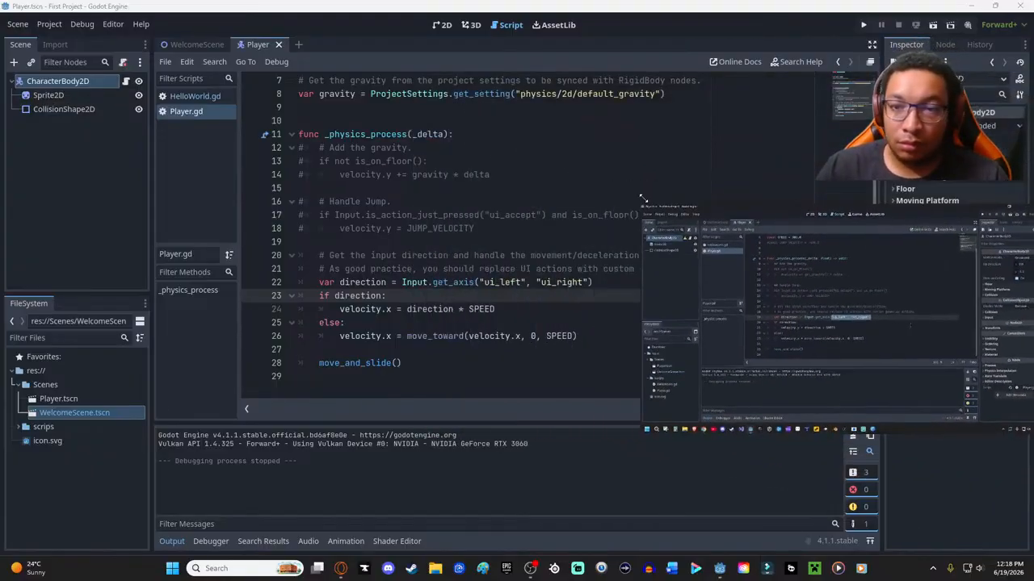
{"action": "left_click_drag", "start_coordinate": [801, 220], "coordinate": [782, 91]}
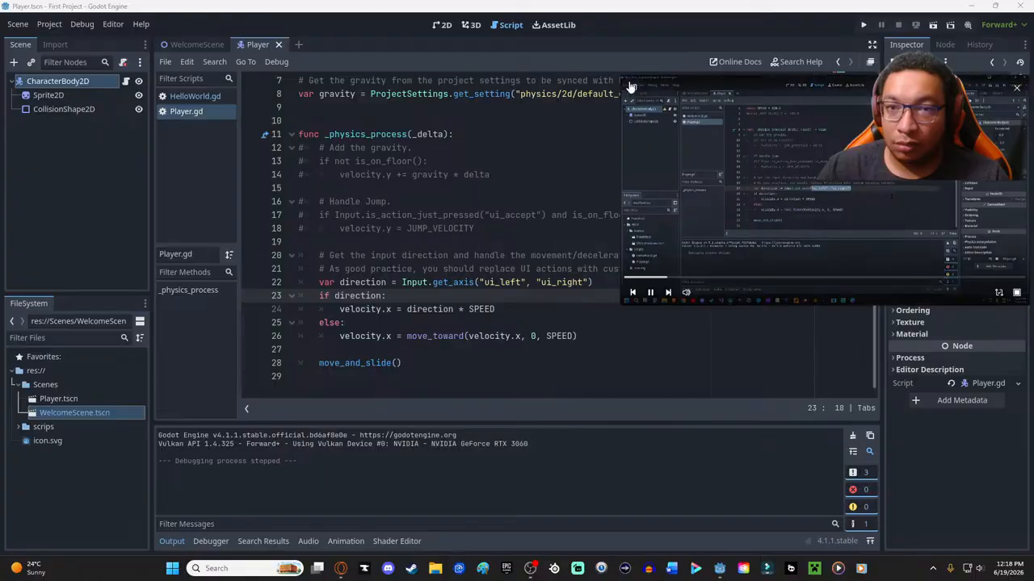
{"action": "left_click_drag", "start_coordinate": [621, 79], "coordinate": [688, 114]}
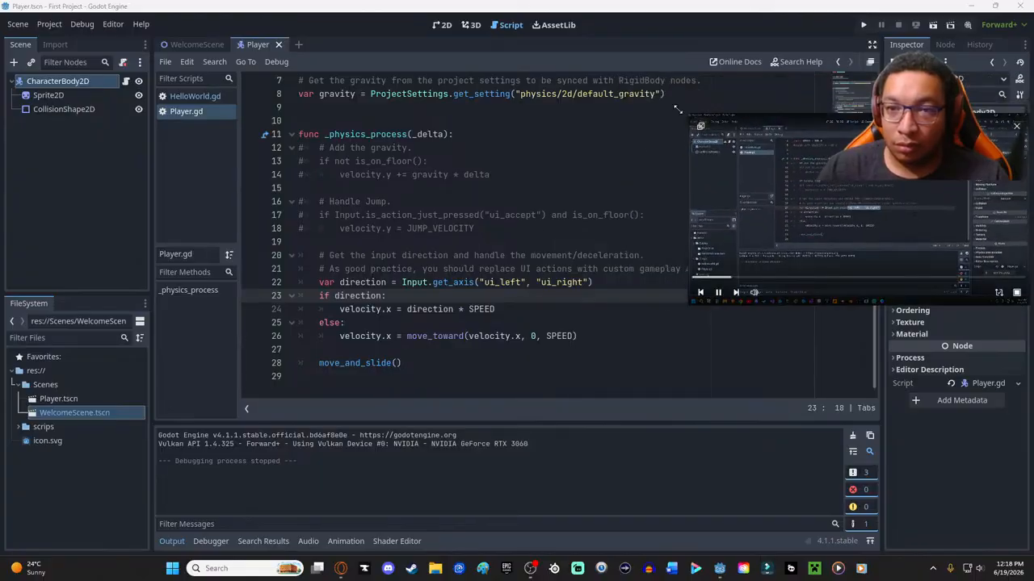
{"action": "left_click_drag", "start_coordinate": [689, 114], "coordinate": [508, 14]}
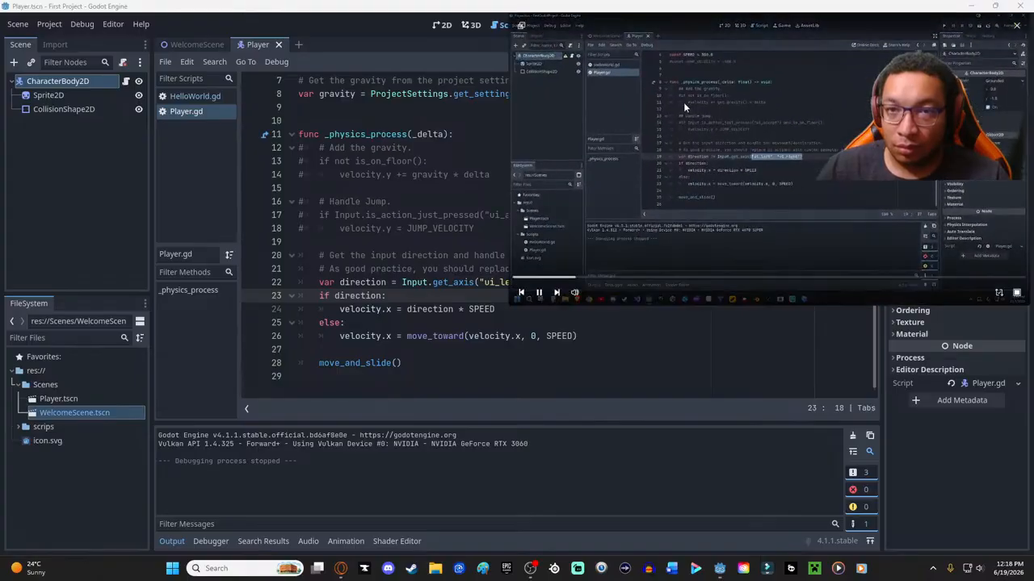
{"action": "left_click_drag", "start_coordinate": [630, 27], "coordinate": [794, 134]}
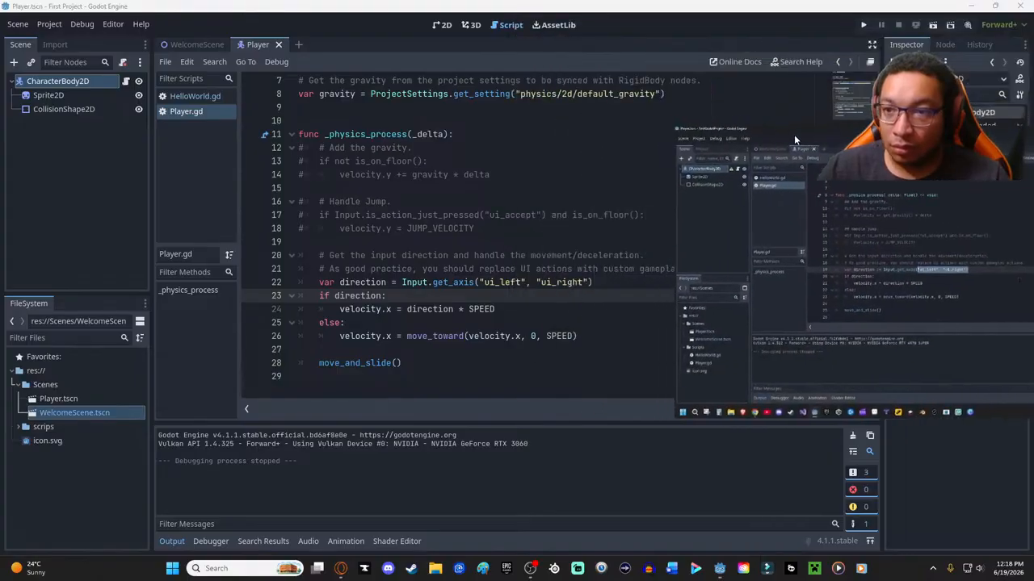
{"action": "left_click_drag", "start_coordinate": [675, 120], "coordinate": [570, 65]}
{"action": "left_click_drag", "start_coordinate": [761, 95], "coordinate": [711, 87]}
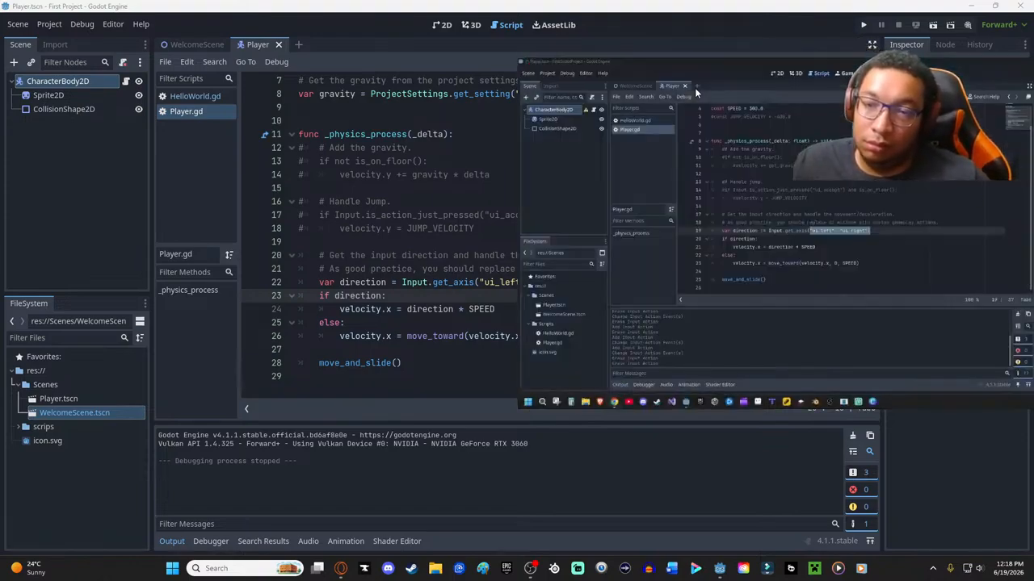
{"action": "left_click_drag", "start_coordinate": [567, 64], "coordinate": [659, 94]}
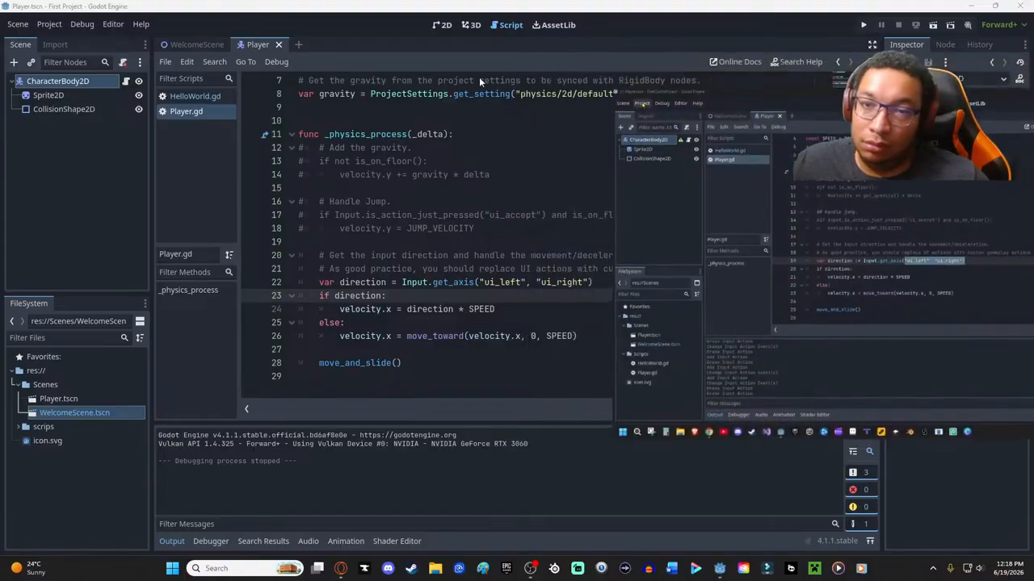
- Open the project settings' Input Map and place the dialog clear of the tutorial player
{"action": "left_click", "coordinate": [44, 25]}
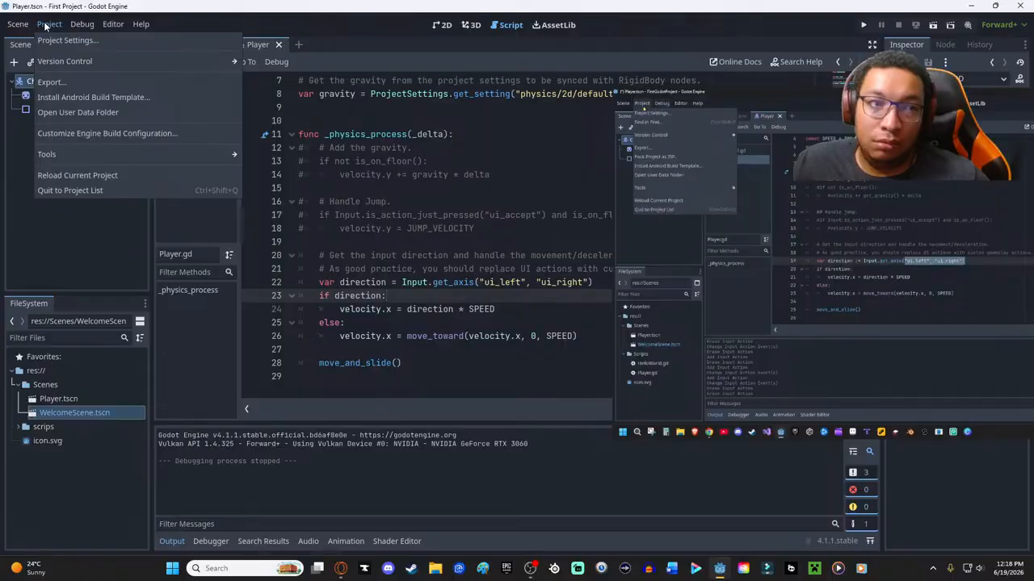
{"action": "left_click", "coordinate": [65, 40]}
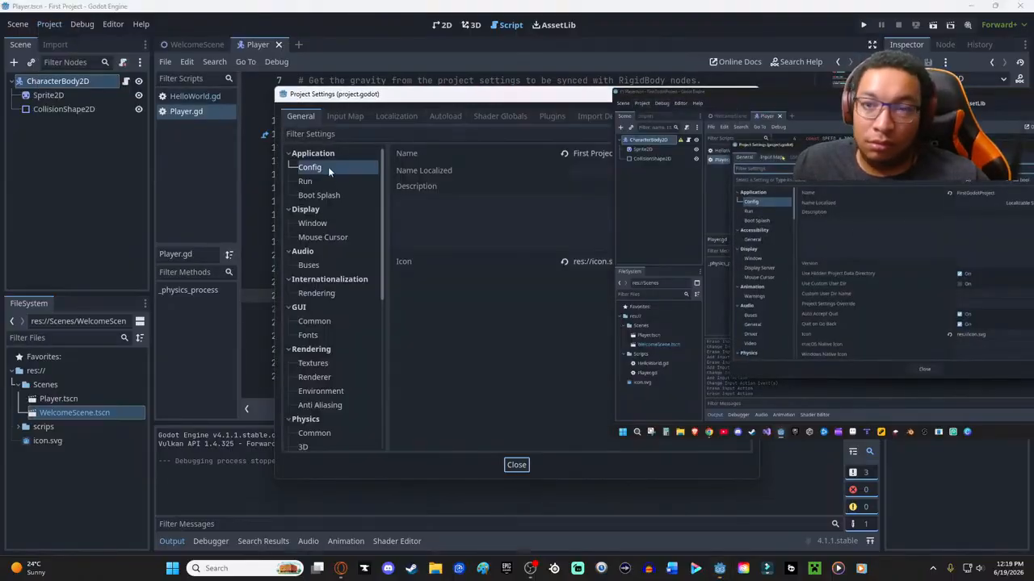
{"action": "left_click_drag", "start_coordinate": [515, 97], "coordinate": [326, 68]}
{"action": "left_click", "coordinate": [153, 87]}
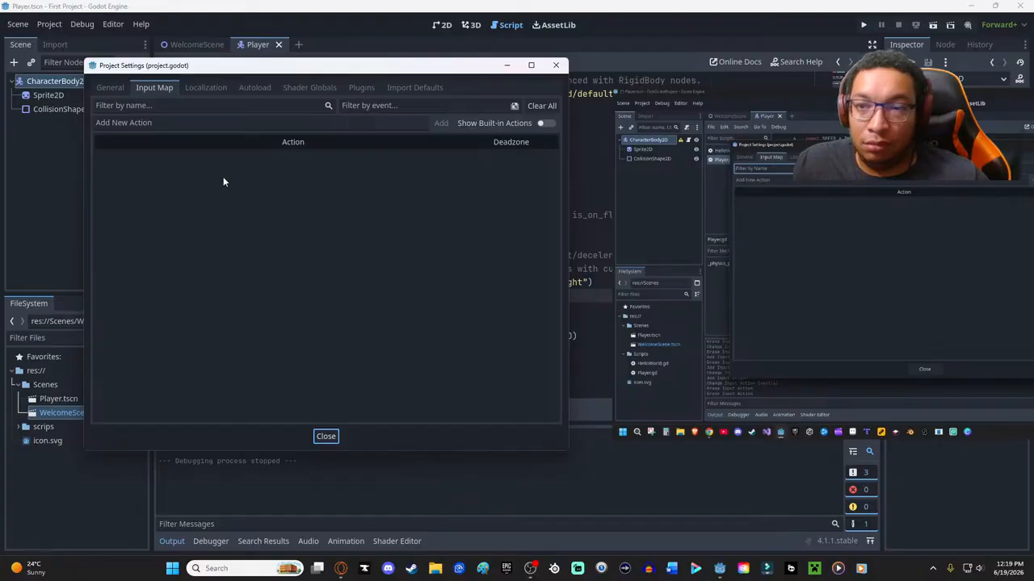
- Reposition the tutorial player below the Input Map options and briefly show the built-in actions before hiding them again
{"action": "mouse_move", "coordinate": [712, 155]}
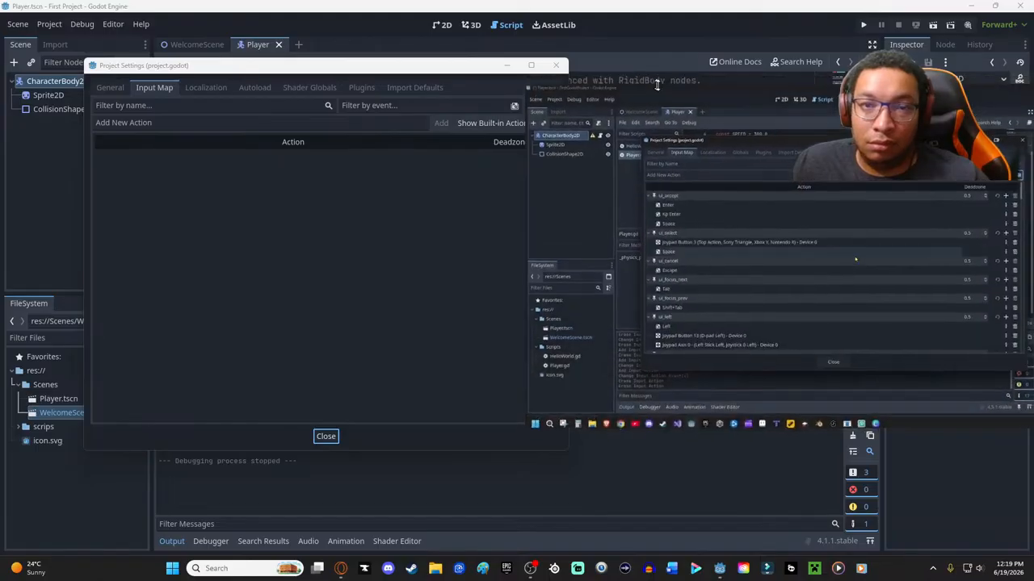
{"action": "left_click_drag", "start_coordinate": [565, 133], "coordinate": [623, 214]}
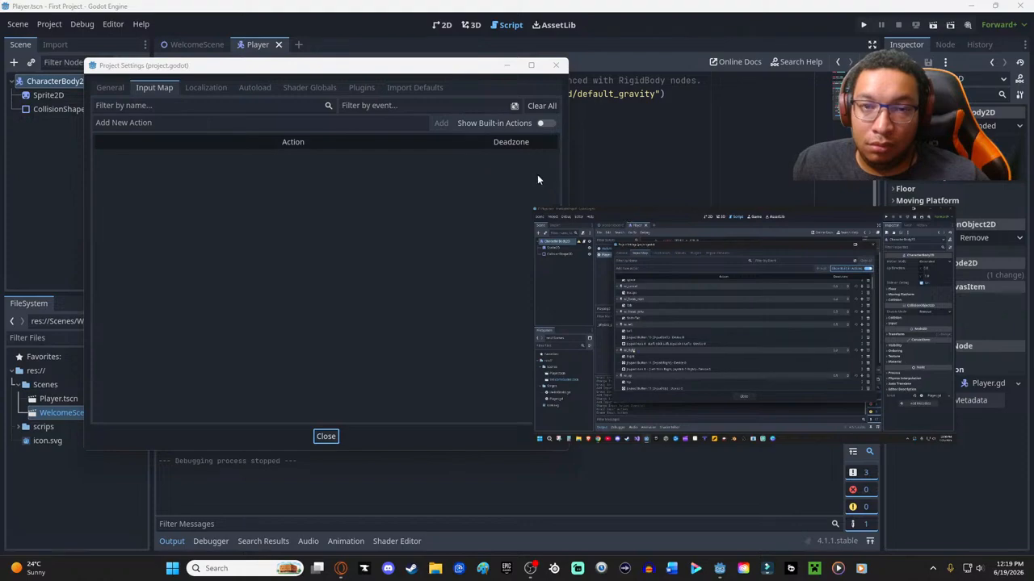
{"action": "left_click", "coordinate": [550, 123]}
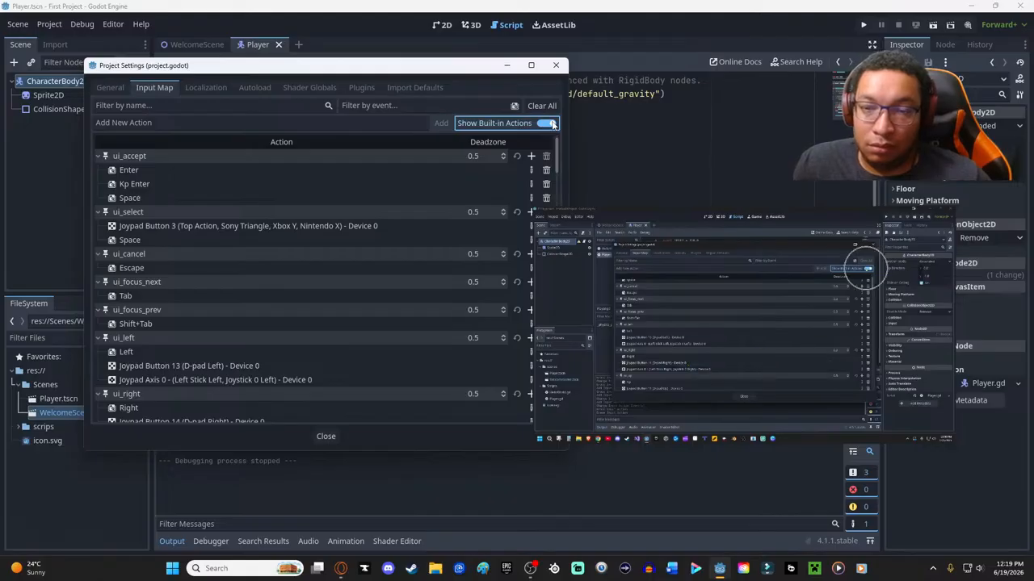
{"action": "left_click", "coordinate": [549, 123]}
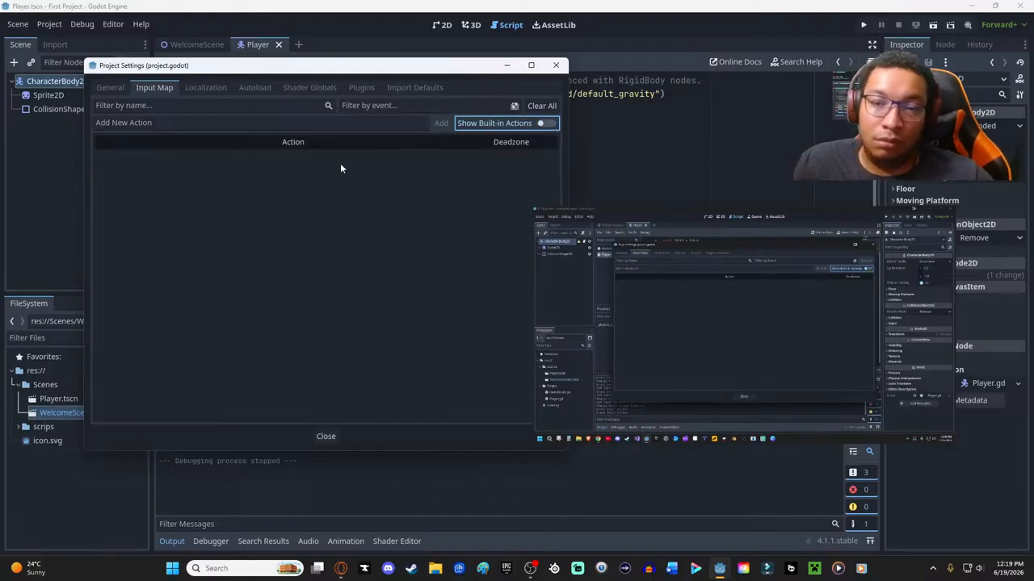
- Add a new input action named Move_Left to the Input Map
{"action": "left_click", "coordinate": [150, 123]}
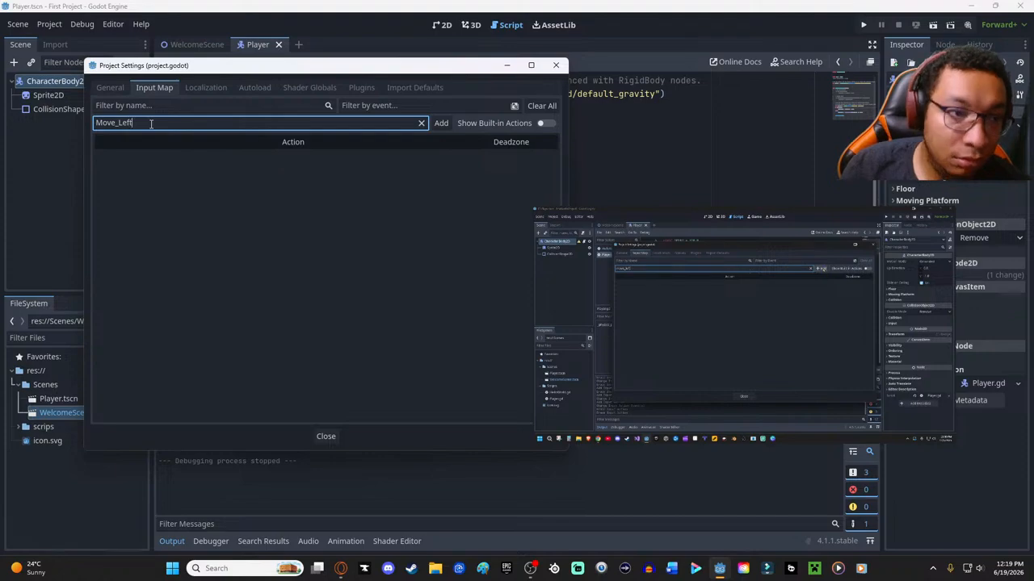
{"action": "key", "text": "Return"}
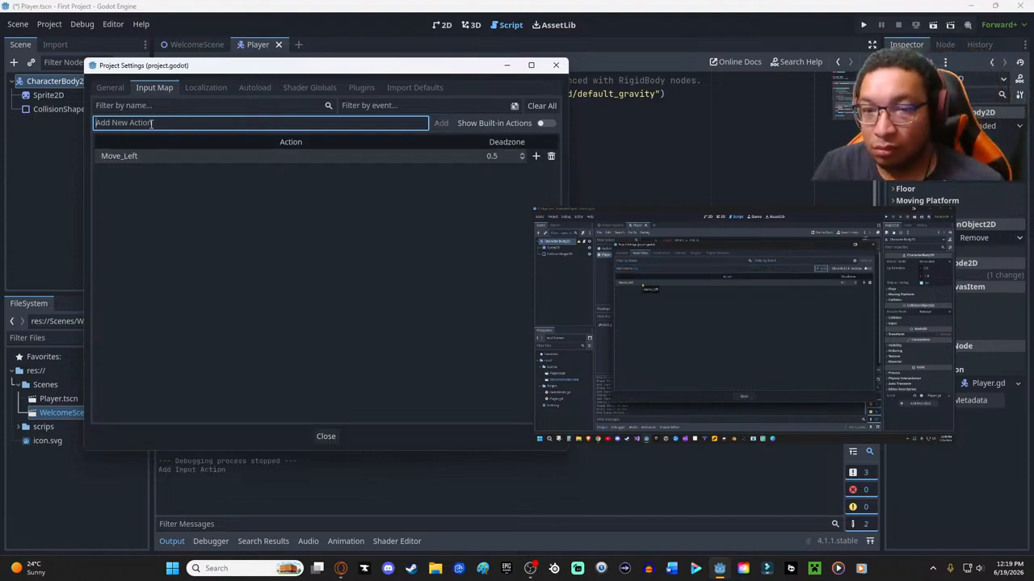
{"action": "double_click", "coordinate": [187, 158]}
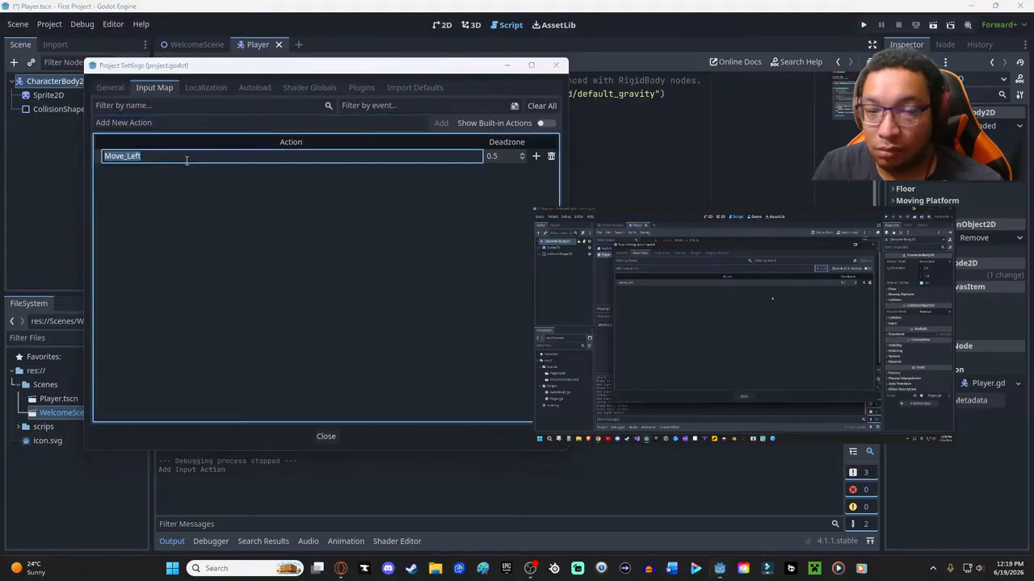
- Bind the physical A key to the Move_Left action
{"action": "left_click", "coordinate": [536, 156]}
{"action": "left_click", "coordinate": [536, 157]}
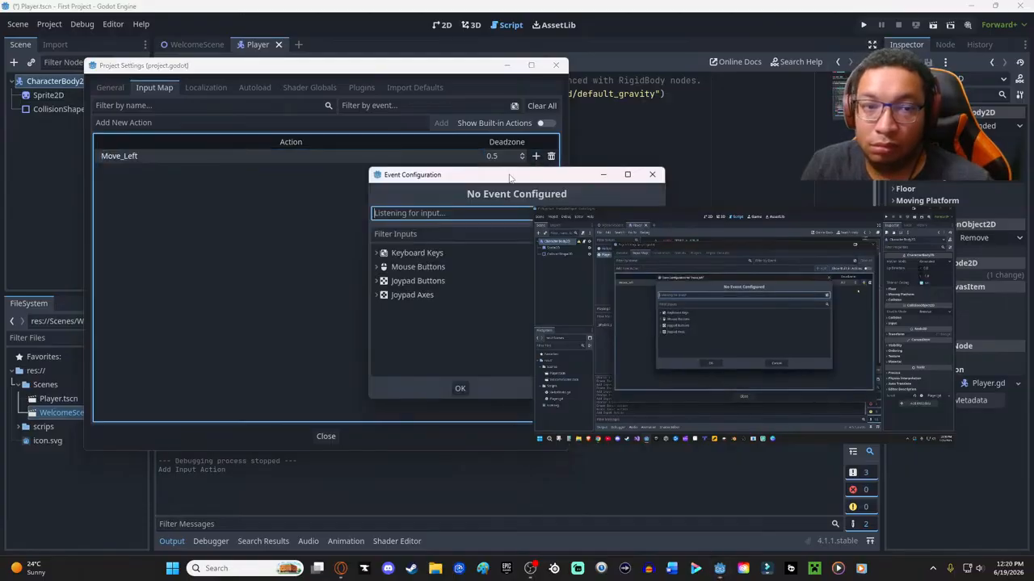
{"action": "left_click_drag", "start_coordinate": [486, 186], "coordinate": [314, 164]}
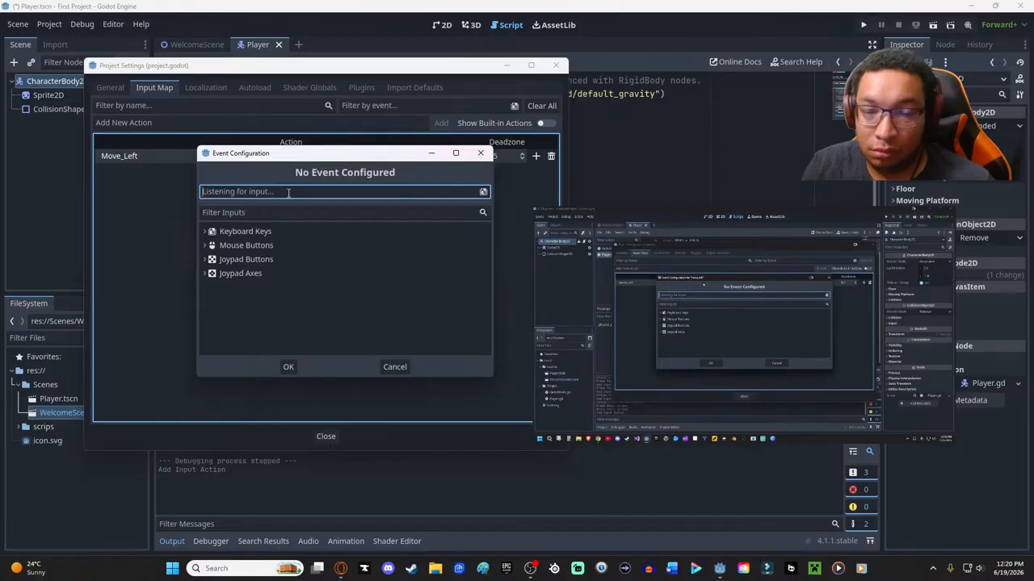
{"action": "key", "text": "a"}
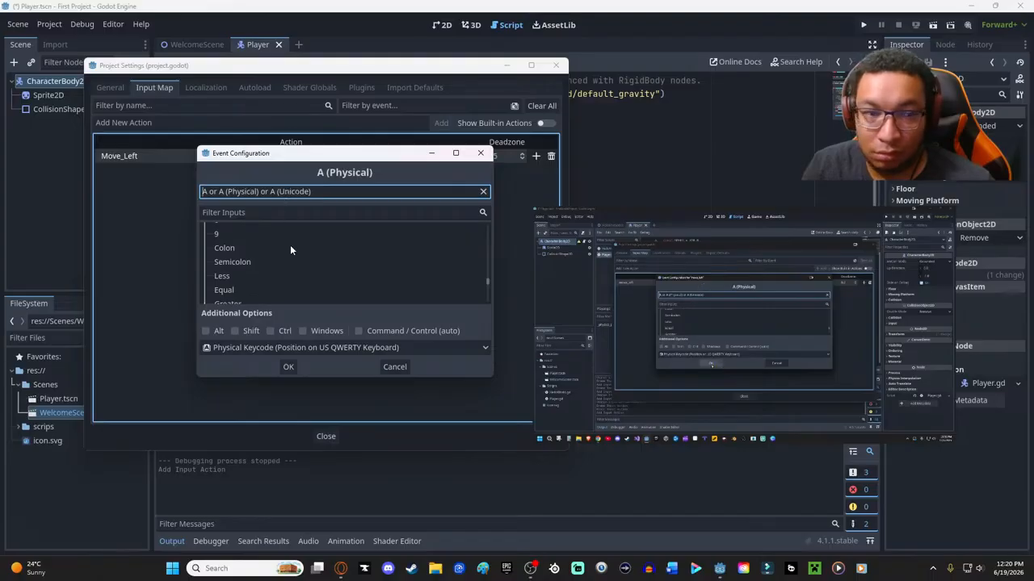
{"action": "left_click", "coordinate": [289, 367]}
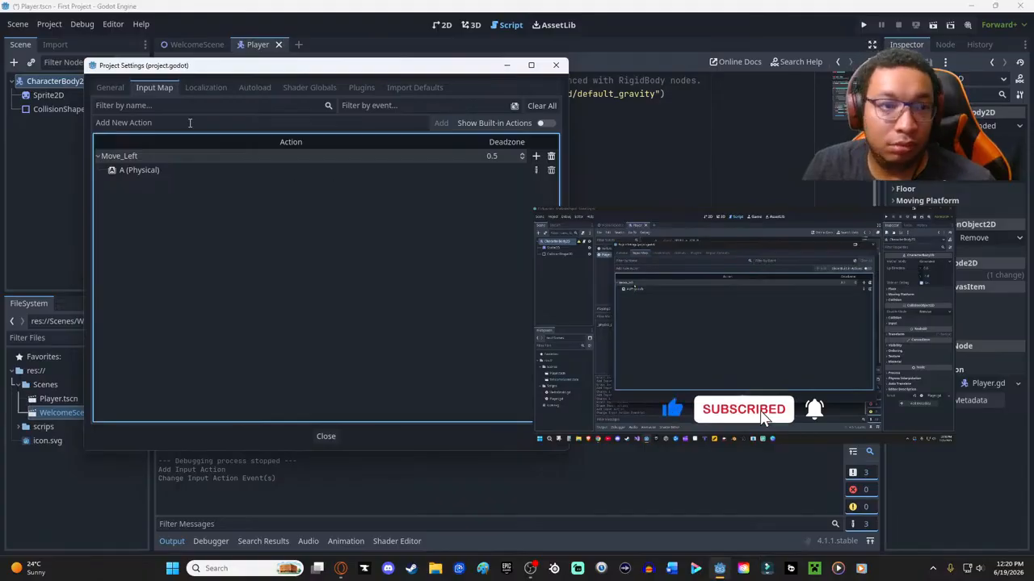
{"action": "left_click", "coordinate": [137, 122]}
{"action": "type", "text": "Move"}
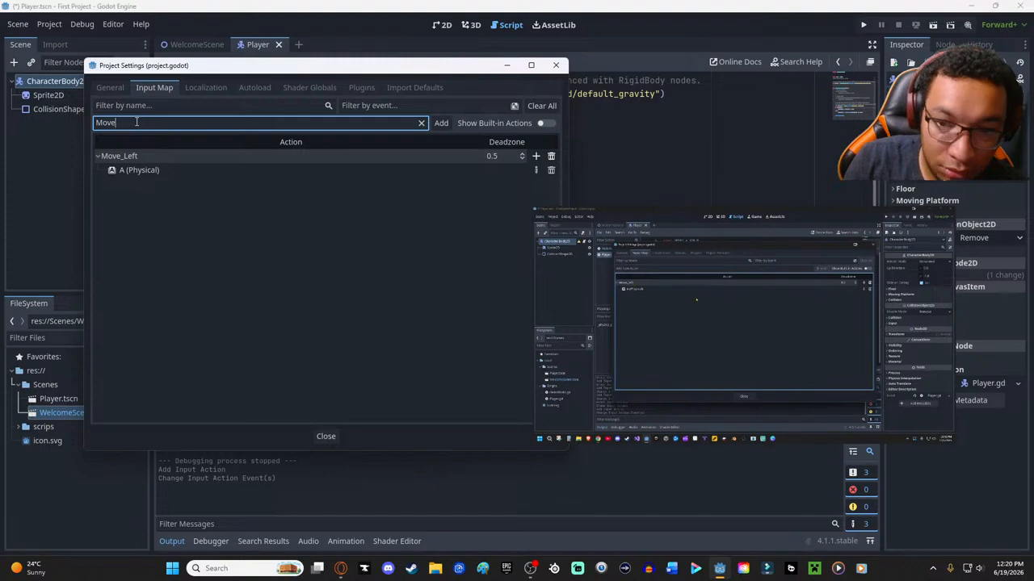
{"action": "type", "text": "_Right"}
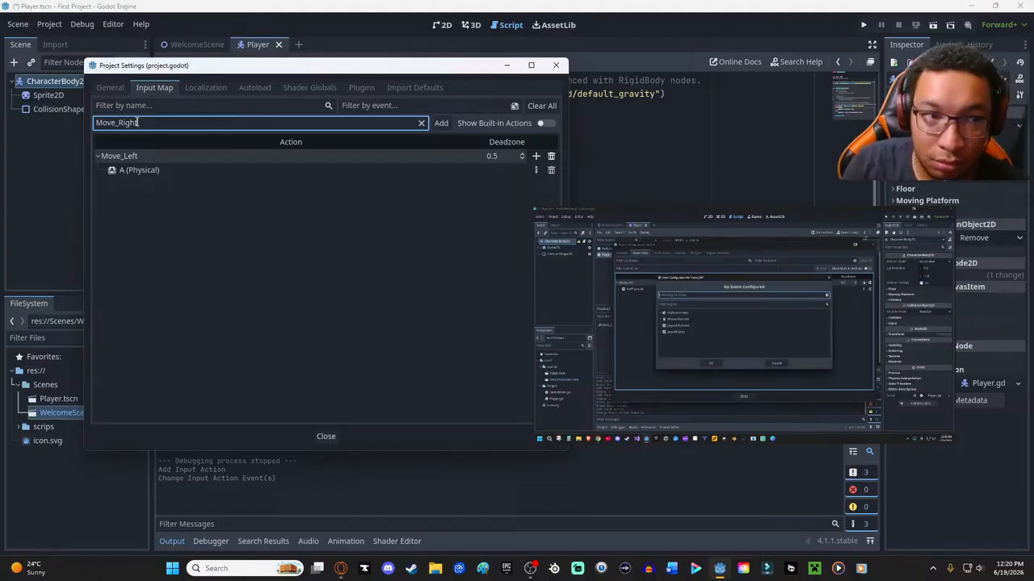
{"action": "key", "text": "BackSpace"}
{"action": "key", "text": "BackSpace"}
{"action": "key", "text": "BackSpace"}
{"action": "key", "text": "BackSpace"}
{"action": "key", "text": "BackSpace"}
{"action": "key", "text": "BackSpace"}
{"action": "key", "text": "BackSpace"}
{"action": "key", "text": "BackSpace"}
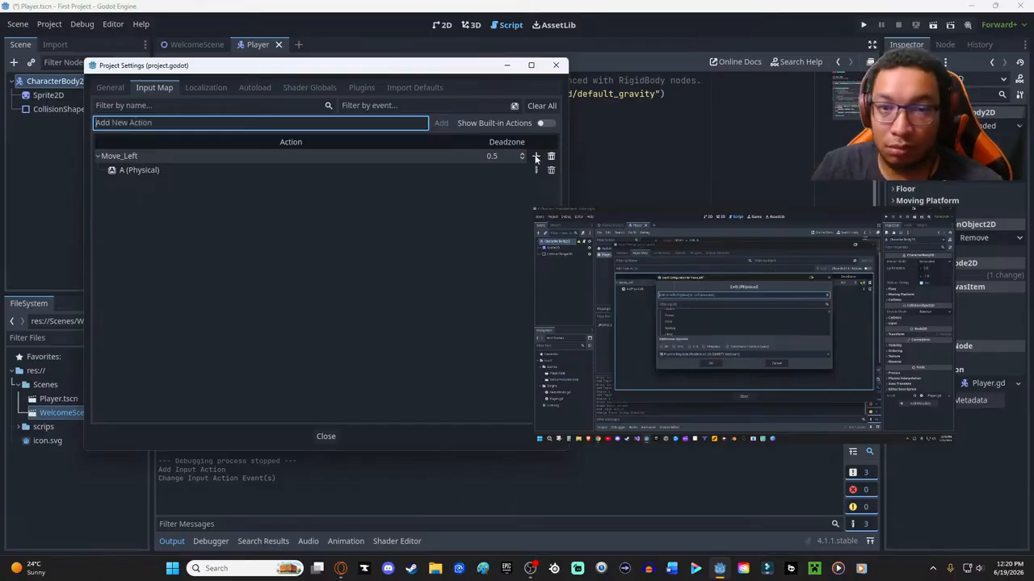
- Rewind the tutorial slightly and temporarily enlarge its player to check the second key binding for move_left
{"action": "mouse_move", "coordinate": [697, 333]}
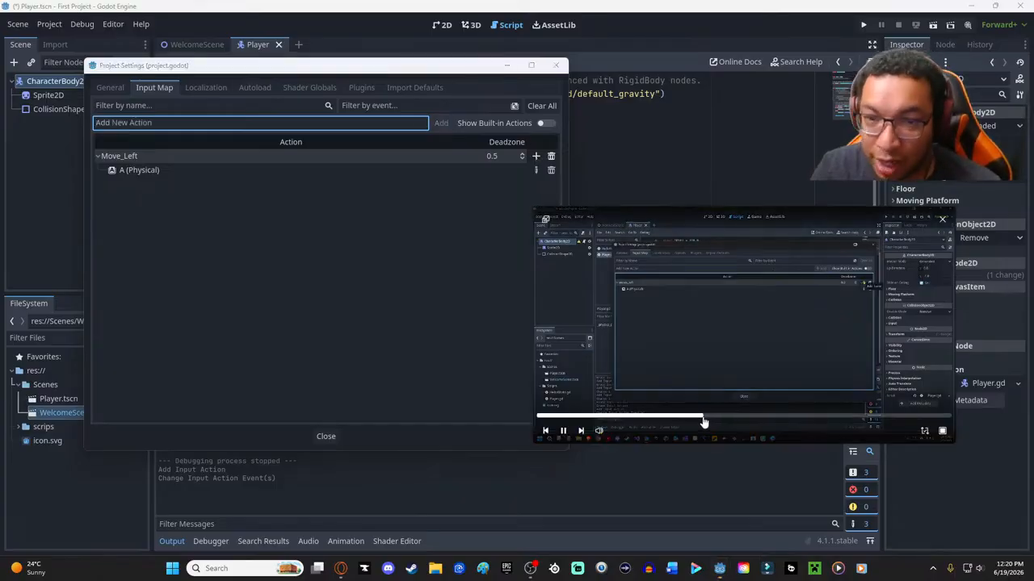
{"action": "left_click_drag", "start_coordinate": [532, 208], "coordinate": [384, 127]}
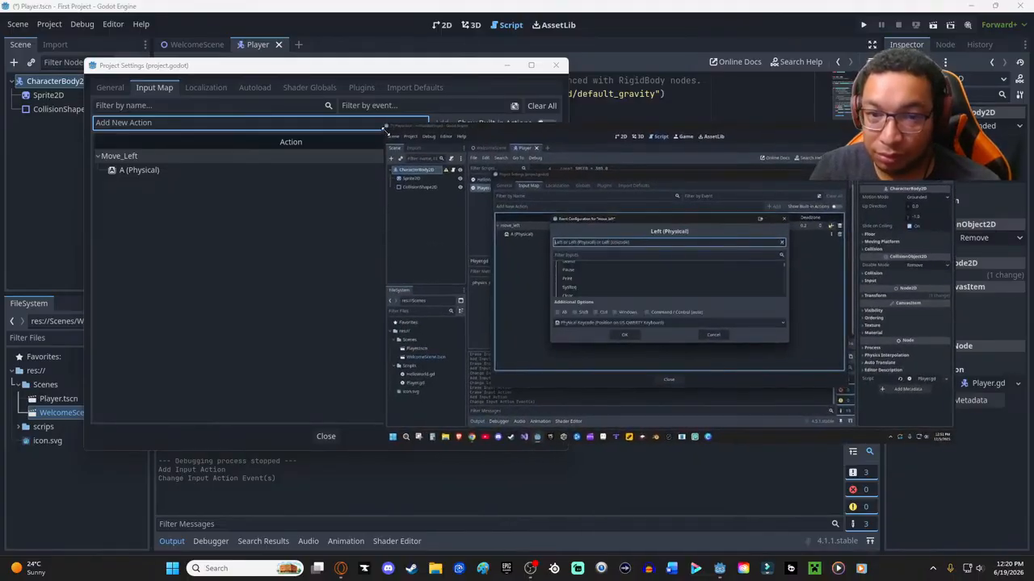
{"action": "left_click_drag", "start_coordinate": [384, 127], "coordinate": [499, 195]}
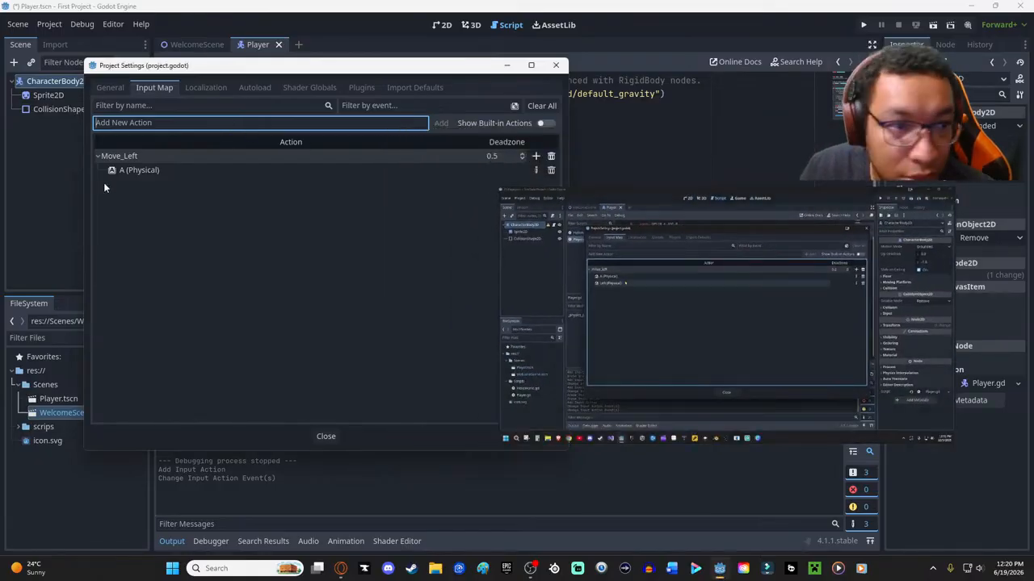
- Bind the physical Left arrow key to the Move_Left action
{"action": "left_click", "coordinate": [535, 156]}
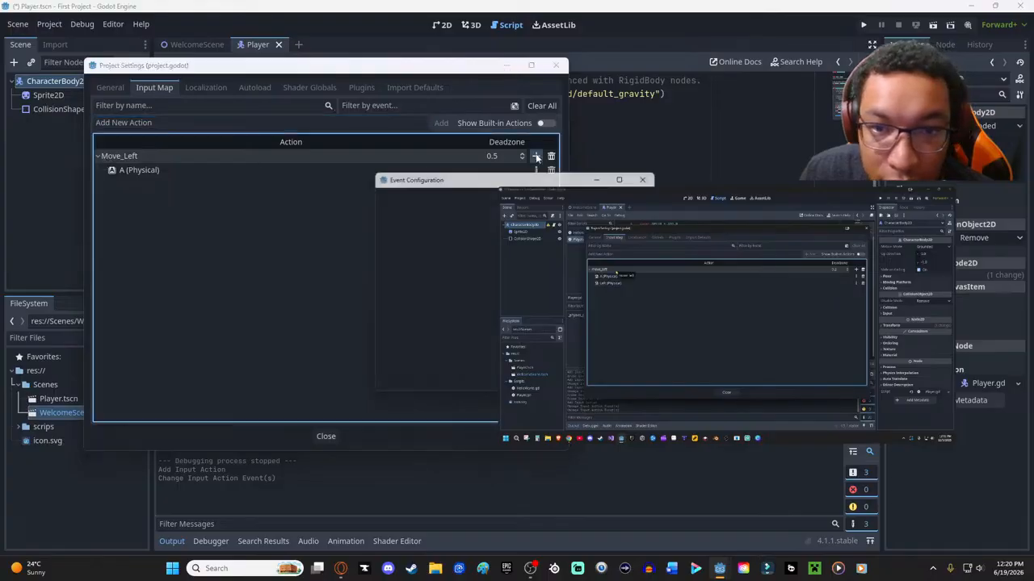
{"action": "key", "text": "Left"}
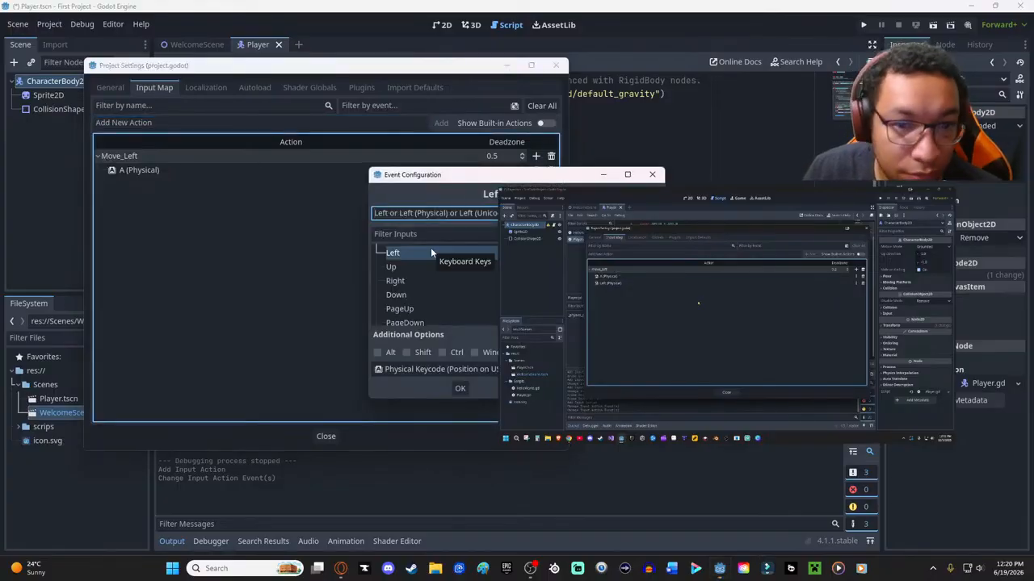
{"action": "left_click", "coordinate": [459, 389]}
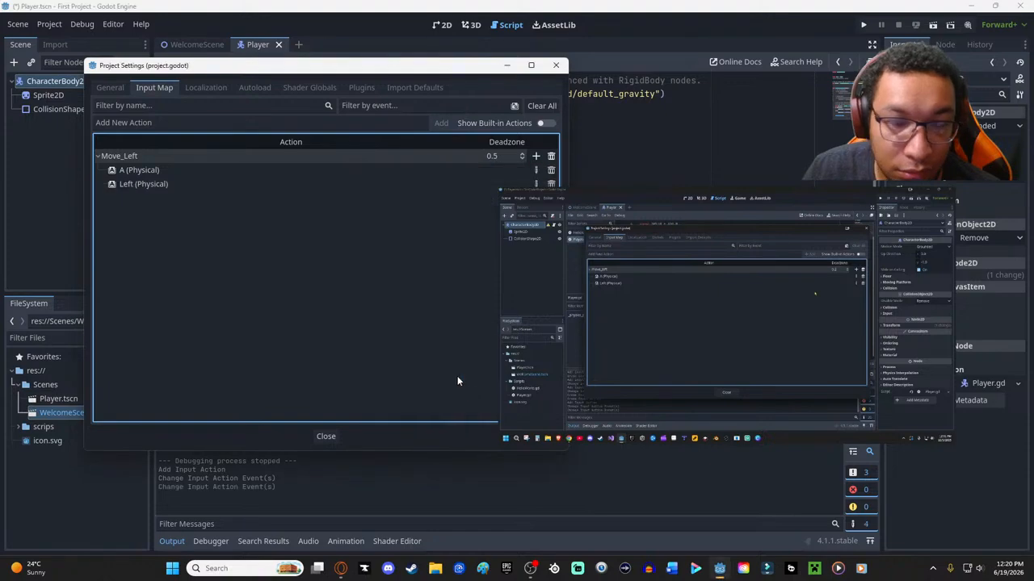
- Start configuring a third event for Move_Left and expand the joypad buttons among the available inputs
{"action": "left_click", "coordinate": [535, 155]}
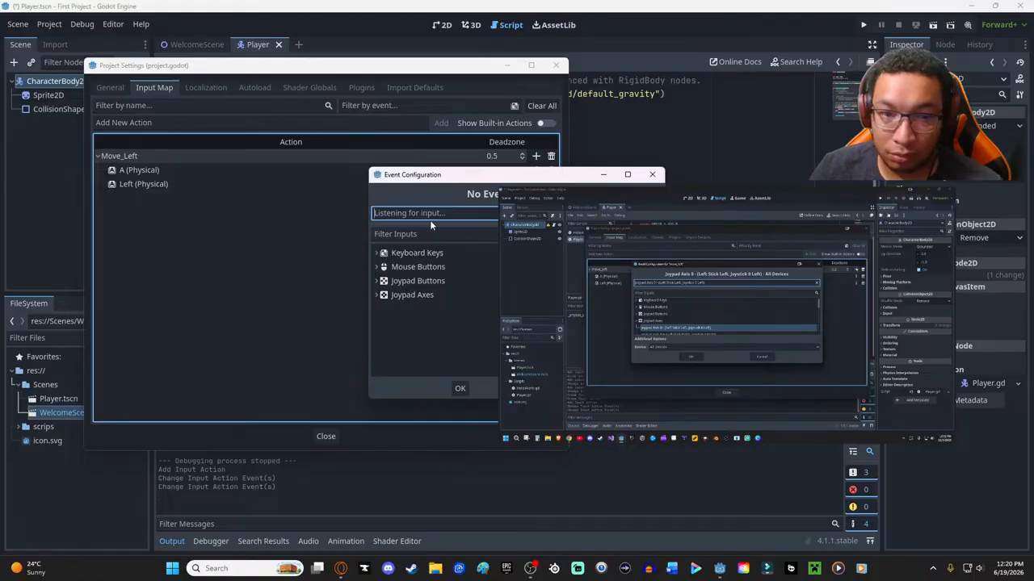
{"action": "left_click", "coordinate": [394, 284]}
{"action": "left_click", "coordinate": [376, 281]}
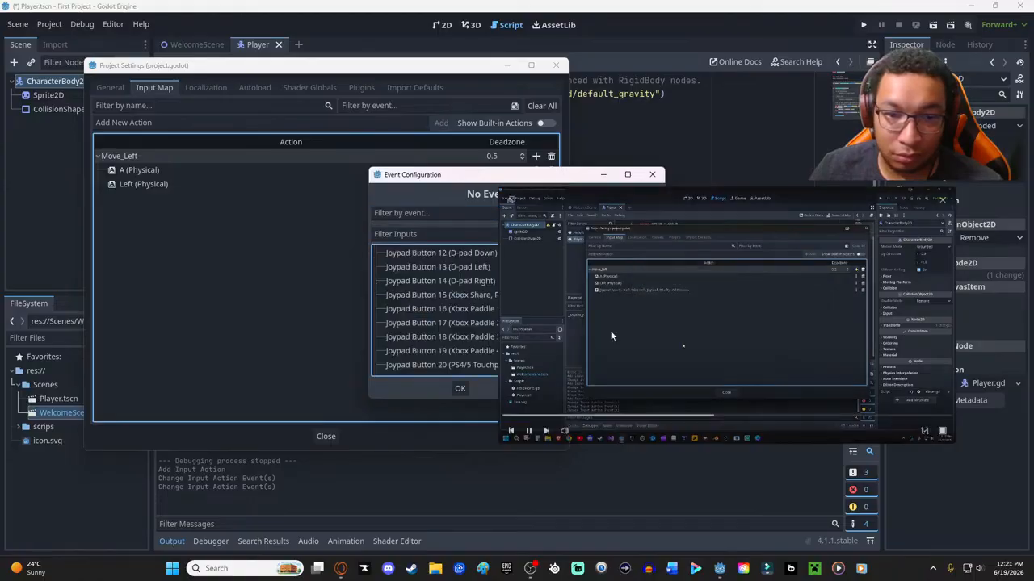
- Rewind and pause the tutorial at its joypad axis binding, and move its player clear of the Event Configuration options
{"action": "left_click", "coordinate": [711, 418]}
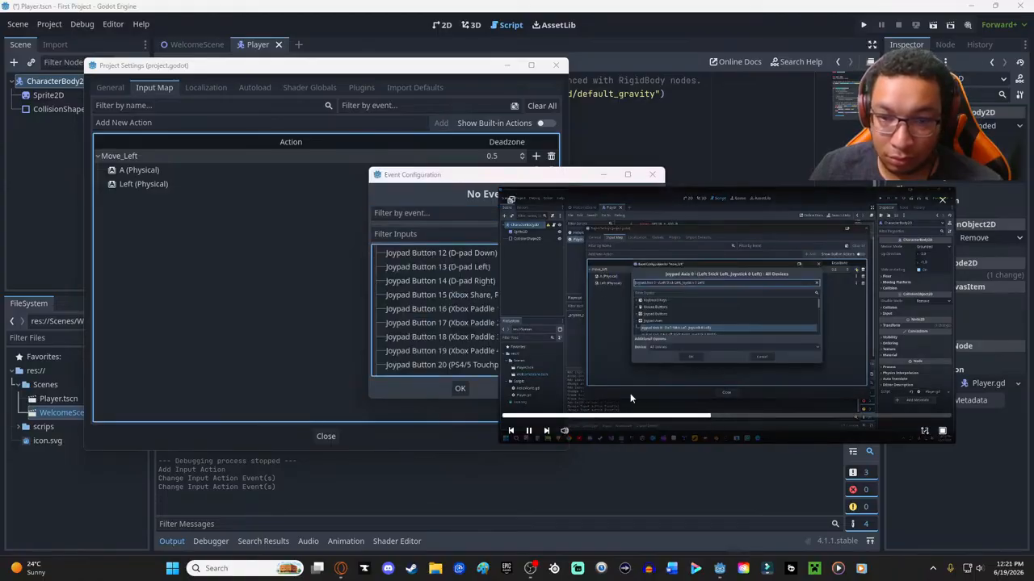
{"action": "scroll", "coordinate": [427, 320], "scroll_direction": "up", "scroll_amount": 8}
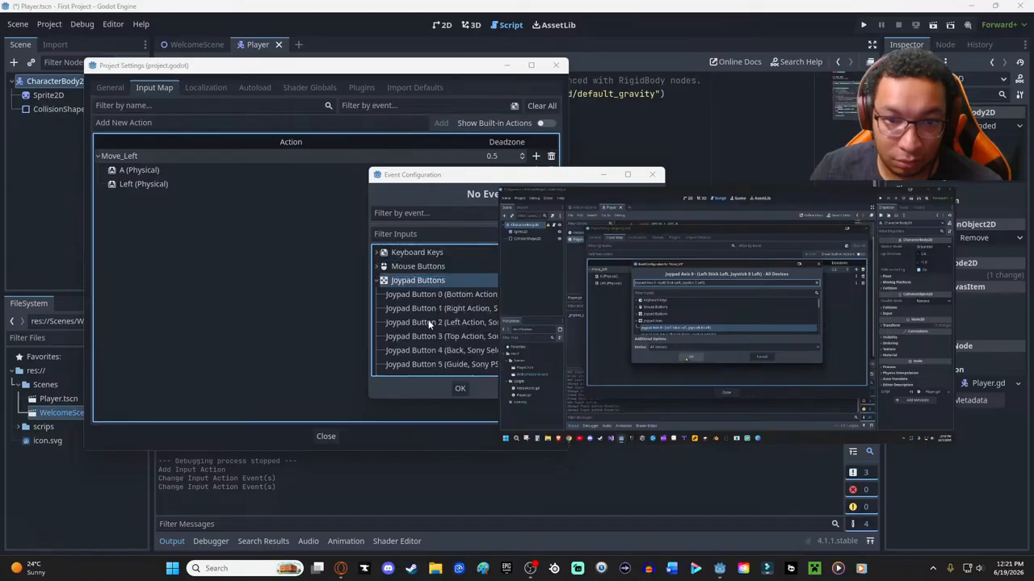
{"action": "scroll", "coordinate": [429, 323], "scroll_direction": "down", "scroll_amount": 1}
{"action": "mouse_move", "coordinate": [680, 380]}
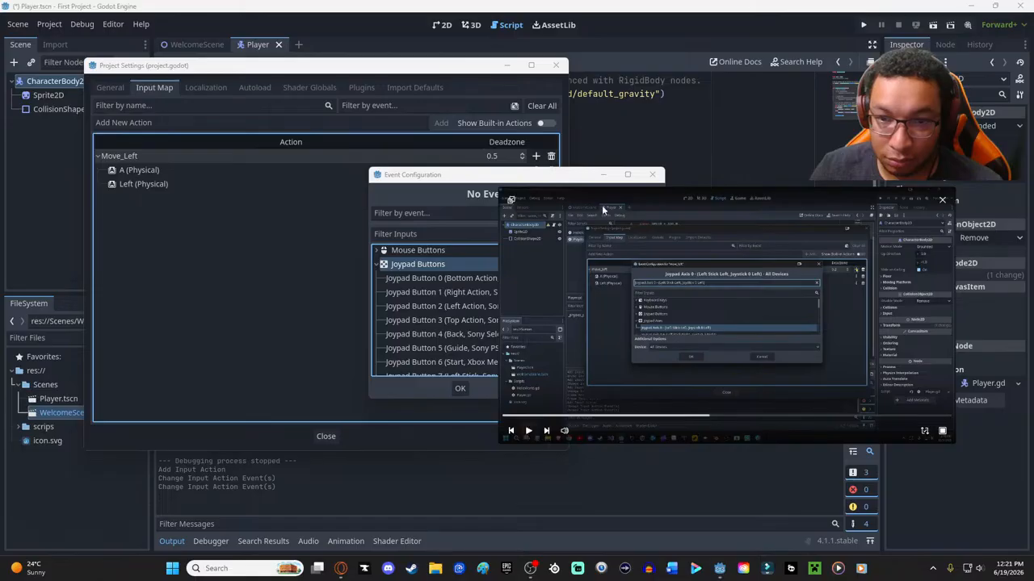
{"action": "left_click_drag", "start_coordinate": [605, 192], "coordinate": [812, 195]}
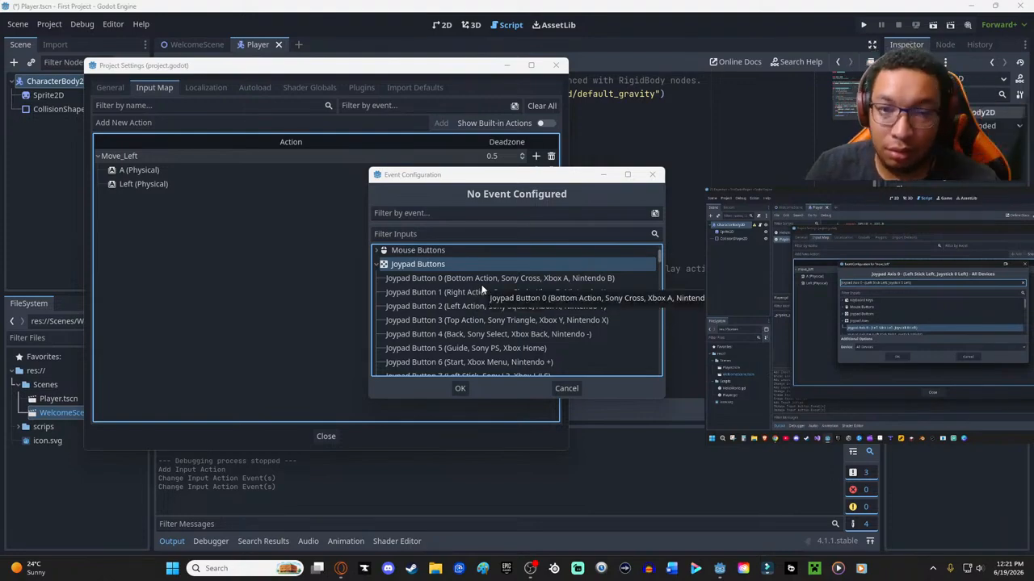
- Look through the available joypad buttons for one matching the tutorial's left-stick binding, and collapse the group
{"action": "scroll", "coordinate": [478, 286], "scroll_direction": "down", "scroll_amount": 4}
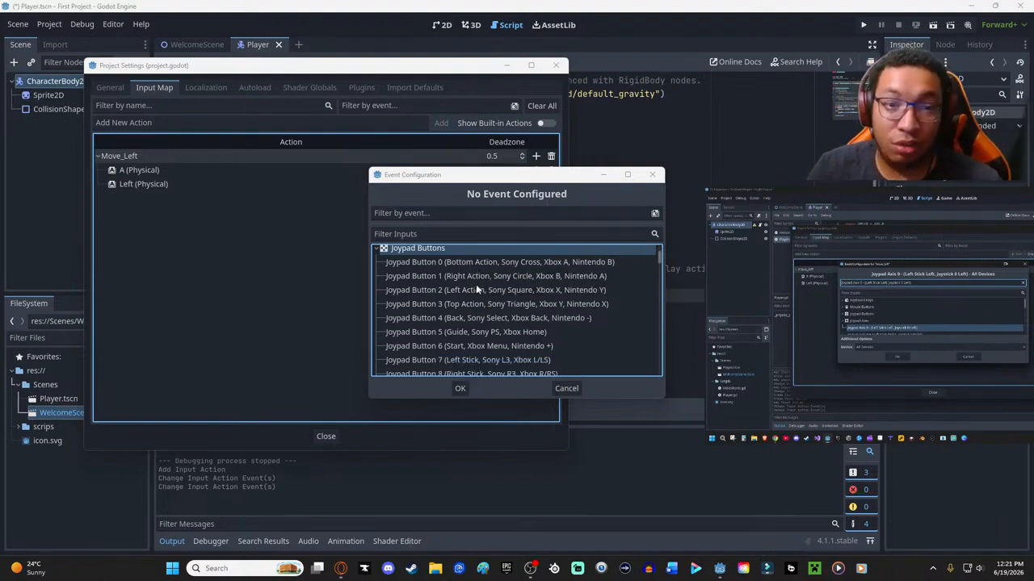
{"action": "scroll", "coordinate": [446, 275], "scroll_direction": "down", "scroll_amount": 10}
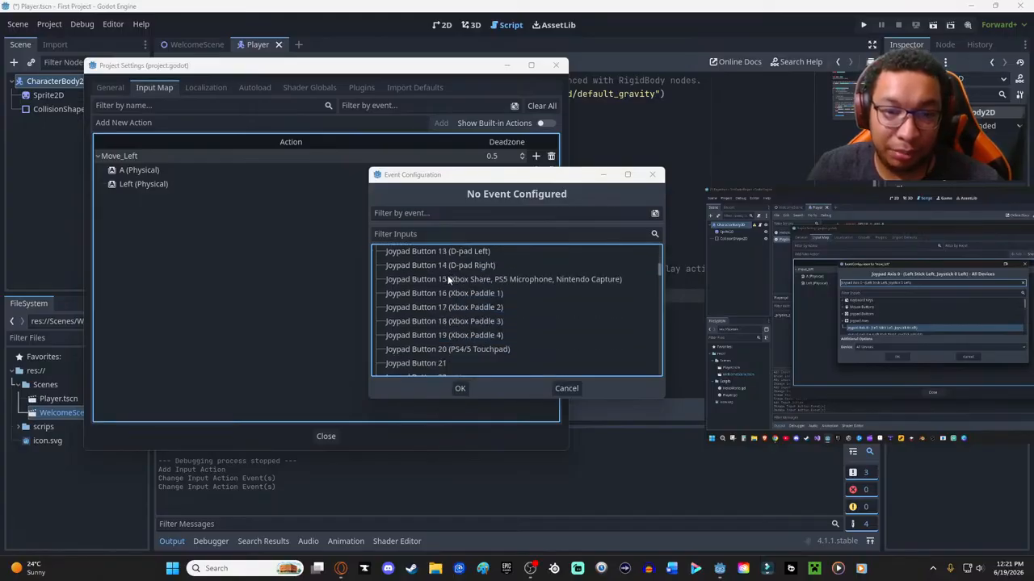
{"action": "scroll", "coordinate": [449, 278], "scroll_direction": "down", "scroll_amount": 10}
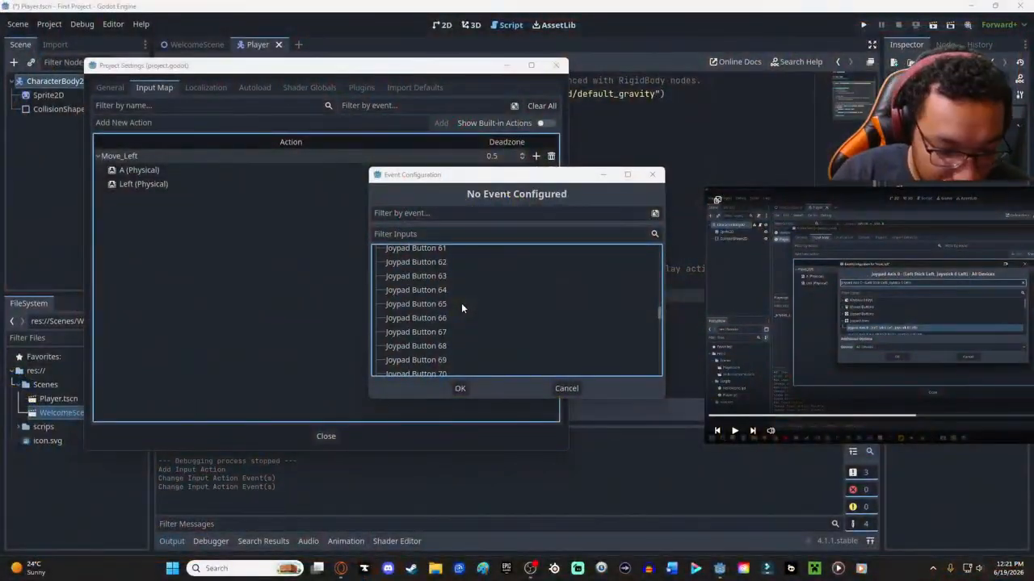
{"action": "scroll", "coordinate": [456, 295], "scroll_direction": "up", "scroll_amount": 10}
{"action": "scroll", "coordinate": [443, 274], "scroll_direction": "up", "scroll_amount": 3}
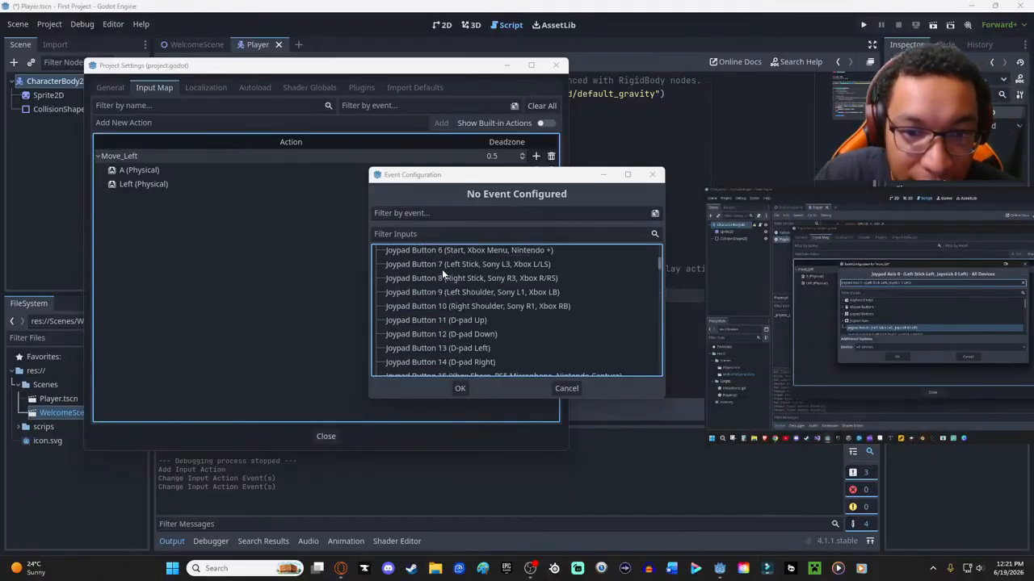
{"action": "scroll", "coordinate": [442, 269], "scroll_direction": "up", "scroll_amount": 4}
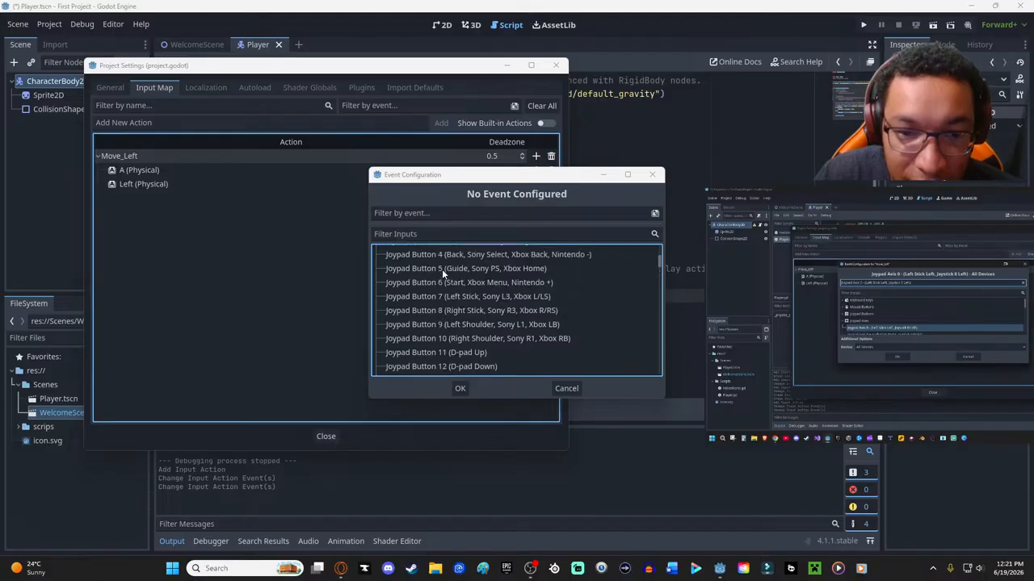
{"action": "left_click", "coordinate": [401, 281]}
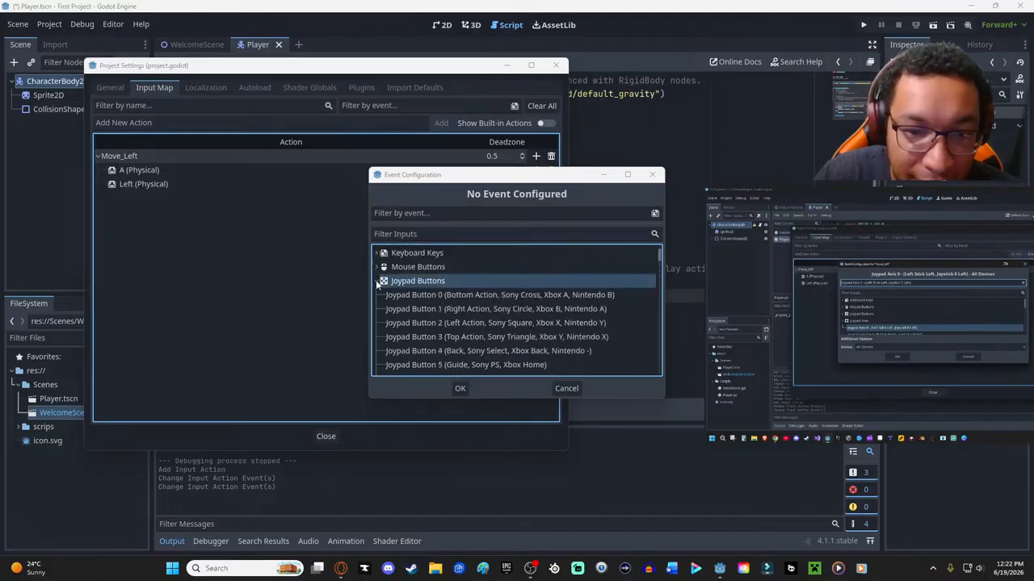
{"action": "left_click", "coordinate": [376, 280]}
- Bind Joypad Axis 0 - (Left Stick Left, Joystick 0 Left) for all devices to Move_Left
{"action": "left_click", "coordinate": [395, 295]}
{"action": "left_click", "coordinate": [376, 296]}
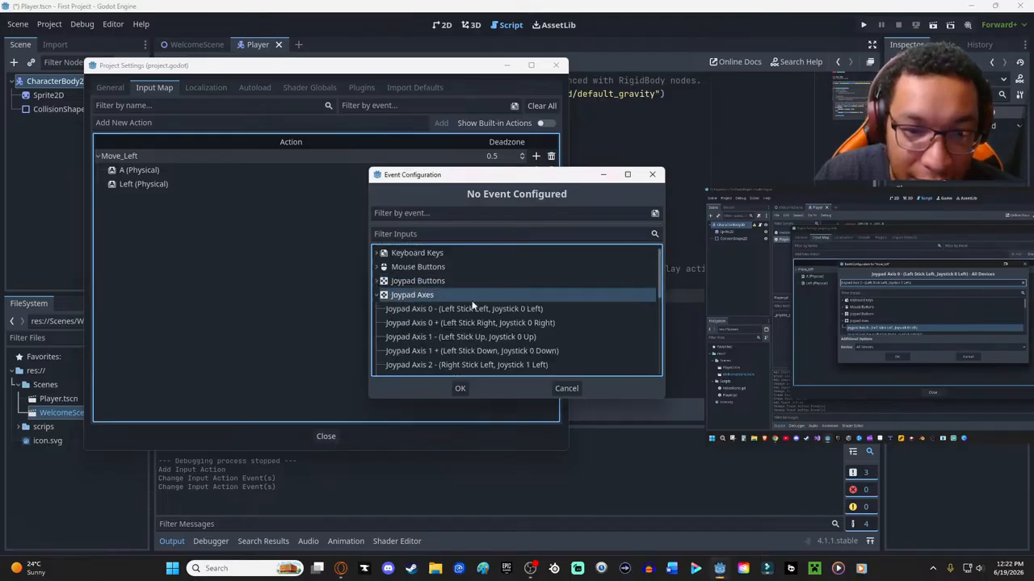
{"action": "scroll", "coordinate": [452, 299], "scroll_direction": "down", "scroll_amount": 1}
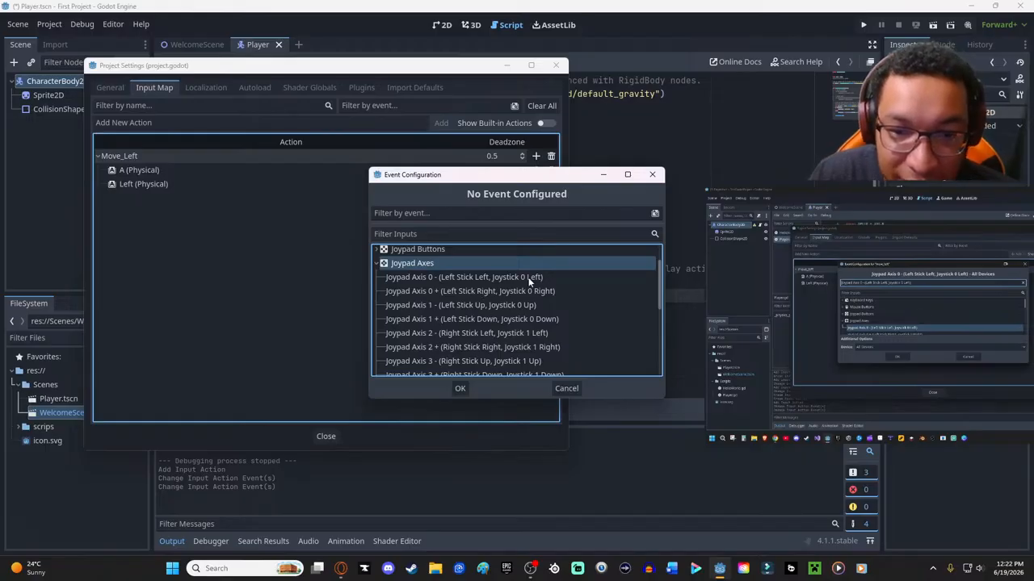
{"action": "left_click", "coordinate": [468, 277]}
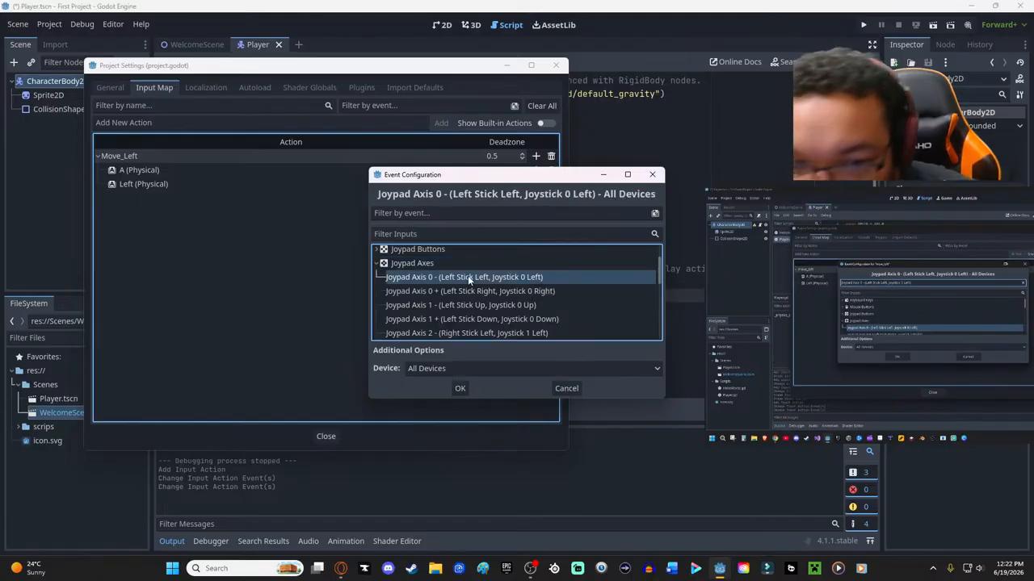
{"action": "left_click", "coordinate": [454, 388]}
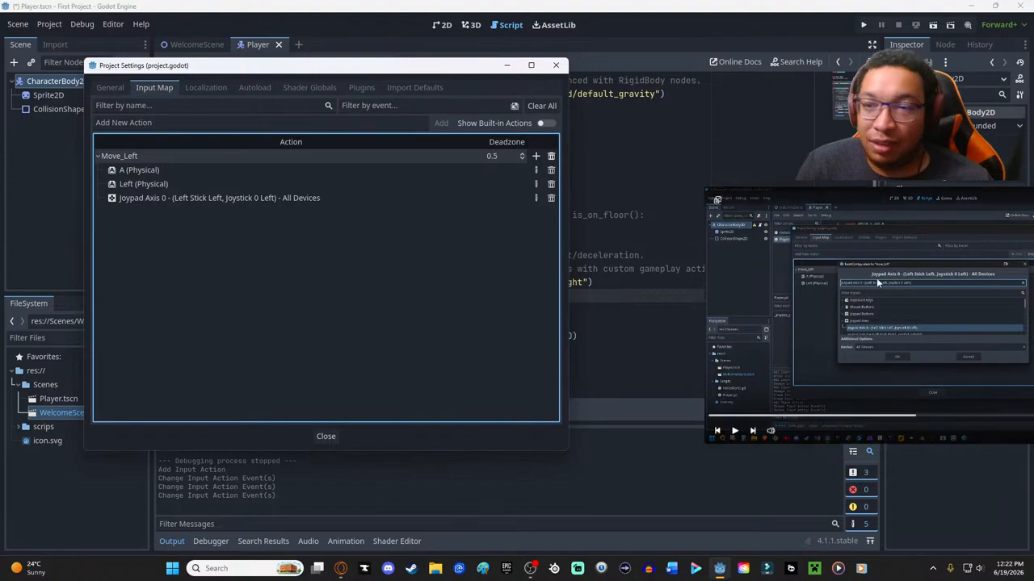
- Resume the tutorial with its player beside the Project Settings window and add a new input action named Move_Right
{"action": "left_click_drag", "start_coordinate": [817, 200], "coordinate": [689, 102]}
{"action": "left_click", "coordinate": [604, 338]}
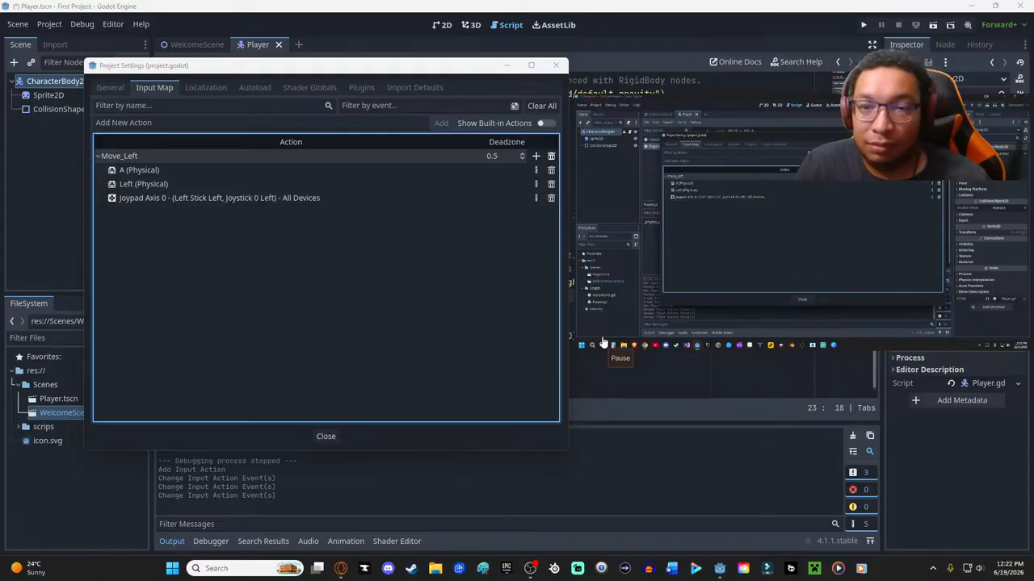
{"action": "left_click", "coordinate": [206, 120]}
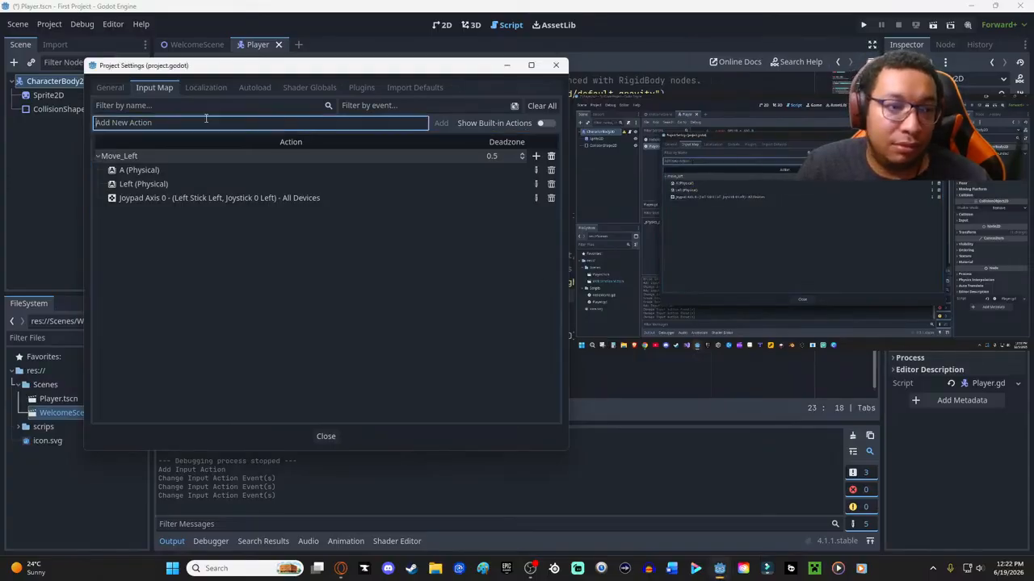
{"action": "type", "text": "Move"}
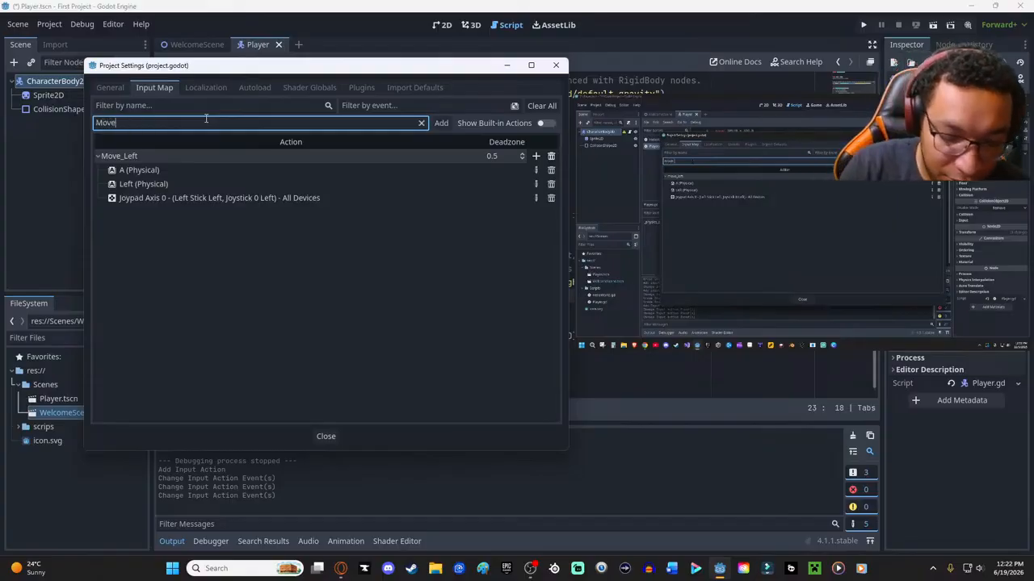
{"action": "type", "text": "_r"}
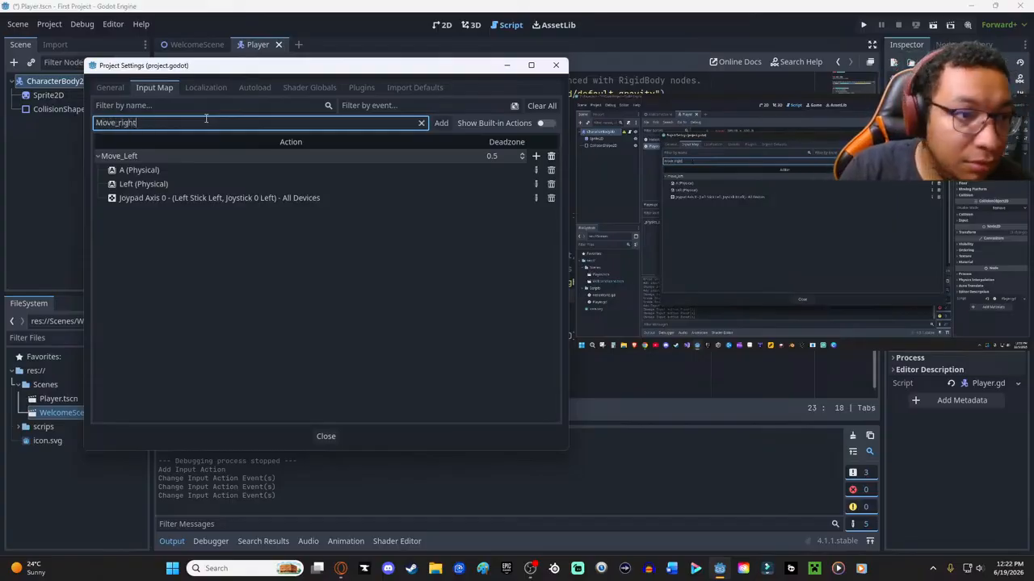
{"action": "type", "text": "ight"}
{"action": "left_click", "coordinate": [441, 123]}
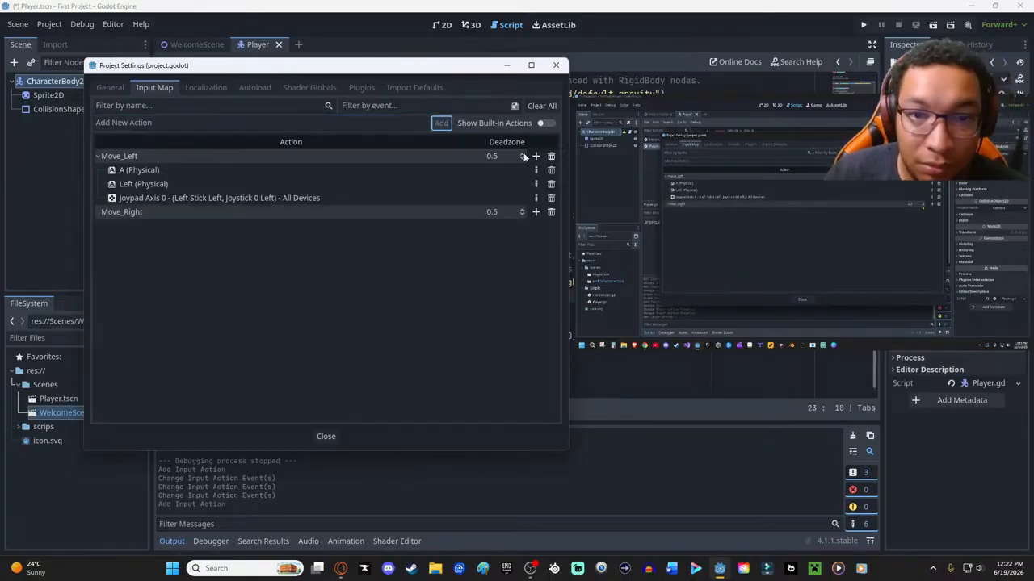
- Bind the physical D key to the Move_Right action
{"action": "left_click", "coordinate": [536, 212]}
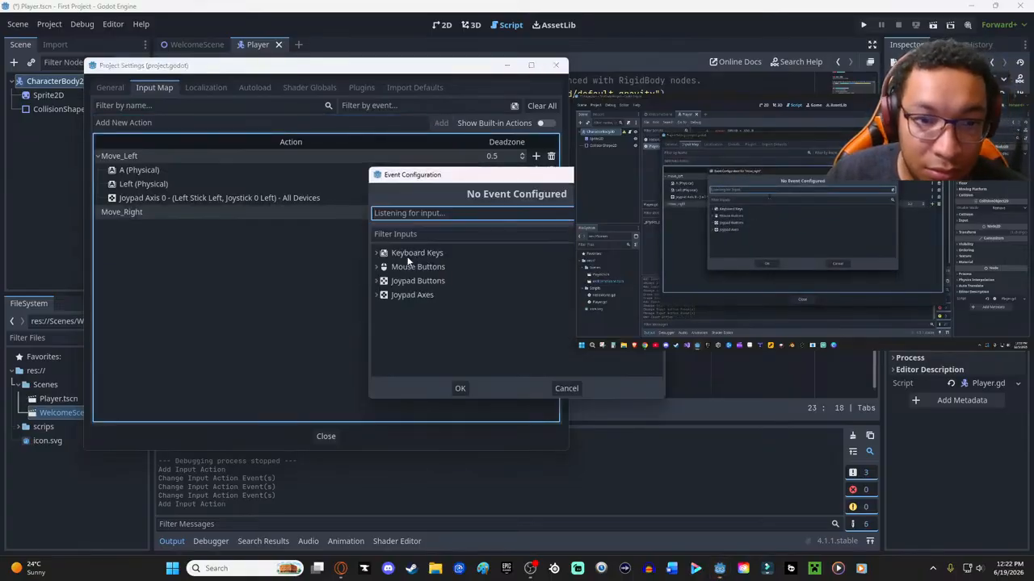
{"action": "left_click", "coordinate": [414, 253]}
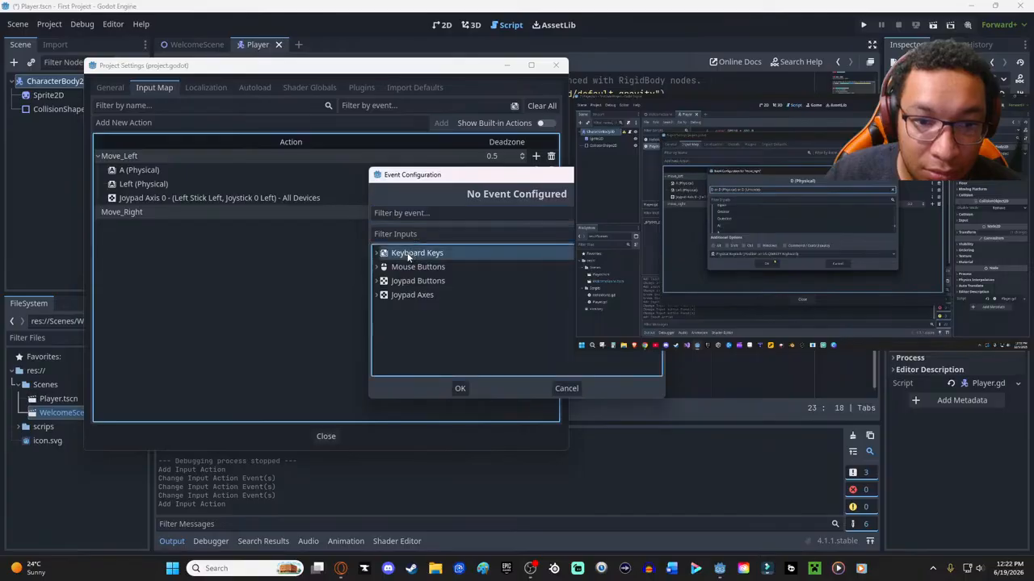
{"action": "key", "text": "a"}
{"action": "left_click", "coordinate": [428, 213]}
{"action": "key", "text": "d"}
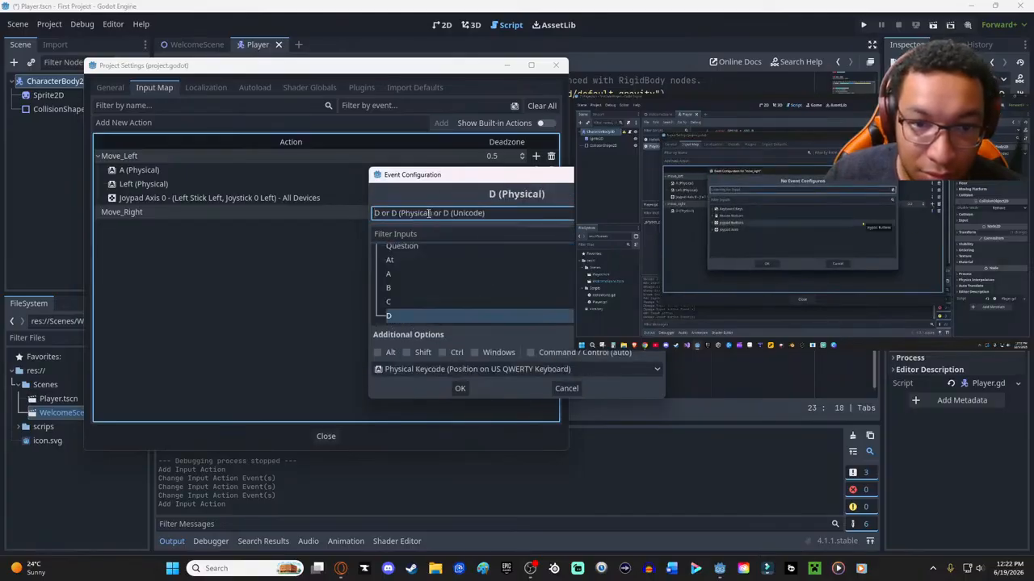
{"action": "left_click", "coordinate": [467, 388]}
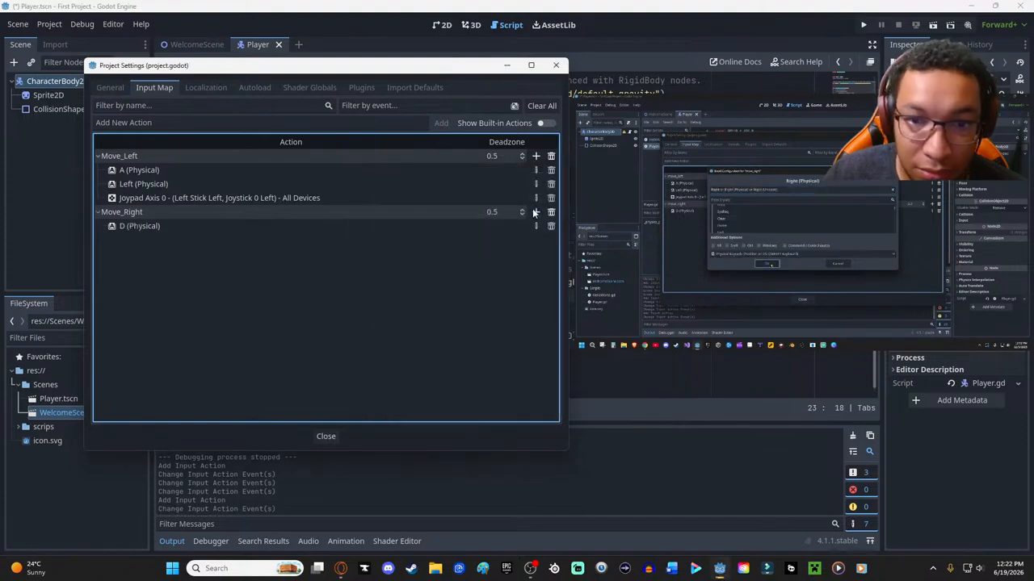
- Bind the physical Right arrow key to the Move_Right action
{"action": "left_click", "coordinate": [534, 211]}
{"action": "key", "text": "Right"}
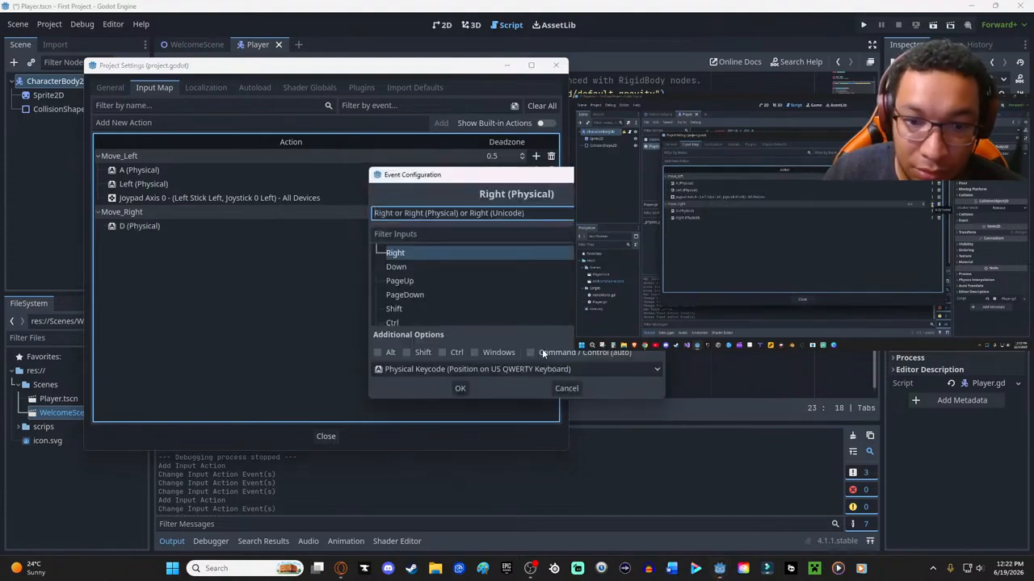
{"action": "left_click", "coordinate": [458, 389]}
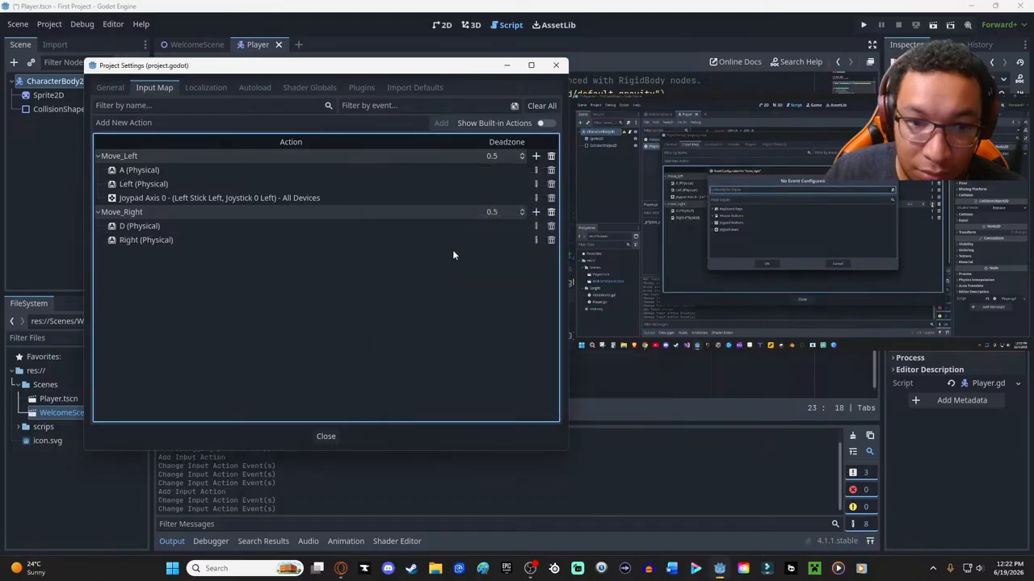
- Bind Joypad Axis 0 + (Left Stick Right, Joystick 0 Right) for all devices to Move_Right
{"action": "left_click", "coordinate": [535, 212]}
{"action": "left_click", "coordinate": [412, 295]}
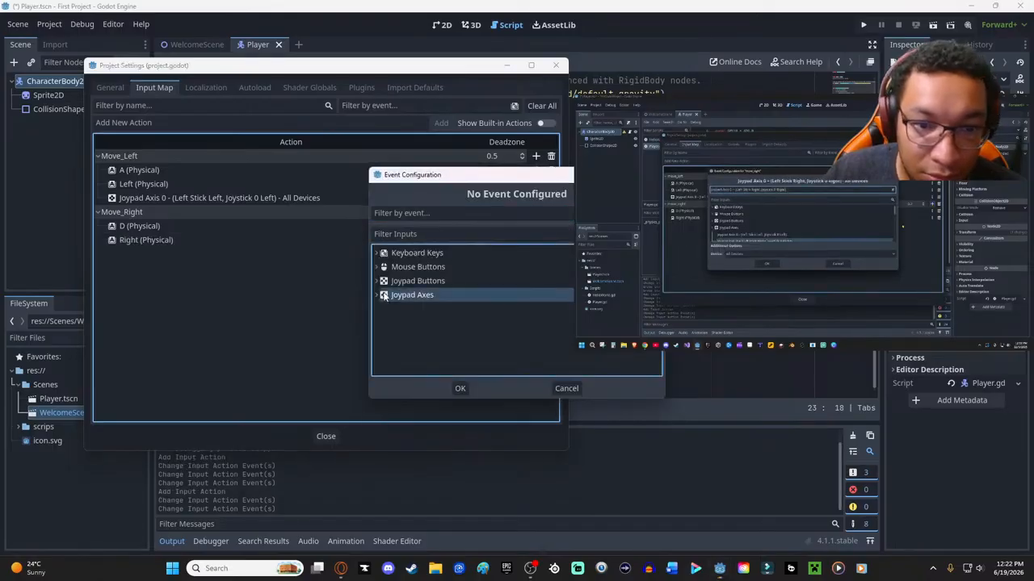
{"action": "left_click", "coordinate": [377, 294]}
{"action": "scroll", "coordinate": [430, 284], "scroll_direction": "down", "scroll_amount": 3}
{"action": "scroll", "coordinate": [430, 284], "scroll_direction": "up", "scroll_amount": 3}
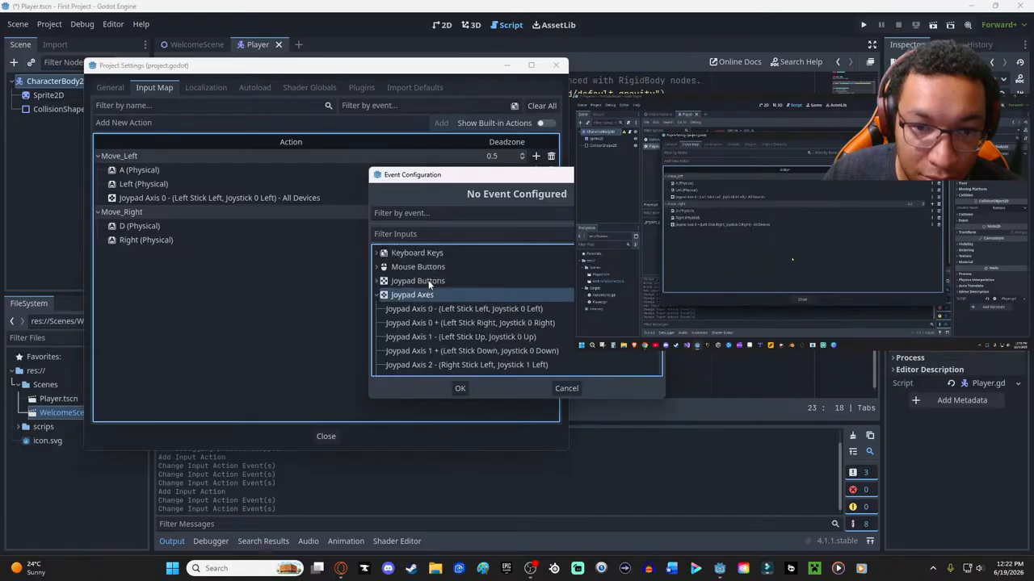
{"action": "scroll", "coordinate": [448, 317], "scroll_direction": "down", "scroll_amount": 2}
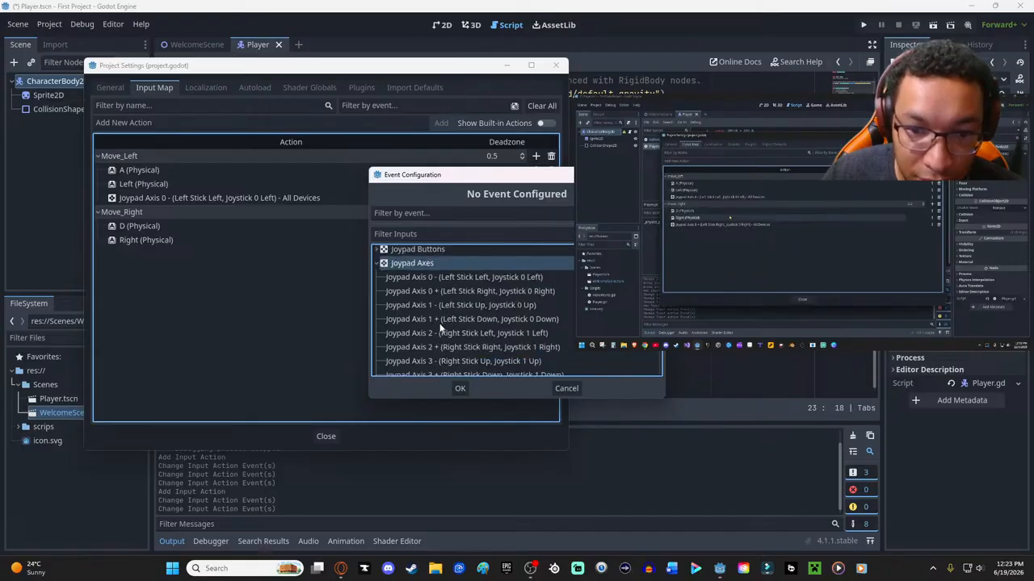
{"action": "left_click_drag", "start_coordinate": [440, 332], "coordinate": [441, 337]}
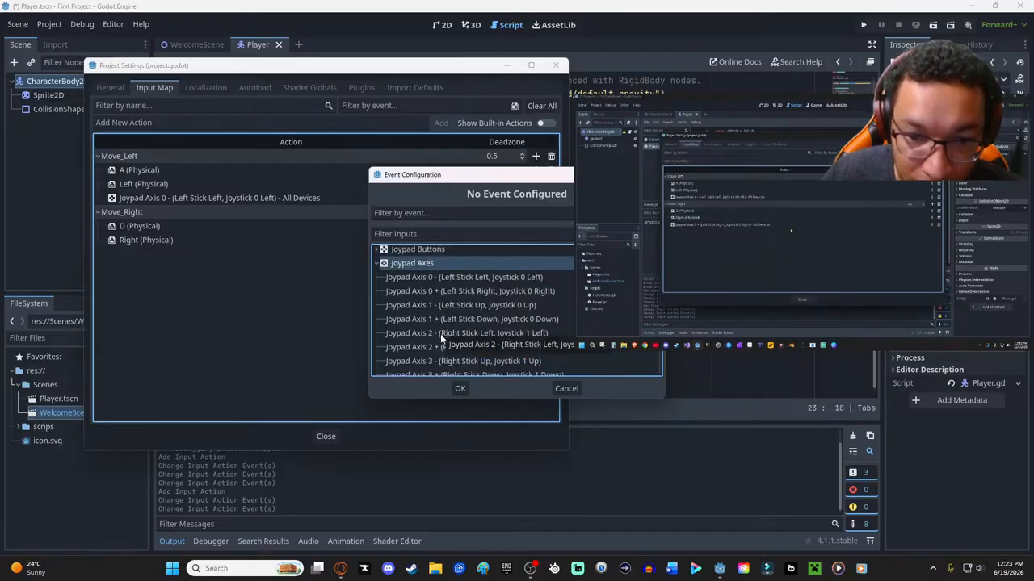
{"action": "left_click", "coordinate": [439, 292]}
{"action": "left_click", "coordinate": [461, 388]}
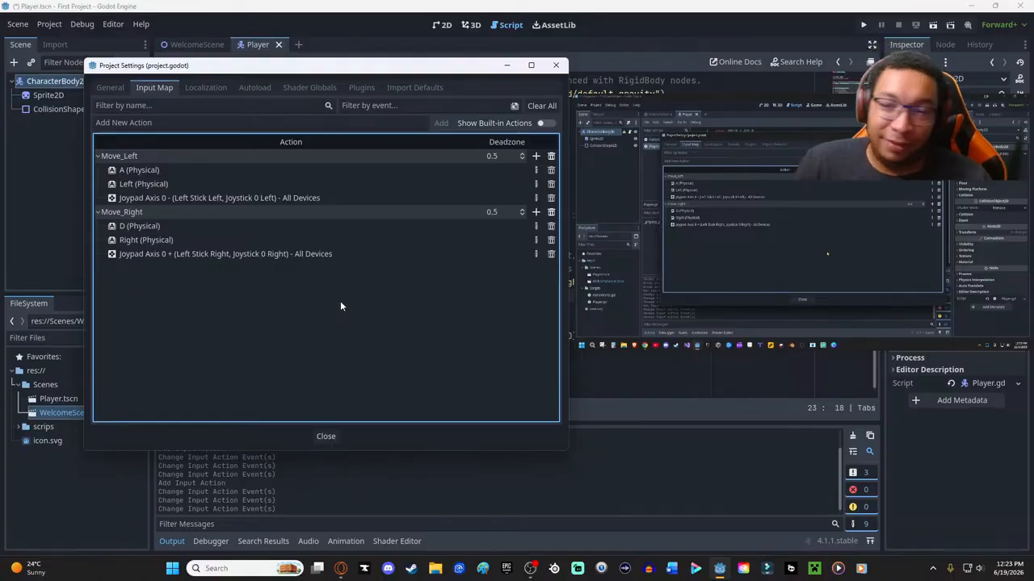
- Close the project settings and replace "ui_left" with "Move_Left" in the get_axis call of Player.gd
{"action": "left_click", "coordinate": [327, 437]}
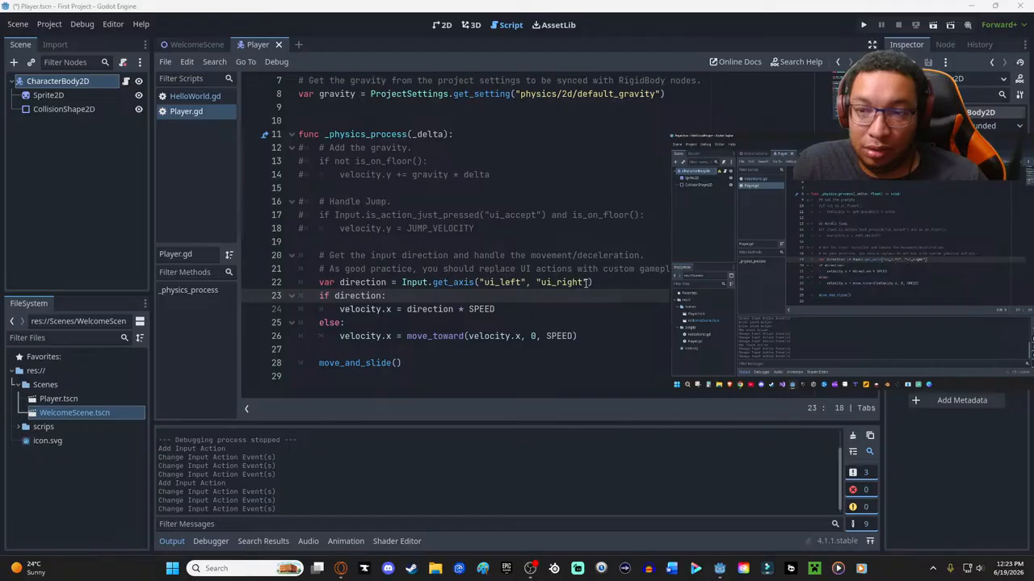
{"action": "double_click", "coordinate": [509, 282]}
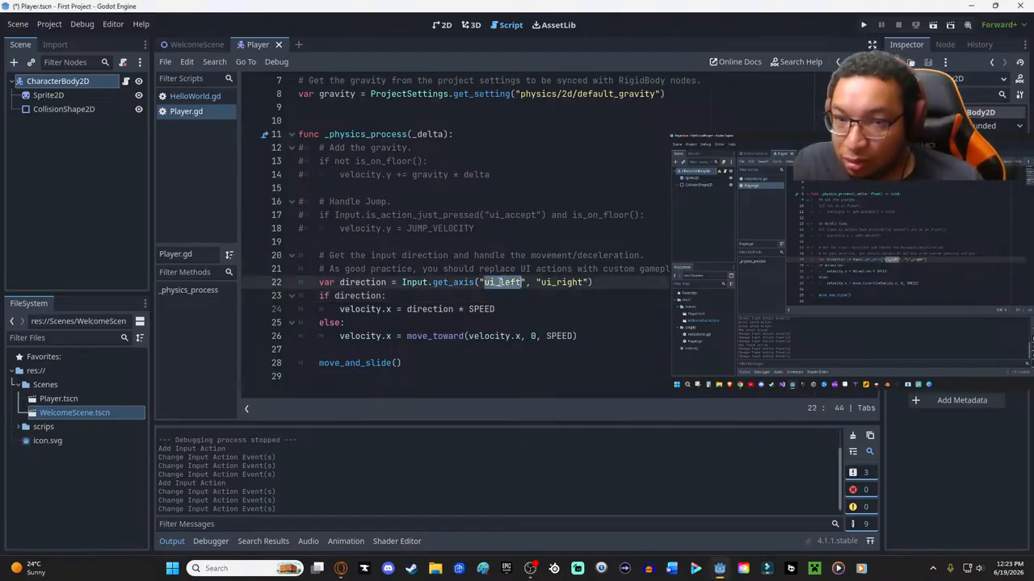
{"action": "type", "text": "Mov"}
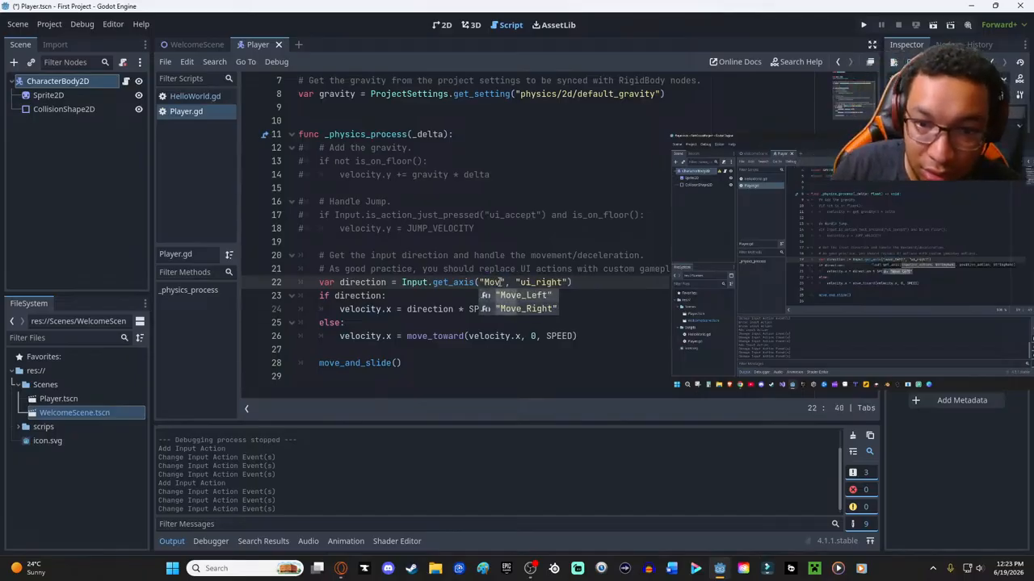
{"action": "key", "text": "Return"}
- Replace "ui_right" with "Move_Right" in the same get_axis call and save the script
{"action": "left_click", "coordinate": [576, 282]}
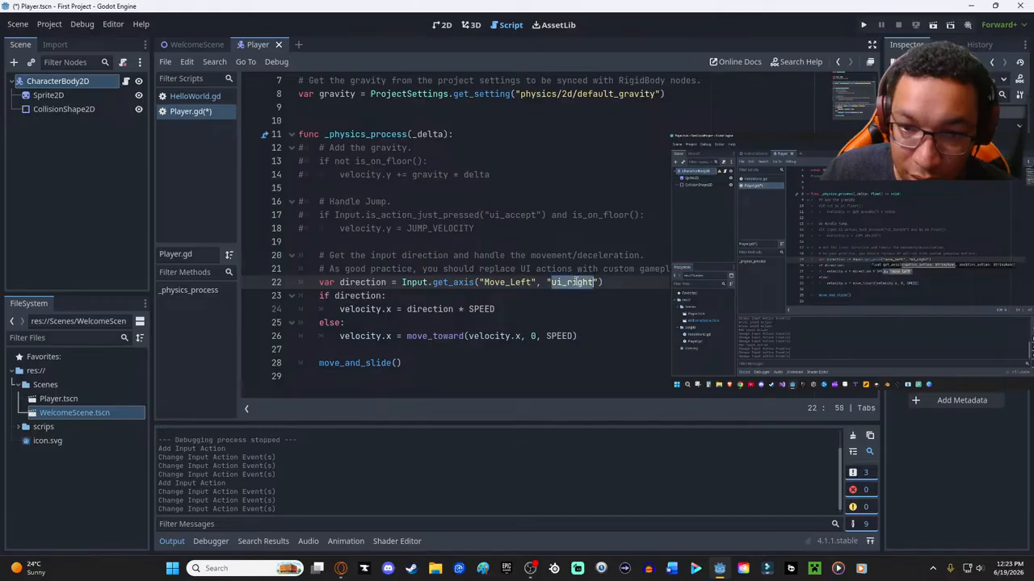
{"action": "type", "text": "Mo"}
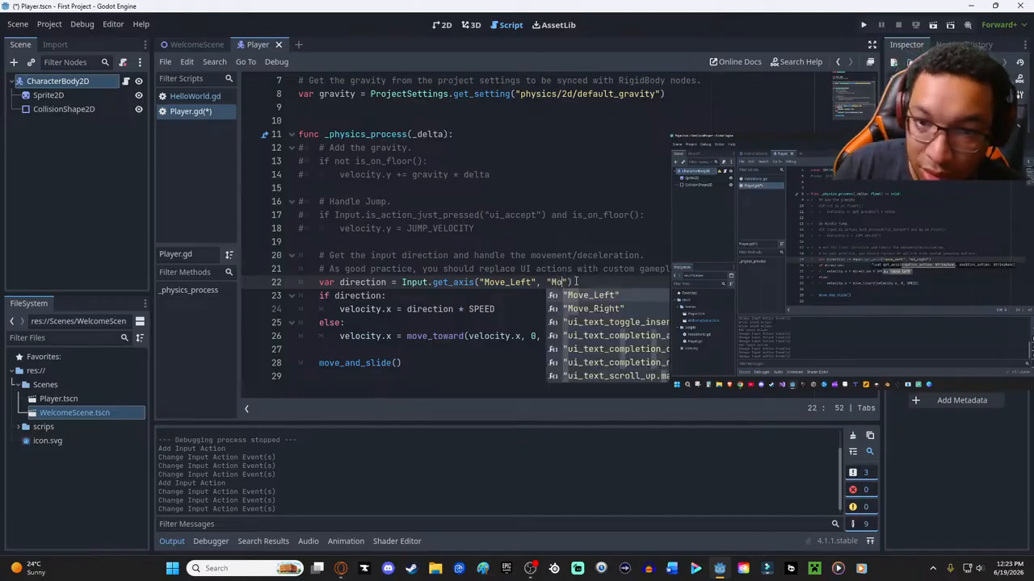
{"action": "key", "text": "Down"}
{"action": "key", "text": "Return"}
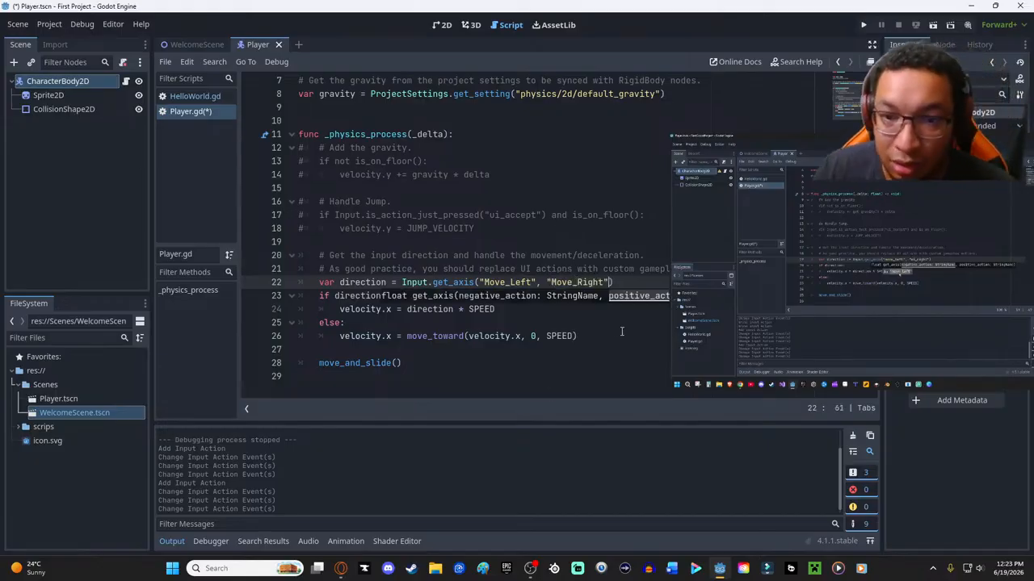
{"action": "left_click", "coordinate": [621, 331]}
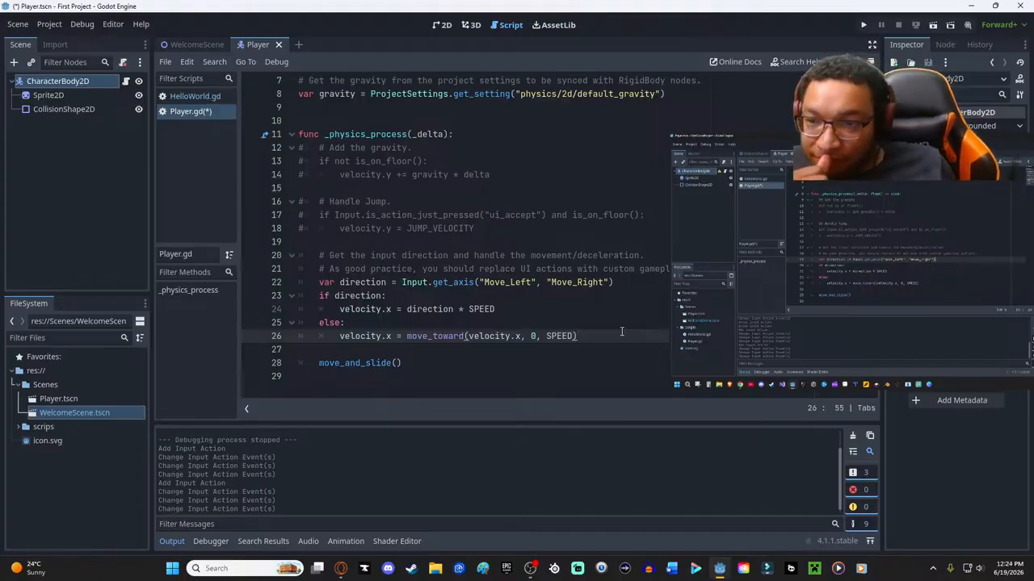
{"action": "mouse_move", "coordinate": [990, 279]}
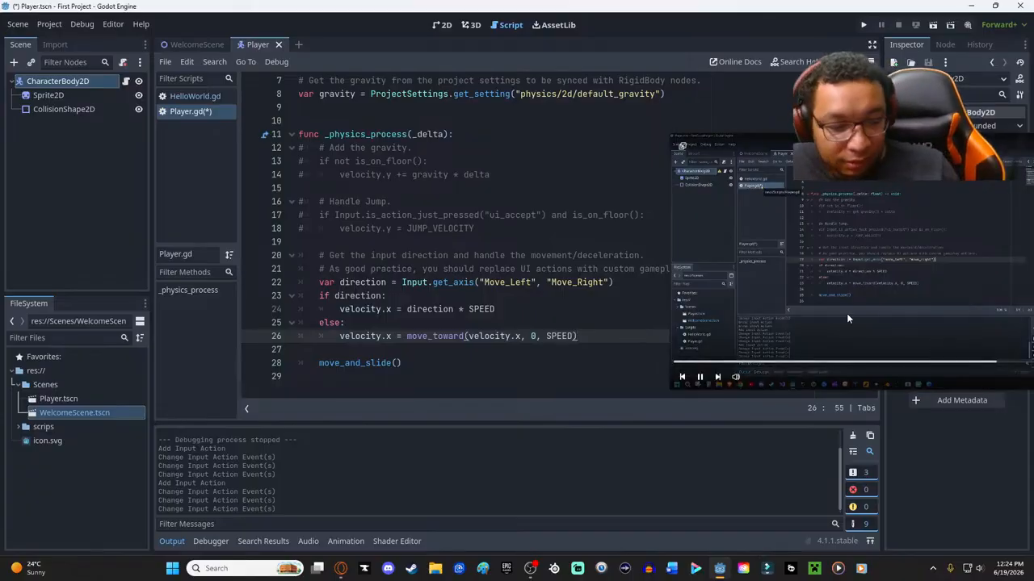
{"action": "key", "text": "ctrl+s"}
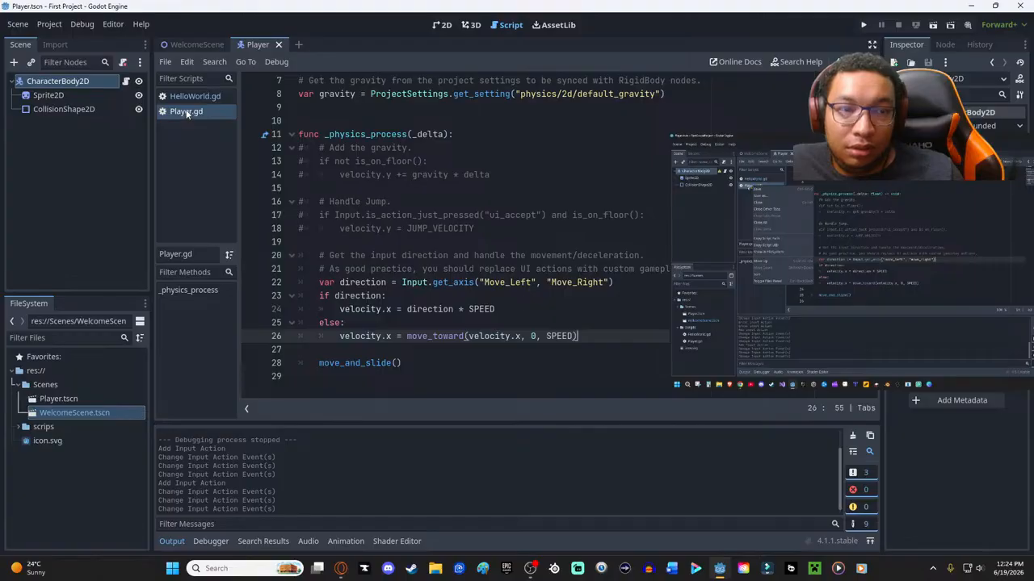
- Remove the trailing space after the get_axis call on line 22 and save Player.gd
{"action": "left_click", "coordinate": [618, 282]}
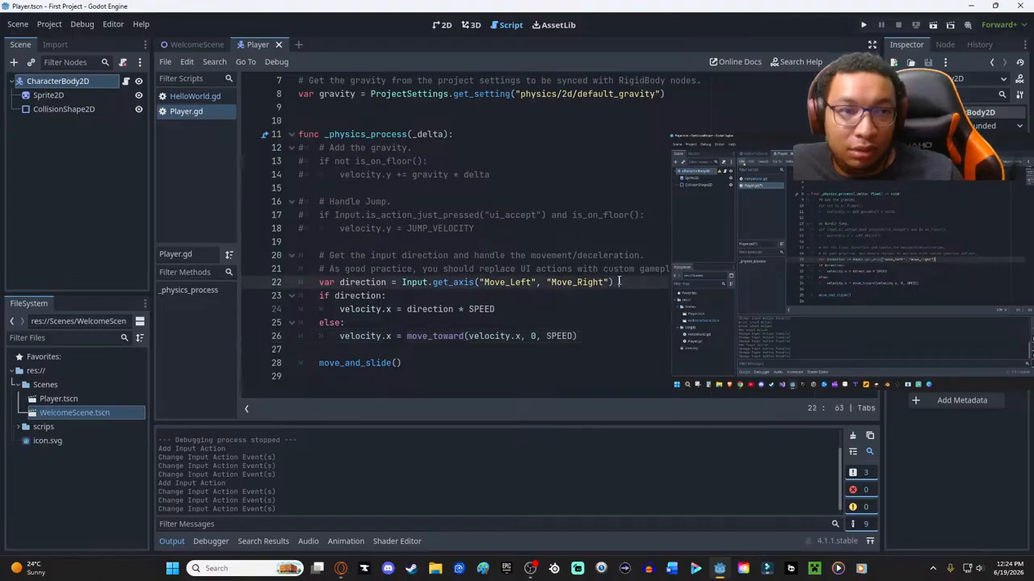
{"action": "key", "text": "BackSpace"}
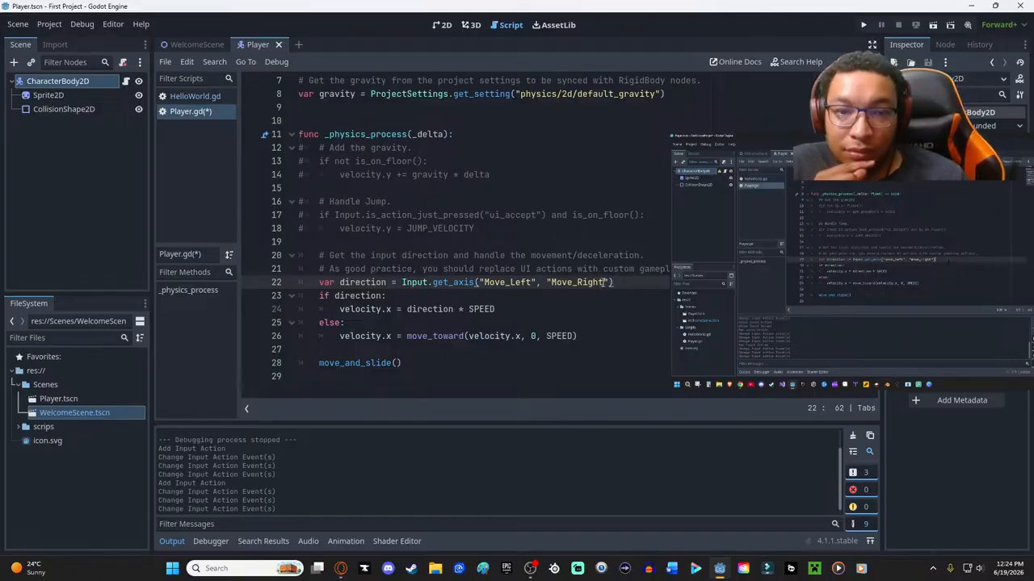
{"action": "key", "text": "ctrl+s"}
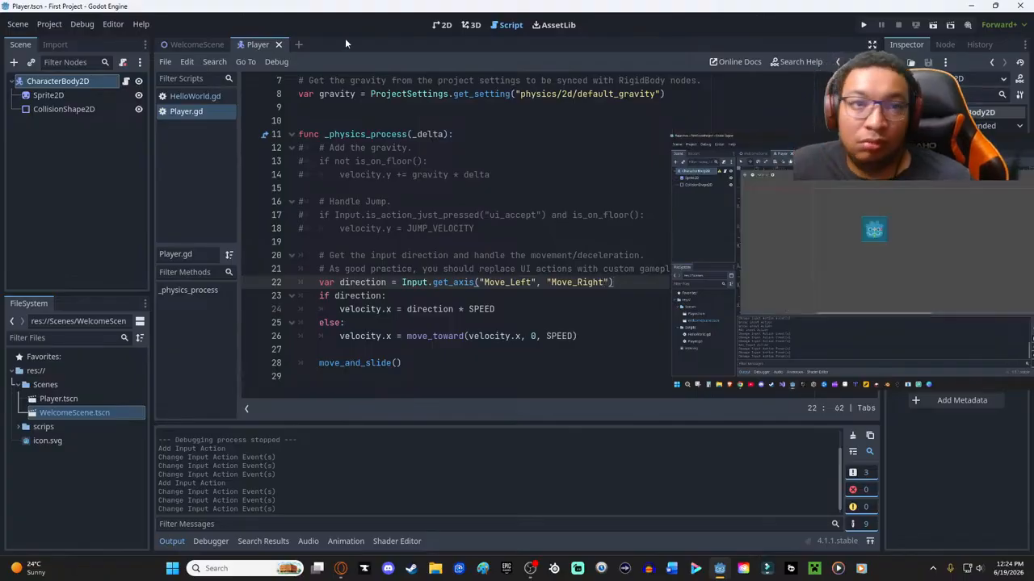
- Show the Player scene in the 2D view, shift the tutorial popout, and run the current scene
{"action": "left_click", "coordinate": [441, 24]}
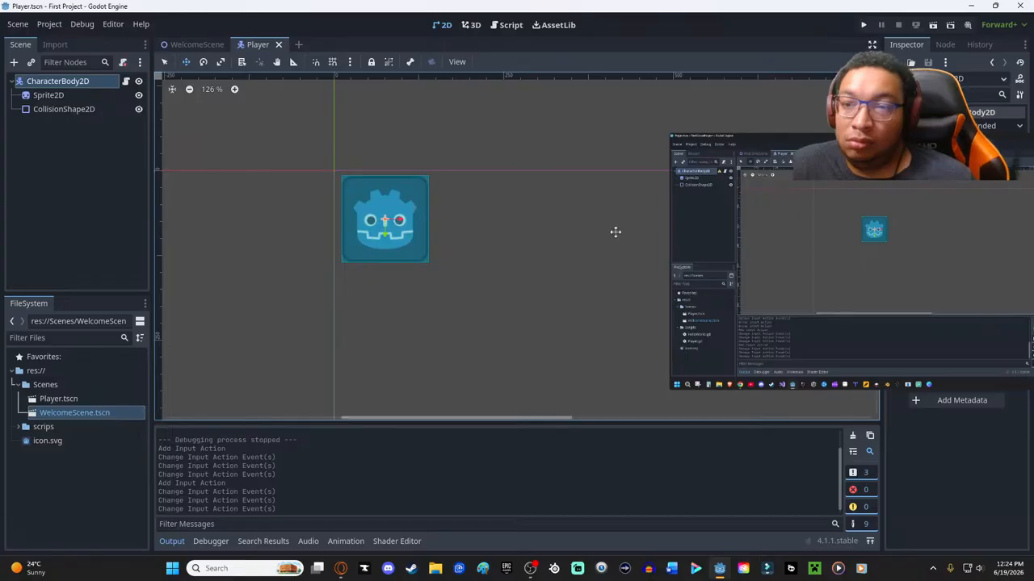
{"action": "mouse_move", "coordinate": [683, 146]}
{"action": "left_click_drag", "start_coordinate": [832, 141], "coordinate": [555, 123]}
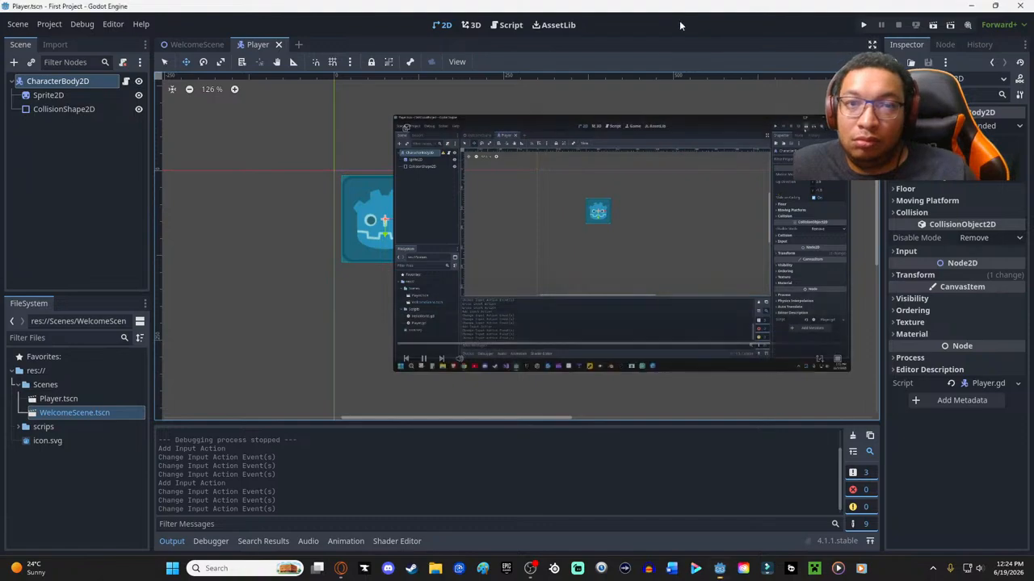
{"action": "left_click", "coordinate": [933, 25]}
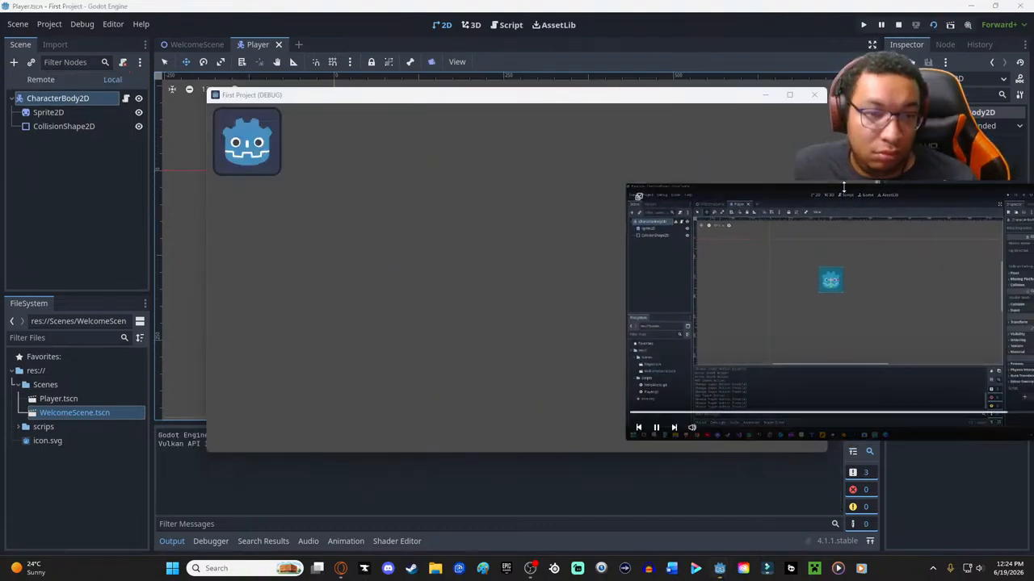
- Test the player's movement repeatedly to the right and left in the running game and close the game window
{"action": "key", "text": "Right"}
{"action": "key", "text": "Left"}
{"action": "key", "text": "Right"}
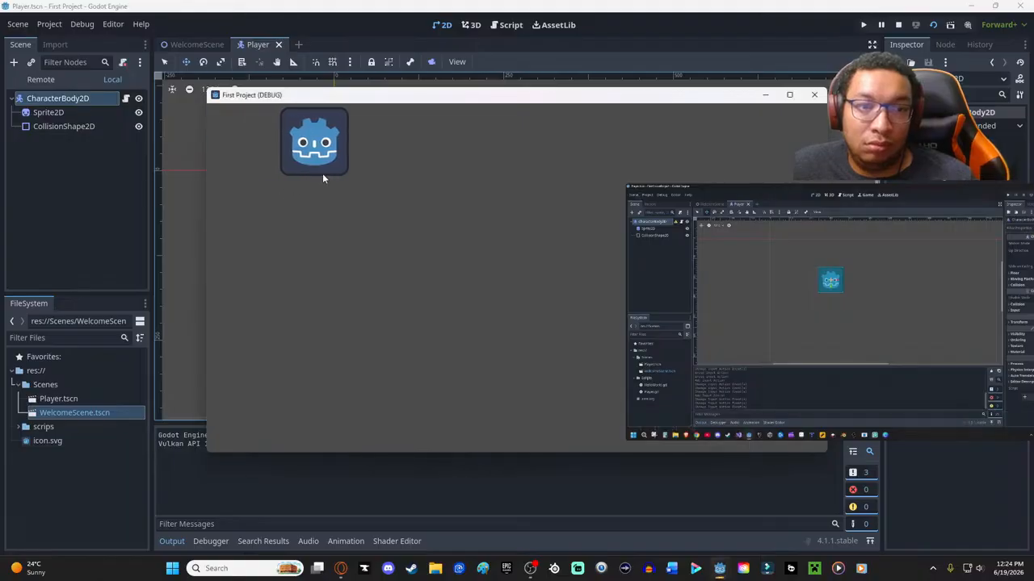
{"action": "key", "text": "Left"}
{"action": "key", "text": "Right"}
{"action": "key", "text": "Left"}
{"action": "key", "text": "Right"}
{"action": "key", "text": "Left"}
{"action": "key", "text": "Right"}
{"action": "key", "text": "Left"}
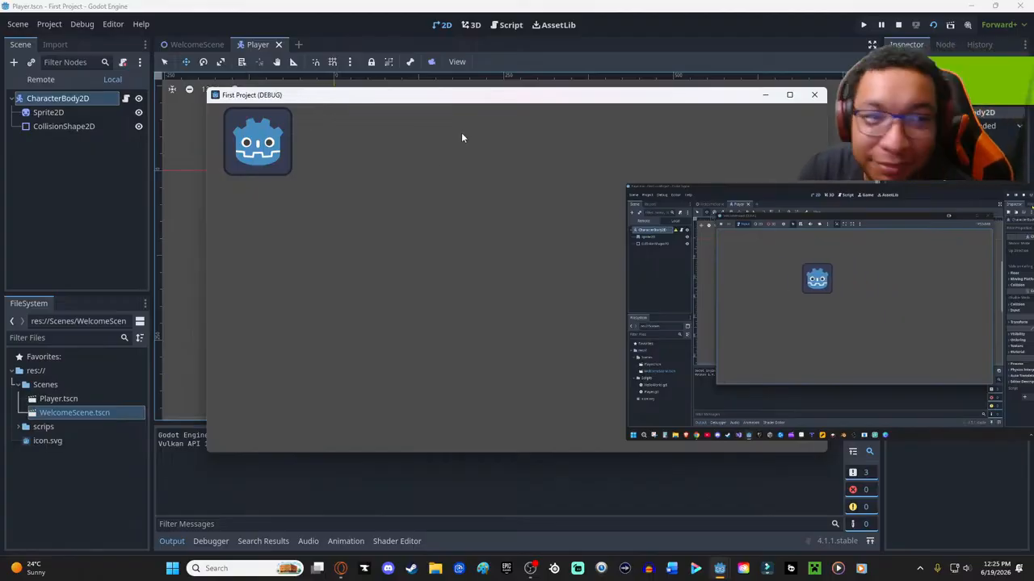
{"action": "left_click", "coordinate": [814, 94]}
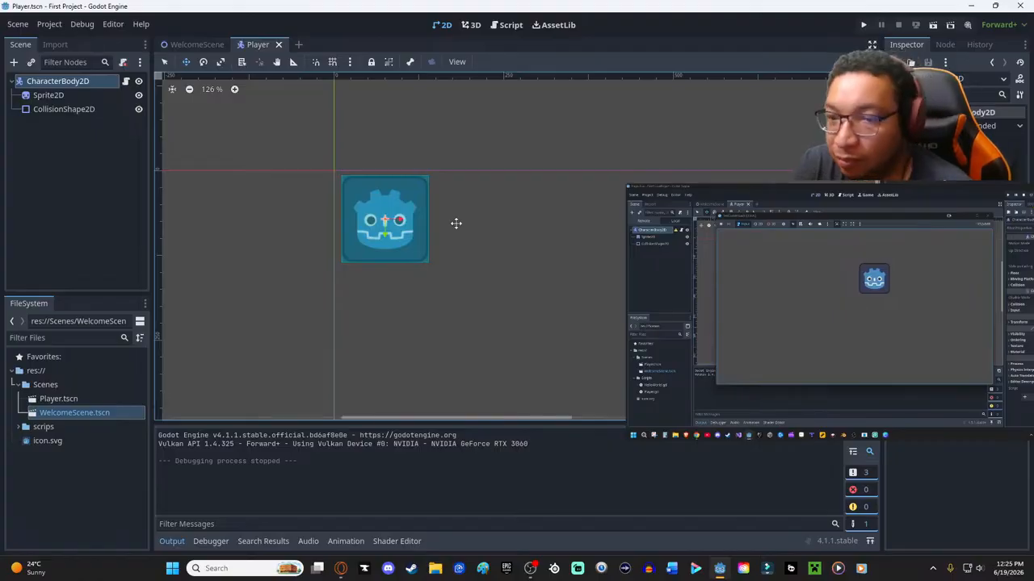
- Reposition the tutorial popout and skip to the next video in the playlist
{"action": "mouse_move", "coordinate": [935, 328]}
{"action": "left_click_drag", "start_coordinate": [808, 189], "coordinate": [649, 151]}
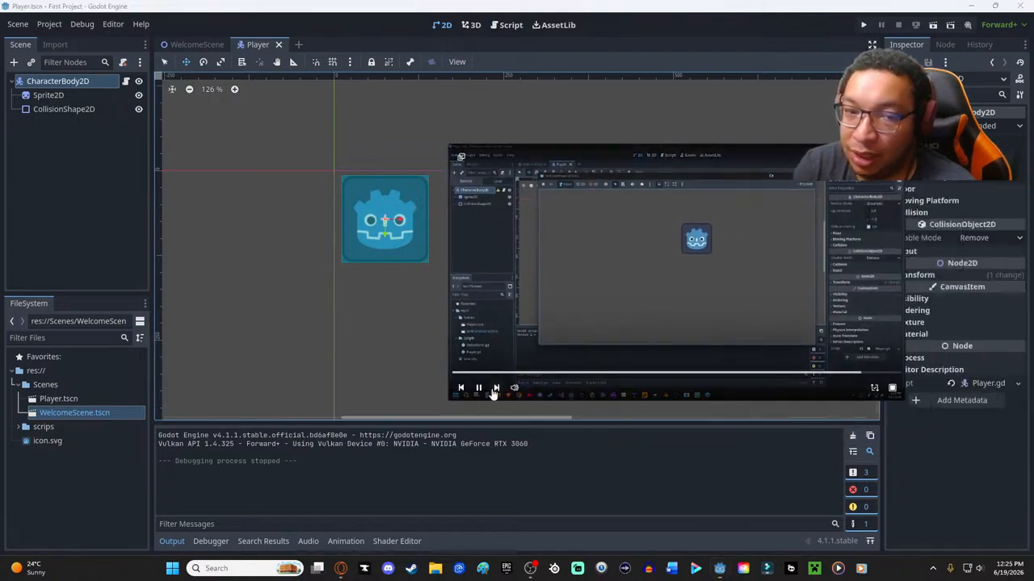
{"action": "left_click", "coordinate": [496, 388]}
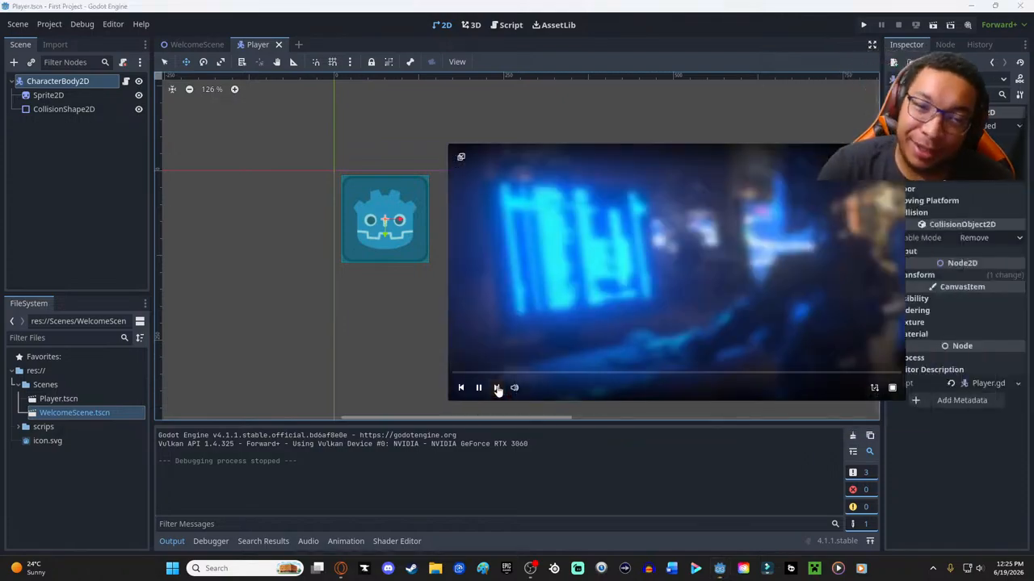
{"action": "left_click_drag", "start_coordinate": [640, 159], "coordinate": [593, 144]}
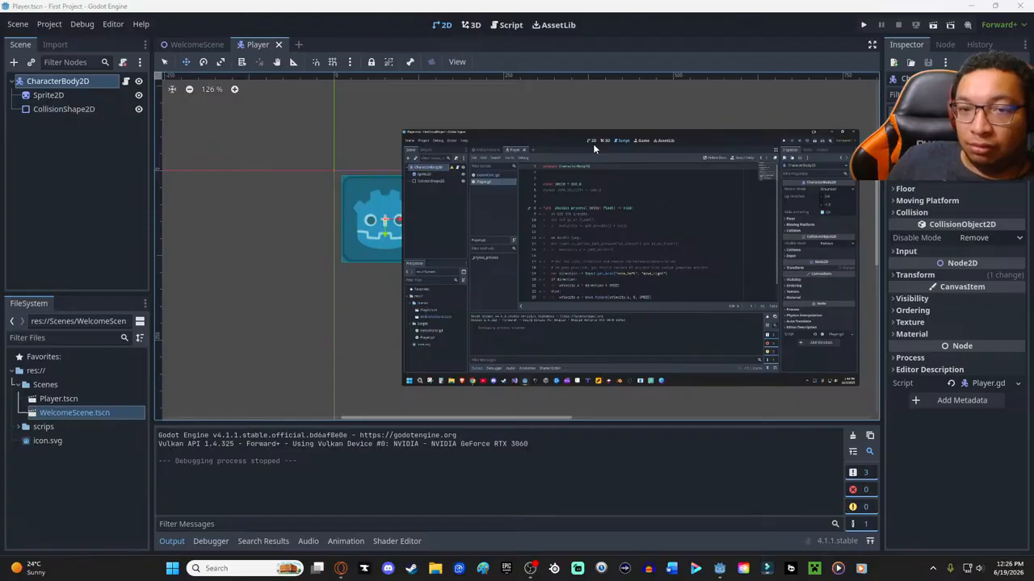
- Open the Player.gd script from its first line with the tutorial popout moved clear of the code
{"action": "left_click", "coordinate": [507, 26]}
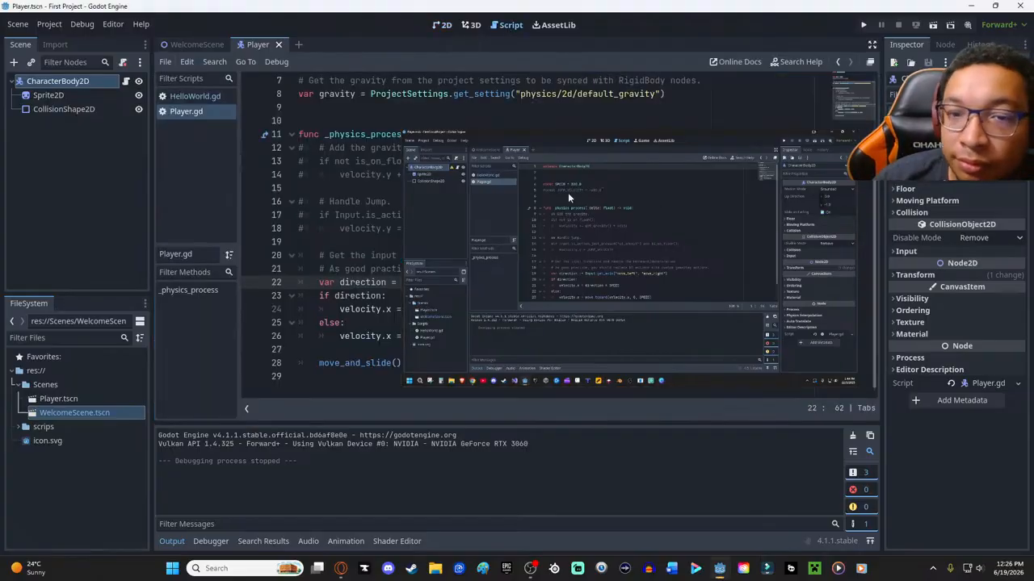
{"action": "left_click_drag", "start_coordinate": [571, 139], "coordinate": [747, 134]}
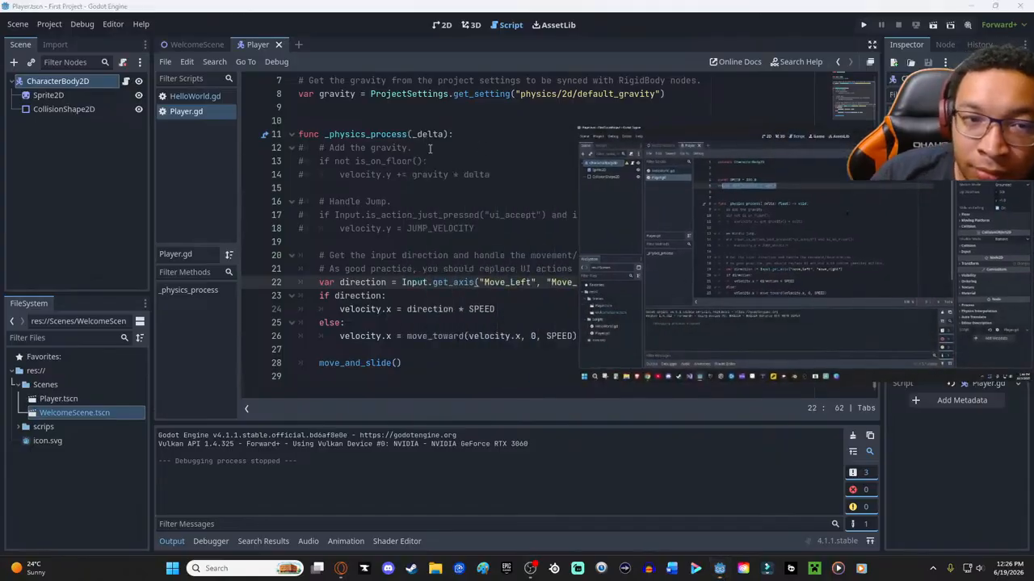
{"action": "scroll", "coordinate": [462, 148], "scroll_direction": "up", "scroll_amount": 2}
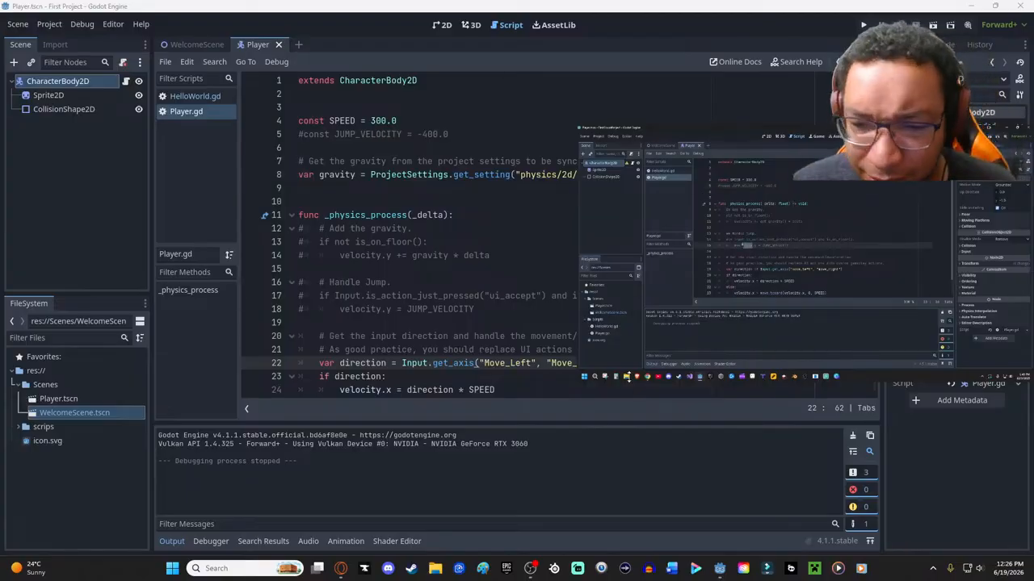
- Return the Gravity & Jumping tutorial to its browser tab and play it full screen
{"action": "mouse_move", "coordinate": [612, 371]}
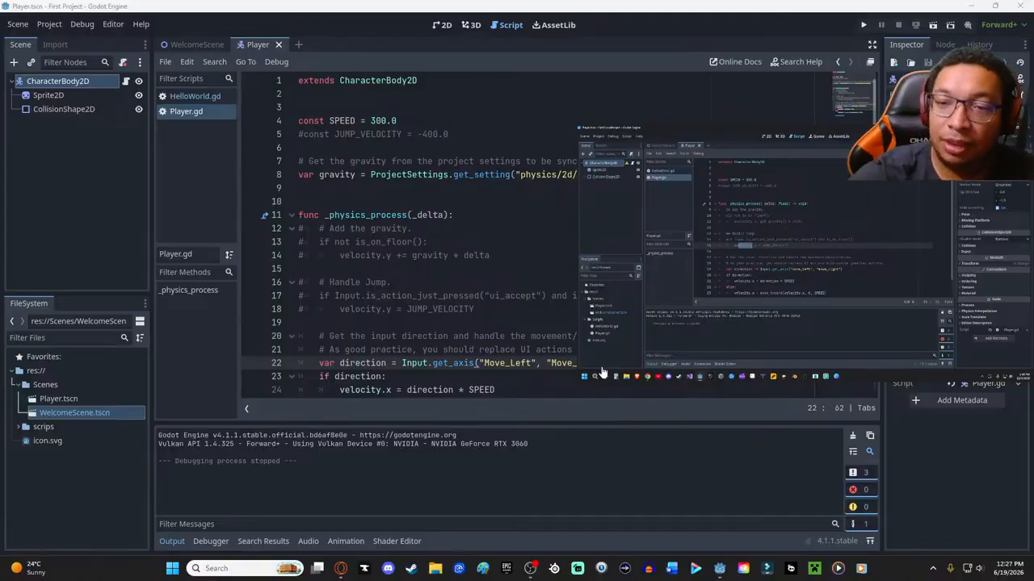
{"action": "mouse_move", "coordinate": [654, 329]}
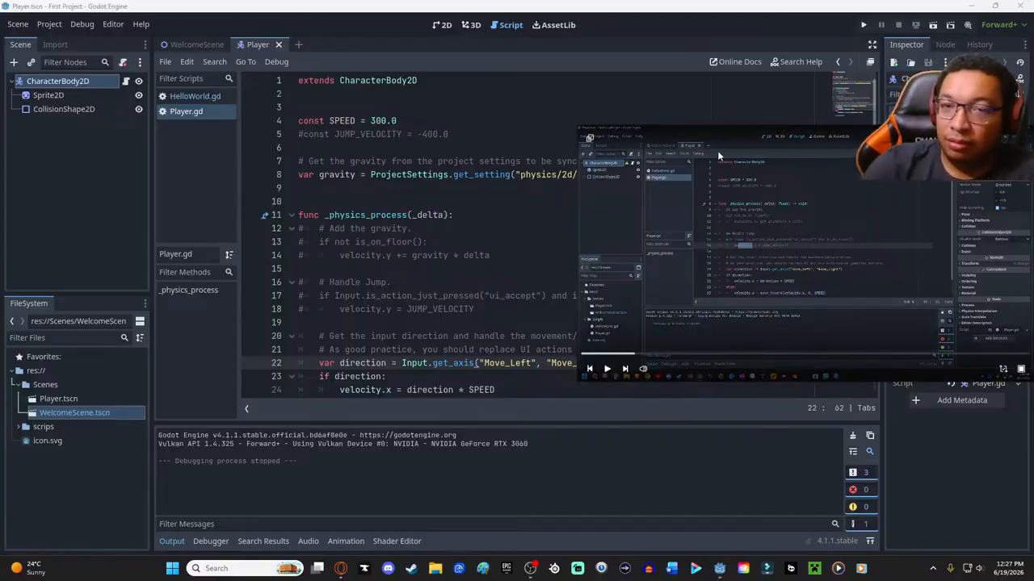
{"action": "left_click", "coordinate": [591, 139]}
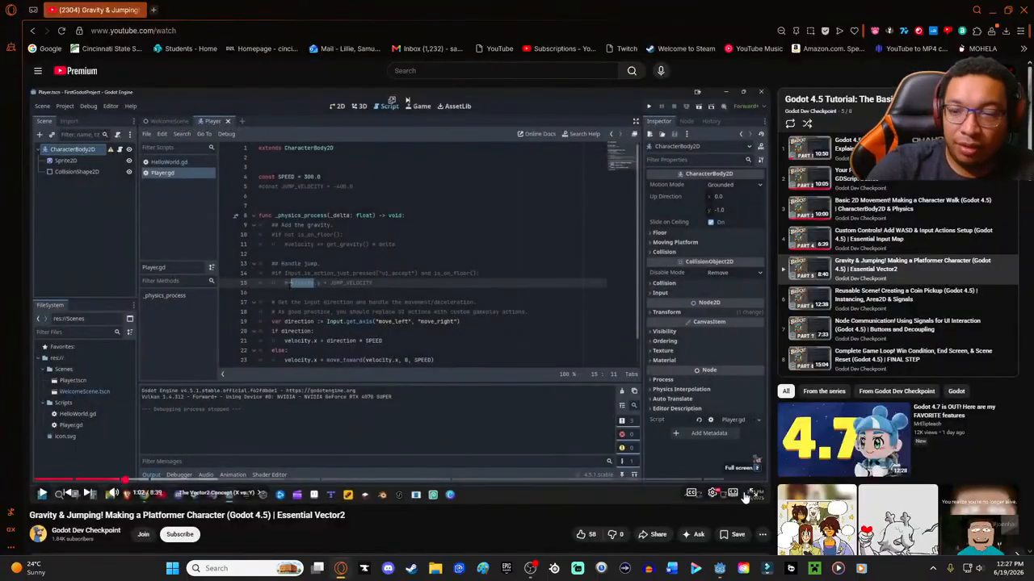
{"action": "left_click", "coordinate": [751, 493]}
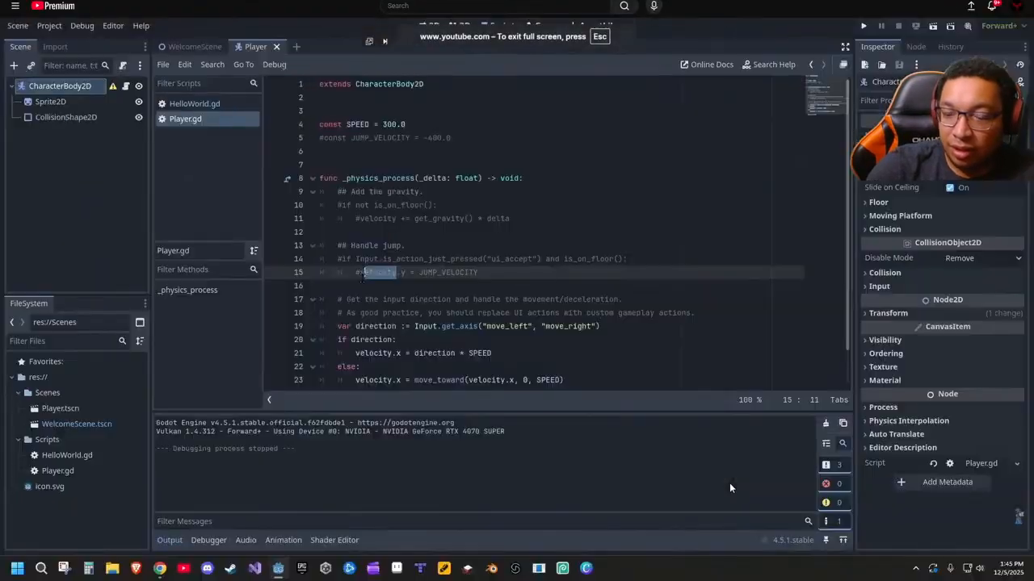
{"action": "left_click", "coordinate": [697, 326]}
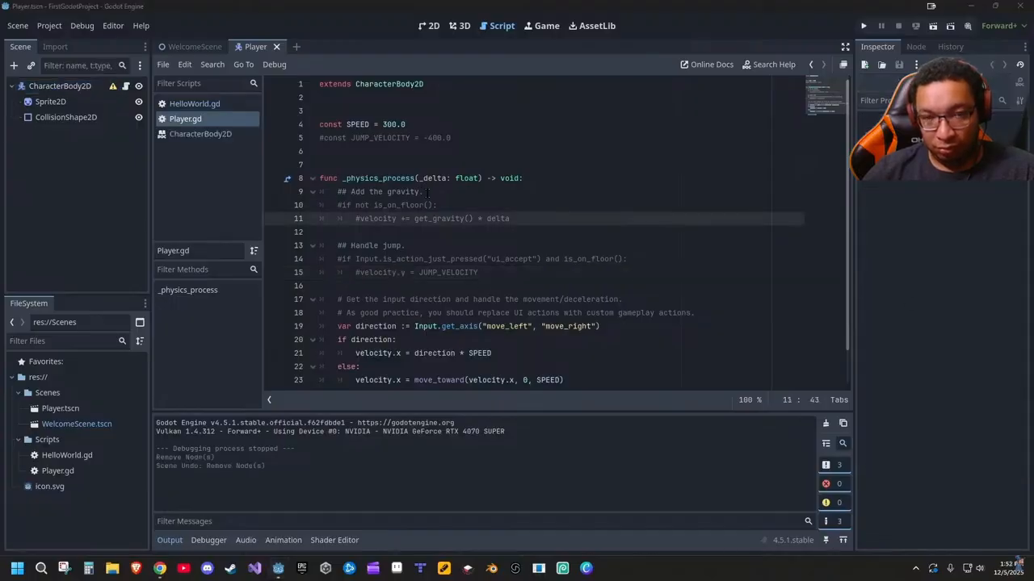
{"action": "left_click_drag", "start_coordinate": [531, 218], "coordinate": [306, 197]}
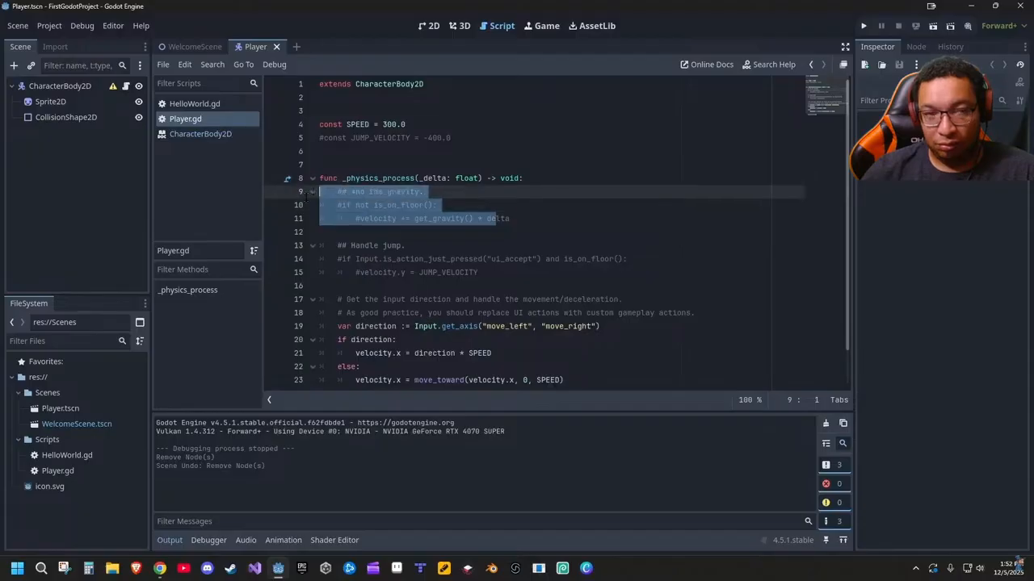
{"action": "left_click", "coordinate": [554, 217]}
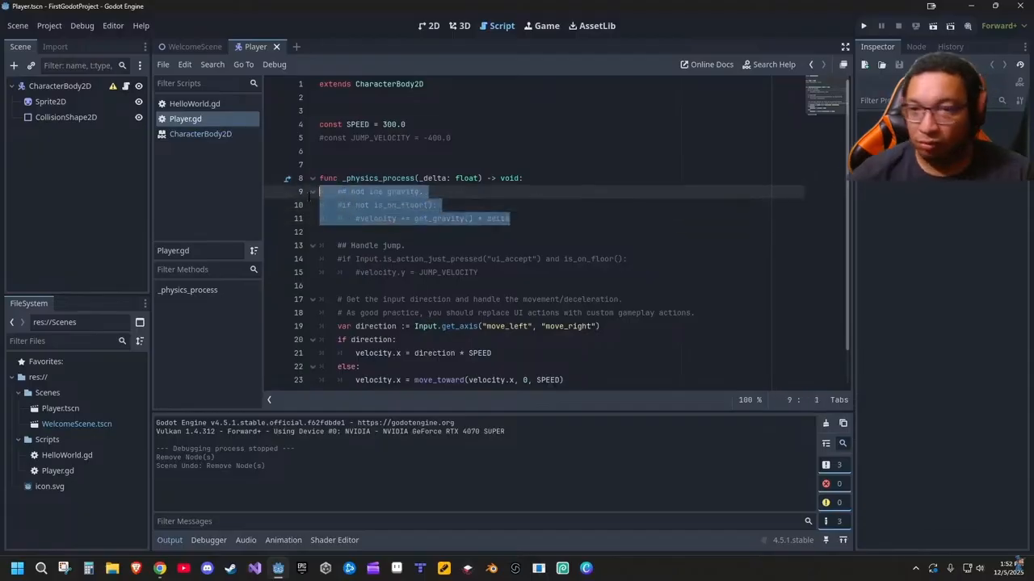
- Exit the tutorial's full-screen view and play the video in a popout again
{"action": "mouse_move", "coordinate": [446, 38]}
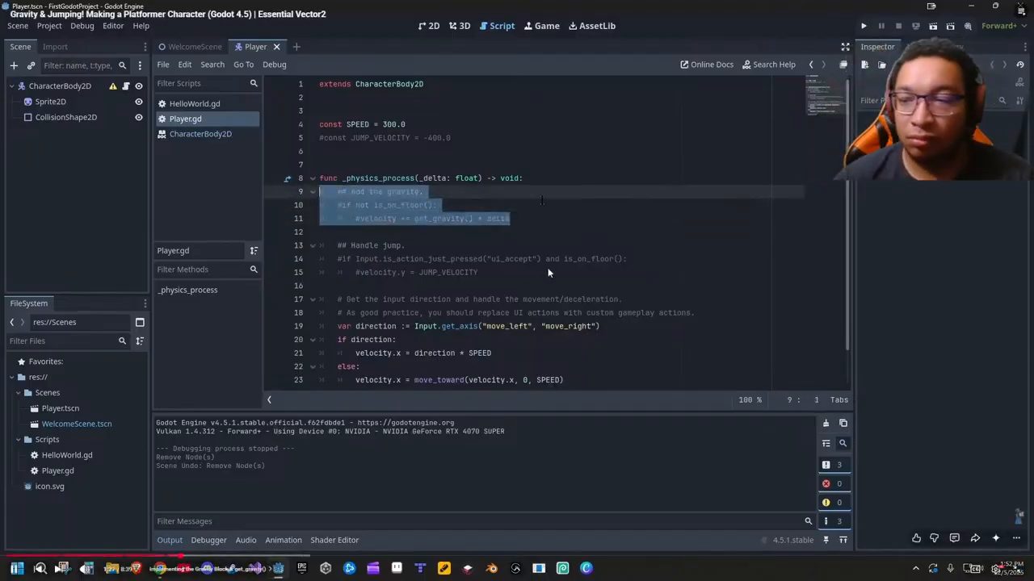
{"action": "key", "text": "Escape"}
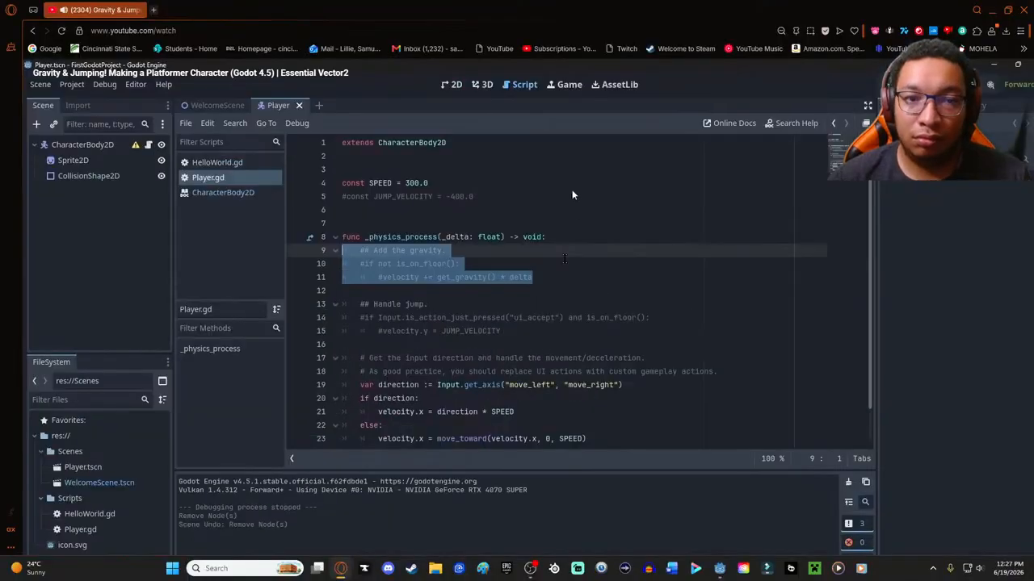
{"action": "left_click", "coordinate": [719, 568]}
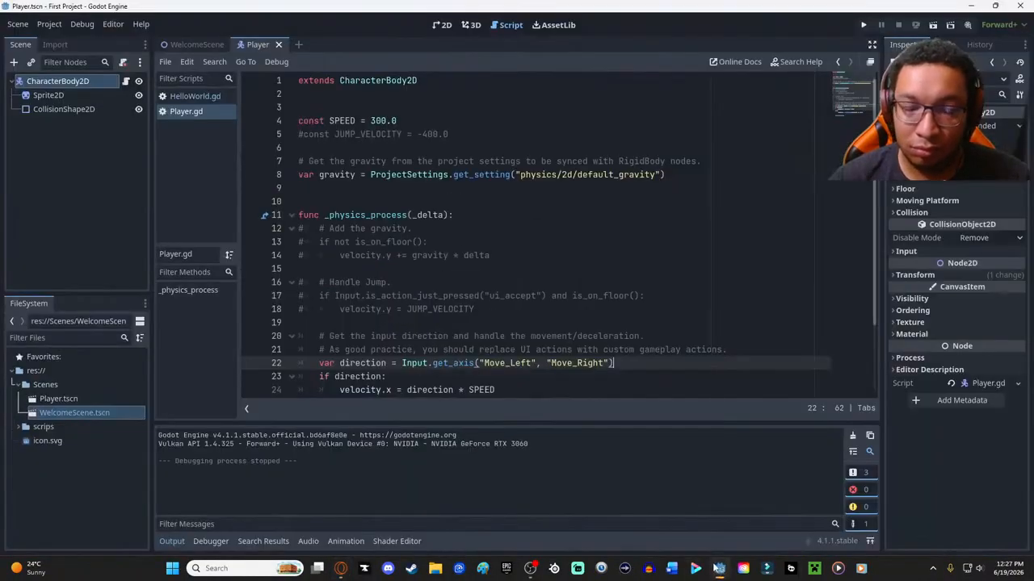
{"action": "left_click", "coordinate": [340, 568]}
{"action": "left_click", "coordinate": [392, 100]}
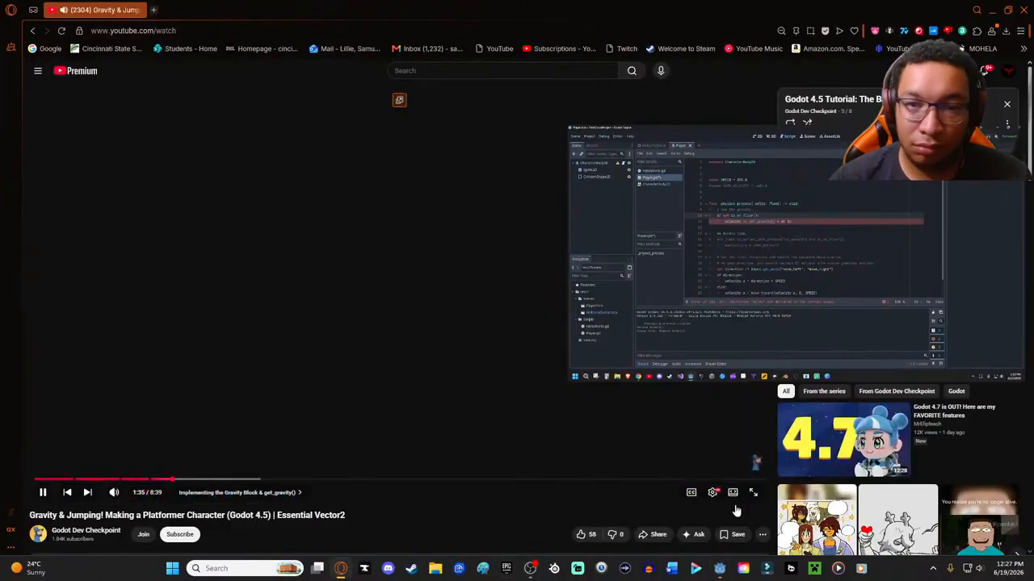
- Switch to Godot and uncomment the "Add the gravity" block in the _physics_process function of Player.gd
{"action": "left_click", "coordinate": [719, 569]}
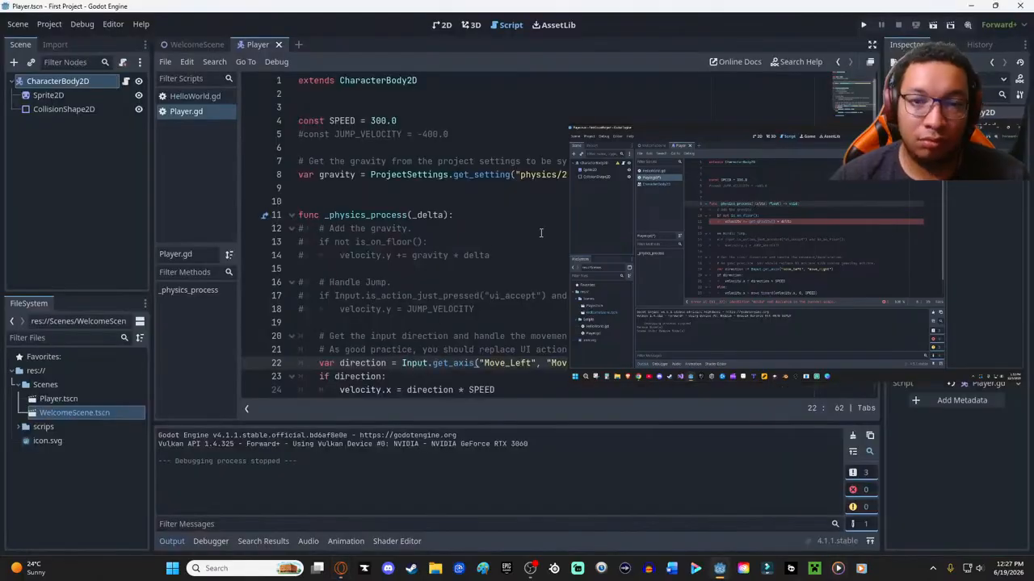
{"action": "left_click", "coordinate": [455, 282]}
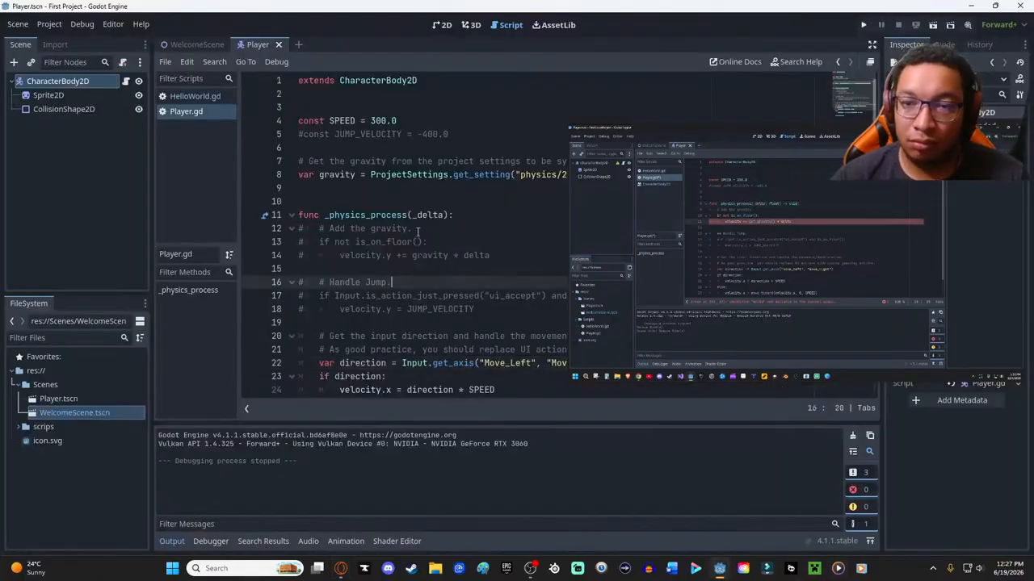
{"action": "left_click_drag", "start_coordinate": [307, 231], "coordinate": [523, 261]}
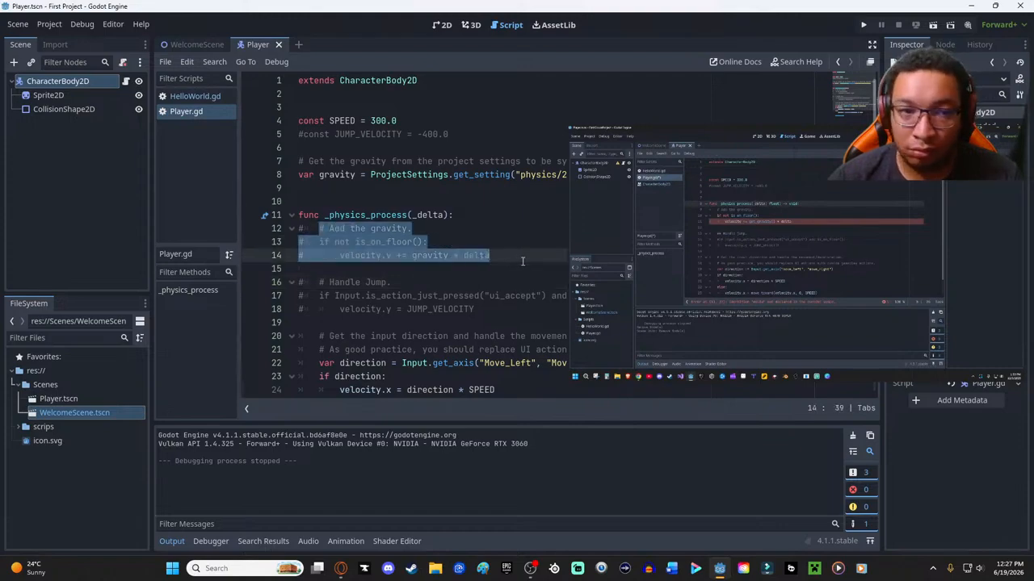
{"action": "key", "text": "ctrl+k"}
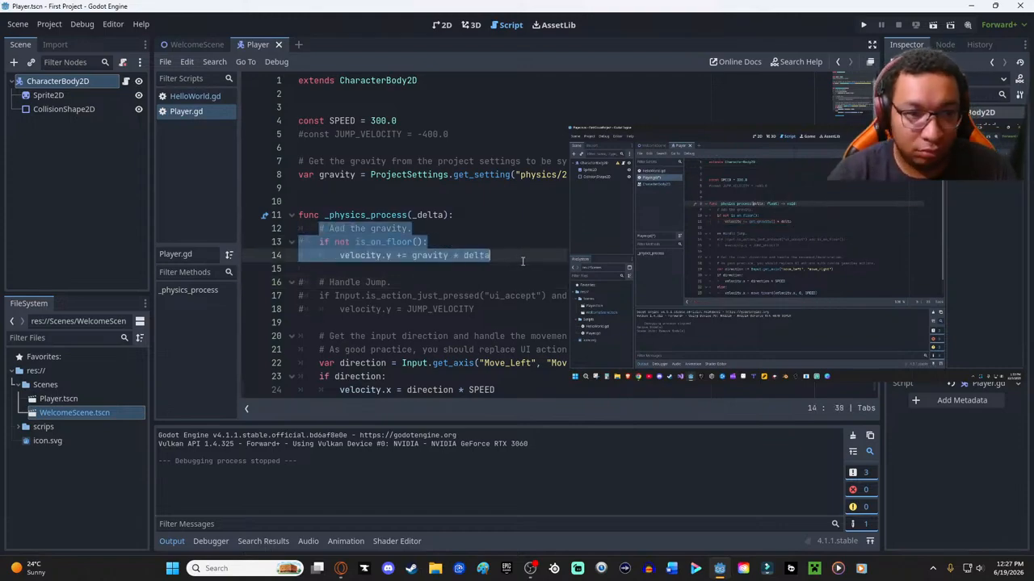
{"action": "left_click", "coordinate": [321, 223]}
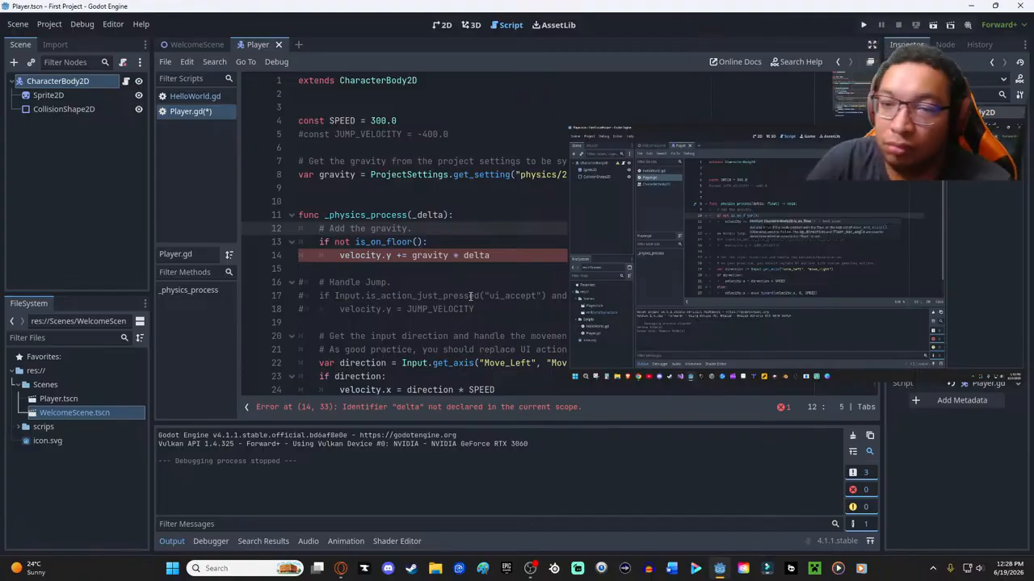
- Resize the tutorial popout beside the gravity code and rewind the video to the part where that block is uncommented
{"action": "left_click", "coordinate": [569, 127]}
{"action": "left_click_drag", "start_coordinate": [569, 127], "coordinate": [383, 23]}
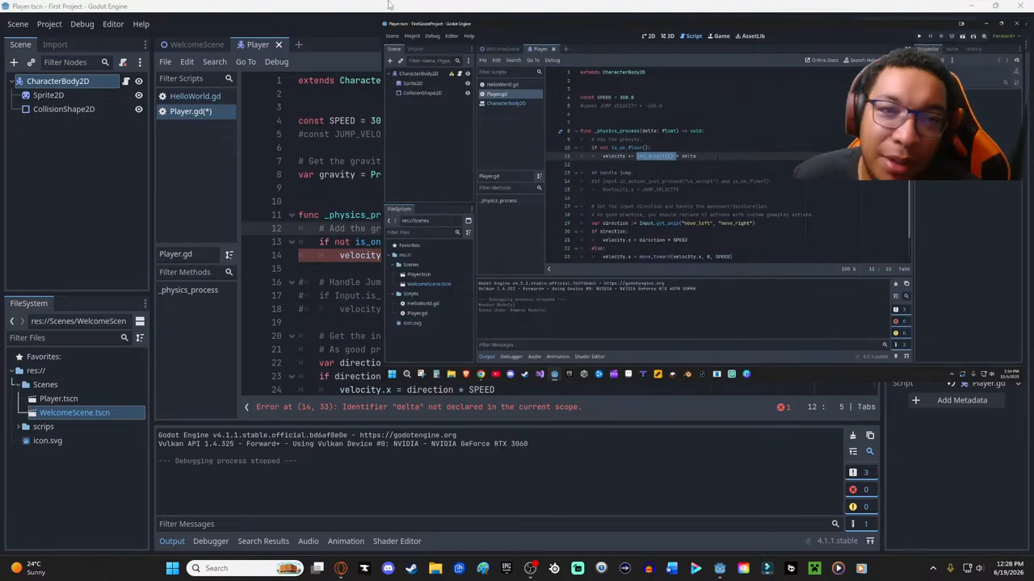
{"action": "left_click_drag", "start_coordinate": [383, 20], "coordinate": [545, 112]}
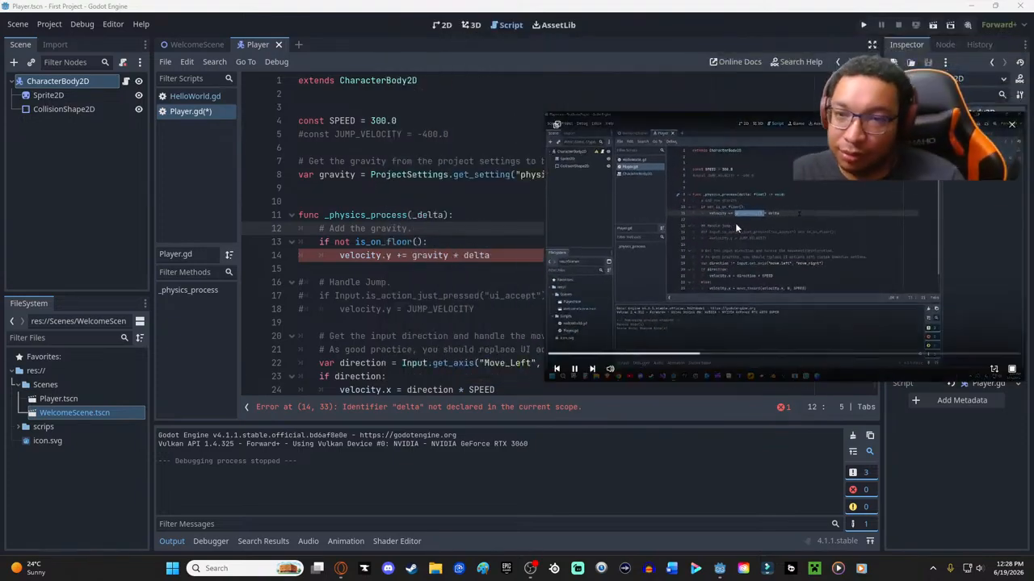
{"action": "left_click", "coordinate": [423, 282]}
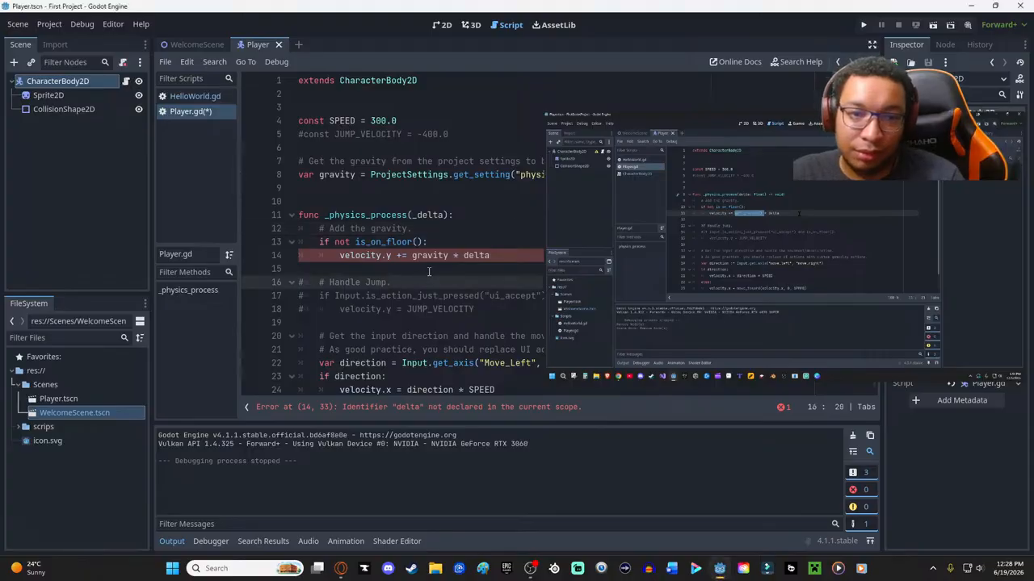
{"action": "left_click", "coordinate": [429, 269]}
{"action": "left_click", "coordinate": [423, 255]}
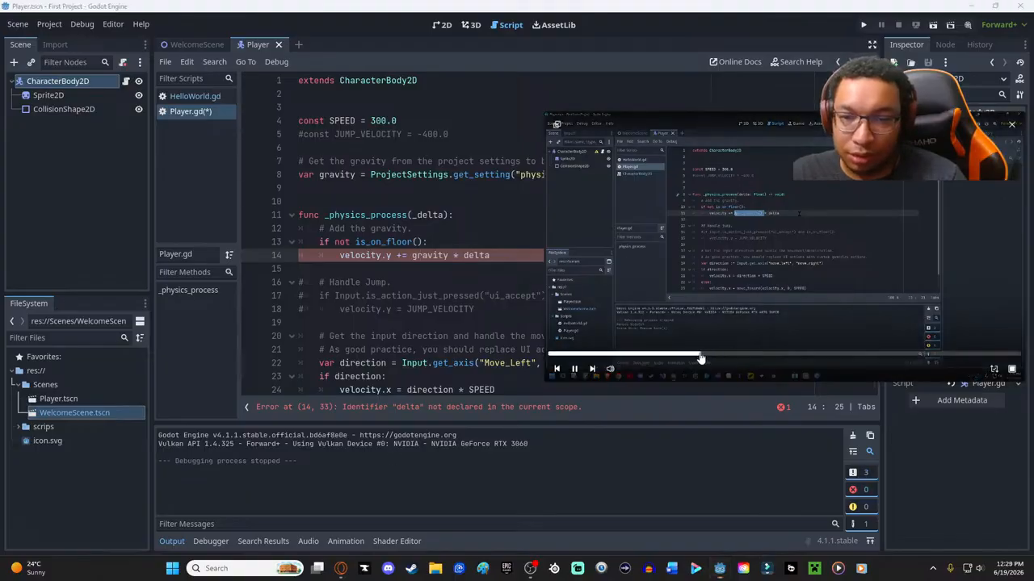
{"action": "left_click", "coordinate": [674, 358]}
{"action": "left_click_drag", "start_coordinate": [674, 358], "coordinate": [628, 358]}
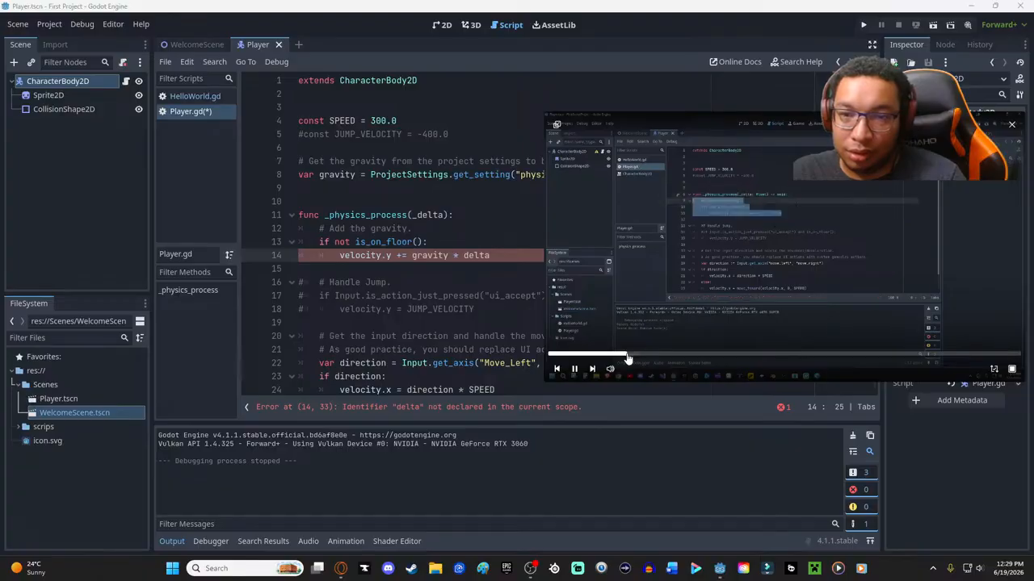
- Rename the _physics_process parameter from _delta to delta and save the script
{"action": "left_click", "coordinate": [424, 215]}
{"action": "key", "text": "BackSpace"}
{"action": "left_click", "coordinate": [442, 280]}
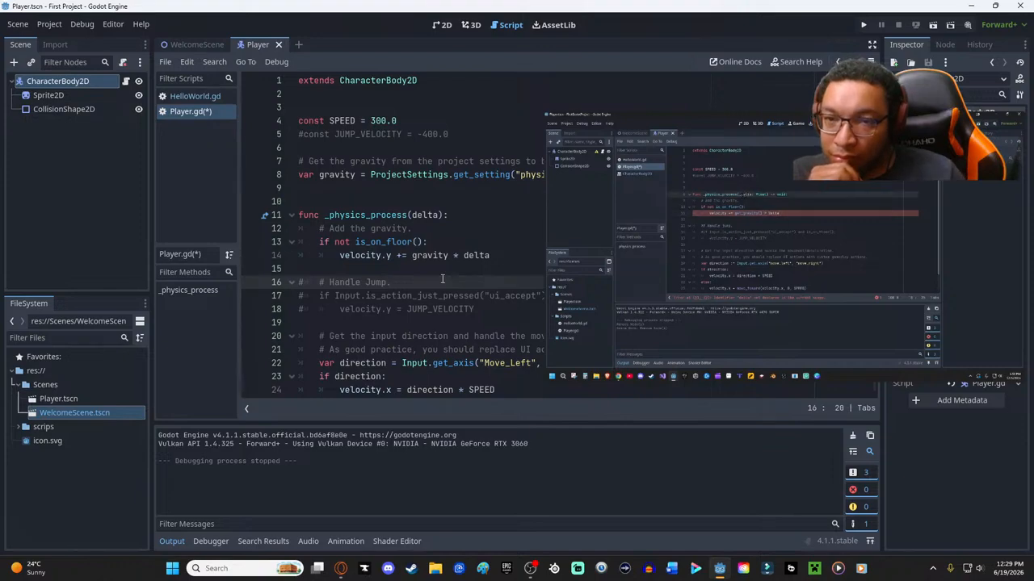
{"action": "key", "text": "ctrl+s"}
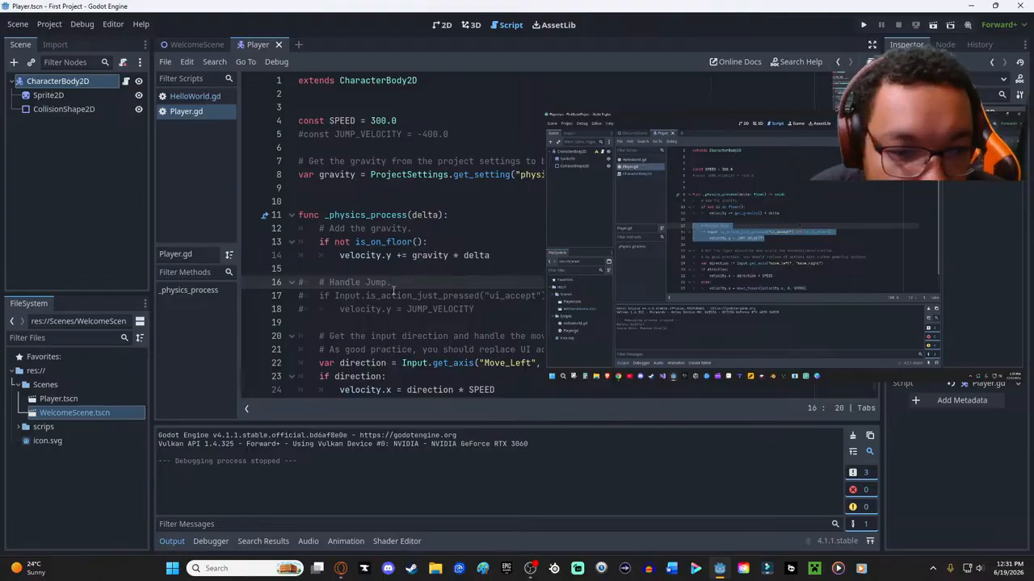
- Uncomment the "Handle Jump" block and the JUMP_VELOCITY = -400.0 constant in Player.gd, and save the script
{"action": "left_click_drag", "start_coordinate": [319, 282], "coordinate": [365, 315]}
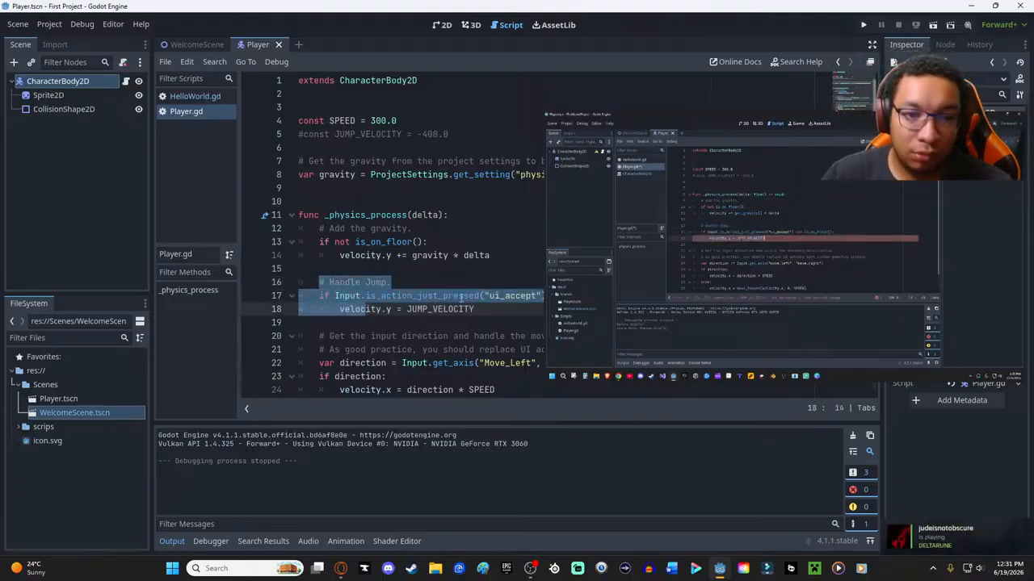
{"action": "key", "text": "ctrl+k"}
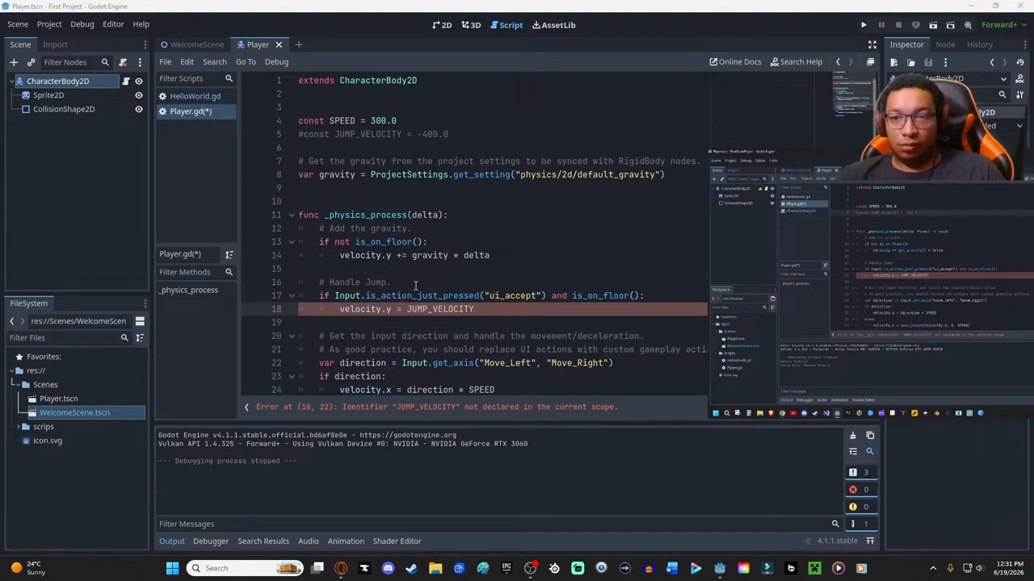
{"action": "left_click", "coordinate": [304, 137]}
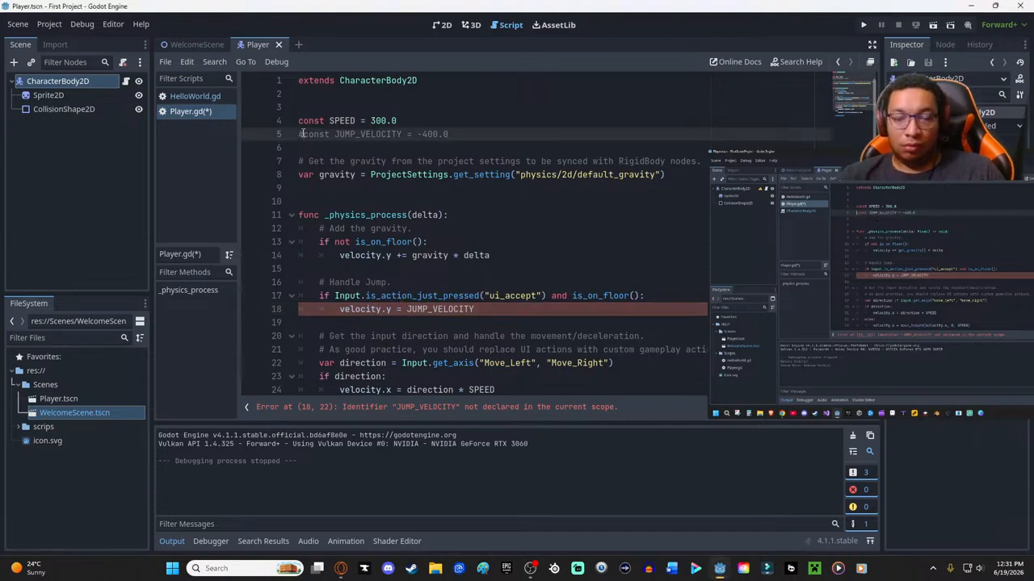
{"action": "key", "text": "BackSpace"}
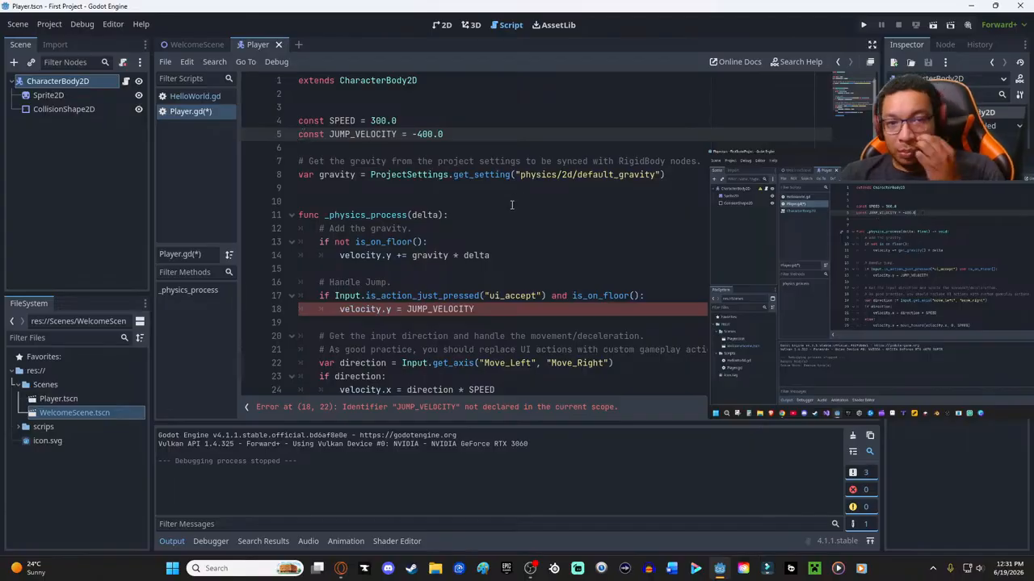
{"action": "left_click", "coordinate": [516, 229]}
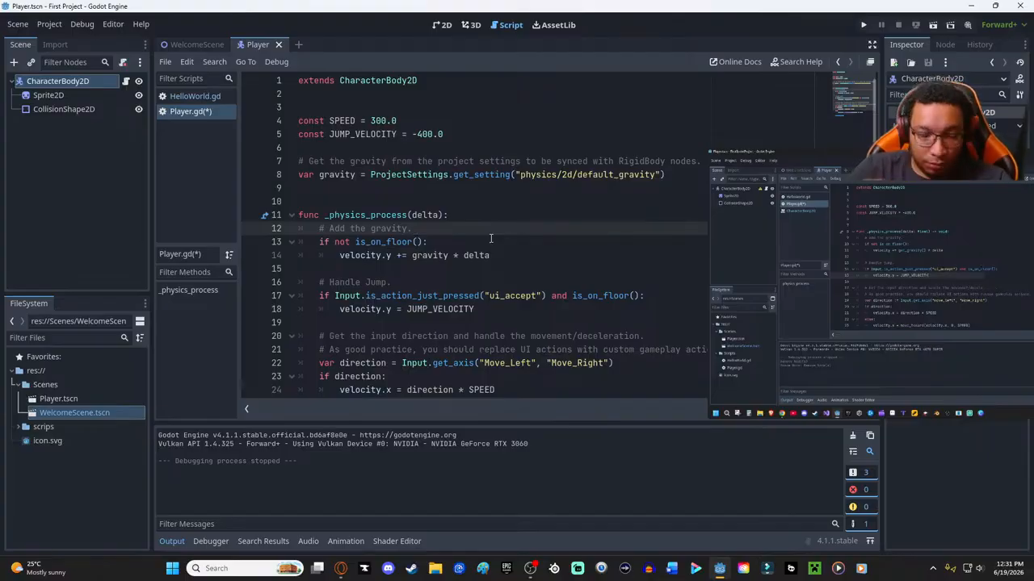
{"action": "key", "text": "ctrl+s"}
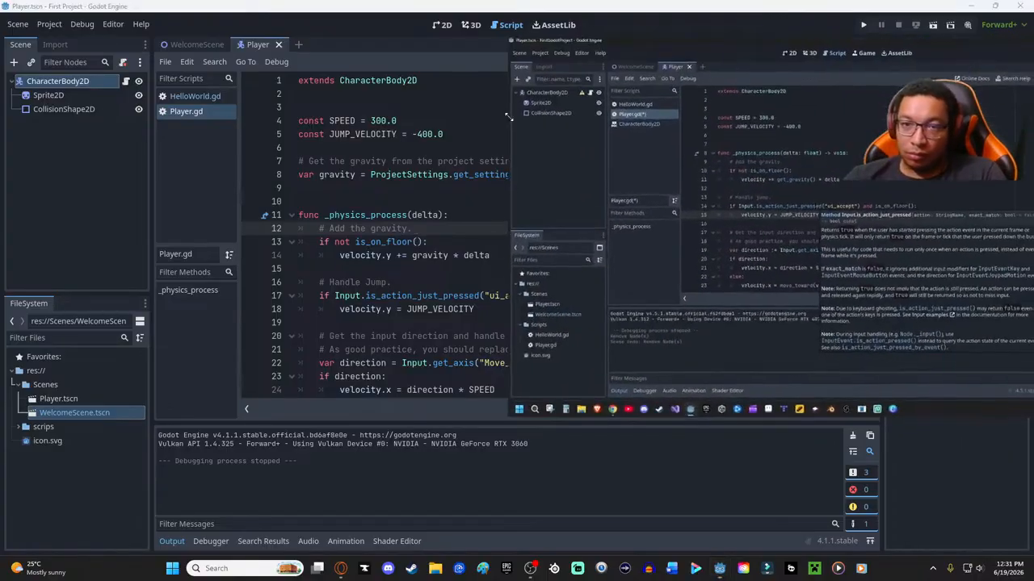
- Reposition the tutorial popout, pause the video, and resume its playback
{"action": "left_click_drag", "start_coordinate": [753, 49], "coordinate": [678, 118]}
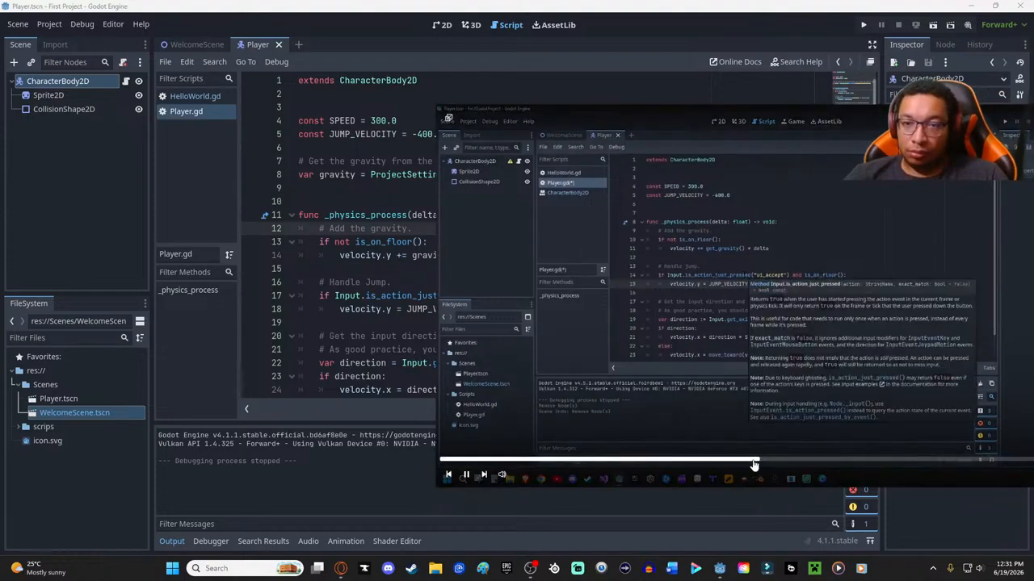
{"action": "left_click", "coordinate": [753, 466]}
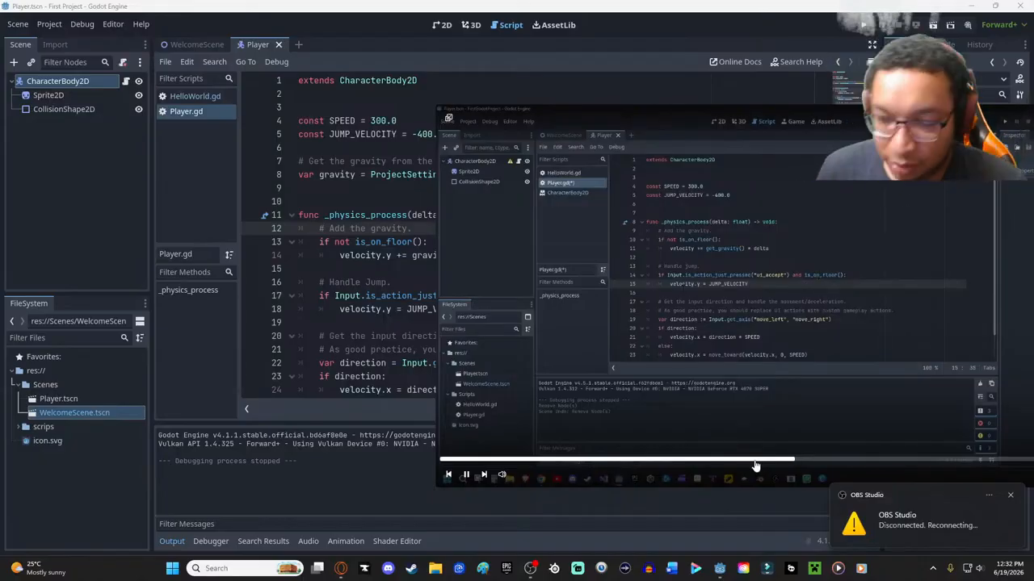
{"action": "left_click", "coordinate": [467, 477]}
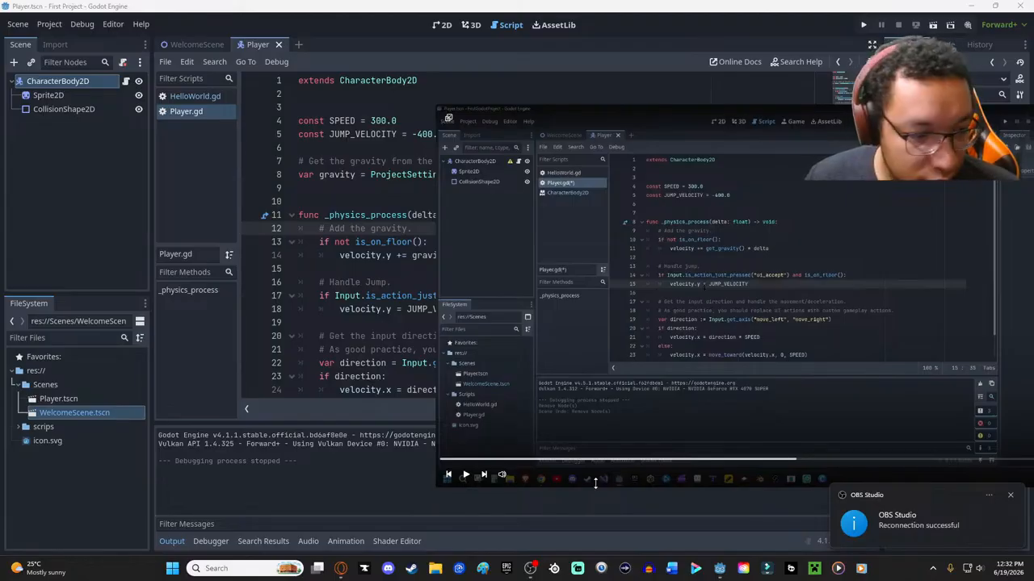
{"action": "mouse_move", "coordinate": [505, 478]}
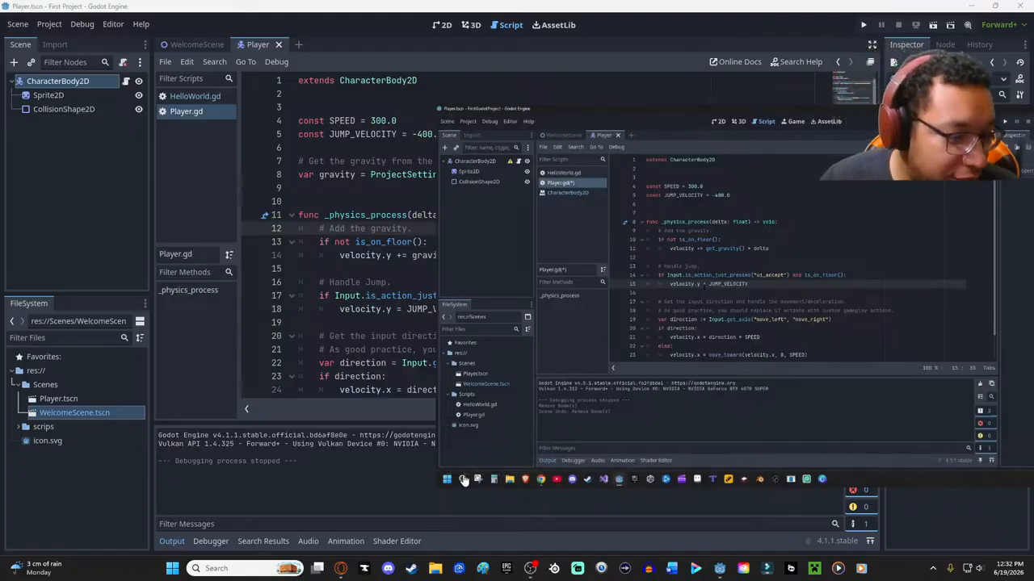
{"action": "mouse_move", "coordinate": [455, 466]}
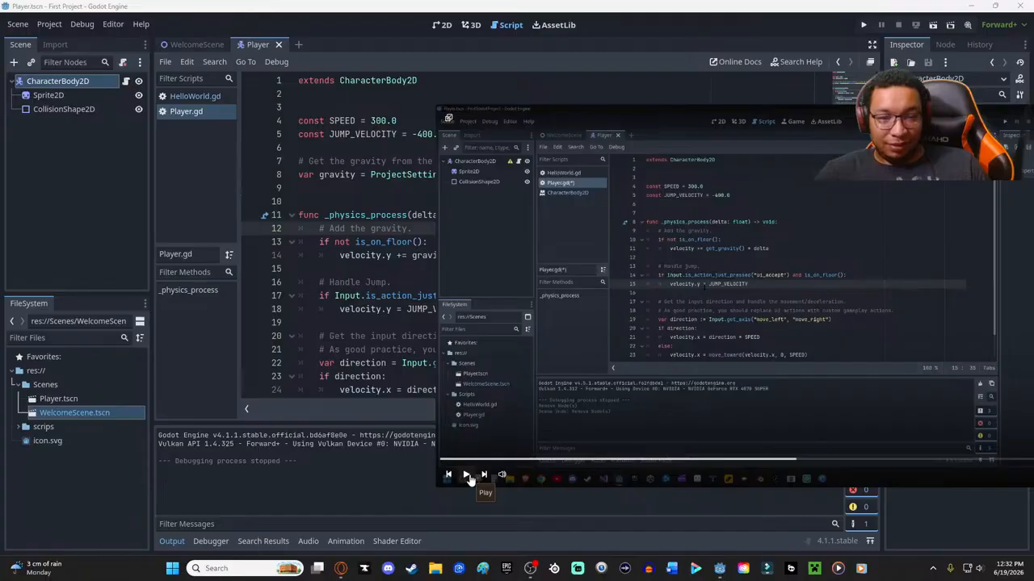
{"action": "left_click", "coordinate": [466, 477]}
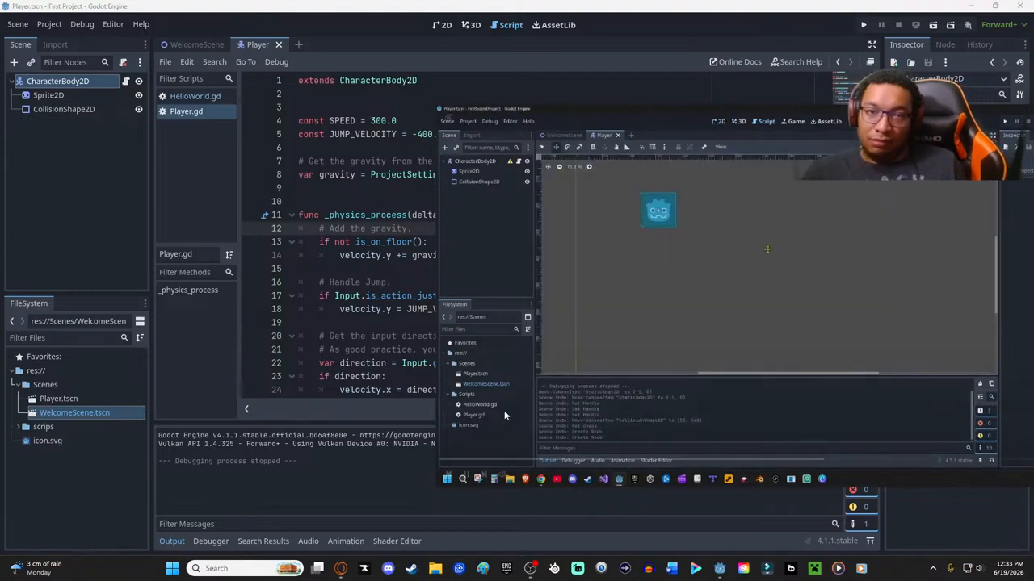
- In the 2D view, reset the CharacterBody2D's position to 0, 0 px, move the node to (115, 27), and save the scene
{"action": "left_click", "coordinate": [441, 25]}
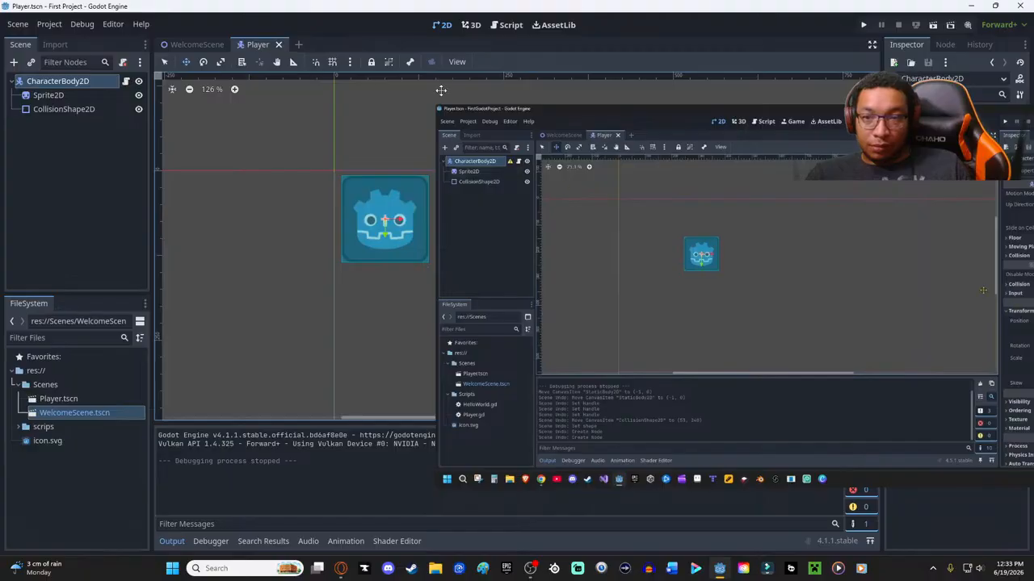
{"action": "left_click_drag", "start_coordinate": [736, 110], "coordinate": [380, 103]}
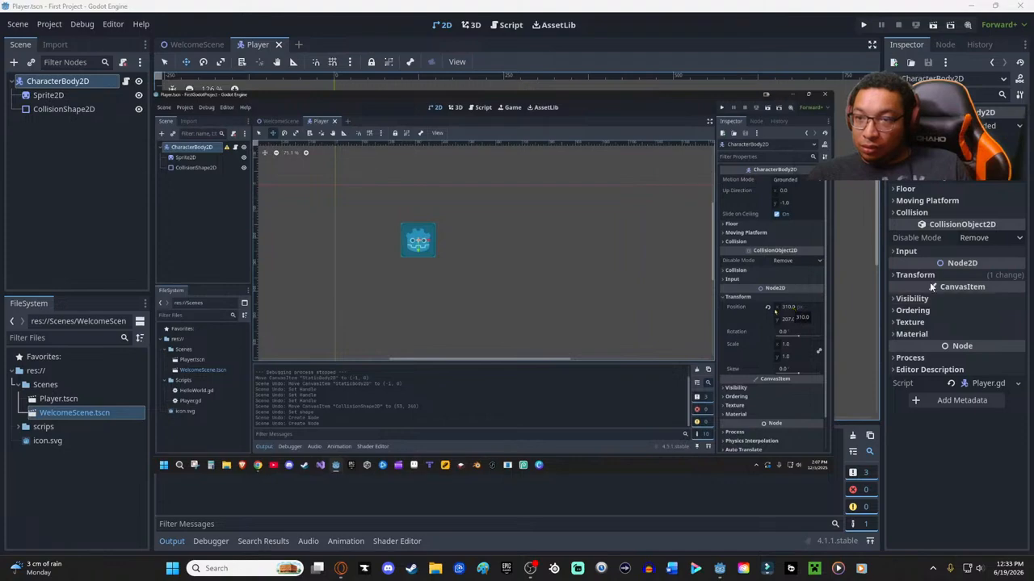
{"action": "left_click", "coordinate": [894, 274]}
{"action": "left_click", "coordinate": [954, 289]}
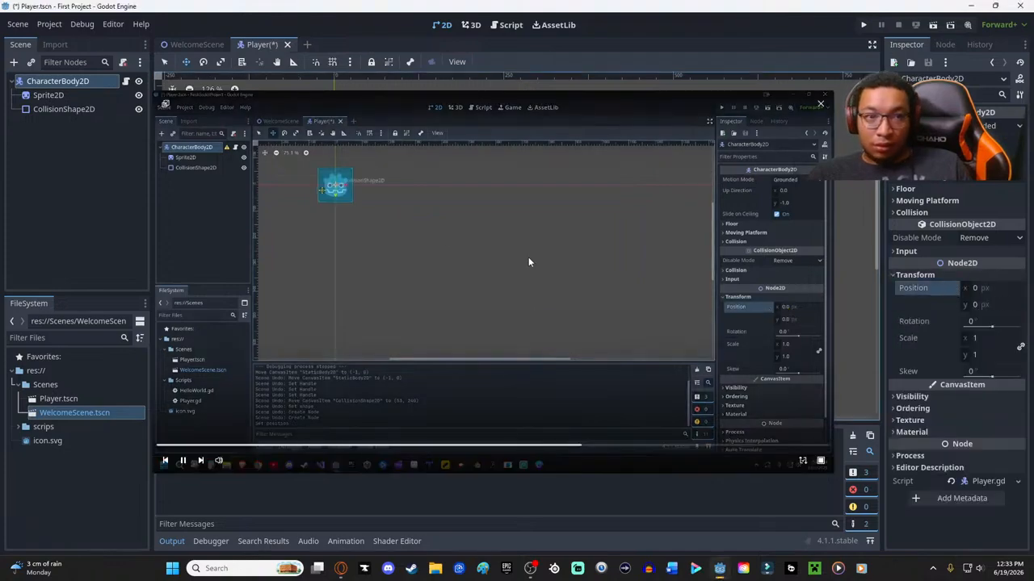
{"action": "left_click_drag", "start_coordinate": [323, 83], "coordinate": [400, 99]}
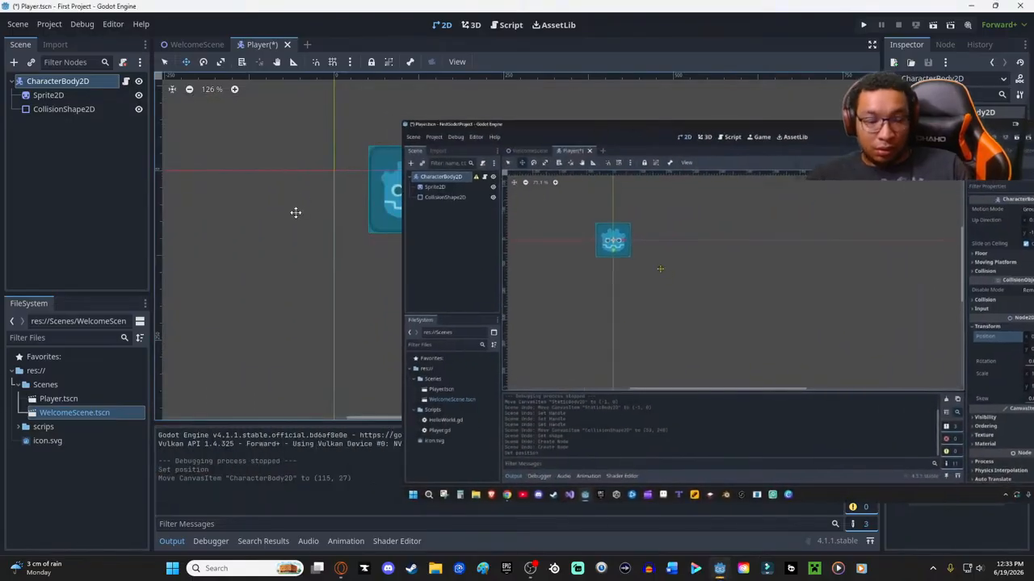
{"action": "key", "text": "ctrl+s"}
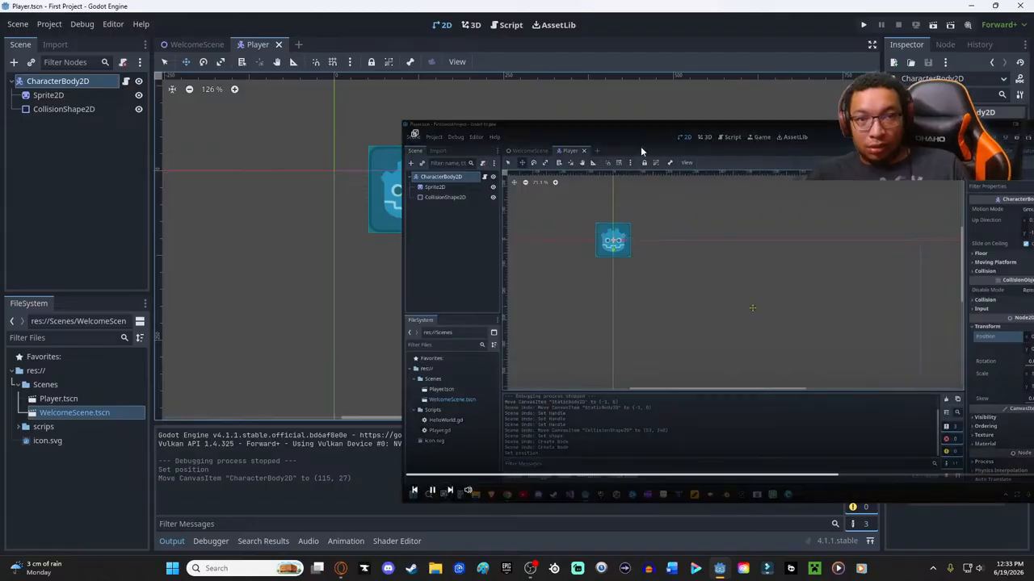
- Move the tutorial popout off the canvas, rename the CharacterBody2D root node to Player, and save the scene
{"action": "left_click_drag", "start_coordinate": [612, 140], "coordinate": [834, 199]}
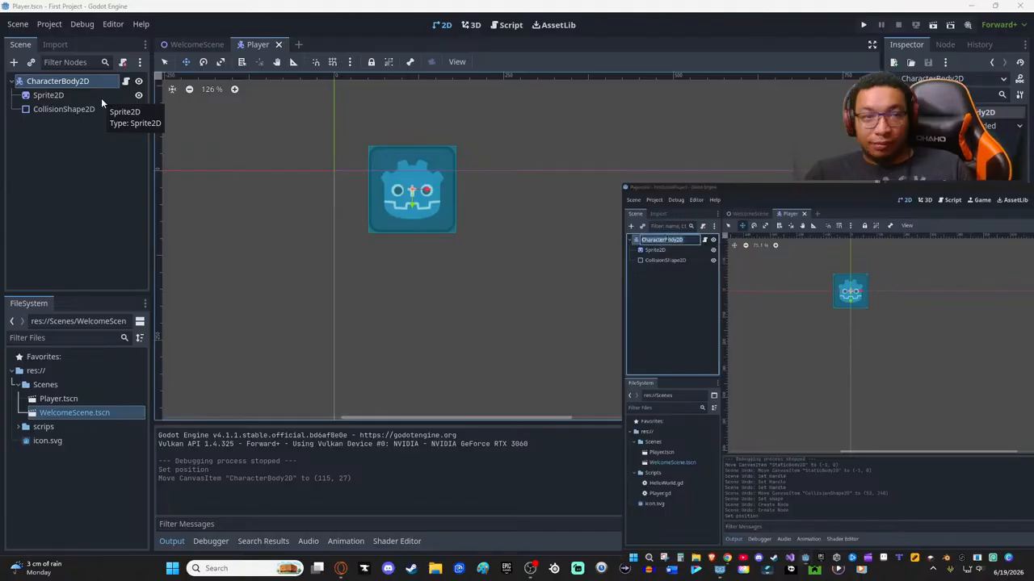
{"action": "left_click", "coordinate": [62, 82]}
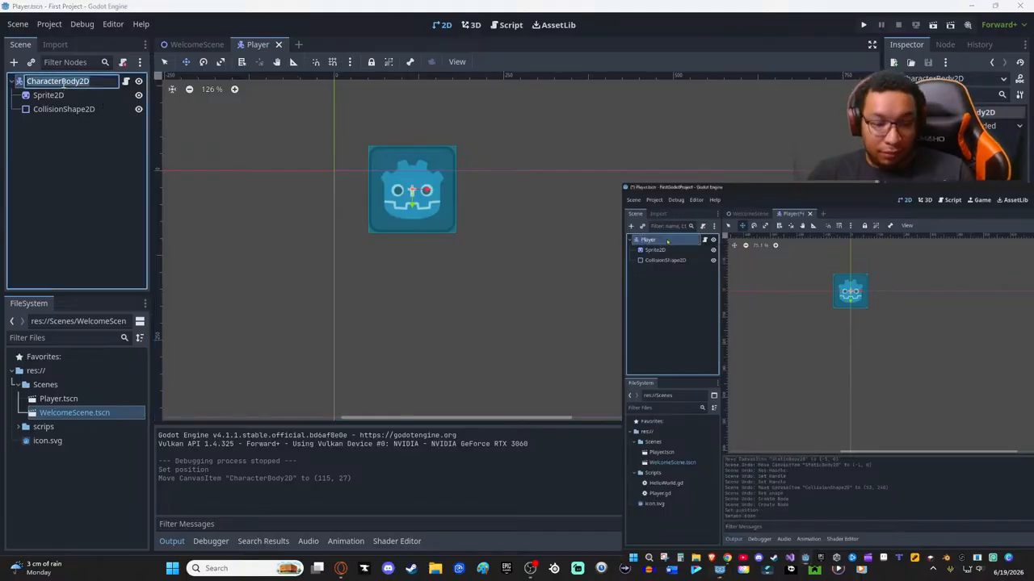
{"action": "key", "text": "BackSpace"}
{"action": "type", "text": "Plas"}
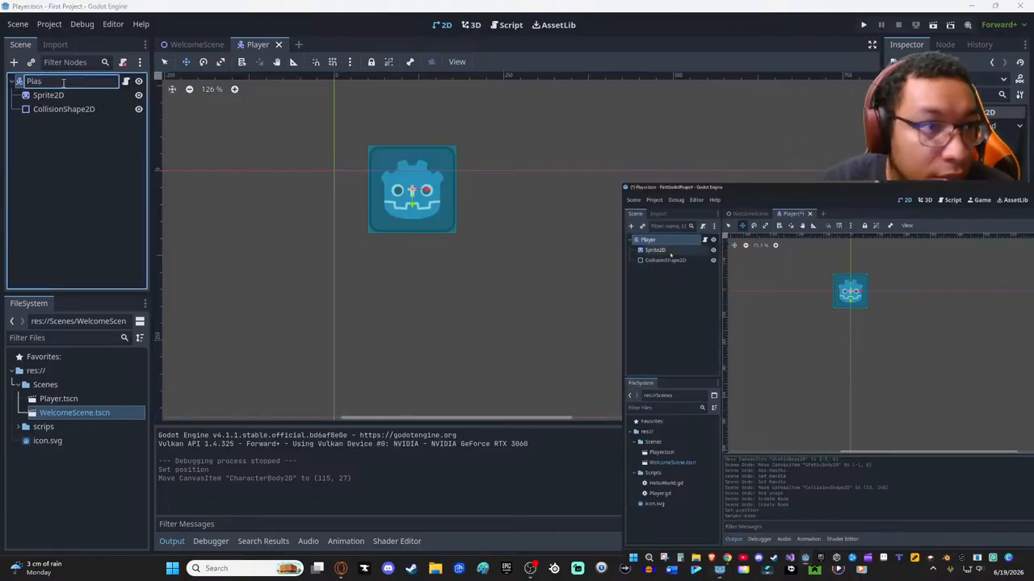
{"action": "type", "text": "yer"}
{"action": "key", "text": "Return"}
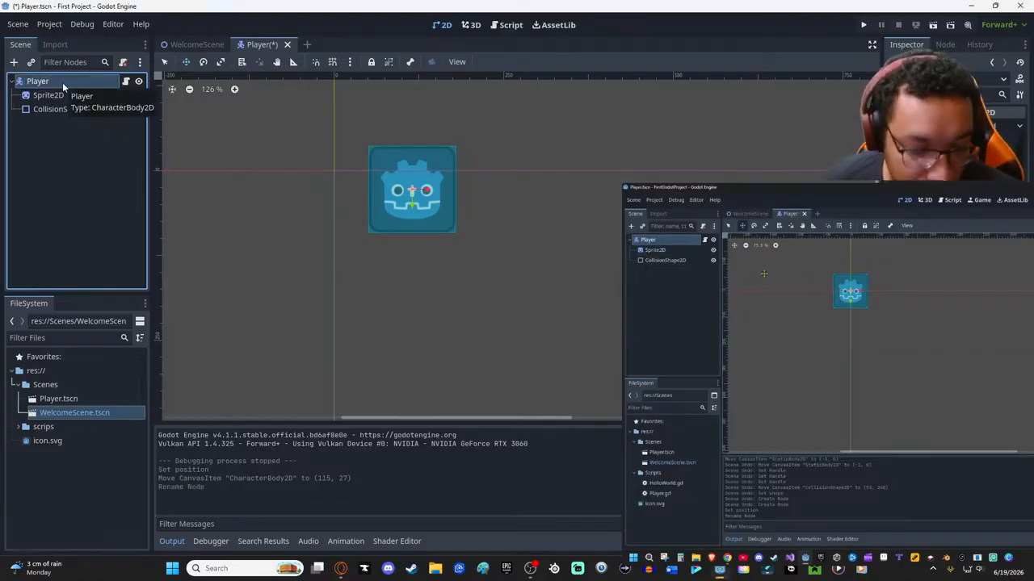
{"action": "key", "text": "ctrl+s"}
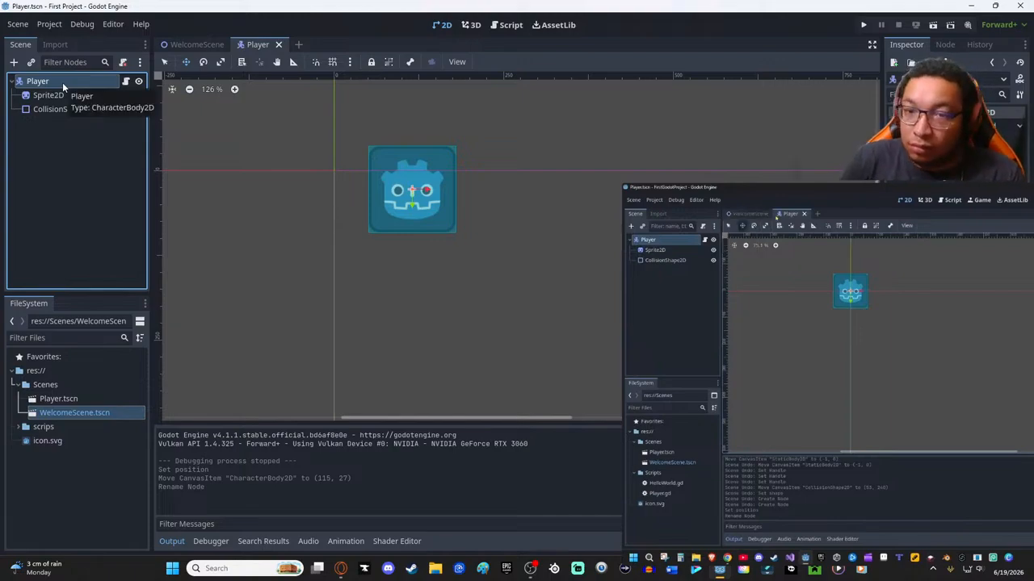
- Switch to the WelcomeScene scene
{"action": "left_click", "coordinate": [186, 45]}
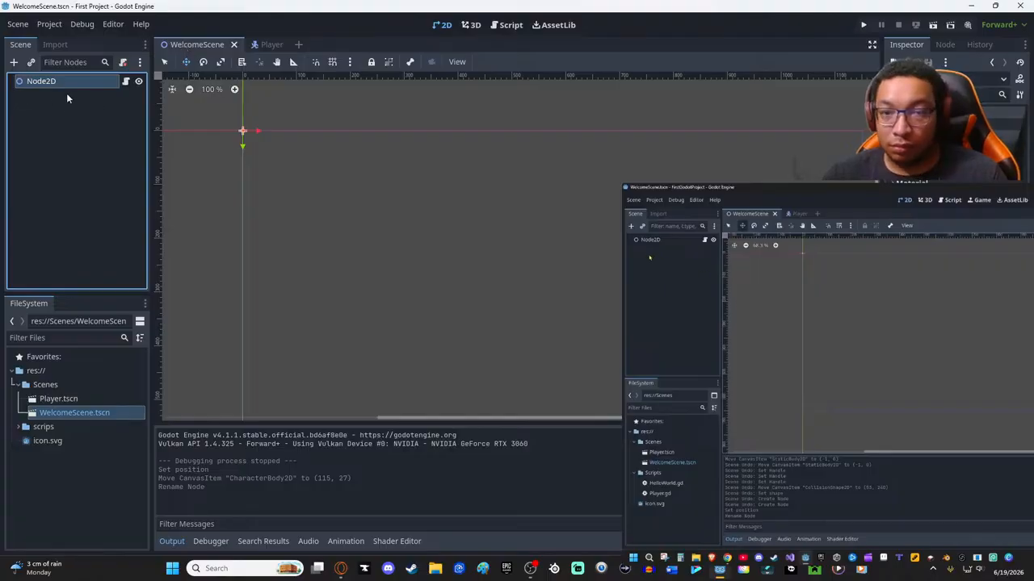
{"action": "double_click", "coordinate": [41, 81]}
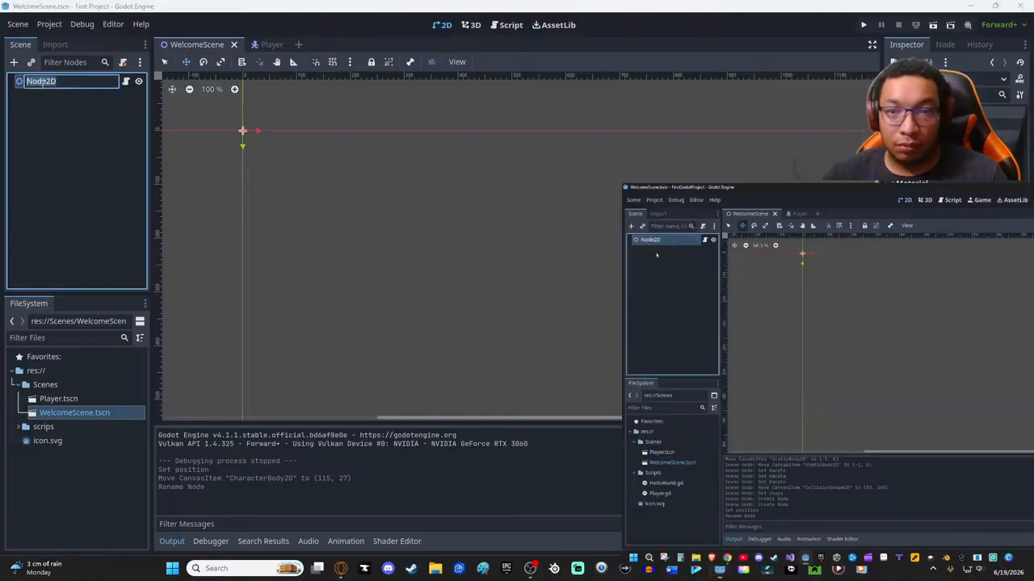
{"action": "left_click", "coordinate": [115, 113]}
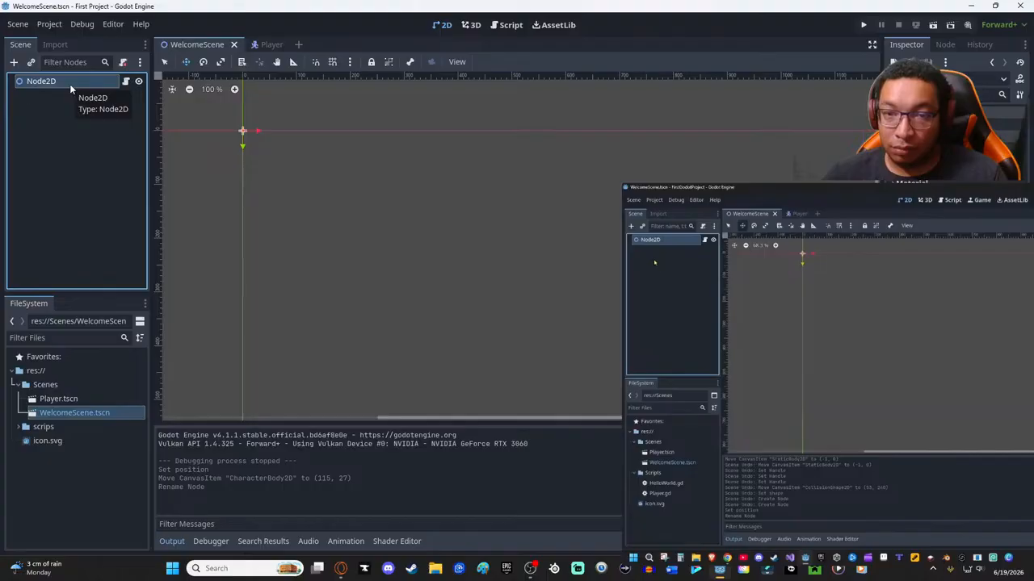
{"action": "right_click", "coordinate": [60, 127]}
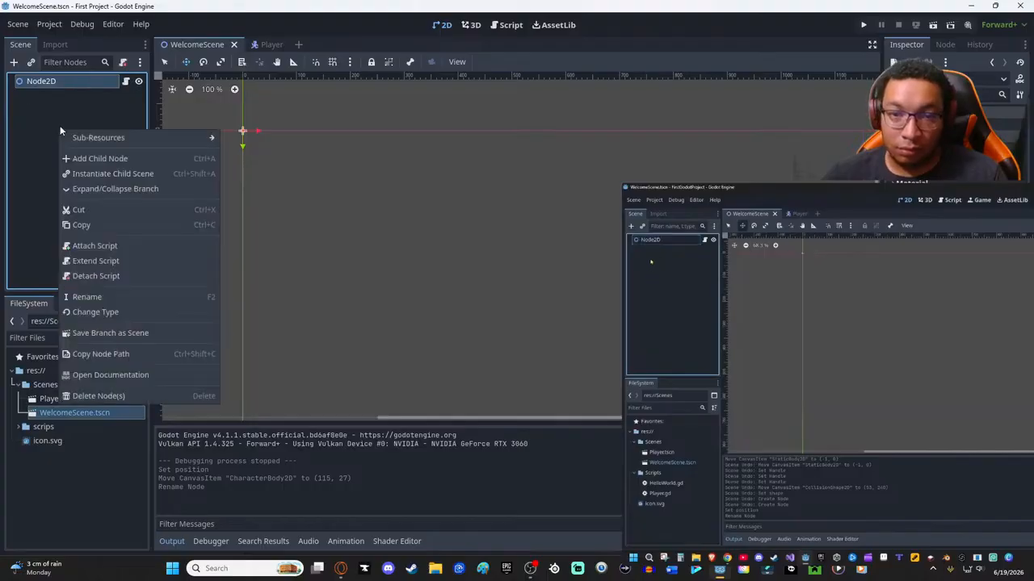
{"action": "left_click", "coordinate": [49, 122]}
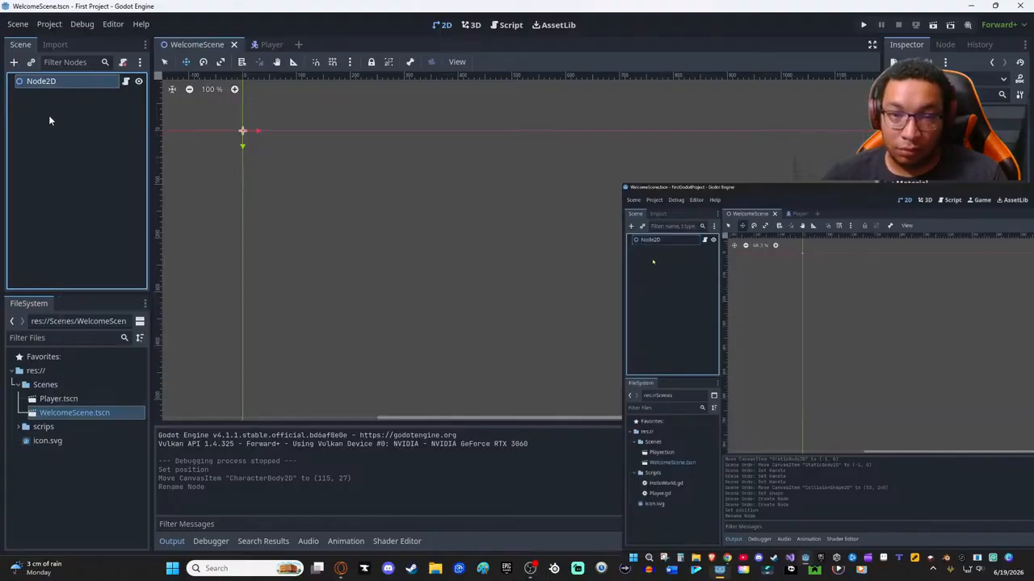
{"action": "left_click", "coordinate": [48, 114]}
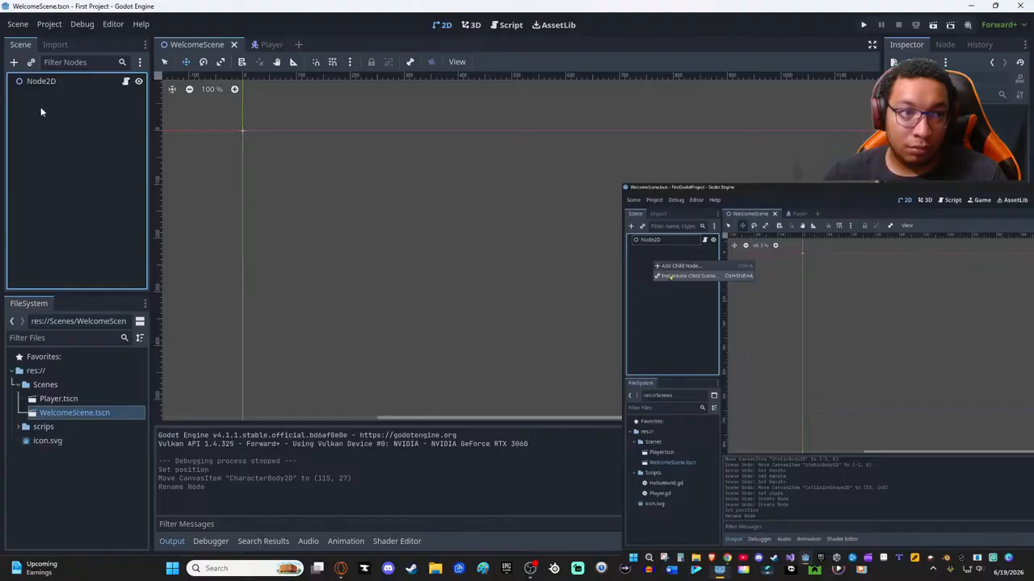
- Pause the tutorial, instantiate Scenes/Player.tscn as a child of Node2D, and move the Player instance to (74, 73)
{"action": "left_click", "coordinate": [654, 551]}
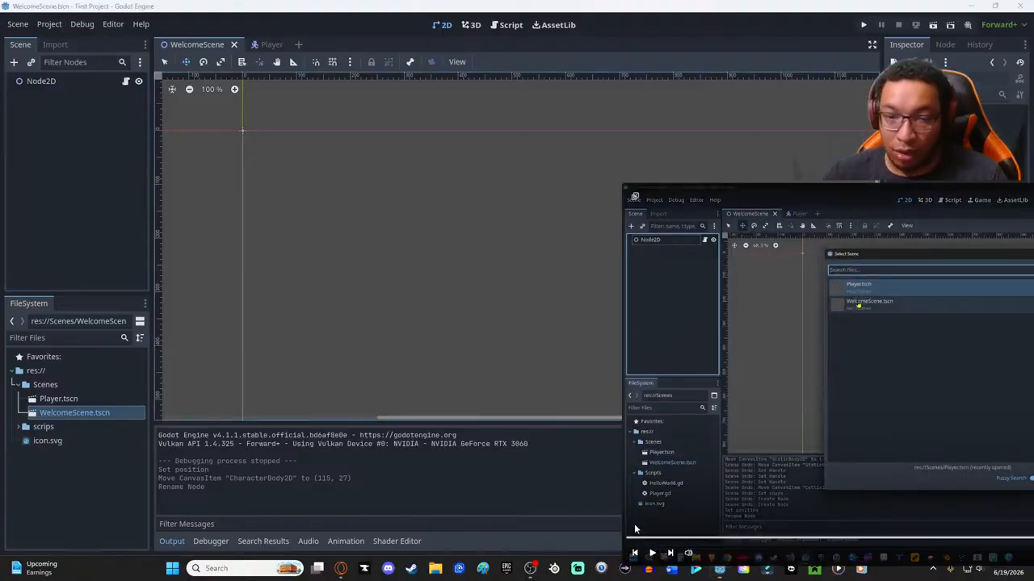
{"action": "left_click", "coordinate": [35, 83]}
{"action": "right_click", "coordinate": [78, 135]}
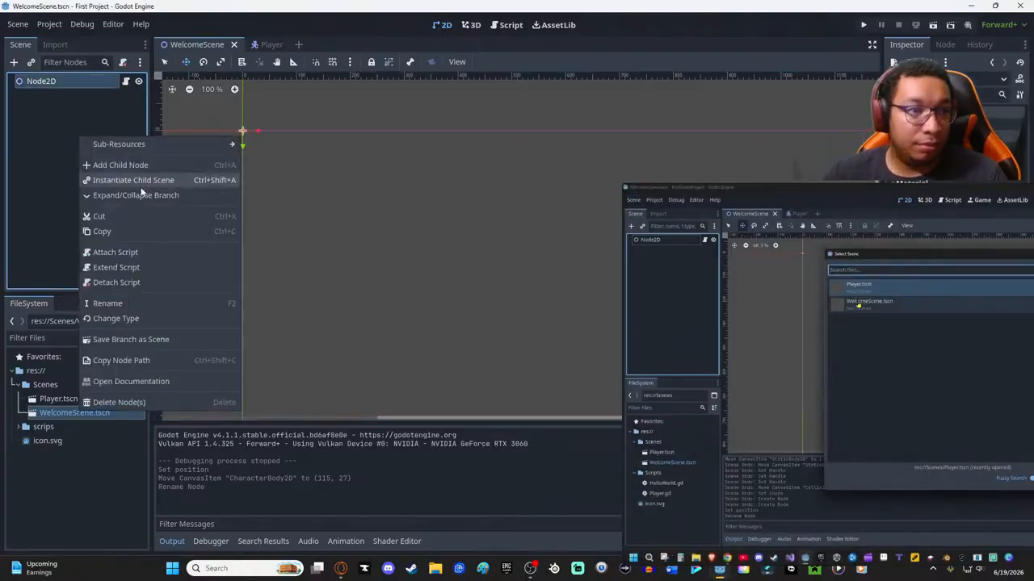
{"action": "left_click", "coordinate": [132, 180]}
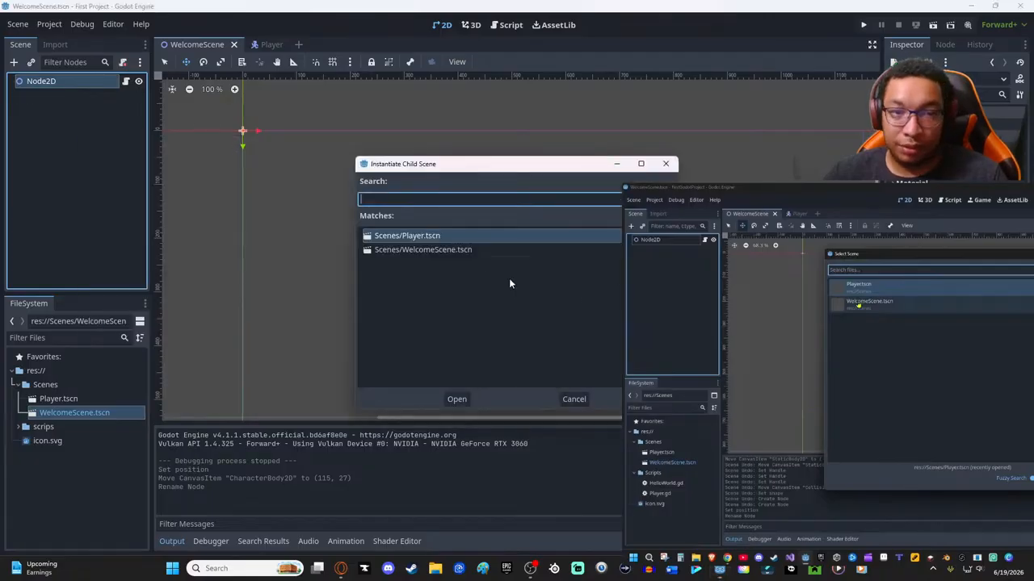
{"action": "left_click", "coordinate": [456, 398]}
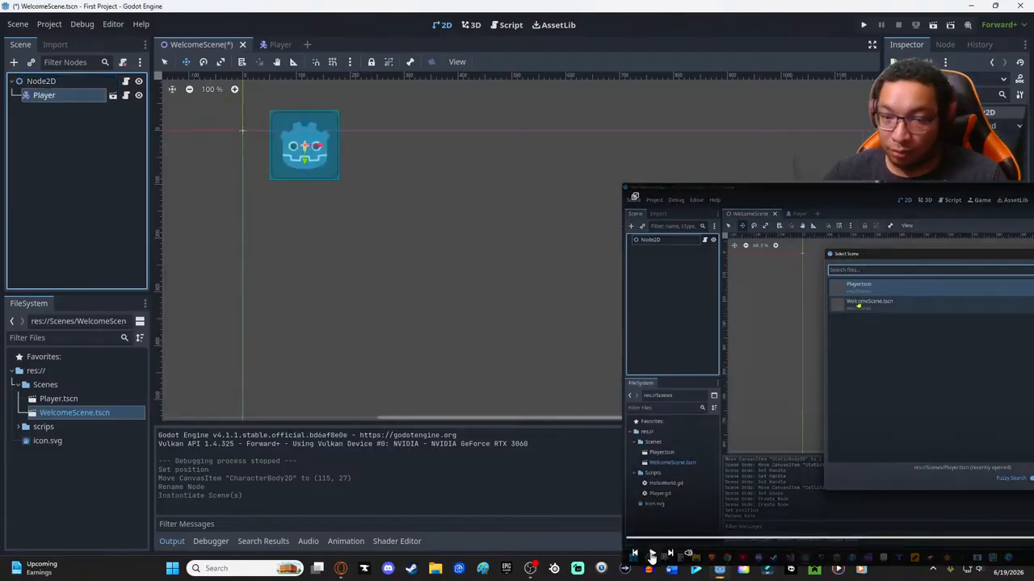
{"action": "mouse_move", "coordinate": [684, 237]}
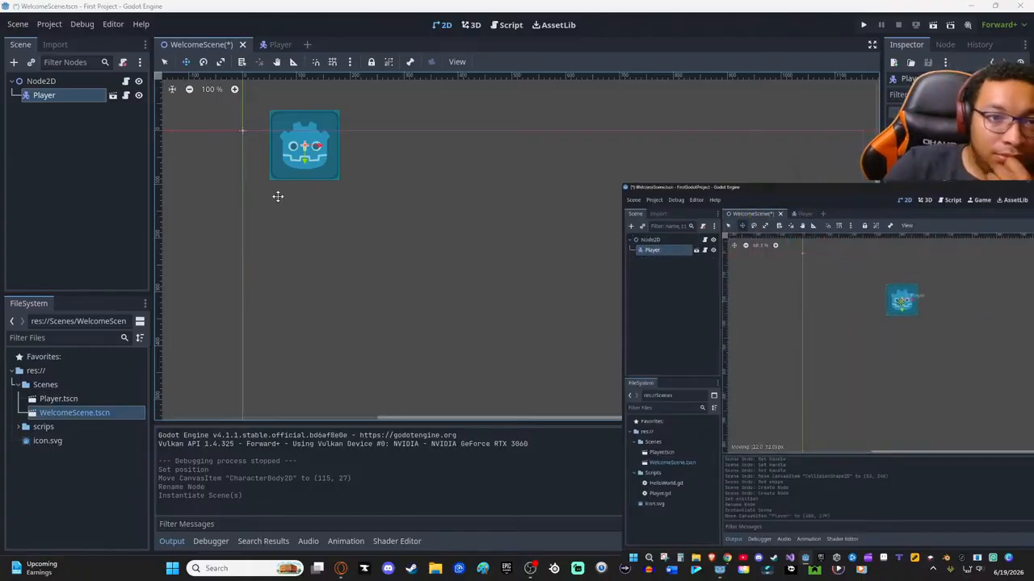
{"action": "left_click_drag", "start_coordinate": [321, 160], "coordinate": [299, 185]}
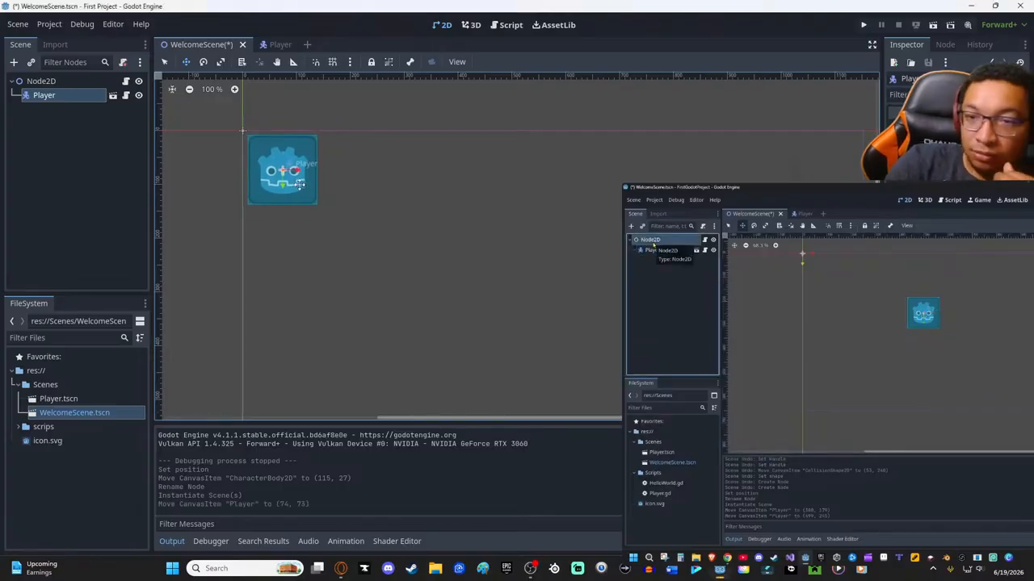
- Add a StaticBody2D node as a child of the Node2D root in WelcomeScene
{"action": "left_click", "coordinate": [41, 81]}
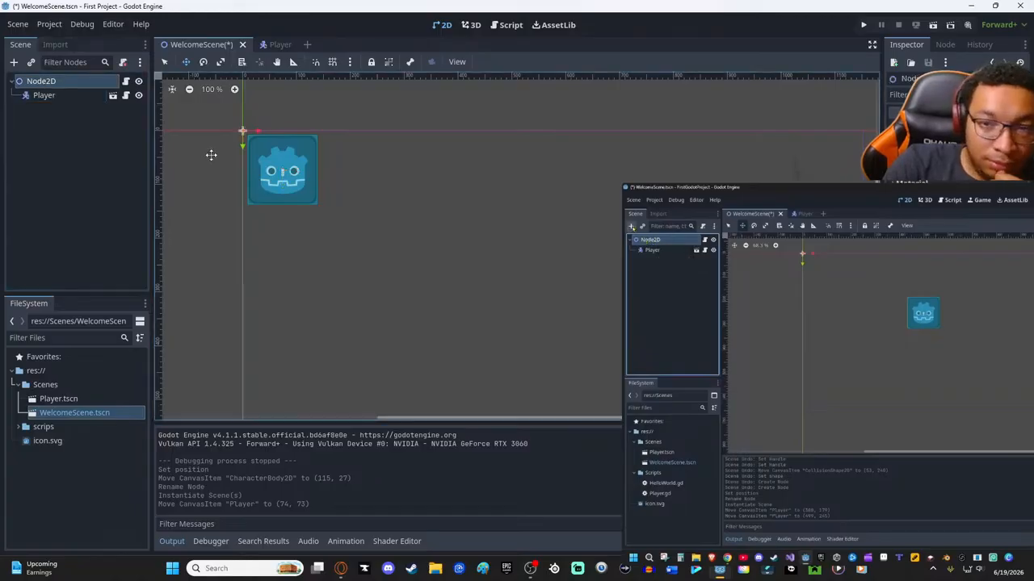
{"action": "key", "text": "ctrl+a"}
{"action": "type", "text": "coll"}
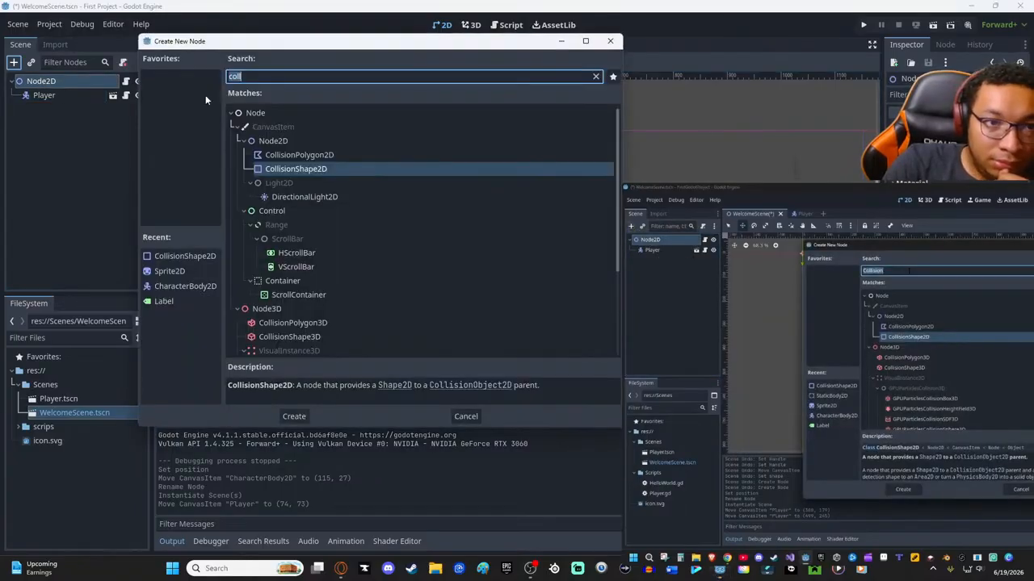
{"action": "key", "text": "BackSpace"}
{"action": "type", "text": "stat"}
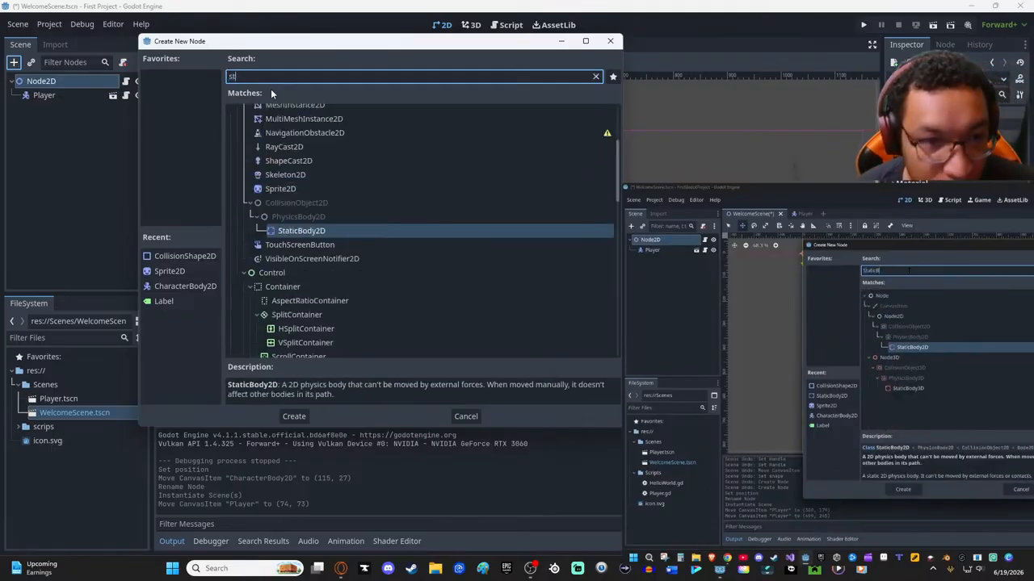
{"action": "key", "text": "Return"}
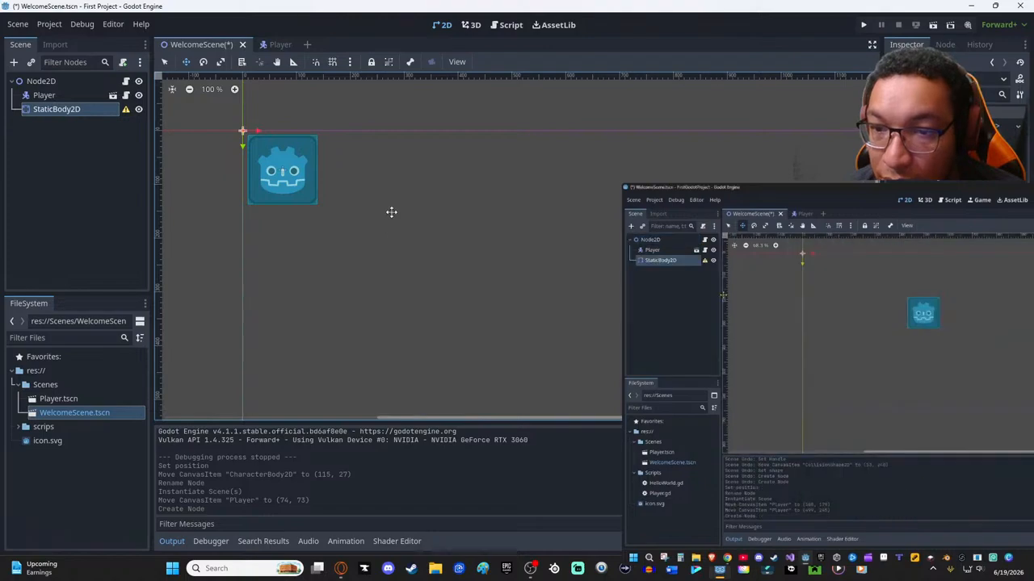
- Enlarge the tutorial popout over the canvas to view how the StaticBody2D gets its child node
{"action": "scroll", "coordinate": [425, 222], "scroll_direction": "down", "scroll_amount": 1}
{"action": "scroll", "coordinate": [432, 225], "scroll_direction": "down", "scroll_amount": 4}
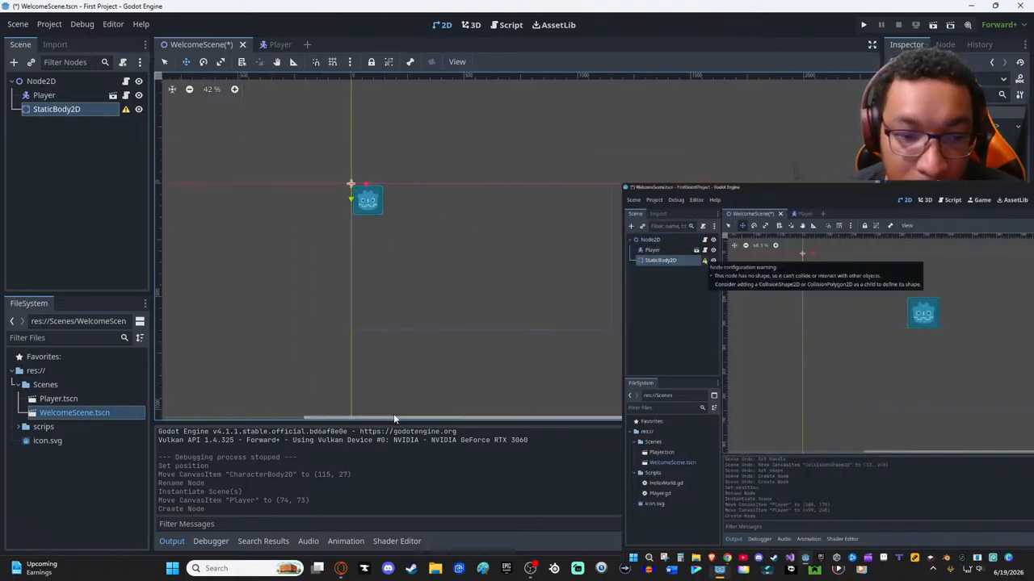
{"action": "left_click_drag", "start_coordinate": [743, 200], "coordinate": [290, 161]}
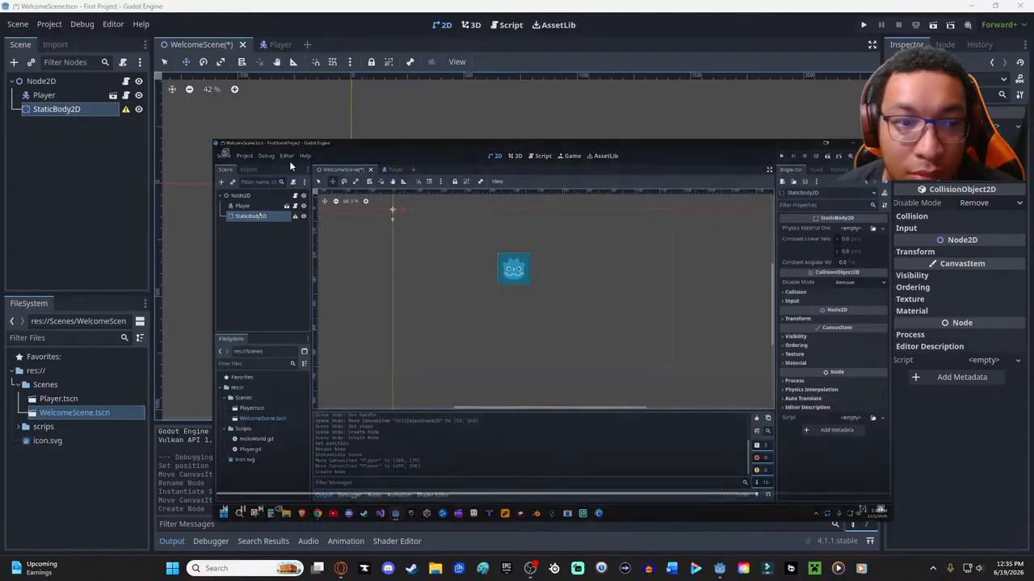
{"action": "right_click", "coordinate": [76, 112]}
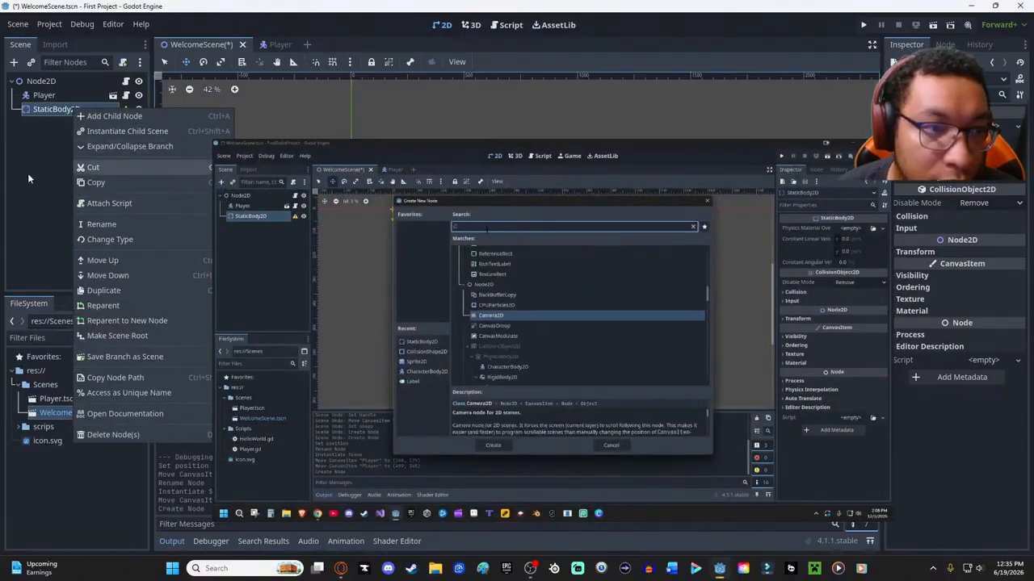
{"action": "left_click", "coordinate": [68, 166]}
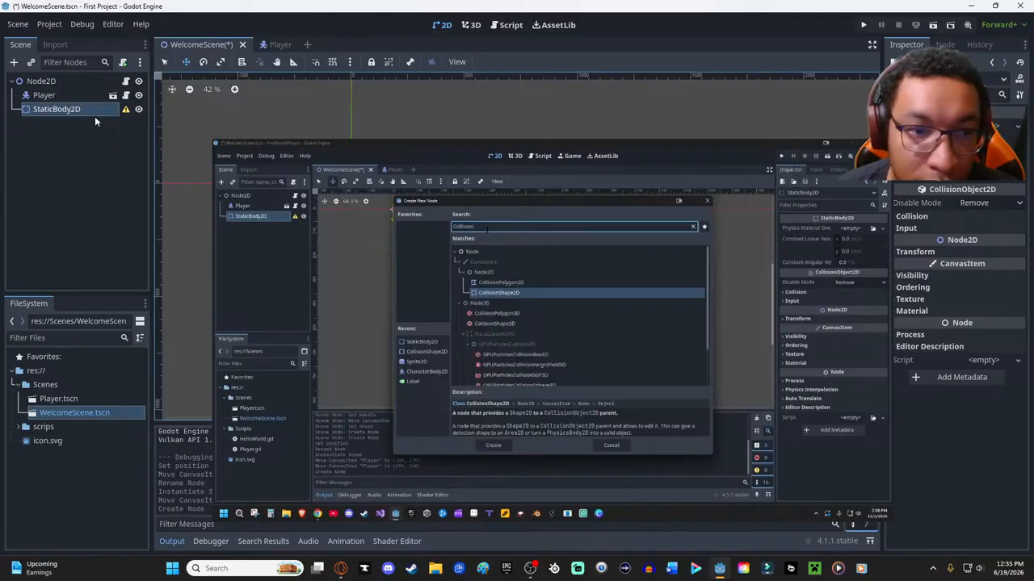
- Add a CollisionShape2D as a child of StaticBody2D, rewinding the tutorial a little and shrinking its popout along the way
{"action": "left_click", "coordinate": [12, 62]}
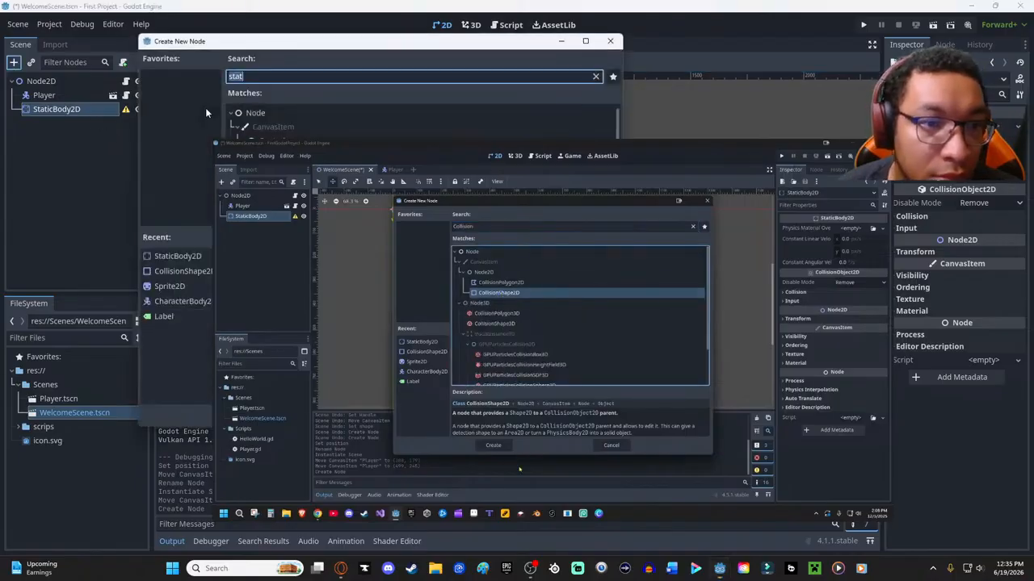
{"action": "type", "text": "co"}
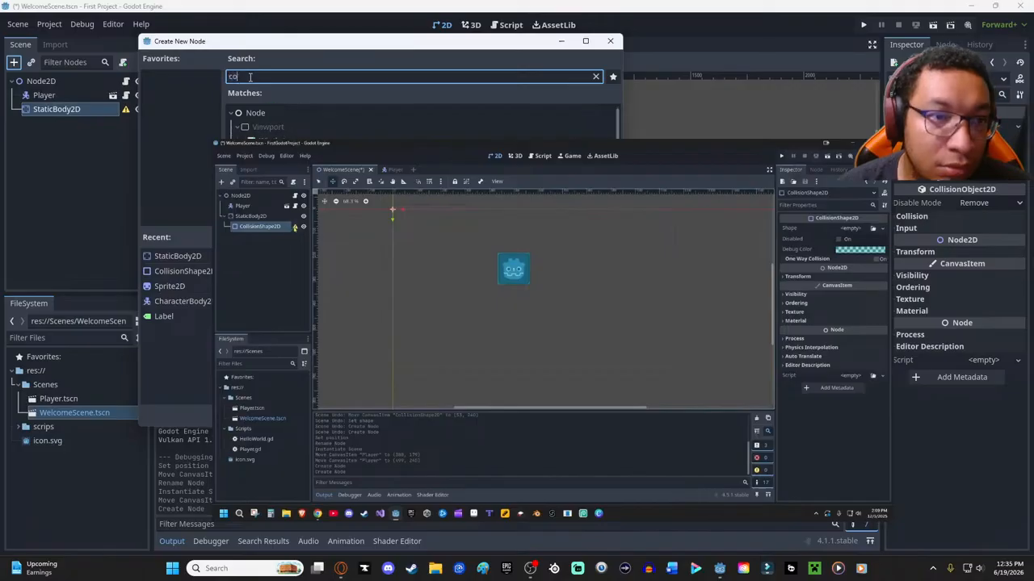
{"action": "type", "text": "ll"}
{"action": "mouse_move", "coordinate": [401, 301]}
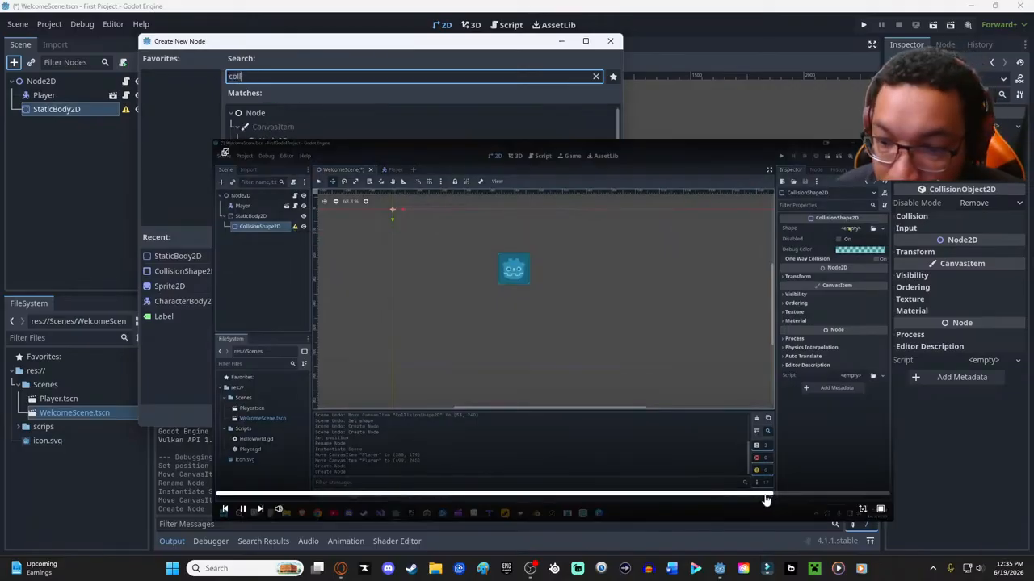
{"action": "left_click", "coordinate": [757, 499]}
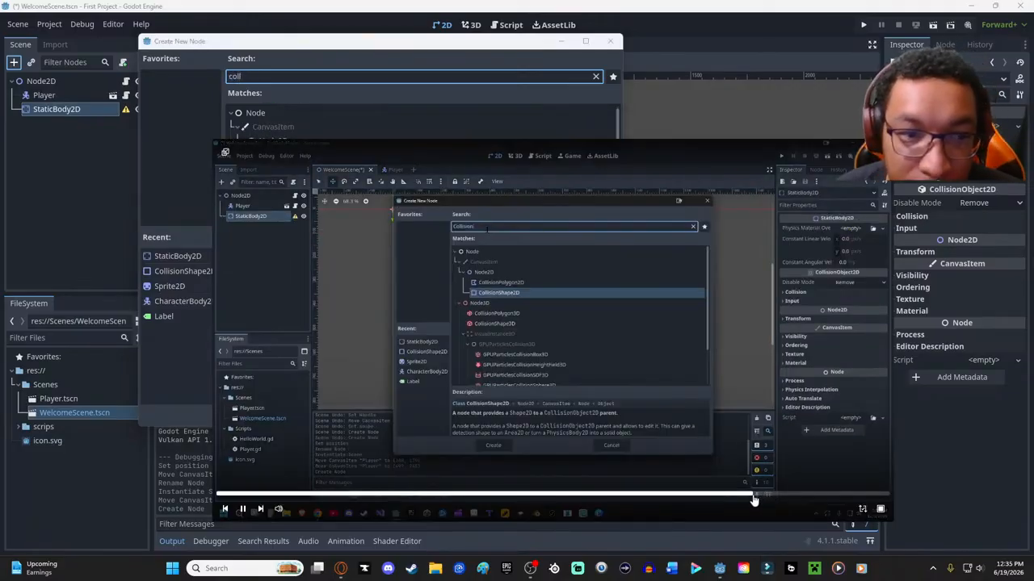
{"action": "left_click_drag", "start_coordinate": [217, 139], "coordinate": [489, 242]}
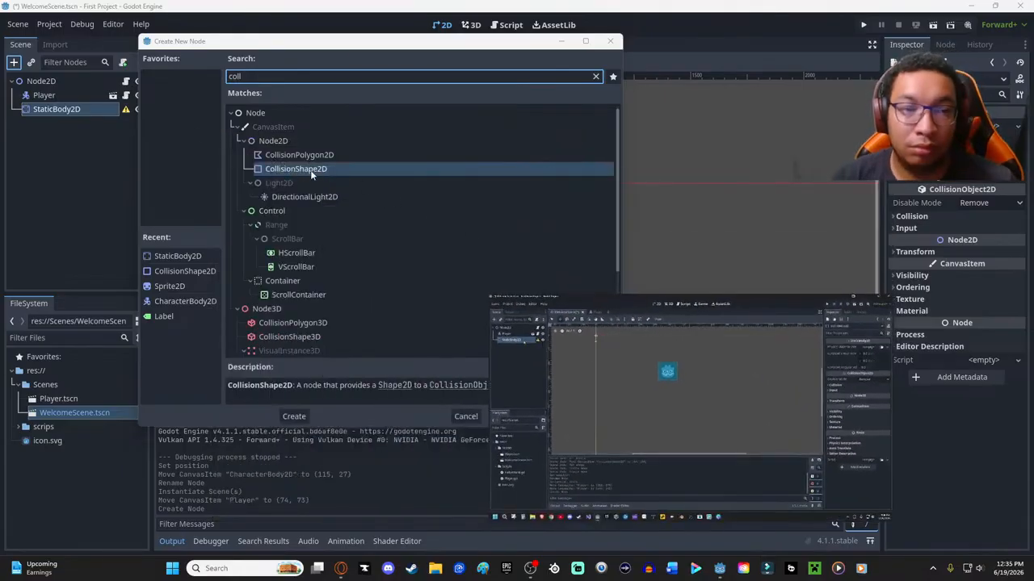
{"action": "left_click", "coordinate": [310, 170]}
{"action": "double_click", "coordinate": [310, 170]}
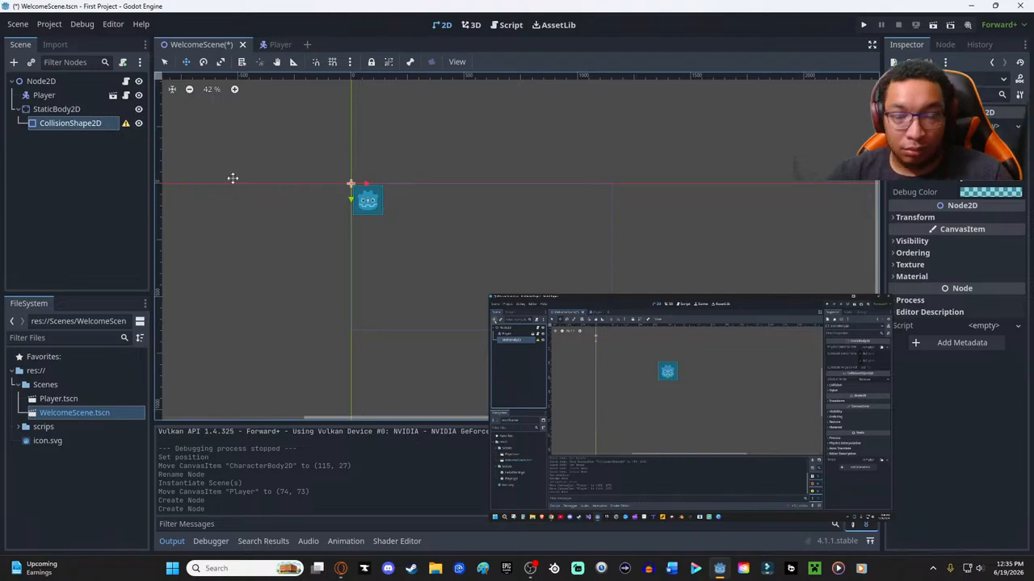
- Assign a new RectangleShape2D as the shape of the CollisionShape2D
{"action": "mouse_move", "coordinate": [563, 332]}
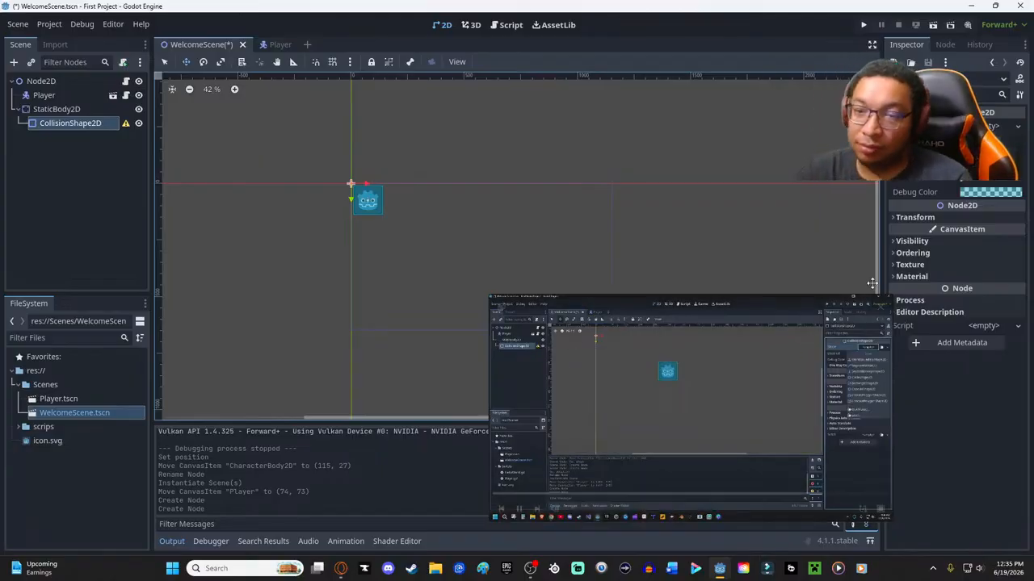
{"action": "left_click", "coordinate": [994, 130]}
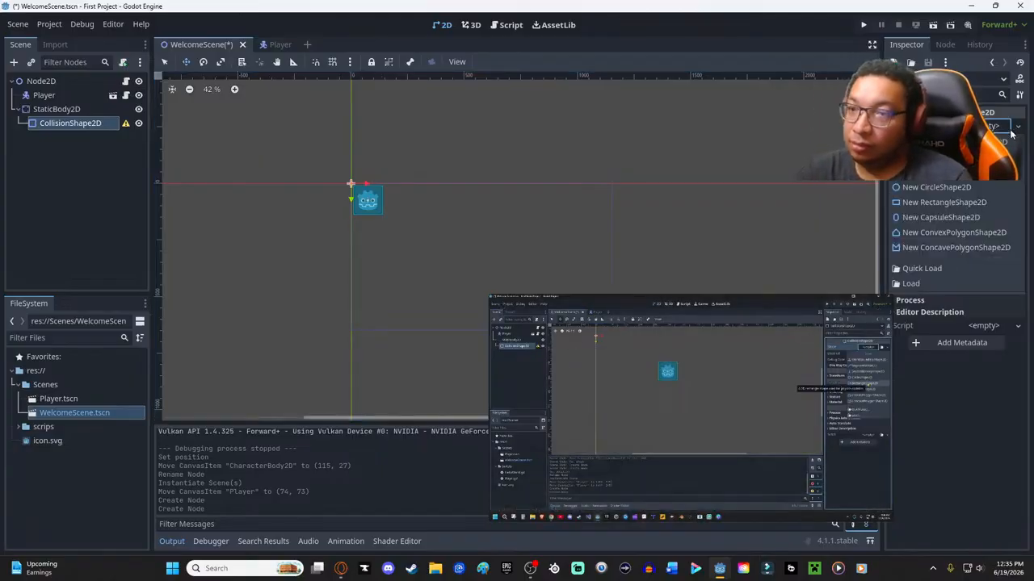
{"action": "left_click", "coordinate": [943, 203]}
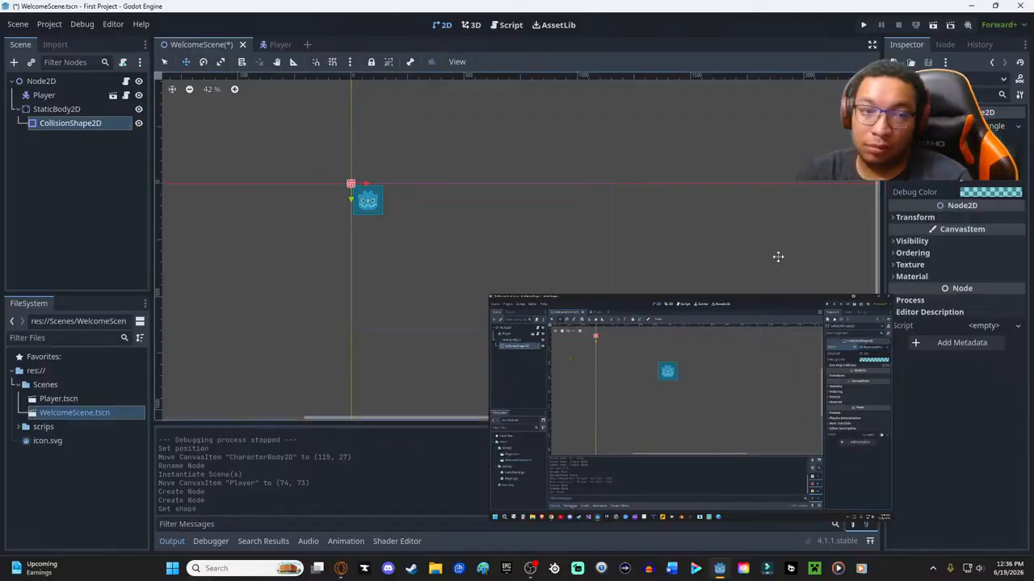
- Enlarge the rectangular collision shape in the viewport and move it below the Player to (136, 631)
{"action": "mouse_move", "coordinate": [659, 328]}
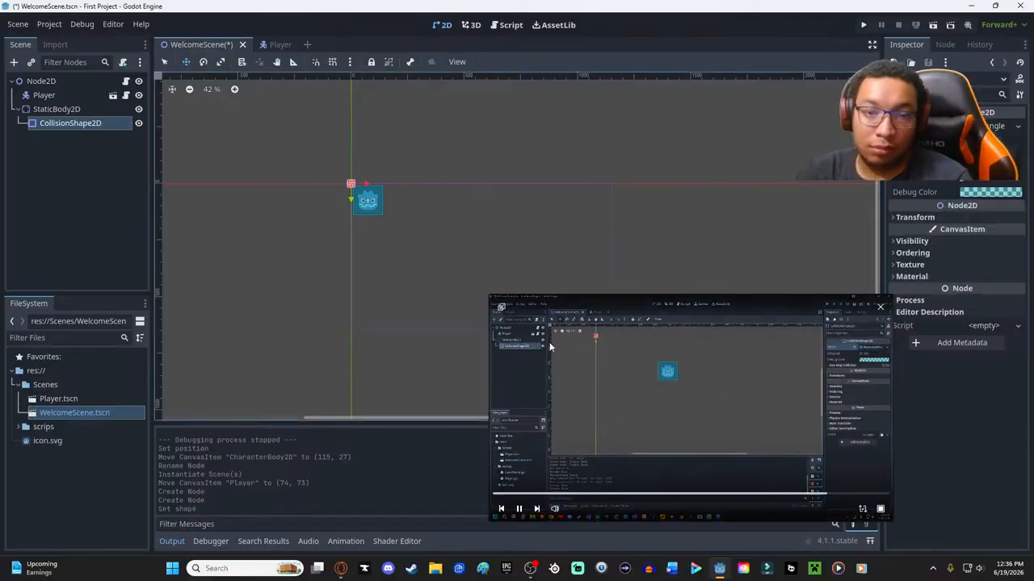
{"action": "left_click_drag", "start_coordinate": [351, 183], "coordinate": [383, 184]}
{"action": "left_click_drag", "start_coordinate": [371, 307], "coordinate": [421, 312]}
{"action": "left_click_drag", "start_coordinate": [385, 184], "coordinate": [381, 327]}
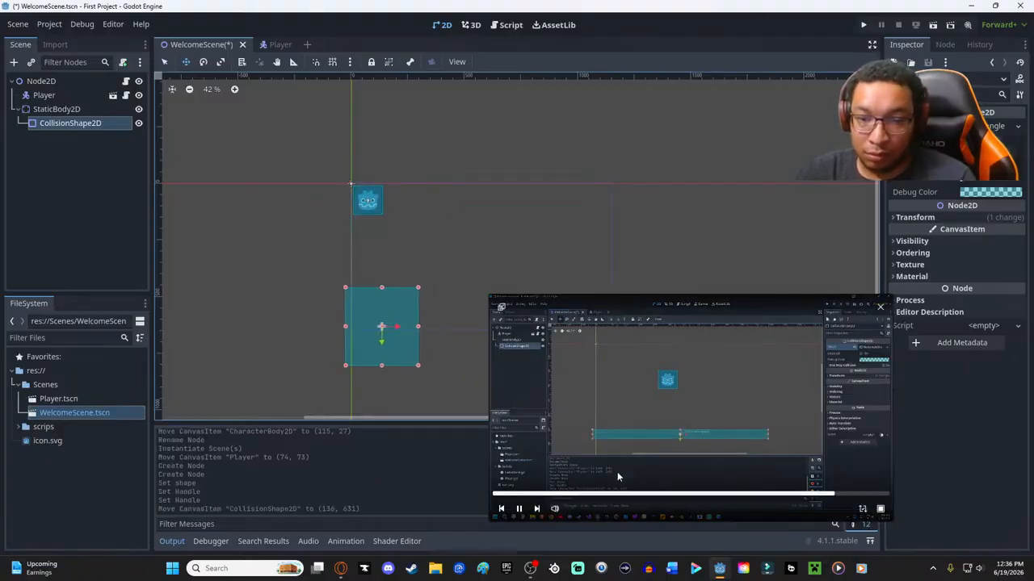
- Rewind and enlarge the tutorial popout, and flatten the collision rectangle into a thin bar placed at (165, 629)
{"action": "left_click", "coordinate": [808, 494]}
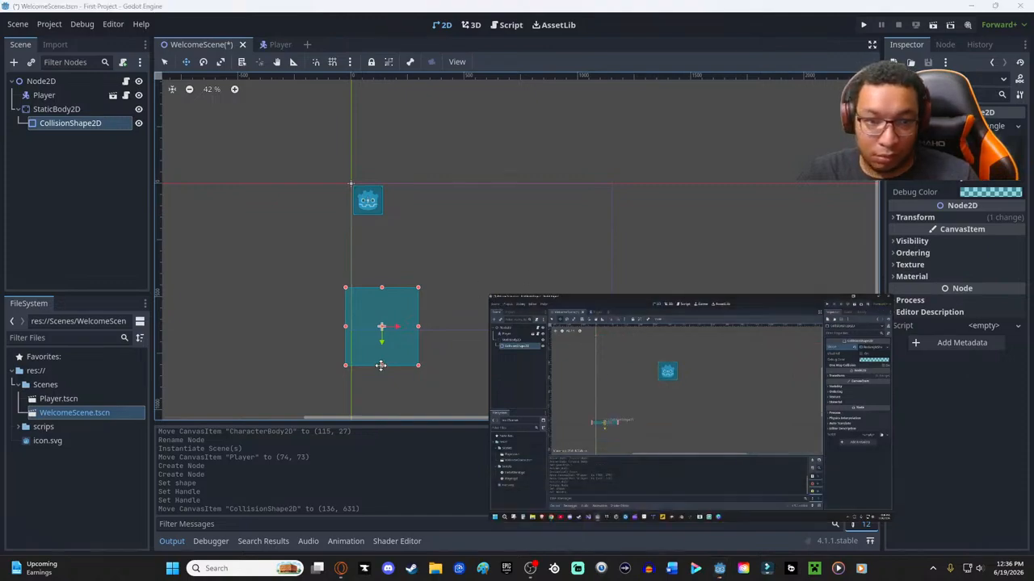
{"action": "left_click_drag", "start_coordinate": [381, 365], "coordinate": [381, 333]}
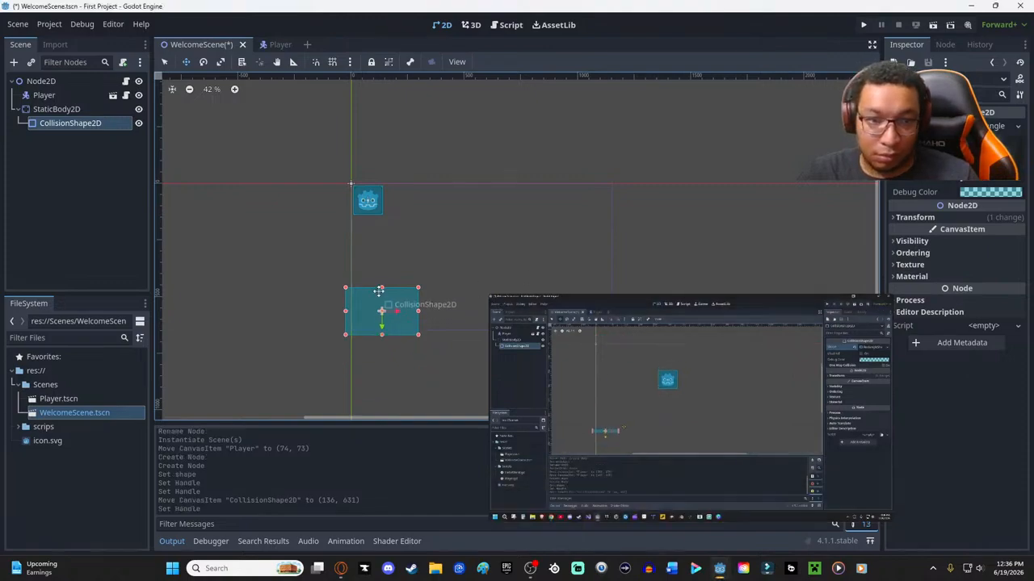
{"action": "left_click_drag", "start_coordinate": [381, 288], "coordinate": [388, 326]}
{"action": "mouse_move", "coordinate": [617, 479]}
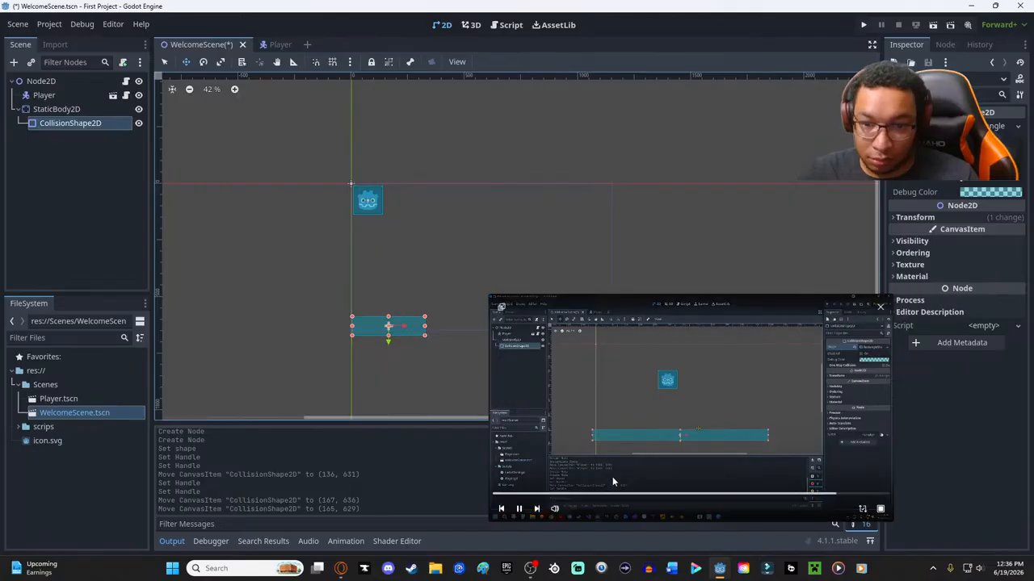
{"action": "left_click_drag", "start_coordinate": [490, 296], "coordinate": [203, 135]}
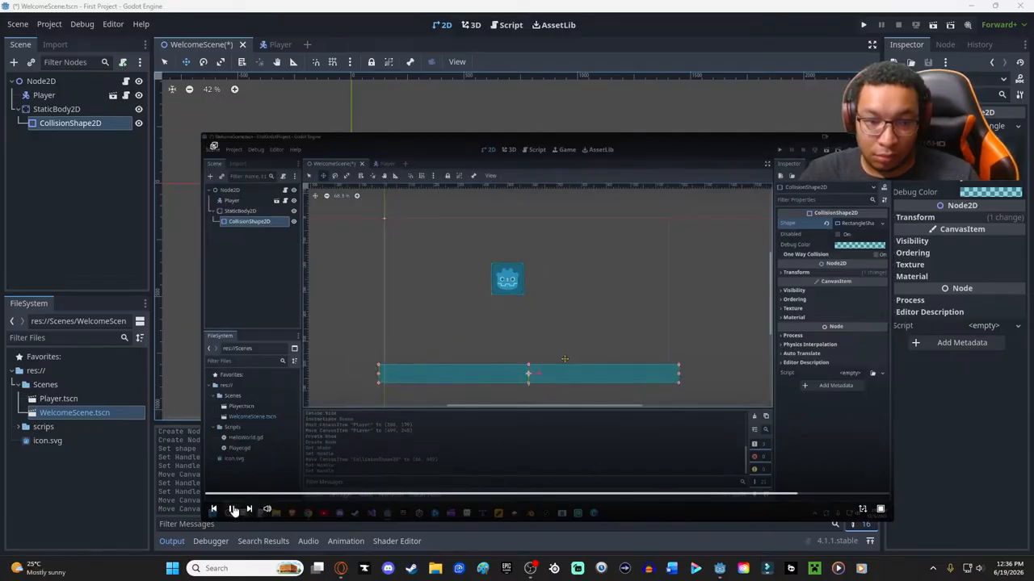
- Shrink the tutorial popout and widen the collision bar until it extends slightly past both side edges of the game screen outline
{"action": "left_click_drag", "start_coordinate": [202, 136], "coordinate": [655, 361]}
{"action": "left_click_drag", "start_coordinate": [425, 326], "coordinate": [629, 327]}
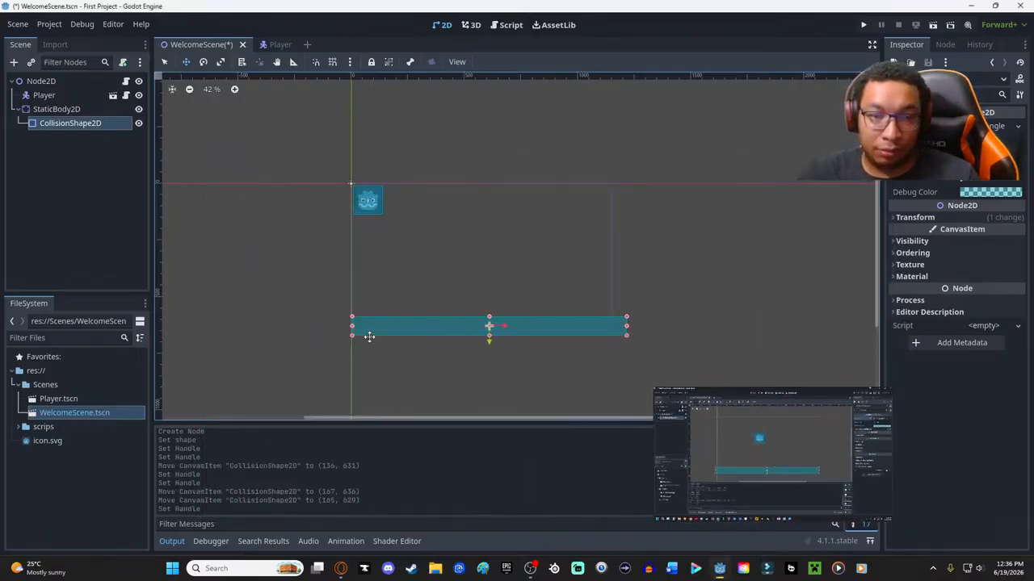
{"action": "left_click_drag", "start_coordinate": [352, 326], "coordinate": [331, 325]}
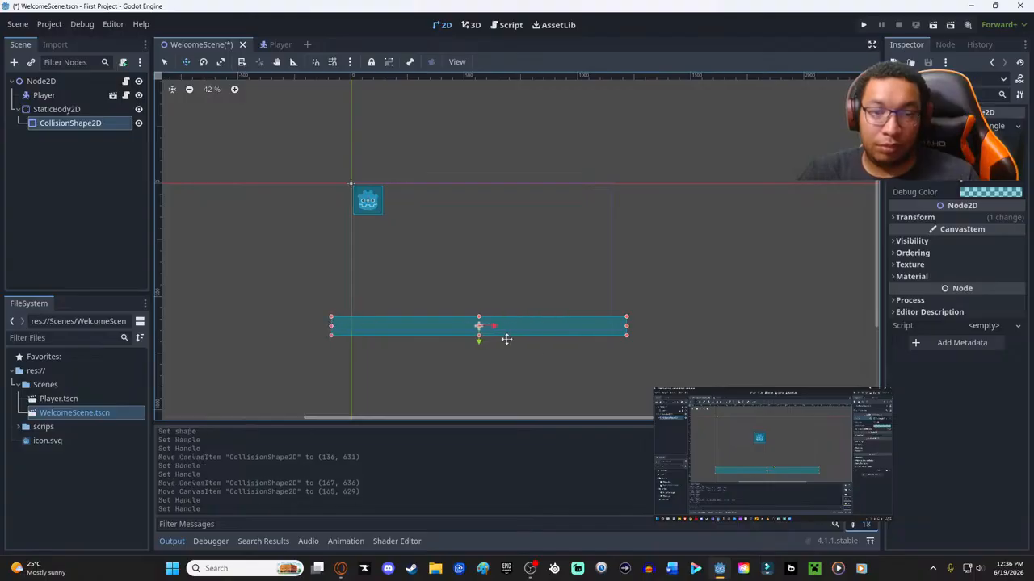
{"action": "mouse_move", "coordinate": [751, 475]}
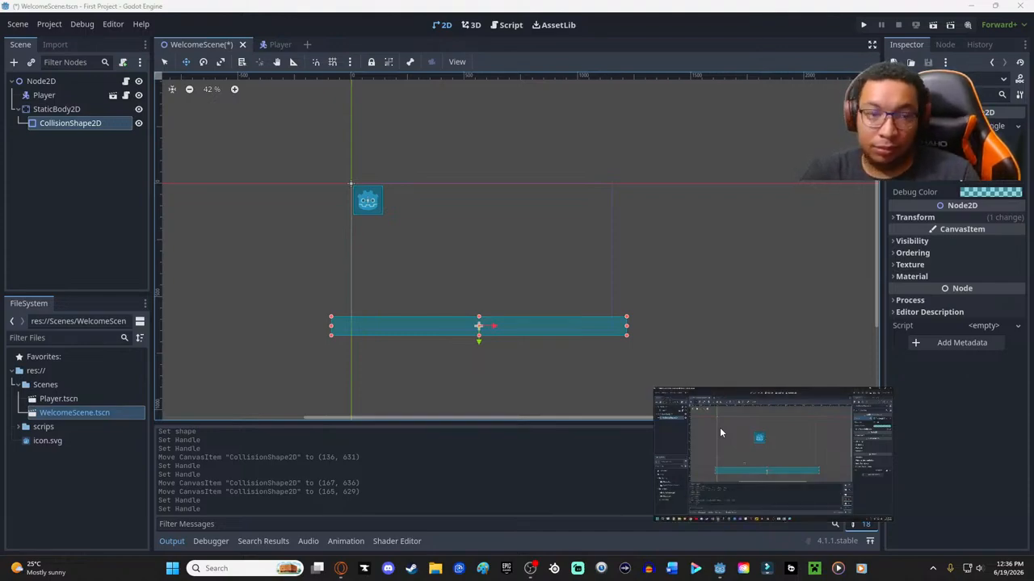
{"action": "mouse_move", "coordinate": [678, 419]}
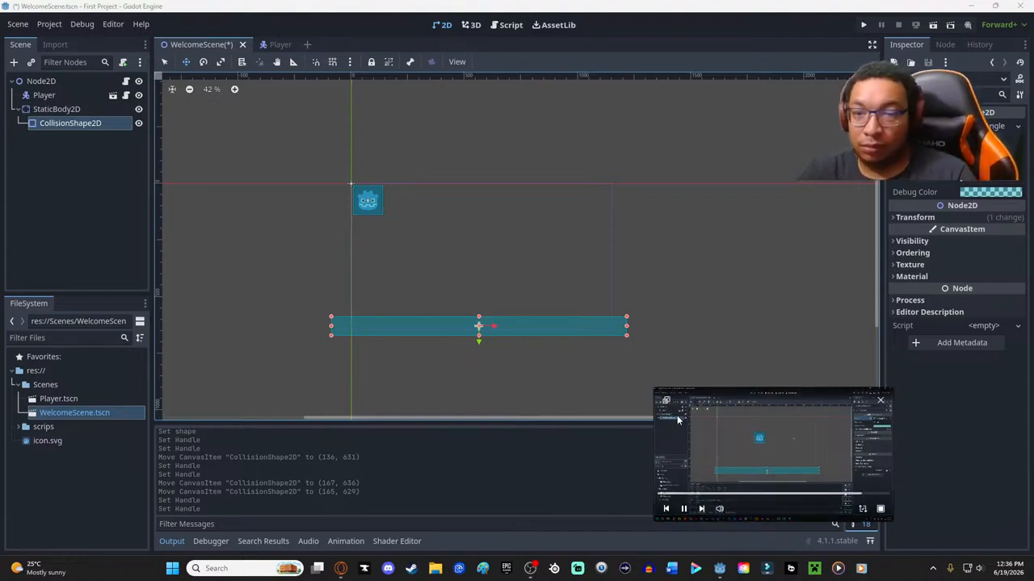
- Change the debug color of the CollisionShape2D to the blue 0025b36b
{"action": "left_click", "coordinate": [975, 194]}
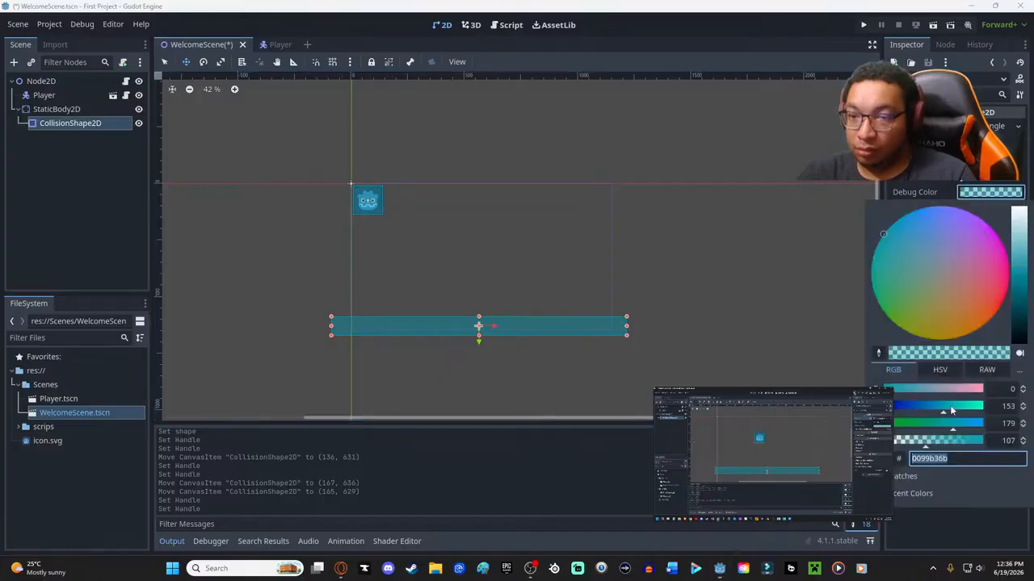
{"action": "left_click_drag", "start_coordinate": [938, 410], "coordinate": [902, 412]}
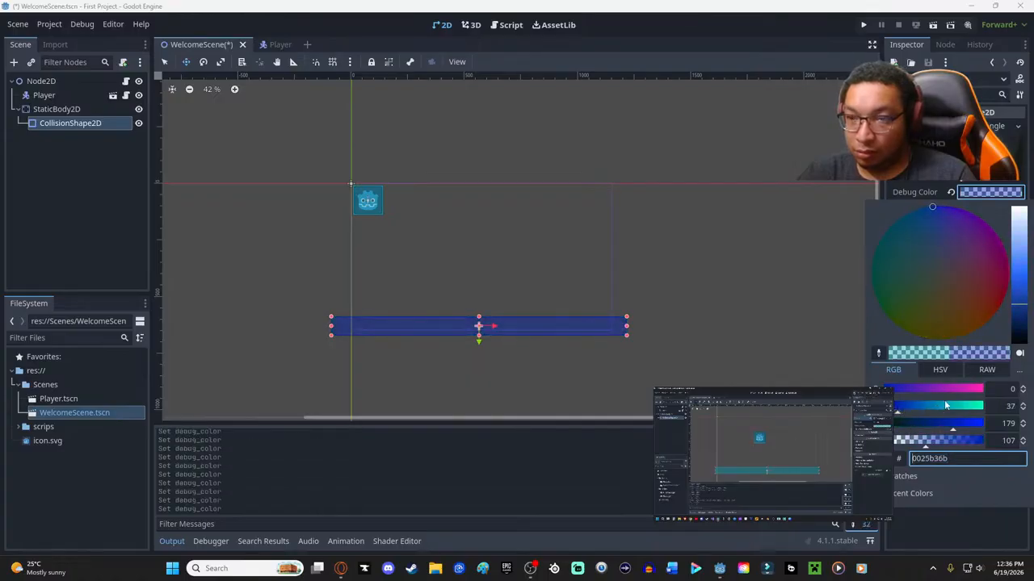
{"action": "left_click", "coordinate": [864, 200]}
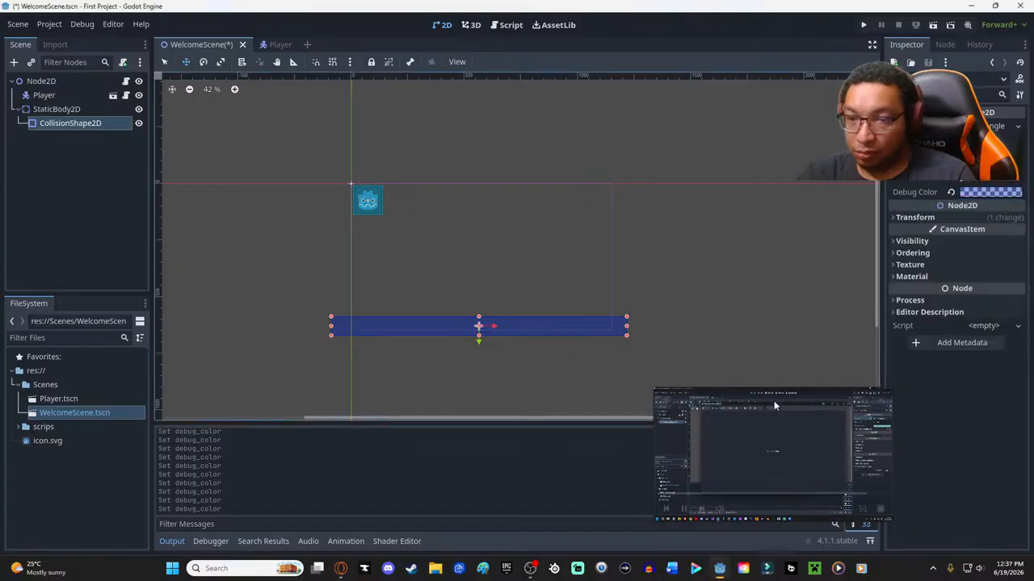
- Pause the tutorial, run the project and test moving the Player right and left along the floor
{"action": "left_click", "coordinate": [685, 510]}
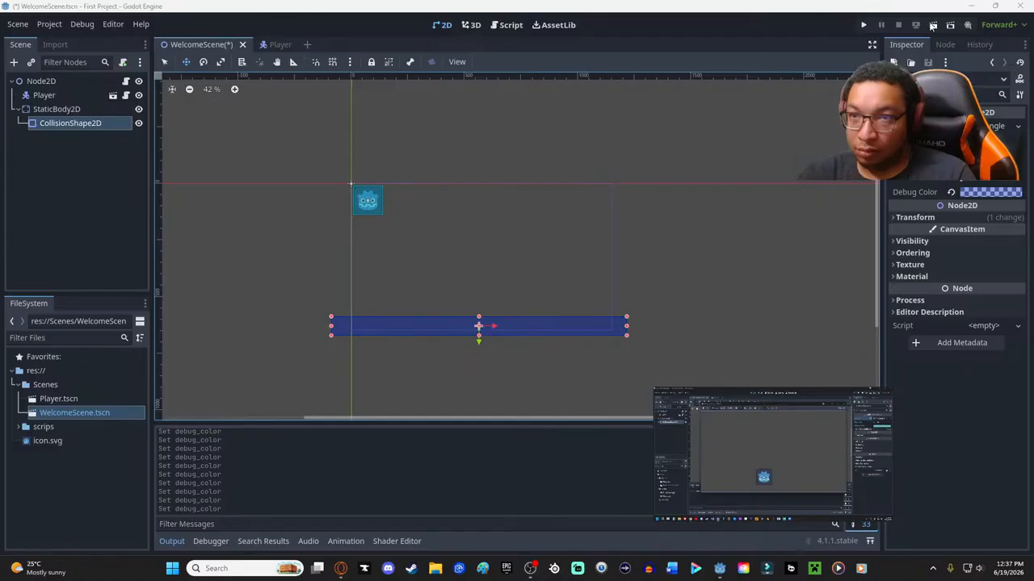
{"action": "left_click", "coordinate": [863, 25]}
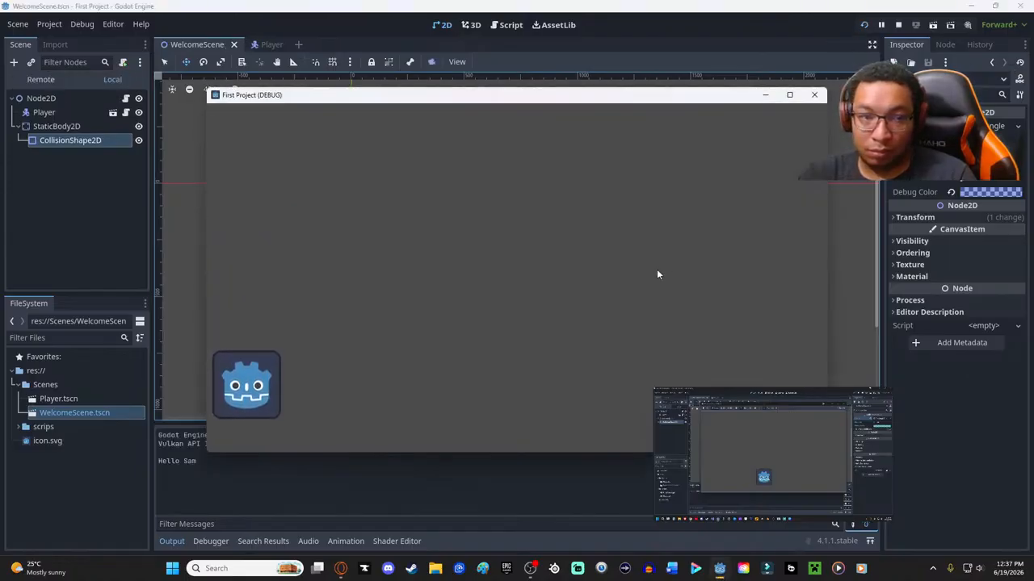
{"action": "key", "text": "Right"}
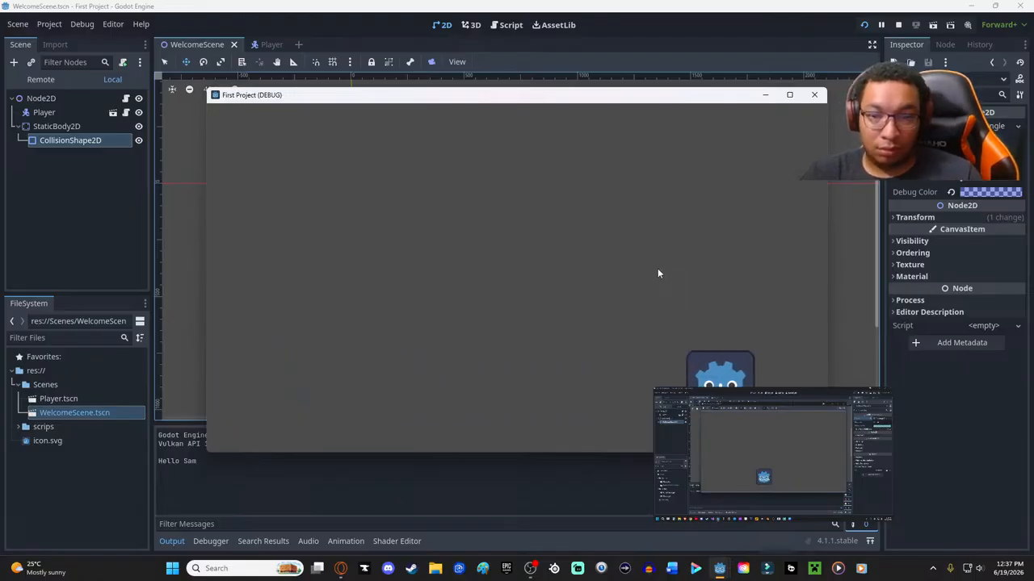
{"action": "key", "text": "Left"}
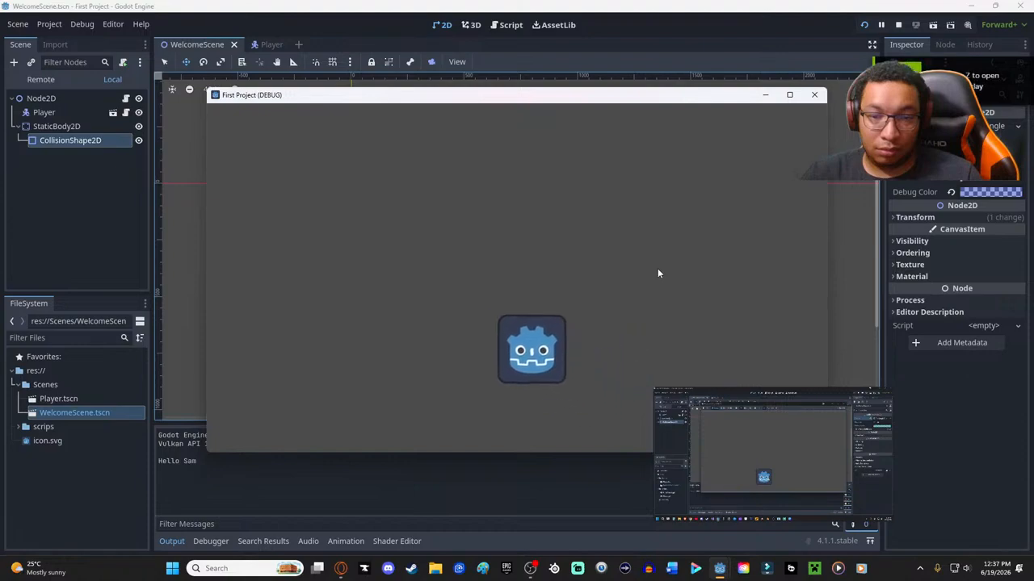
{"action": "mouse_move", "coordinate": [717, 418]}
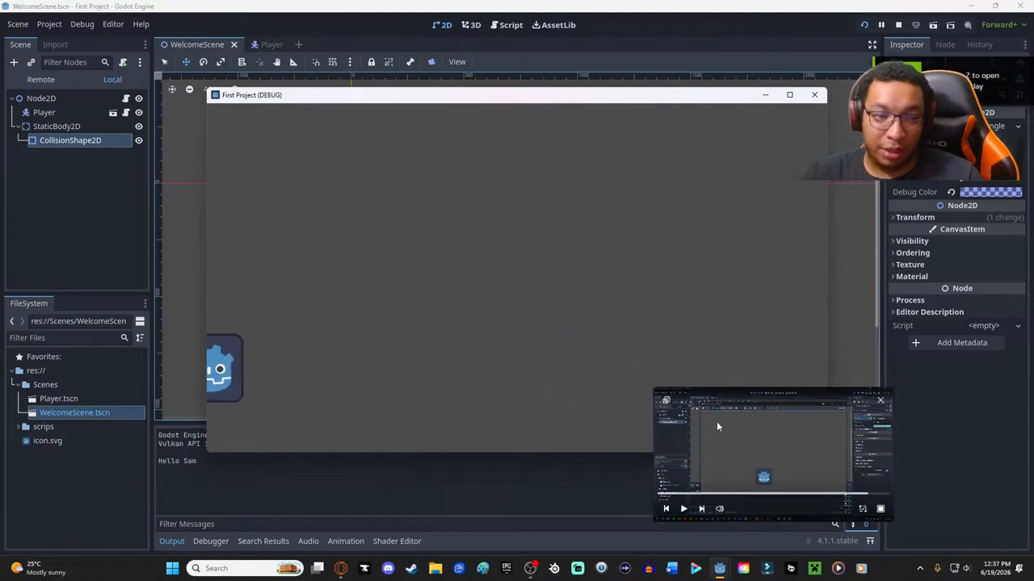
{"action": "key", "text": "Right"}
- Watch the next part of the tutorial, pause it and close the running game
{"action": "left_click", "coordinate": [683, 509]}
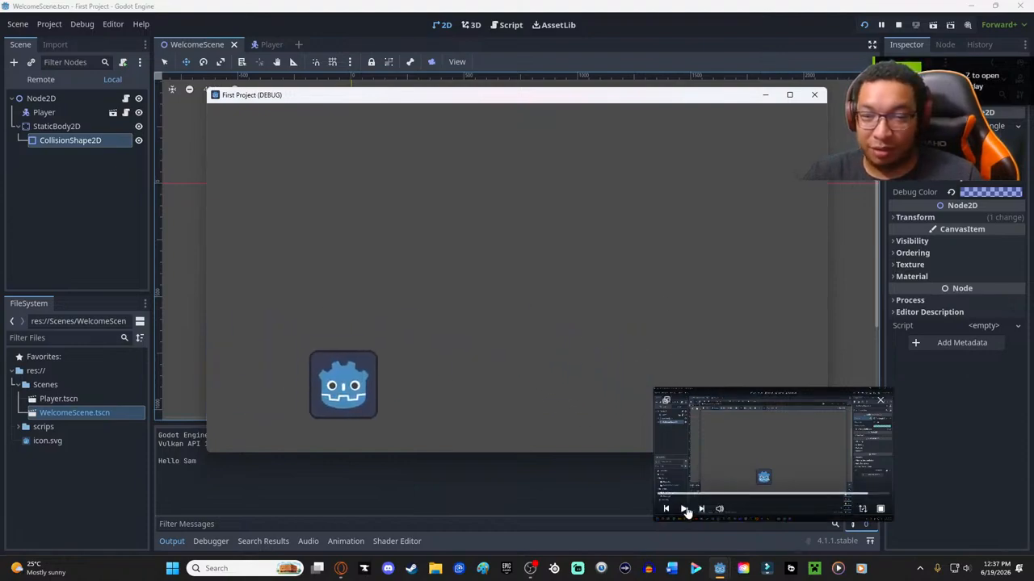
{"action": "left_click", "coordinate": [683, 509]}
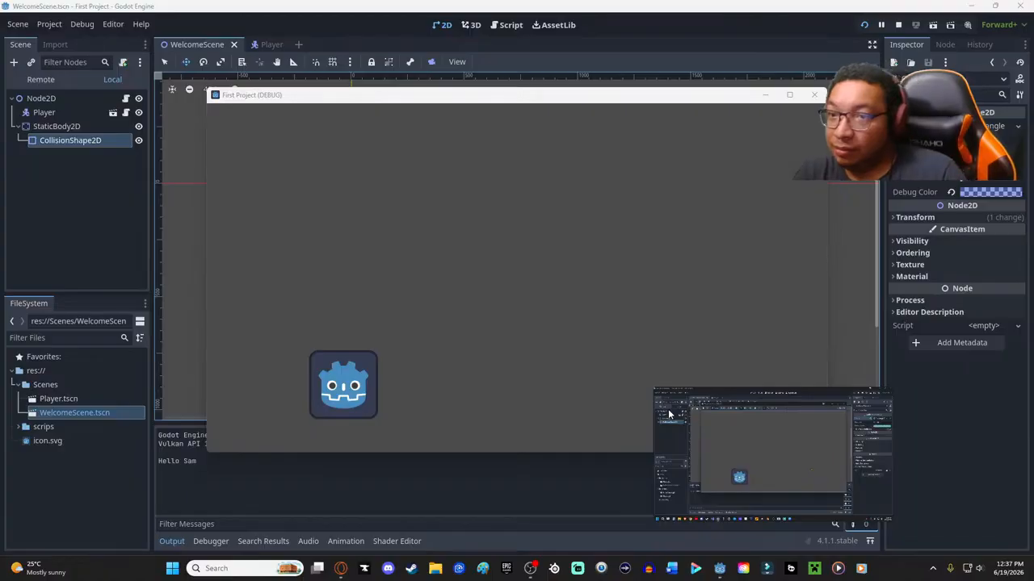
{"action": "mouse_move", "coordinate": [785, 450]}
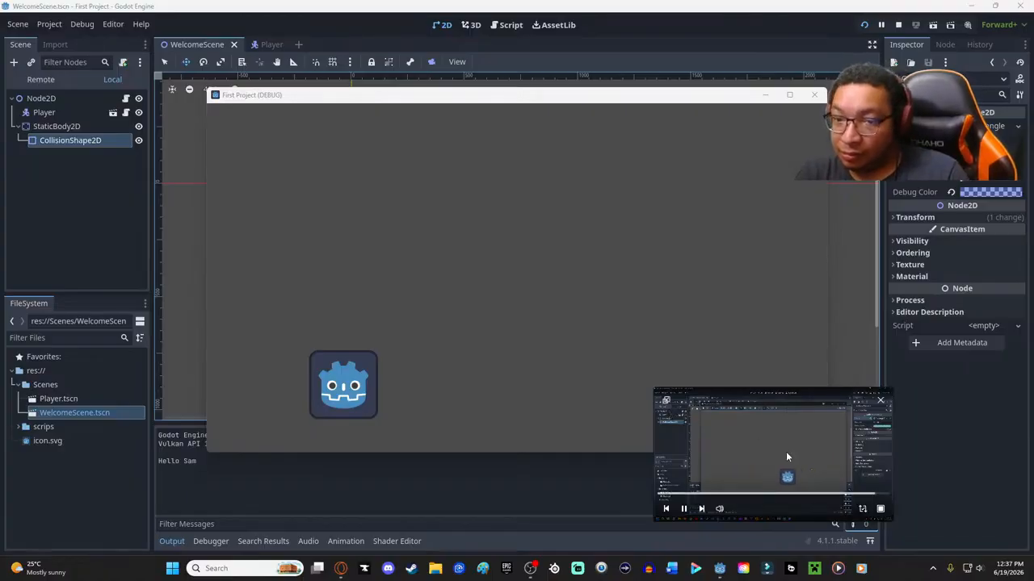
{"action": "left_click", "coordinate": [684, 510]}
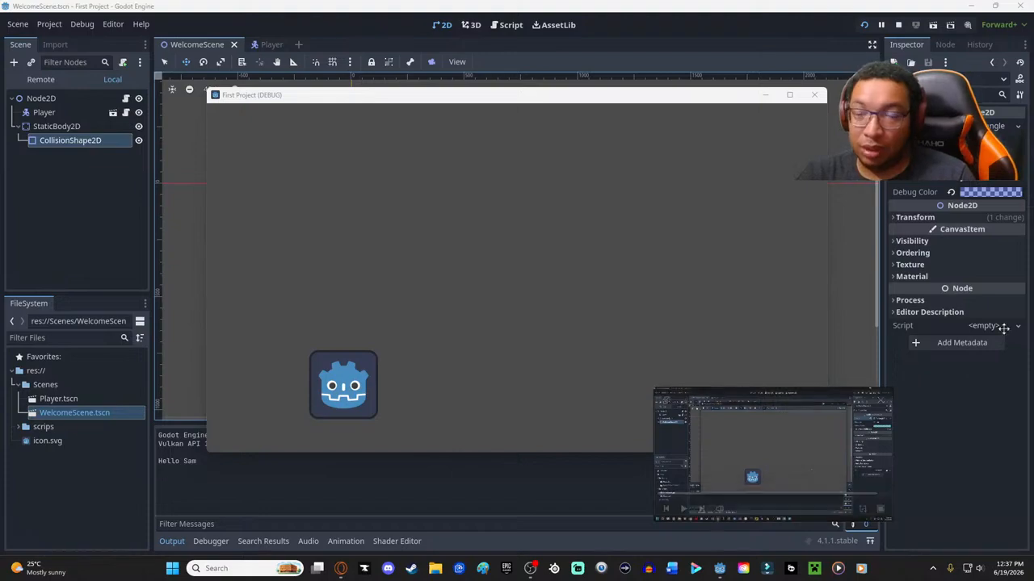
{"action": "left_click", "coordinate": [814, 95]}
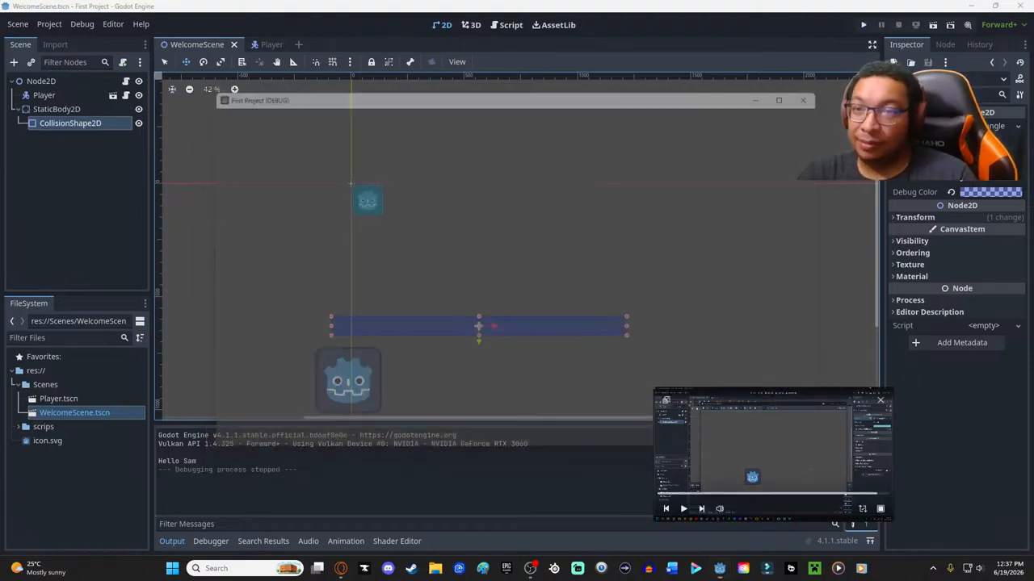
- Reset the debug color of the CollisionShape2D to its default and check its texture filter options
{"action": "left_click", "coordinate": [951, 192]}
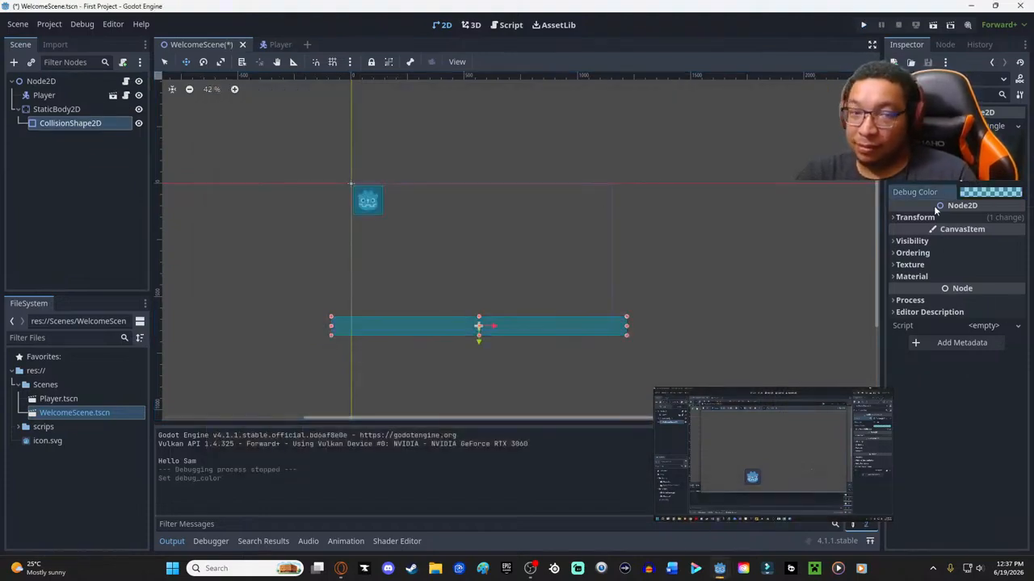
{"action": "left_click", "coordinate": [909, 265]}
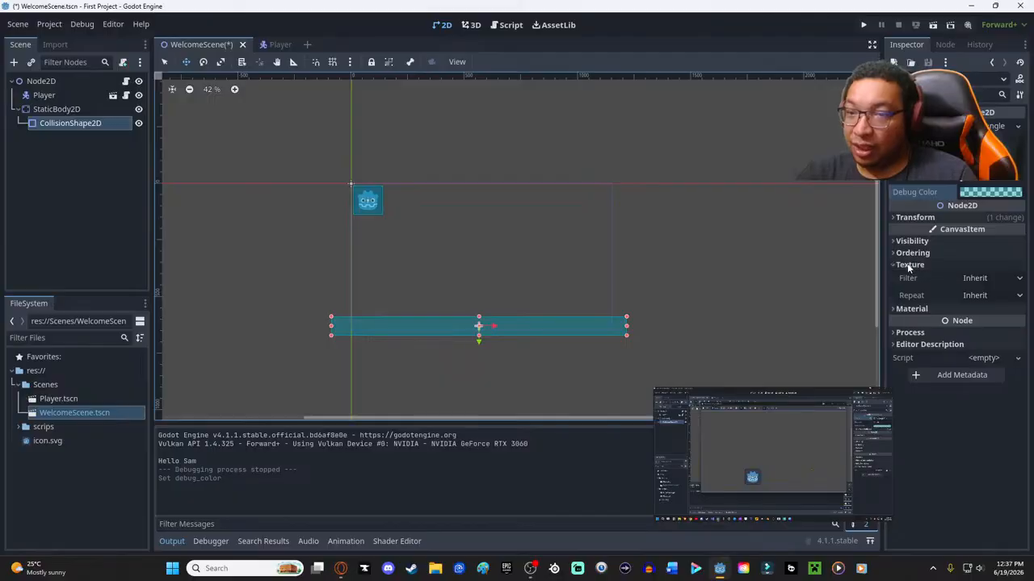
{"action": "left_click", "coordinate": [985, 280]}
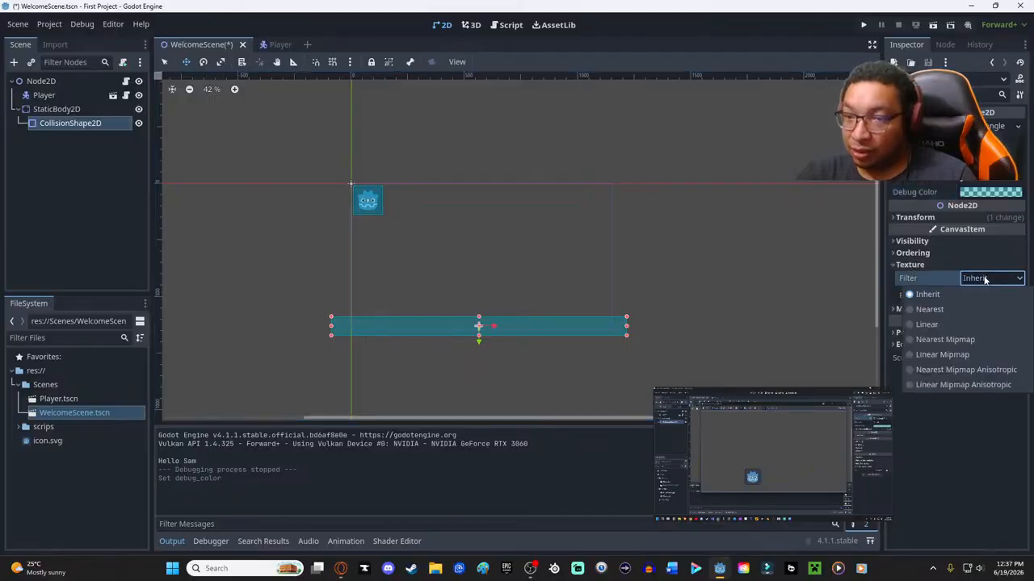
{"action": "left_click", "coordinate": [898, 266]}
{"action": "left_click", "coordinate": [894, 268]}
- Assign a new CanvasItemMaterial to the CollisionShape2D and try its Particles Animation option on and off
{"action": "left_click", "coordinate": [898, 277]}
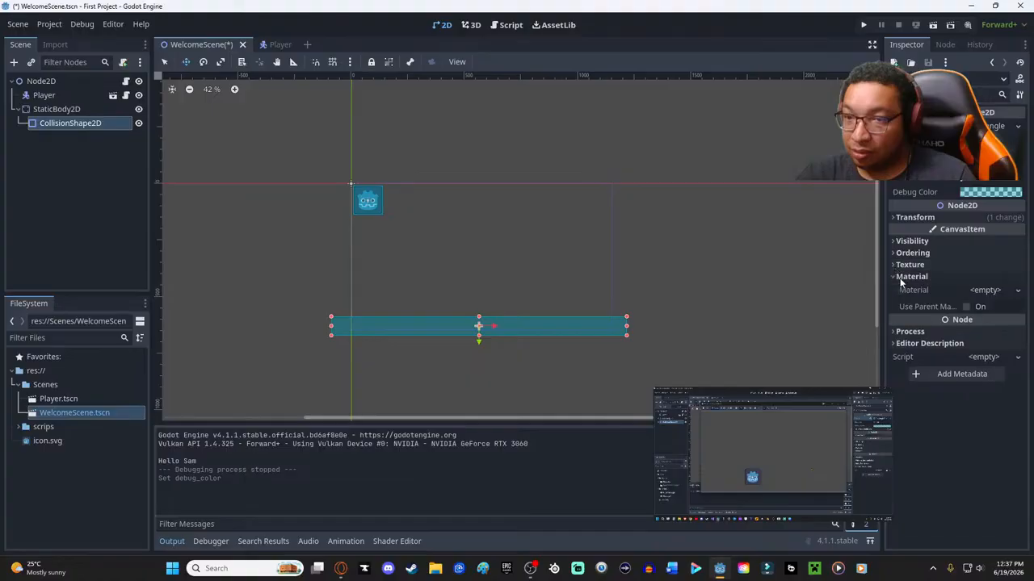
{"action": "left_click", "coordinate": [981, 292]}
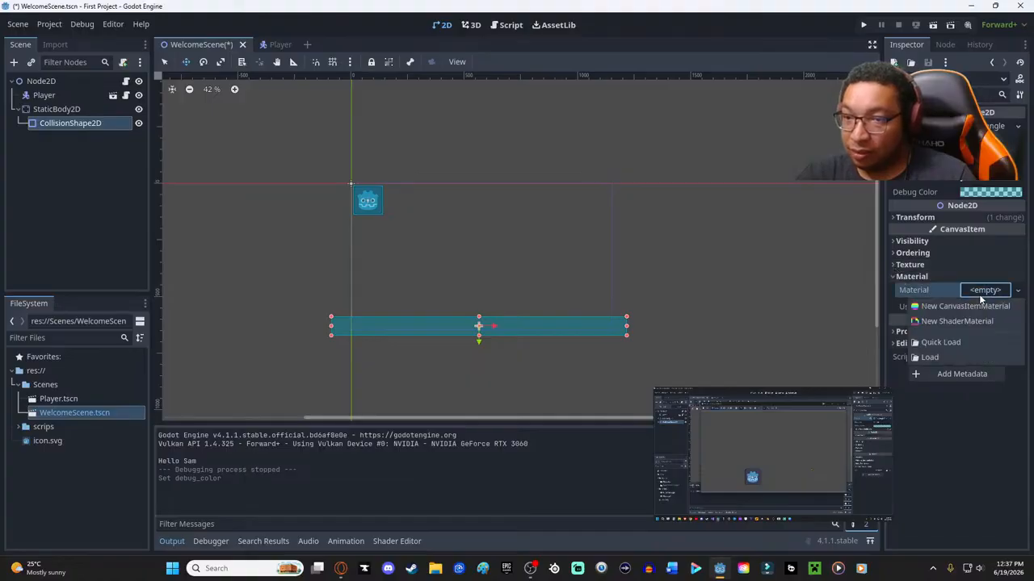
{"action": "left_click", "coordinate": [948, 308]}
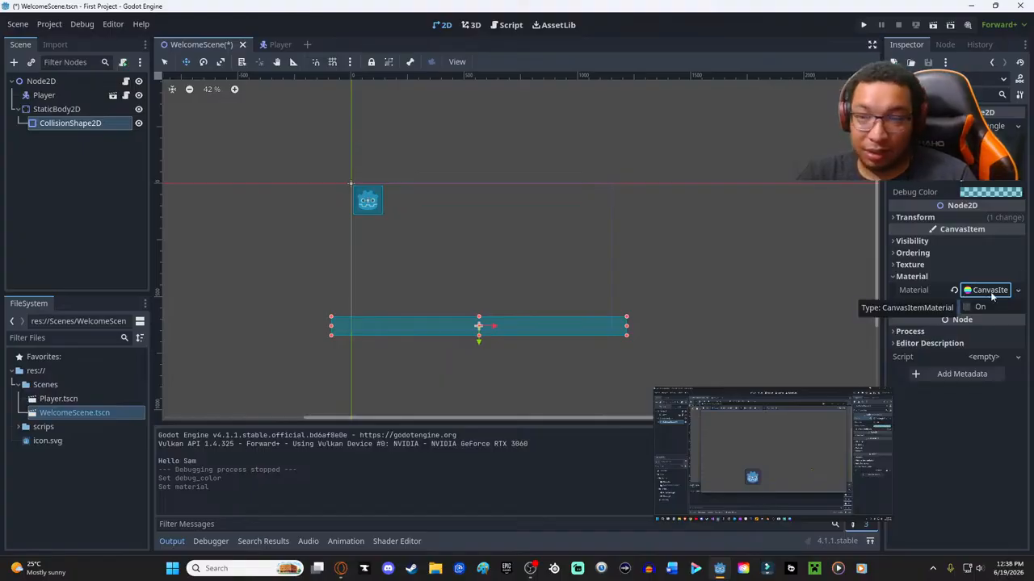
{"action": "left_click", "coordinate": [967, 294]}
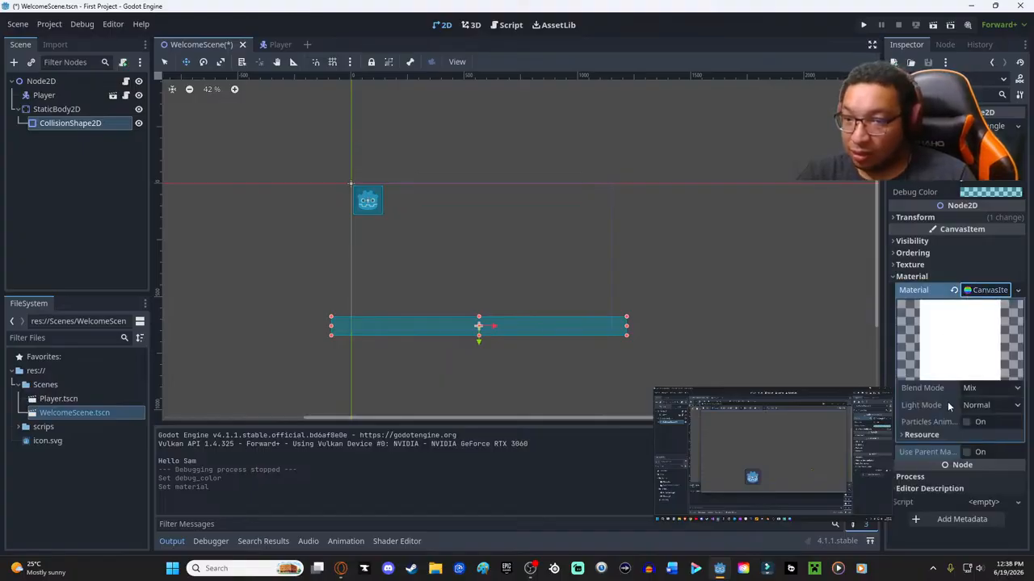
{"action": "left_click", "coordinate": [993, 389]}
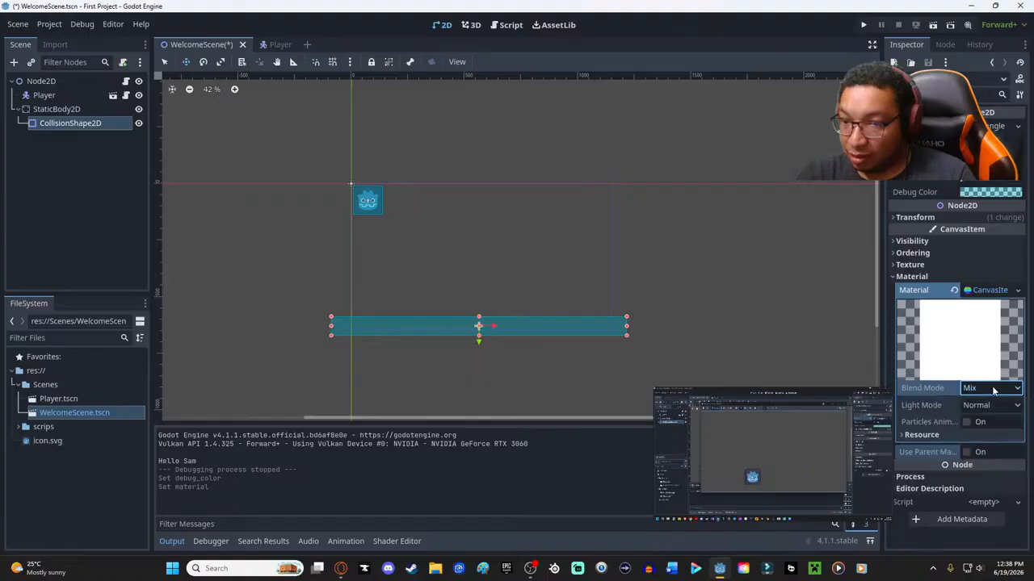
{"action": "left_click", "coordinate": [977, 423]}
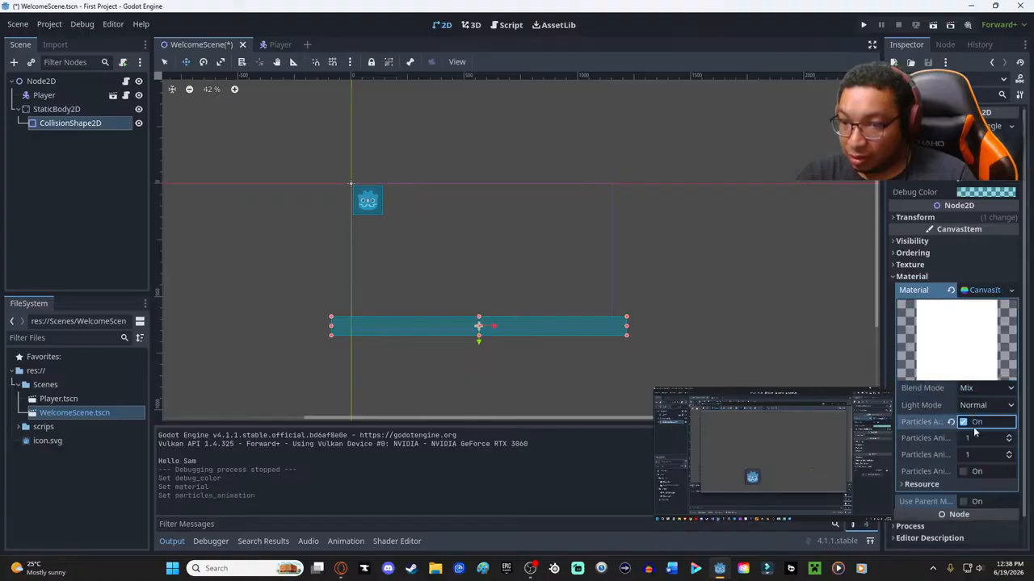
{"action": "left_click", "coordinate": [966, 422]}
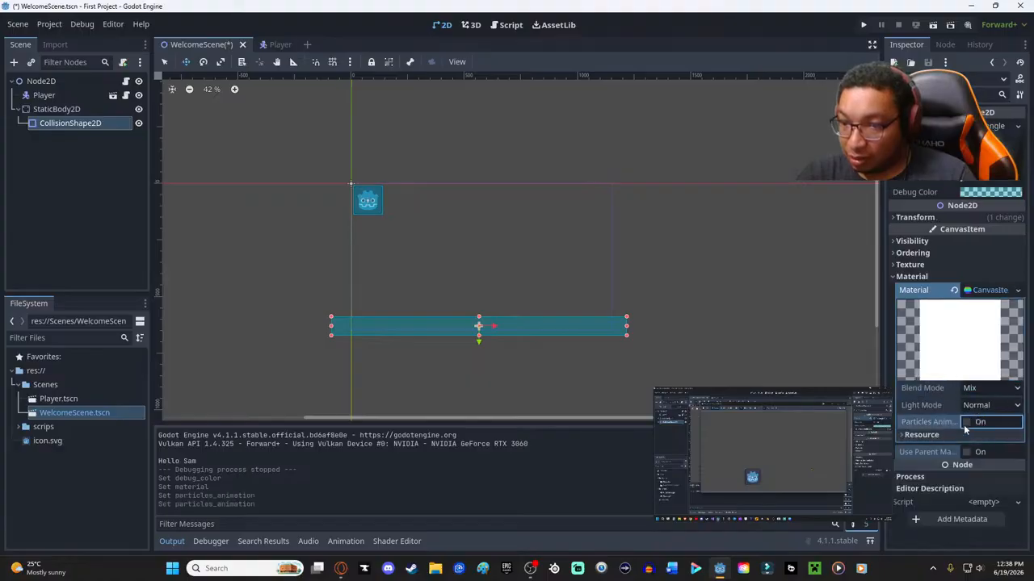
- Try to load a material file from the project's Scenes and scrips folders, closing the file dialog without a choice
{"action": "left_click", "coordinate": [1017, 290]}
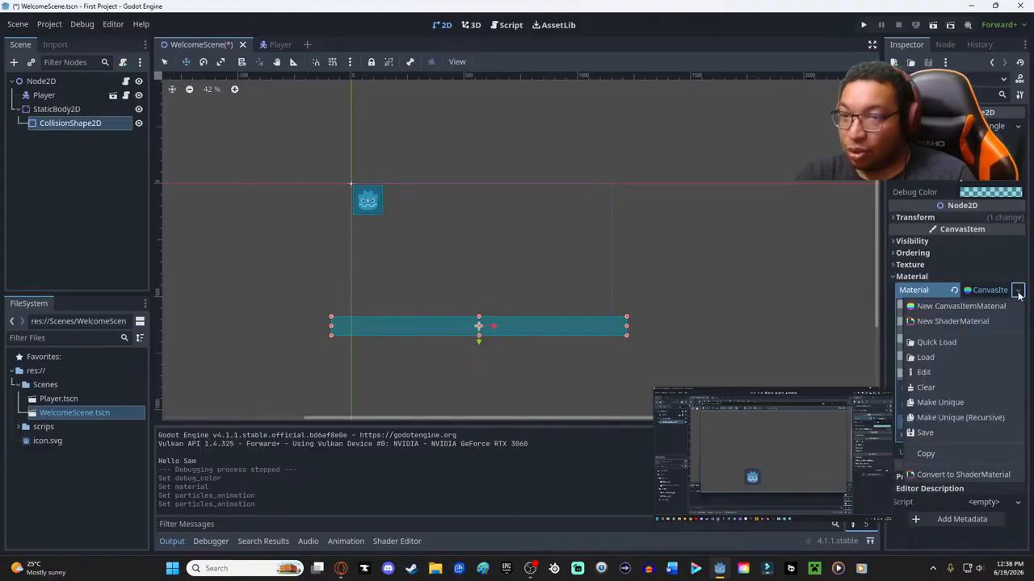
{"action": "left_click", "coordinate": [938, 358]}
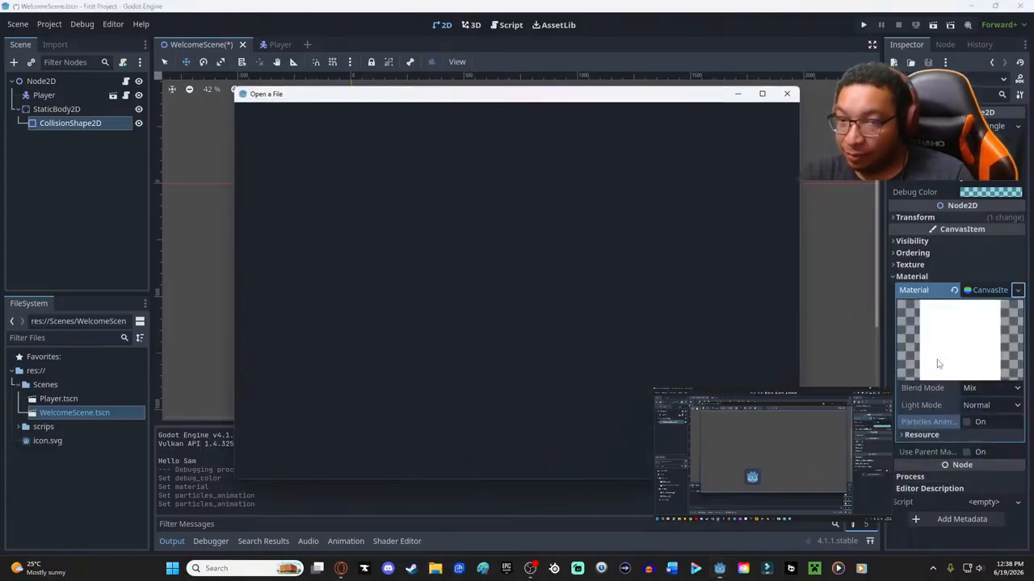
{"action": "double_click", "coordinate": [339, 170]}
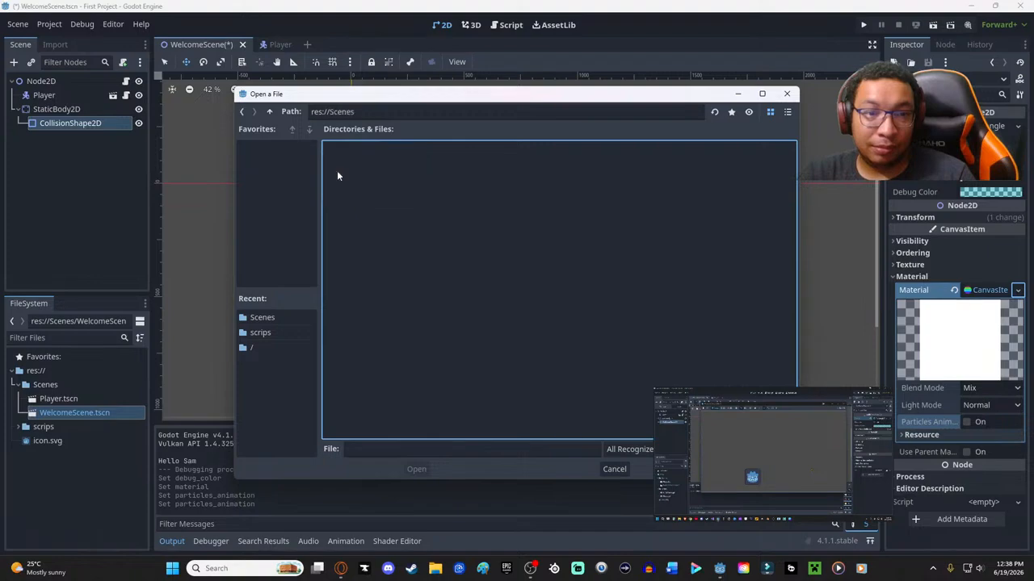
{"action": "left_click", "coordinate": [243, 112]}
{"action": "double_click", "coordinate": [409, 169]}
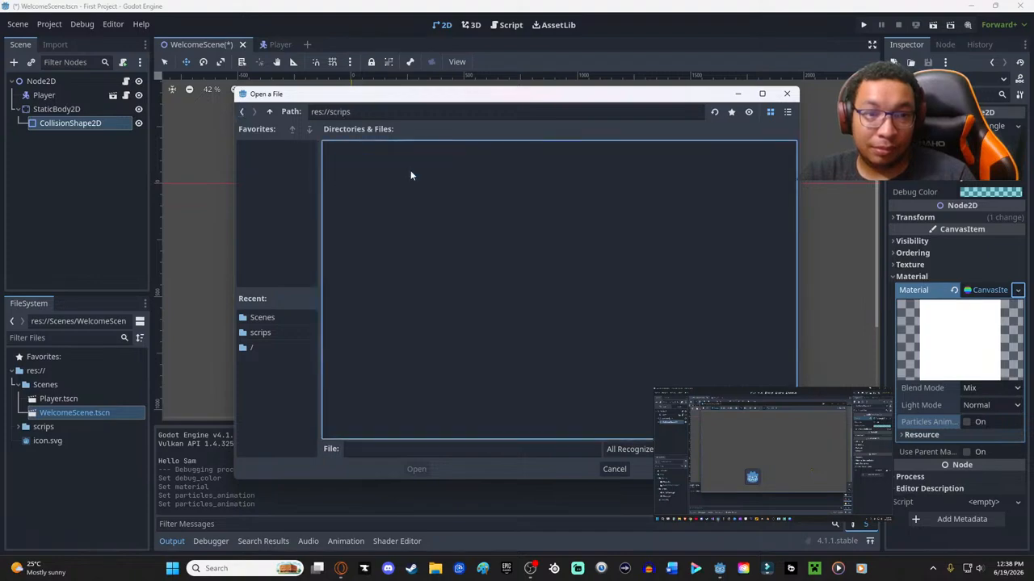
{"action": "left_click", "coordinate": [243, 113]}
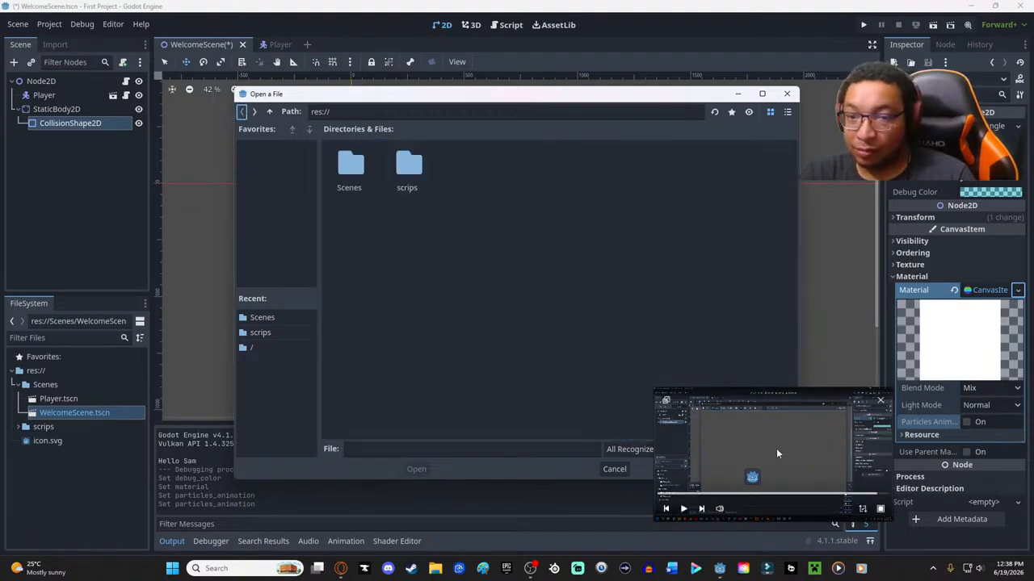
{"action": "left_click", "coordinate": [787, 94]}
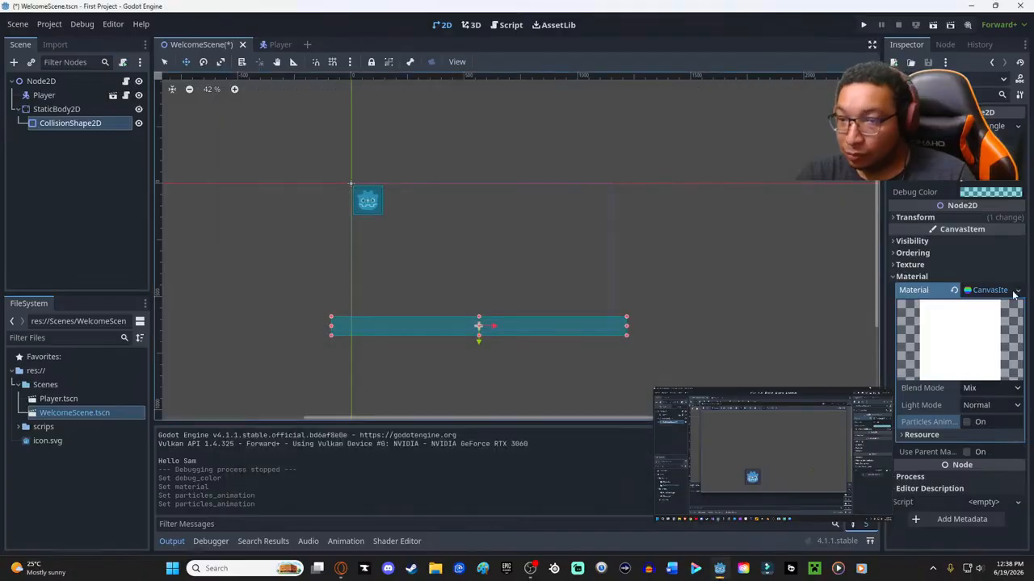
- Reset the material of the CollisionShape2D to empty and collapse the Material properties
{"action": "left_click", "coordinate": [1001, 291]}
{"action": "left_click", "coordinate": [991, 290]}
{"action": "left_click", "coordinate": [991, 290]}
{"action": "left_click", "coordinate": [991, 290]}
{"action": "left_click", "coordinate": [954, 291]}
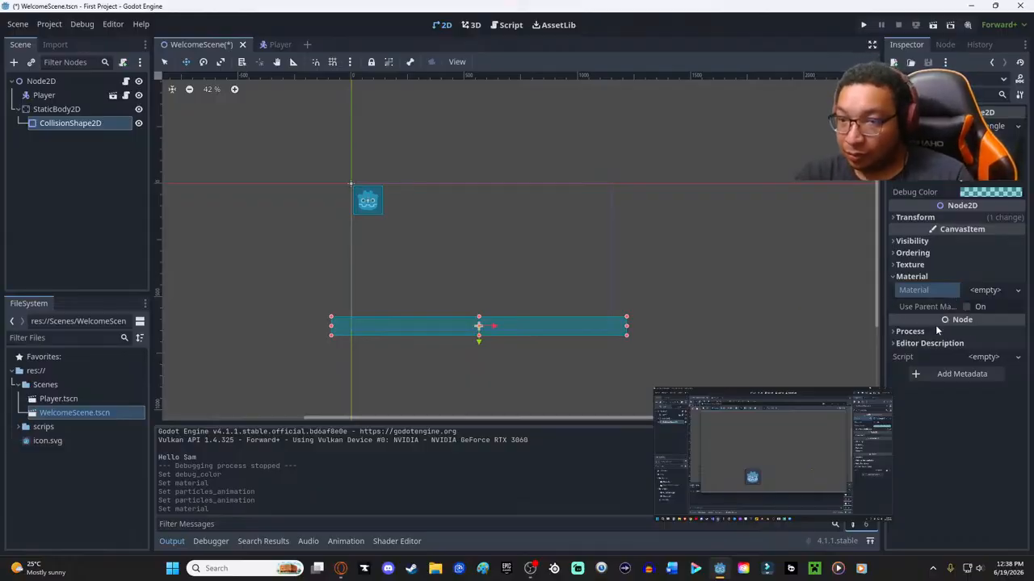
{"action": "left_click", "coordinate": [894, 276]}
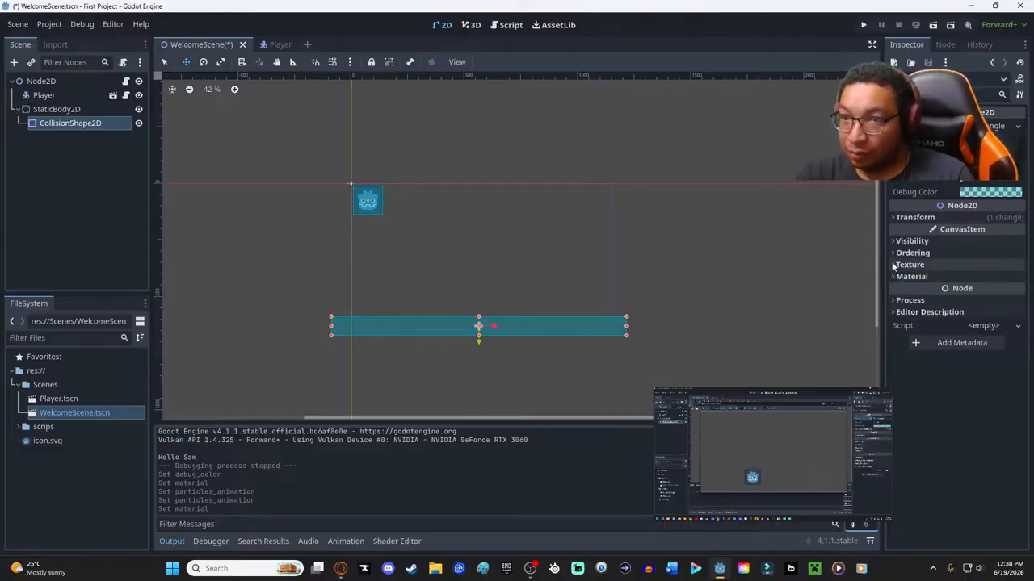
- Check the Visibility properties of the CollisionShape2D, collapse them again, and save WelcomeScene
{"action": "left_click", "coordinate": [895, 242]}
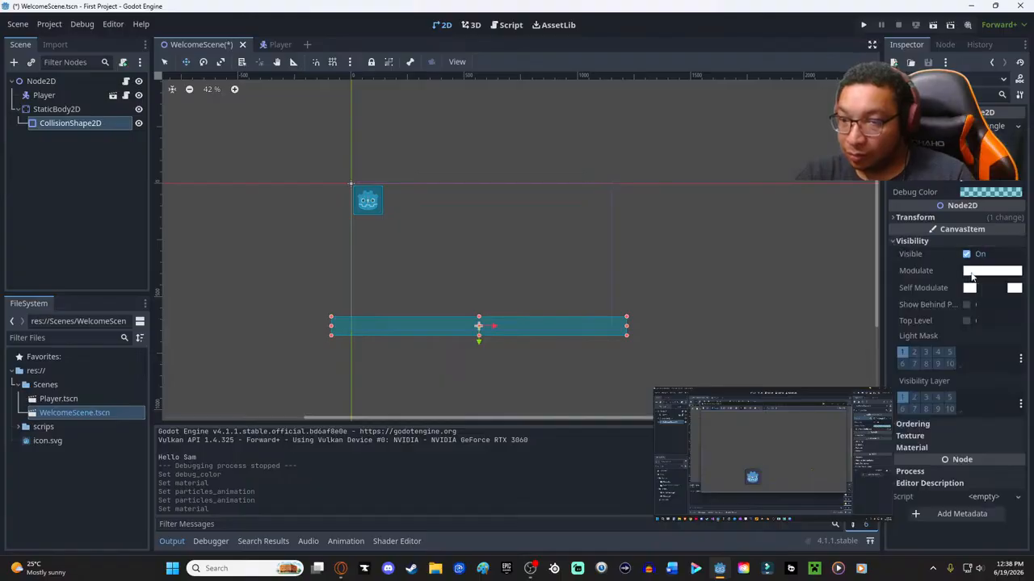
{"action": "left_click", "coordinate": [898, 242]}
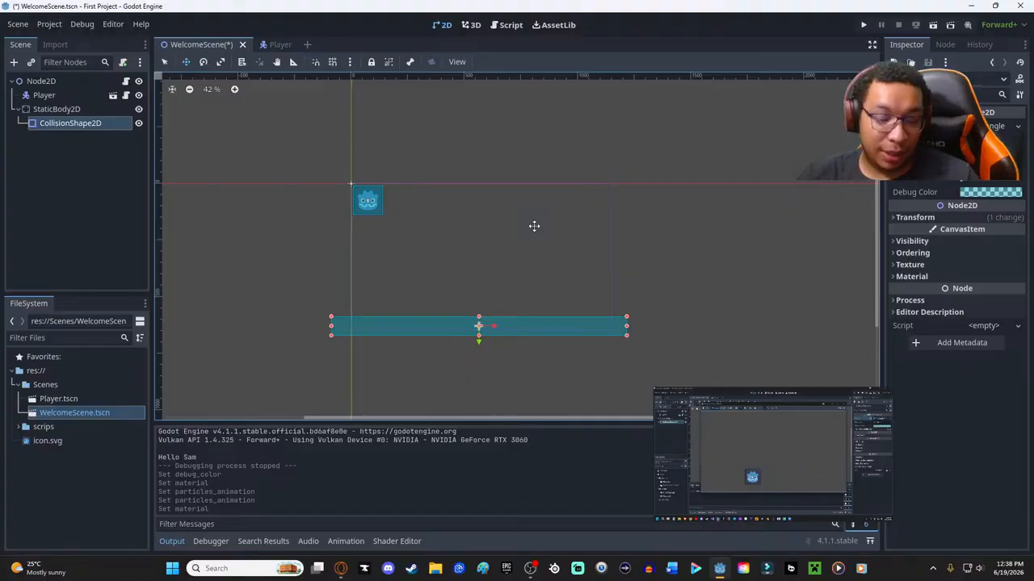
{"action": "key", "text": "ctrl+s"}
- Enlarge the floating tutorial video and reposition it so the scene tree stays uncovered
{"action": "mouse_move", "coordinate": [722, 506]}
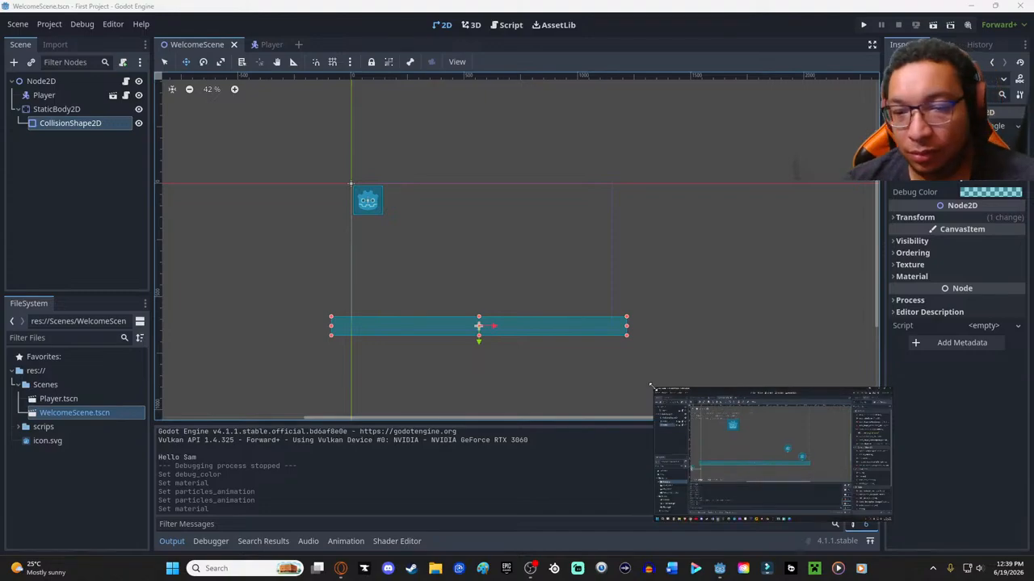
{"action": "left_click_drag", "start_coordinate": [652, 388], "coordinate": [464, 212]}
{"action": "left_click_drag", "start_coordinate": [693, 384], "coordinate": [671, 286]}
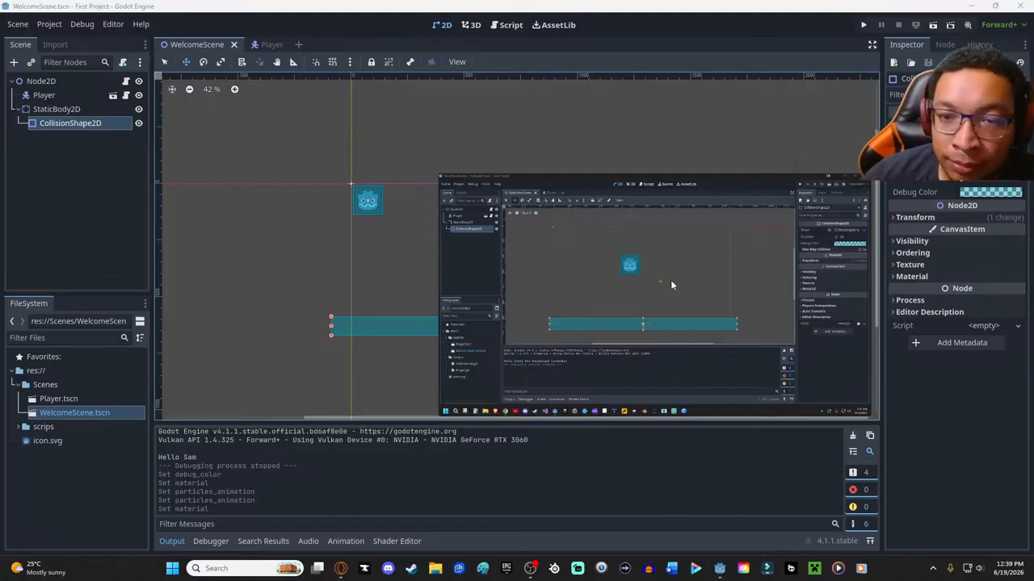
{"action": "left_click_drag", "start_coordinate": [440, 174], "coordinate": [364, 131]}
{"action": "left_click_drag", "start_coordinate": [511, 146], "coordinate": [584, 138]}
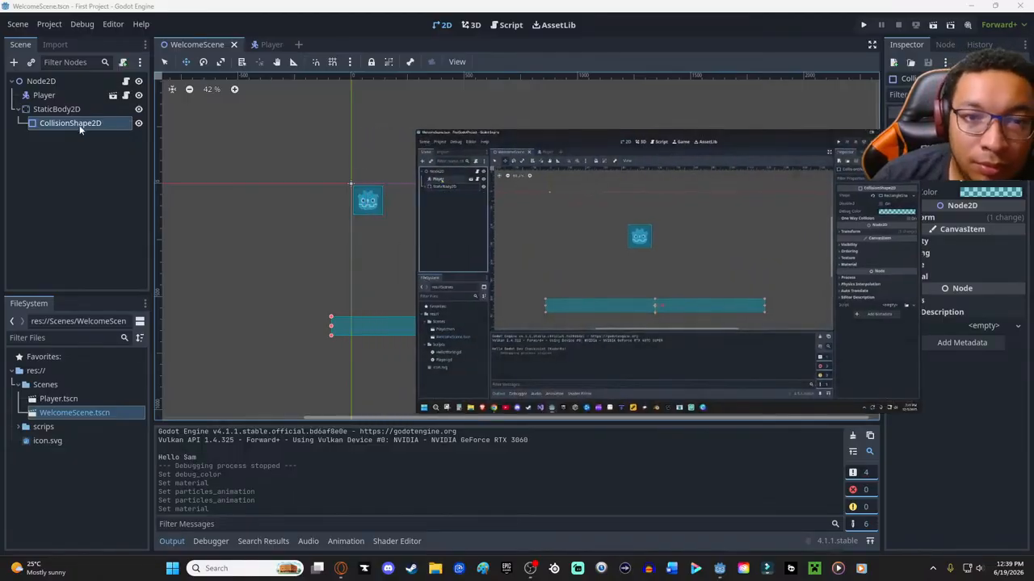
- Delete the Player node from WelcomeScene, moving the floating tutorial video clear of the viewport's center
{"action": "left_click", "coordinate": [42, 96]}
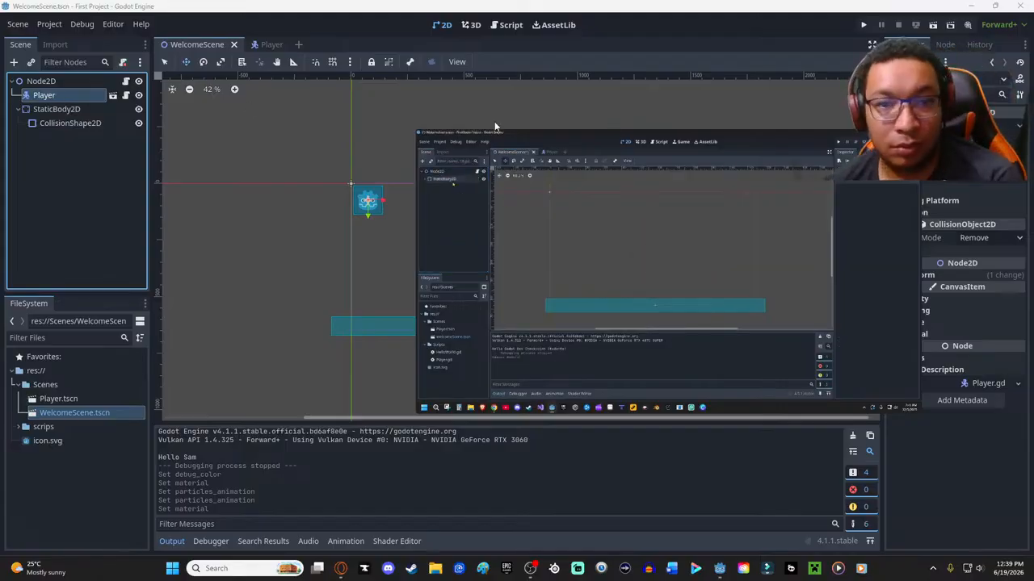
{"action": "mouse_move", "coordinate": [567, 142]}
{"action": "left_click_drag", "start_coordinate": [567, 141], "coordinate": [717, 148]}
{"action": "key", "text": "Delete"}
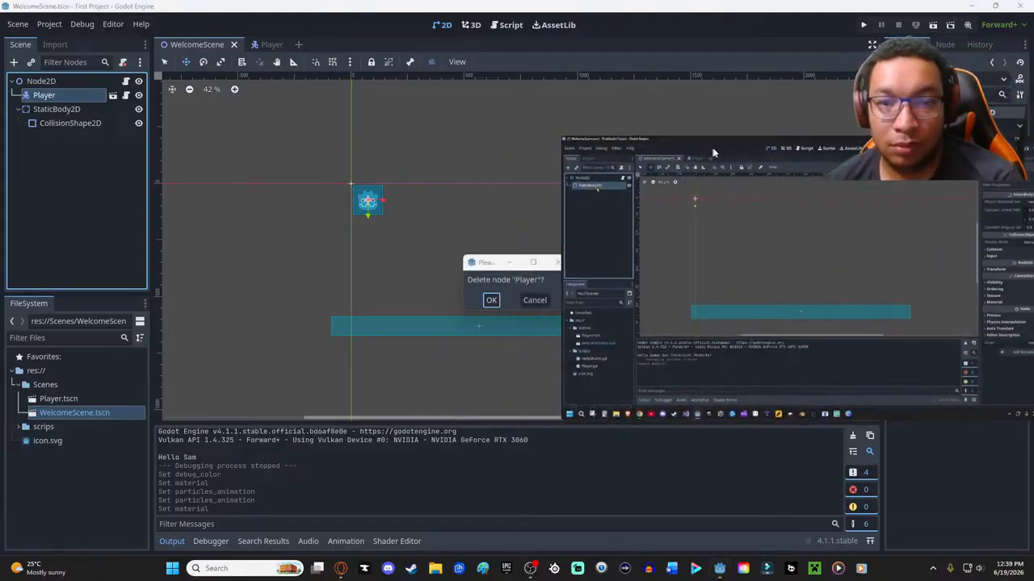
{"action": "left_click", "coordinate": [493, 298]}
- Delete the StaticBody2D together with its CollisionShape2D from WelcomeScene and save the scene
{"action": "left_click", "coordinate": [58, 108]}
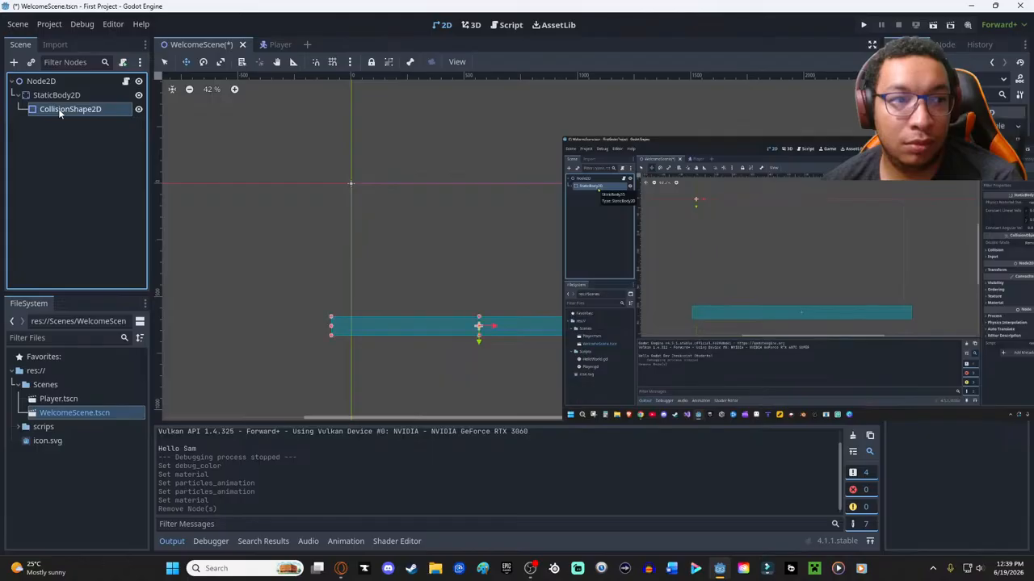
{"action": "left_click", "coordinate": [55, 95]}
{"action": "key", "text": "Delete"}
{"action": "left_click", "coordinate": [480, 299]}
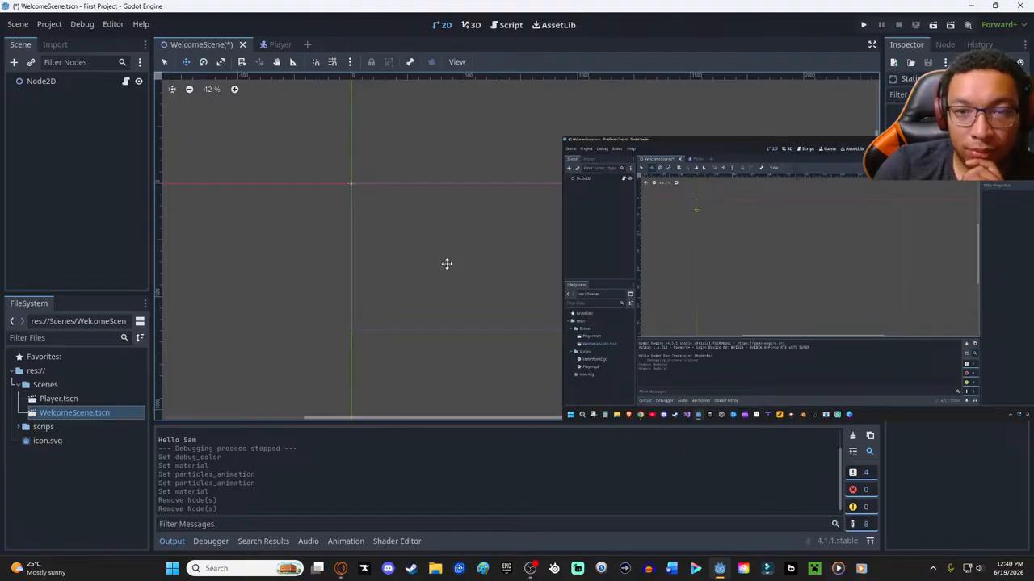
{"action": "key", "text": "ctrl+s"}
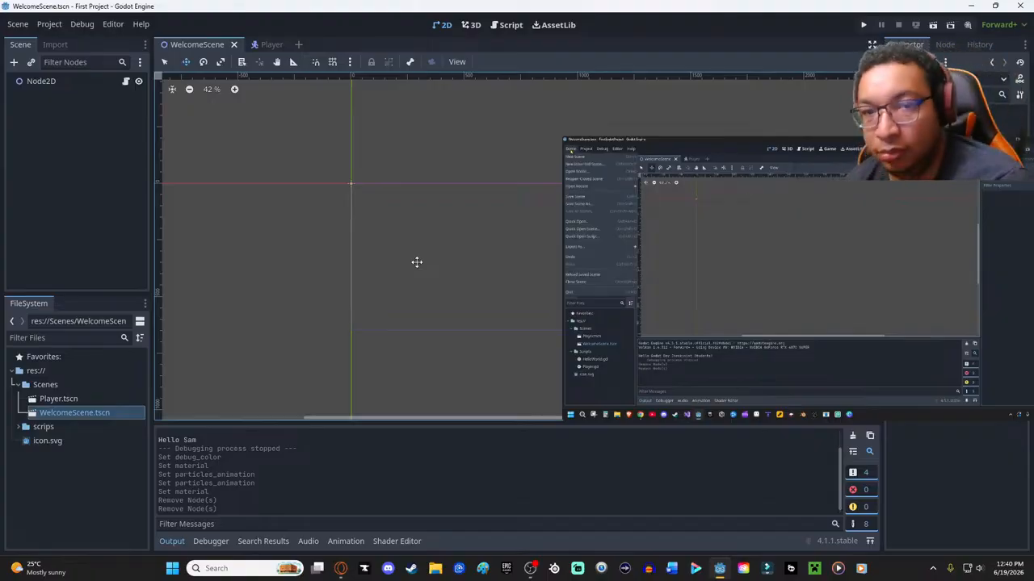
- Create a new scene with a 2D Scene root node
{"action": "left_click", "coordinate": [18, 25]}
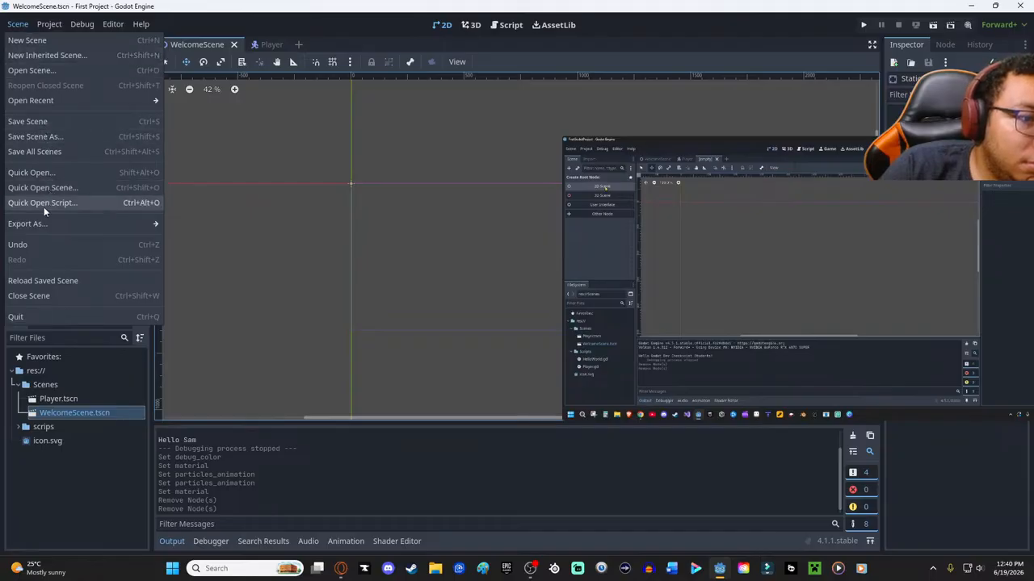
{"action": "left_click", "coordinate": [32, 39]}
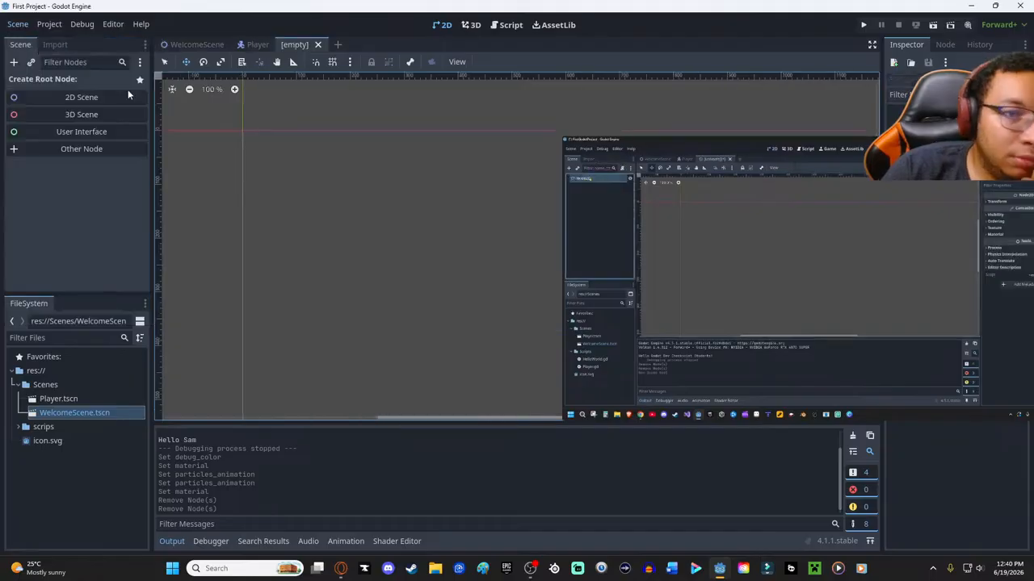
{"action": "left_click", "coordinate": [52, 98]}
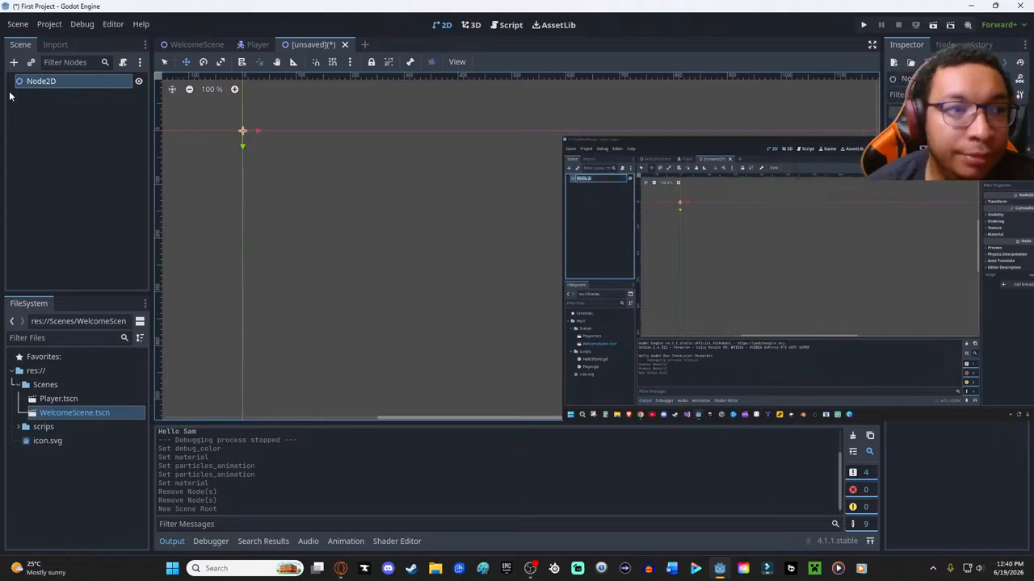
- Rename the root node of the new scene to "Level 1"
{"action": "left_click", "coordinate": [40, 81]}
{"action": "left_click", "coordinate": [41, 82]}
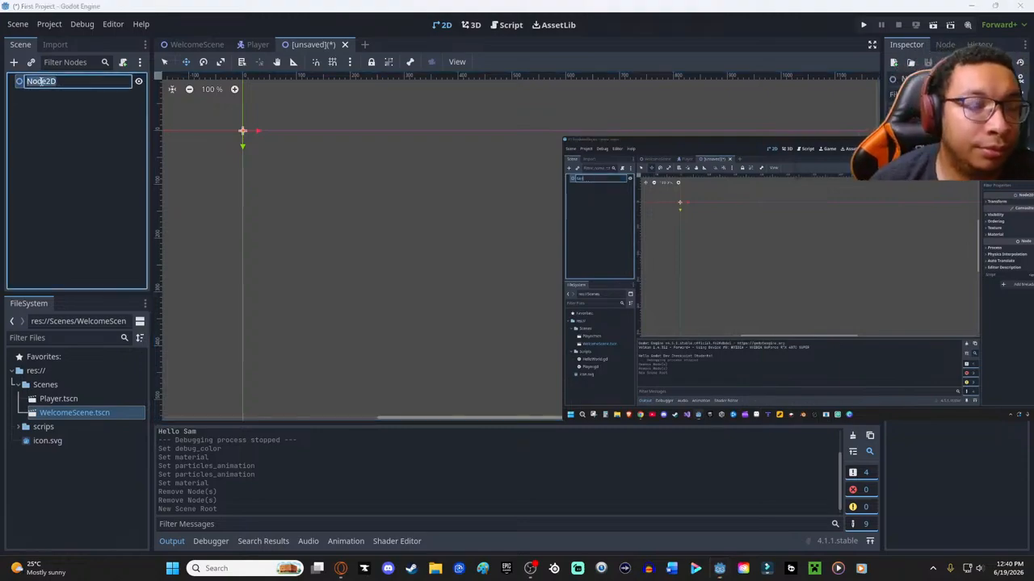
{"action": "type", "text": "Le"}
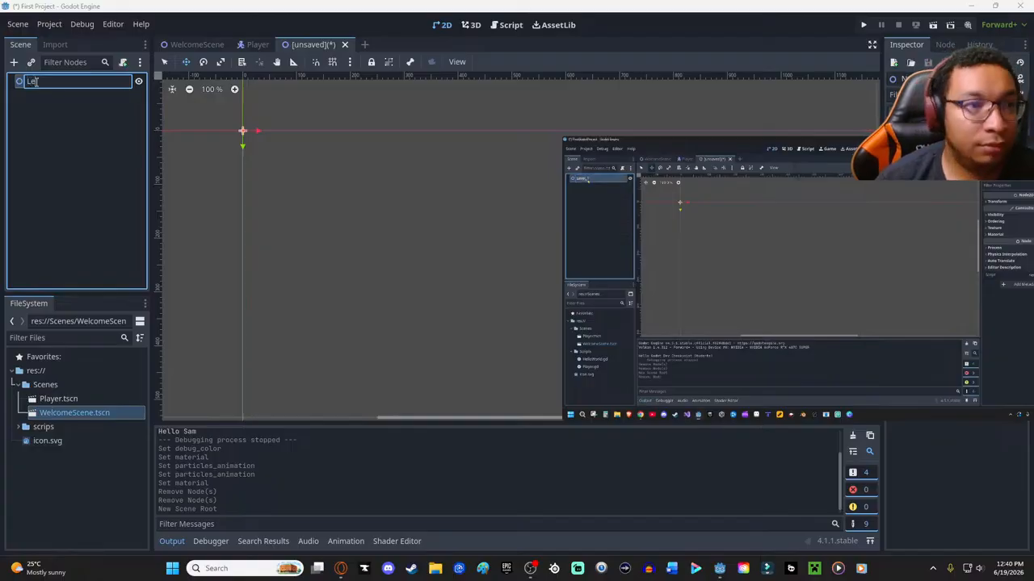
{"action": "type", "text": "vel 1"}
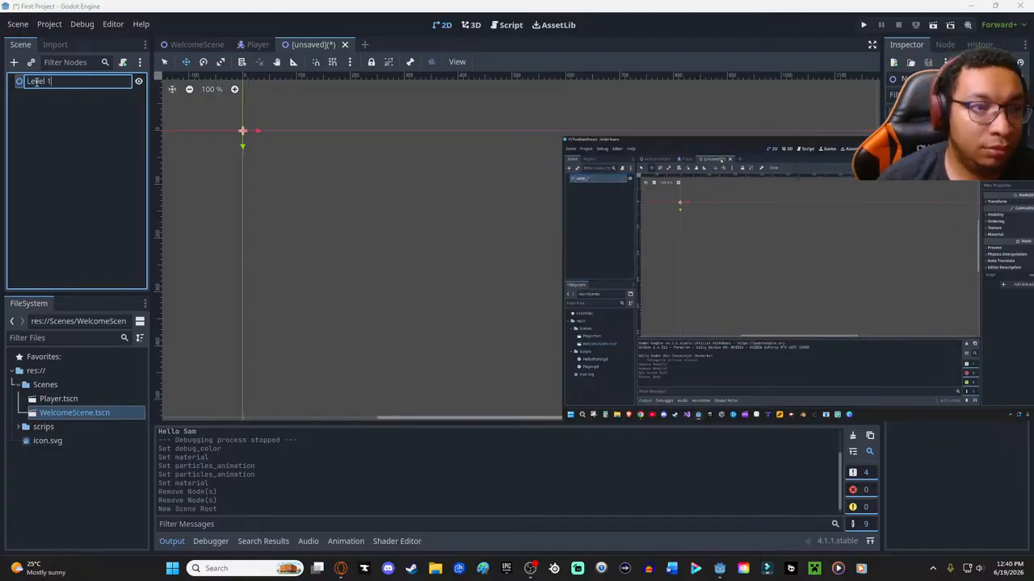
{"action": "key", "text": "Return"}
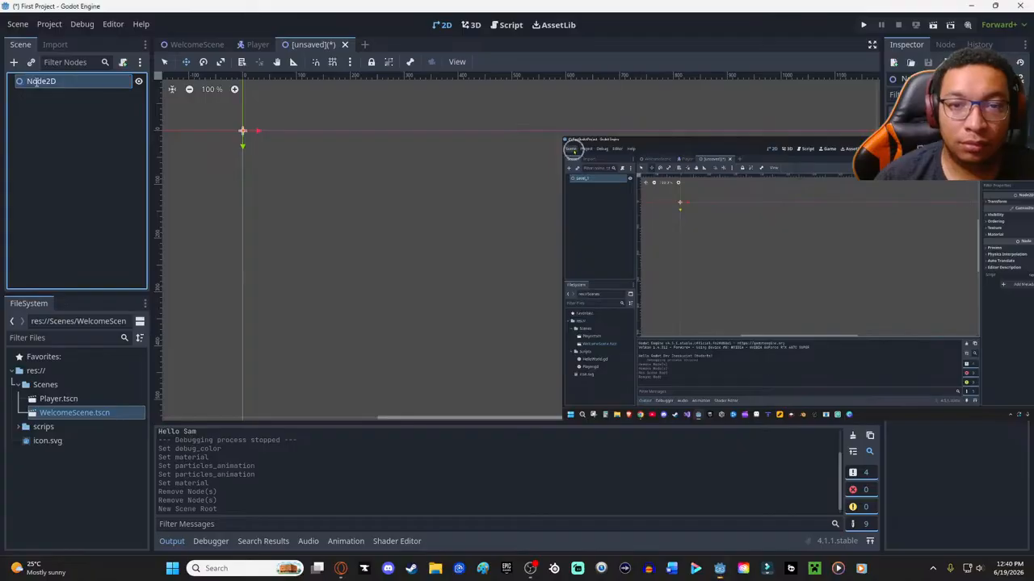
- Save the new scene as Level_1.tscn in the project's Scenes folder
{"action": "key", "text": "ctrl+s"}
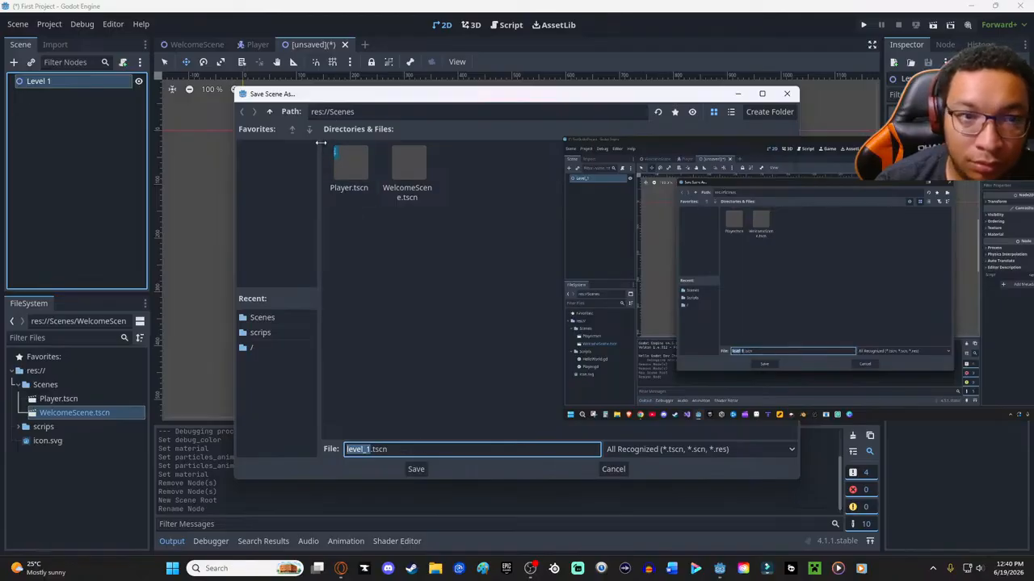
{"action": "left_click", "coordinate": [270, 112]}
{"action": "double_click", "coordinate": [349, 167]}
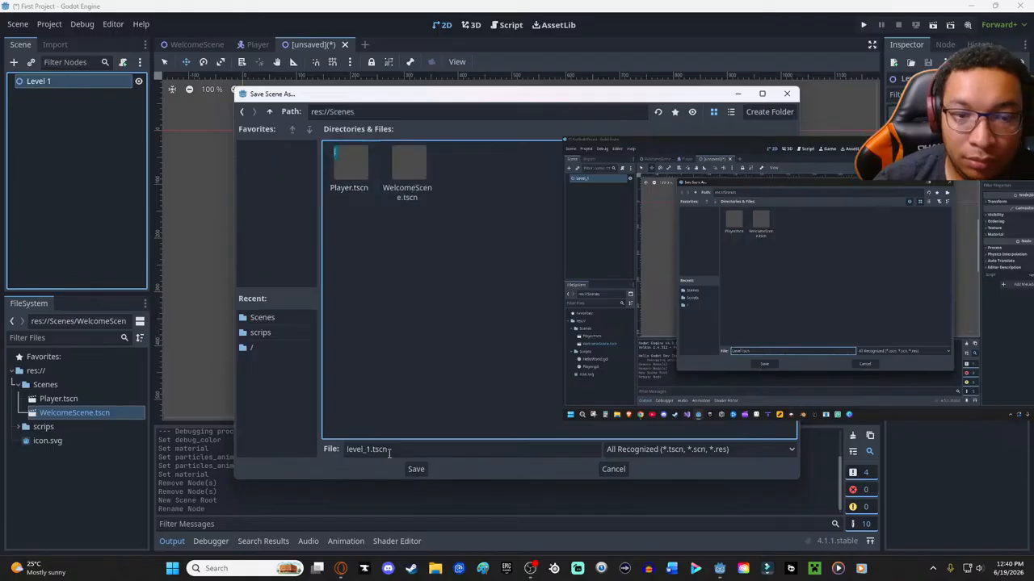
{"action": "left_click", "coordinate": [348, 449]}
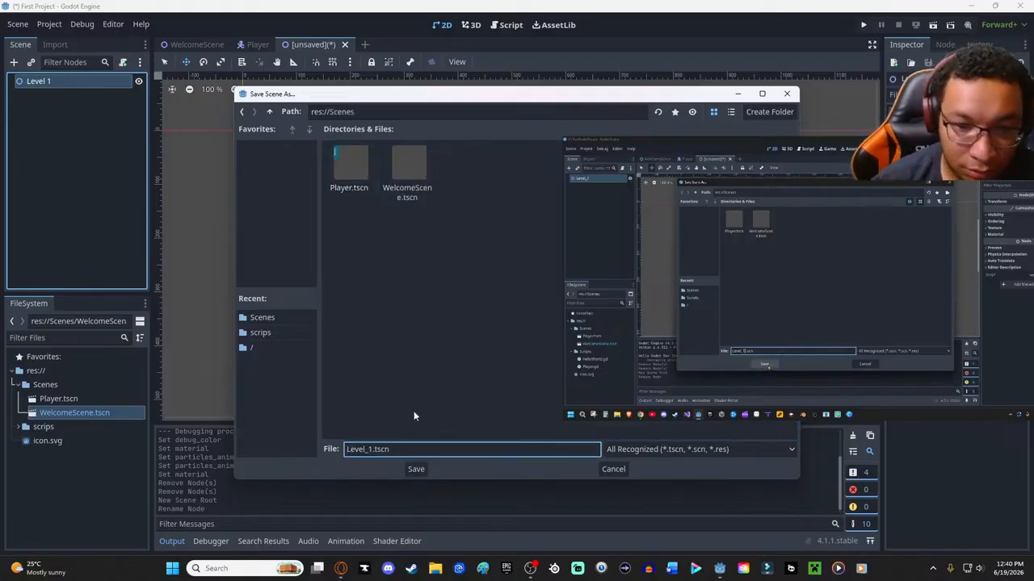
{"action": "left_click", "coordinate": [416, 470]}
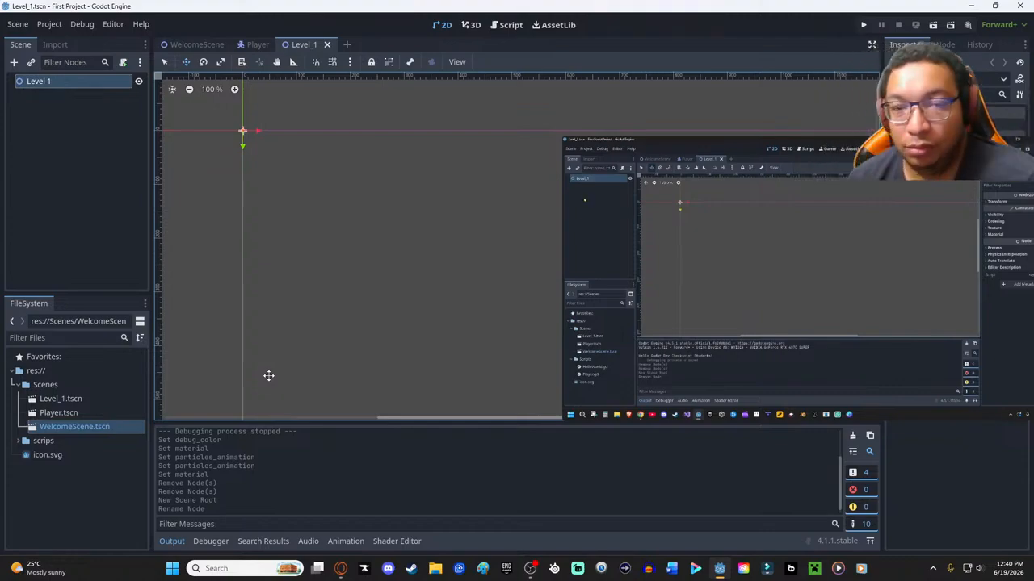
- Instantiate Player.tscn as a child of Level 1 and move it just below the origin, to about (74, 73)
{"action": "right_click", "coordinate": [98, 106]}
{"action": "left_click", "coordinate": [150, 130]}
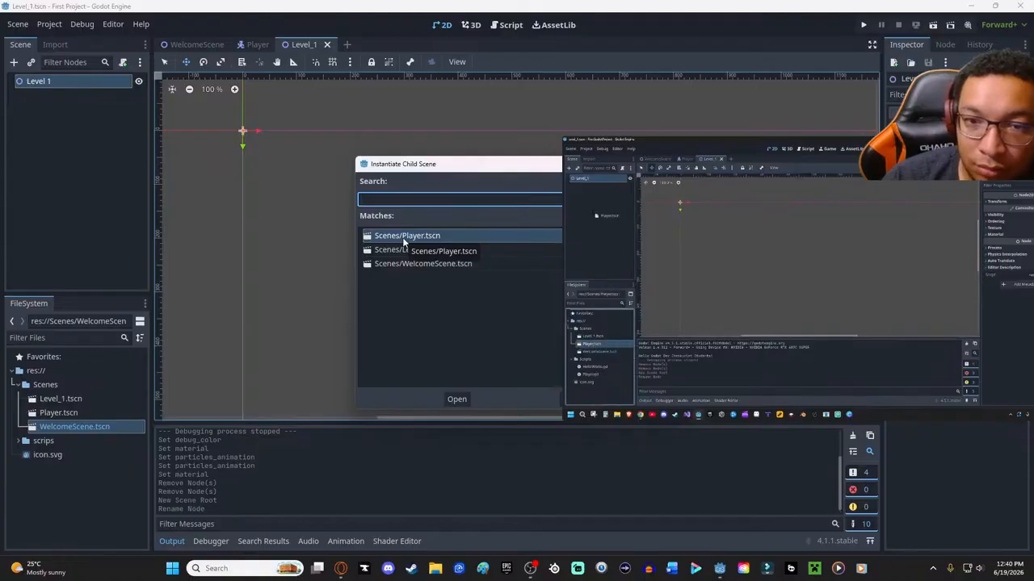
{"action": "double_click", "coordinate": [404, 236]}
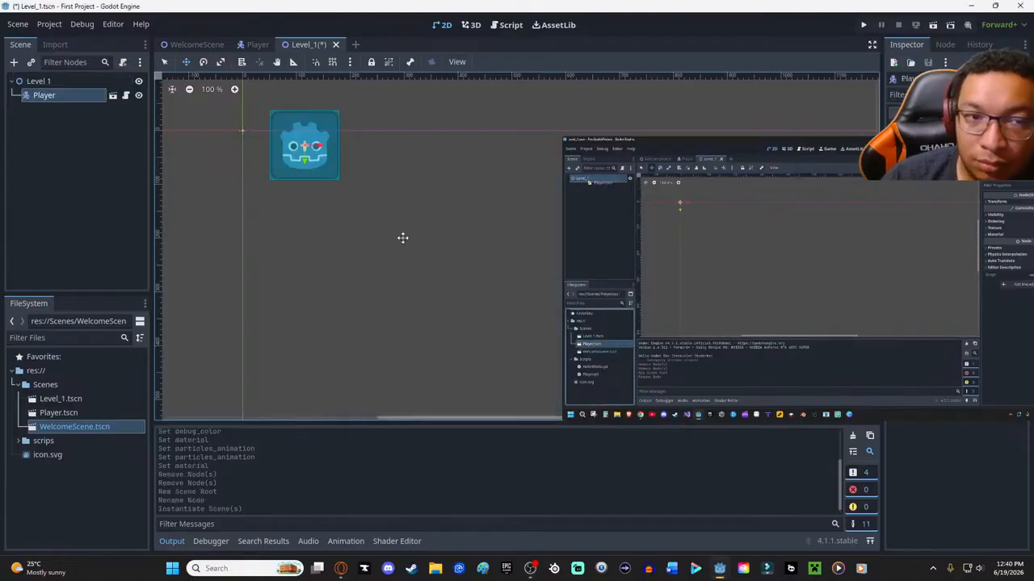
{"action": "left_click_drag", "start_coordinate": [306, 143], "coordinate": [282, 167]}
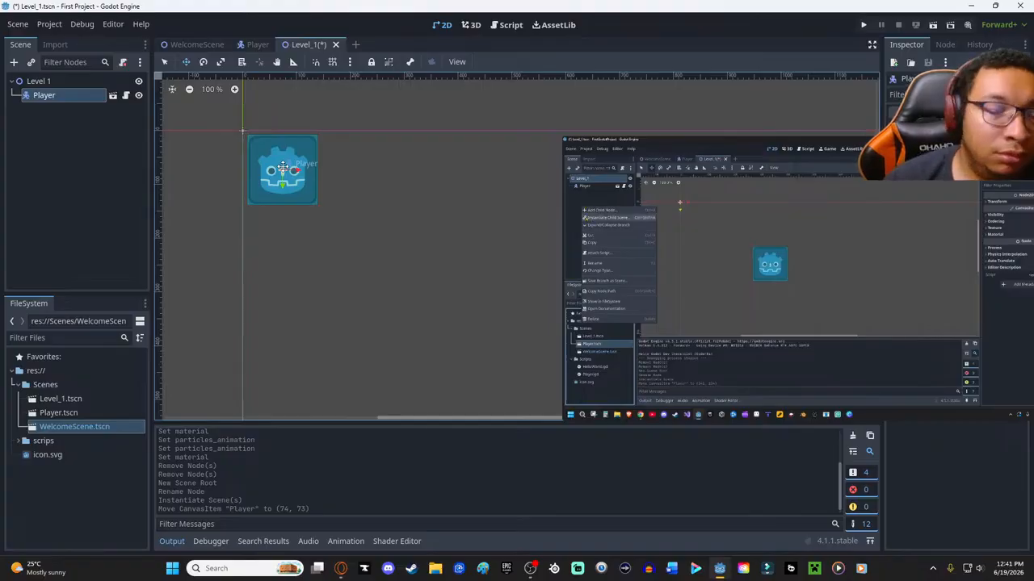
- Open the available node actions for the Player in the Level 1 scene tree
{"action": "right_click", "coordinate": [76, 140]}
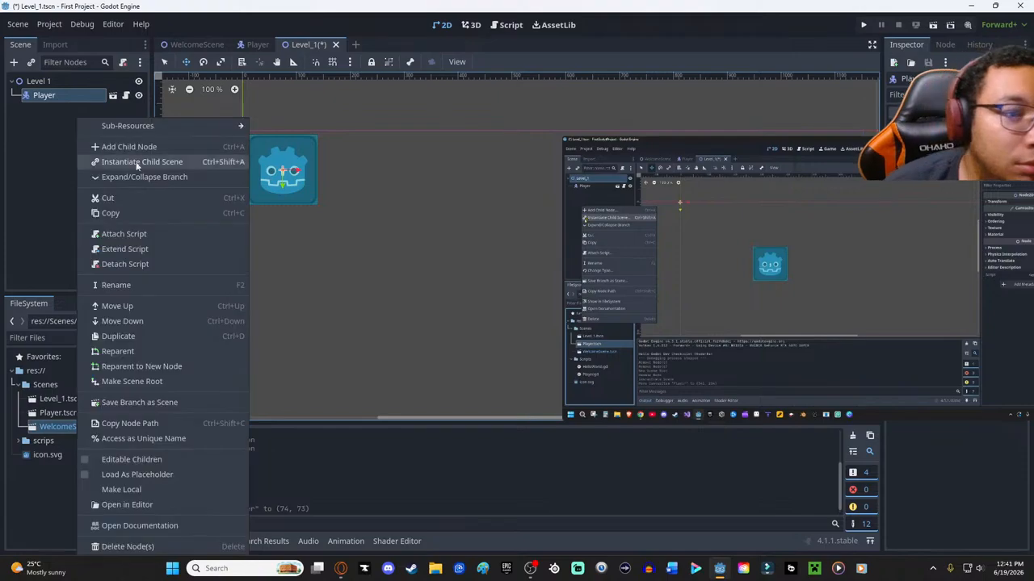
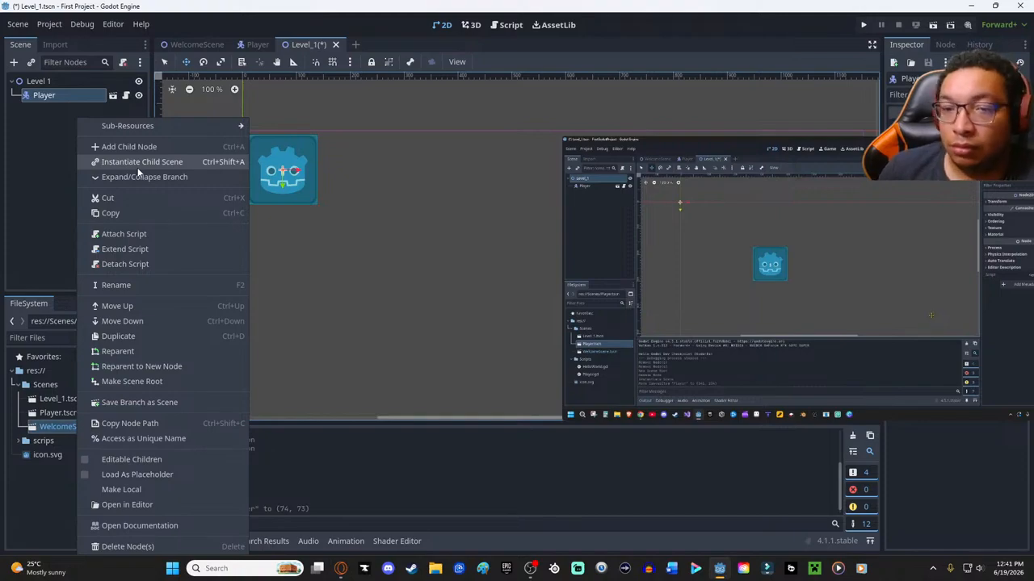
- Add a StaticBody2D node as a child of the Level 1 root node
{"action": "left_click_drag", "start_coordinate": [701, 149], "coordinate": [452, 109]}
{"action": "right_click", "coordinate": [31, 144]}
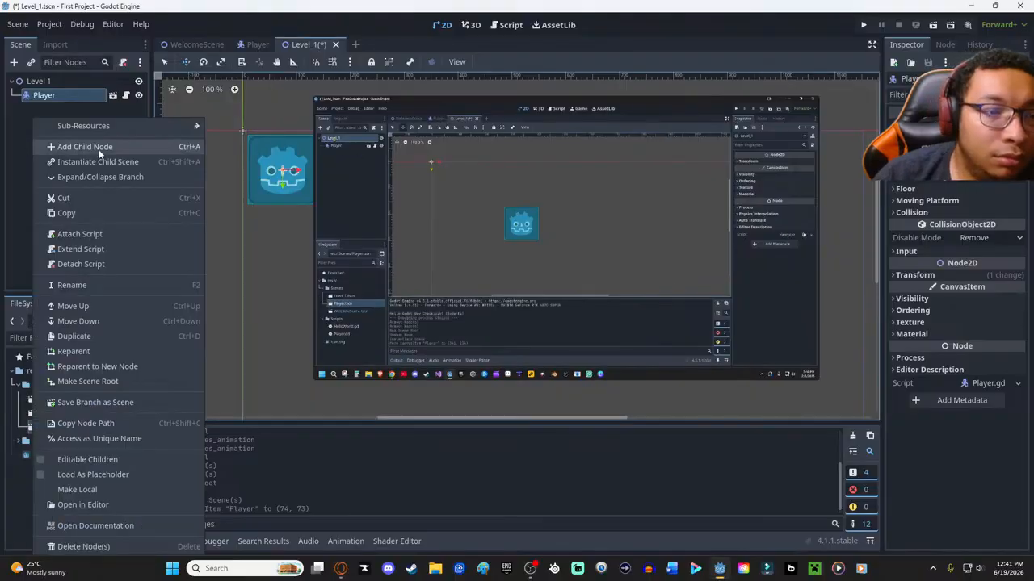
{"action": "left_click", "coordinate": [44, 85]}
{"action": "left_click", "coordinate": [43, 82]}
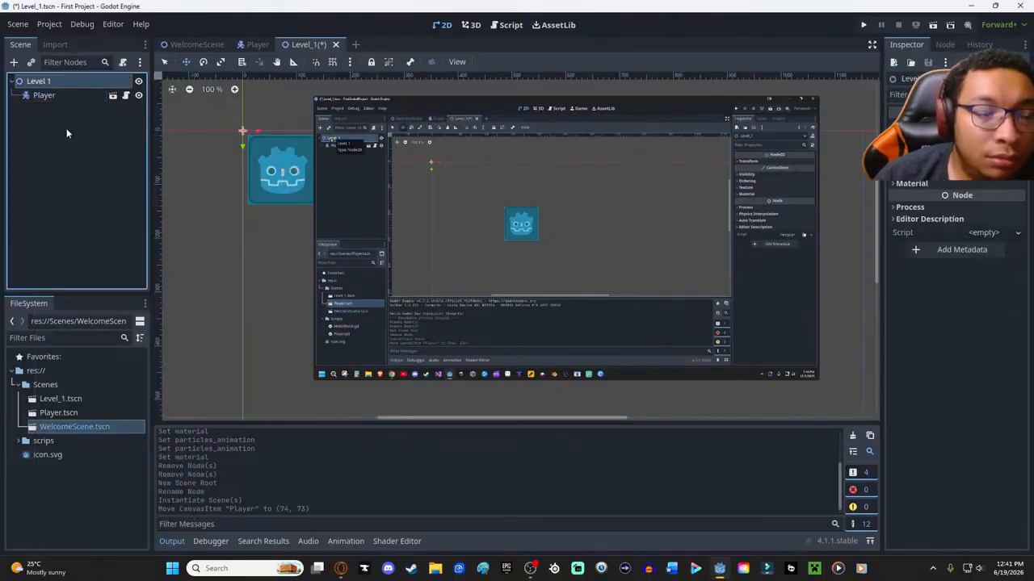
{"action": "right_click", "coordinate": [66, 128]}
{"action": "left_click", "coordinate": [110, 136]}
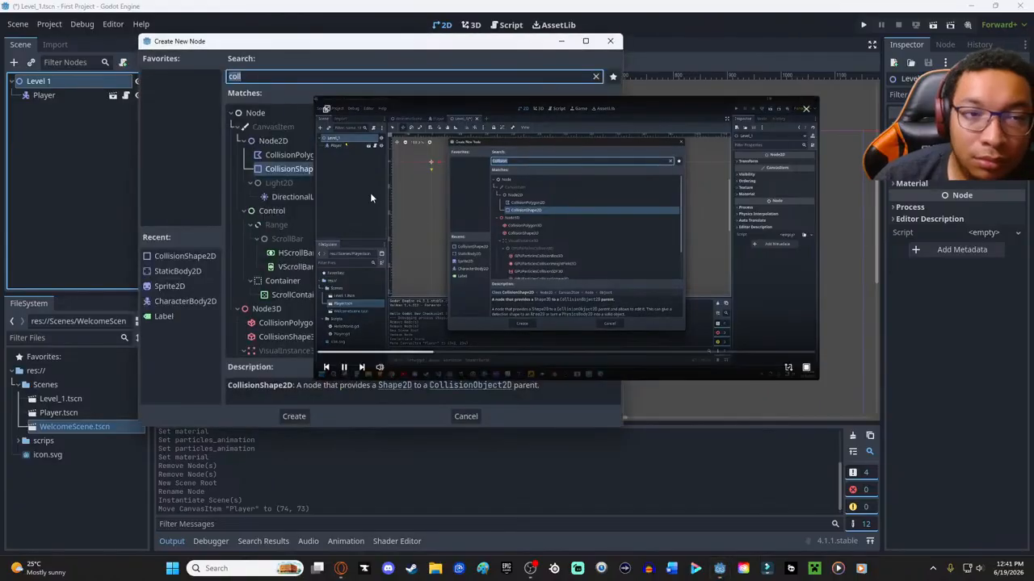
{"action": "left_click_drag", "start_coordinate": [388, 104], "coordinate": [539, 132]}
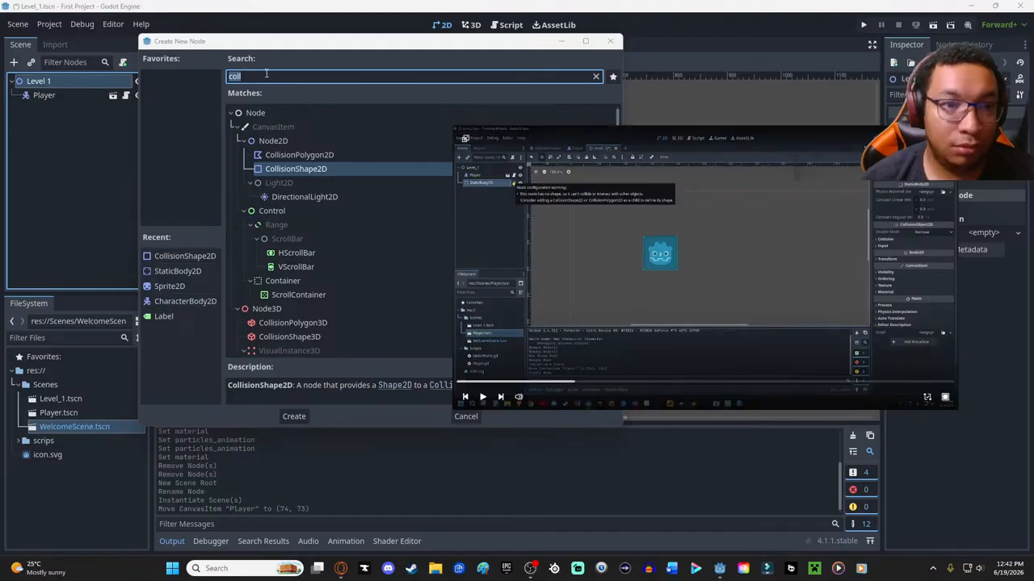
{"action": "type", "text": "stac"}
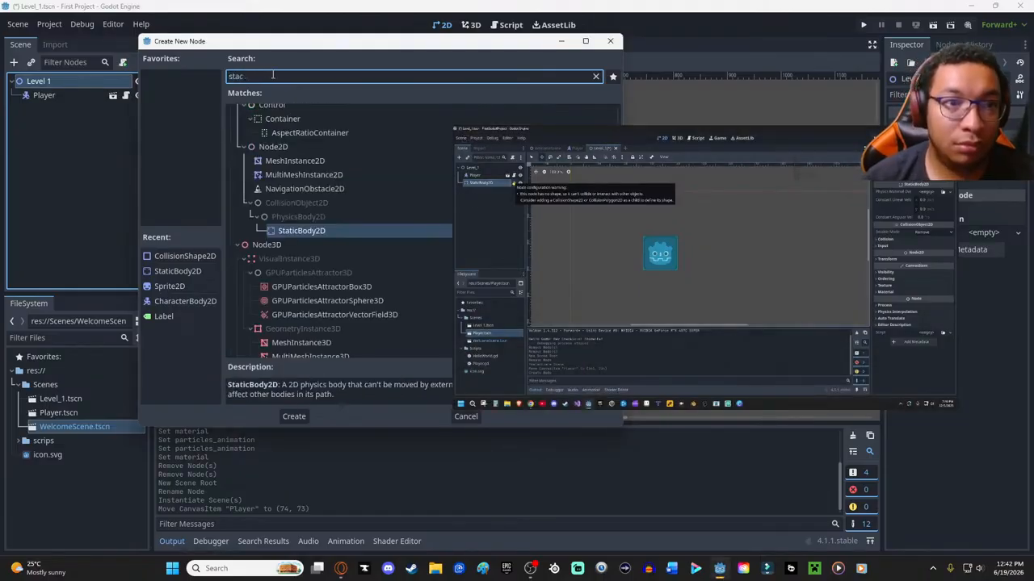
{"action": "key", "text": "BackSpace"}
{"action": "type", "text": "tat"}
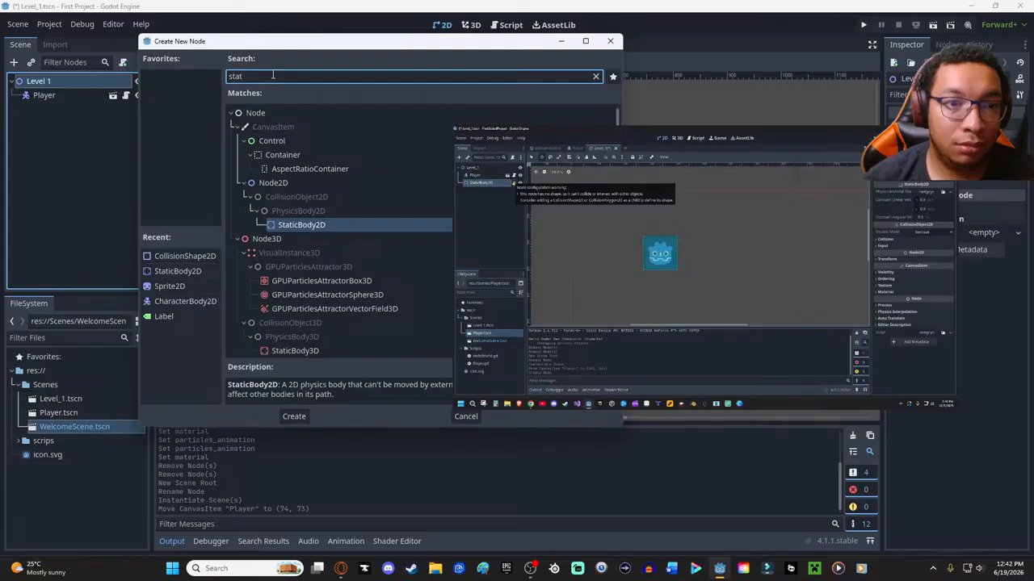
{"action": "key", "text": "Return"}
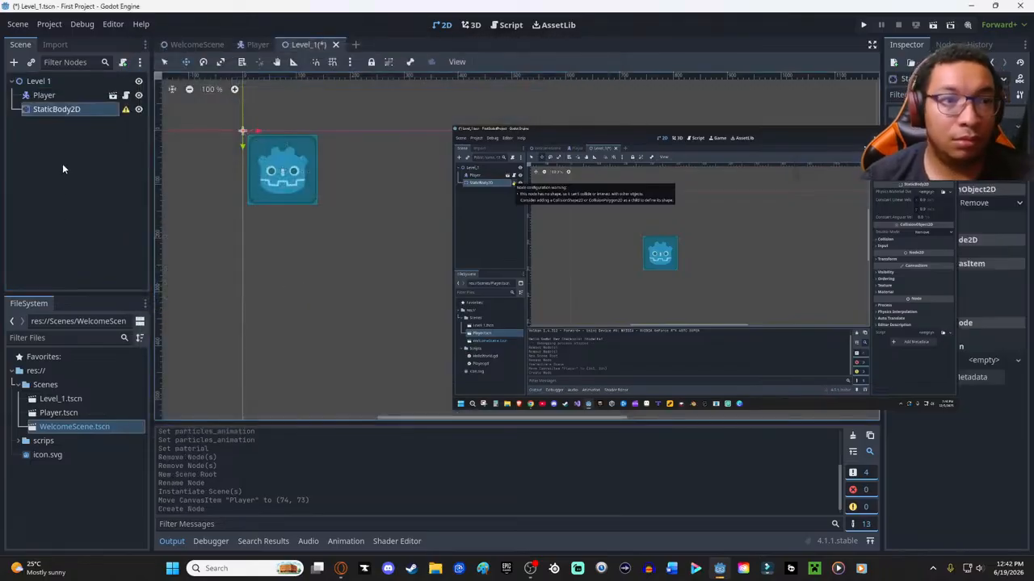
- Add a CollisionShape2D node as a child of StaticBody2D
{"action": "right_click", "coordinate": [72, 113]}
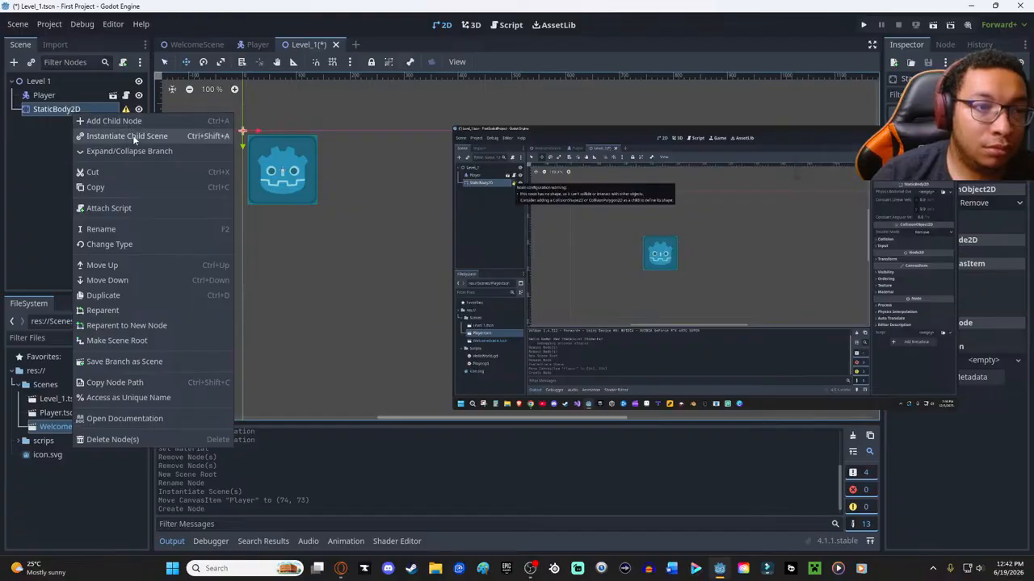
{"action": "left_click", "coordinate": [14, 163]}
{"action": "mouse_move", "coordinate": [598, 395]}
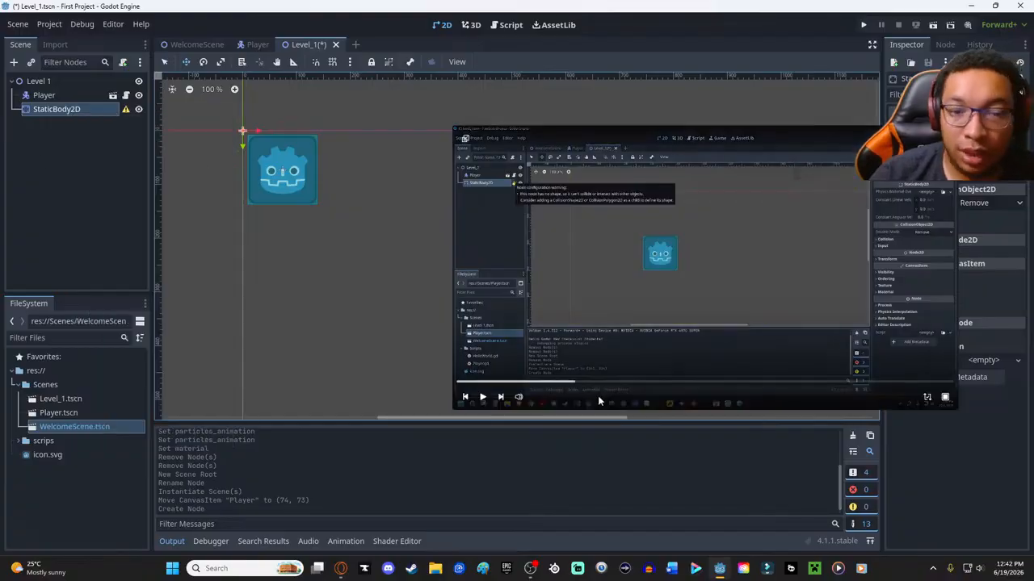
{"action": "left_click", "coordinate": [482, 398]}
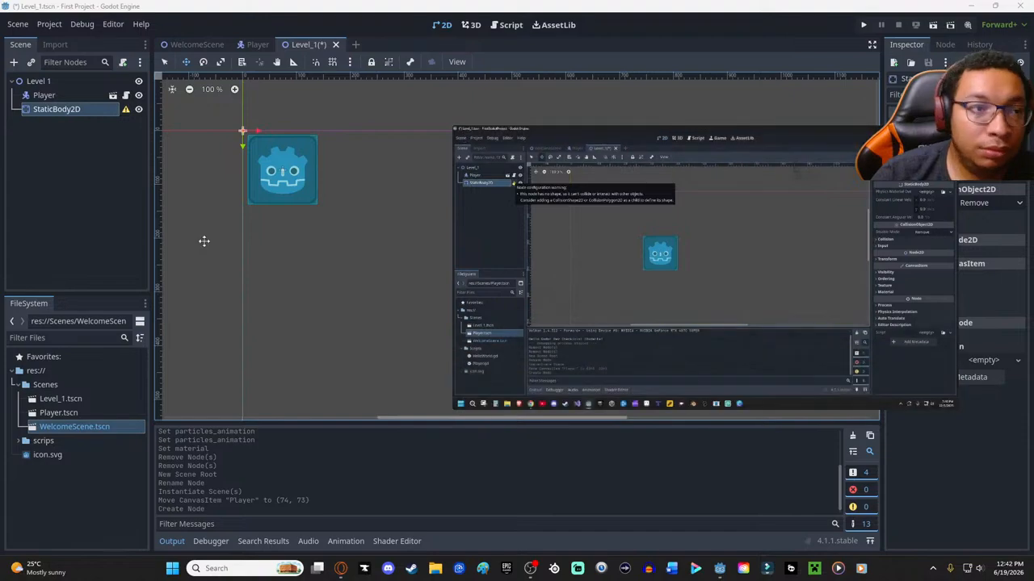
{"action": "right_click", "coordinate": [59, 111]}
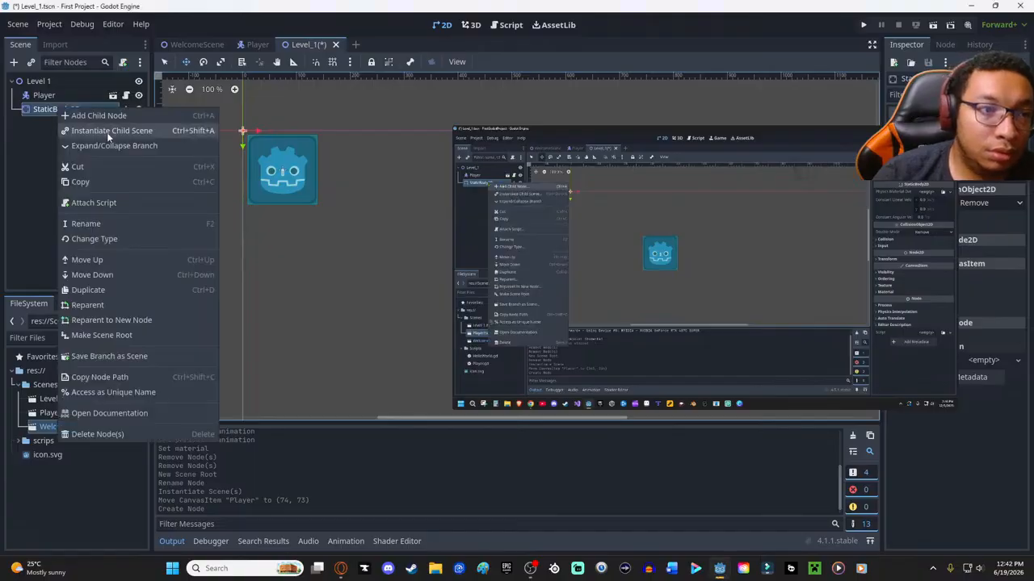
{"action": "left_click", "coordinate": [81, 113]}
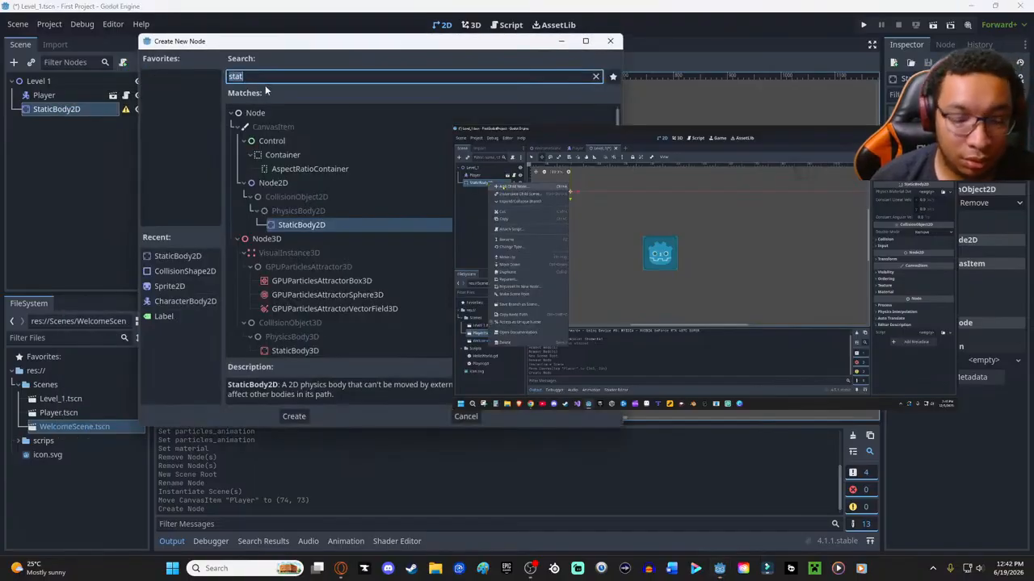
{"action": "type", "text": "coll"}
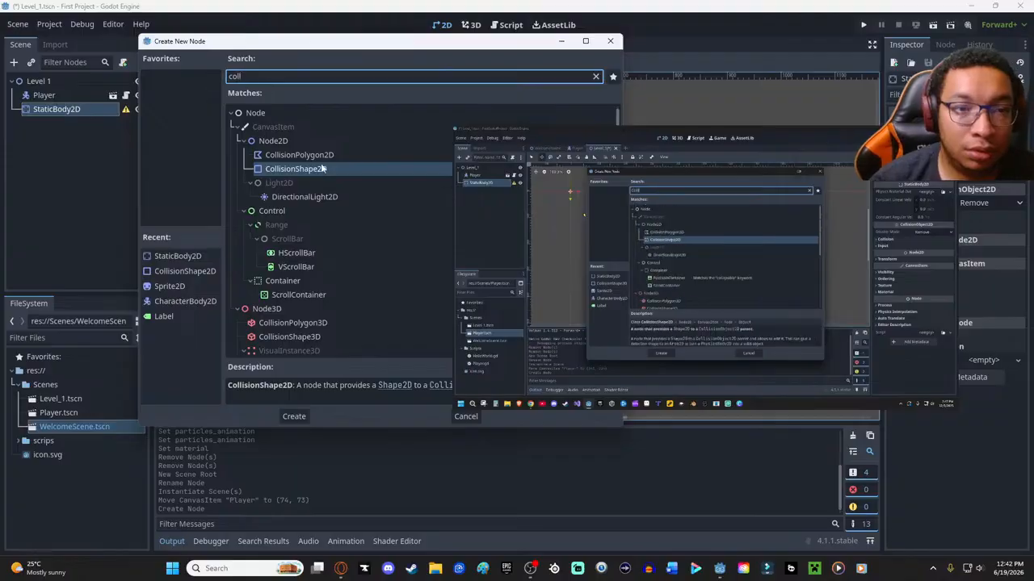
{"action": "double_click", "coordinate": [313, 170]}
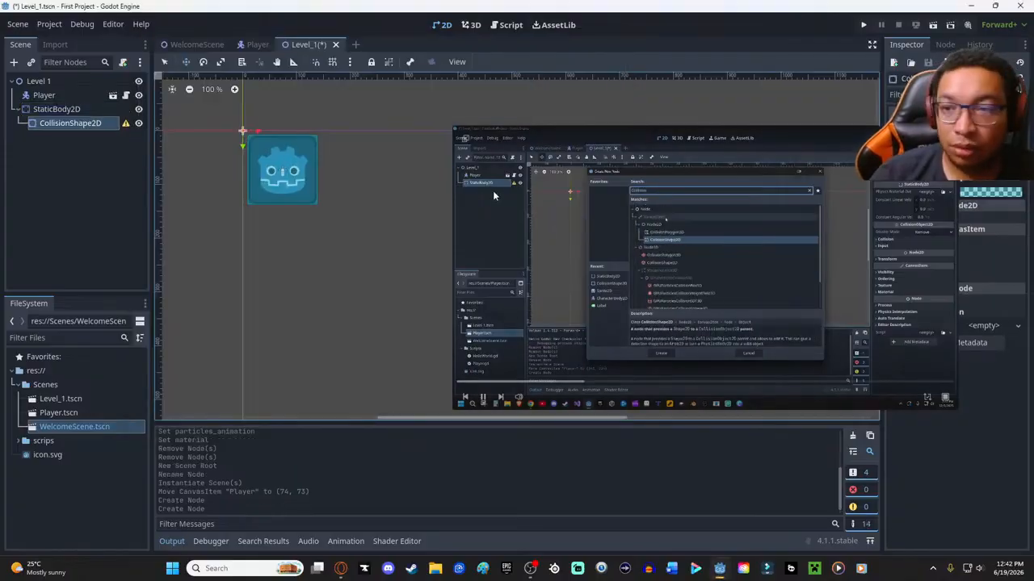
- Assign a new RectangleShape2D as the shape of the CollisionShape2D under StaticBody2D
{"action": "left_click_drag", "start_coordinate": [648, 135], "coordinate": [620, 62]}
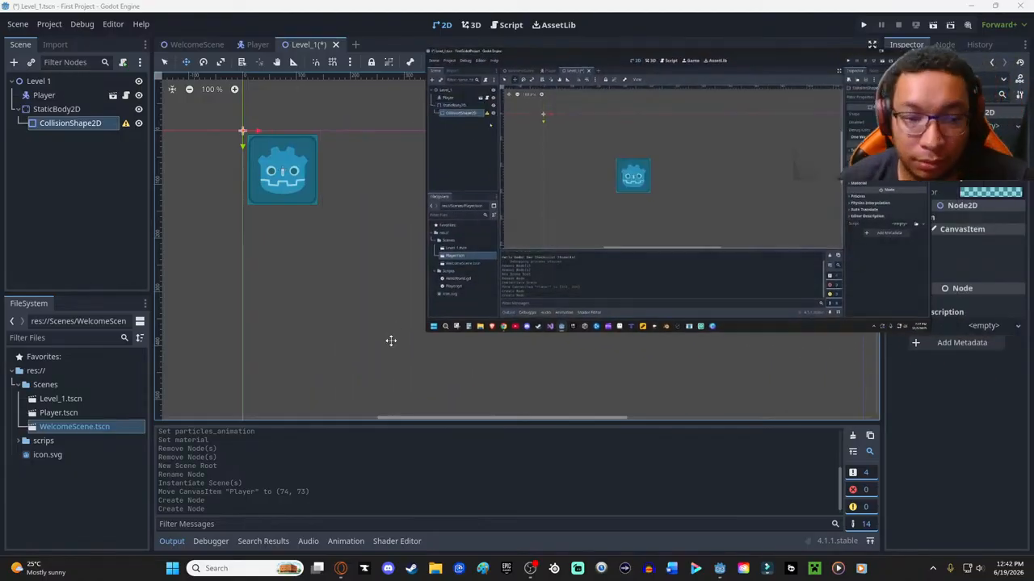
{"action": "scroll", "coordinate": [389, 334], "scroll_direction": "down", "scroll_amount": 3, "text": "ctrl"}
{"action": "scroll", "coordinate": [390, 334], "scroll_direction": "down", "scroll_amount": 1}
{"action": "scroll", "coordinate": [390, 334], "scroll_direction": "down", "scroll_amount": 3, "text": "ctrl"}
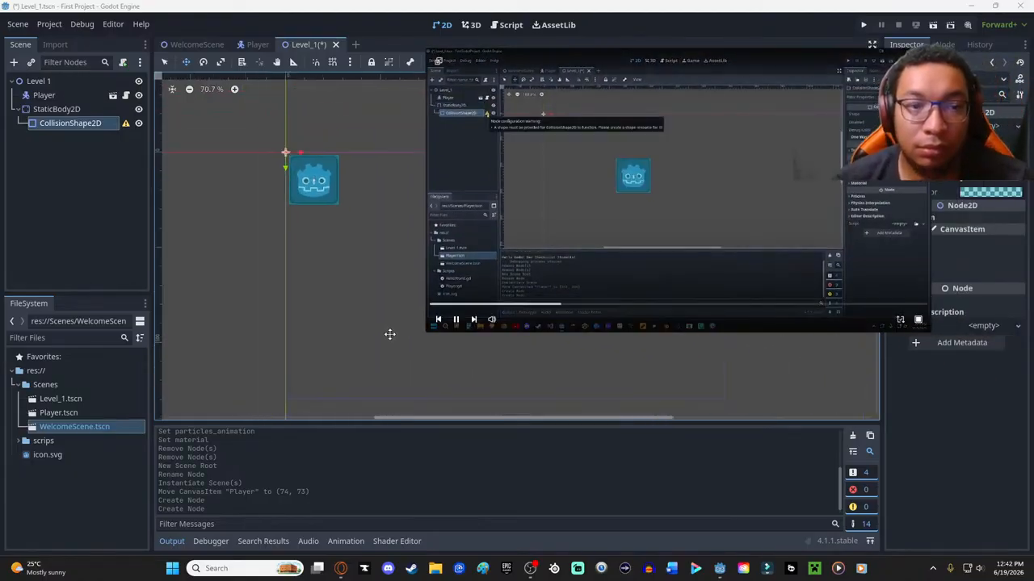
{"action": "left_click_drag", "start_coordinate": [572, 63], "coordinate": [556, 117]}
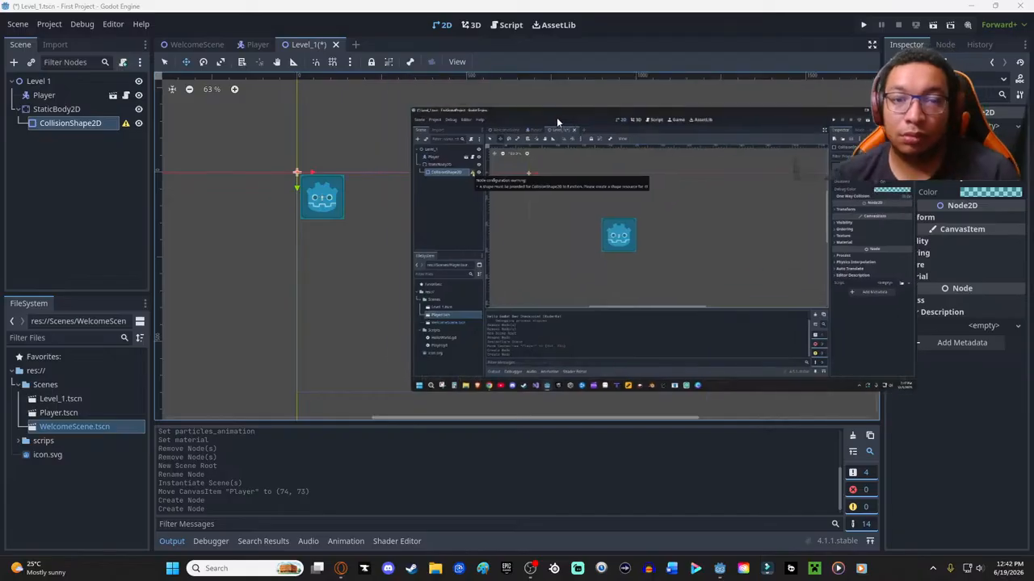
{"action": "left_click_drag", "start_coordinate": [657, 121], "coordinate": [573, 86]}
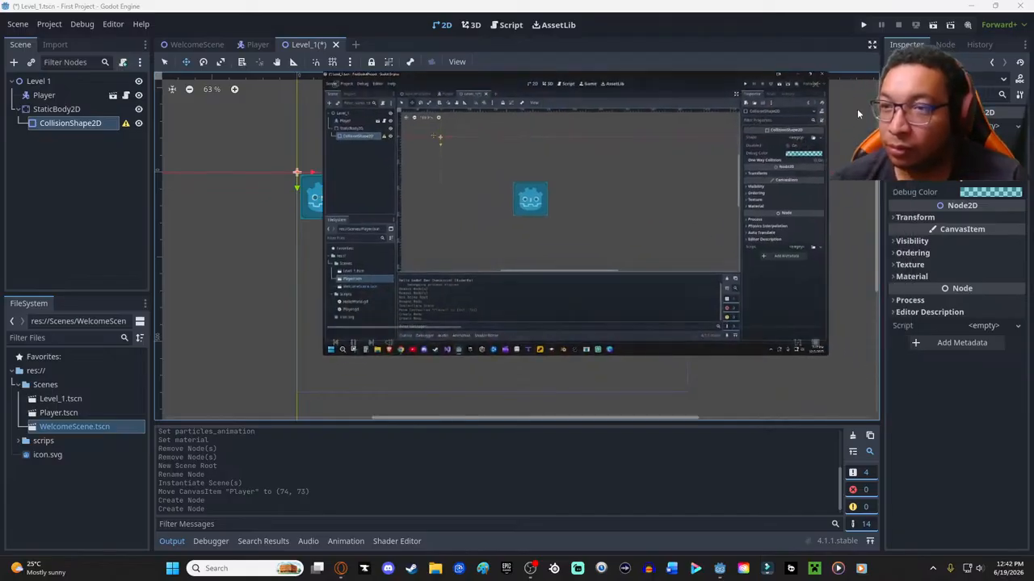
{"action": "left_click", "coordinate": [994, 125]}
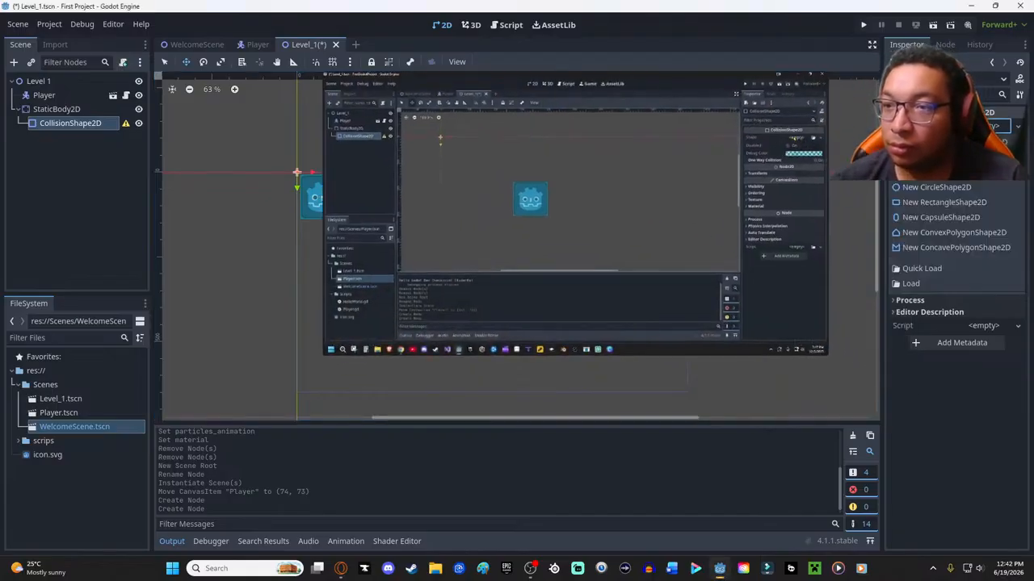
{"action": "left_click", "coordinate": [929, 203]}
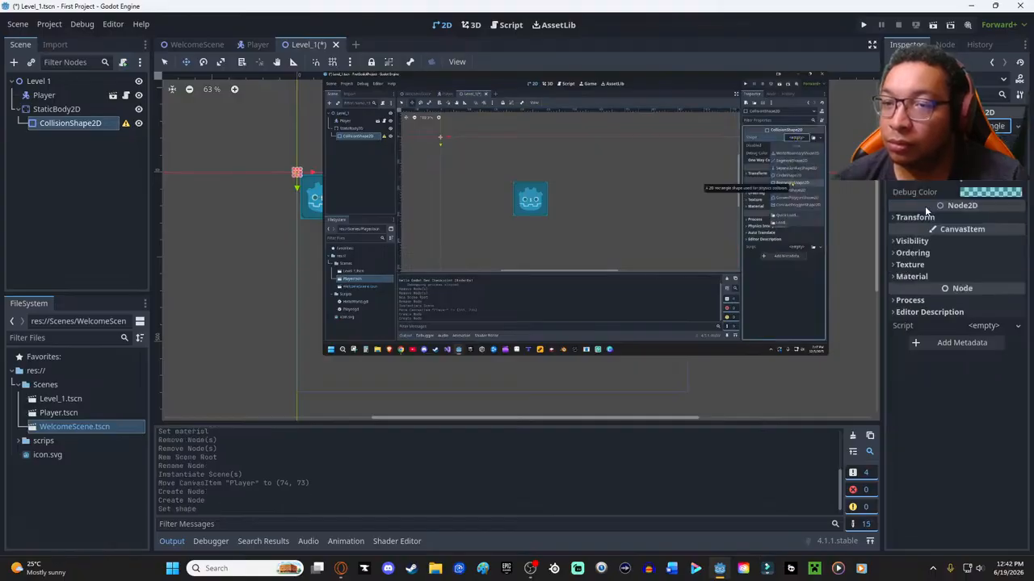
- Stretch the collision rectangle into a wide, thin floor below the Player, centred at about (596, 652), and save the Level_1 scene
{"action": "left_click_drag", "start_coordinate": [563, 78], "coordinate": [861, 96]}
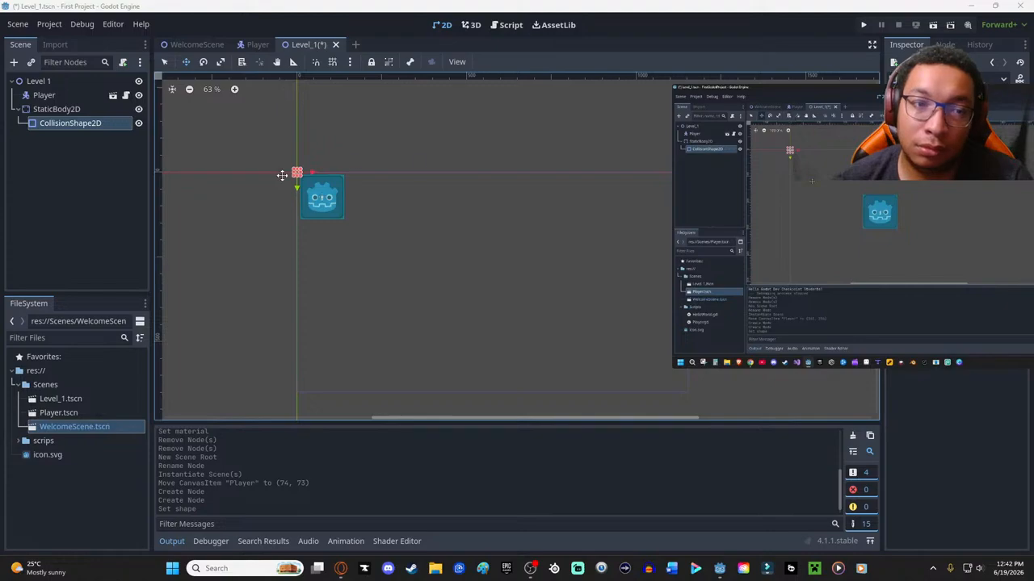
{"action": "left_click_drag", "start_coordinate": [297, 175], "coordinate": [353, 313]}
{"action": "left_click_drag", "start_coordinate": [297, 243], "coordinate": [709, 402]}
{"action": "scroll", "coordinate": [492, 268], "scroll_direction": "down", "scroll_amount": 2, "text": "ctrl"}
{"action": "left_click_drag", "start_coordinate": [496, 201], "coordinate": [503, 309]}
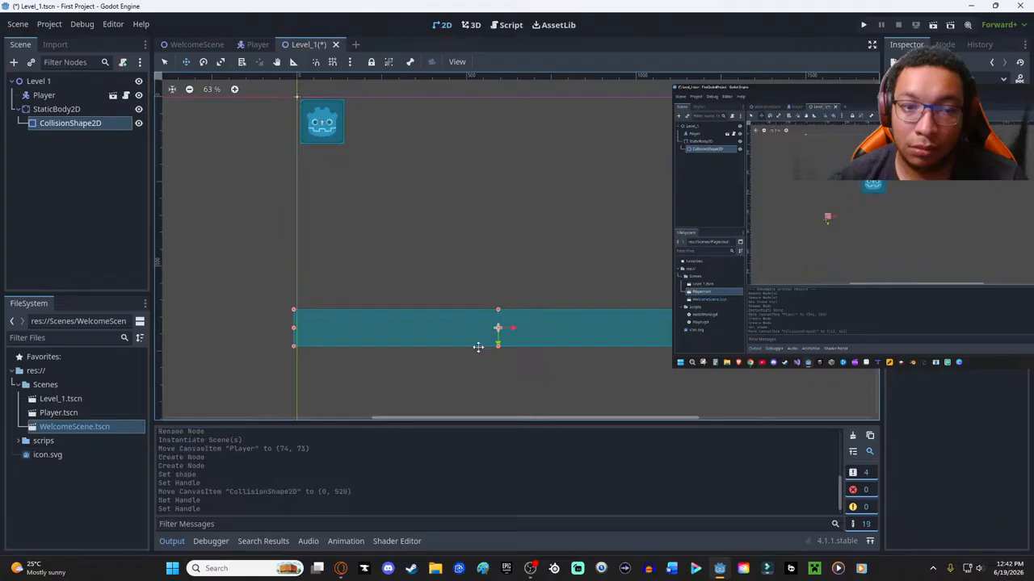
{"action": "left_click_drag", "start_coordinate": [498, 345], "coordinate": [499, 317]}
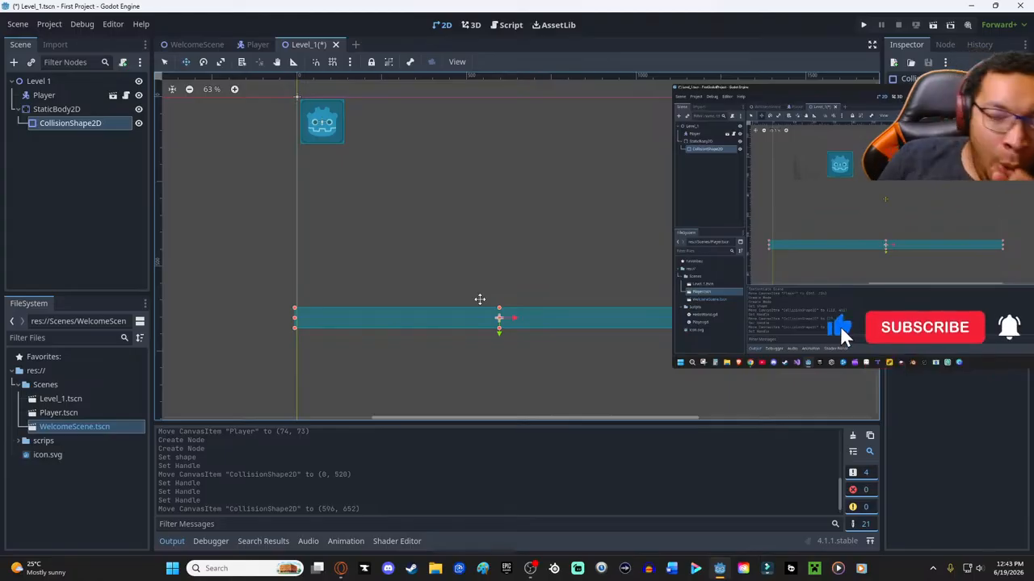
{"action": "key", "text": "ctrl+s"}
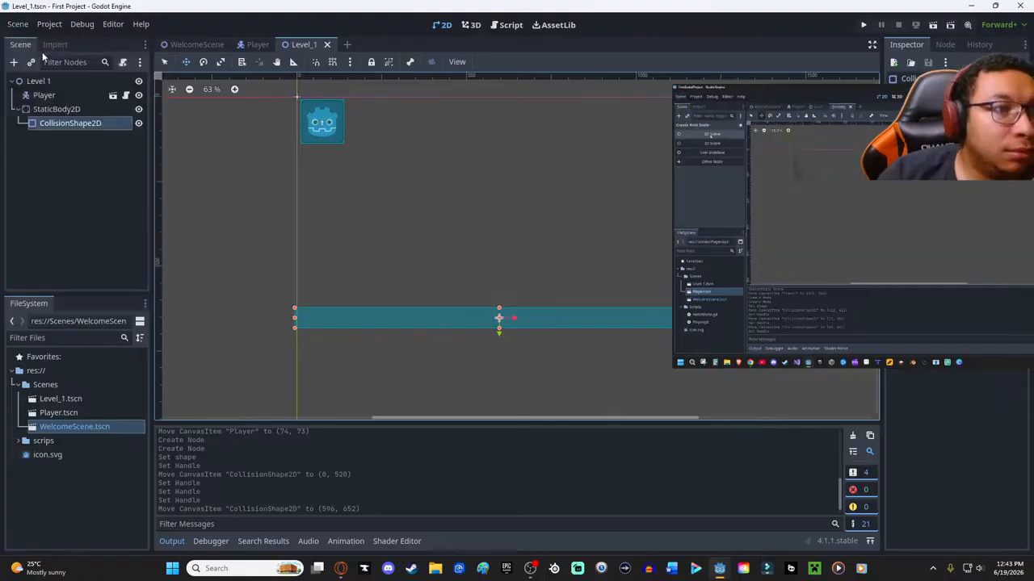
- Create a new scene with a 2D root node and change the root's type to Area2D
{"action": "left_click", "coordinate": [14, 24]}
{"action": "left_click", "coordinate": [27, 40]}
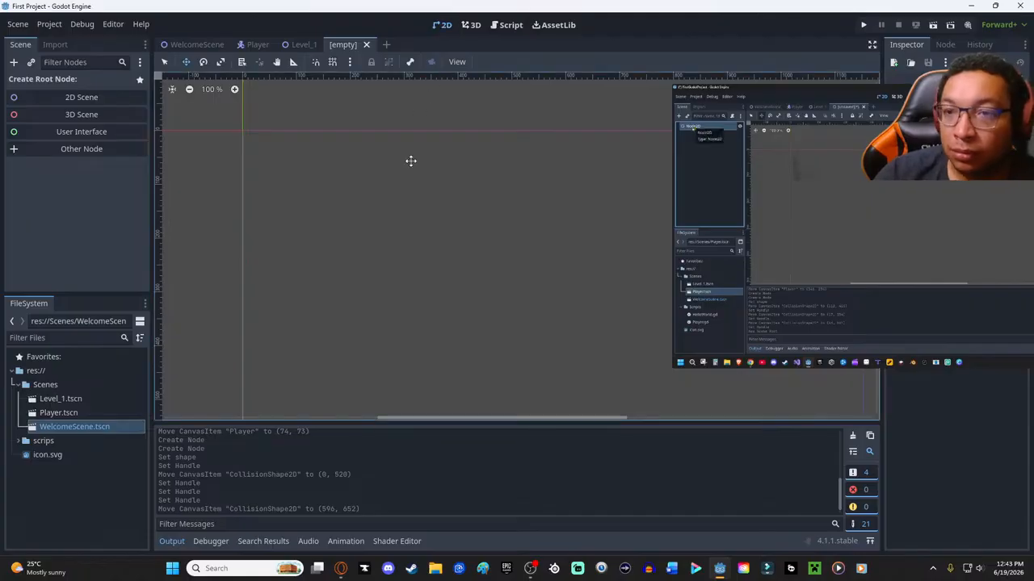
{"action": "left_click", "coordinate": [71, 98]}
{"action": "right_click", "coordinate": [54, 83]}
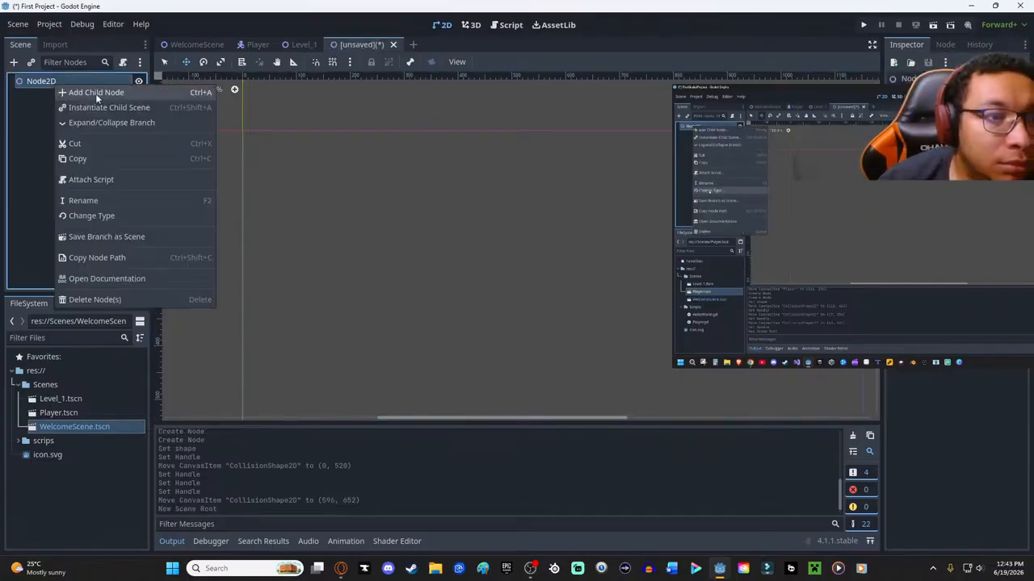
{"action": "left_click", "coordinate": [121, 215]}
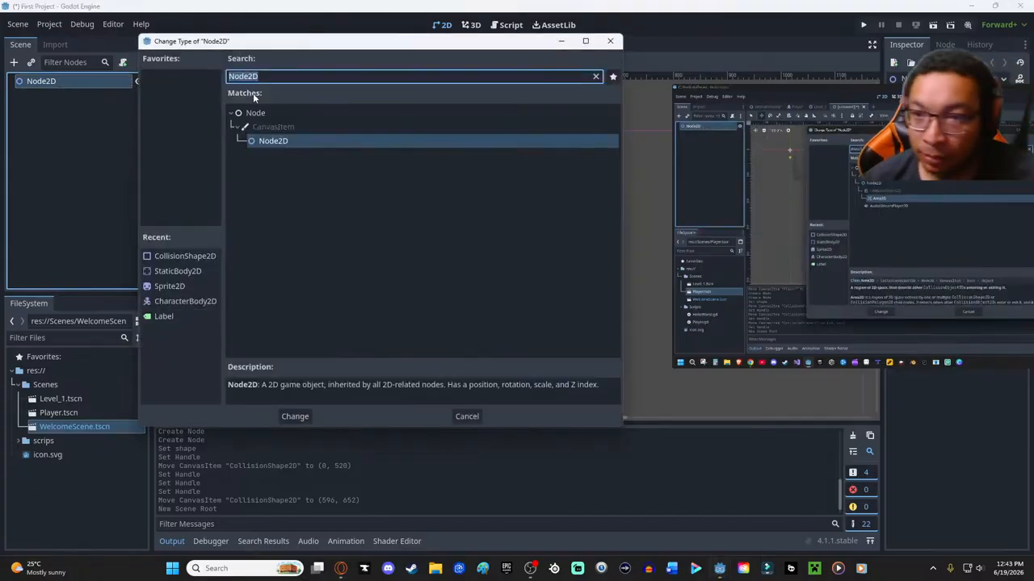
{"action": "type", "text": "area"}
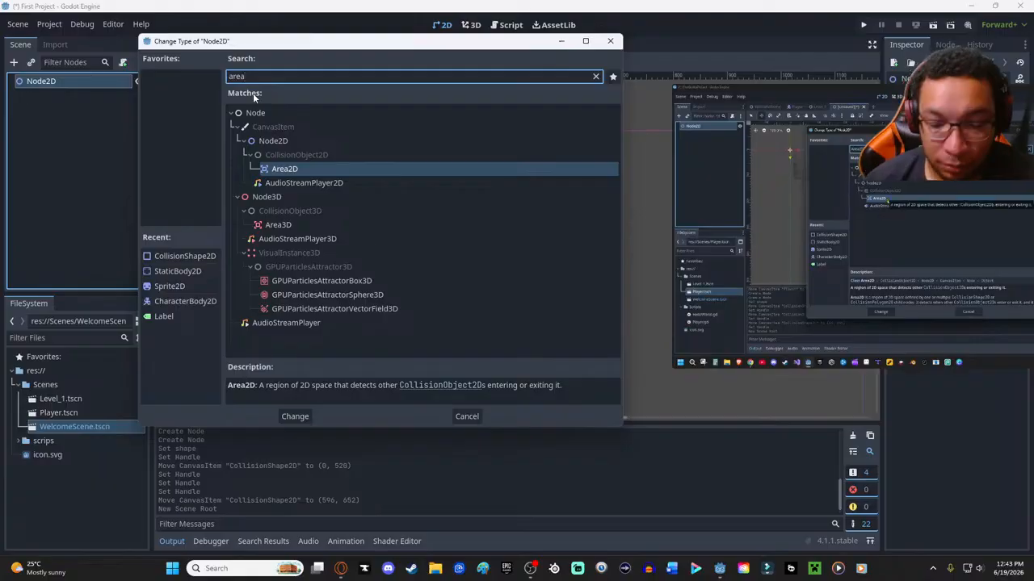
{"action": "key", "text": "Return"}
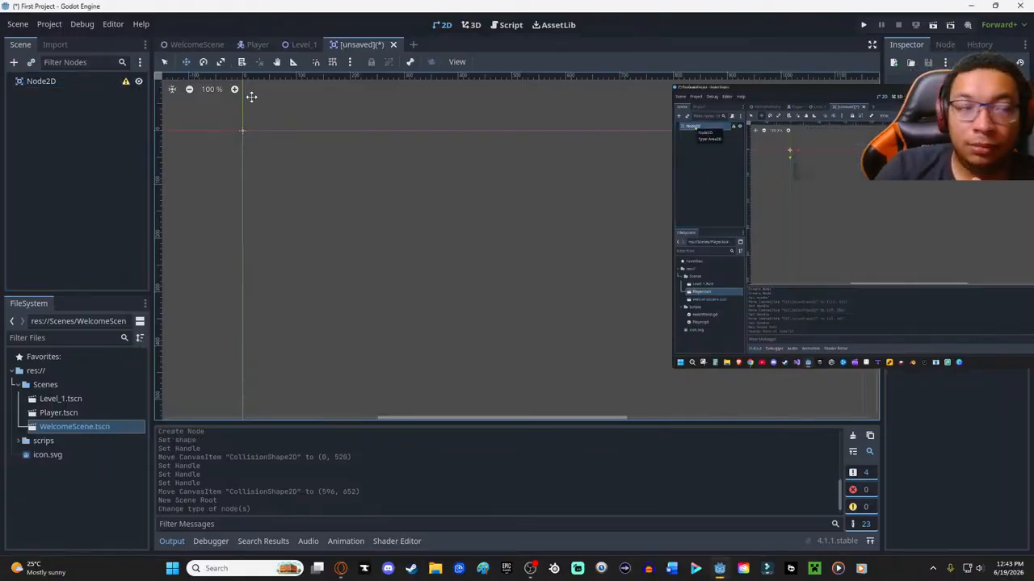
- Rename the root node of the new unsaved scene to "Area2D"
{"action": "right_click", "coordinate": [41, 83]}
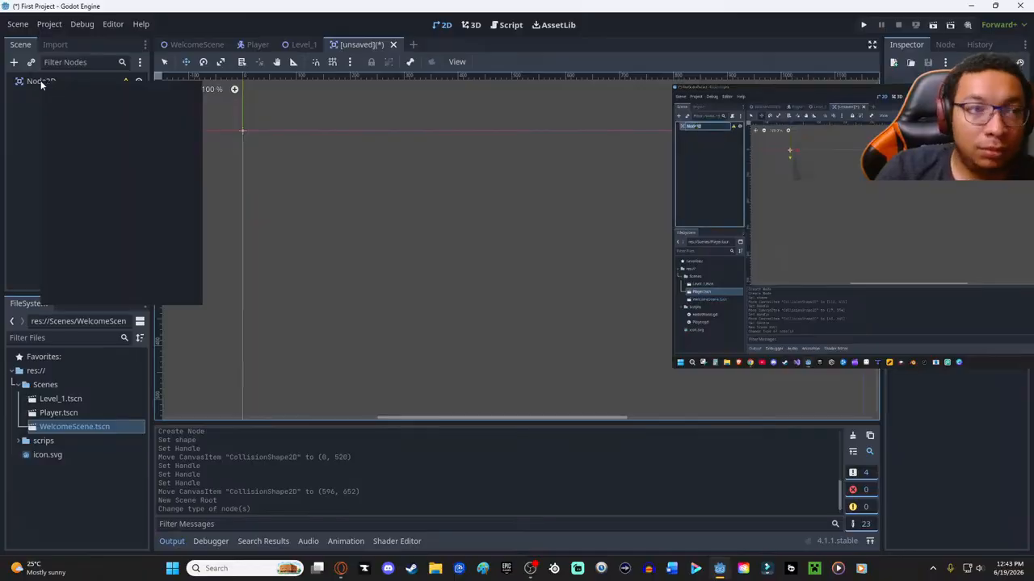
{"action": "left_click", "coordinate": [26, 115]}
{"action": "left_click", "coordinate": [32, 83]}
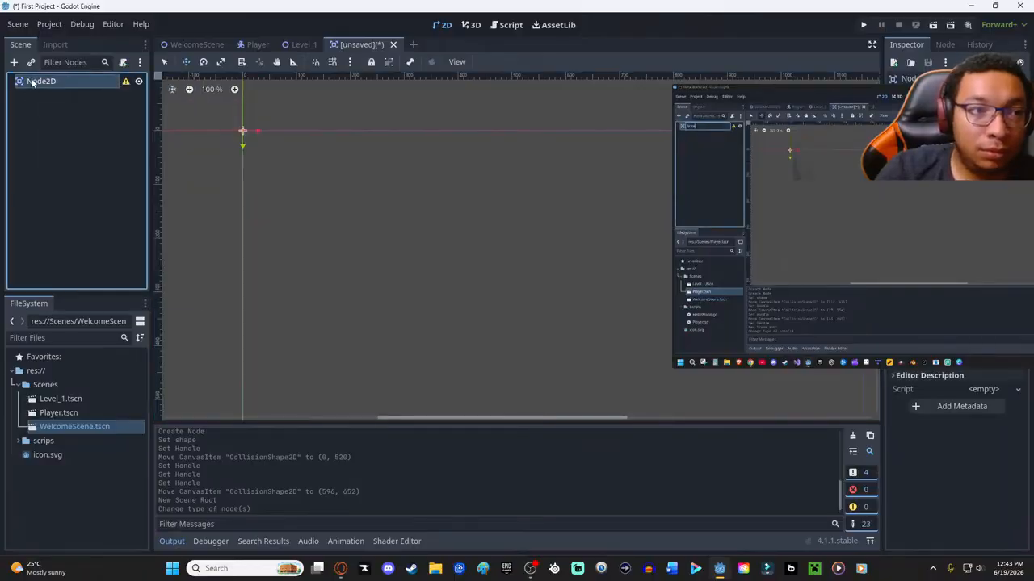
{"action": "left_click", "coordinate": [38, 82]}
{"action": "type", "text": "Area"}
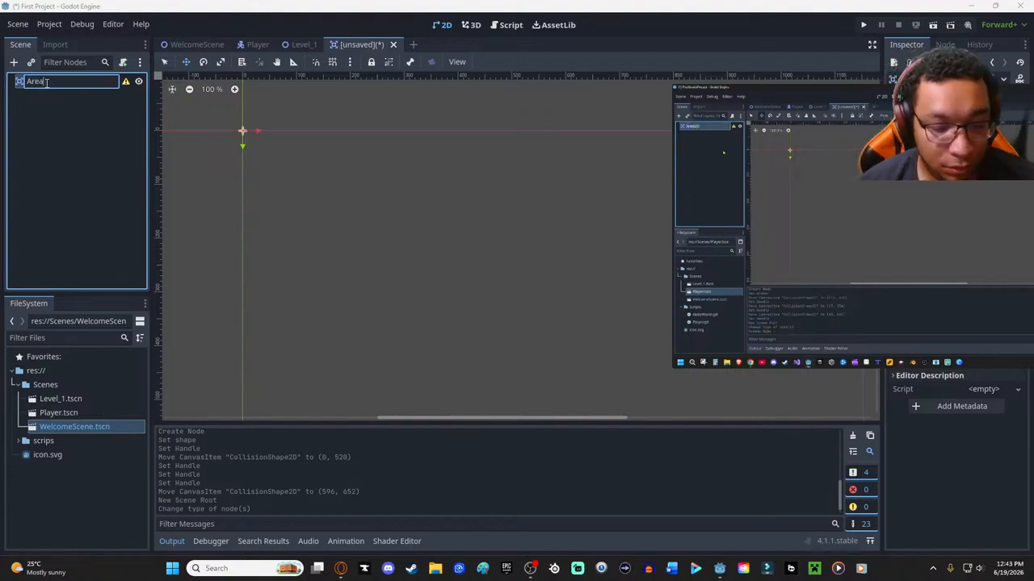
{"action": "type", "text": "2D"}
{"action": "key", "text": "Return"}
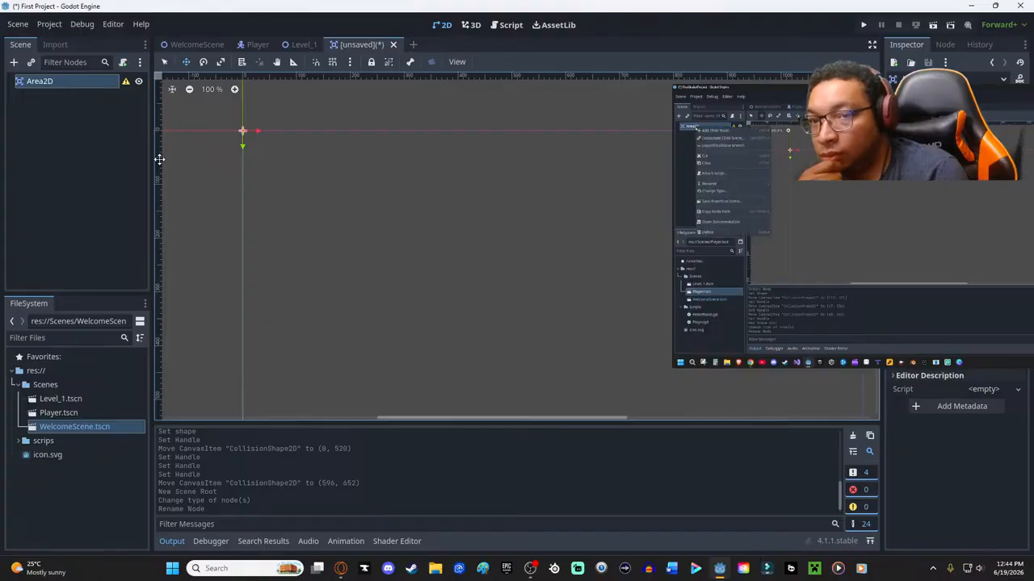
- Add a Sprite2D node as a child of the Area2D root
{"action": "right_click", "coordinate": [65, 81]}
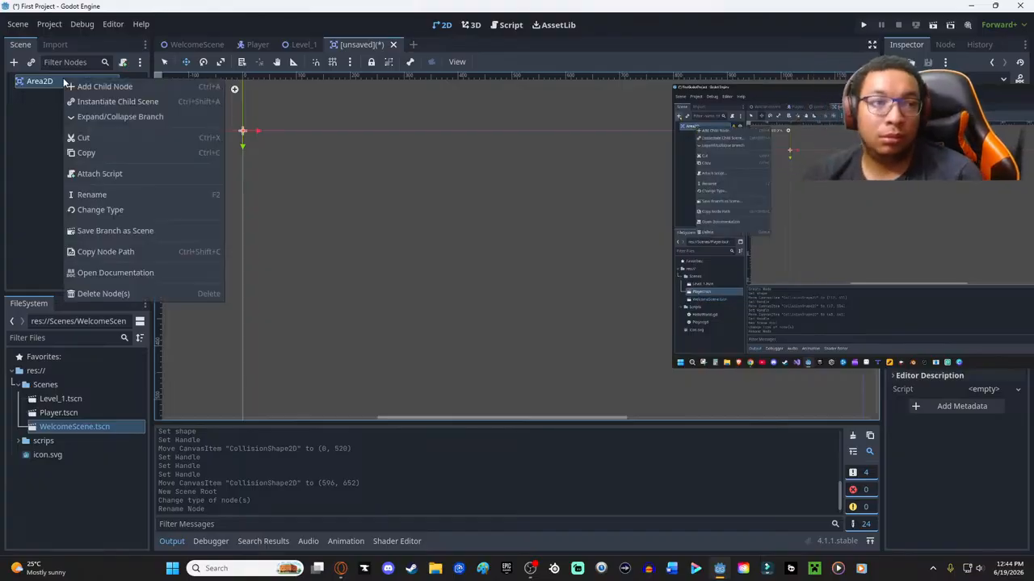
{"action": "left_click", "coordinate": [101, 86]}
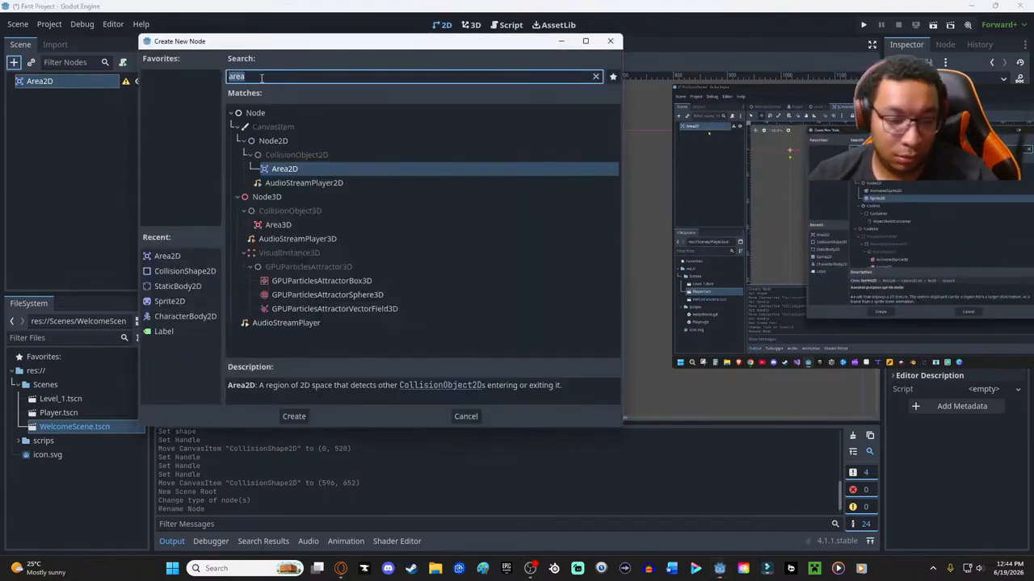
{"action": "type", "text": "spr"}
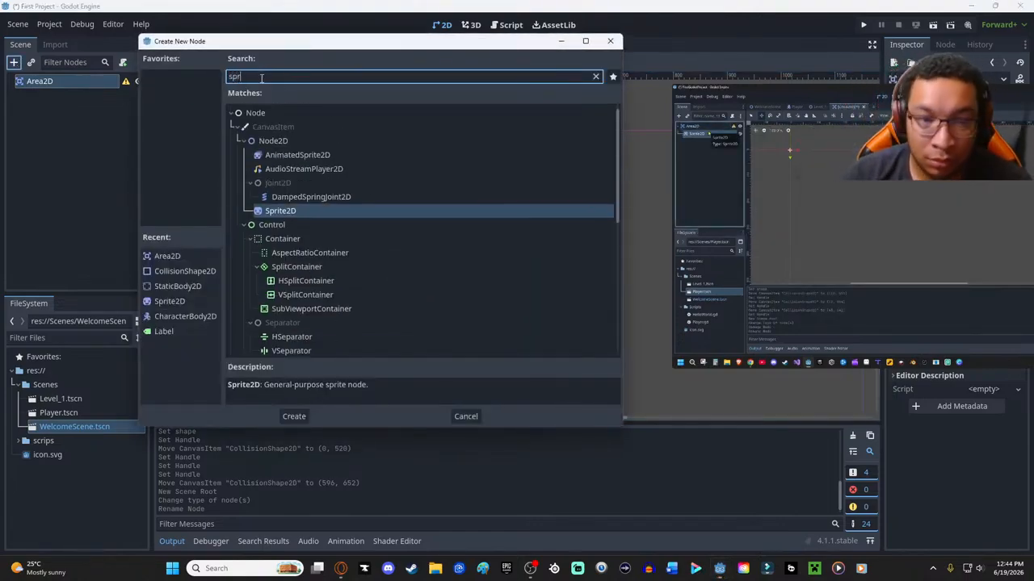
{"action": "key", "text": "Return"}
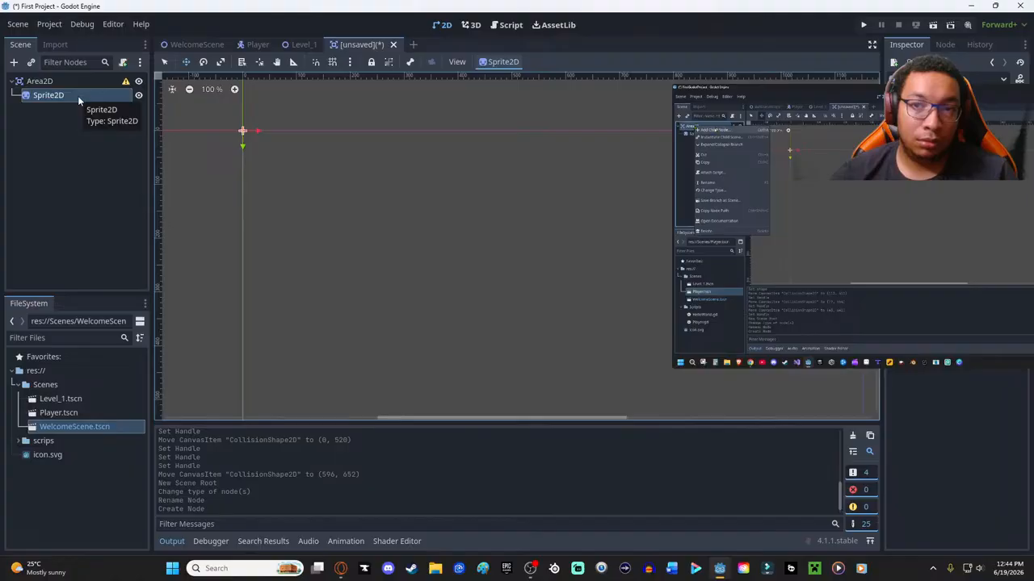
- Add a CollisionShape2D node as a second child of the Area2D root
{"action": "left_click", "coordinate": [52, 79]}
{"action": "right_click", "coordinate": [50, 82]}
{"action": "left_click", "coordinate": [106, 92]}
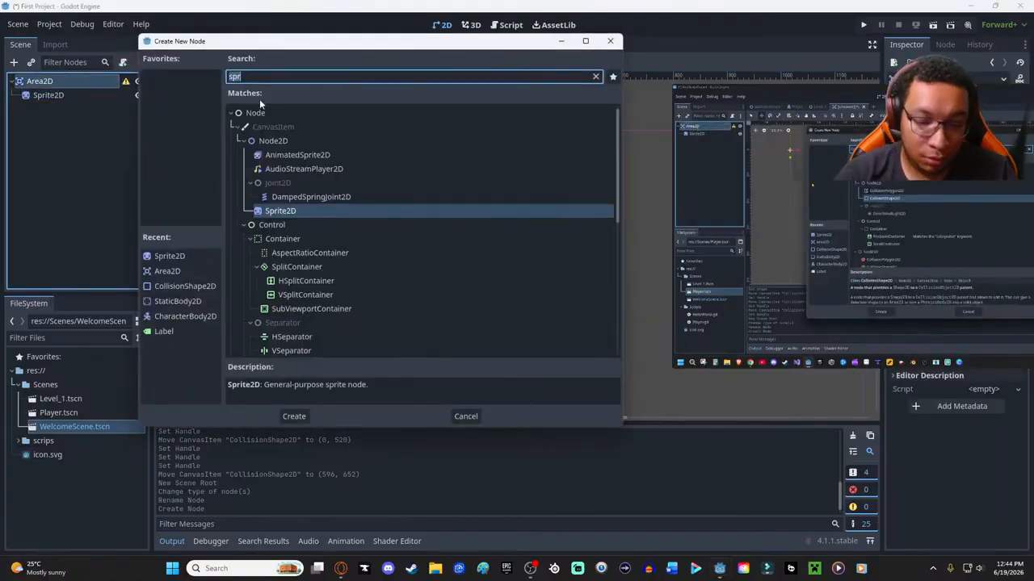
{"action": "type", "text": "col"}
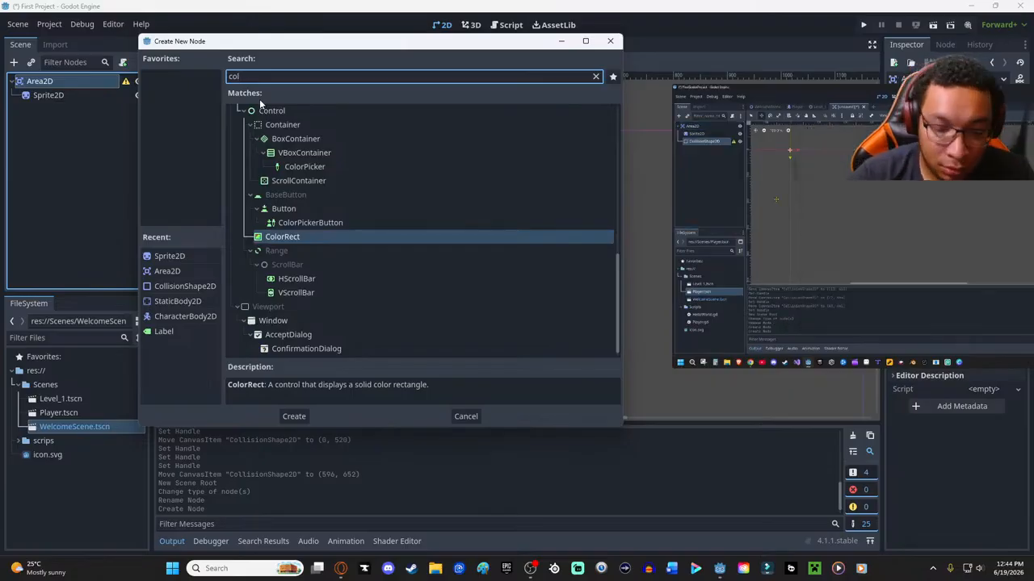
{"action": "type", "text": "li"}
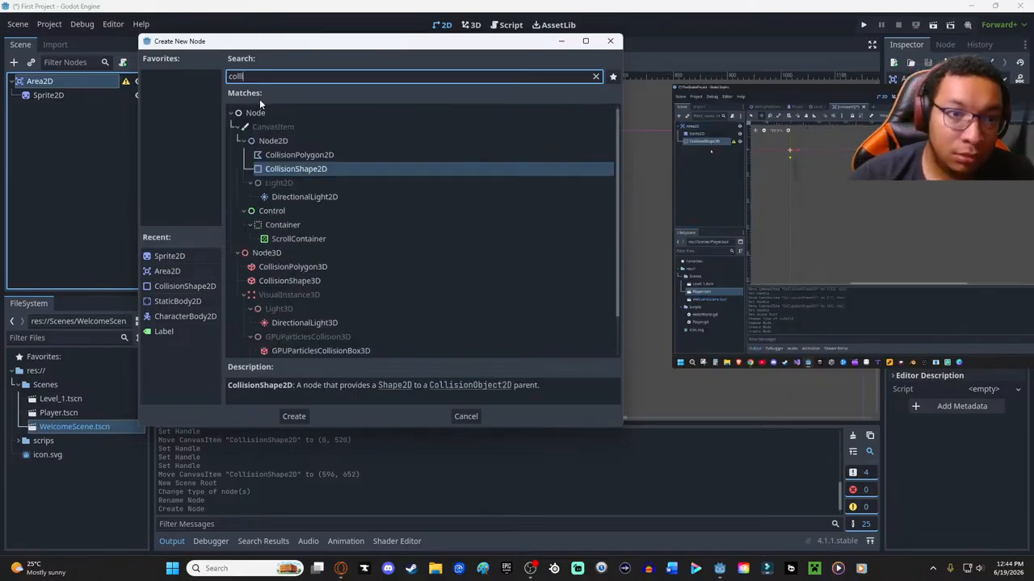
{"action": "double_click", "coordinate": [315, 168]}
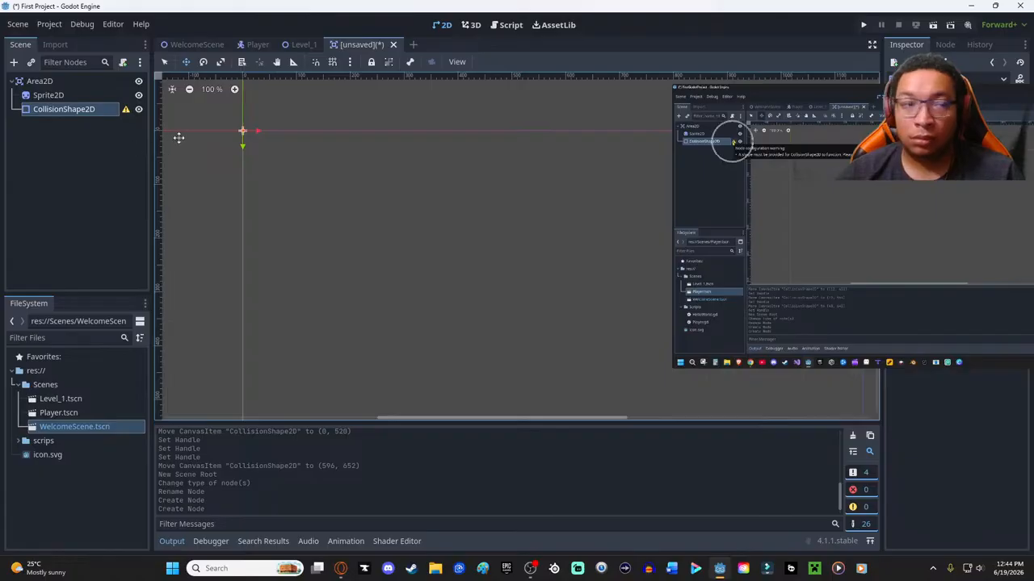
- Assign a new CircleShape2D as the shape of the CollisionShape2D and resume the tutorial video
{"action": "right_click", "coordinate": [81, 109]}
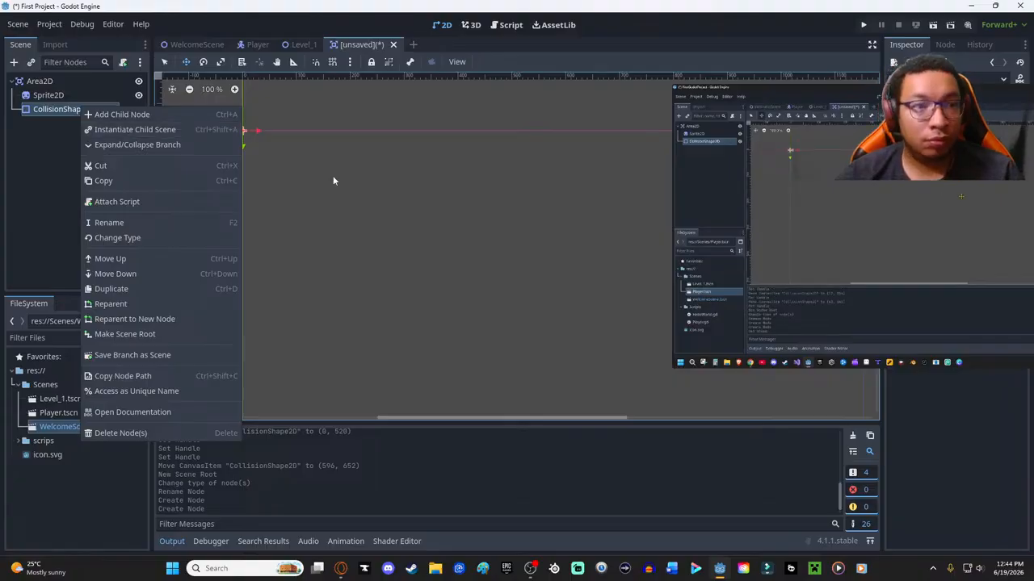
{"action": "left_click", "coordinate": [364, 161]}
{"action": "left_click_drag", "start_coordinate": [807, 86], "coordinate": [576, 141]}
{"action": "left_click_drag", "start_coordinate": [850, 149], "coordinate": [575, 129]}
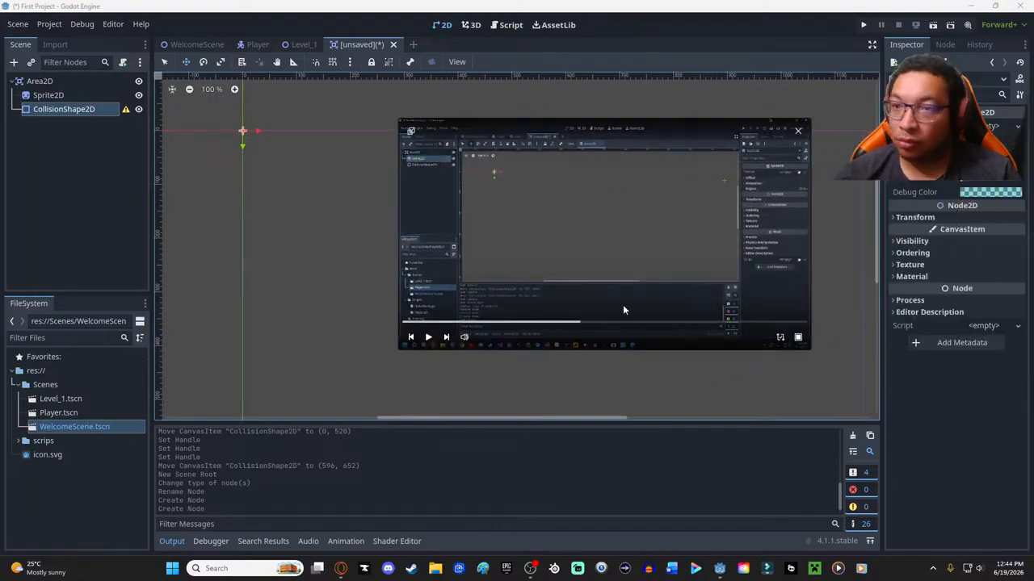
{"action": "left_click", "coordinate": [1003, 131]}
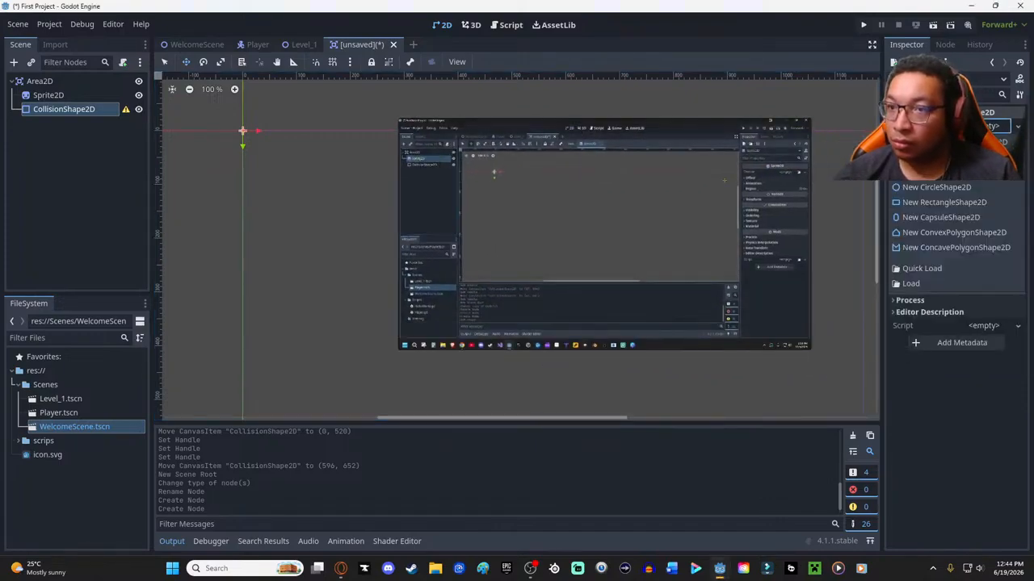
{"action": "left_click", "coordinate": [945, 188]}
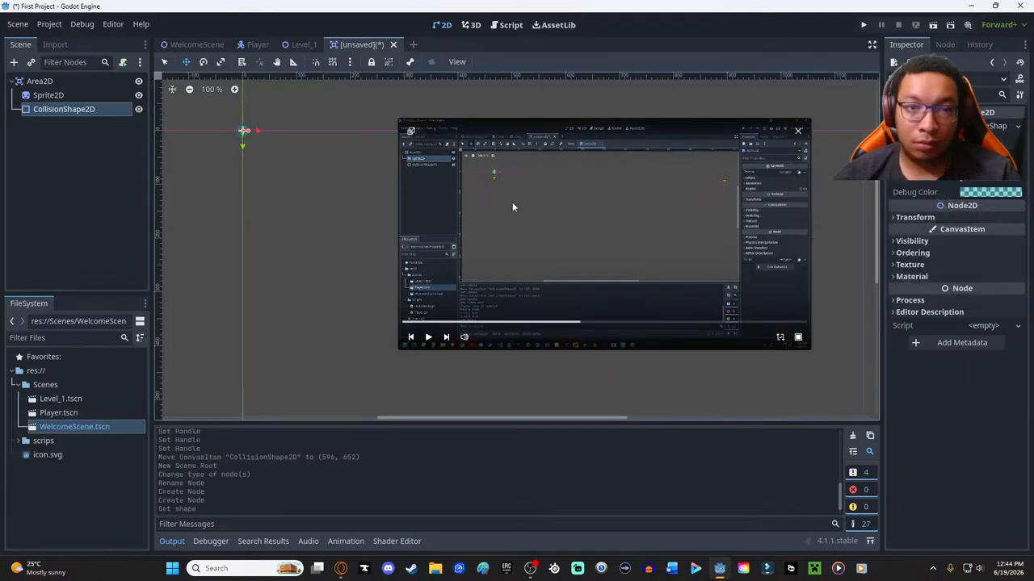
{"action": "left_click", "coordinate": [429, 338]}
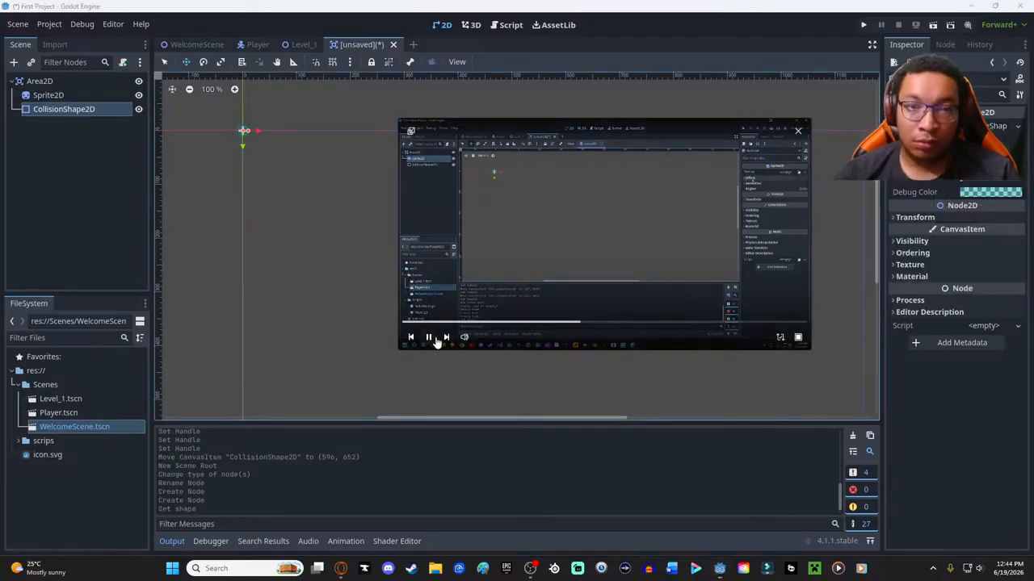
- Load icon.svg from the project's root folder as the Sprite2D's texture
{"action": "left_click", "coordinate": [48, 95]}
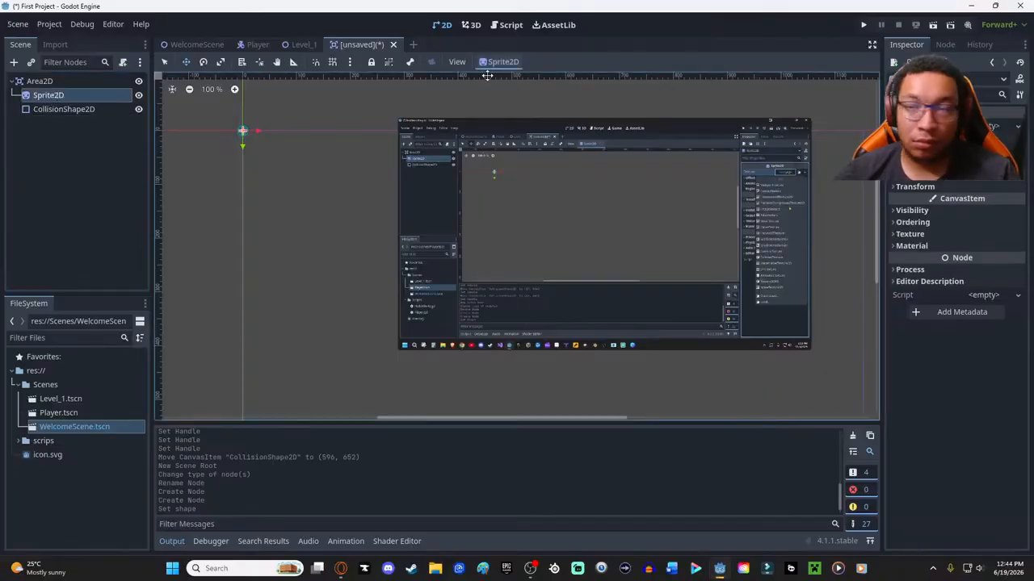
{"action": "left_click", "coordinate": [1000, 126]}
{"action": "left_click", "coordinate": [891, 389]}
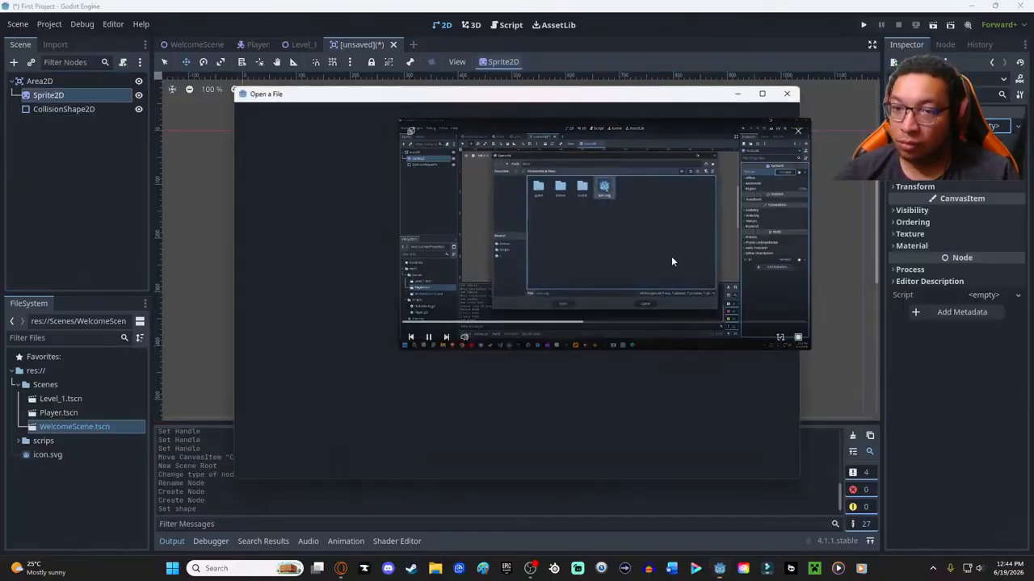
{"action": "left_click_drag", "start_coordinate": [508, 122], "coordinate": [596, 242]}
{"action": "double_click", "coordinate": [465, 170]}
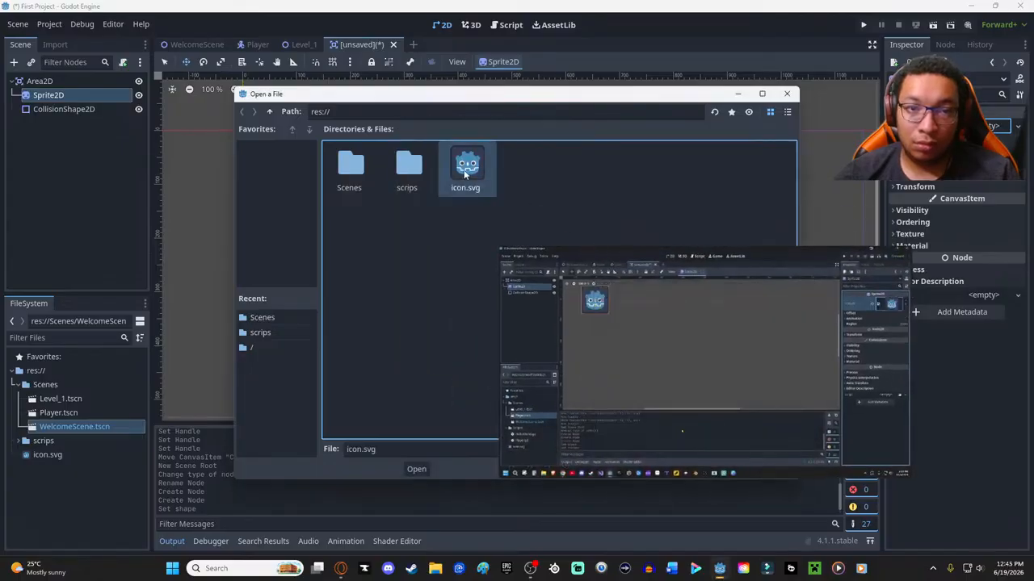
{"action": "mouse_move", "coordinate": [659, 254]}
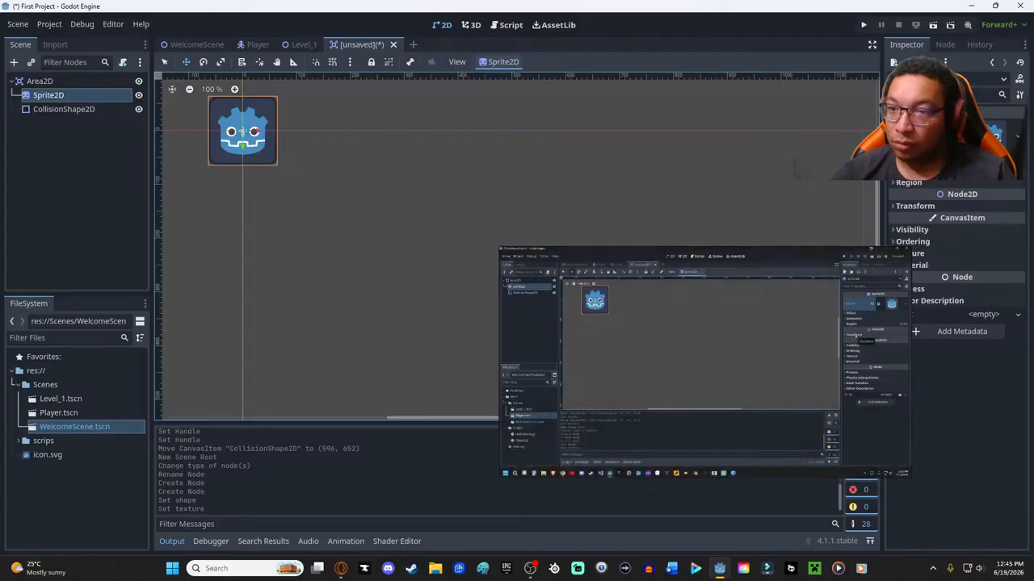
- Set the Sprite2D's transform scale to 0.5 on both axes
{"action": "left_click", "coordinate": [926, 209]}
{"action": "left_click_drag", "start_coordinate": [764, 254], "coordinate": [664, 213]}
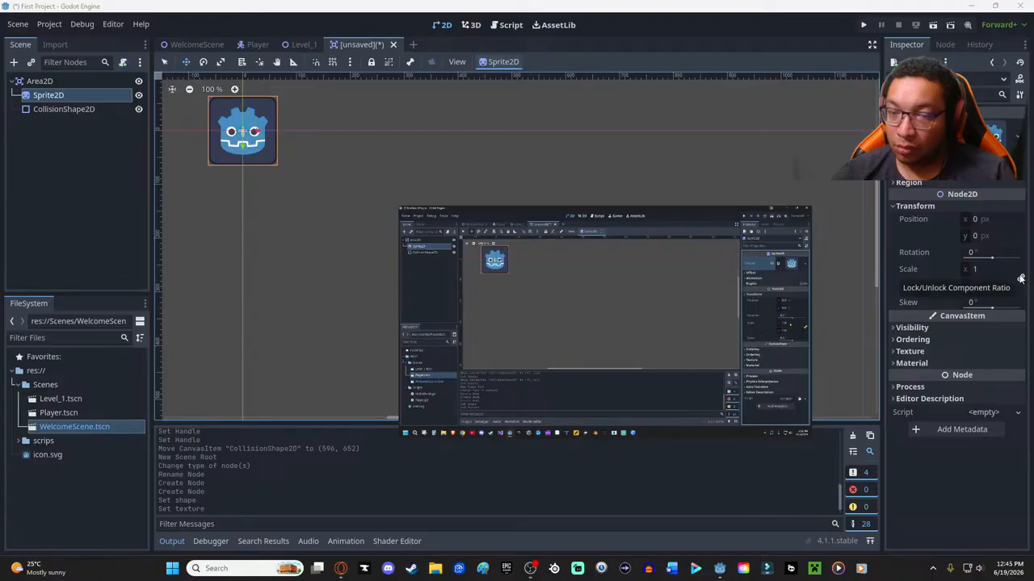
{"action": "left_click", "coordinate": [976, 271]}
{"action": "type", "text": "0.5"}
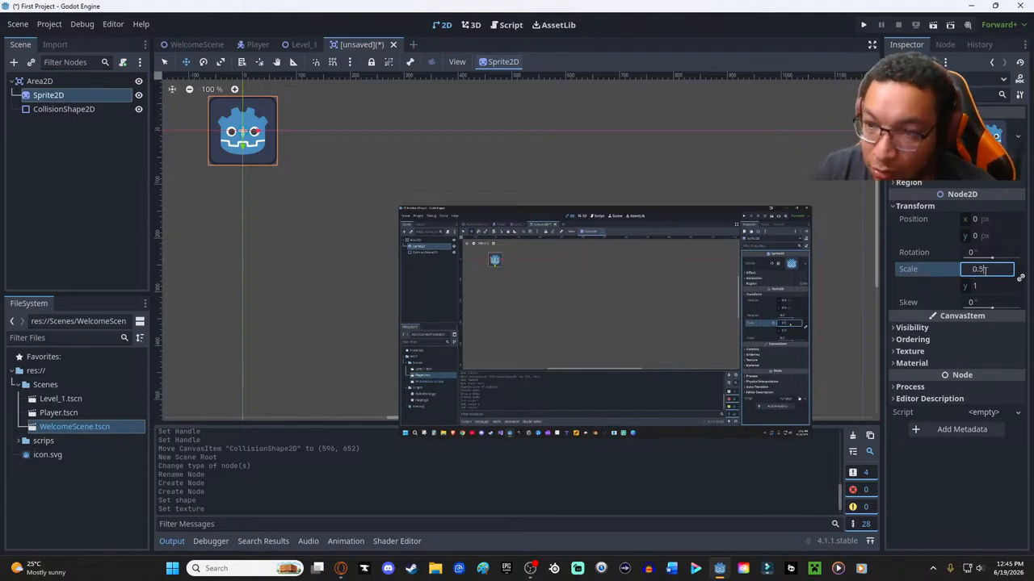
{"action": "key", "text": "Return"}
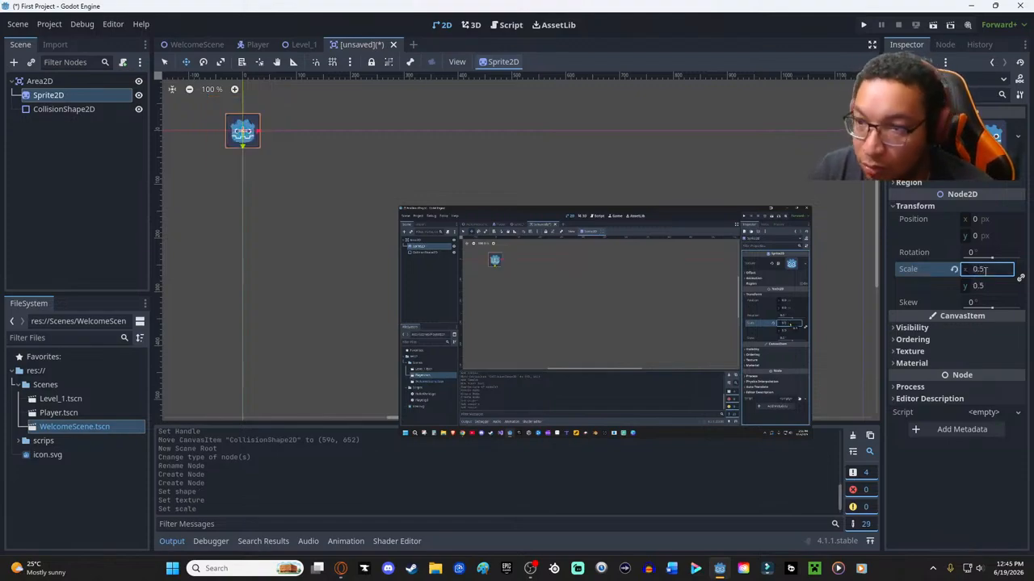
{"action": "mouse_move", "coordinate": [795, 242]}
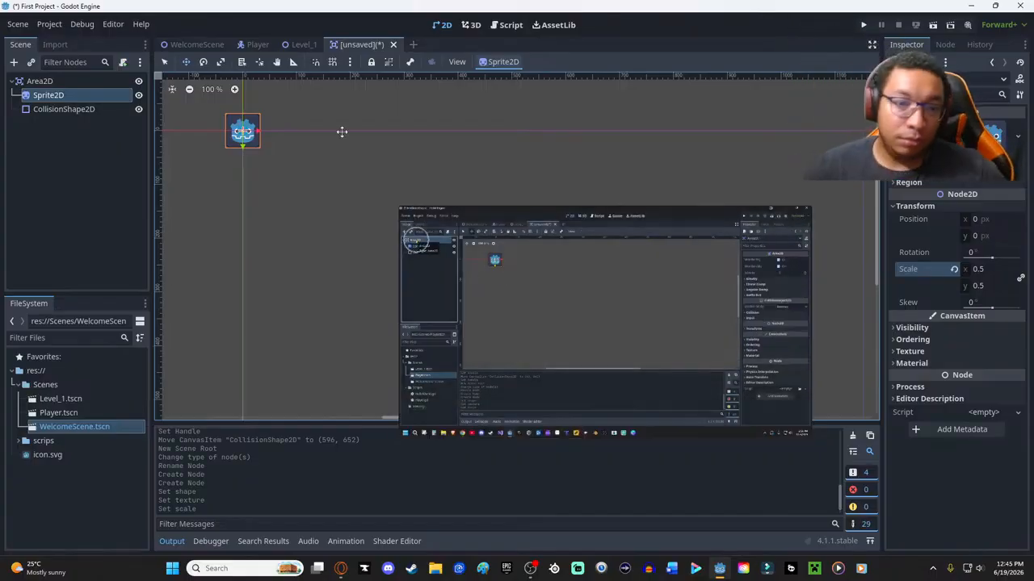
- Rename the Area2D root node to "Coin"
{"action": "left_click", "coordinate": [46, 82]}
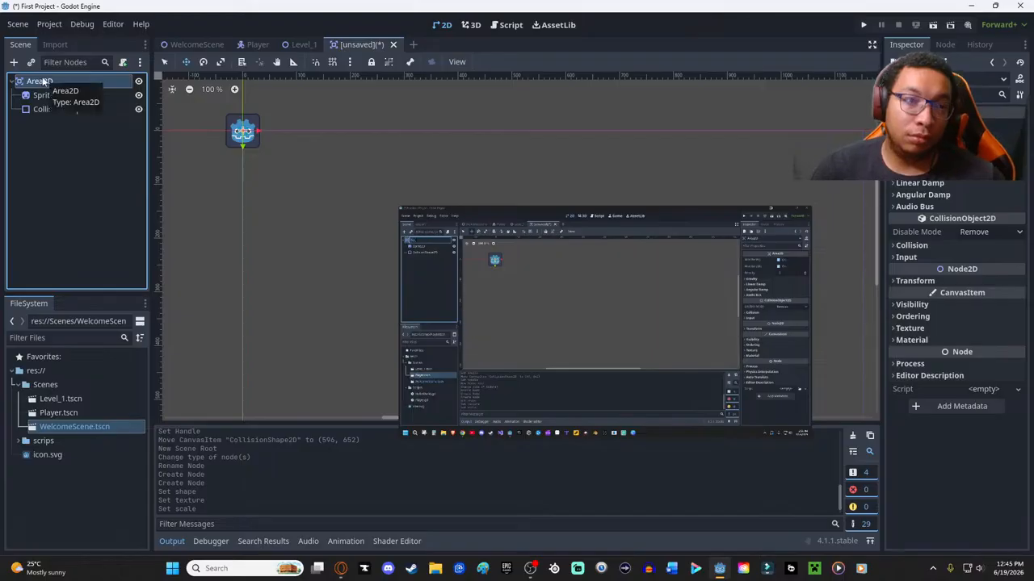
{"action": "double_click", "coordinate": [42, 80]}
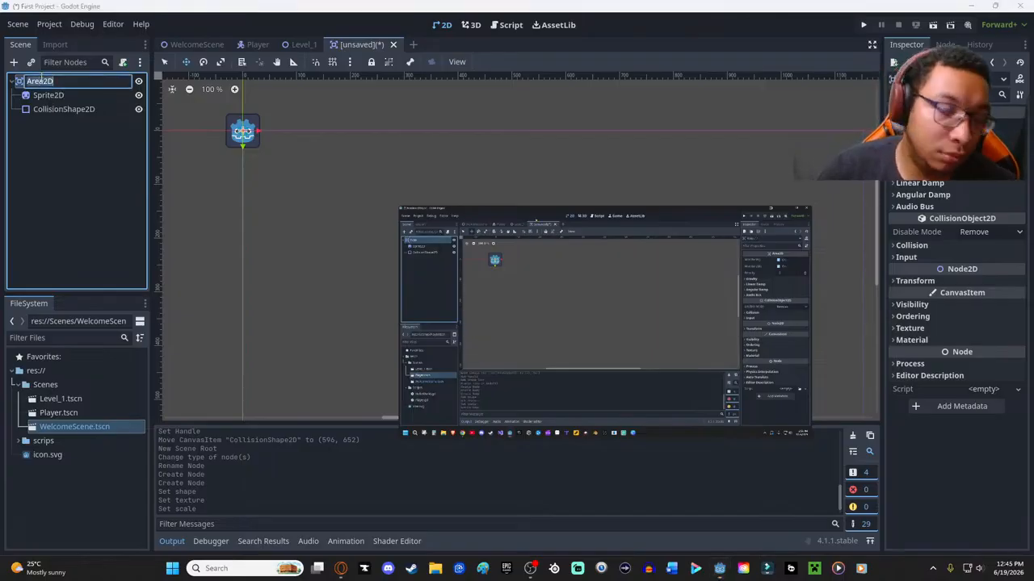
{"action": "type", "text": "Coin"}
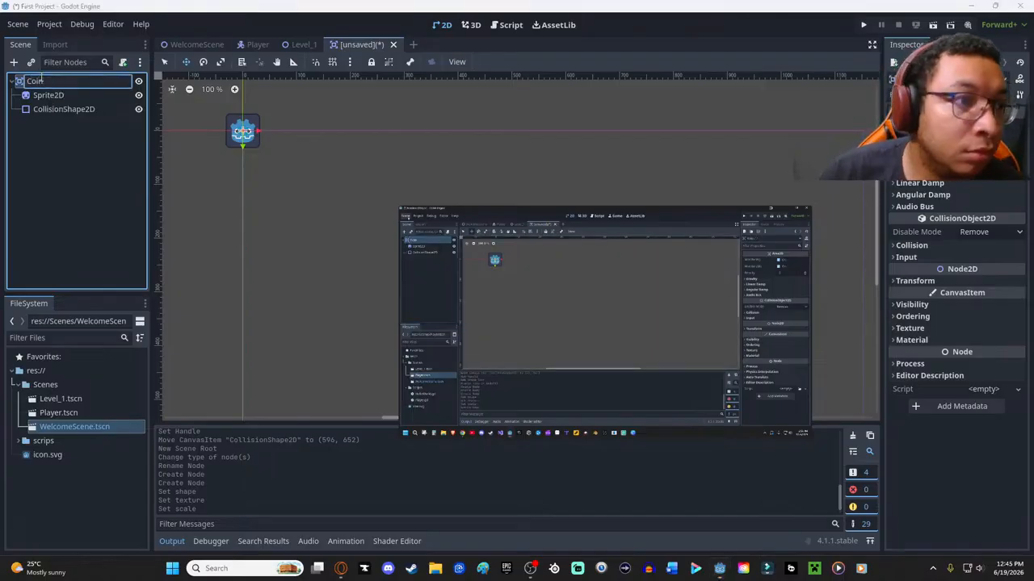
{"action": "key", "text": "Return"}
- Save the scene as Coin.tscn in the res://Scenes folder
{"action": "key", "text": "ctrl+s"}
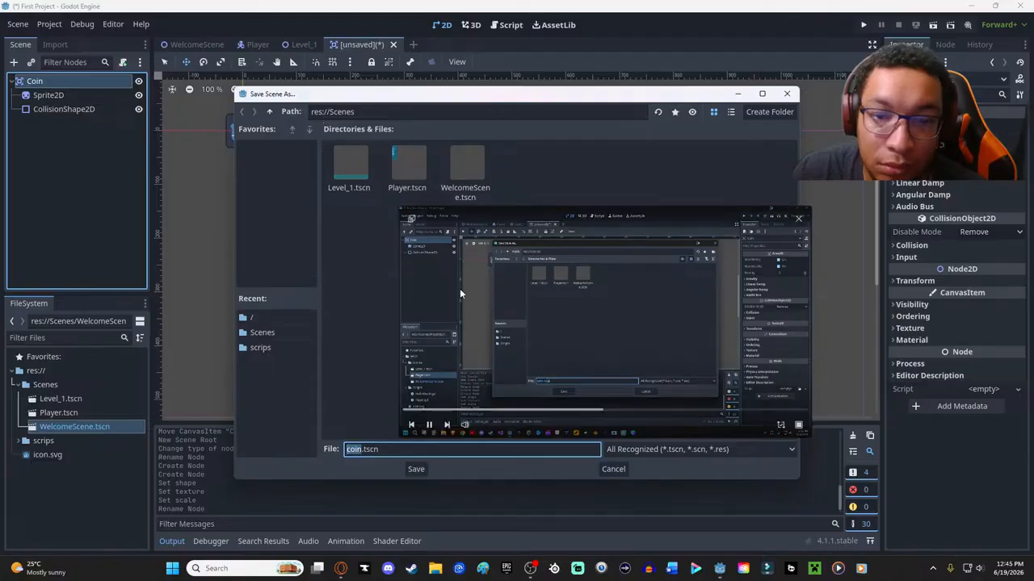
{"action": "left_click", "coordinate": [351, 450]}
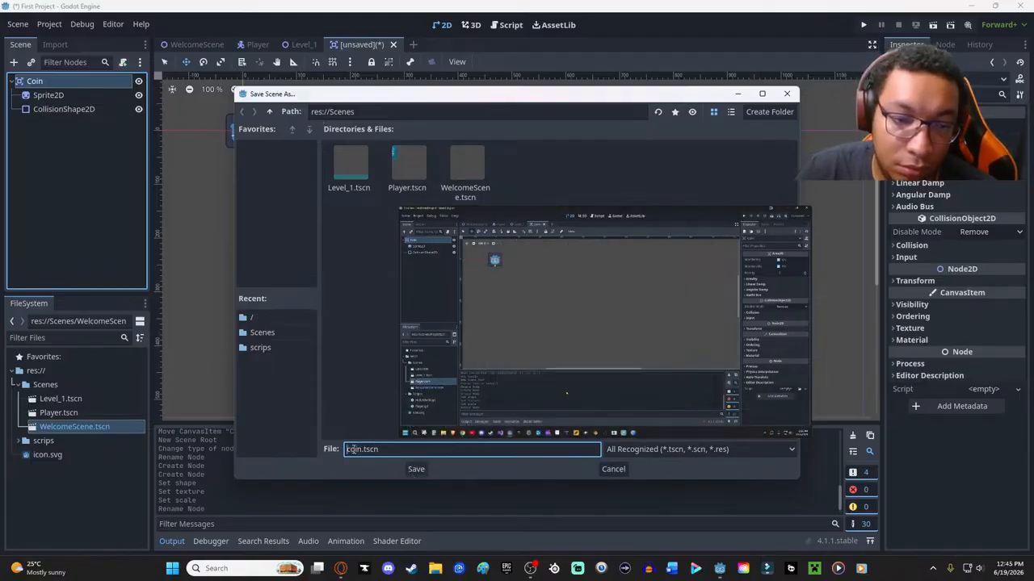
{"action": "key", "text": "BackSpace"}
{"action": "type", "text": "C"}
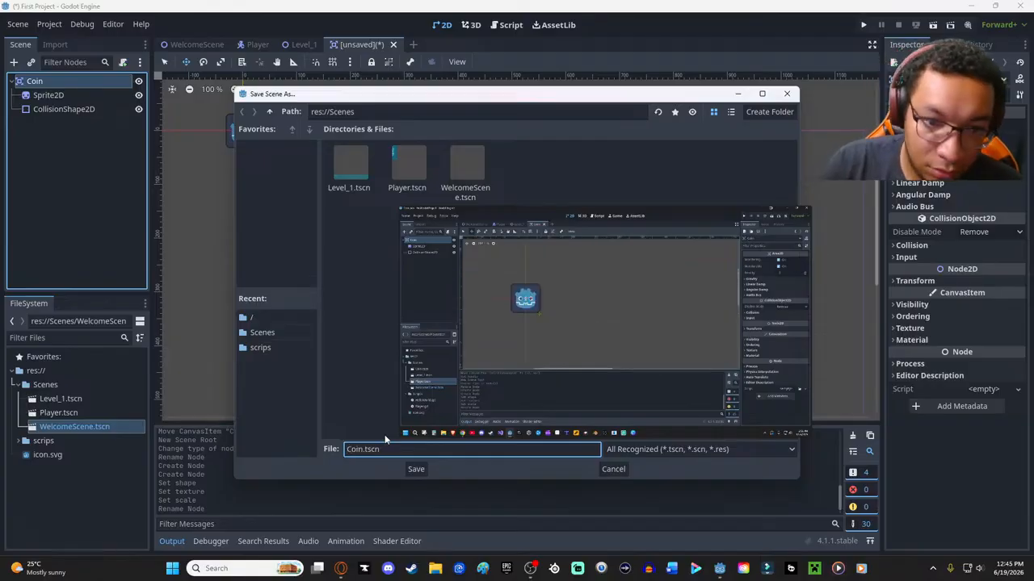
{"action": "key", "text": "Return"}
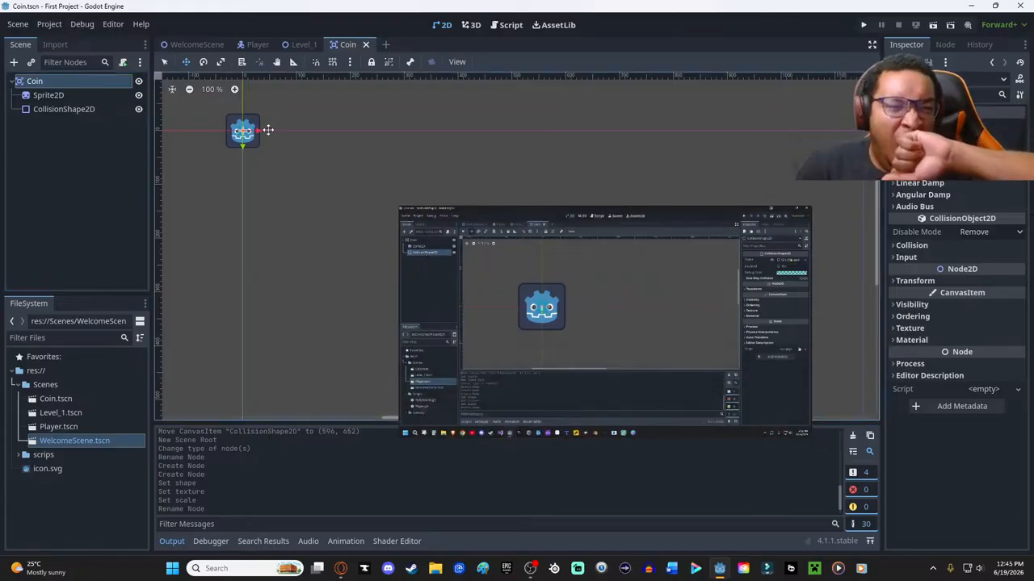
- Enlarge the radius of the Coin's circular collision shape until the circle encloses the whole sprite
{"action": "left_click", "coordinate": [80, 108]}
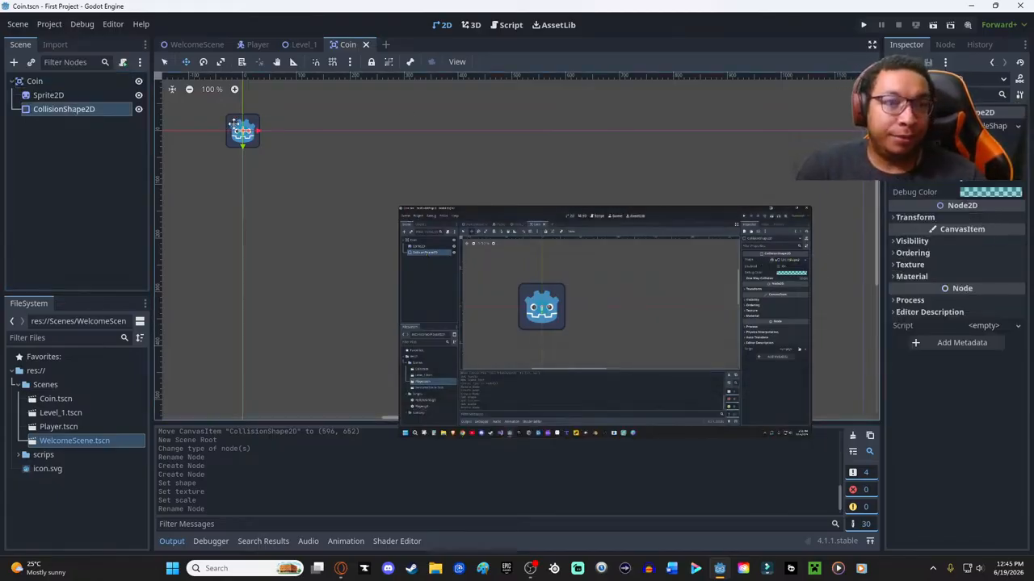
{"action": "scroll", "coordinate": [235, 127], "scroll_direction": "up", "scroll_amount": 4}
{"action": "scroll", "coordinate": [235, 136], "scroll_direction": "down", "scroll_amount": 1}
{"action": "scroll", "coordinate": [253, 202], "scroll_direction": "up", "scroll_amount": 8}
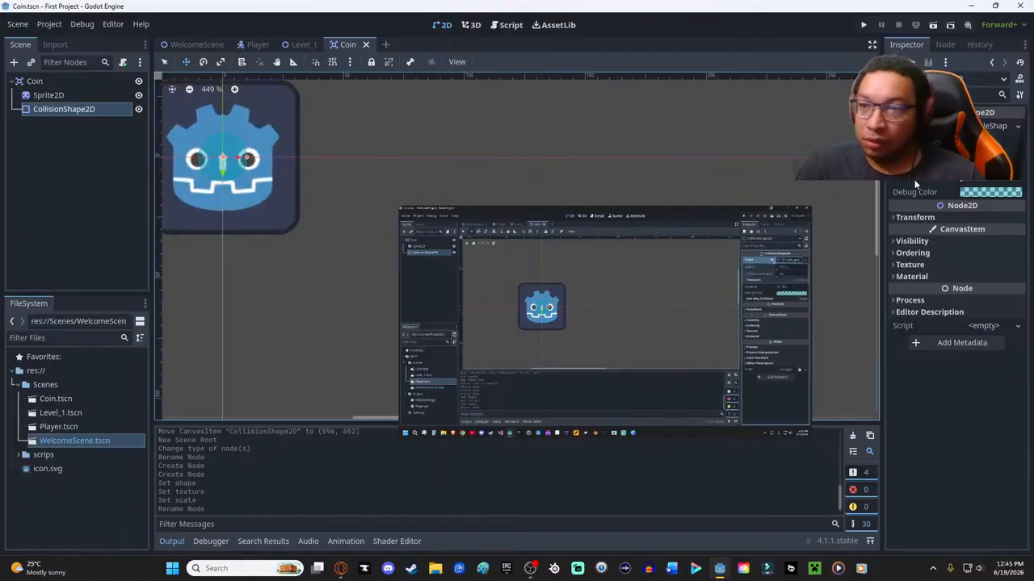
{"action": "left_click", "coordinate": [1005, 130]}
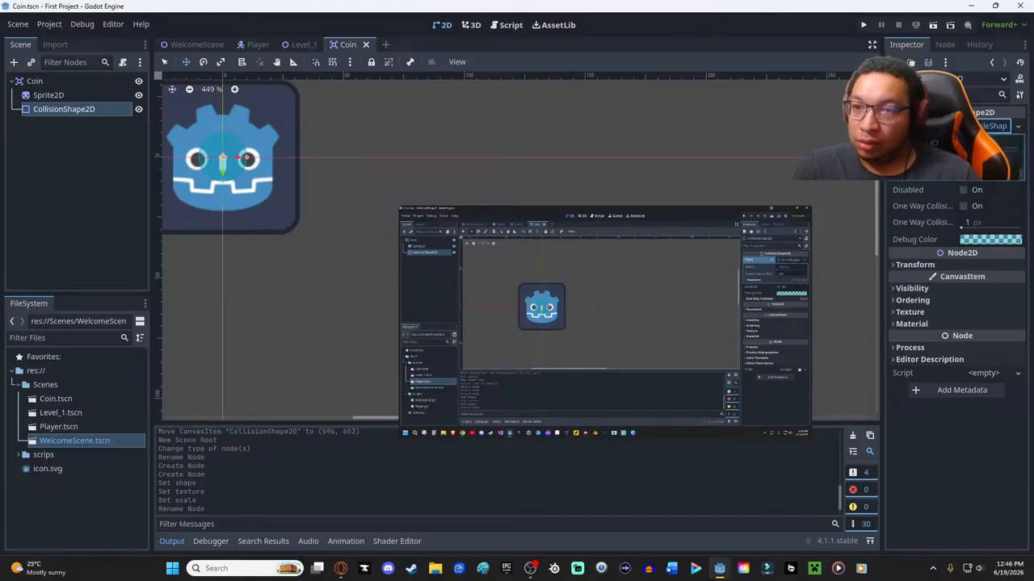
{"action": "left_click_drag", "start_coordinate": [964, 148], "coordinate": [968, 149]}
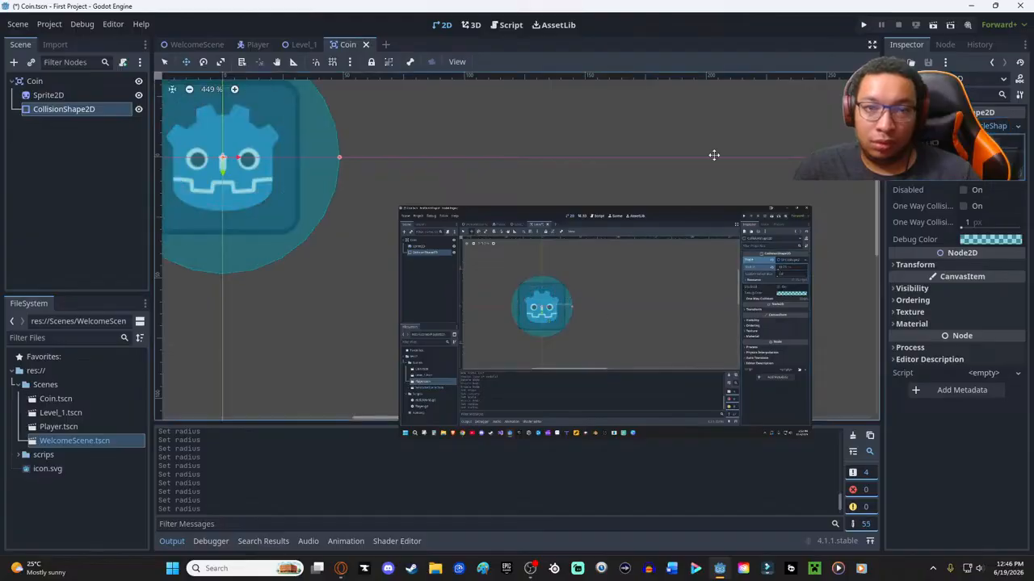
{"action": "scroll", "coordinate": [444, 168], "scroll_direction": "down", "scroll_amount": 4, "text": "ctrl"}
{"action": "scroll", "coordinate": [443, 169], "scroll_direction": "up", "scroll_amount": 5, "text": "ctrl"}
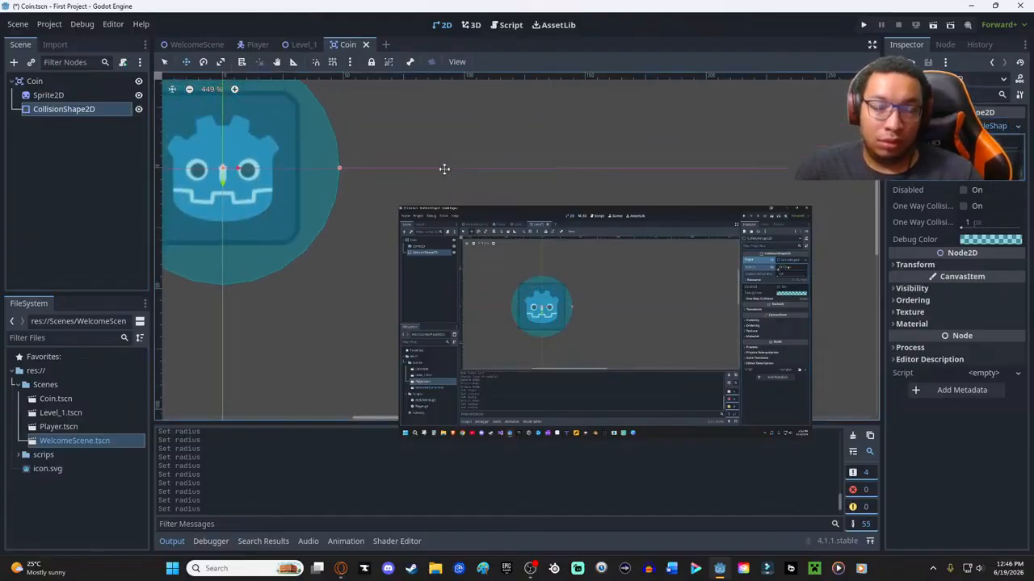
{"action": "scroll", "coordinate": [464, 188], "scroll_direction": "up", "scroll_amount": 6}
{"action": "scroll", "coordinate": [463, 188], "scroll_direction": "down", "scroll_amount": 3}
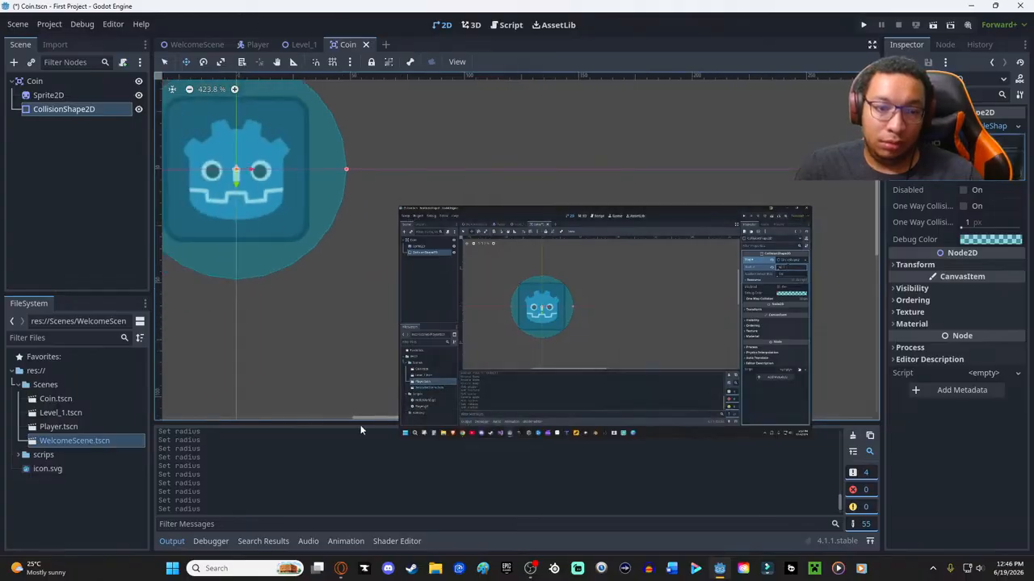
{"action": "left_click_drag", "start_coordinate": [366, 421], "coordinate": [353, 417]}
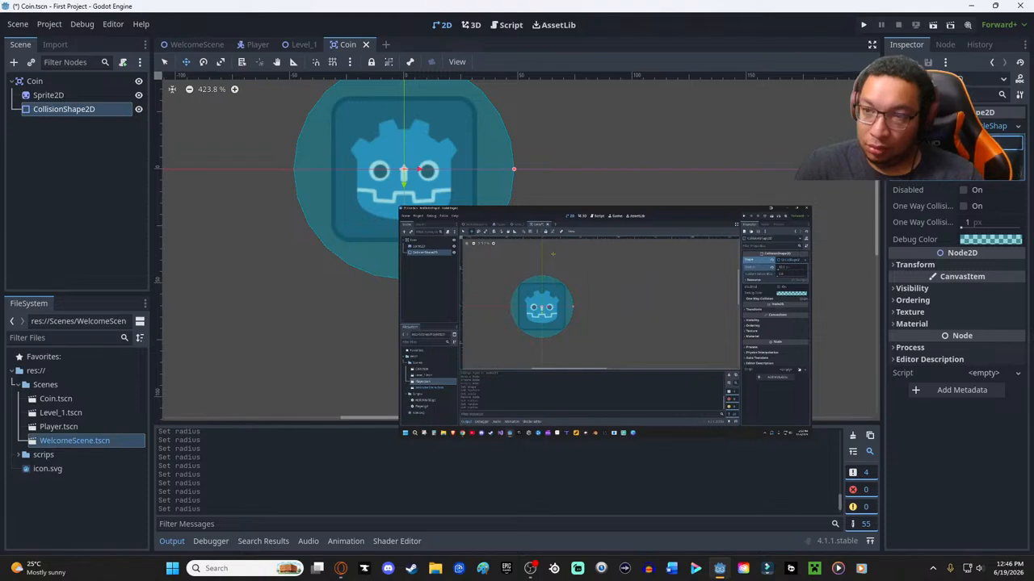
- Reduce the circular collision shape's radius so it fits more closely around the sprite, and save the Coin scene
{"action": "key", "text": "Return"}
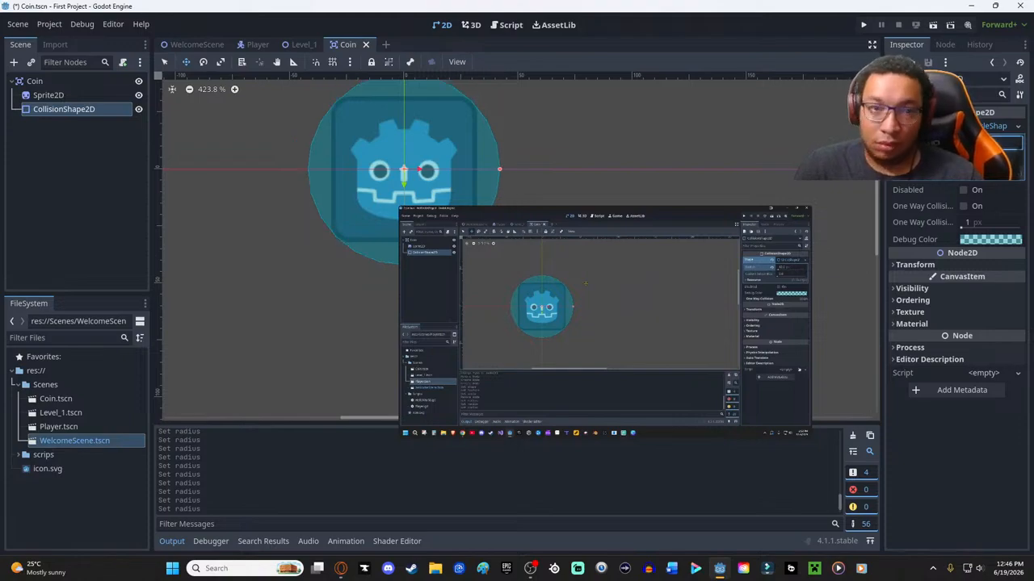
{"action": "key", "text": "ctrl+s"}
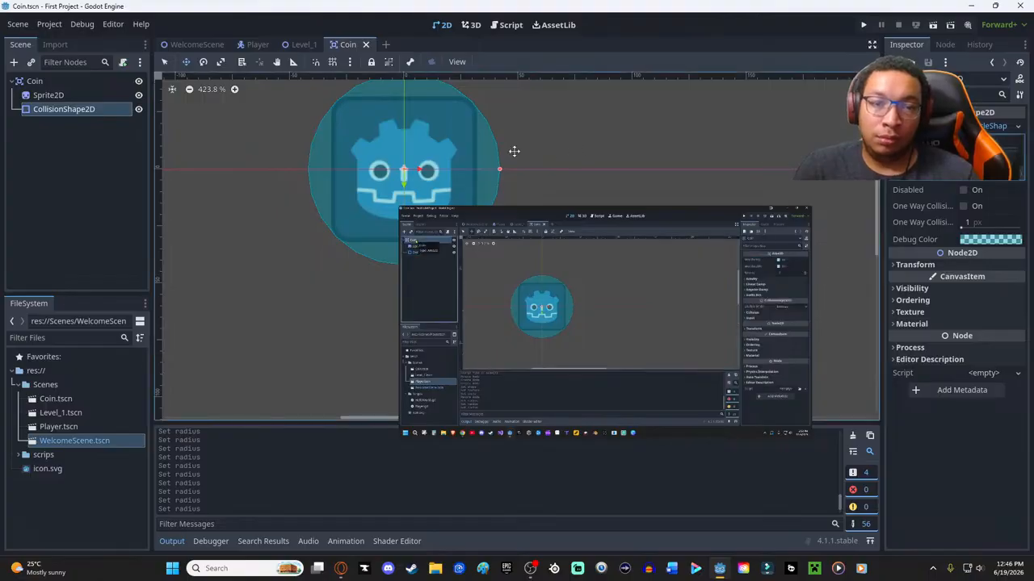
- Attach a new GDScript with the Object: Empty template to the Coin root node, stored as res://scrips/Coin.gd
{"action": "double_click", "coordinate": [50, 81]}
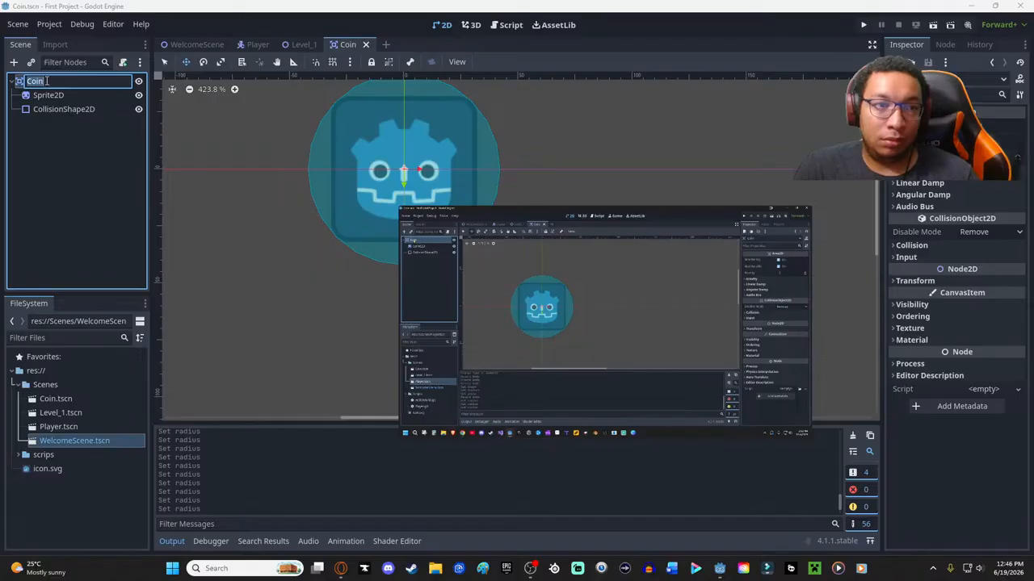
{"action": "key", "text": "Return"}
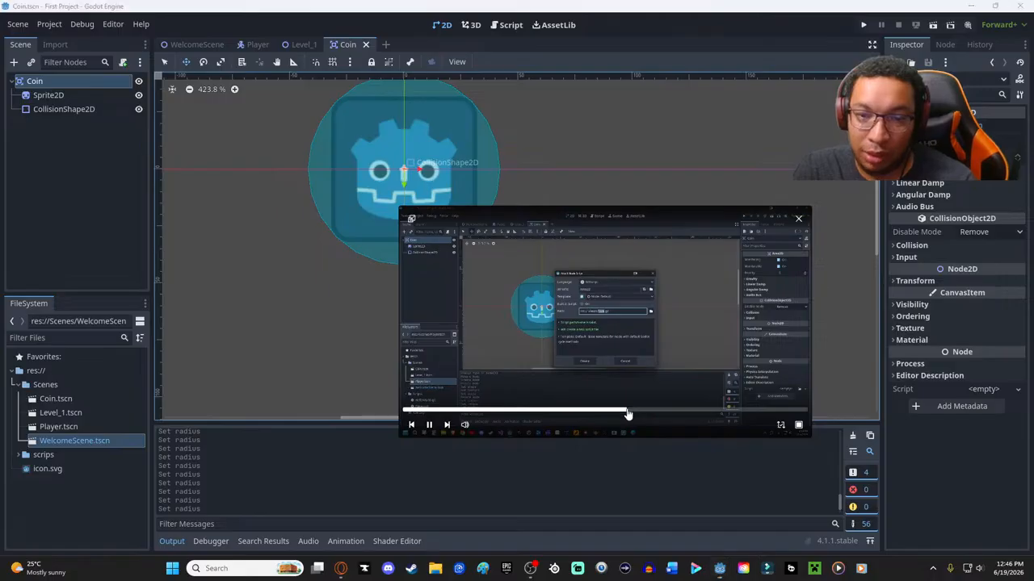
{"action": "left_click", "coordinate": [628, 413]}
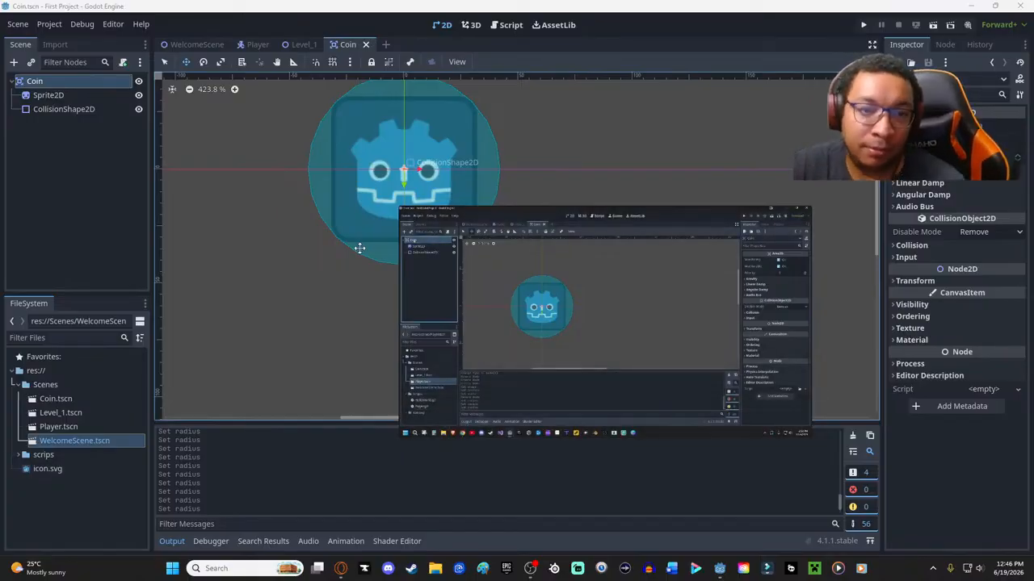
{"action": "left_click", "coordinate": [123, 63]}
{"action": "left_click_drag", "start_coordinate": [545, 216], "coordinate": [779, 225]}
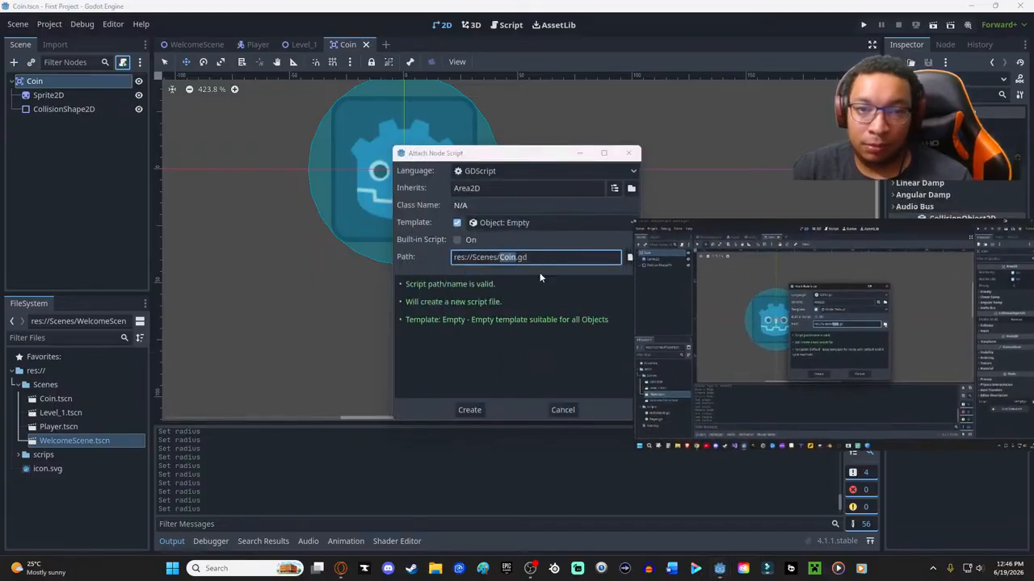
{"action": "left_click", "coordinate": [629, 256]}
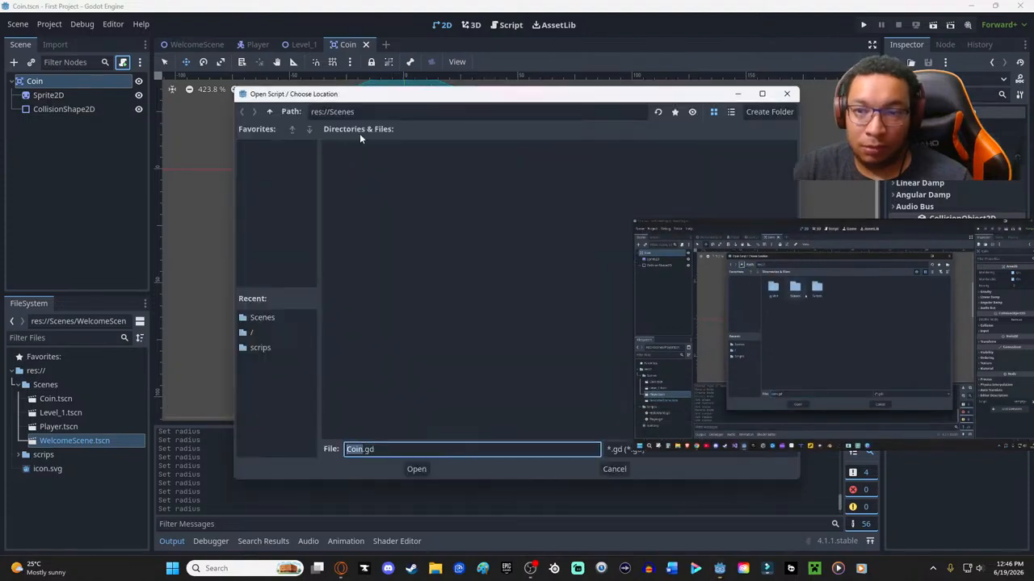
{"action": "left_click", "coordinate": [270, 112]}
{"action": "double_click", "coordinate": [406, 165]}
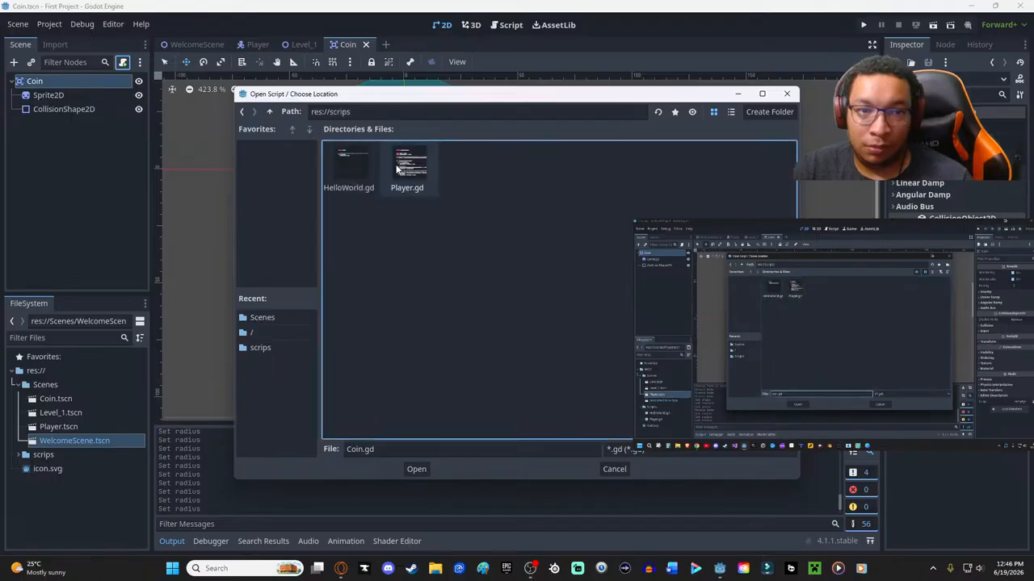
{"action": "left_click", "coordinate": [417, 470]}
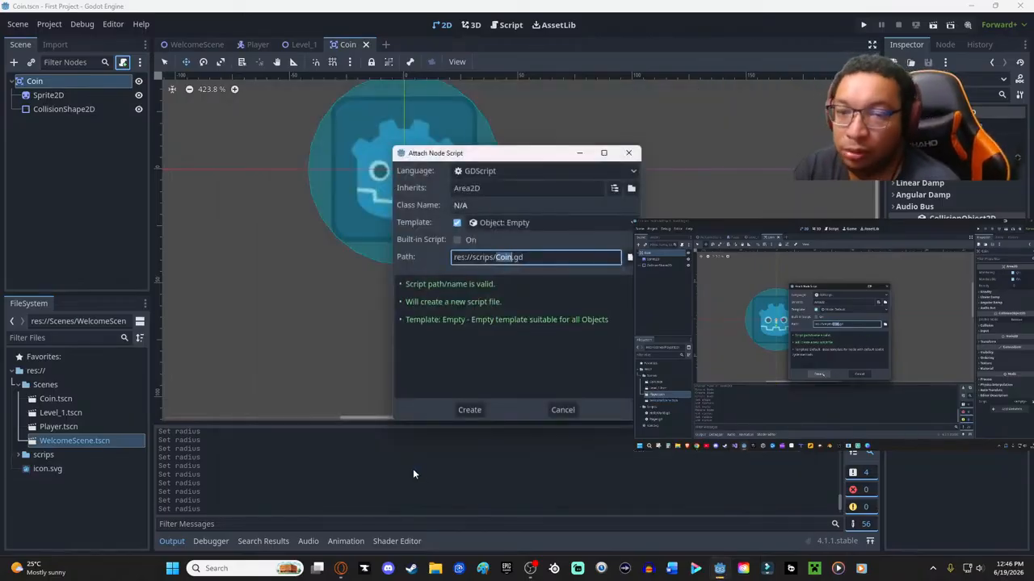
{"action": "left_click", "coordinate": [462, 411]}
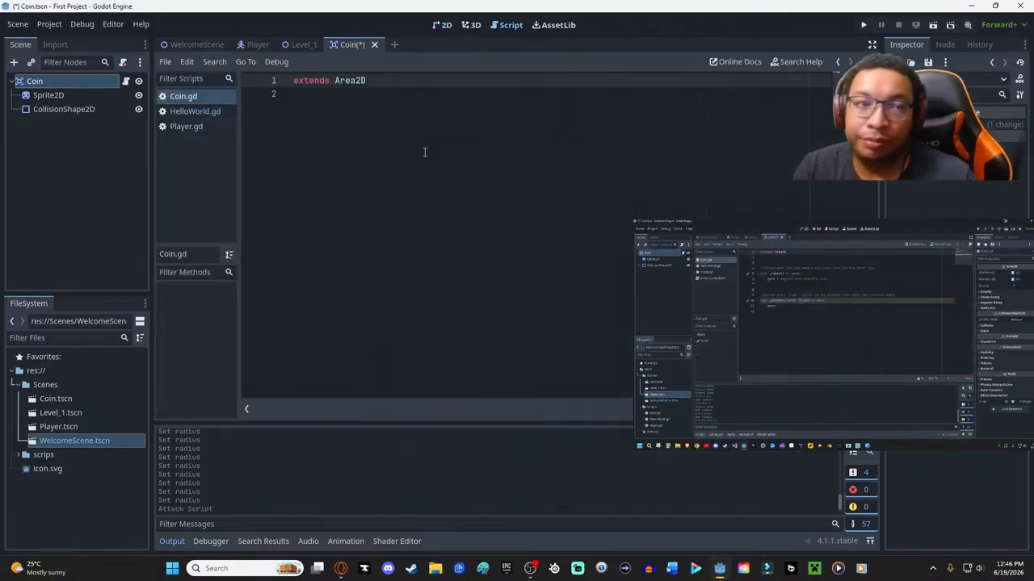
{"action": "left_click", "coordinate": [405, 97]}
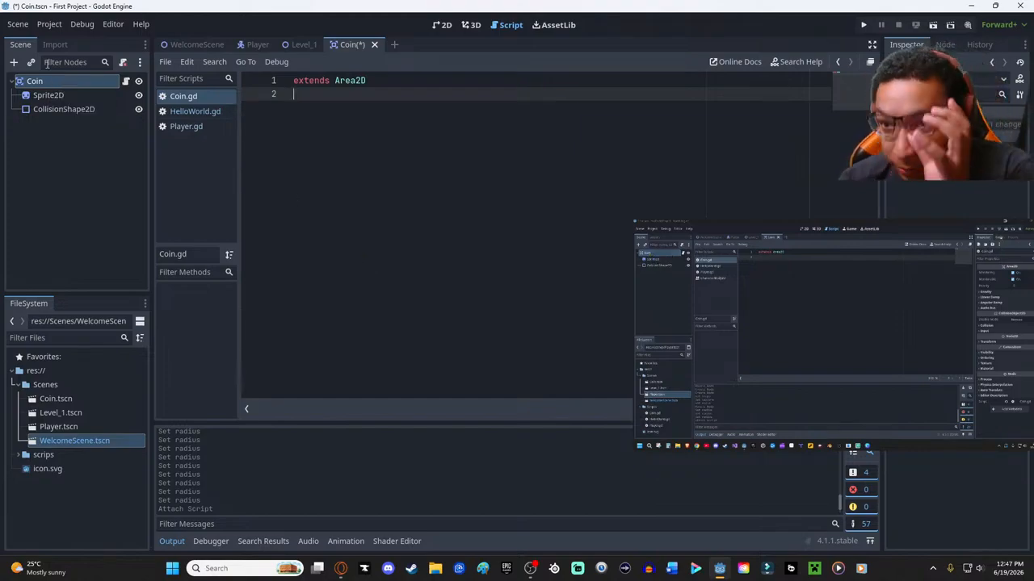
- Display the list of signals available for the Coin root node
{"action": "left_click", "coordinate": [944, 45]}
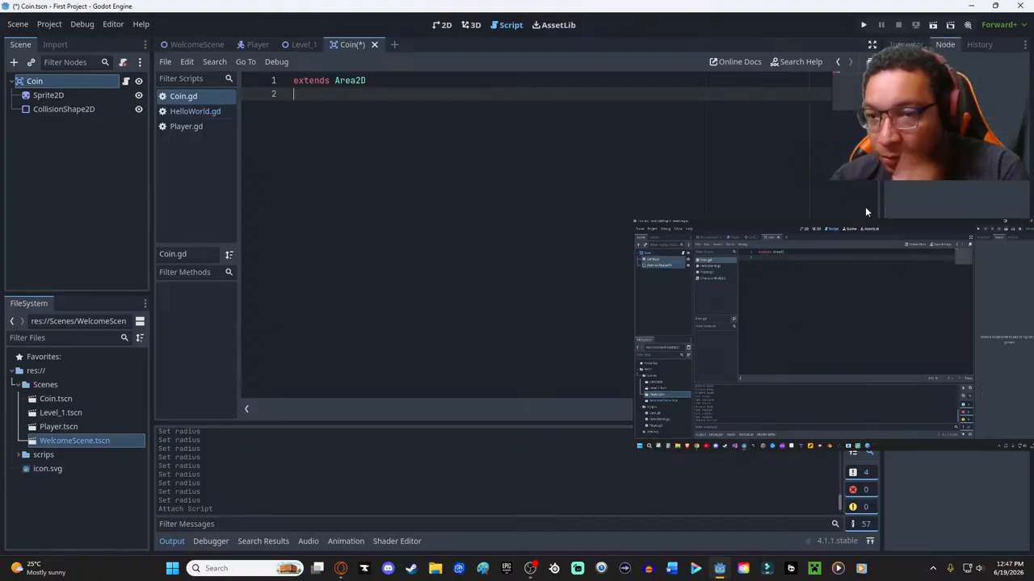
{"action": "left_click_drag", "start_coordinate": [899, 226], "coordinate": [707, 217]}
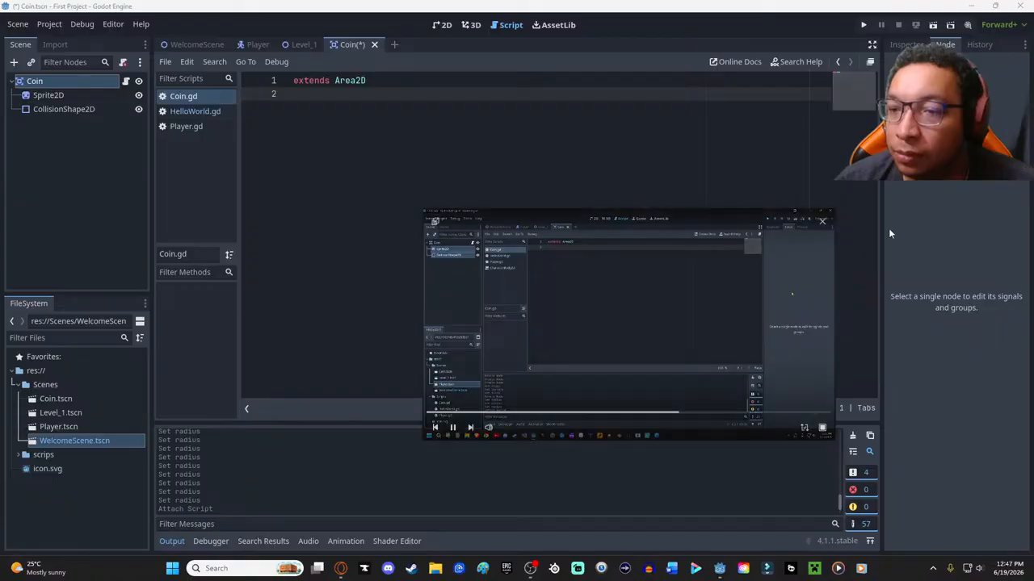
{"action": "left_click_drag", "start_coordinate": [35, 81], "coordinate": [63, 110]}
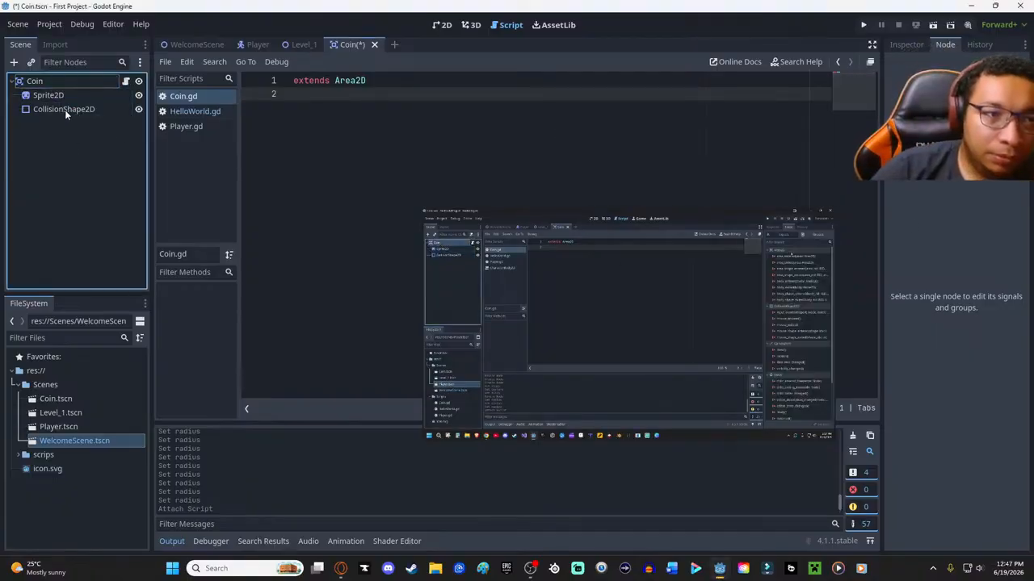
{"action": "left_click", "coordinate": [44, 95]}
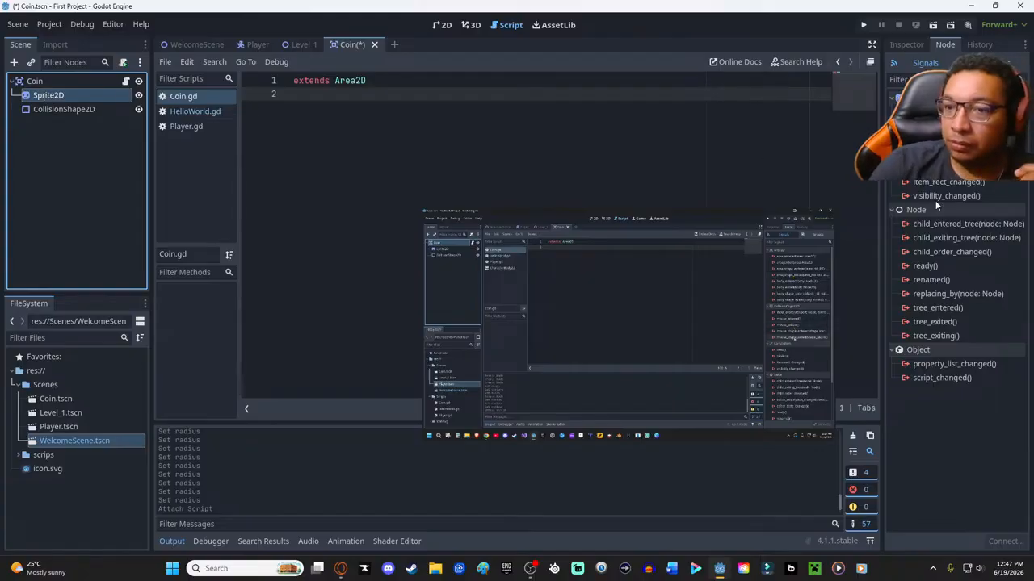
{"action": "left_click", "coordinate": [35, 81]}
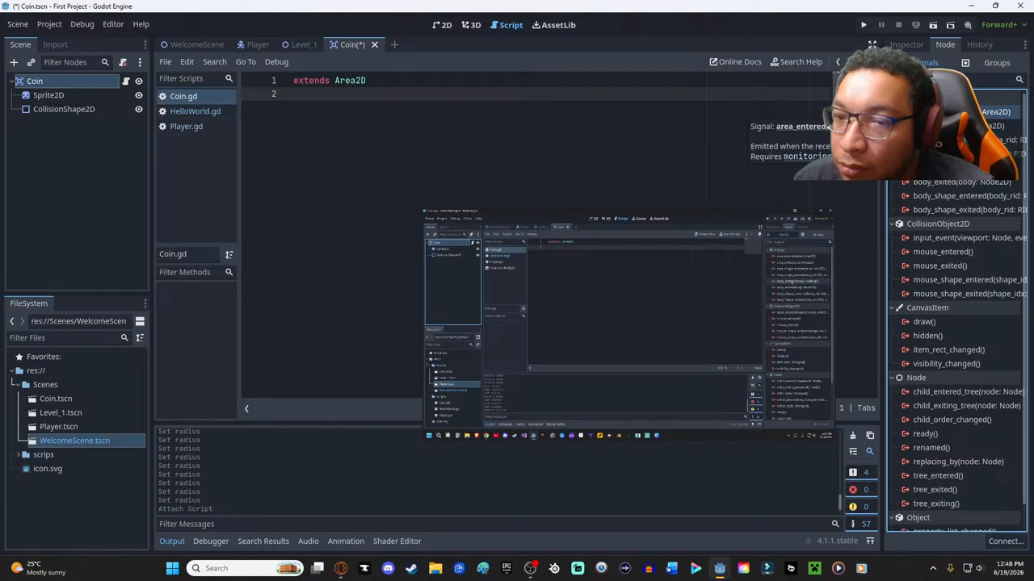
- Filter the signals by "body" and connect Coin's body_entered signal to the _on_body_entered method in its own script
{"action": "mouse_move", "coordinate": [787, 345]}
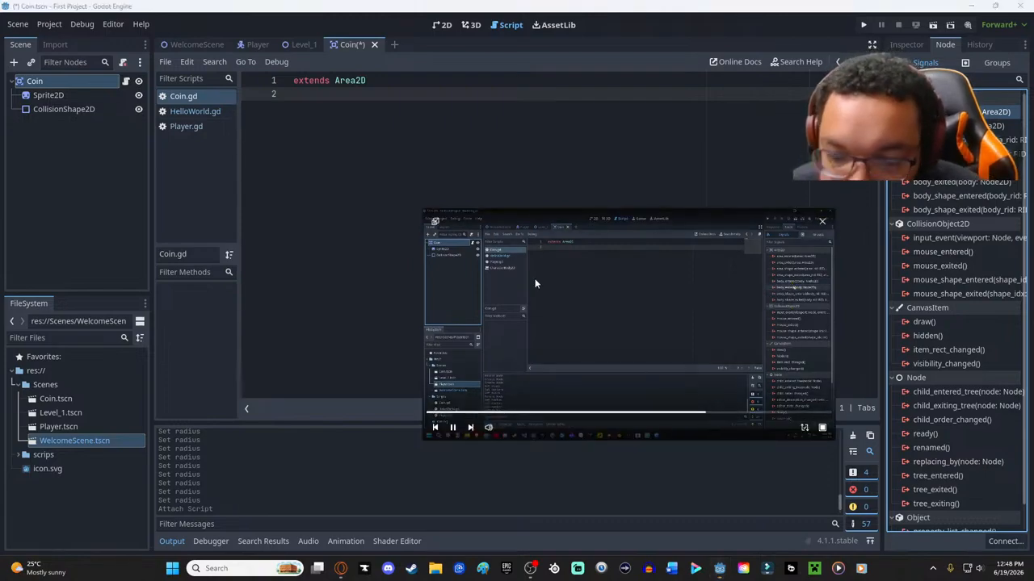
{"action": "left_click_drag", "start_coordinate": [421, 210], "coordinate": [276, 126]}
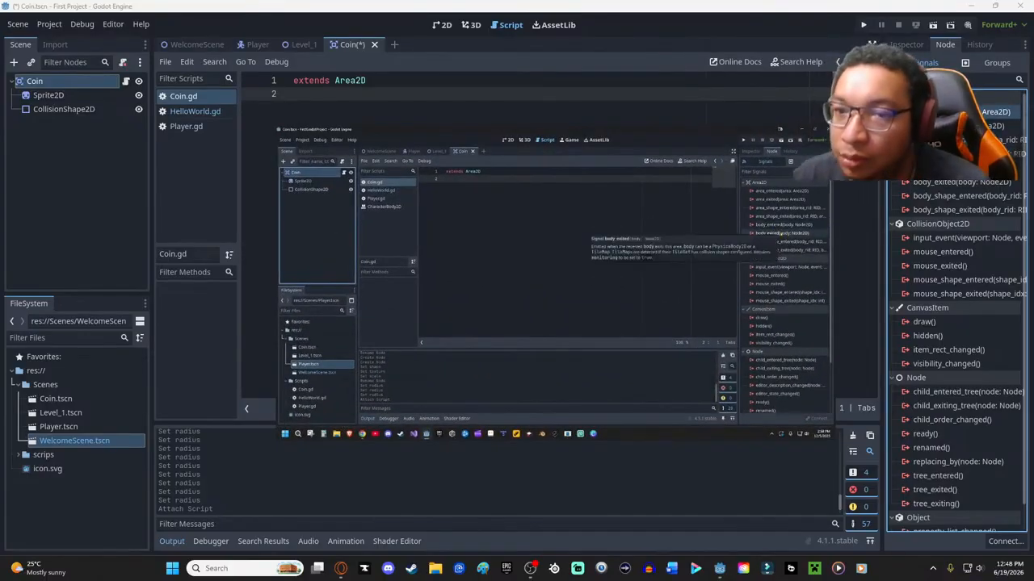
{"action": "type", "text": "body"}
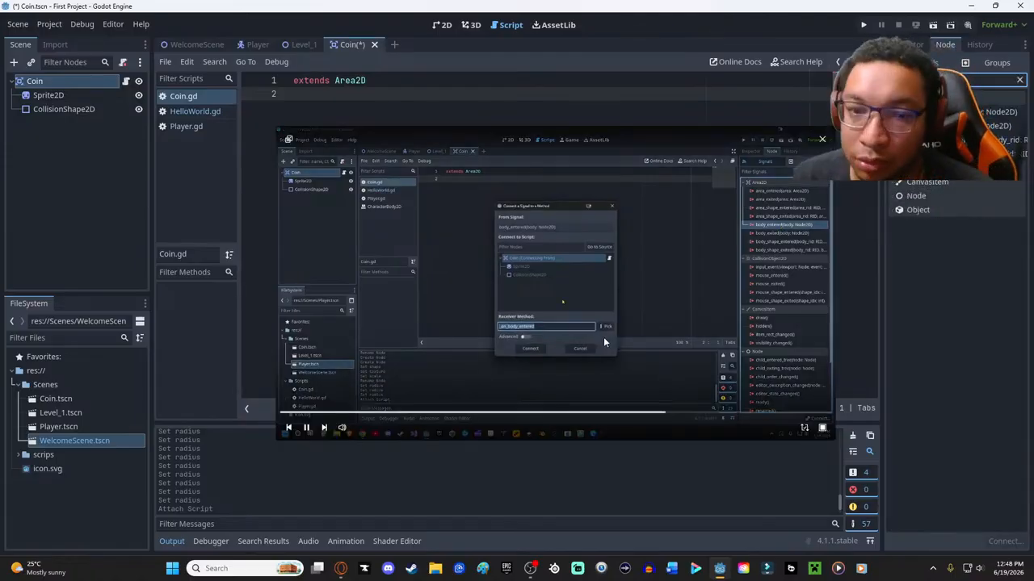
{"action": "left_click", "coordinate": [655, 415]}
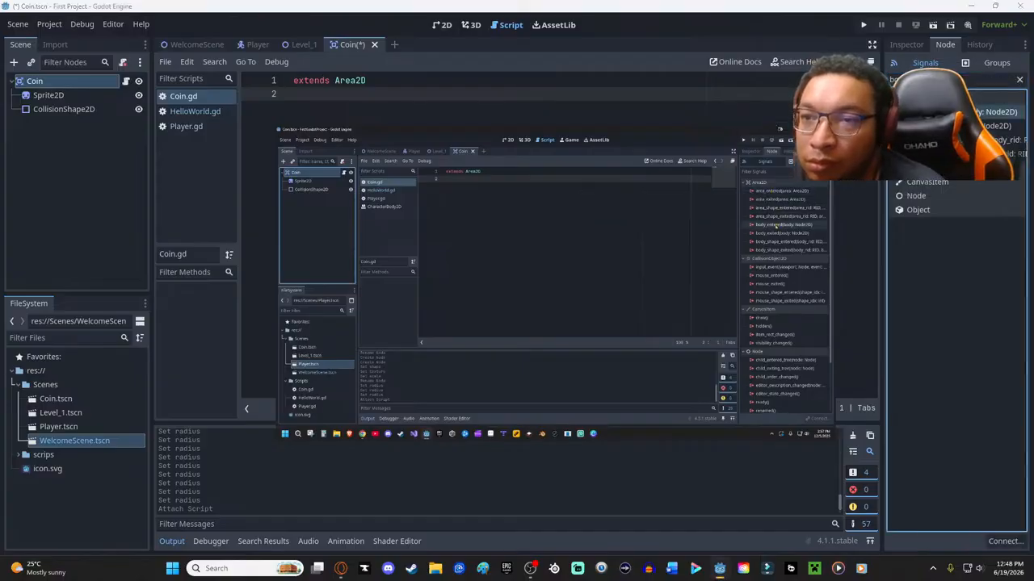
{"action": "key", "text": "ctrl+s"}
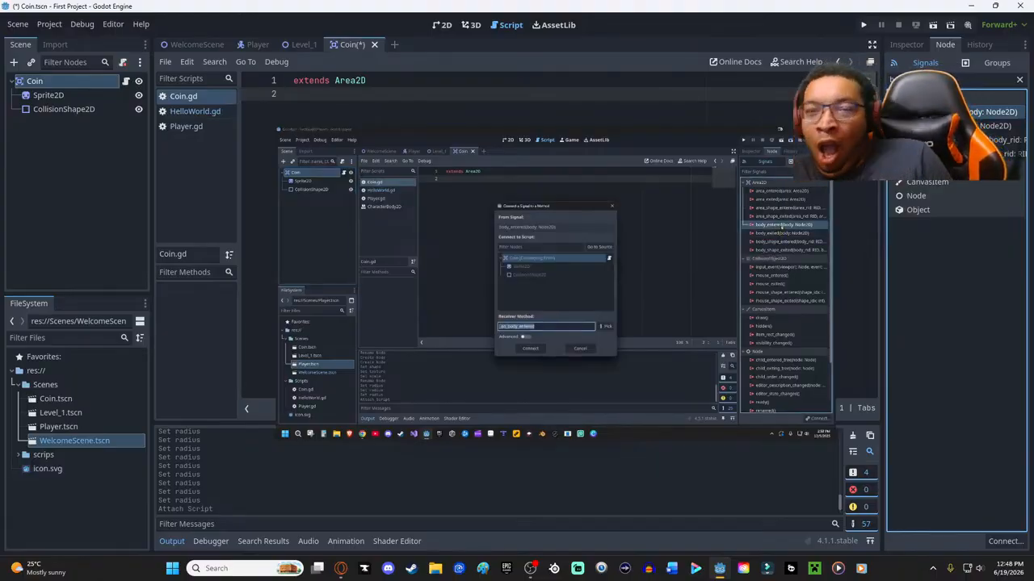
{"action": "left_click_drag", "start_coordinate": [623, 140], "coordinate": [974, 160]}
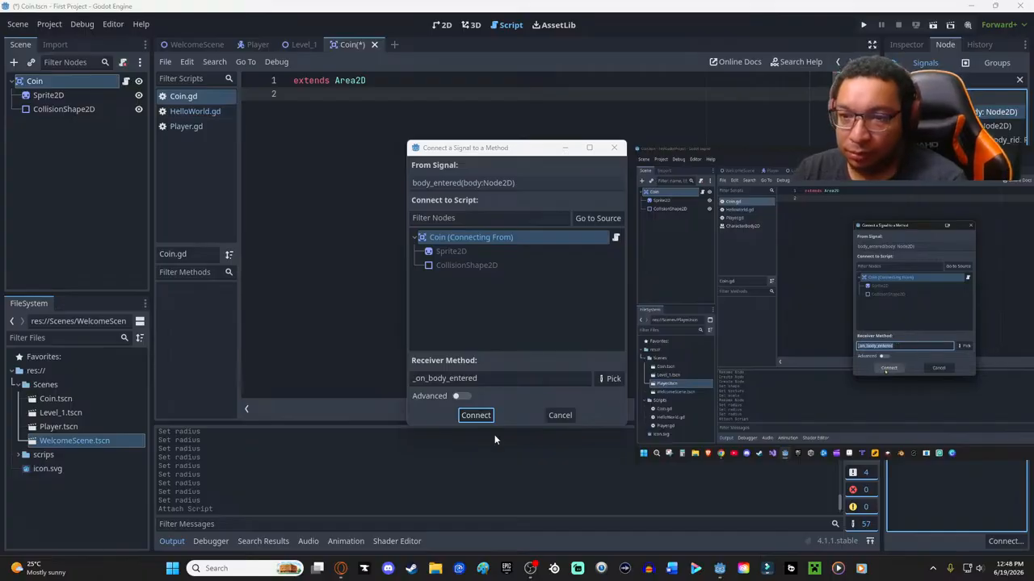
{"action": "left_click", "coordinate": [475, 416]}
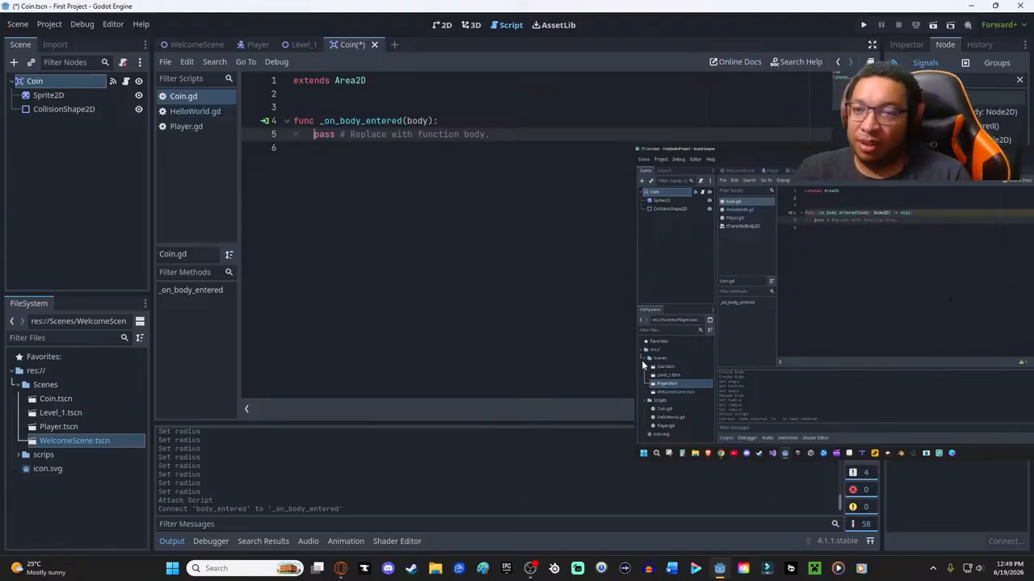
- Pause and rewind the tutorial video to review its explanation of the connected body_entered signal, and check the matching signal entry
{"action": "mouse_move", "coordinate": [659, 428]}
{"action": "left_click", "coordinate": [664, 447]}
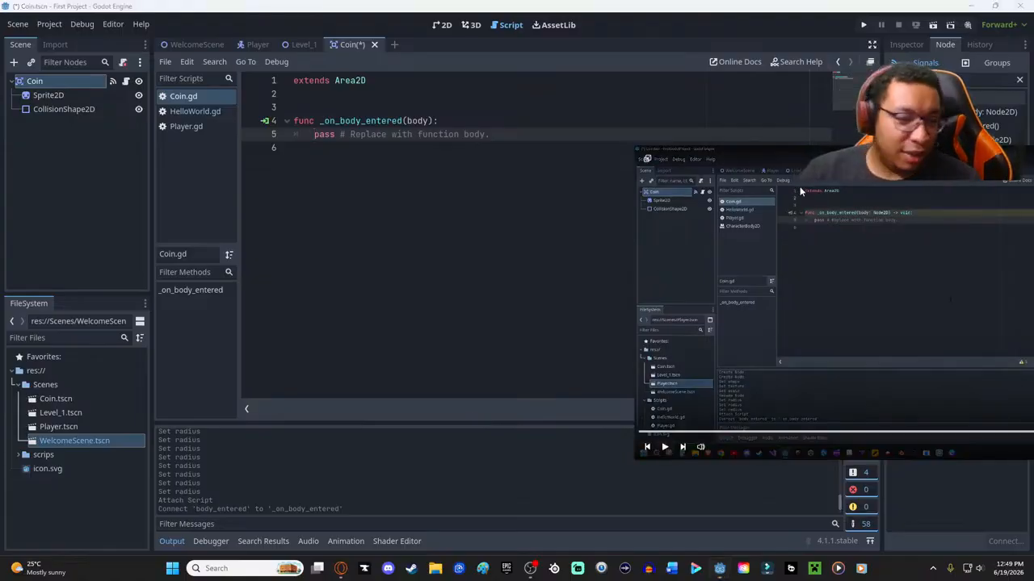
{"action": "left_click_drag", "start_coordinate": [816, 171], "coordinate": [414, 160]}
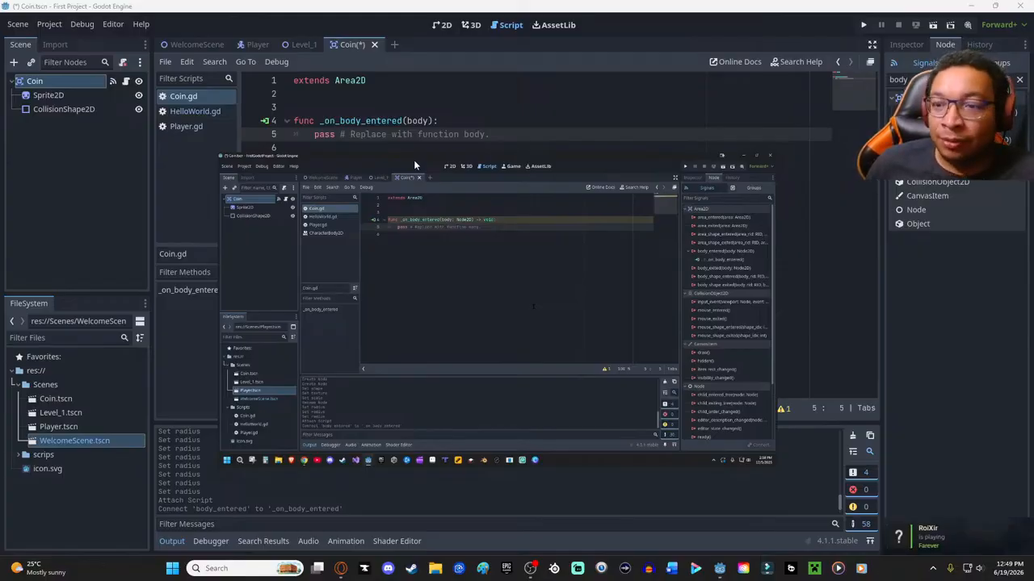
{"action": "mouse_move", "coordinate": [418, 158]}
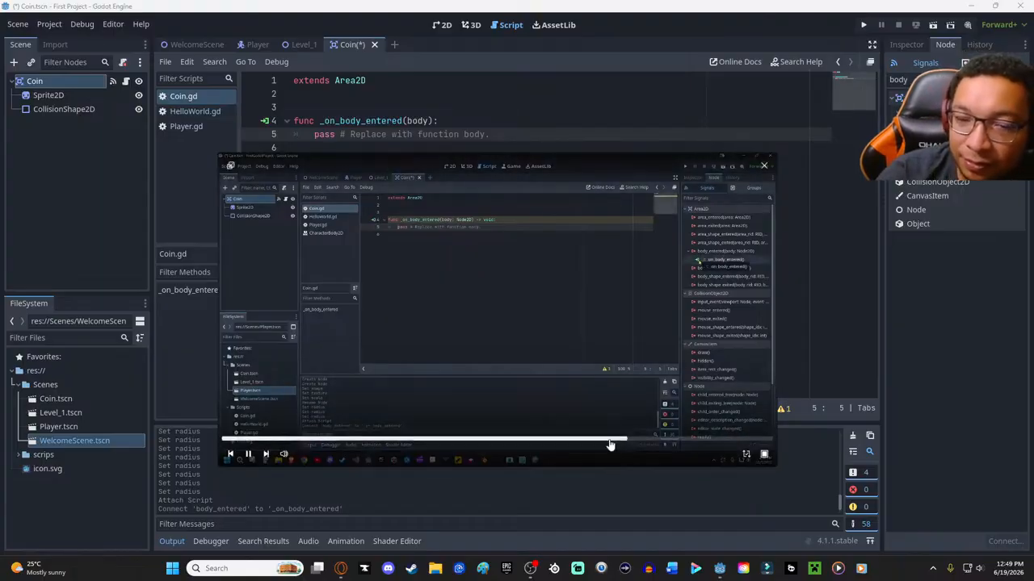
{"action": "left_click", "coordinate": [614, 441]}
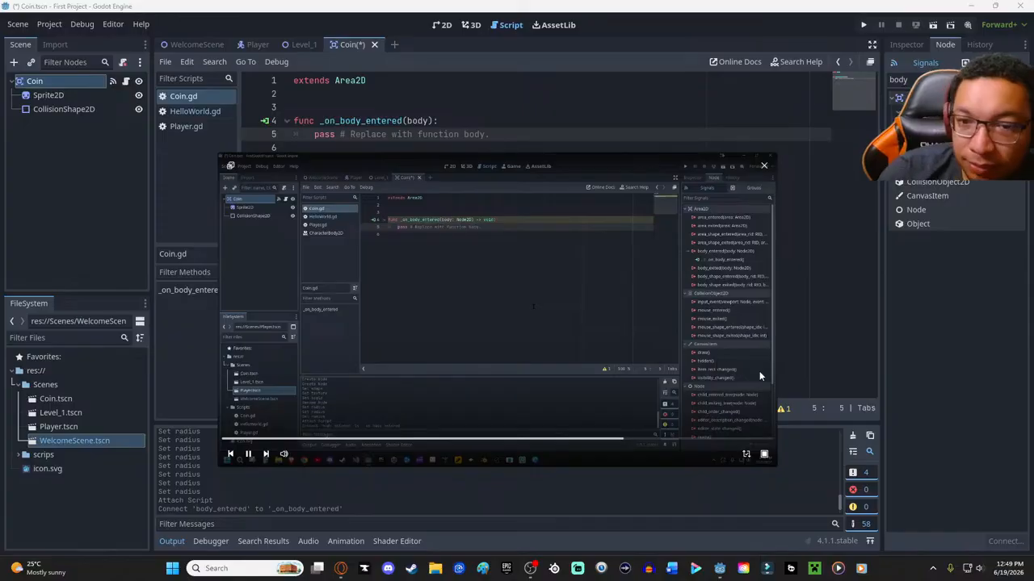
{"action": "left_click", "coordinate": [953, 126]}
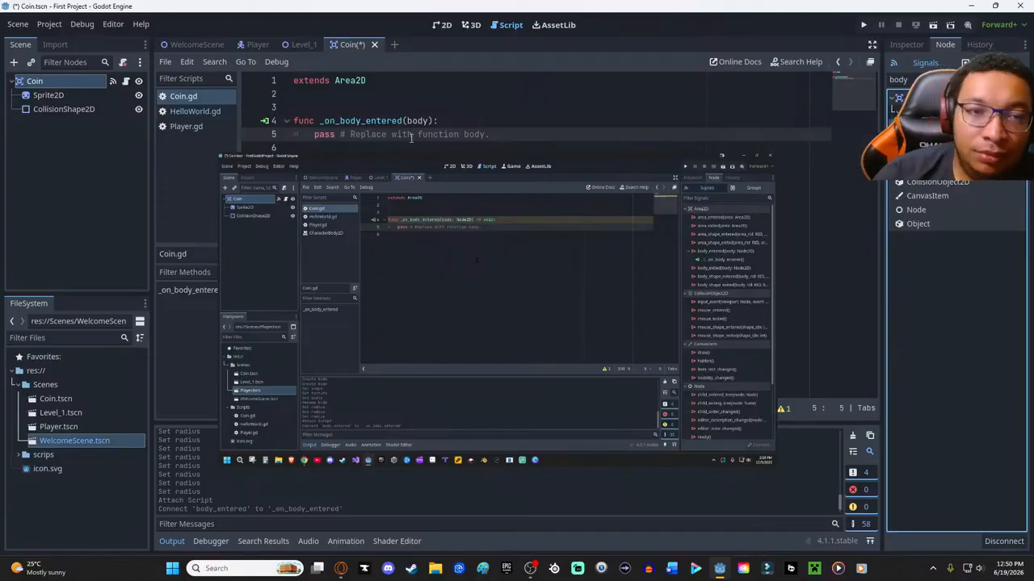
- Replace the placeholder body of _on_body_entered in Coin.gd with a queue_free() call and save
{"action": "left_click", "coordinate": [362, 150]}
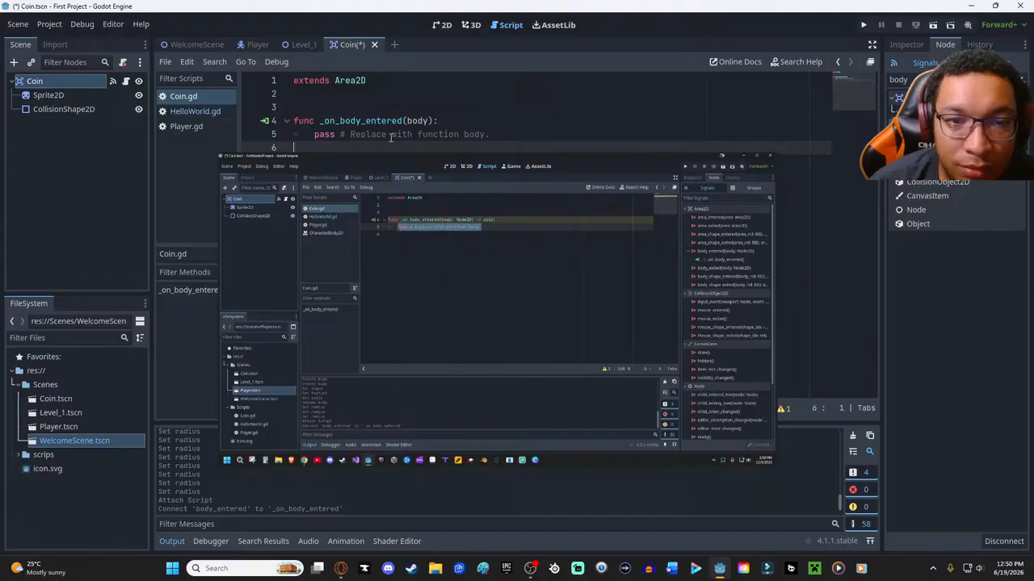
{"action": "left_click_drag", "start_coordinate": [492, 134], "coordinate": [310, 140]}
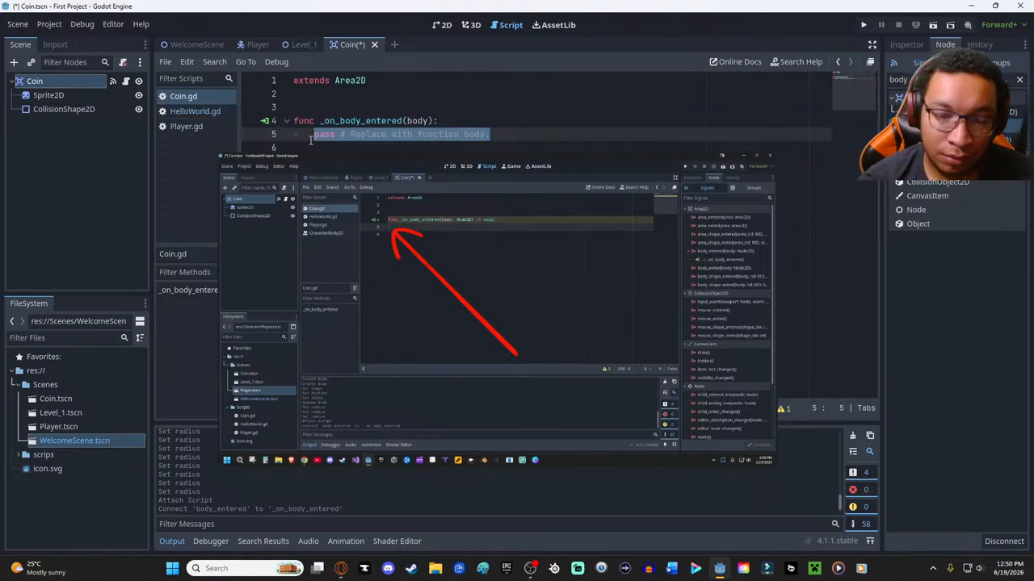
{"action": "key", "text": "BackSpace"}
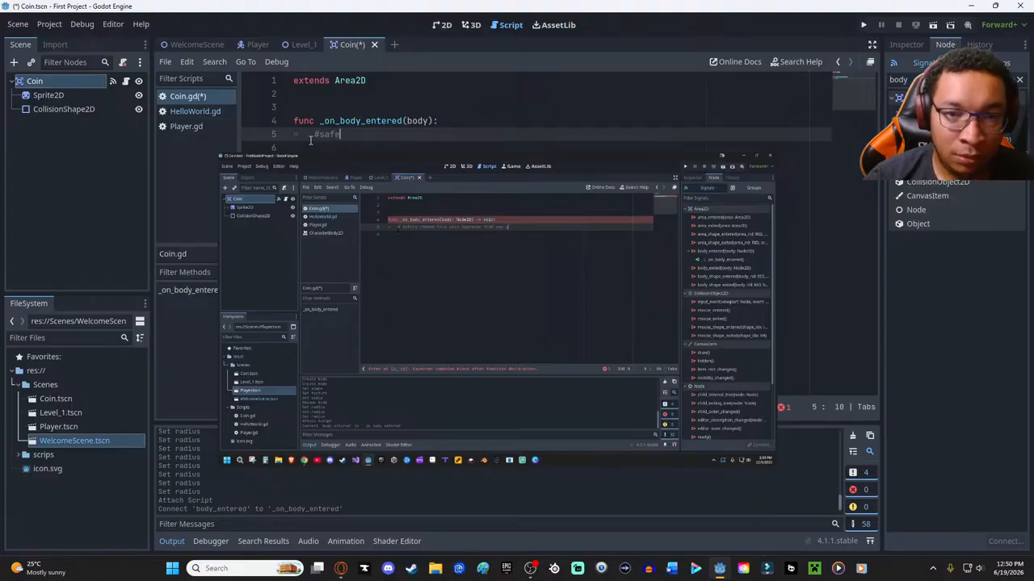
{"action": "key", "text": "BackSpace"}
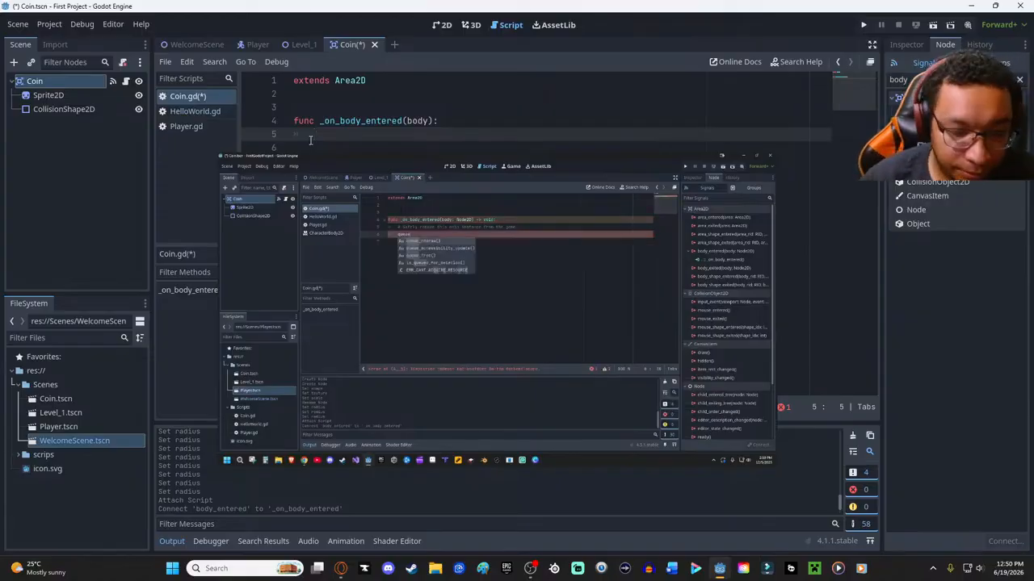
{"action": "type", "text": "que"}
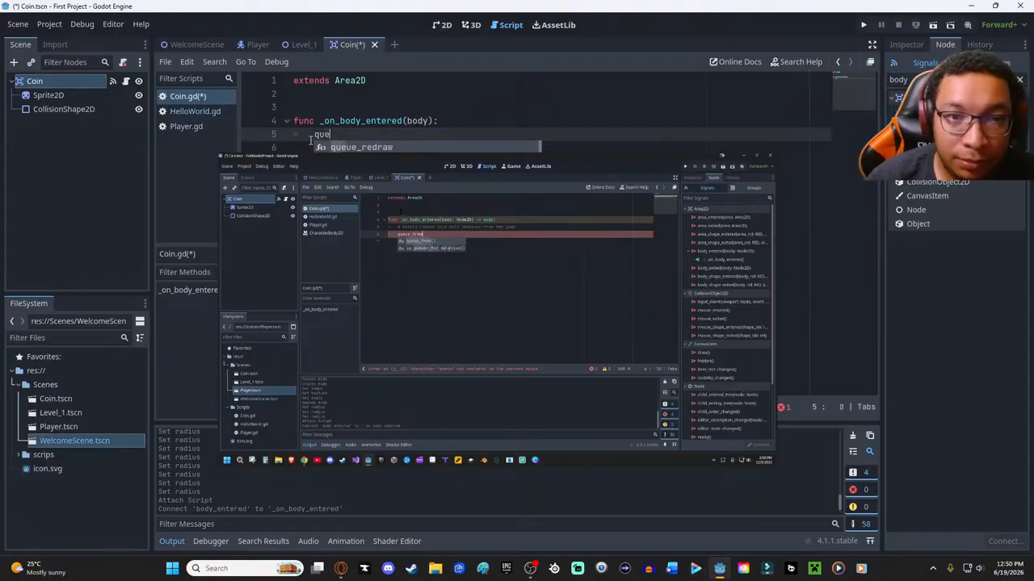
{"action": "type", "text": "ue"}
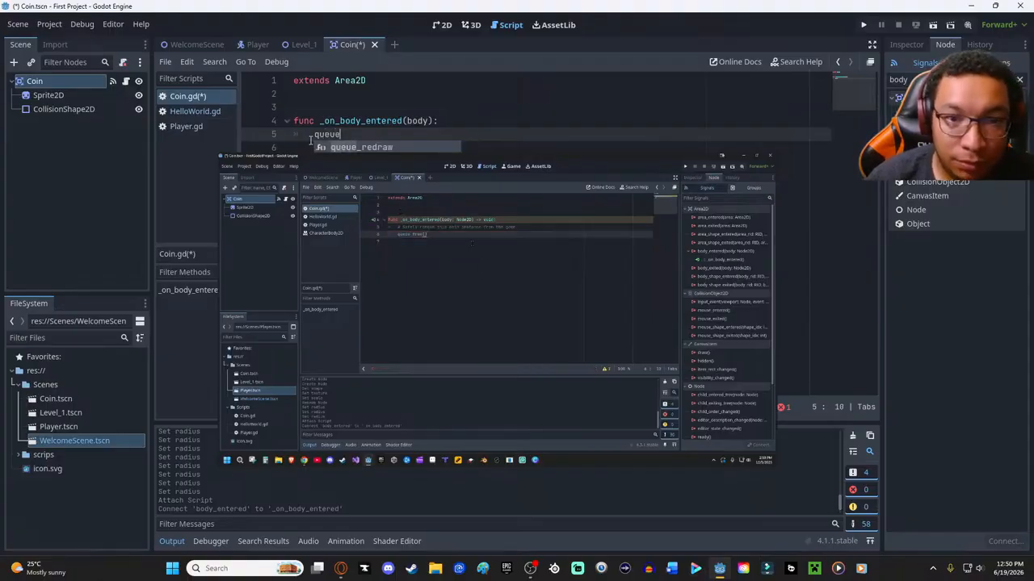
{"action": "type", "text": "_"}
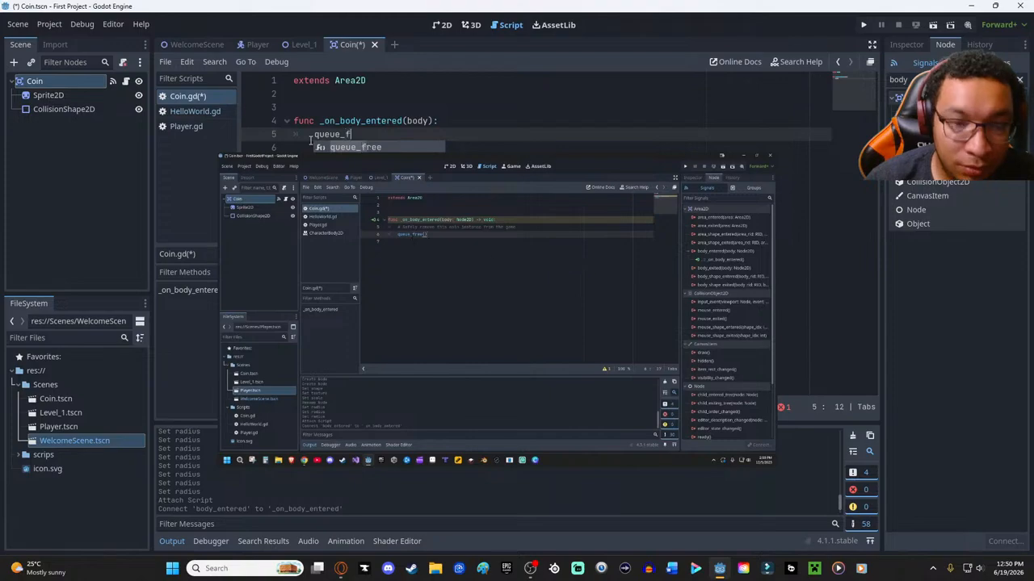
{"action": "type", "text": "fr"}
{"action": "key", "text": "Return"}
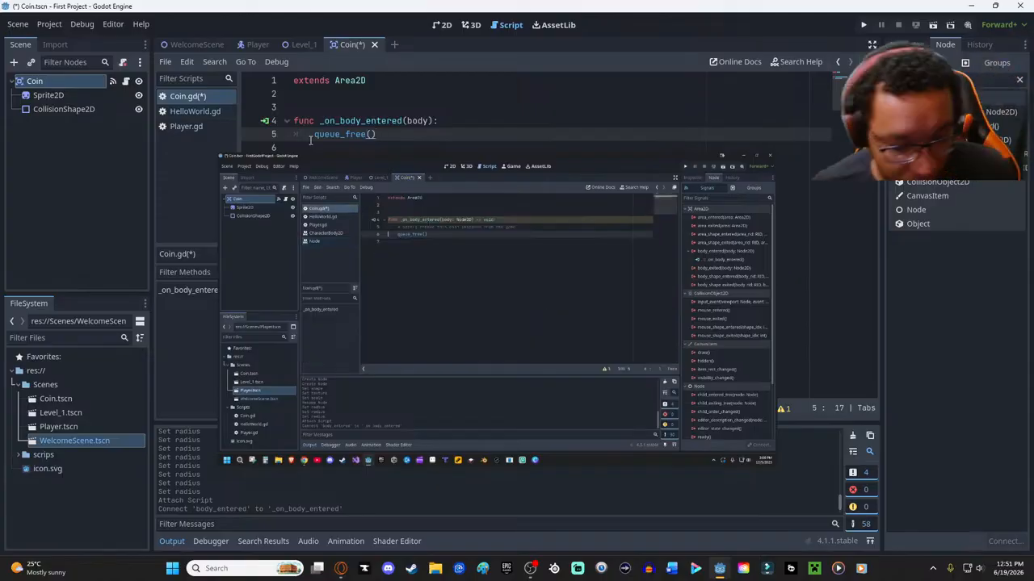
{"action": "key", "text": "ctrl+s"}
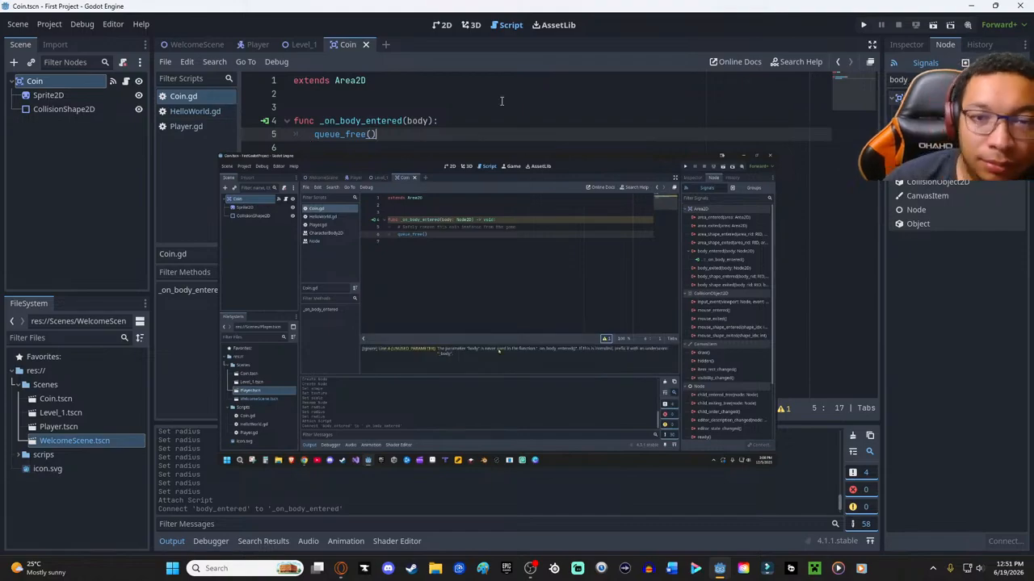
- Inspect the script warning for Coin.gd and rename the _on_body_entered parameter to _body
{"action": "left_click", "coordinate": [780, 410]}
{"action": "left_click_drag", "start_coordinate": [396, 81], "coordinate": [550, 228]}
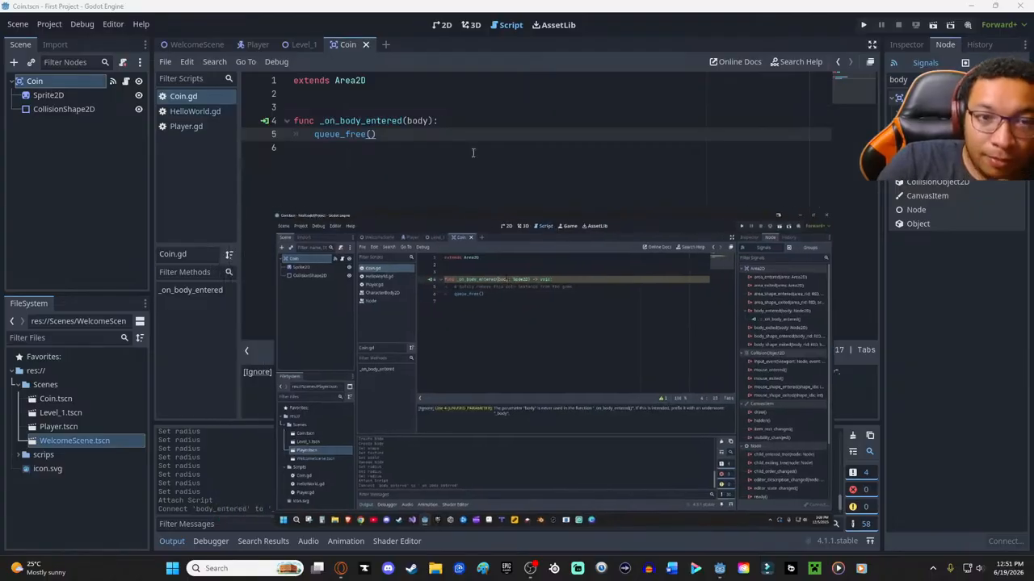
{"action": "left_click", "coordinate": [407, 121]}
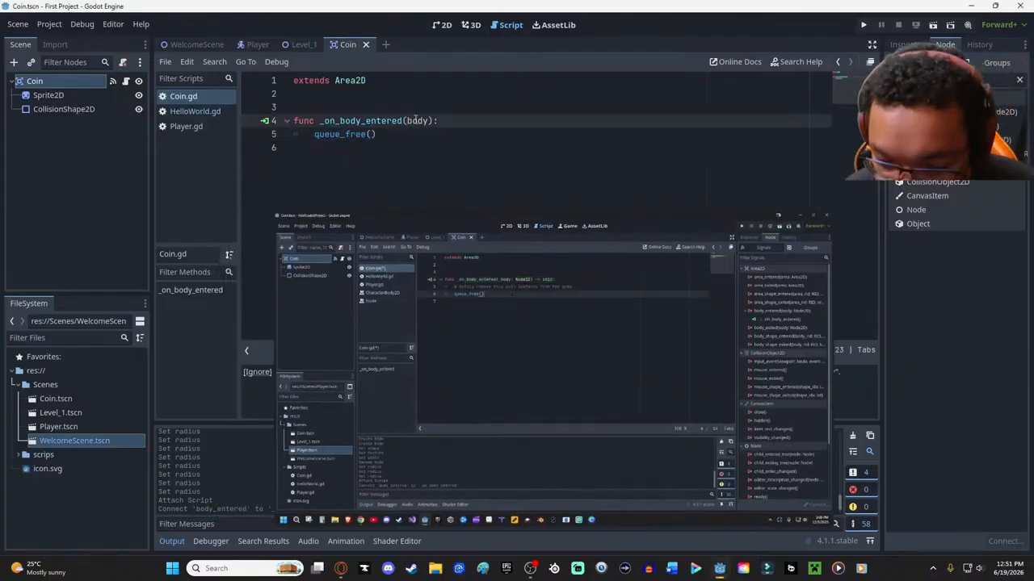
{"action": "type", "text": "_"}
{"action": "left_click", "coordinate": [498, 176]}
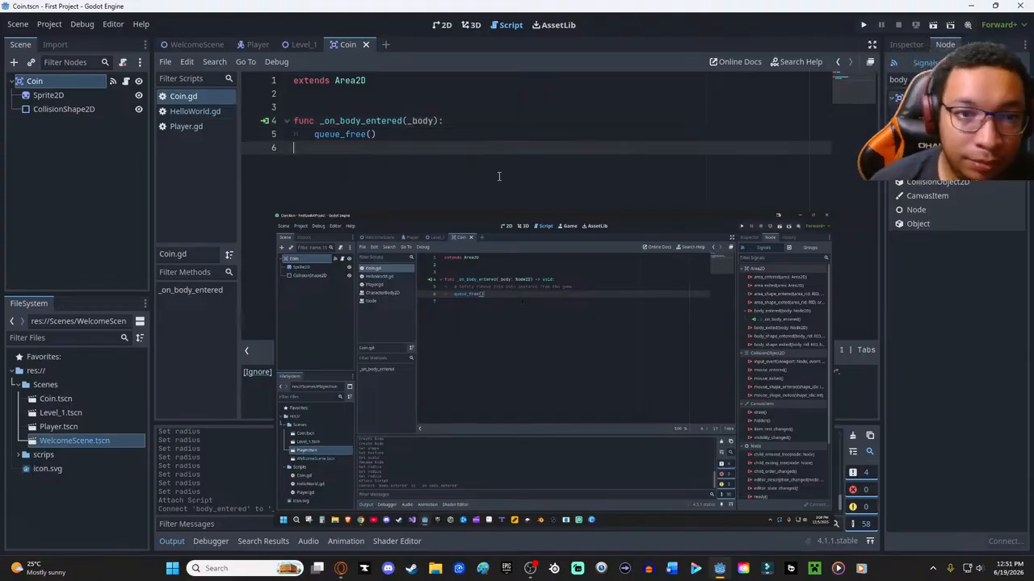
- Place three instances of Coin.tscn in the Level_1 2D scene, two just above the floor and one higher up to the right
{"action": "left_click_drag", "start_coordinate": [489, 221], "coordinate": [549, 149]}
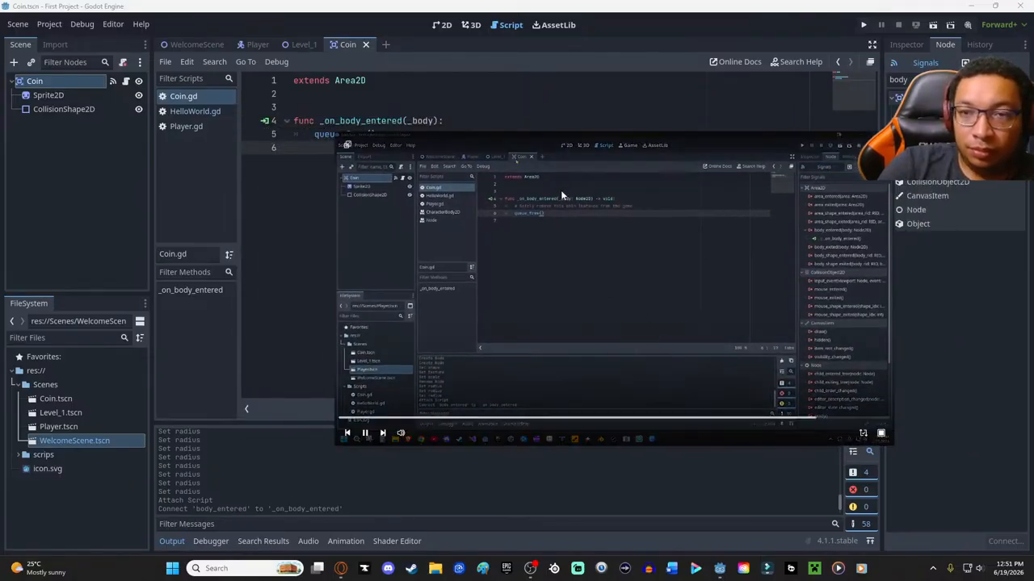
{"action": "left_click", "coordinate": [305, 46]}
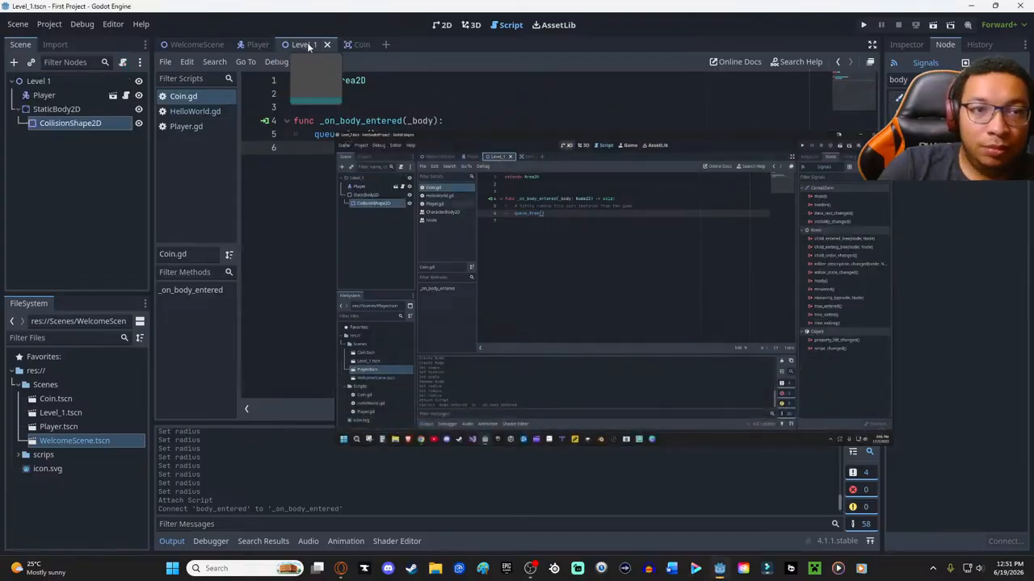
{"action": "left_click", "coordinate": [442, 24]}
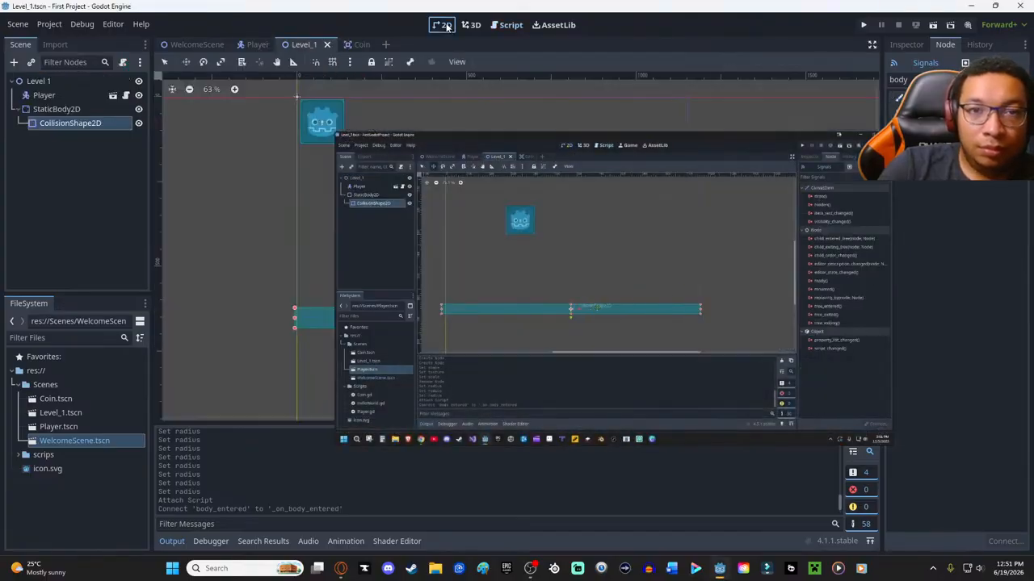
{"action": "left_click_drag", "start_coordinate": [468, 144], "coordinate": [632, 262]}
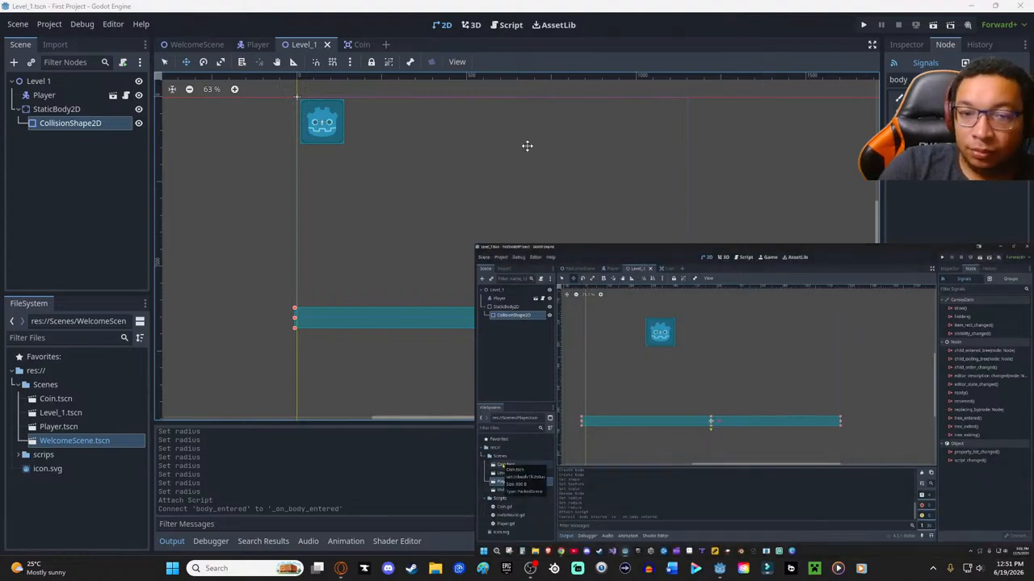
{"action": "left_click_drag", "start_coordinate": [65, 400], "coordinate": [652, 181]}
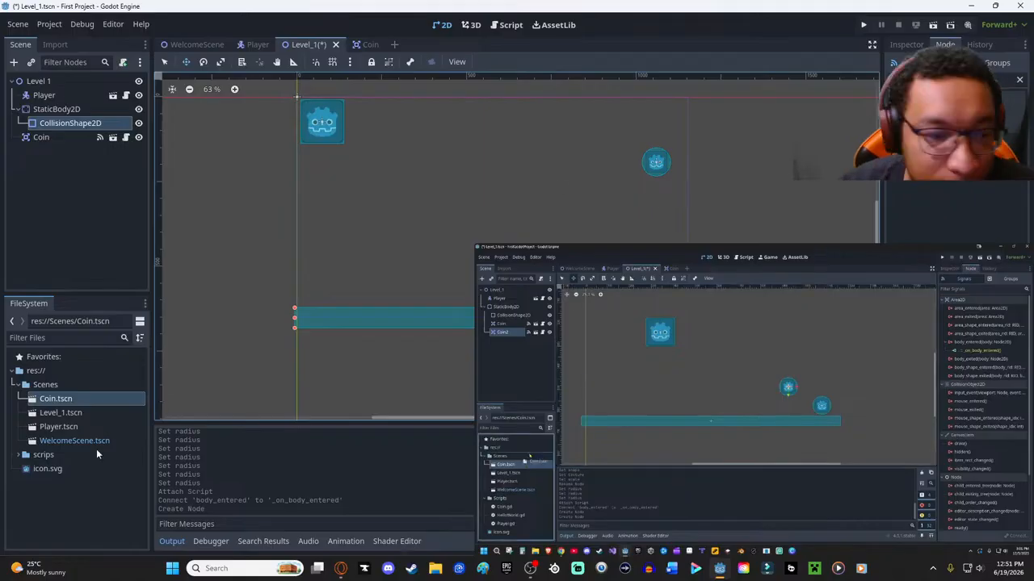
{"action": "left_click_drag", "start_coordinate": [65, 399], "coordinate": [378, 272]}
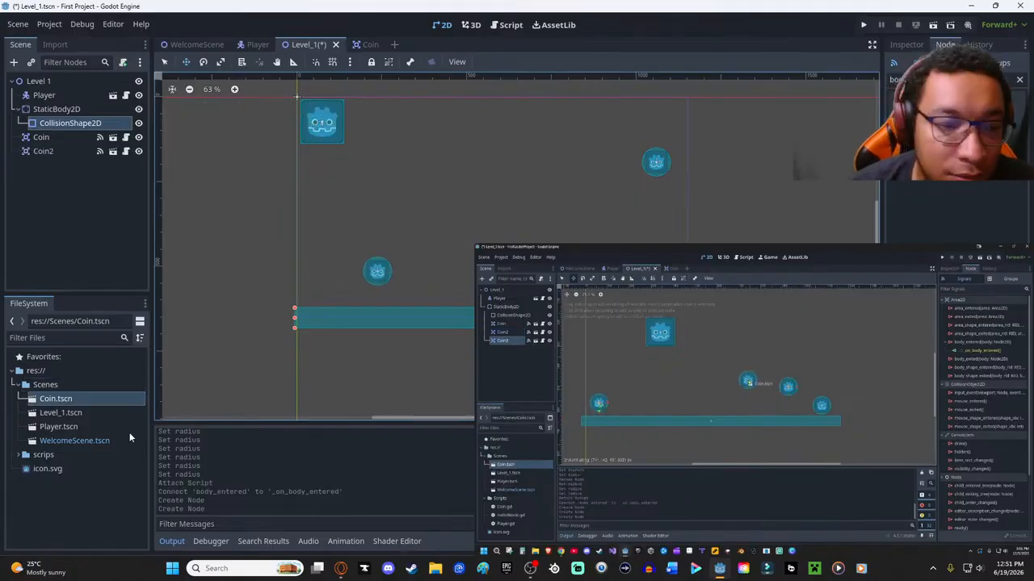
{"action": "left_click_drag", "start_coordinate": [62, 398], "coordinate": [458, 260]}
- Nudge the floor's CollisionShape2D to about (600, 649), saving the Level_1 scene along the way
{"action": "mouse_move", "coordinate": [659, 157]}
{"action": "left_mouse_down"}
{"action": "mouse_move", "coordinate": [635, 234]}
{"action": "mouse_move", "coordinate": [658, 161]}
{"action": "left_mouse_up"}
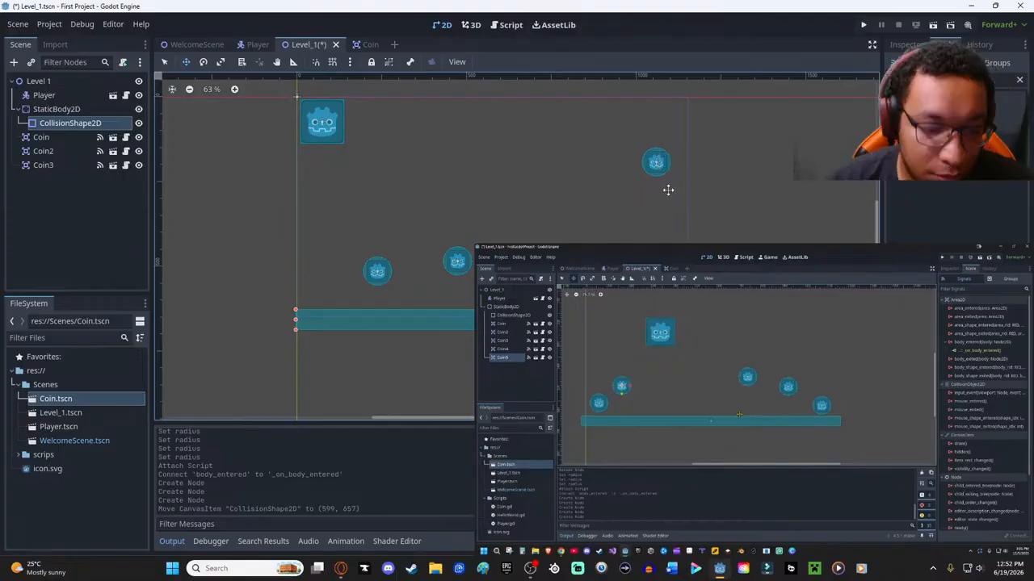
{"action": "key", "text": "ctrl+s"}
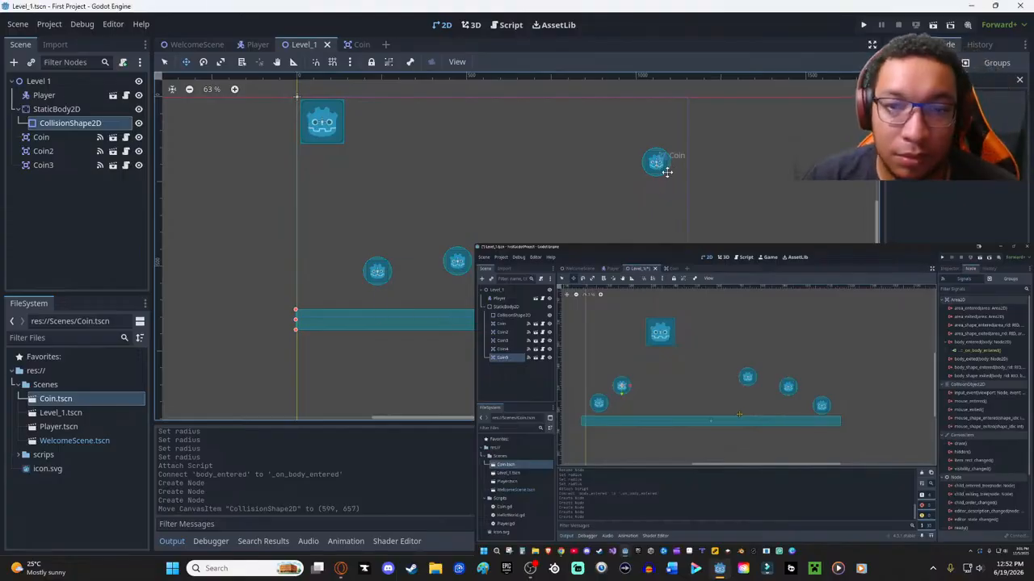
{"action": "left_click_drag", "start_coordinate": [656, 163], "coordinate": [658, 159]}
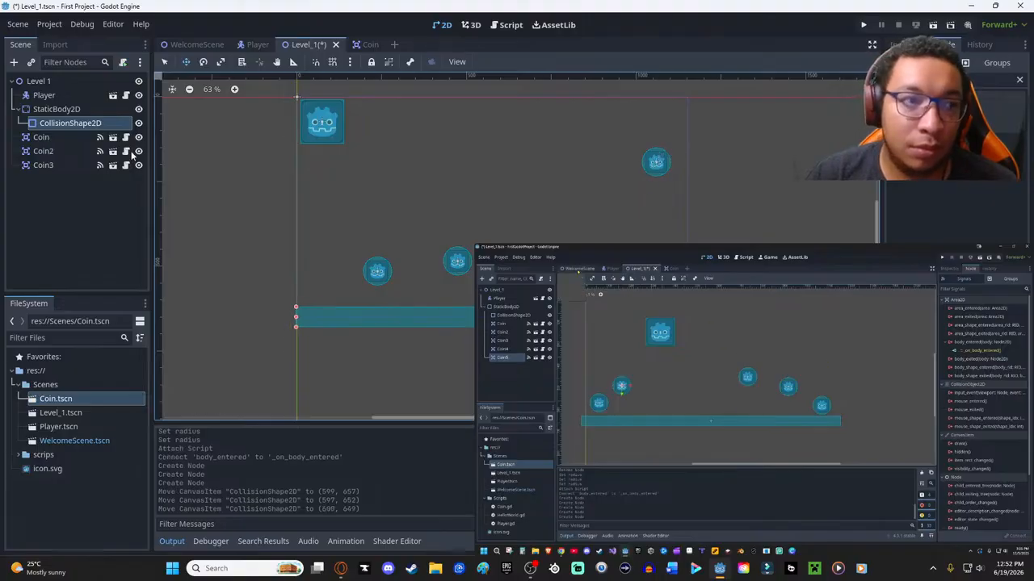
- Select the first Coin instance, the one furthest from the floor, and move it to about (738, 392)
{"action": "left_click", "coordinate": [48, 151]}
{"action": "left_click", "coordinate": [46, 165]}
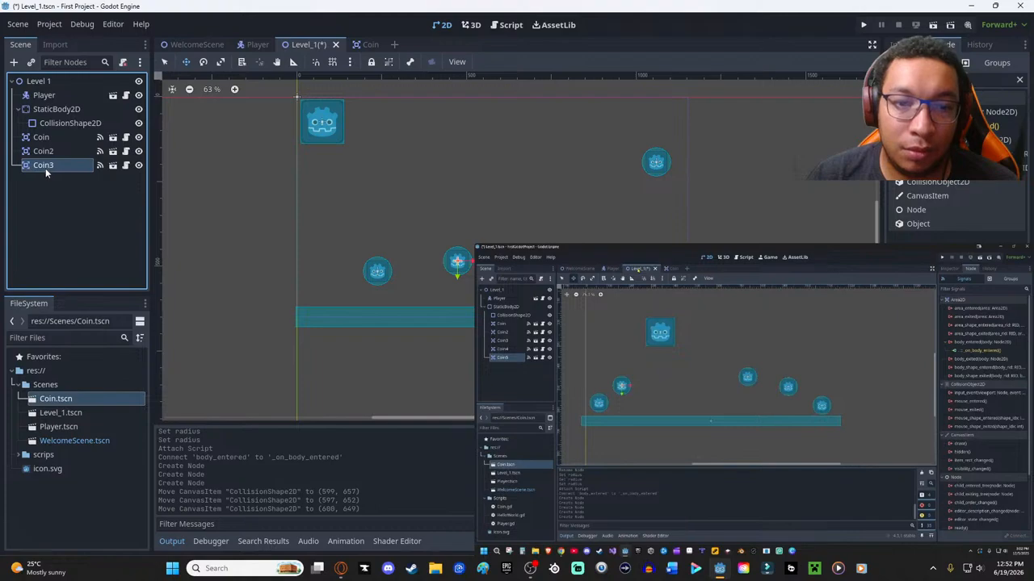
{"action": "left_click", "coordinate": [46, 138]}
{"action": "left_click_drag", "start_coordinate": [655, 162], "coordinate": [548, 230]}
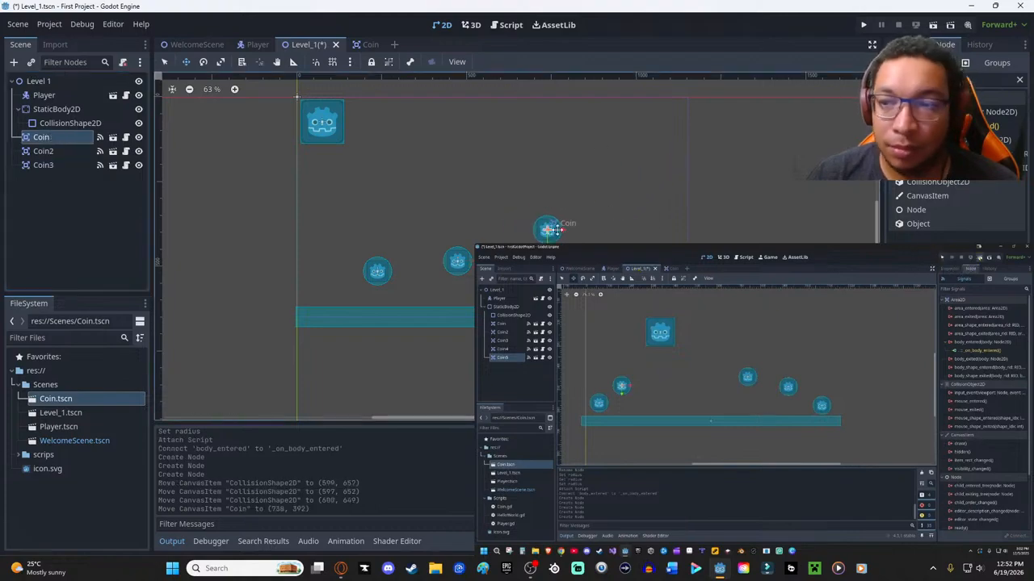
- Run the current Level_1 scene, steer the player right and left to test collecting the coins, and close the game
{"action": "left_click", "coordinate": [935, 25]}
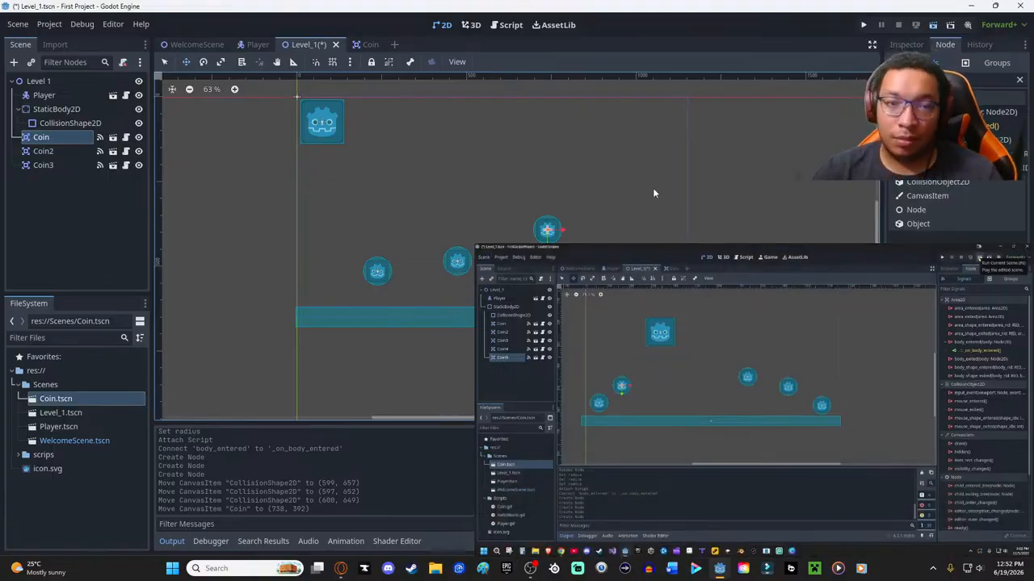
{"action": "left_click_drag", "start_coordinate": [476, 247], "coordinate": [709, 375]}
{"action": "left_click_drag", "start_coordinate": [817, 382], "coordinate": [831, 216]}
{"action": "left_click", "coordinate": [570, 324]}
{"action": "key", "text": "Right"}
{"action": "key", "text": "Right"}
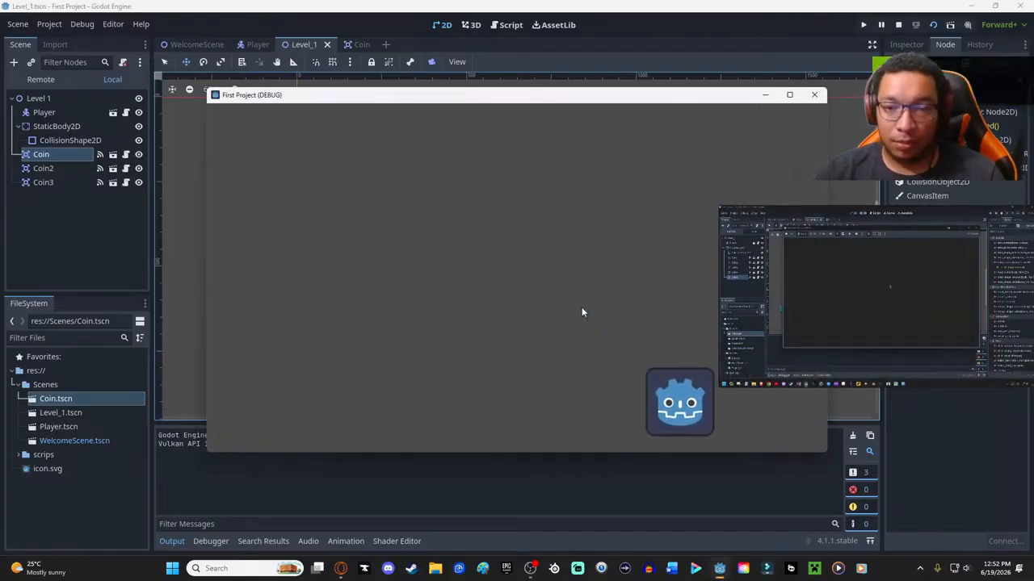
{"action": "key", "text": "Left"}
{"action": "key", "text": "Right"}
{"action": "key", "text": "Left"}
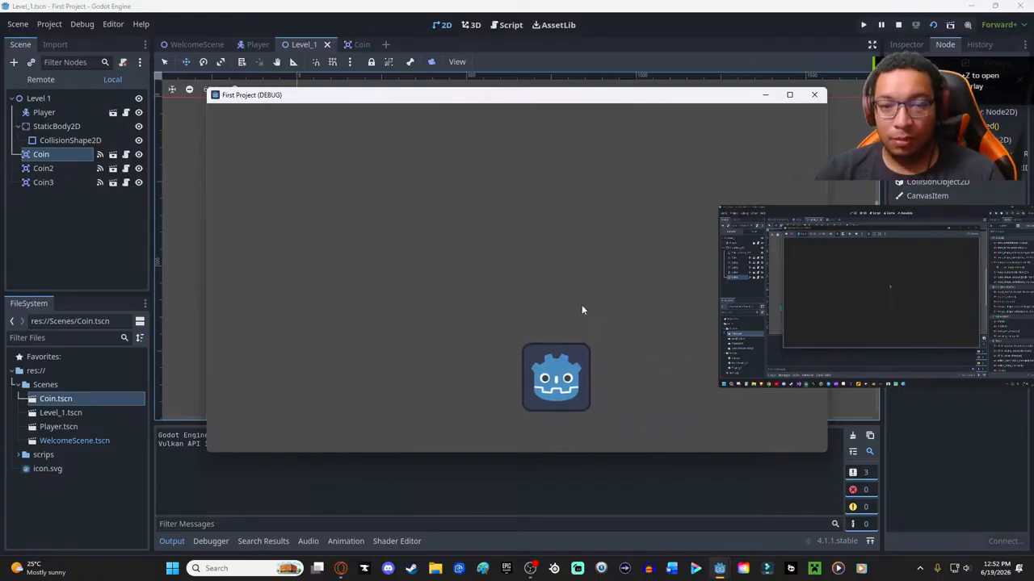
{"action": "key", "text": "Left"}
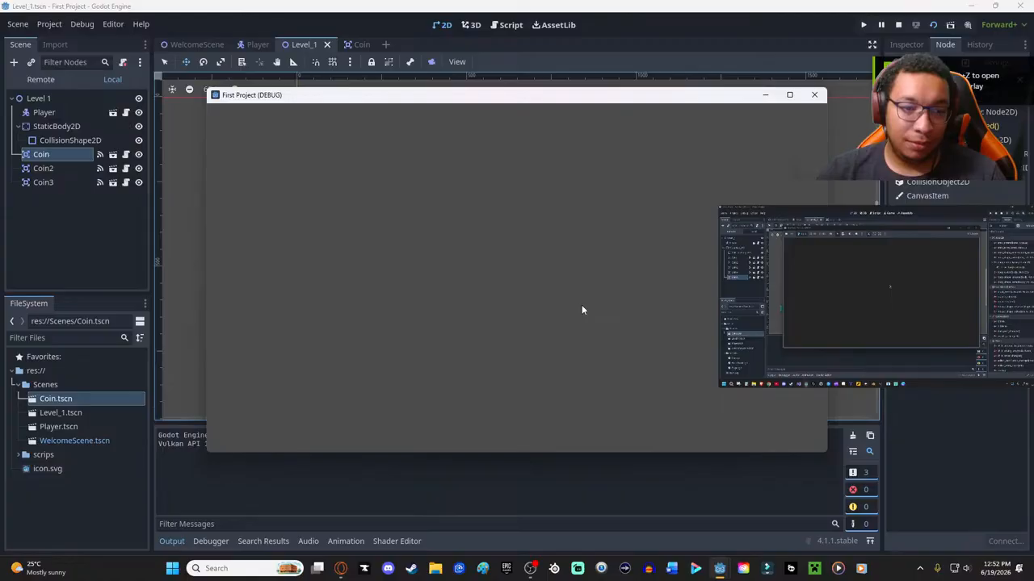
{"action": "left_click", "coordinate": [814, 95]}
{"action": "left_click", "coordinate": [748, 375]}
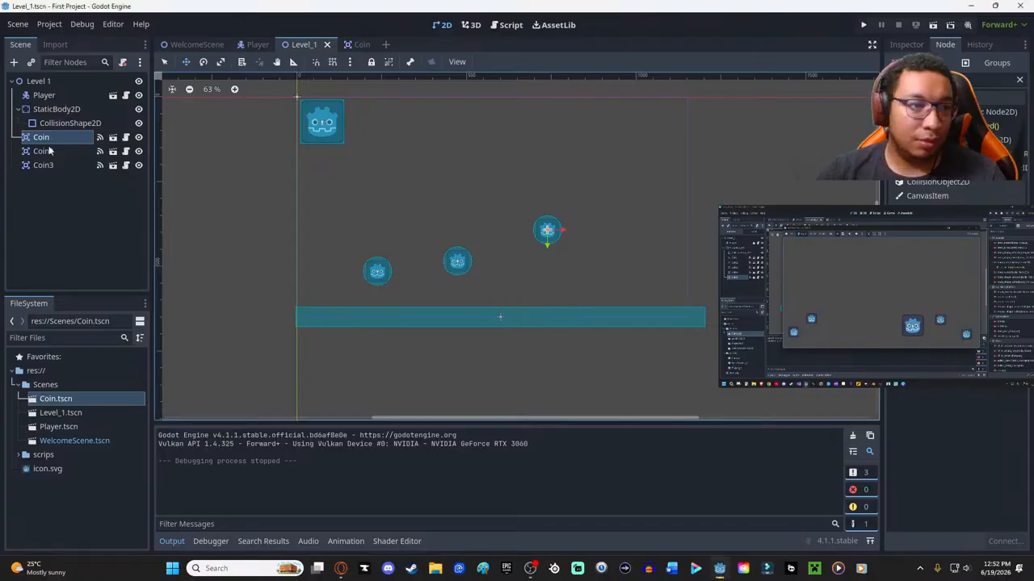
- Widen the floor's CollisionShape2D by extending its left end further beyond the vertical origin line
{"action": "left_click", "coordinate": [67, 126]}
{"action": "left_click_drag", "start_coordinate": [296, 317], "coordinate": [282, 317]}
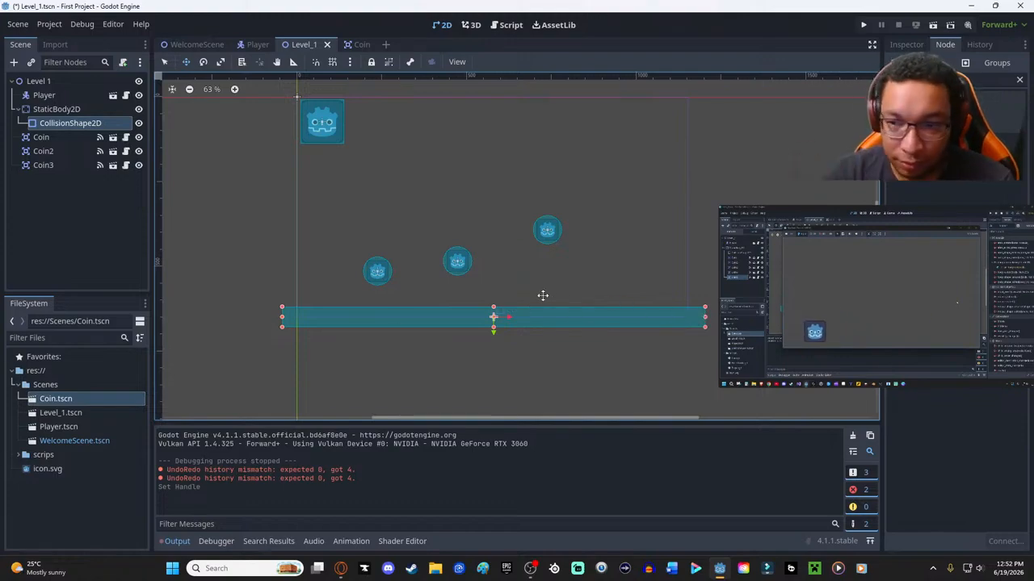
{"action": "mouse_move", "coordinate": [790, 275]}
{"action": "left_click_drag", "start_coordinate": [729, 218], "coordinate": [647, 176]}
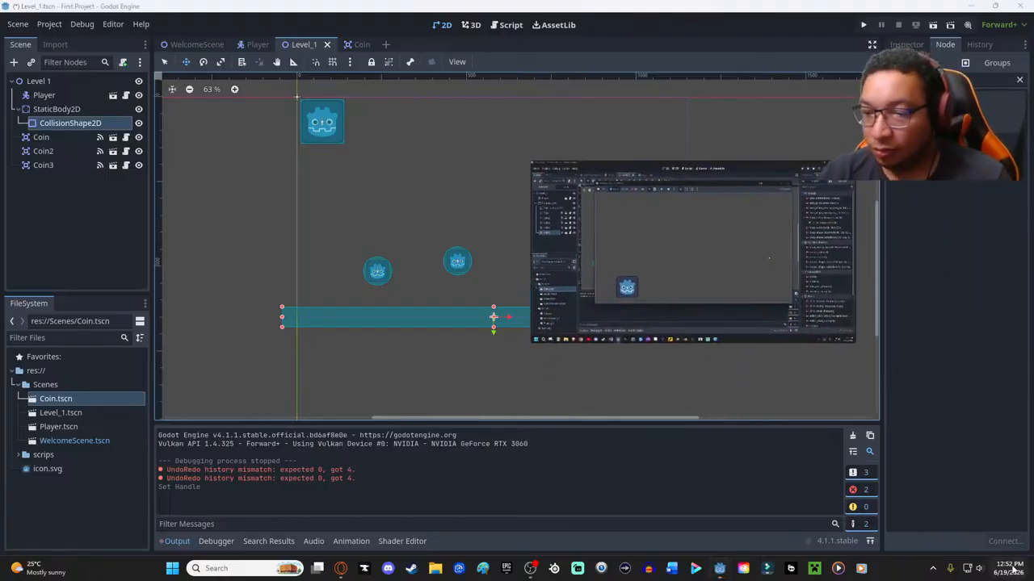
- Return to the YouTube tutorial tab and pause "Node Communication! Using Signals for UI Interaction" near its start
{"action": "mouse_move", "coordinate": [1009, 568]}
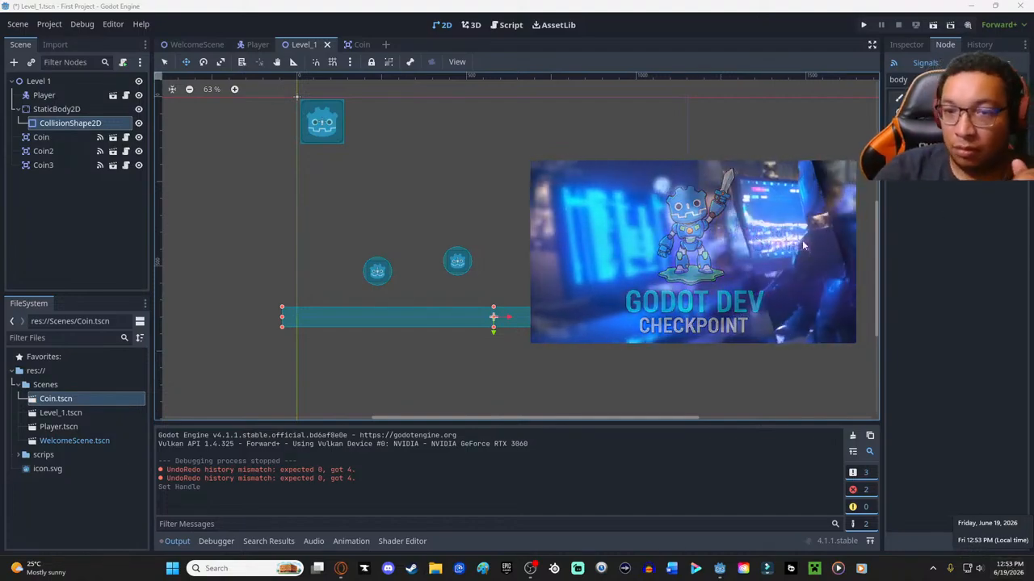
{"action": "mouse_move", "coordinate": [585, 341]}
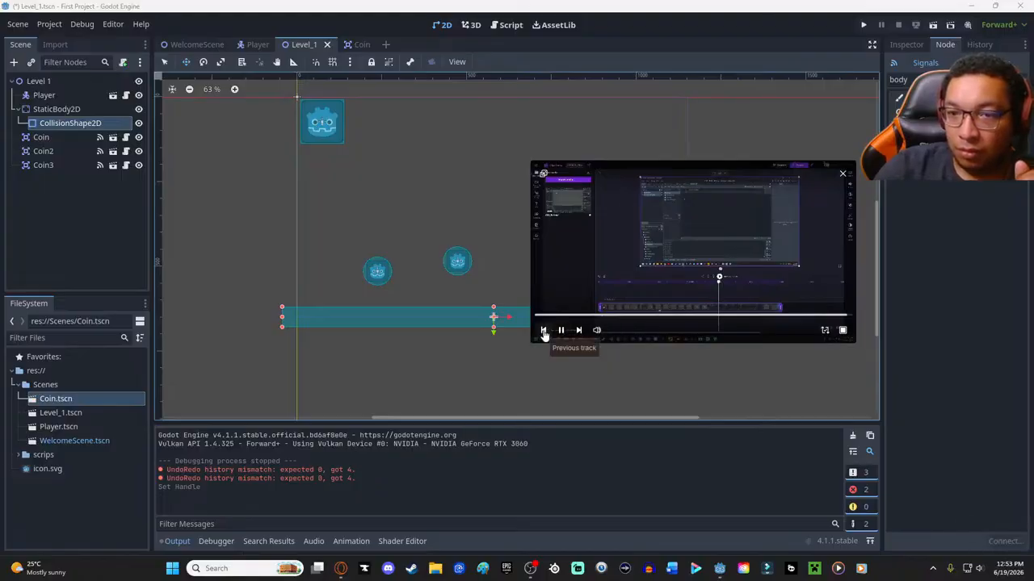
{"action": "left_click", "coordinate": [544, 173]}
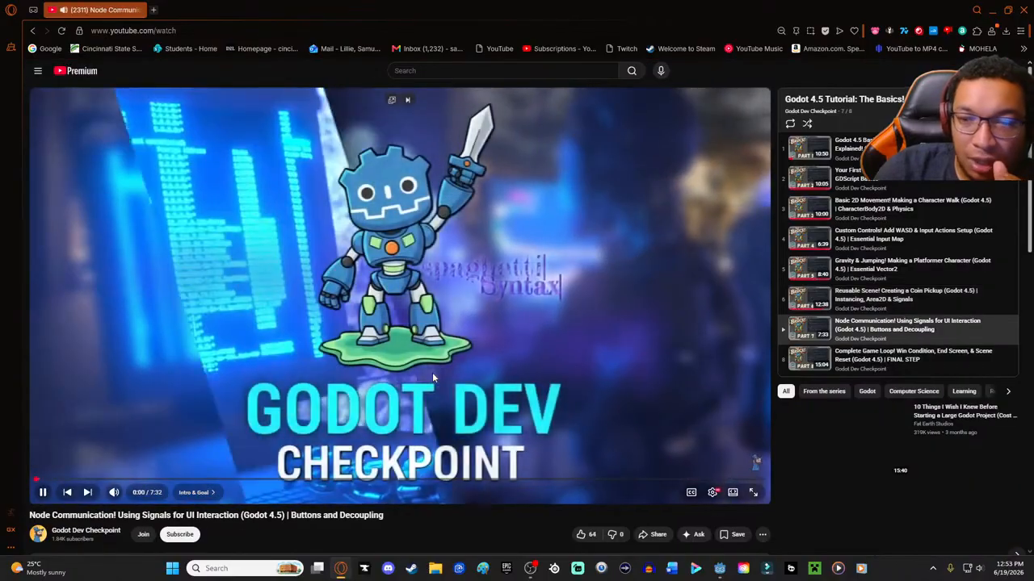
{"action": "left_click", "coordinate": [432, 372]}
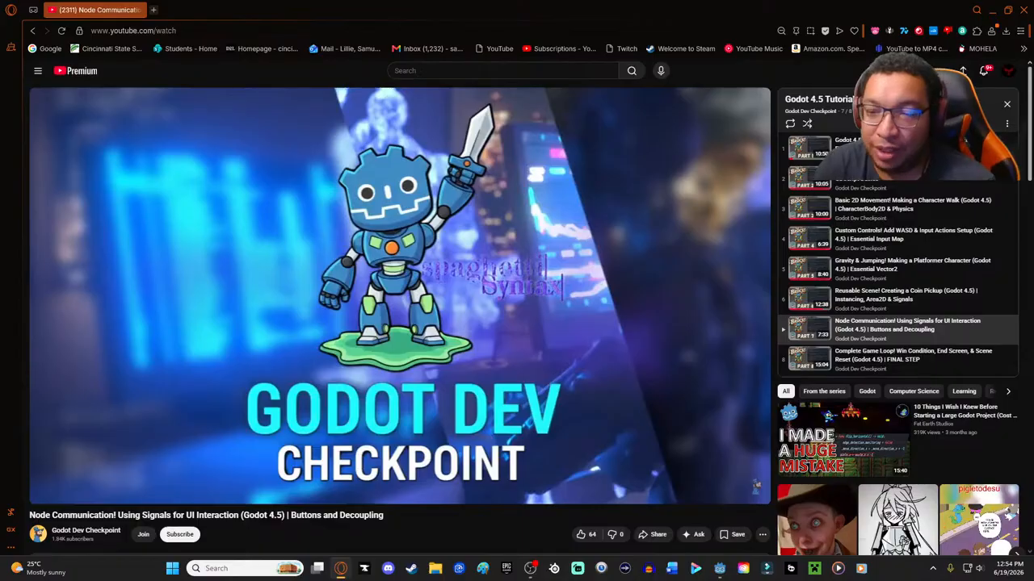
{"action": "scroll", "coordinate": [799, 243], "scroll_direction": "down", "scroll_amount": 7}
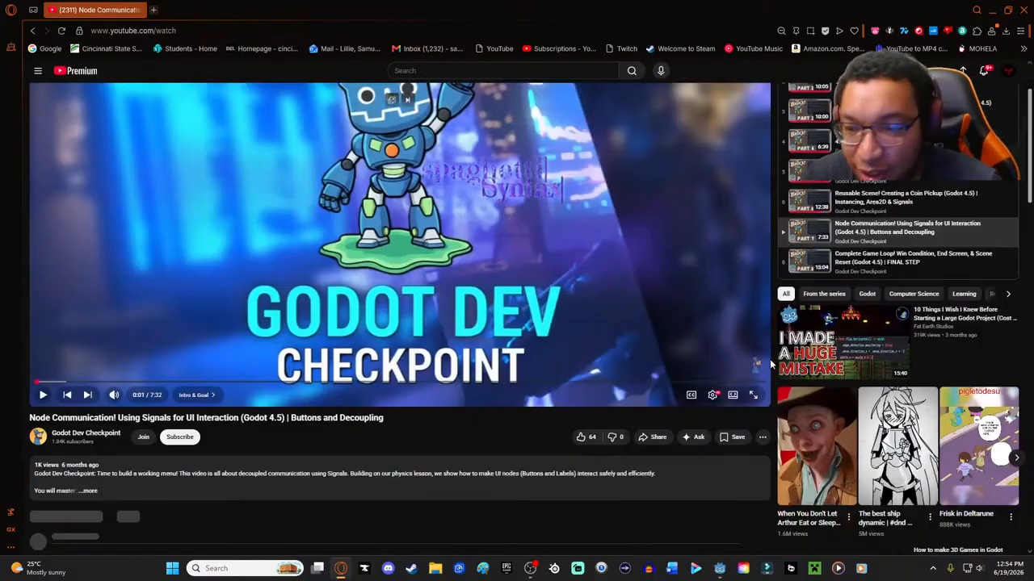
{"action": "left_click", "coordinate": [804, 211]}
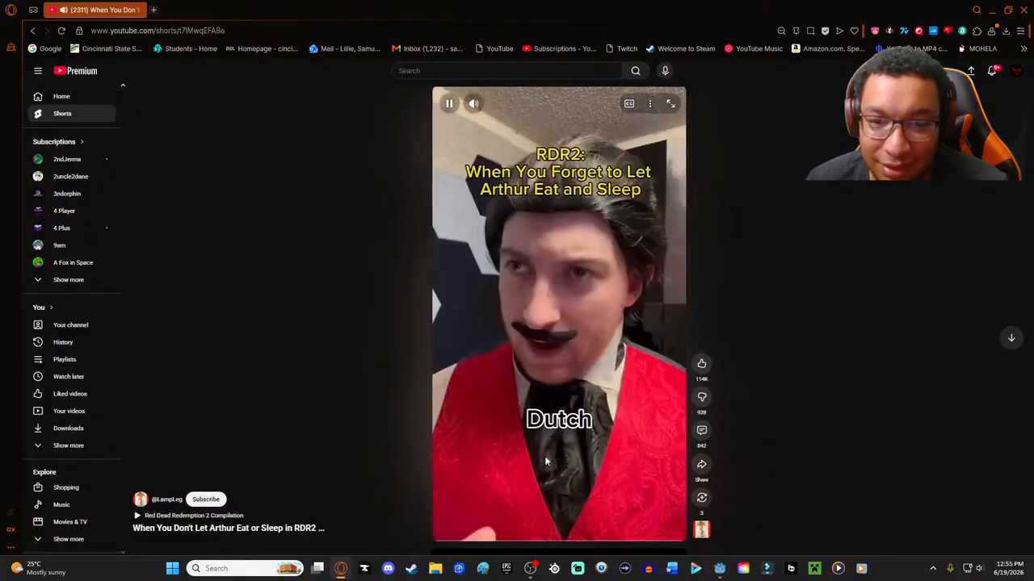
{"action": "left_click", "coordinate": [560, 429]}
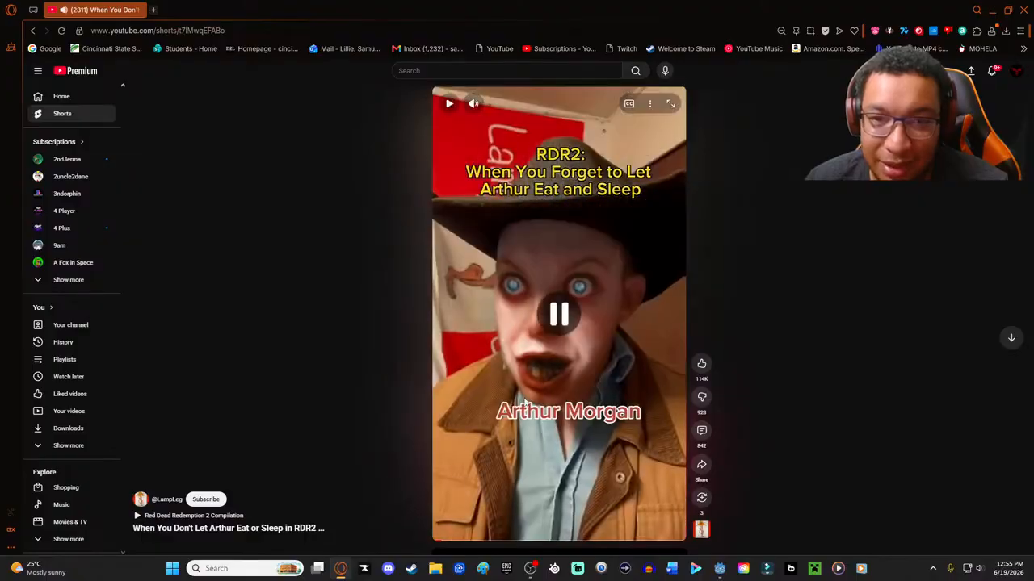
{"action": "left_click", "coordinate": [32, 30]}
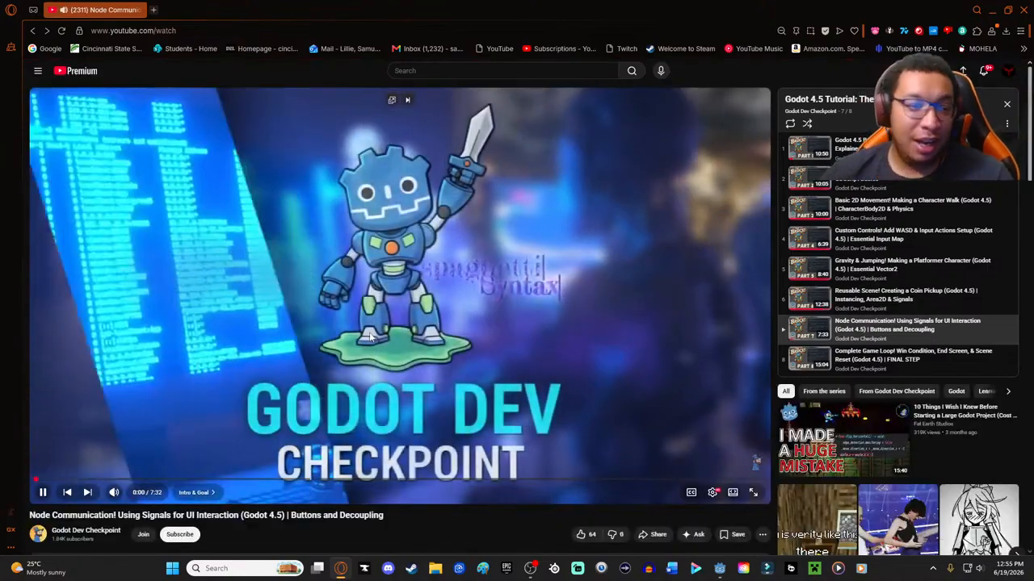
{"action": "left_click", "coordinate": [370, 334]}
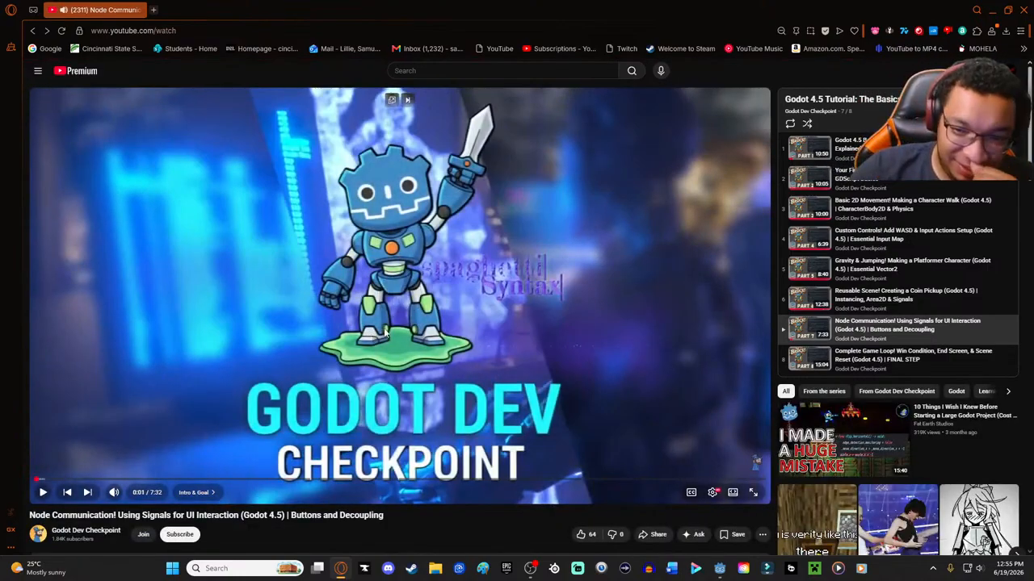
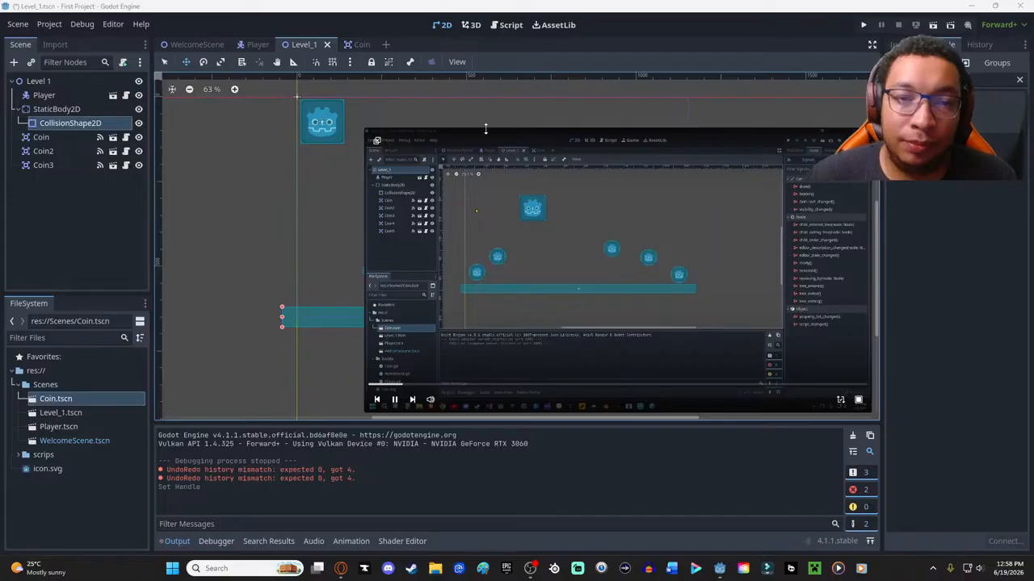
- Create a new scene with a User Interface (Control) root node
{"action": "left_click", "coordinate": [19, 25]}
{"action": "left_click", "coordinate": [19, 25]}
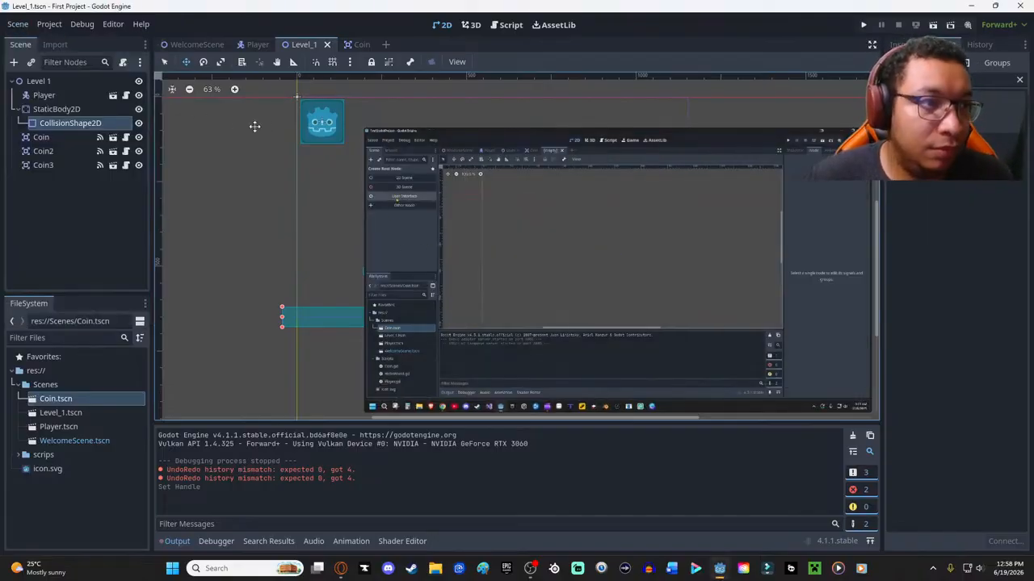
{"action": "left_click", "coordinate": [12, 27]}
{"action": "left_click", "coordinate": [13, 27]}
{"action": "left_click", "coordinate": [12, 29]}
{"action": "left_click", "coordinate": [18, 24]}
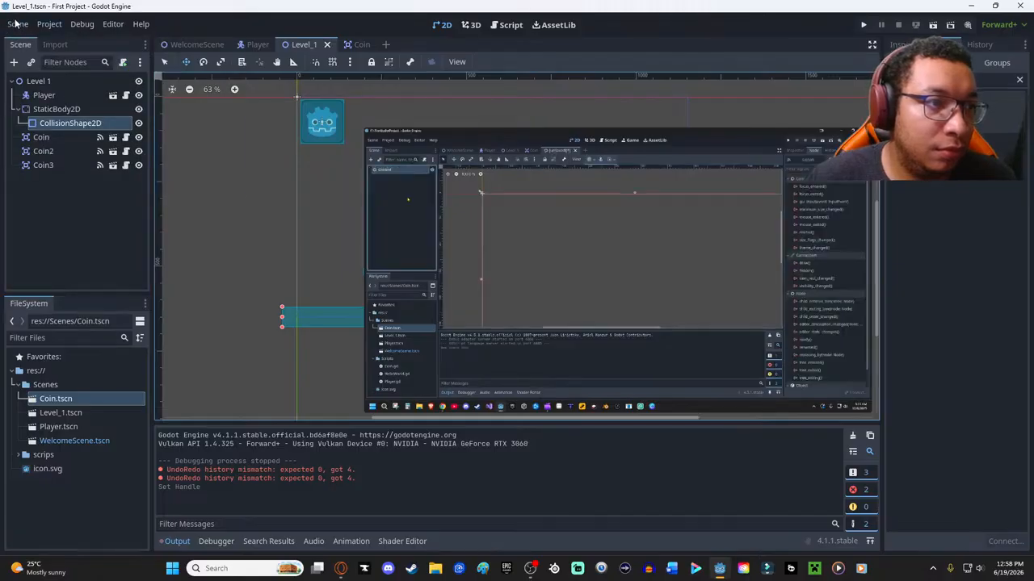
{"action": "left_click", "coordinate": [15, 25]}
{"action": "left_click", "coordinate": [23, 38]}
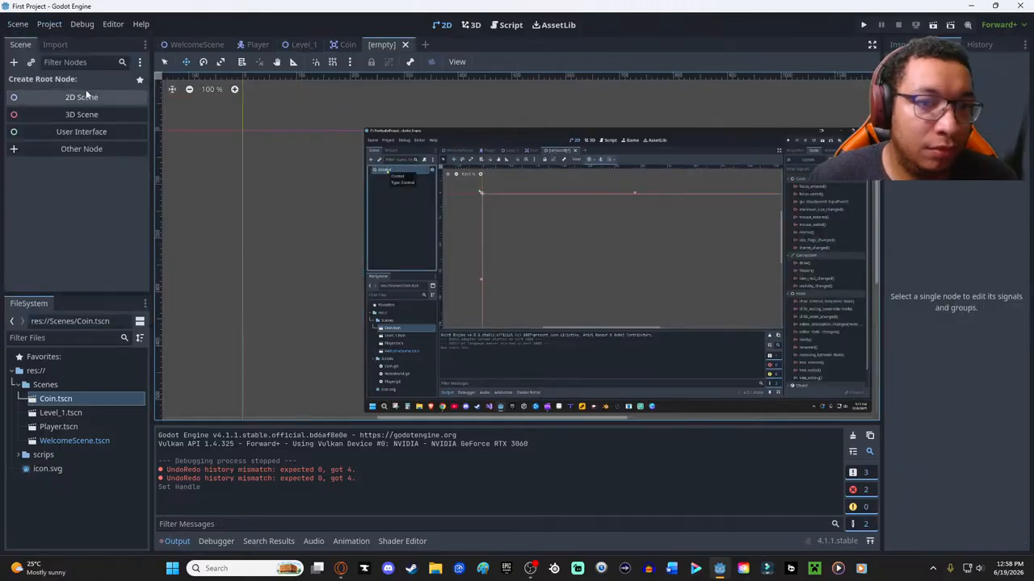
{"action": "left_click", "coordinate": [98, 134]}
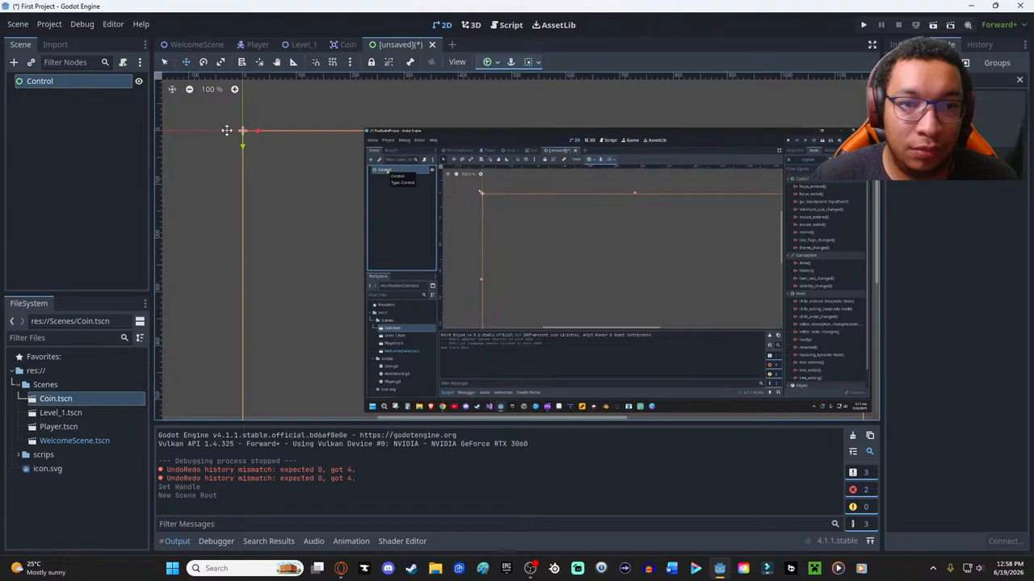
- Move the floating tutorial video aside and rename the Control root node to "Main UI"
{"action": "mouse_move", "coordinate": [521, 142]}
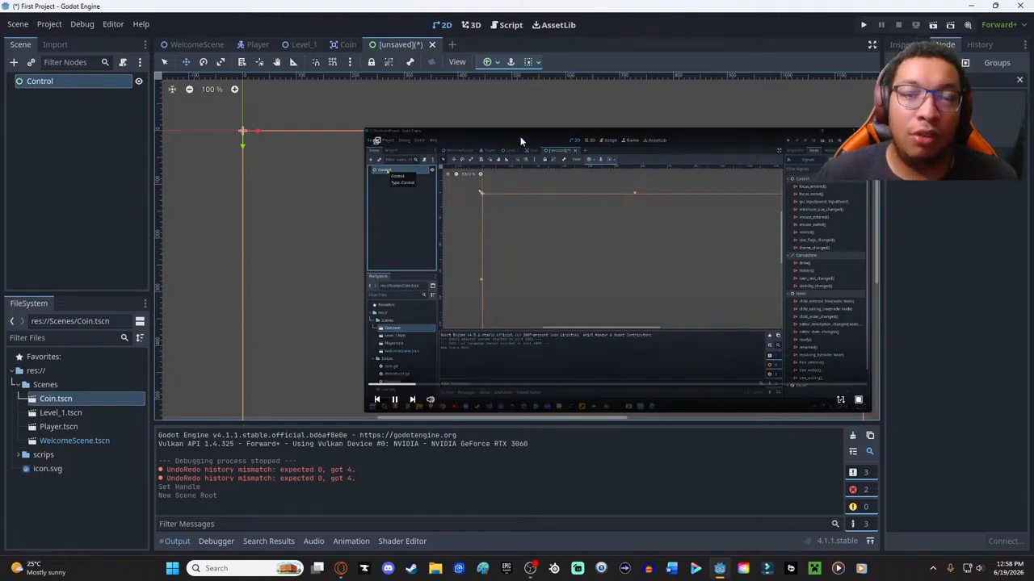
{"action": "left_click_drag", "start_coordinate": [521, 141], "coordinate": [485, 110]}
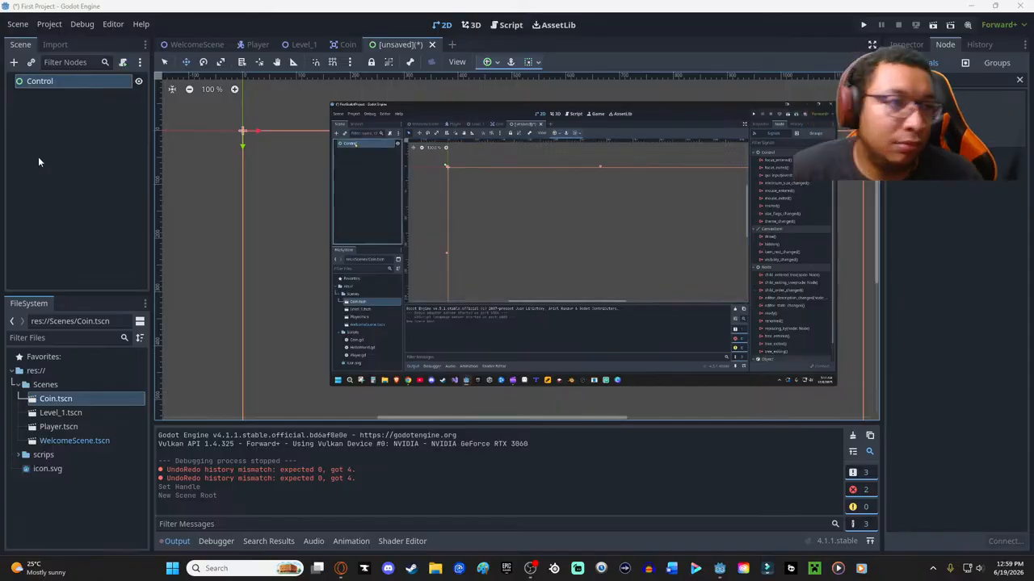
{"action": "left_click", "coordinate": [43, 84]}
{"action": "double_click", "coordinate": [43, 82]}
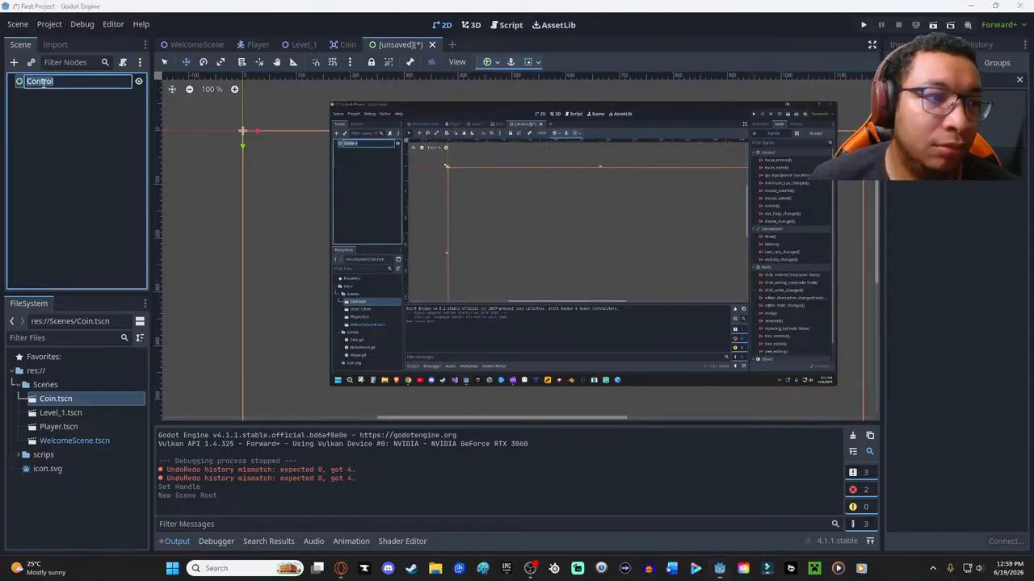
{"action": "type", "text": "Mast"}
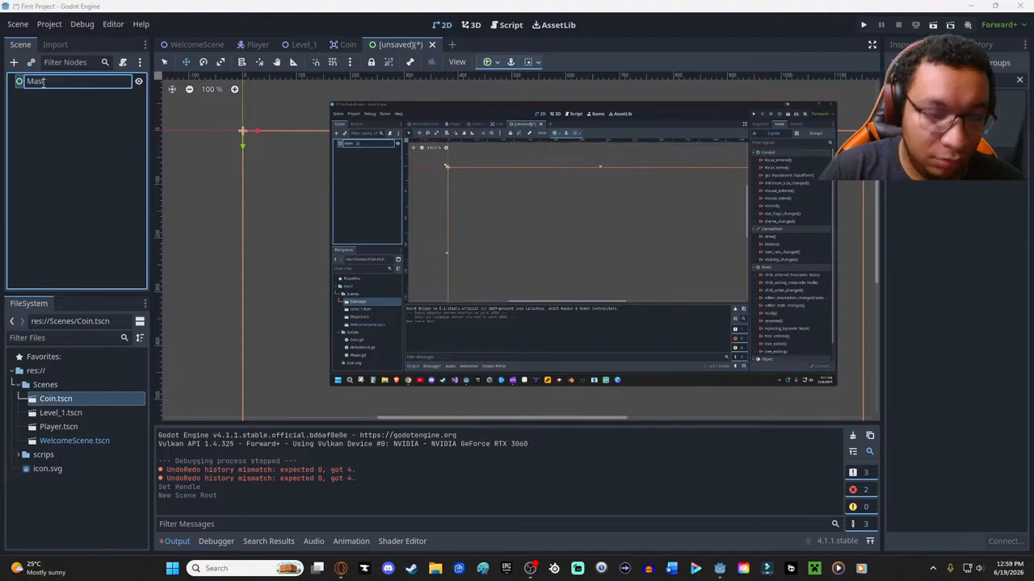
{"action": "key", "text": "BackSpace"}
{"action": "key", "text": "BackSpace"}
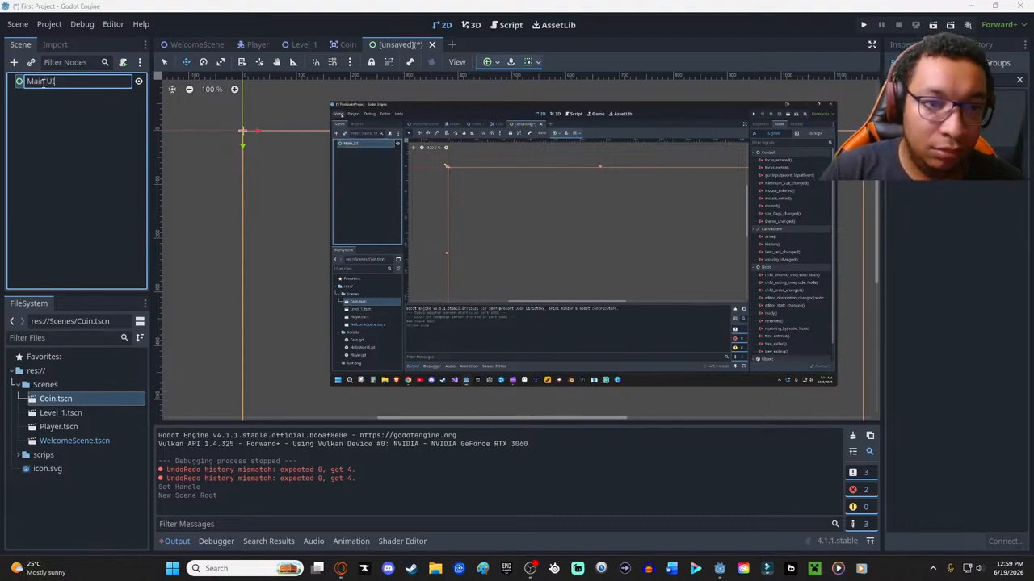
{"action": "type", "text": "in UI"}
{"action": "key", "text": "Return"}
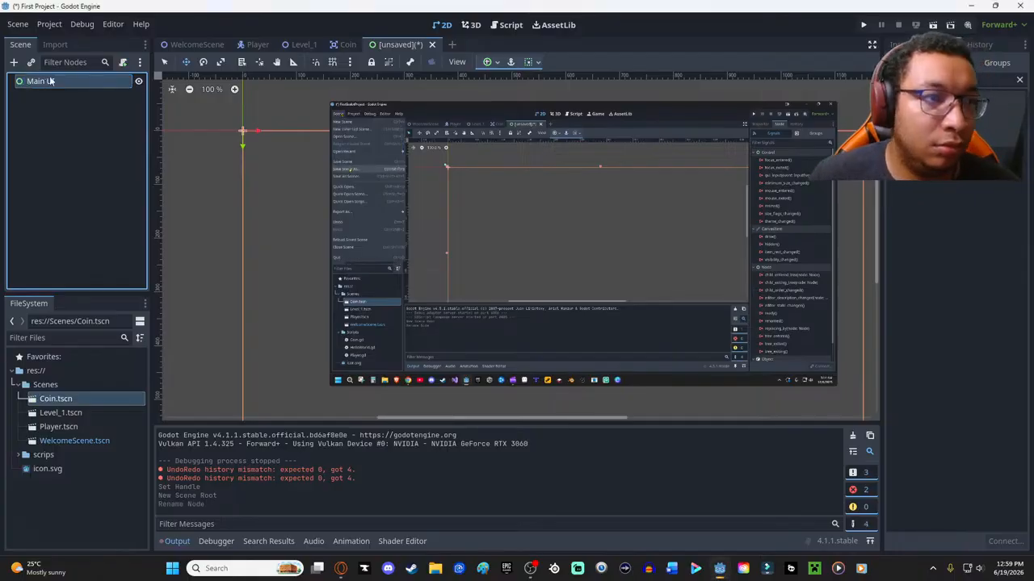
- Save the new scene in res://Scenes as "Main UI.tscn"
{"action": "left_click", "coordinate": [73, 203]}
{"action": "key", "text": "ctrl+s"}
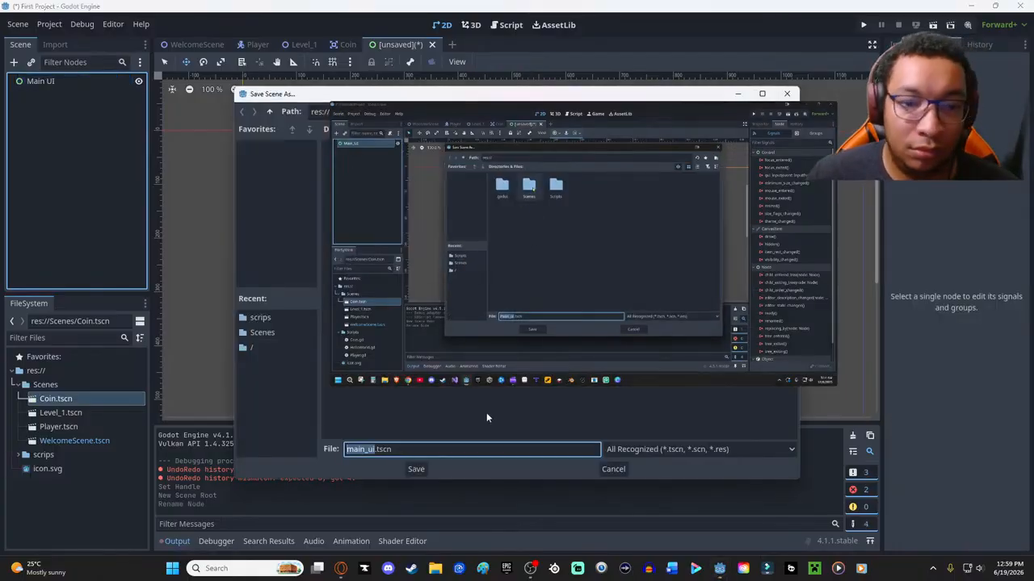
{"action": "left_click_drag", "start_coordinate": [470, 110], "coordinate": [735, 248]}
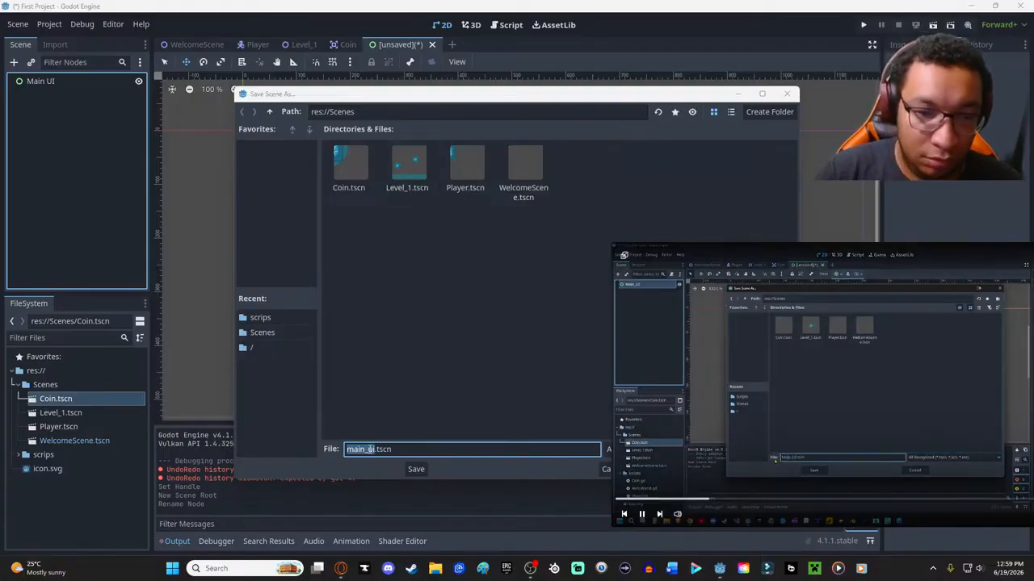
{"action": "left_click", "coordinate": [369, 449]}
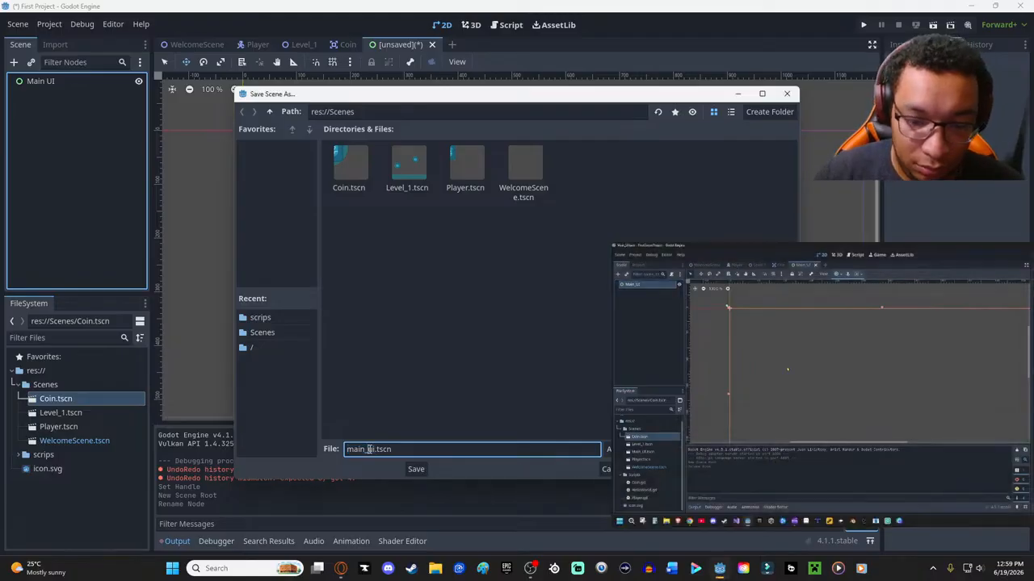
{"action": "double_click", "coordinate": [371, 449]}
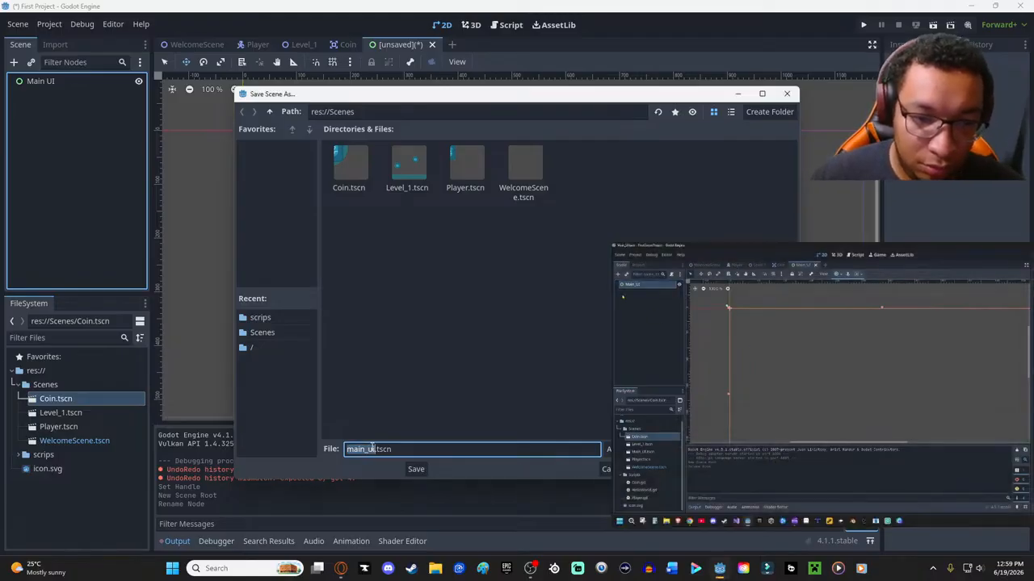
{"action": "type", "text": "Main"}
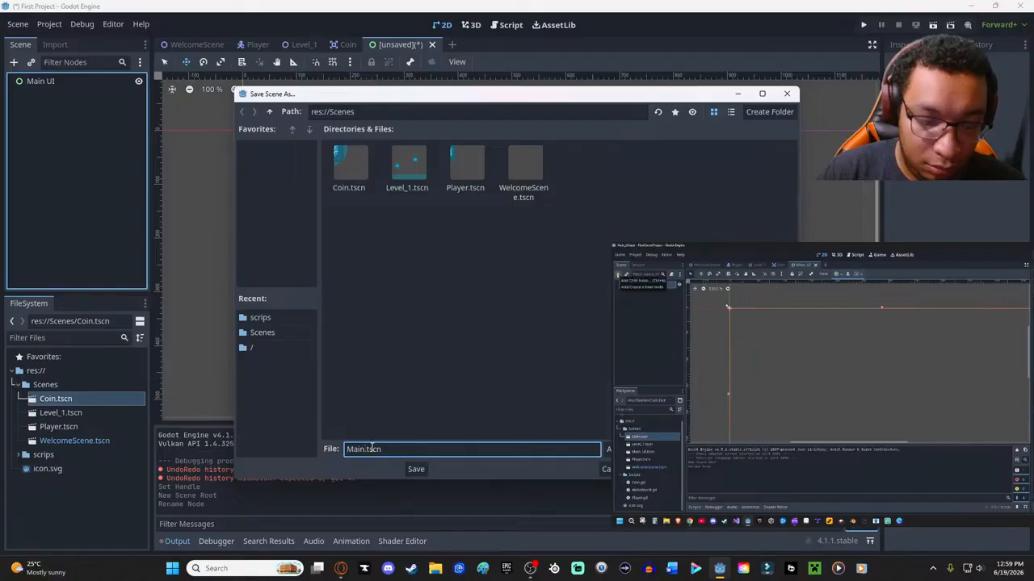
{"action": "type", "text": " UI"}
{"action": "key", "text": "Return"}
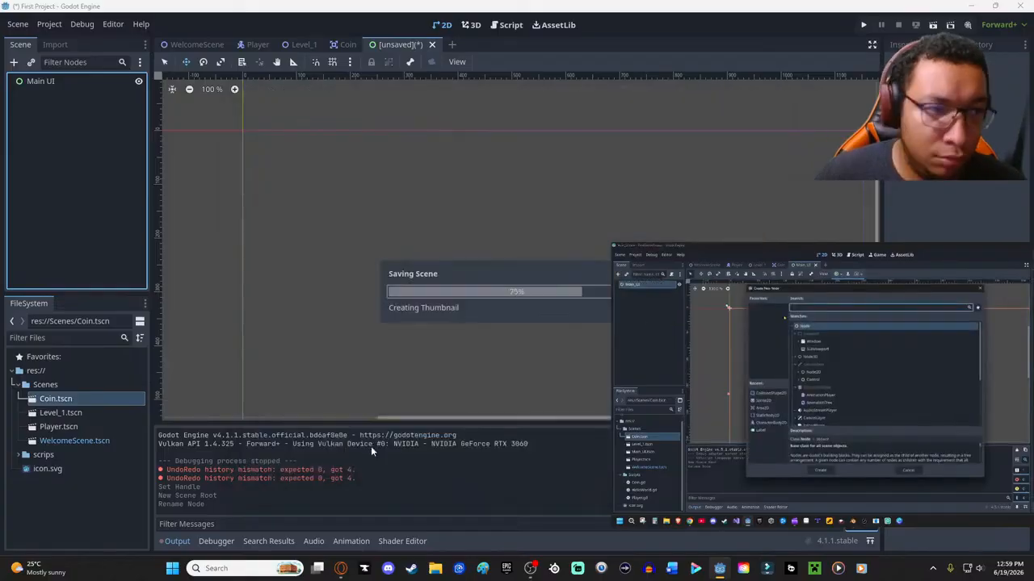
- Add a Button node as a child of the Main UI root node
{"action": "left_click_drag", "start_coordinate": [772, 272], "coordinate": [444, 117]}
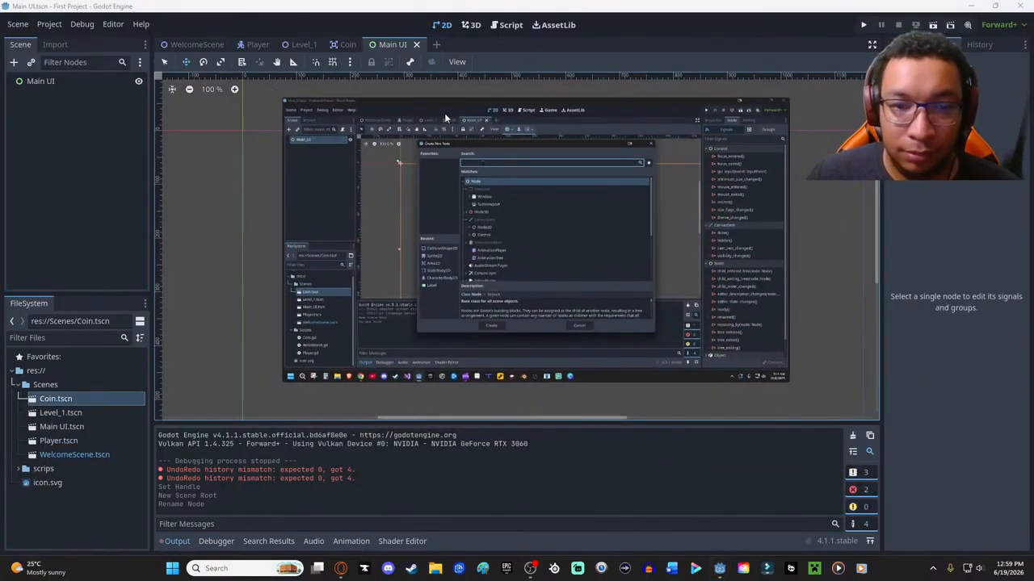
{"action": "left_click", "coordinate": [62, 82]}
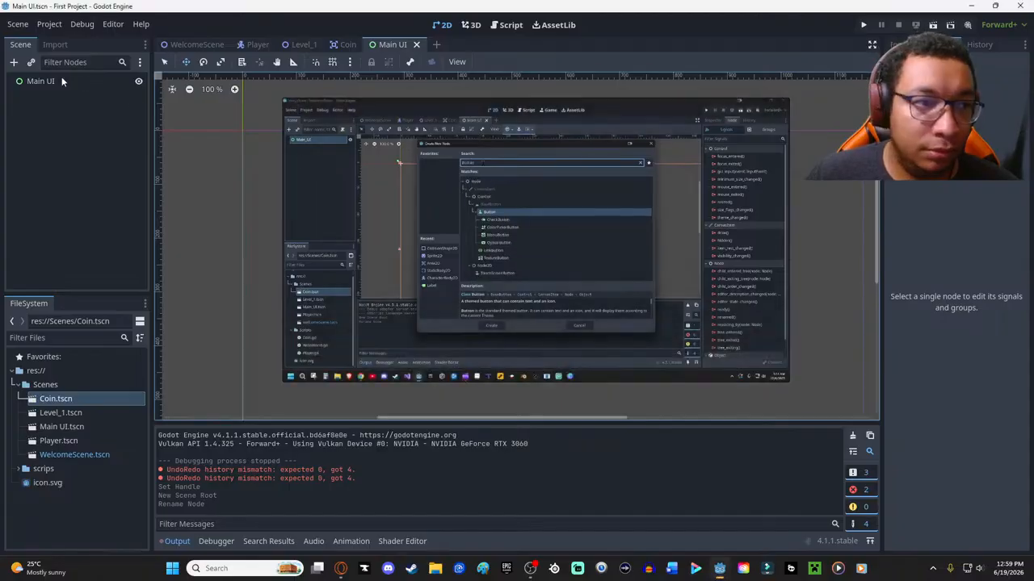
{"action": "right_click", "coordinate": [80, 147]}
{"action": "left_click", "coordinate": [124, 158]}
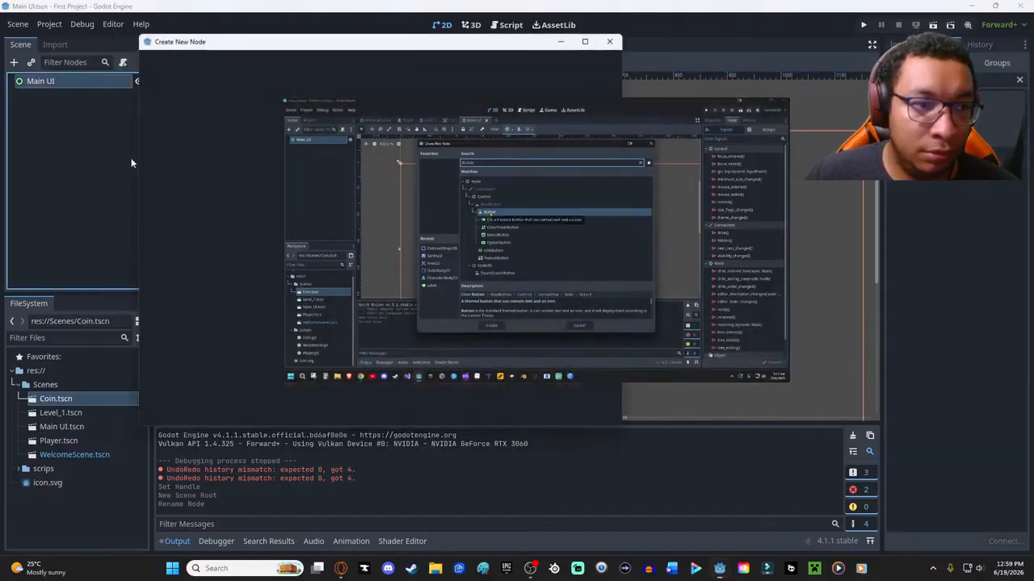
{"action": "type", "text": "butt"}
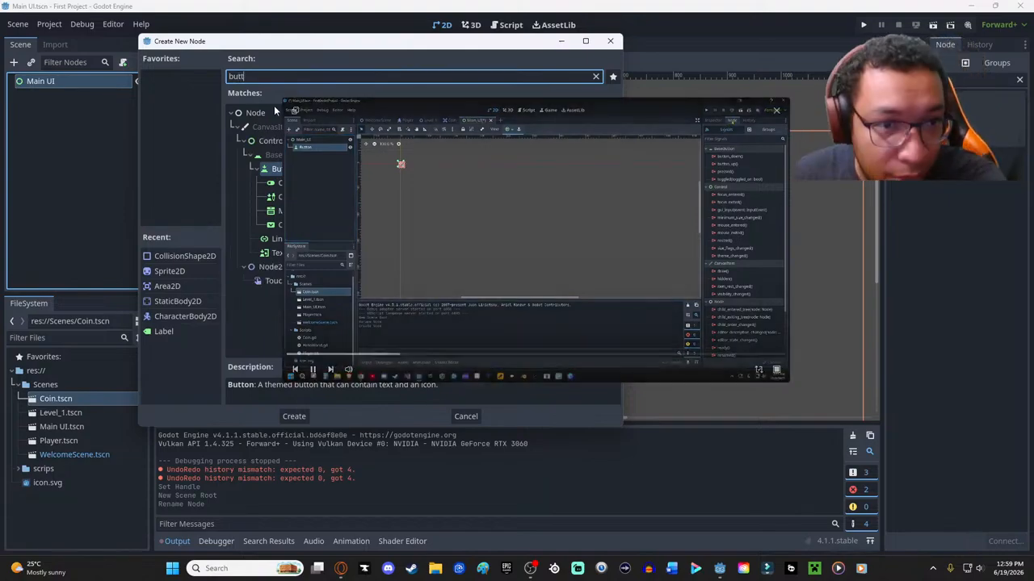
{"action": "left_click_drag", "start_coordinate": [281, 98], "coordinate": [655, 244]}
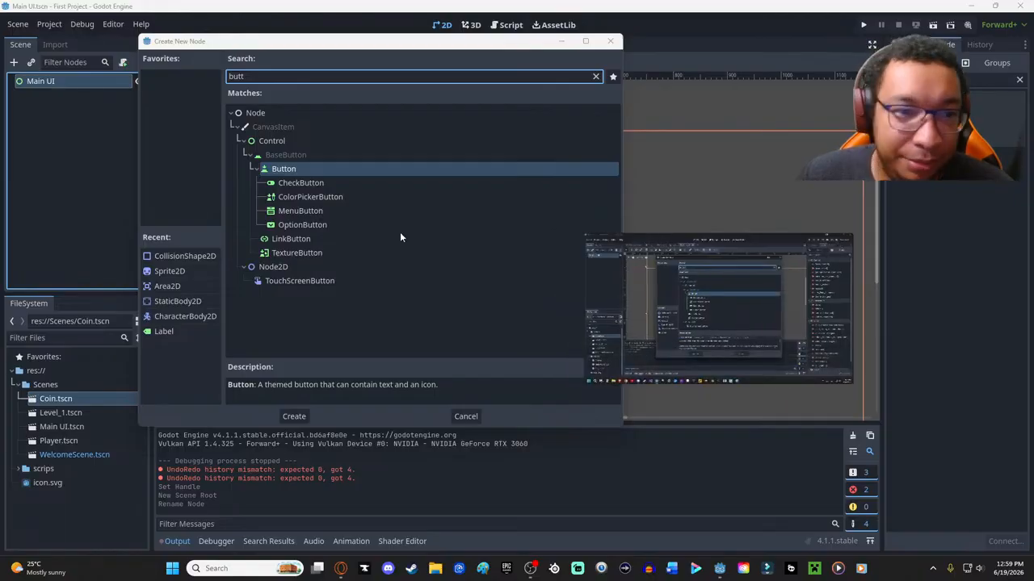
{"action": "left_click", "coordinate": [281, 168]}
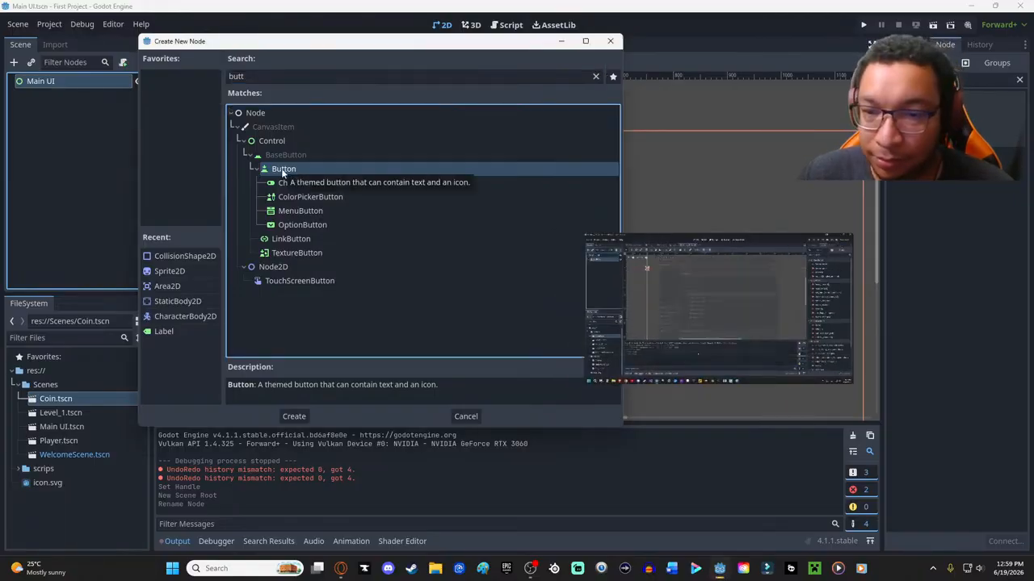
{"action": "left_click", "coordinate": [303, 417]}
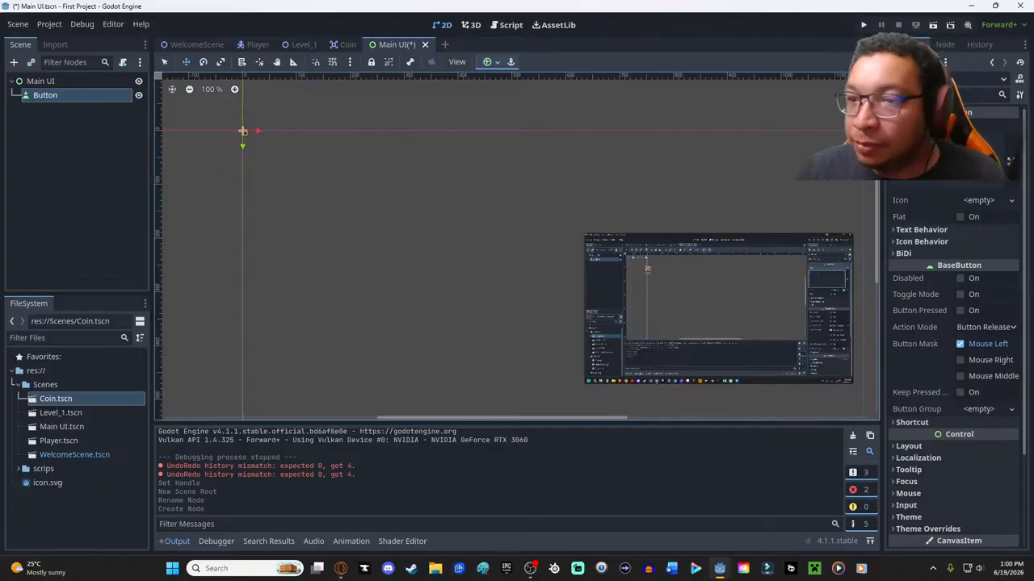
- Set the button's text to "Change Message" and move the button to about (490, 75)
{"action": "type", "text": "Chanmge"}
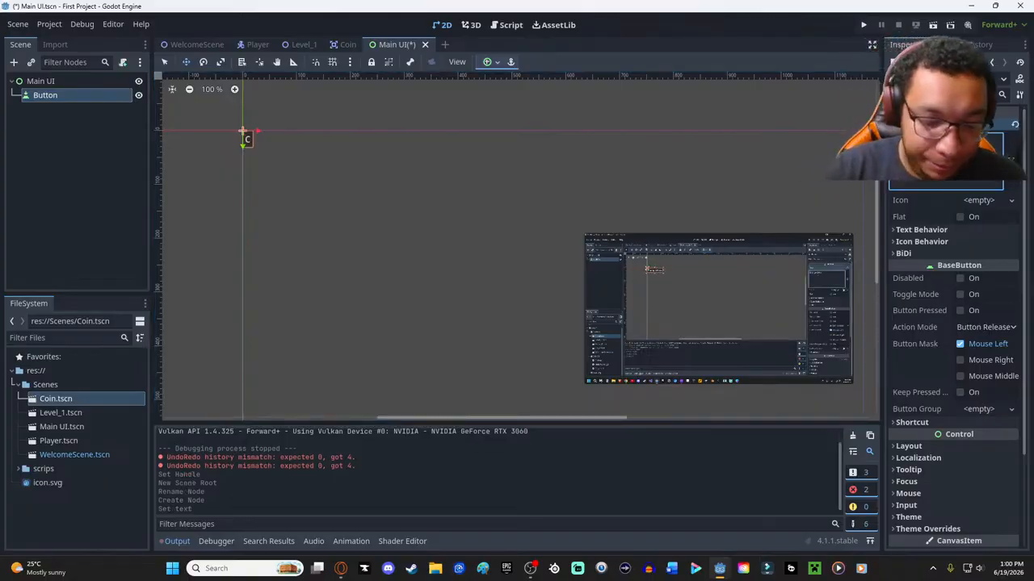
{"action": "key", "text": "BackSpace"}
{"action": "key", "text": "BackSpace"}
{"action": "key", "text": "BackSpace"}
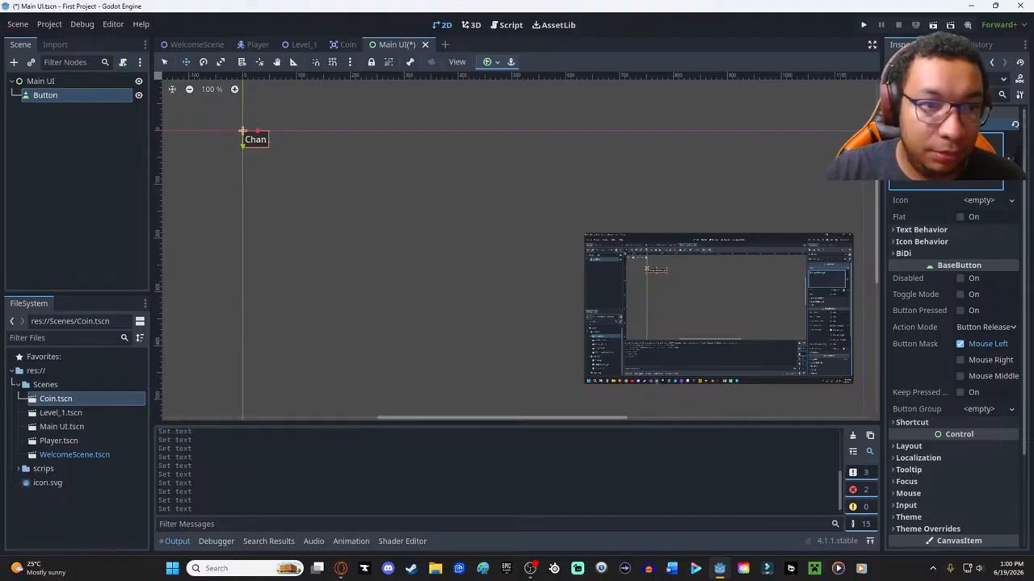
{"action": "type", "text": "ge Message"}
{"action": "left_click_drag", "start_coordinate": [277, 142], "coordinate": [540, 183]}
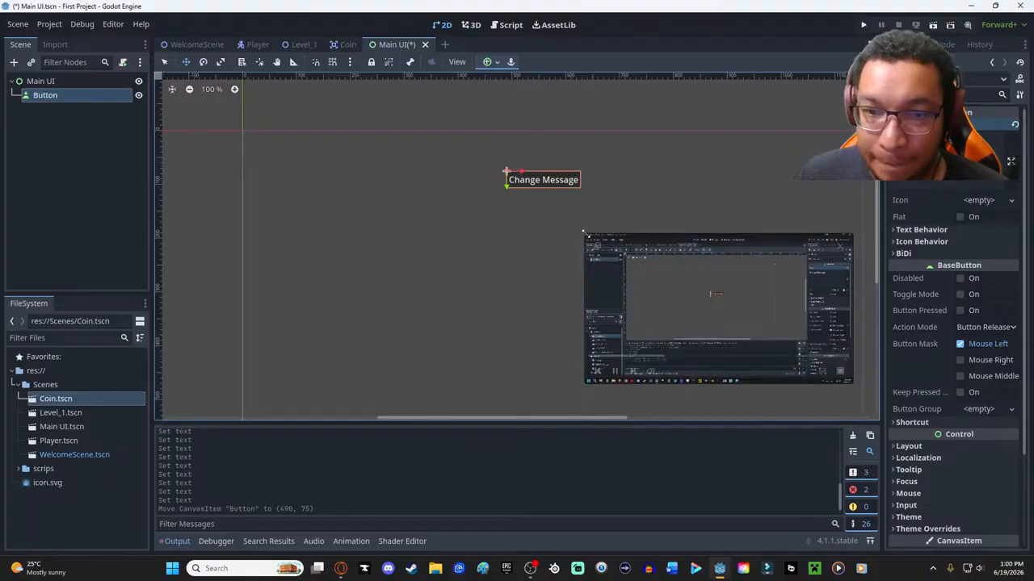
- Enlarge the floating tutorial video and move it out of the way, and add a Label node as a child of Main UI
{"action": "left_click_drag", "start_coordinate": [583, 235], "coordinate": [514, 209]}
{"action": "left_click_drag", "start_coordinate": [653, 236], "coordinate": [752, 291]}
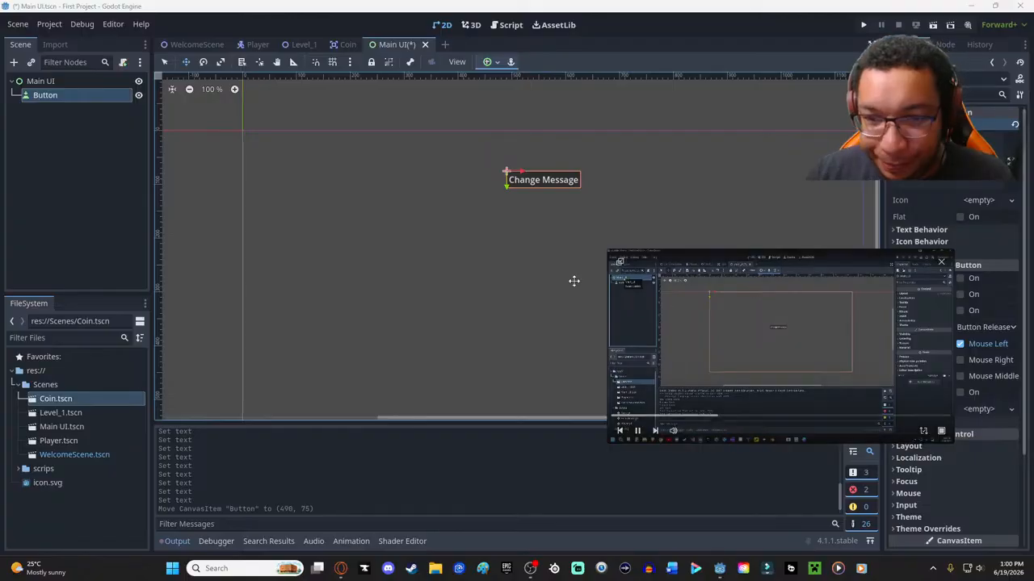
{"action": "left_click", "coordinate": [85, 79]}
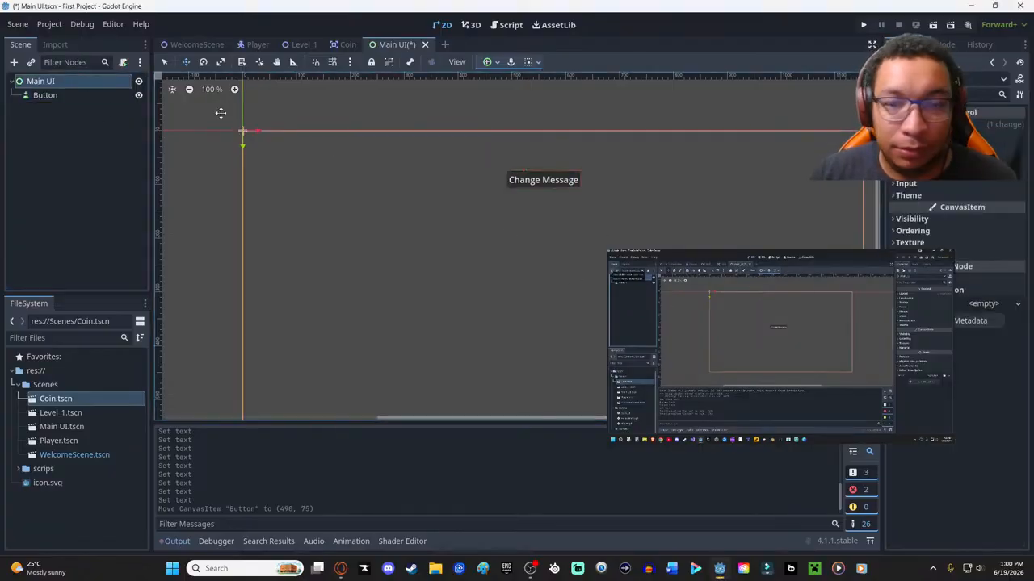
{"action": "right_click", "coordinate": [37, 175]}
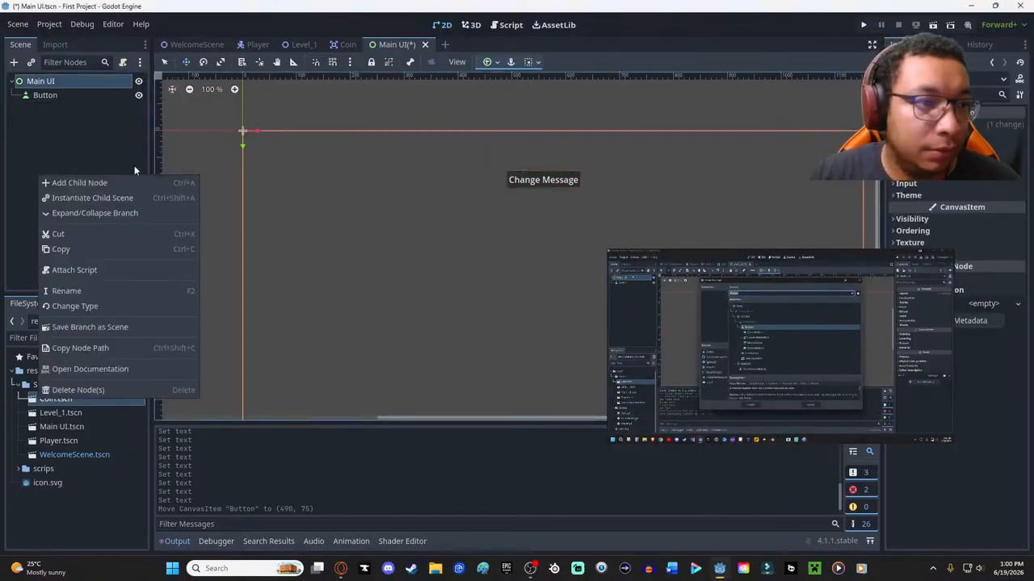
{"action": "left_click", "coordinate": [80, 183]}
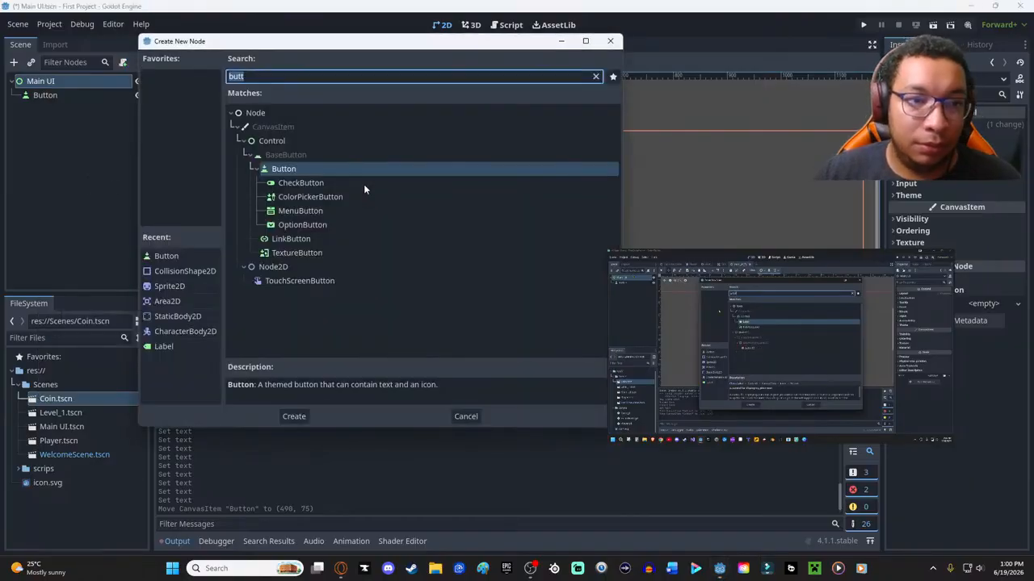
{"action": "type", "text": "lab"}
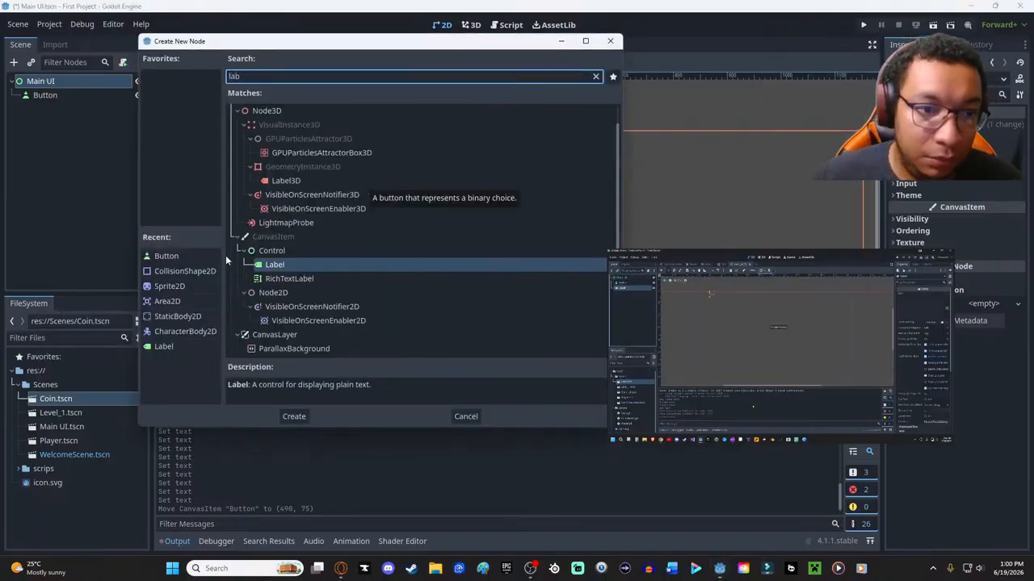
{"action": "left_click", "coordinate": [293, 413]}
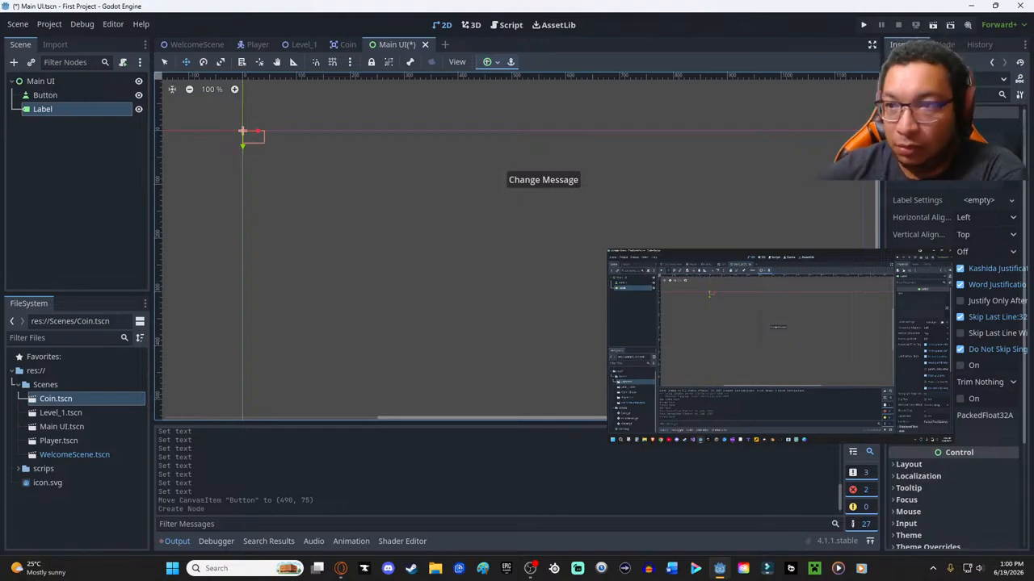
- Set the label's text to "Waiting for input"
{"action": "left_click", "coordinate": [943, 161]}
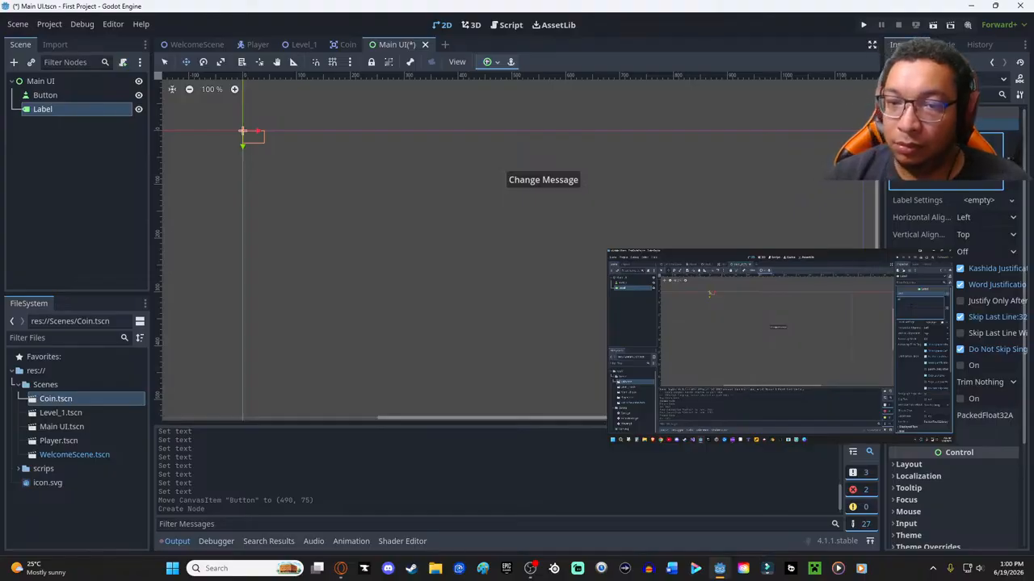
{"action": "type", "text": "Waiting"}
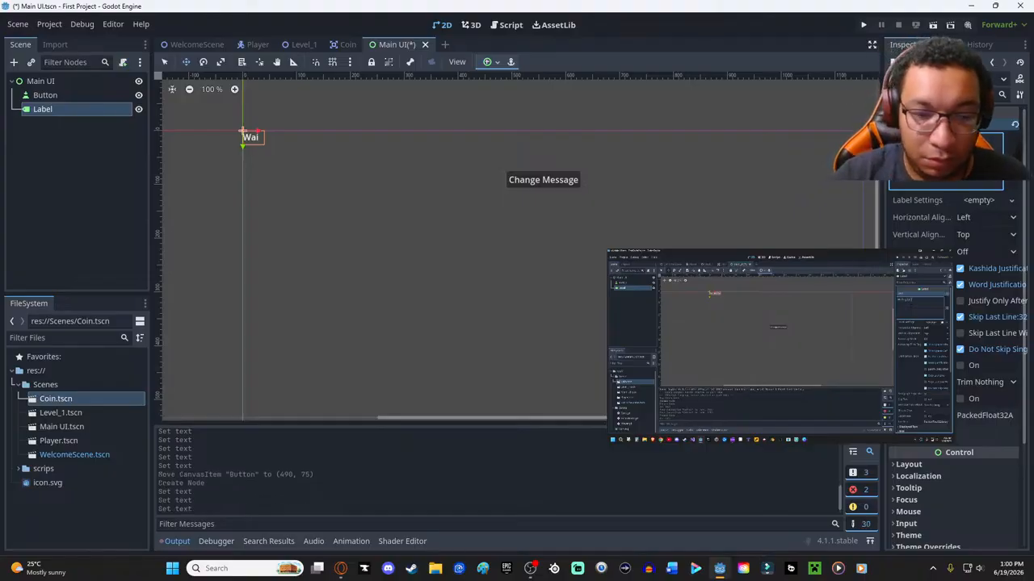
{"action": "type", "text": " for input"}
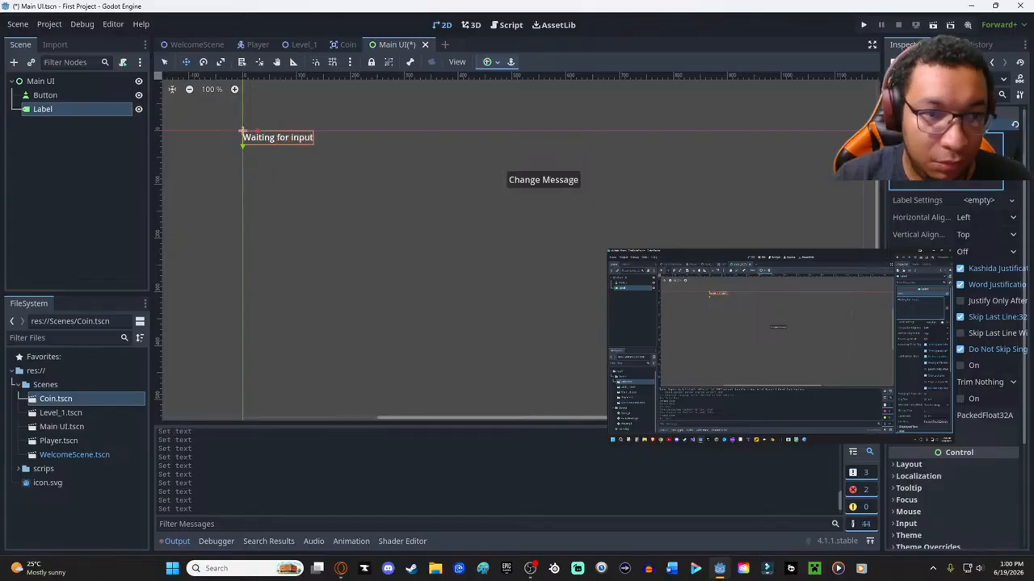
{"action": "type", "text": "..."}
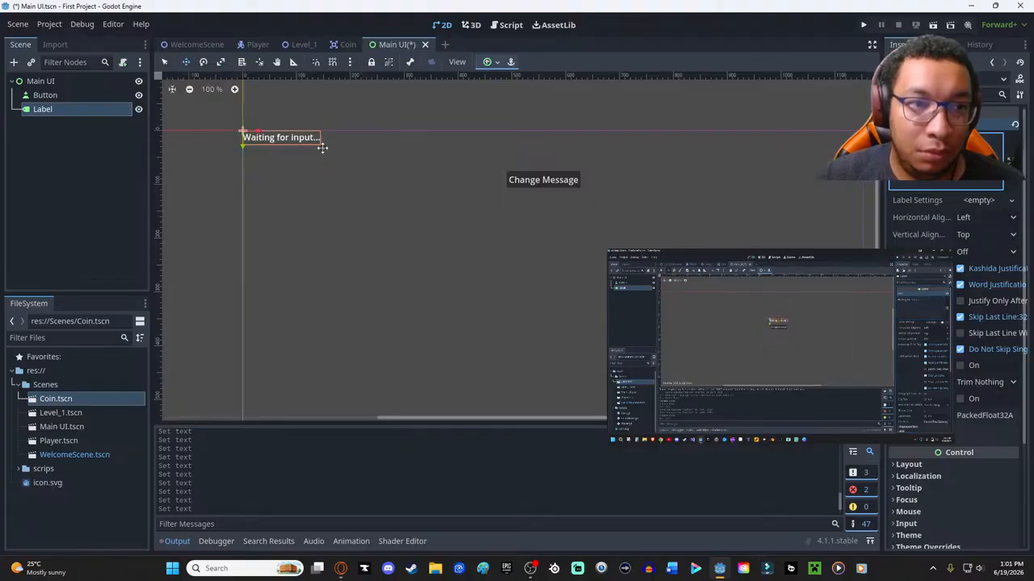
- Complete the label's text as "Waiting for input..." and move the label below the button, to about (500, 246)
{"action": "left_click_drag", "start_coordinate": [291, 139], "coordinate": [547, 302]}
{"action": "mouse_move", "coordinate": [545, 178]}
{"action": "left_mouse_down"}
{"action": "mouse_move", "coordinate": [542, 196]}
{"action": "mouse_move", "coordinate": [550, 179]}
{"action": "left_mouse_up"}
{"action": "left_click_drag", "start_coordinate": [555, 279], "coordinate": [545, 270]}
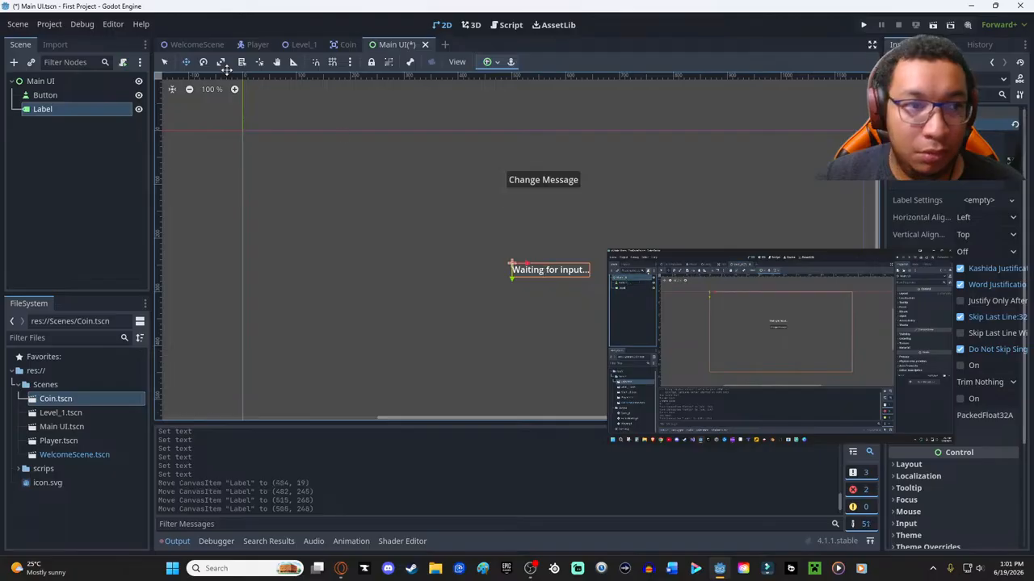
- Rearrange the controls so the label sits at about (469, 177) and the button below it at about (476, 292)
{"action": "left_click", "coordinate": [549, 181]}
{"action": "mouse_move", "coordinate": [557, 182]}
{"action": "left_mouse_down"}
{"action": "mouse_move", "coordinate": [562, 218]}
{"action": "mouse_move", "coordinate": [563, 188]}
{"action": "left_mouse_up"}
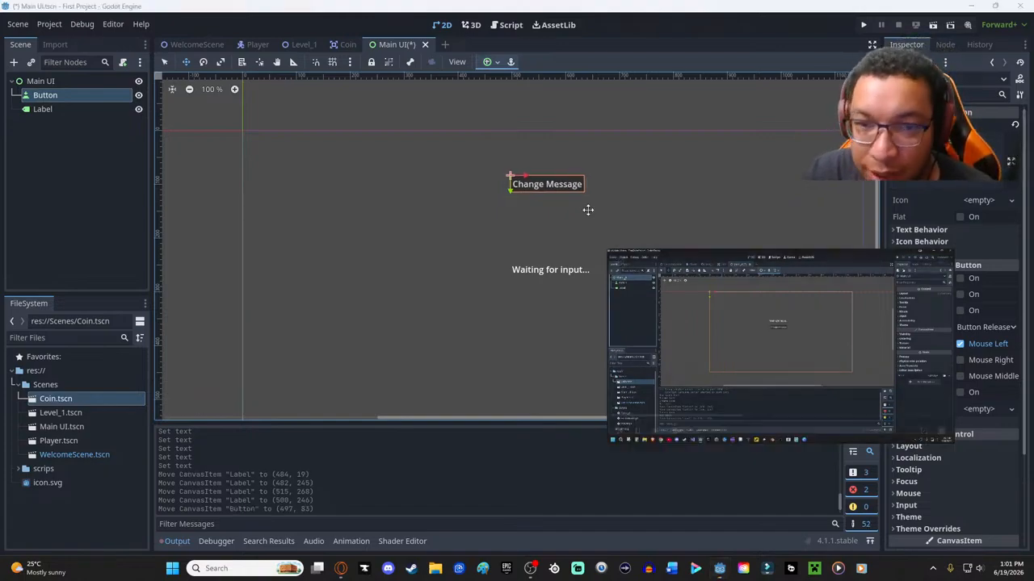
{"action": "left_click", "coordinate": [538, 272]}
{"action": "left_click_drag", "start_coordinate": [538, 273], "coordinate": [540, 321]}
{"action": "left_click_drag", "start_coordinate": [538, 150], "coordinate": [533, 236]}
{"action": "left_click", "coordinate": [747, 420]}
{"action": "left_click_drag", "start_coordinate": [743, 418], "coordinate": [740, 419]}
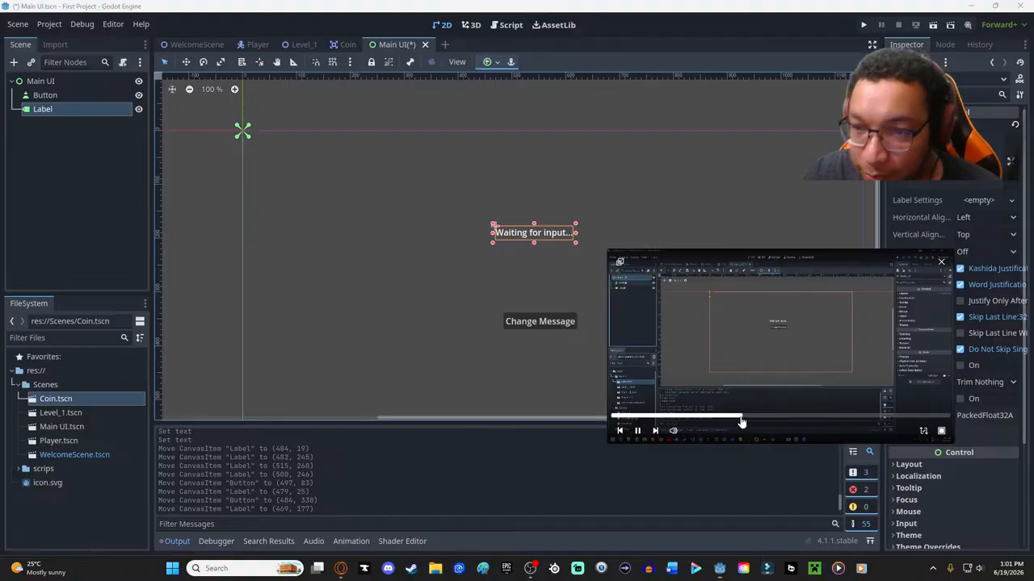
{"action": "left_click", "coordinate": [534, 323]}
{"action": "left_click_drag", "start_coordinate": [543, 330], "coordinate": [539, 301]}
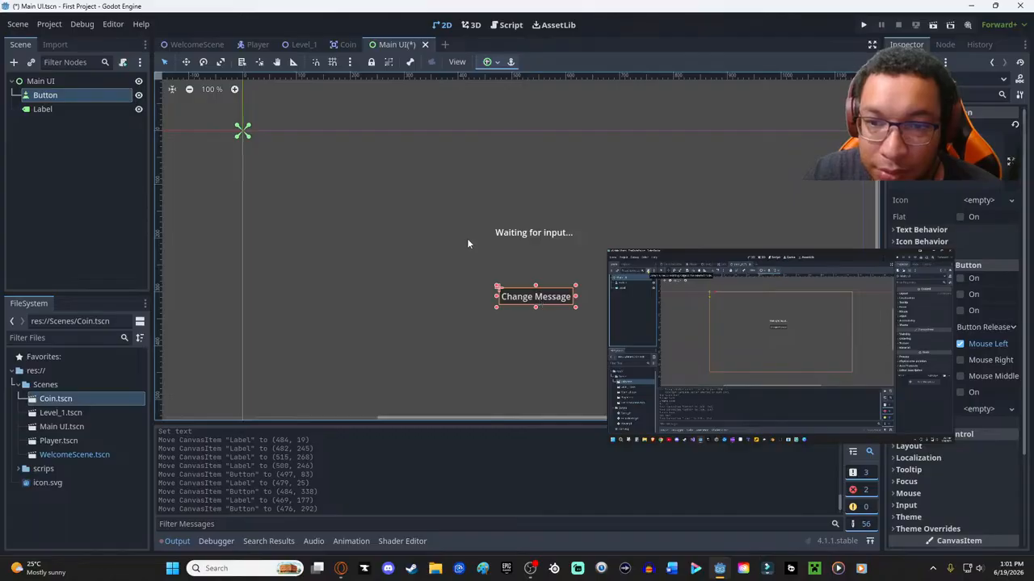
- Attach a new script named Main UI.gd, stored in the res://scrips folder, to the Main UI root node
{"action": "left_click", "coordinate": [39, 81]}
{"action": "left_click", "coordinate": [124, 63]}
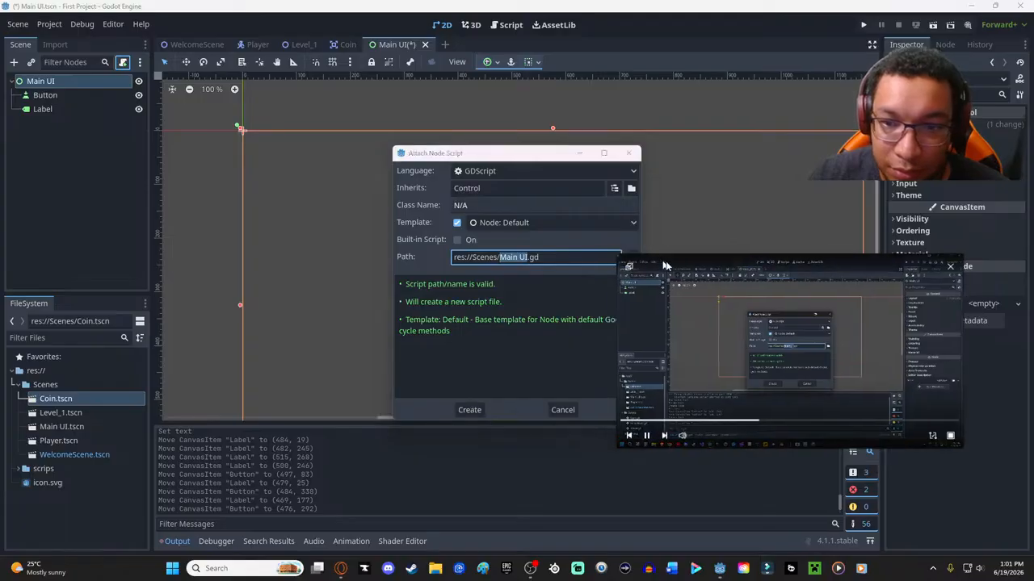
{"action": "left_click", "coordinate": [630, 257]}
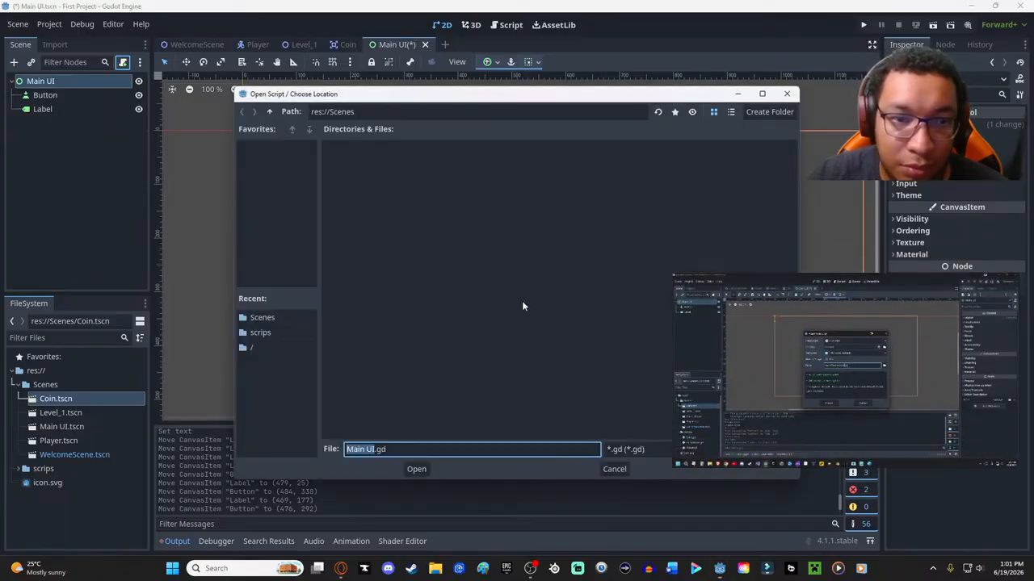
{"action": "left_click", "coordinate": [270, 112]}
{"action": "double_click", "coordinate": [359, 177]}
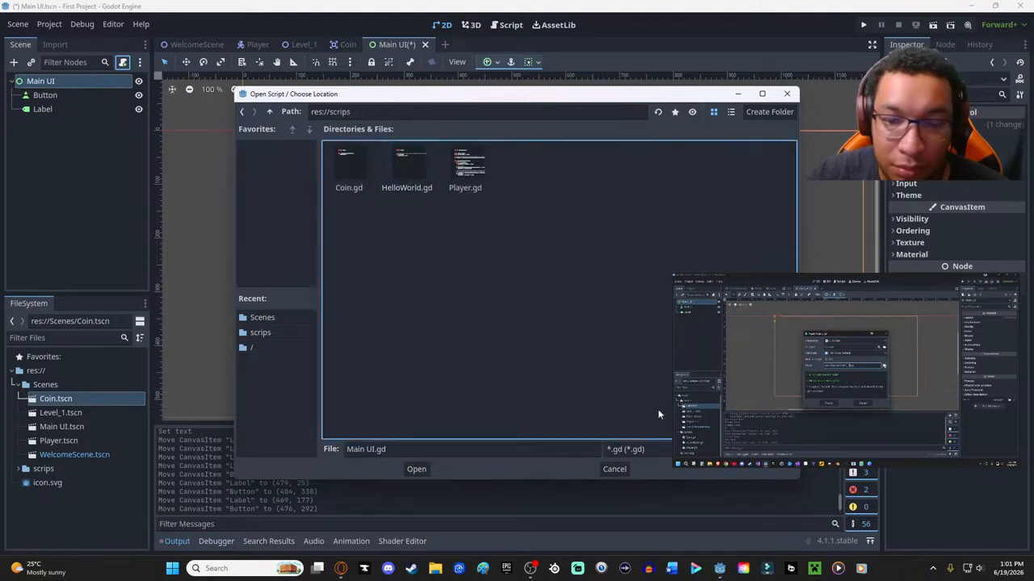
{"action": "left_click", "coordinate": [416, 469]}
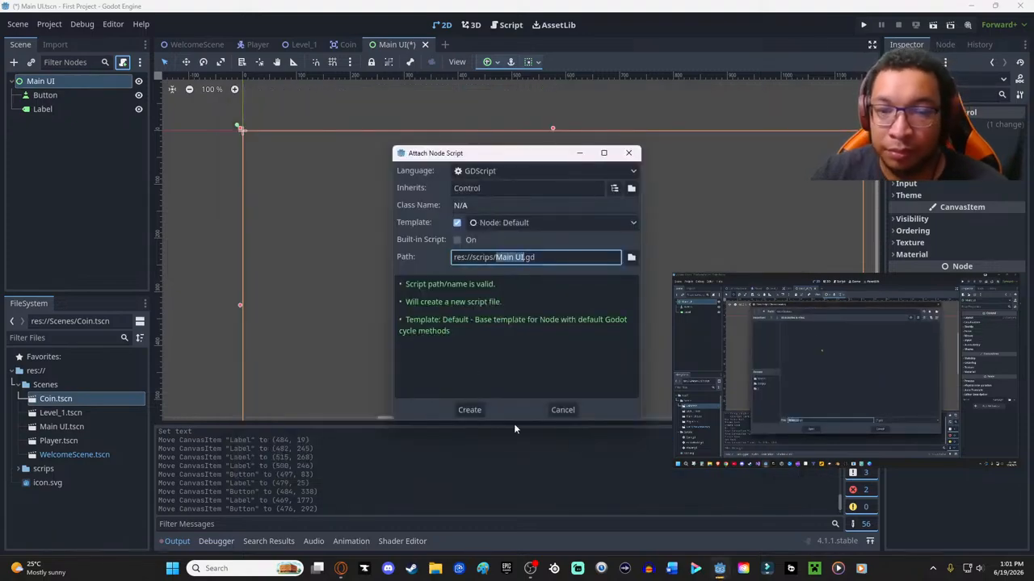
{"action": "left_click", "coordinate": [460, 413]}
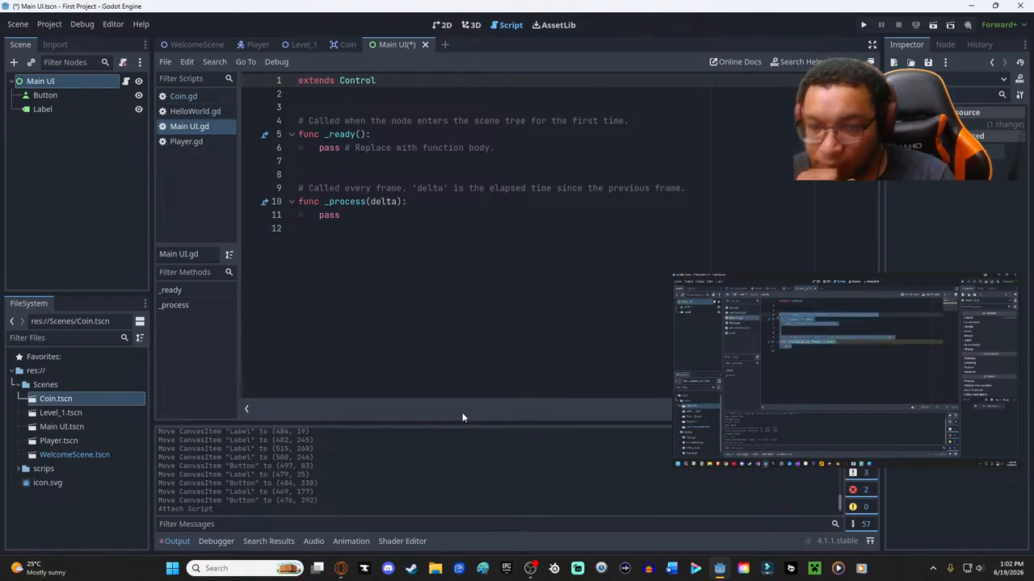
- Delete the template _ready and _process functions with their comments from Main UI.gd and save
{"action": "left_click_drag", "start_coordinate": [343, 215], "coordinate": [295, 113]}
{"action": "key", "text": "BackSpace"}
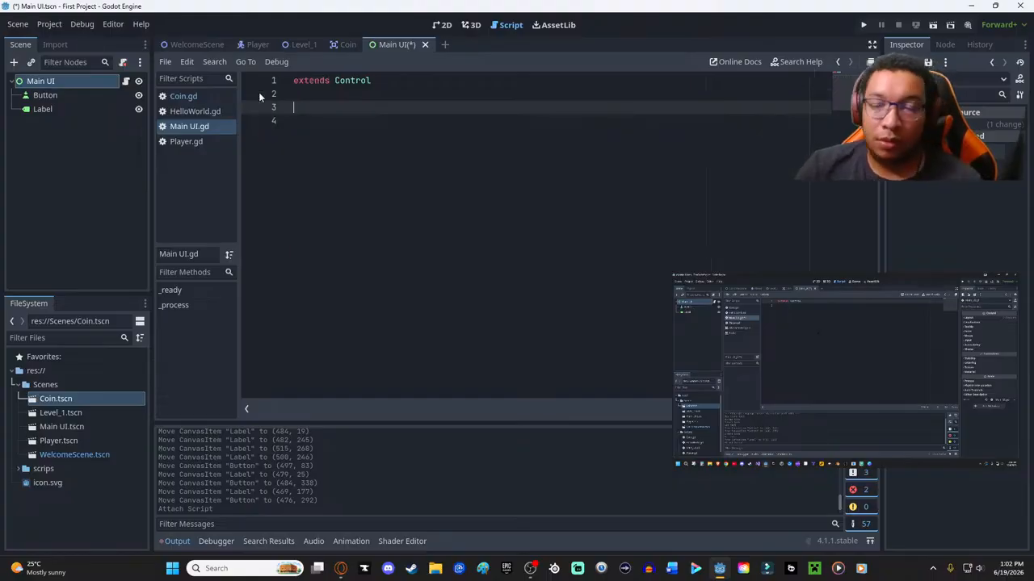
{"action": "key", "text": "ctrl+s"}
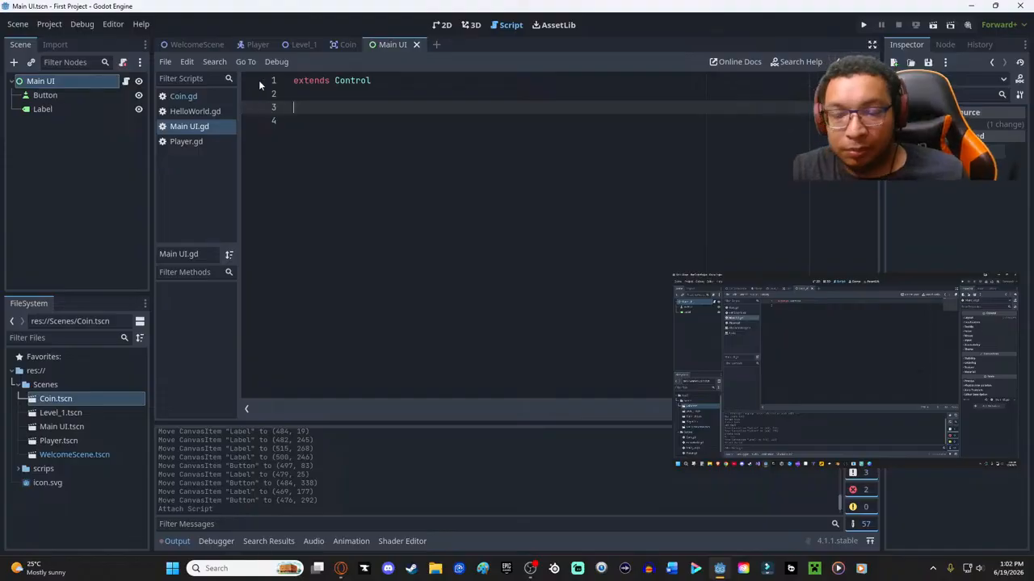
- Show the signals of the Button node and replay the part of the tutorial video about them
{"action": "left_click", "coordinate": [40, 97]}
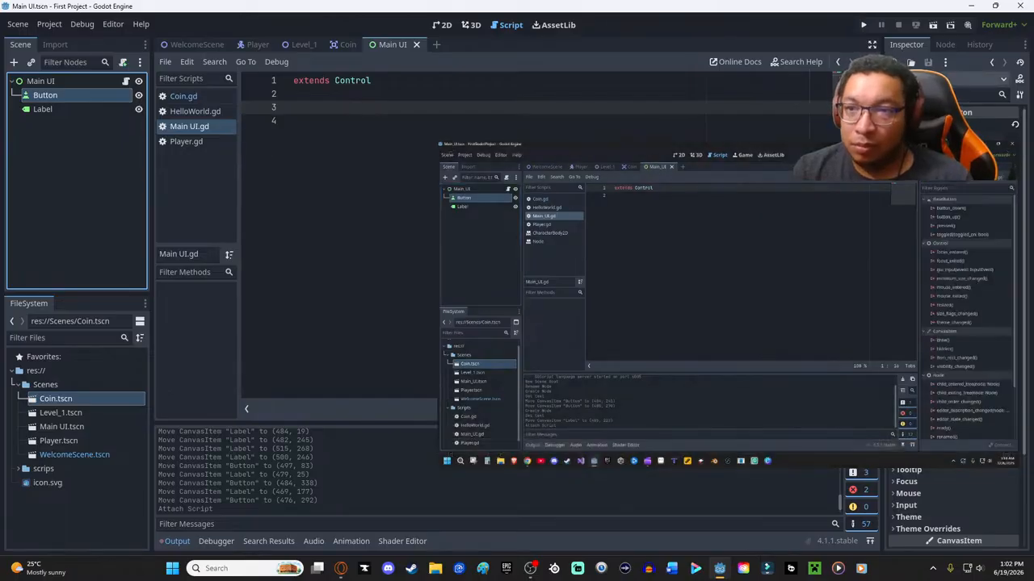
{"action": "left_click", "coordinate": [944, 46]}
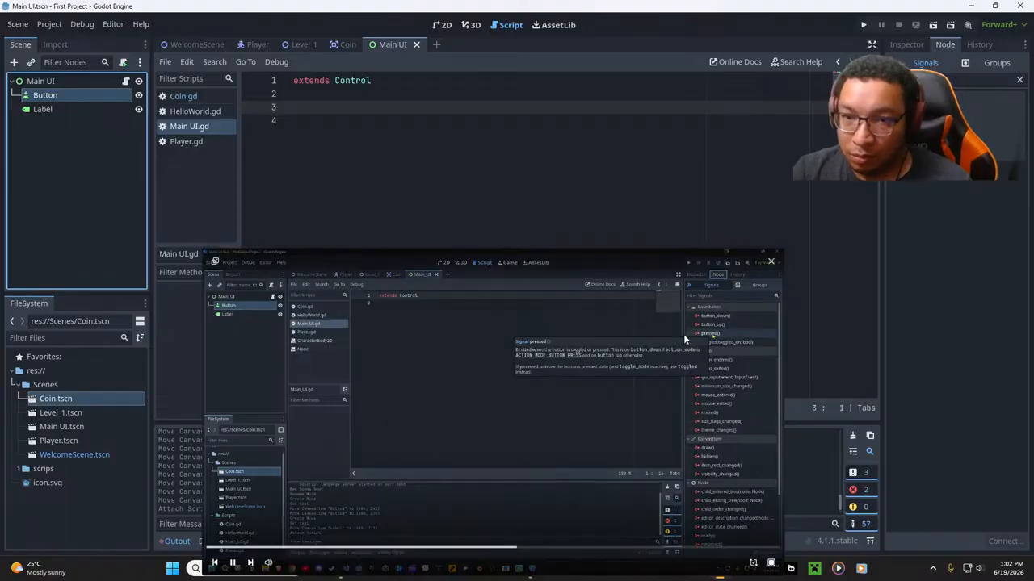
{"action": "mouse_move", "coordinate": [571, 423]}
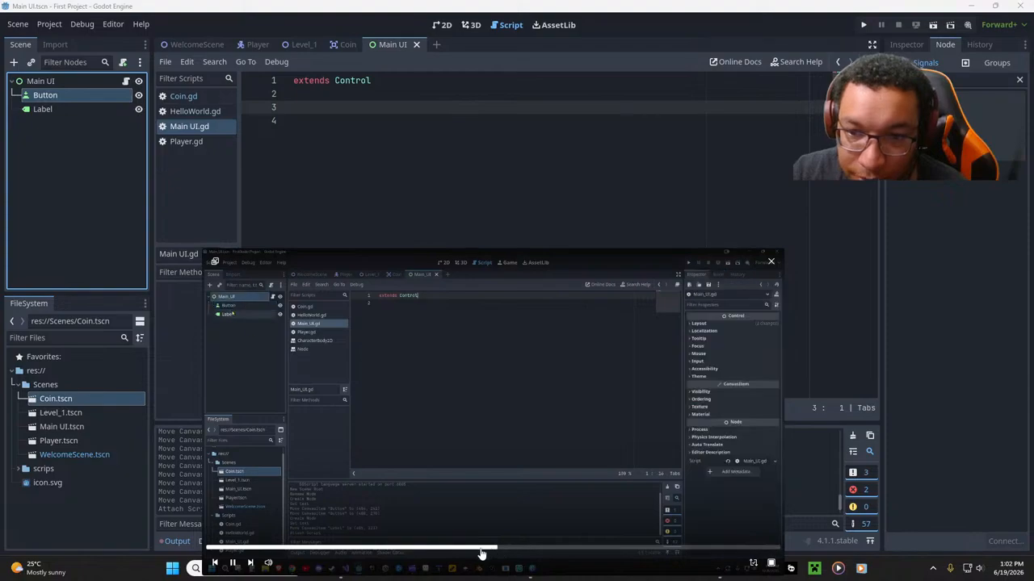
{"action": "double_click", "coordinate": [78, 94]}
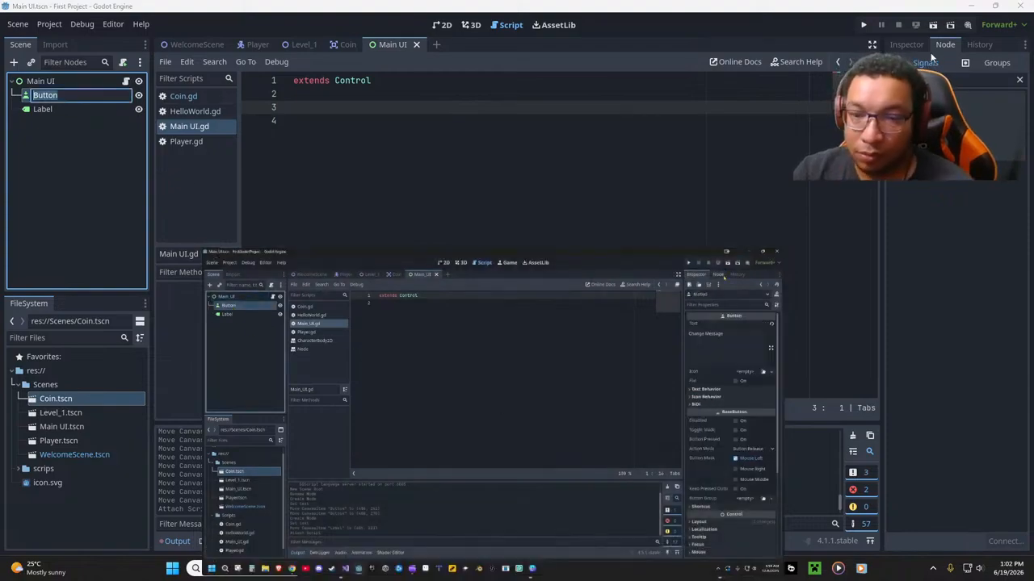
{"action": "left_click", "coordinate": [900, 44]}
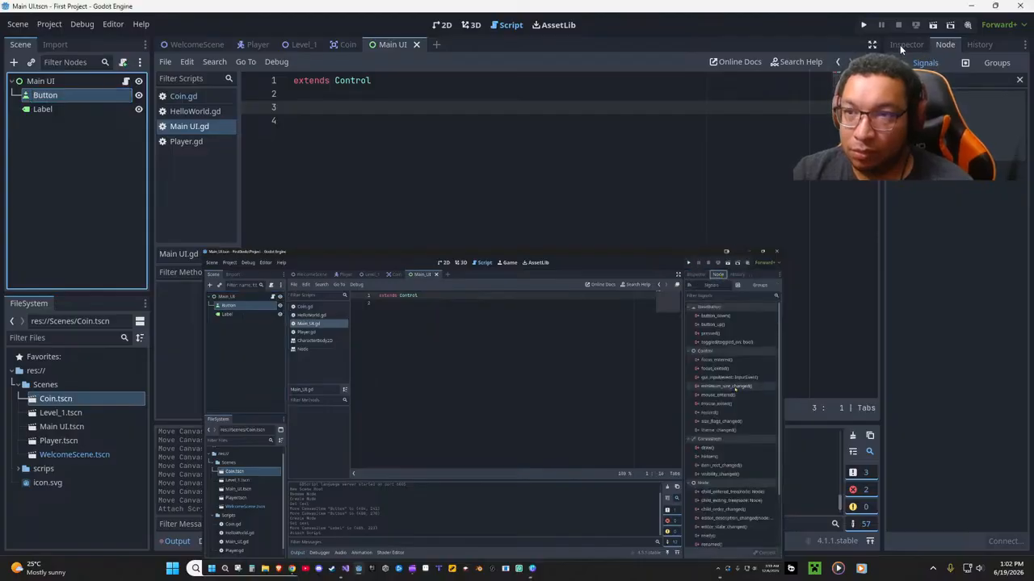
{"action": "left_click", "coordinate": [965, 45]}
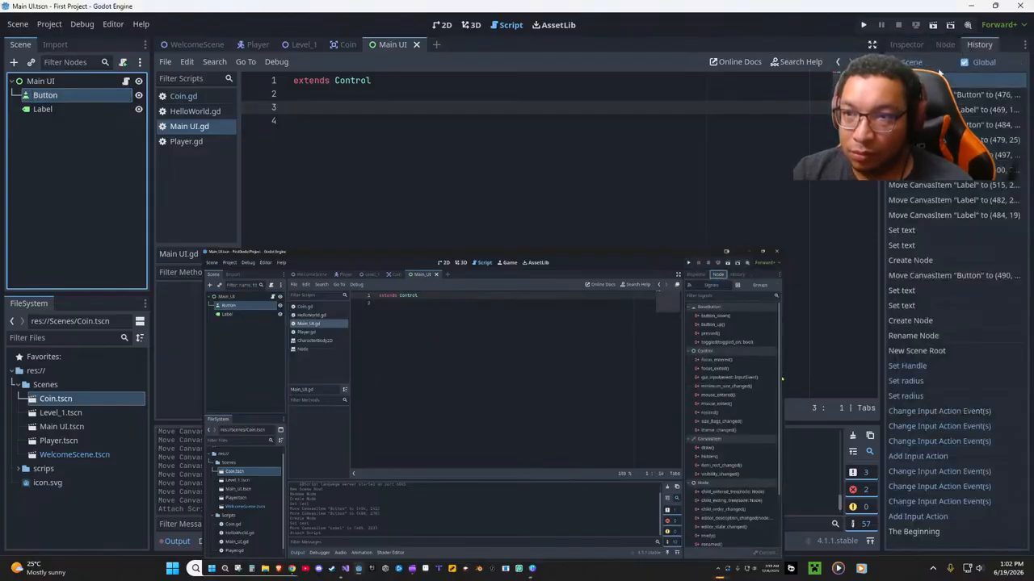
{"action": "left_click", "coordinate": [944, 45]}
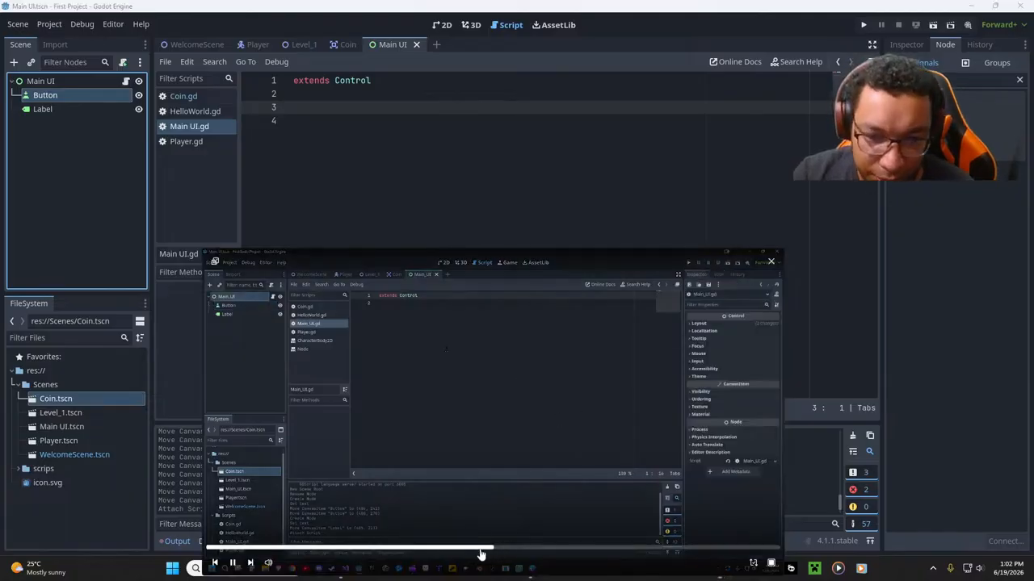
{"action": "left_click", "coordinate": [449, 549]}
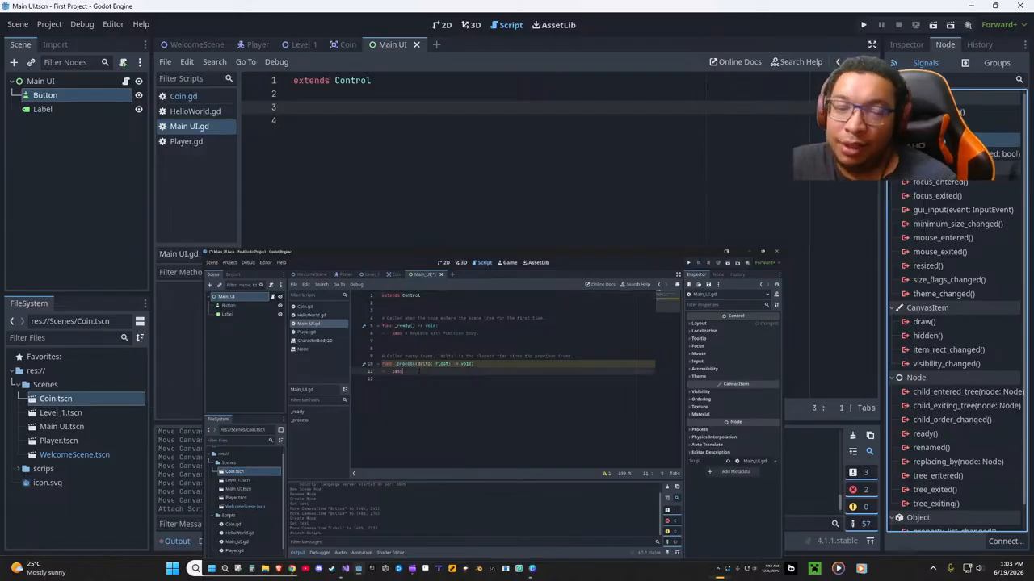
{"action": "mouse_move", "coordinate": [393, 525]}
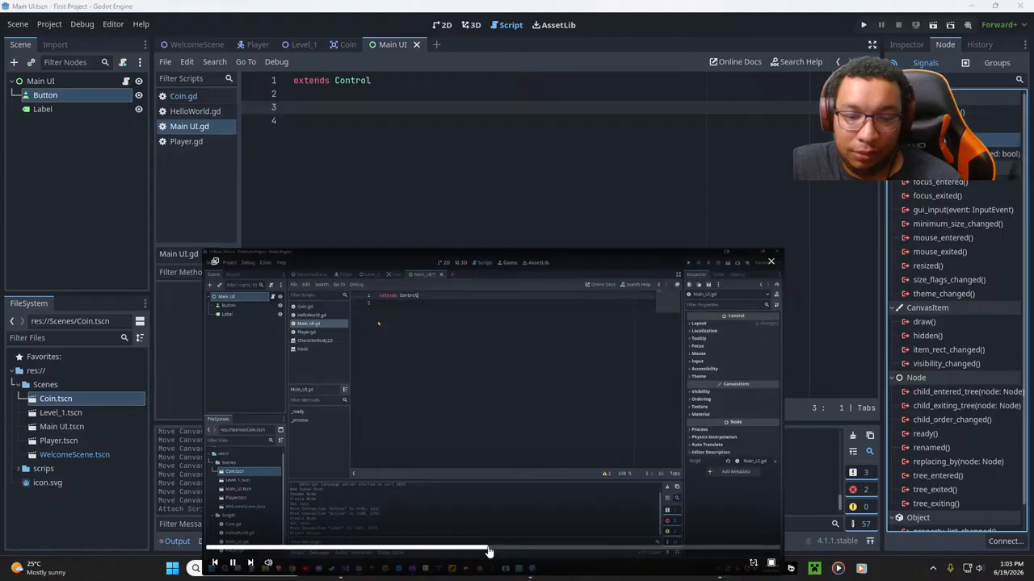
{"action": "left_click", "coordinate": [490, 551]}
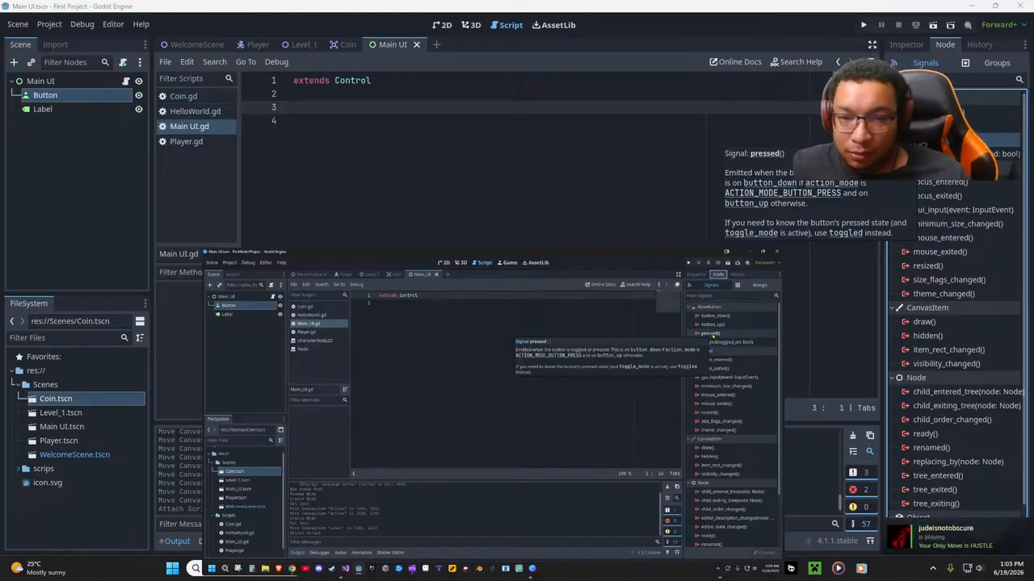
- Connect the Button's pressed() signal to the _on_button_pressed method on Main UI, keeping the floating video clear of the dialog
{"action": "double_click", "coordinate": [928, 140]}
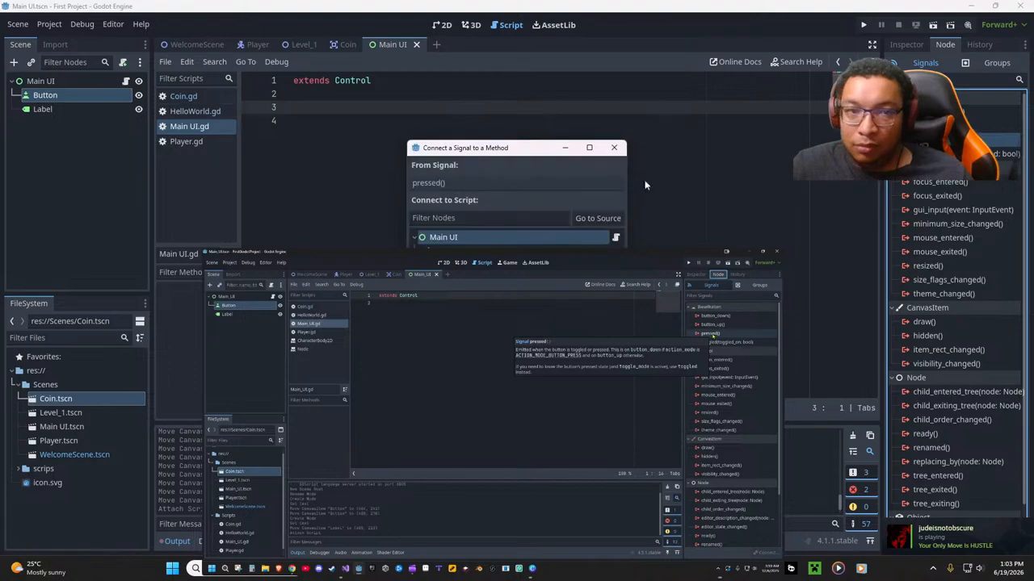
{"action": "left_click_drag", "start_coordinate": [426, 257], "coordinate": [826, 161]}
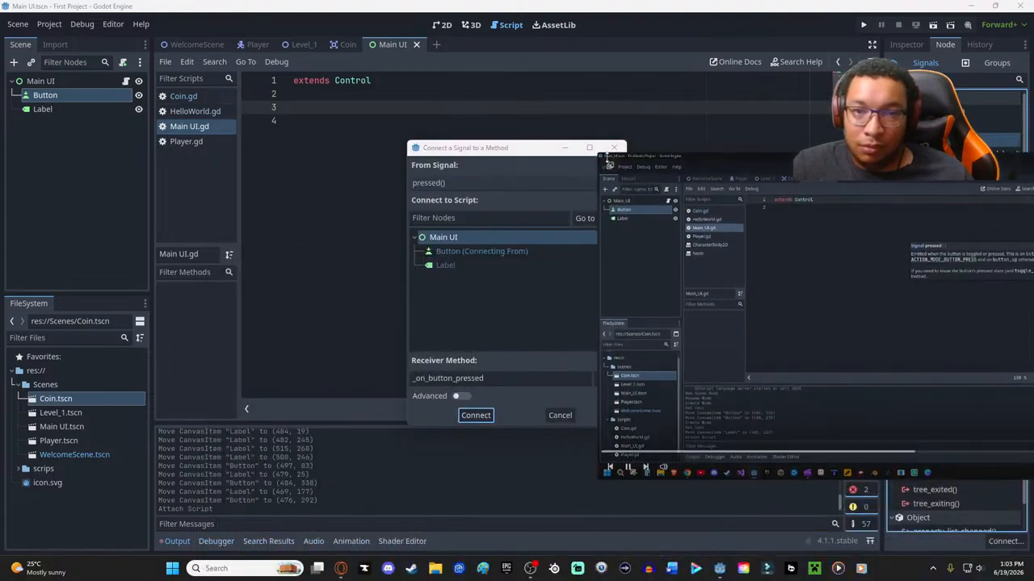
{"action": "left_click_drag", "start_coordinate": [598, 153], "coordinate": [770, 268]}
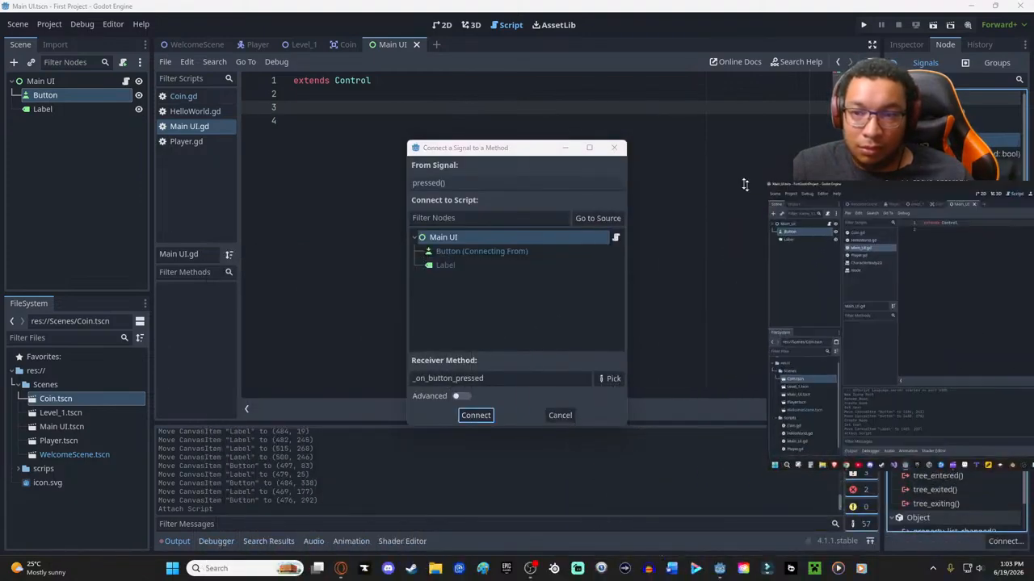
{"action": "left_click_drag", "start_coordinate": [870, 269], "coordinate": [731, 159]}
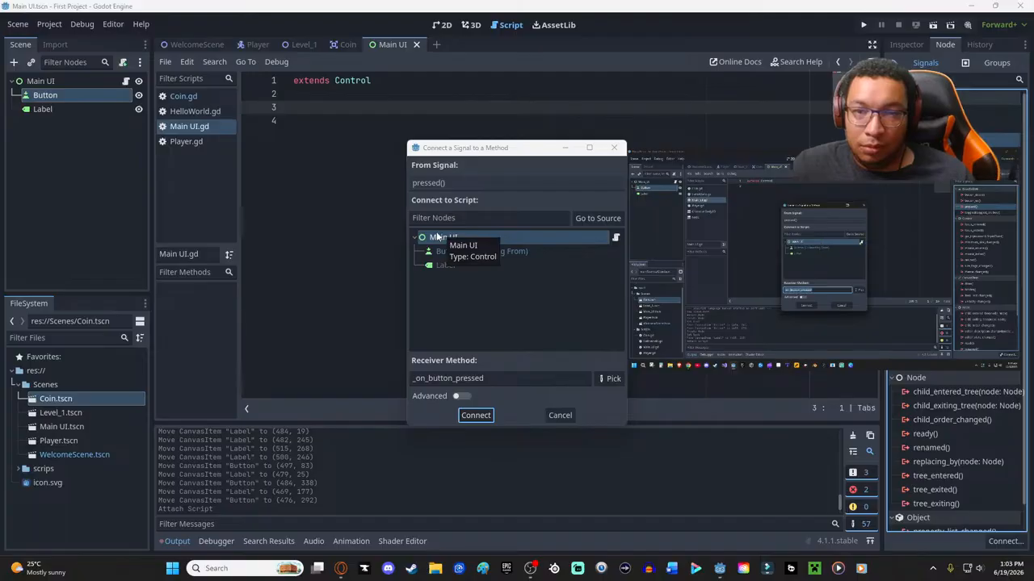
{"action": "left_click", "coordinate": [476, 415]}
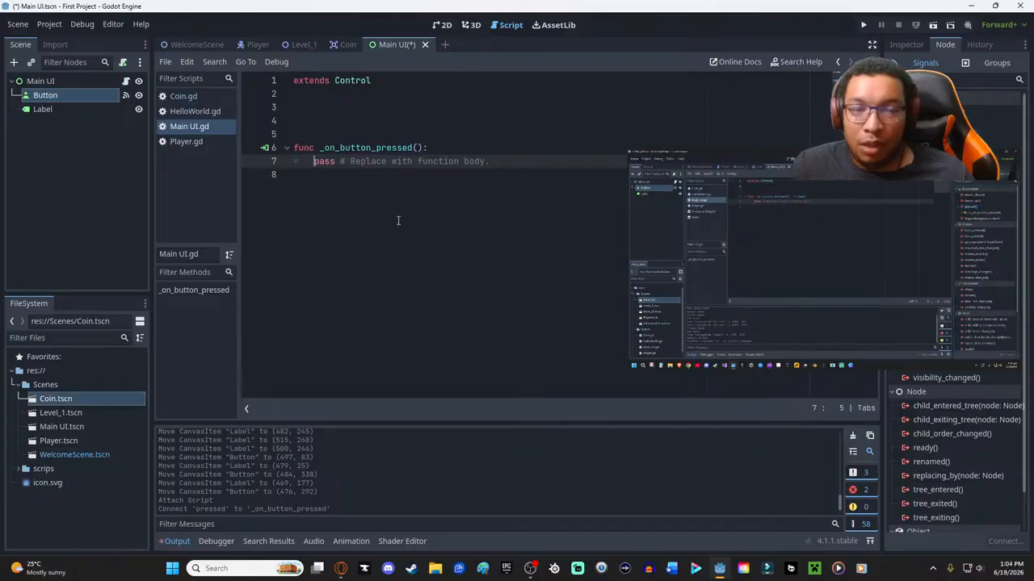
{"action": "left_click_drag", "start_coordinate": [490, 162], "coordinate": [317, 163]}
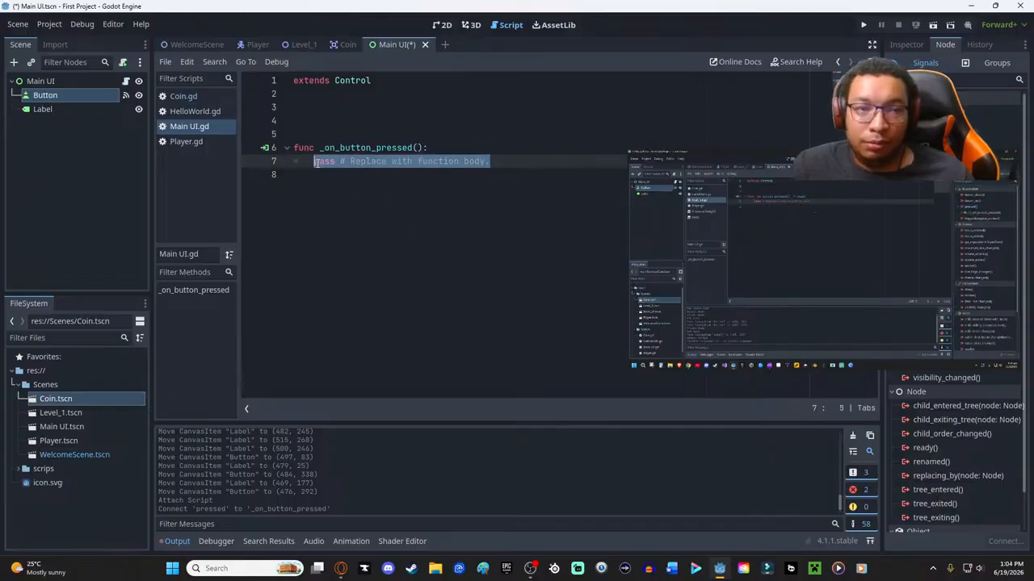
{"action": "key", "text": "BackSpace"}
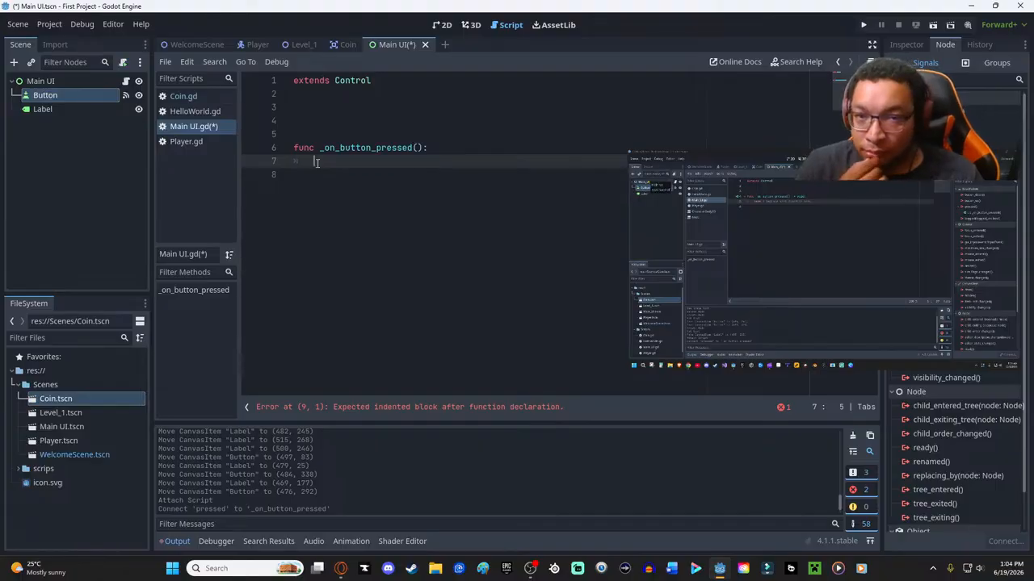
{"action": "key", "text": "ctrl+z"}
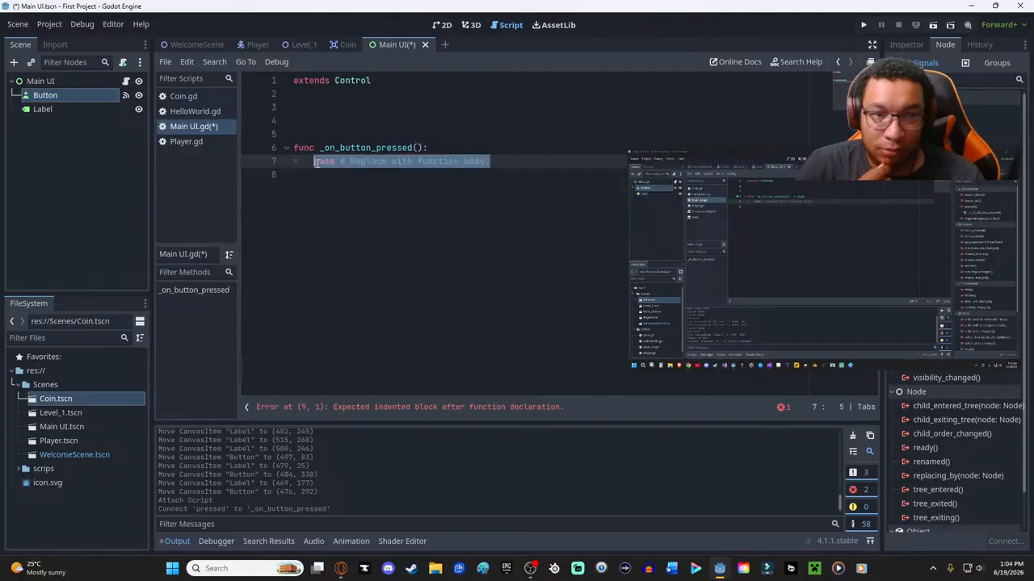
{"action": "left_click", "coordinate": [437, 236]}
{"action": "key", "text": "ctrl+s"}
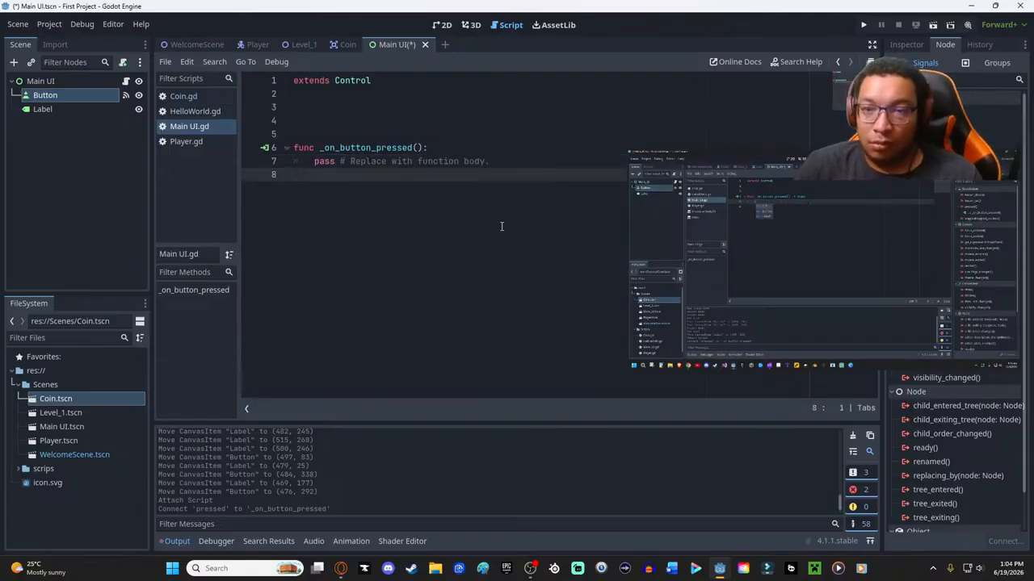
- Enlarge the floating tutorial video and place it beside the _on_button_pressed code
{"action": "mouse_move", "coordinate": [783, 251]}
{"action": "left_click_drag", "start_coordinate": [631, 154], "coordinate": [456, 54]}
{"action": "left_click_drag", "start_coordinate": [598, 98], "coordinate": [649, 176]}
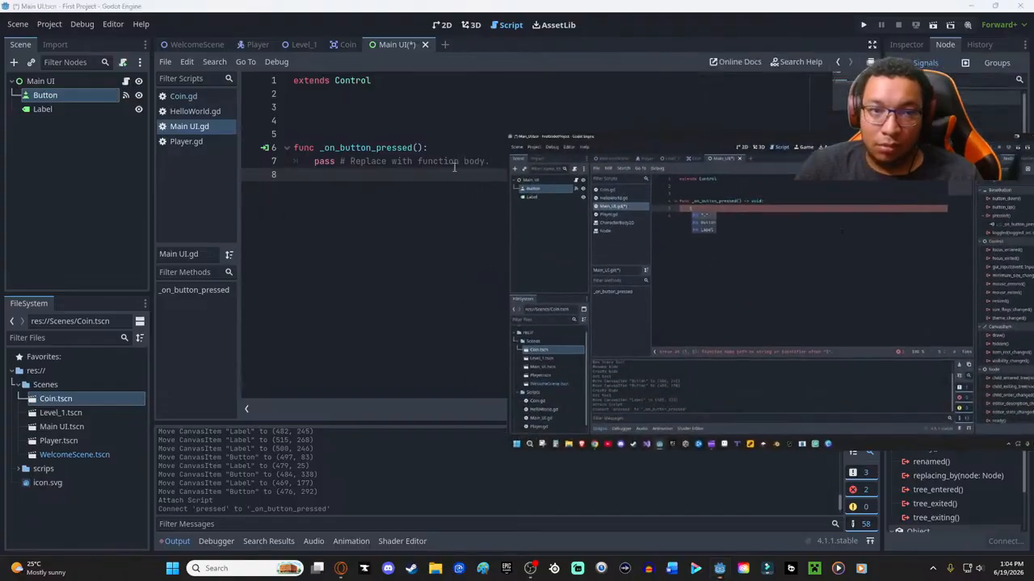
- Replace the placeholder line in _on_button_pressed with the start of an assignment to the label's text property, $Label.text=
{"action": "left_click_drag", "start_coordinate": [487, 160], "coordinate": [311, 161]}
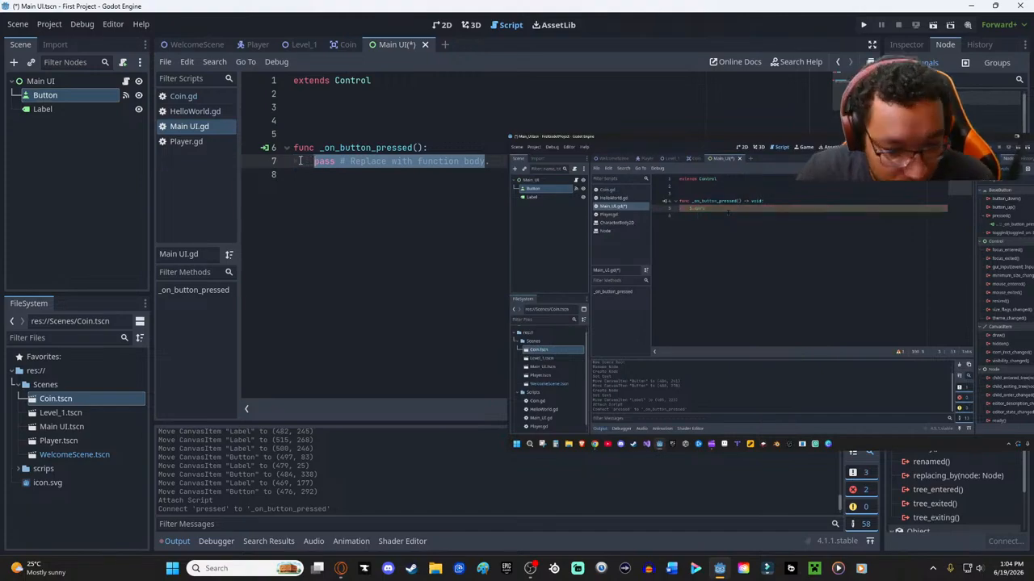
{"action": "type", "text": "$."}
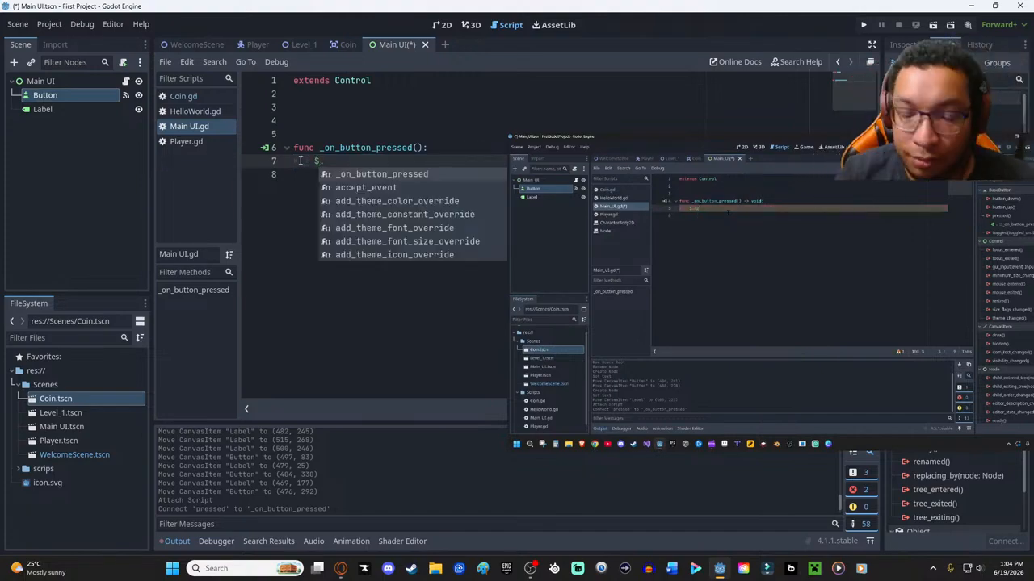
{"action": "type", "text": "lab"}
{"action": "key", "text": "Return"}
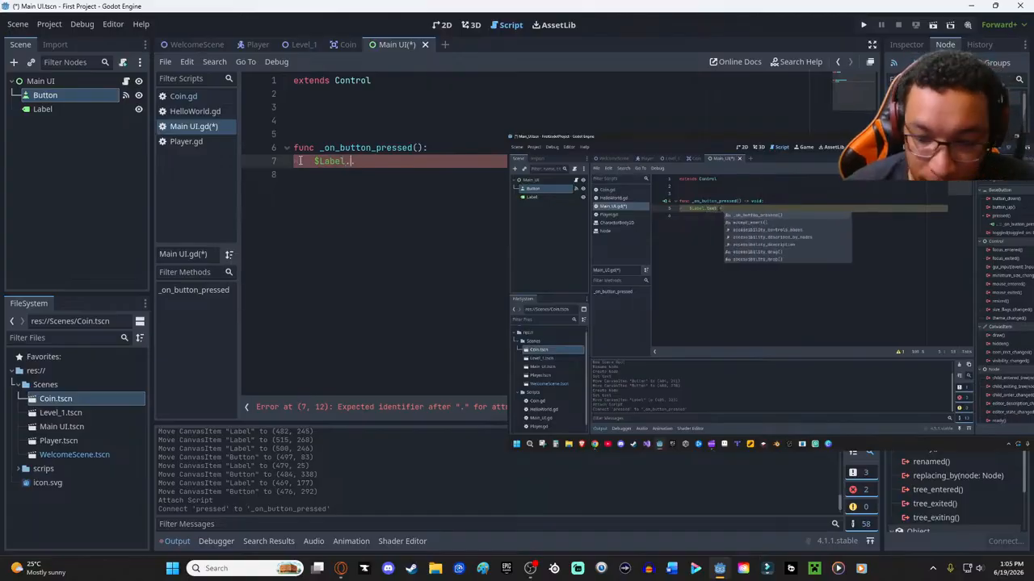
{"action": "type", "text": "te"}
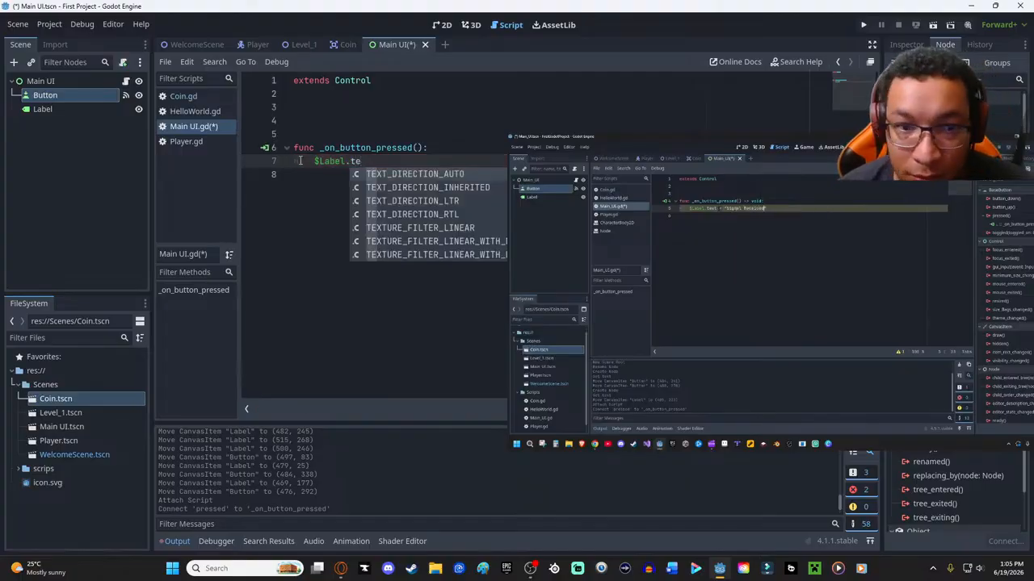
{"action": "type", "text": "xt"}
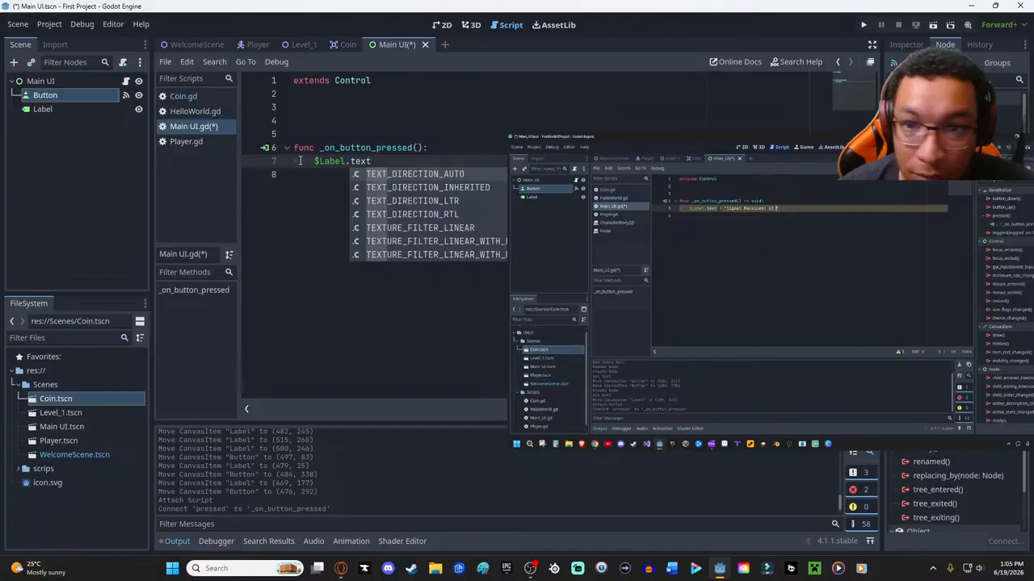
{"action": "mouse_move", "coordinate": [588, 263]}
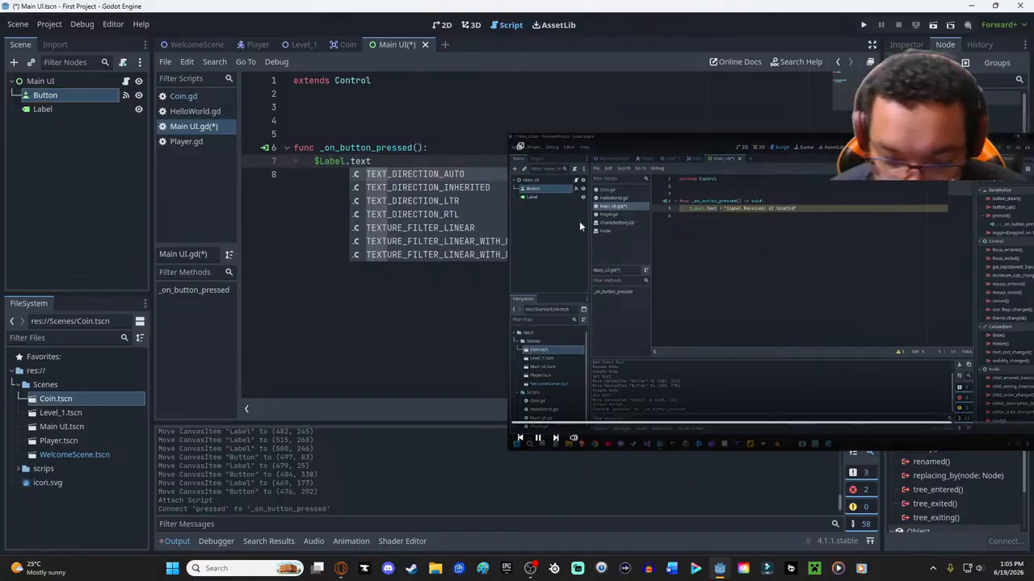
{"action": "type", "text": "="}
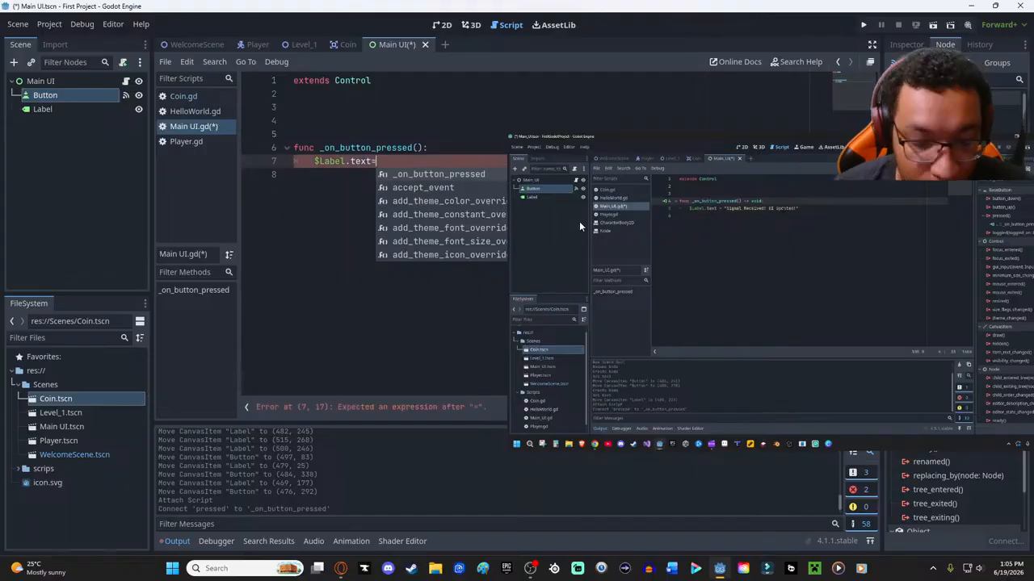
{"action": "type", "text": "\"\""}
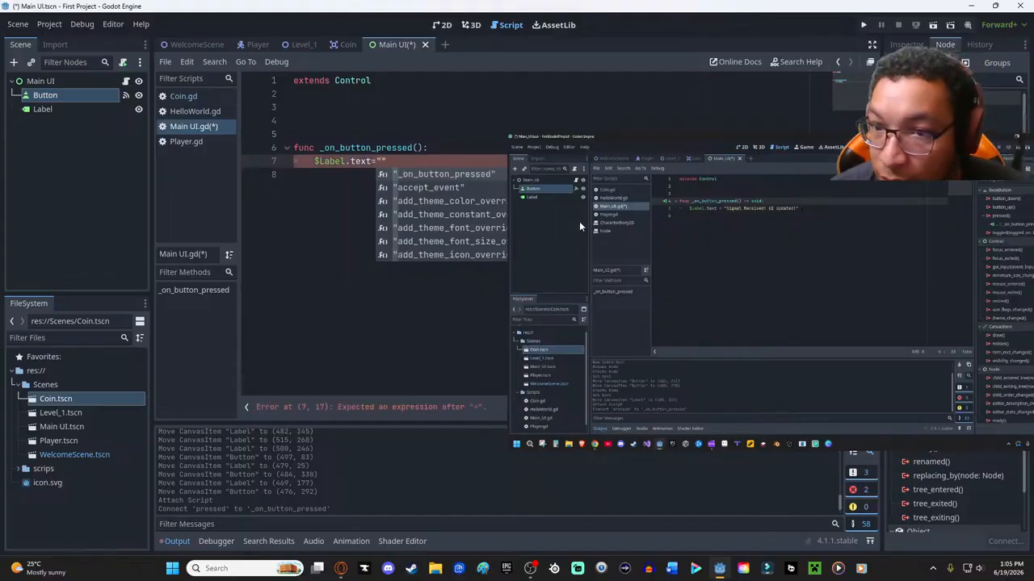
{"action": "type", "text": "S"}
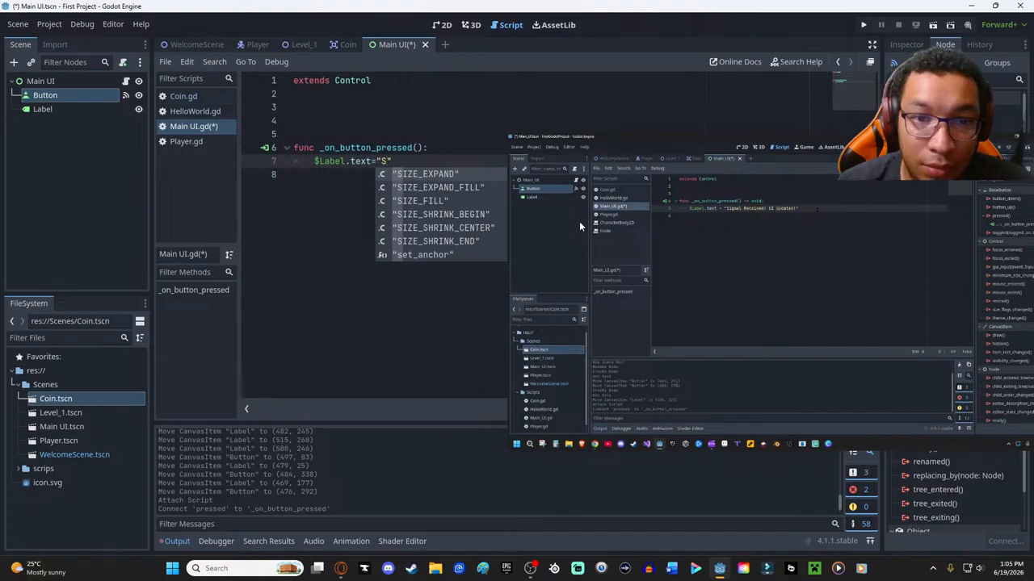
{"action": "type", "text": "ogn"}
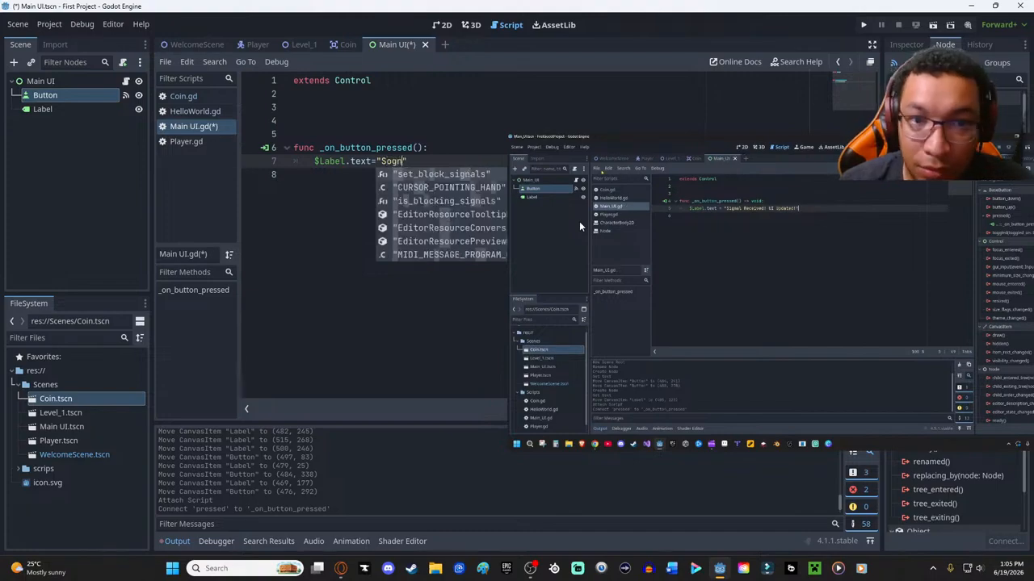
- Complete the assignment with the string "Signal Recived: UI Updated!", pausing the floating tutorial video and moving it clear of the line
{"action": "key", "text": "BackSpace"}
{"action": "key", "text": "BackSpace"}
{"action": "key", "text": "BackSpace"}
{"action": "type", "text": "igna"}
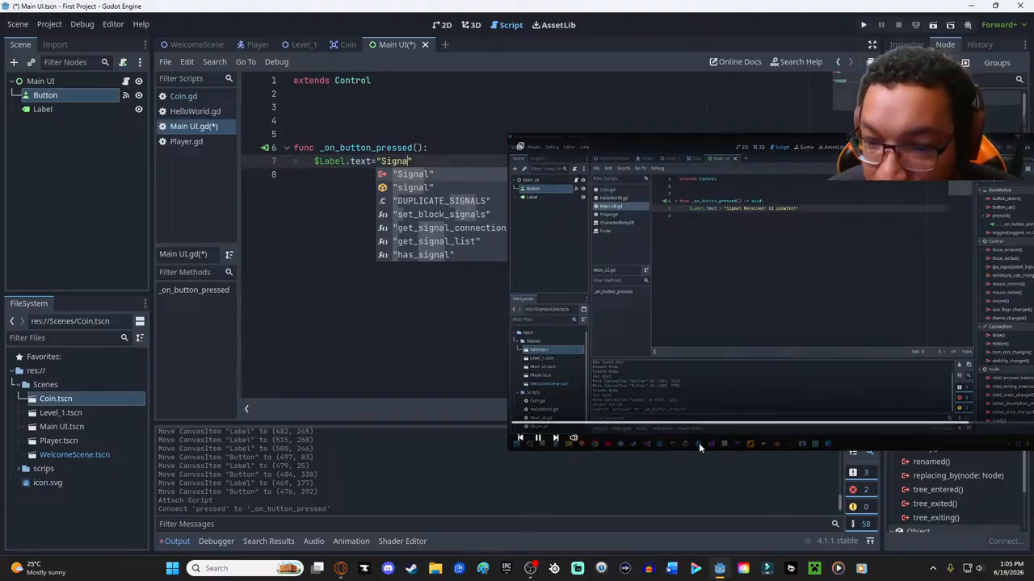
{"action": "left_click", "coordinate": [539, 439]}
{"action": "left_click", "coordinate": [409, 161]}
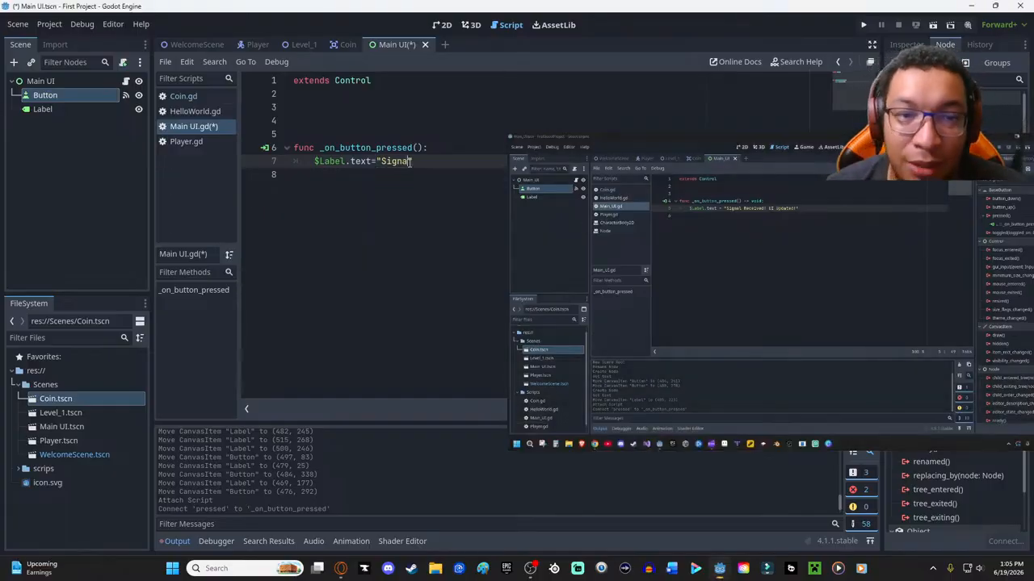
{"action": "type", "text": "l Recived"}
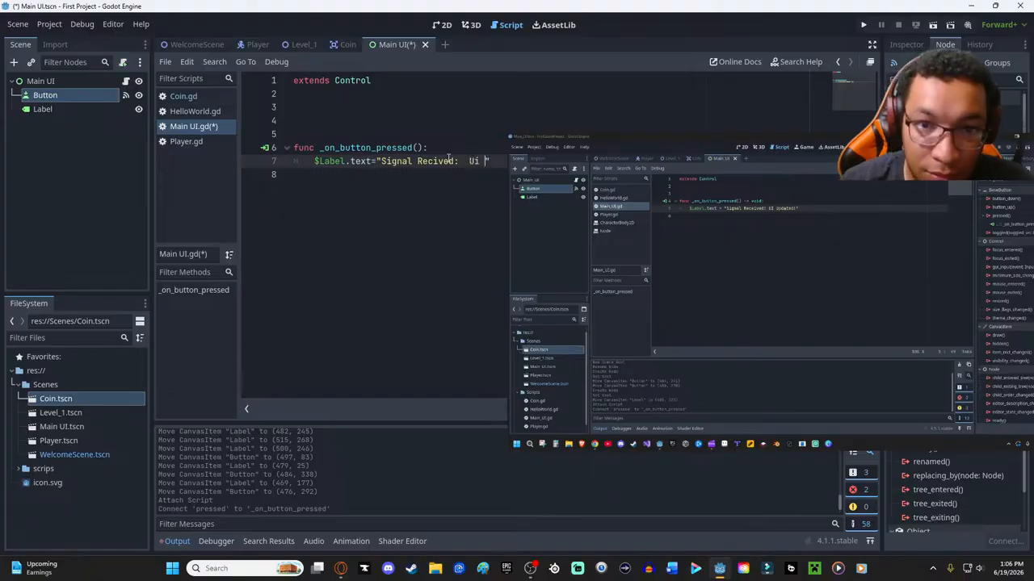
{"action": "type", "text": ": UI U"}
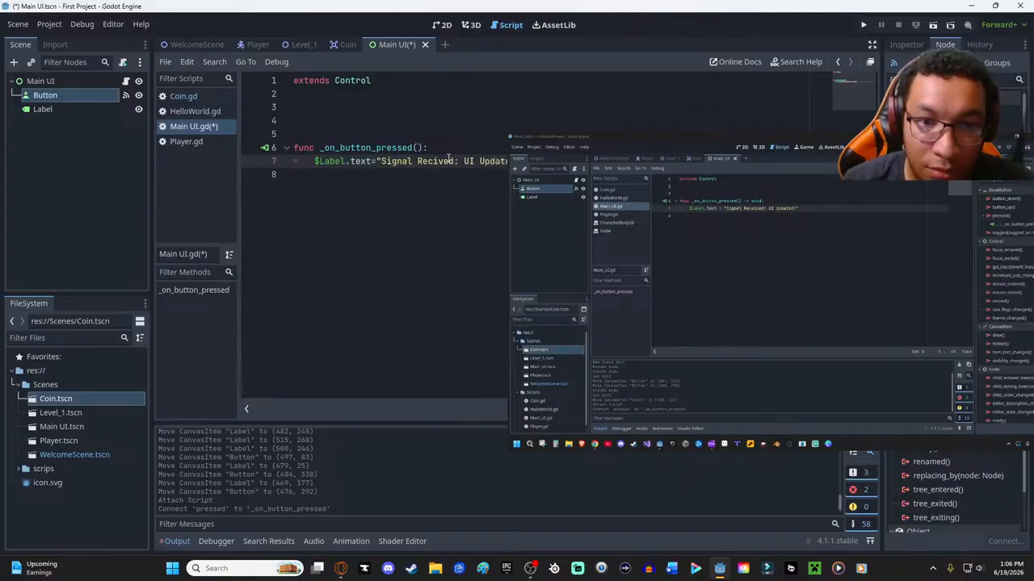
{"action": "left_click_drag", "start_coordinate": [641, 139], "coordinate": [731, 186]}
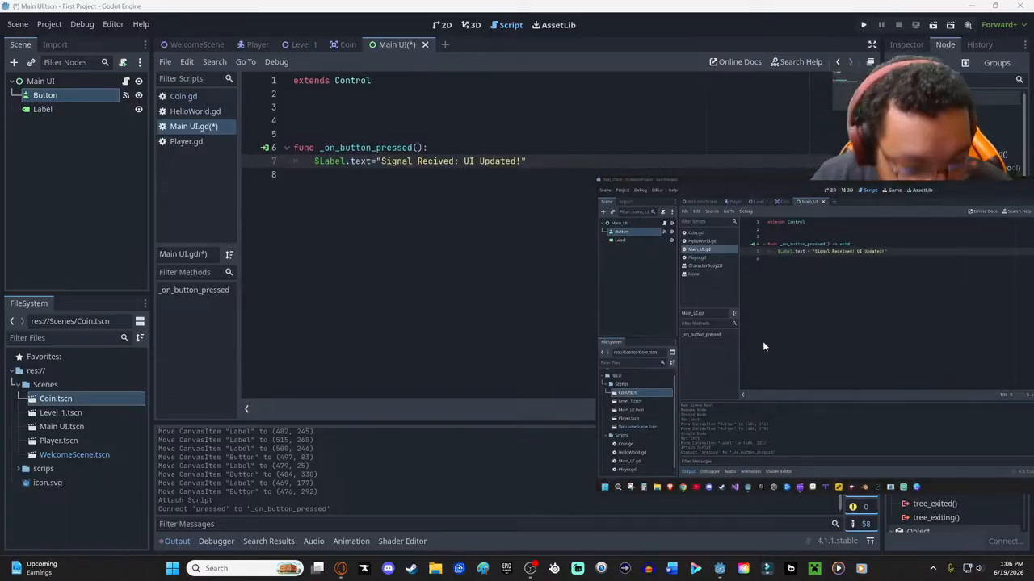
{"action": "mouse_move", "coordinate": [759, 339]}
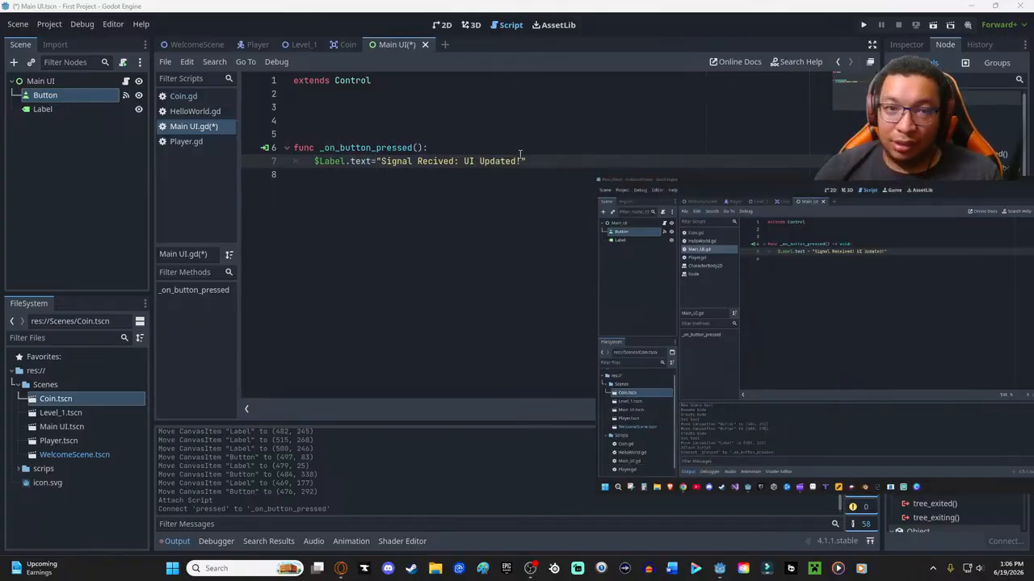
{"action": "left_click", "coordinate": [353, 270]}
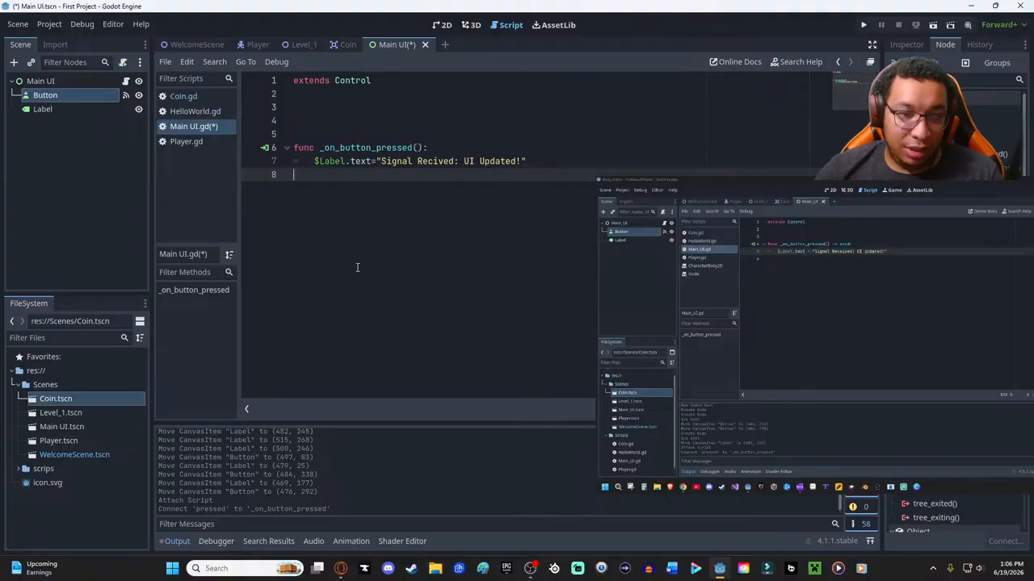
- Resume the tutorial video and run the Main UI scene to test its Change Message button, keeping the video clear of the game
{"action": "left_click_drag", "start_coordinate": [810, 179], "coordinate": [498, 197]}
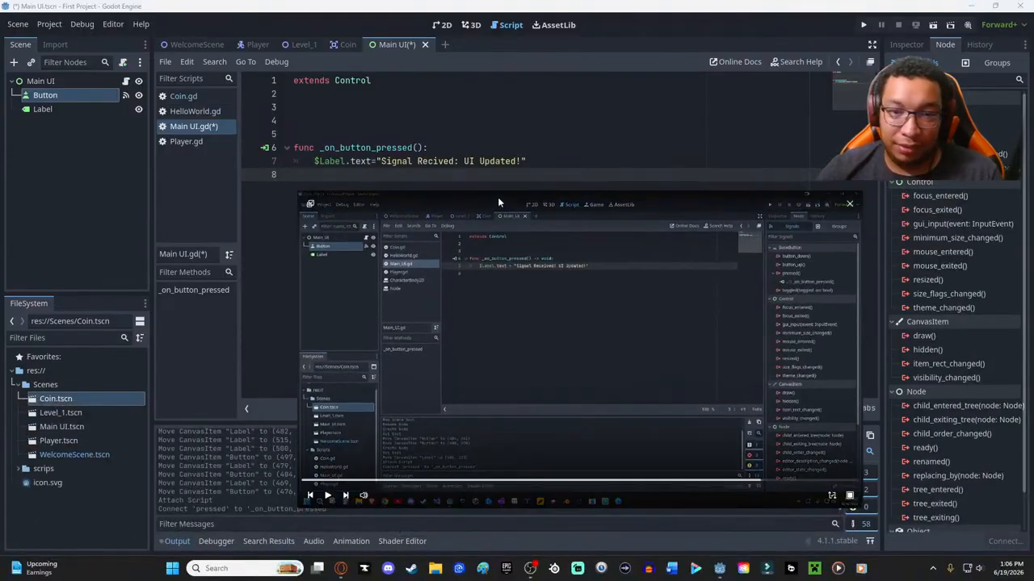
{"action": "left_click", "coordinate": [328, 495]}
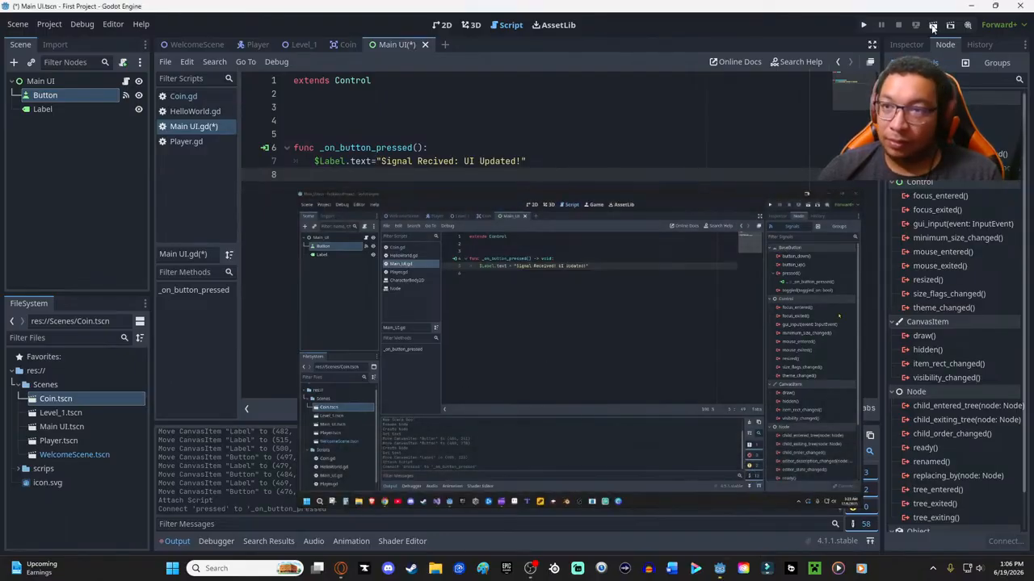
{"action": "left_click", "coordinate": [930, 26]}
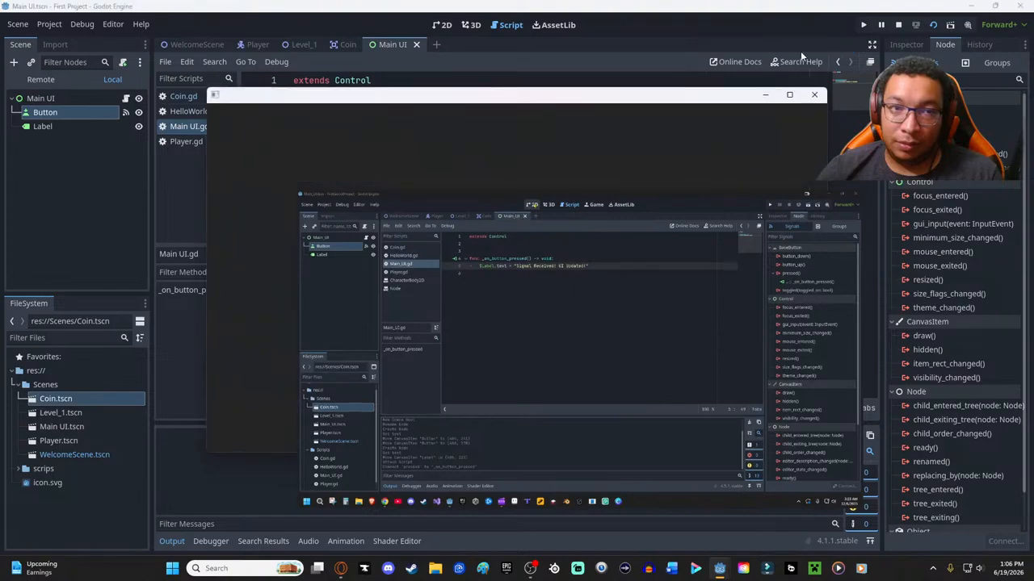
{"action": "left_click_drag", "start_coordinate": [442, 204], "coordinate": [711, 323]}
{"action": "left_click", "coordinate": [504, 272]}
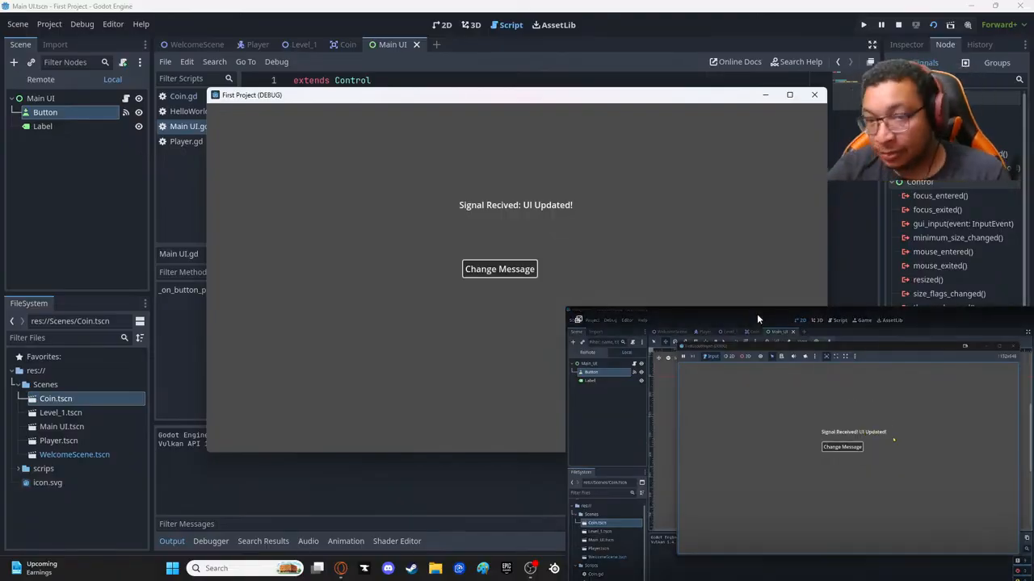
- Skip the floating player to the next tutorial video and close the running game window
{"action": "left_click_drag", "start_coordinate": [752, 316], "coordinate": [451, 158]}
{"action": "mouse_move", "coordinate": [483, 163]}
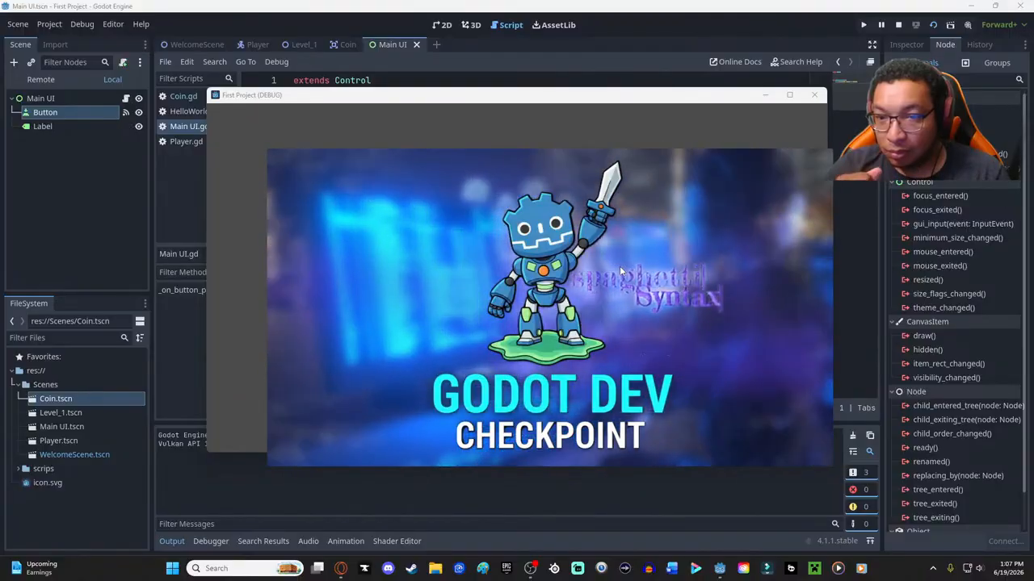
{"action": "mouse_move", "coordinate": [317, 457]}
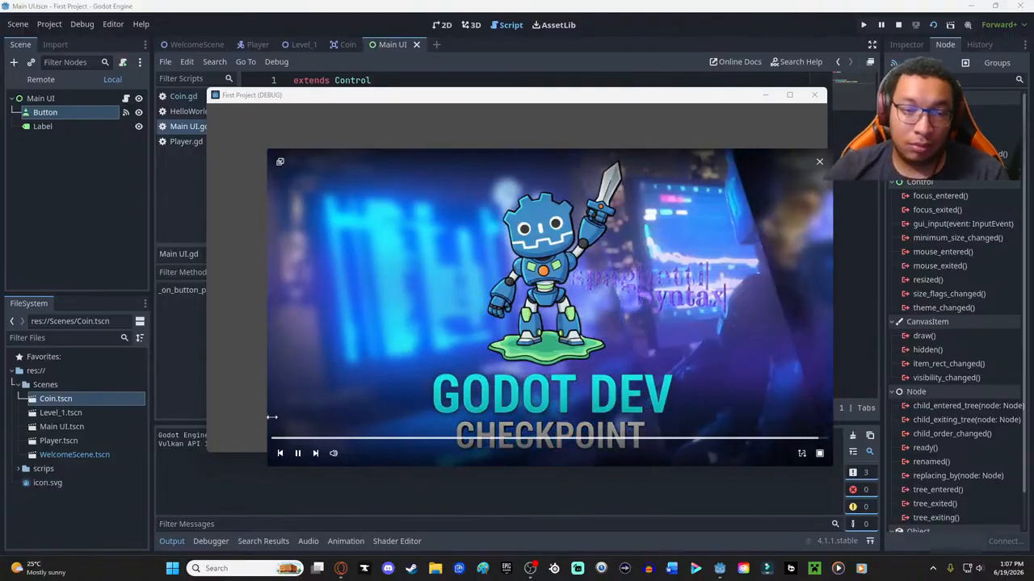
{"action": "left_click", "coordinate": [318, 457]}
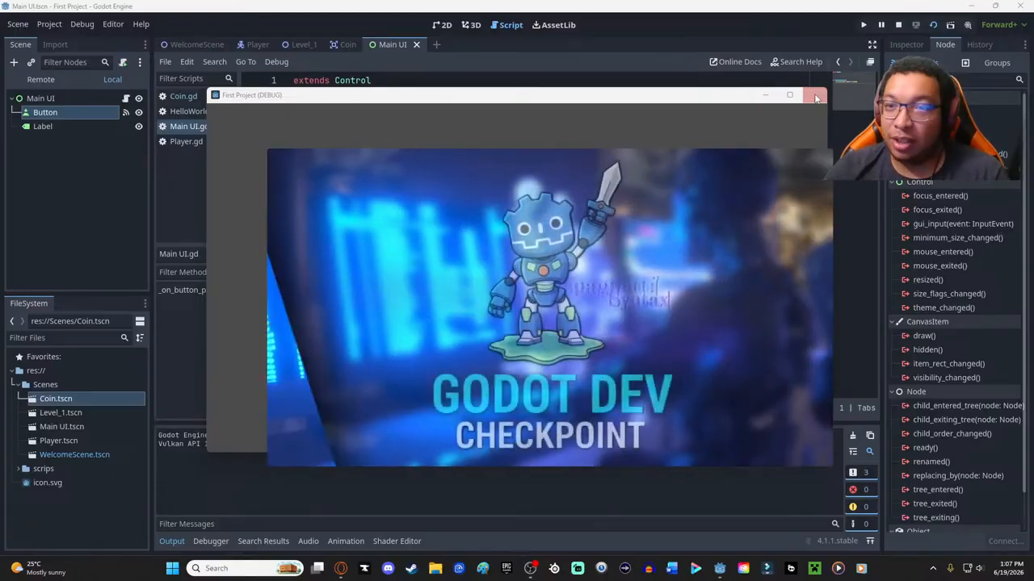
{"action": "left_click", "coordinate": [815, 97]}
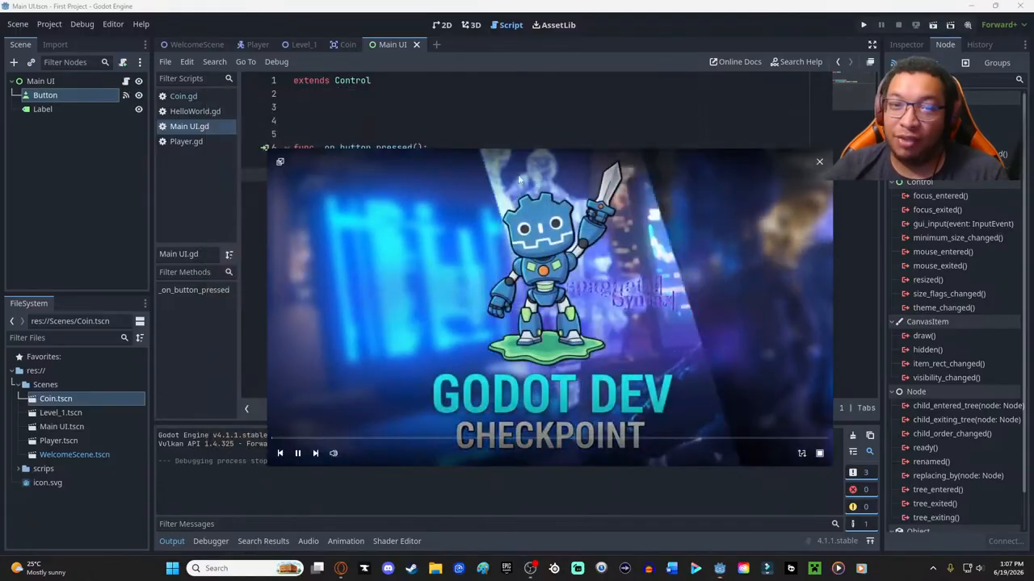
- Shrink the floating tutorial video, place it below the script code, and watch the challenge instructions
{"action": "left_click_drag", "start_coordinate": [449, 205], "coordinate": [655, 322]}
{"action": "left_click_drag", "start_coordinate": [855, 380], "coordinate": [667, 334]}
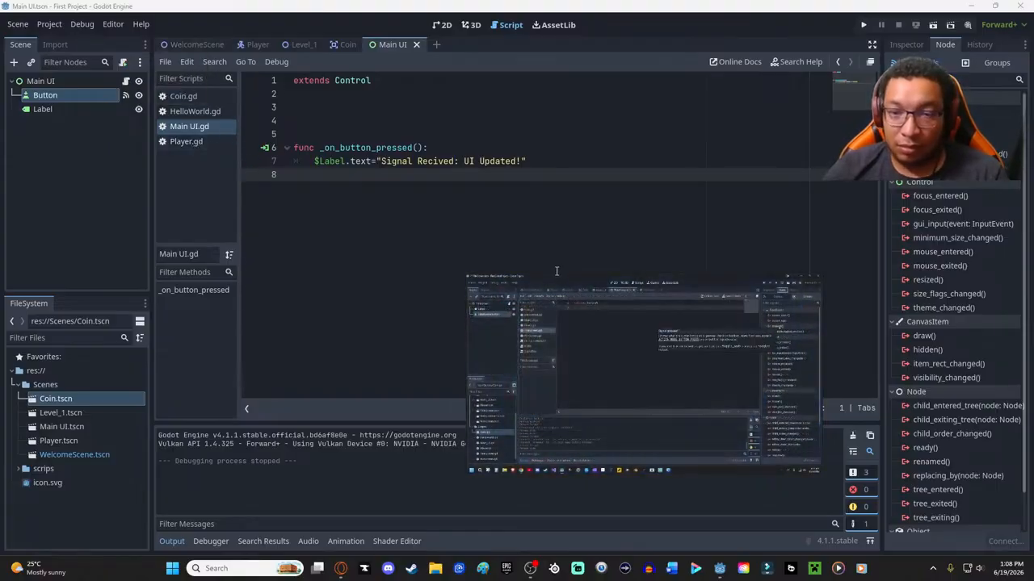
{"action": "mouse_move", "coordinate": [631, 434]}
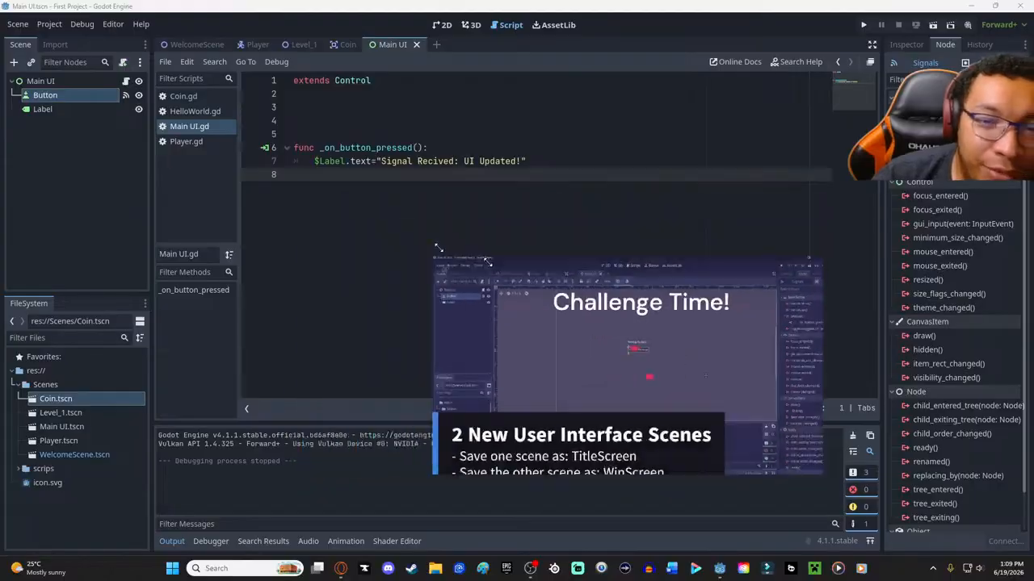
- Create a new scene with a User Interface root node and show it in the 2D editor with its Inspector properties
{"action": "left_click", "coordinate": [18, 24]}
{"action": "left_click", "coordinate": [42, 38]}
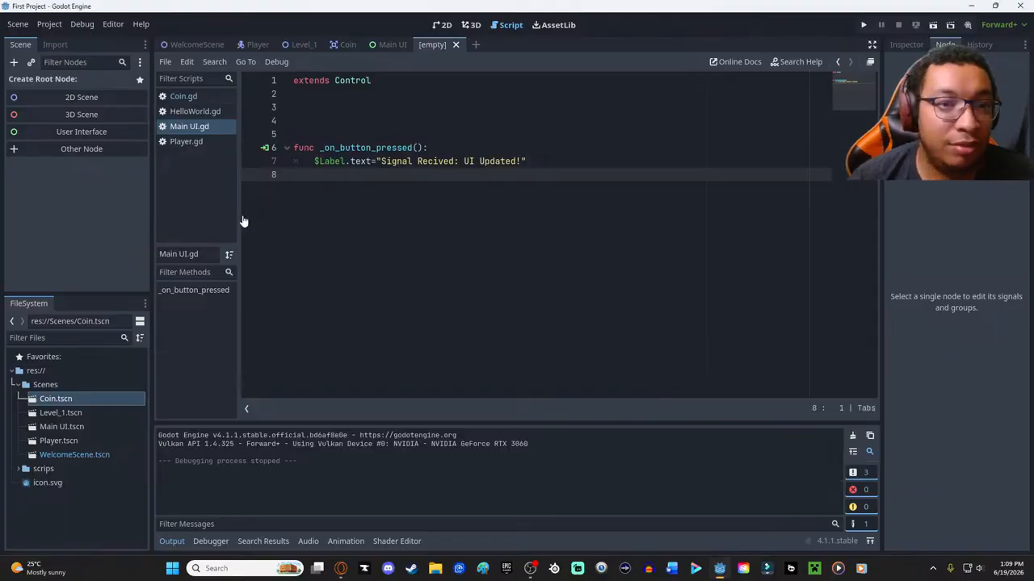
{"action": "left_click", "coordinate": [81, 132]}
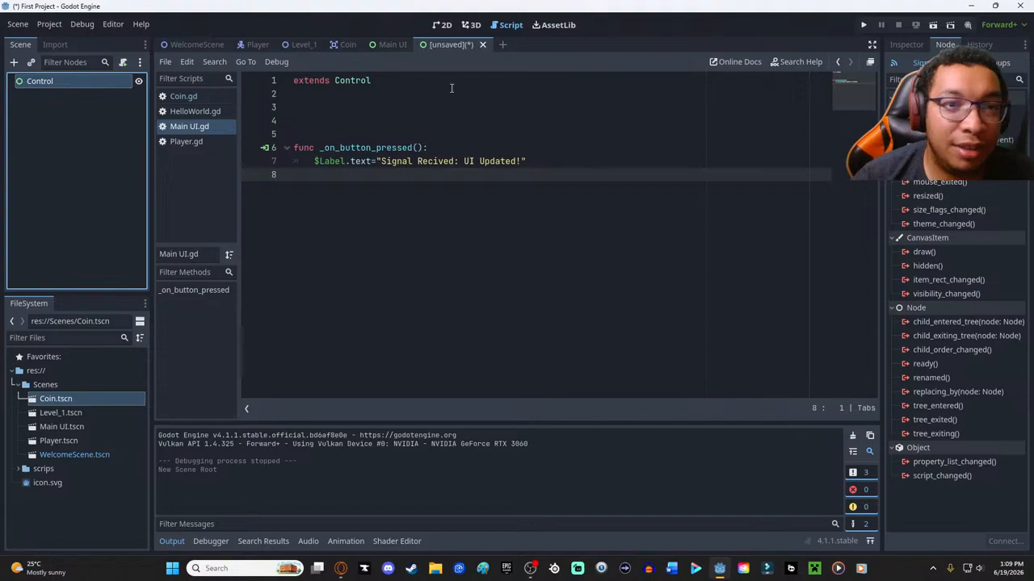
{"action": "left_click", "coordinate": [442, 26]}
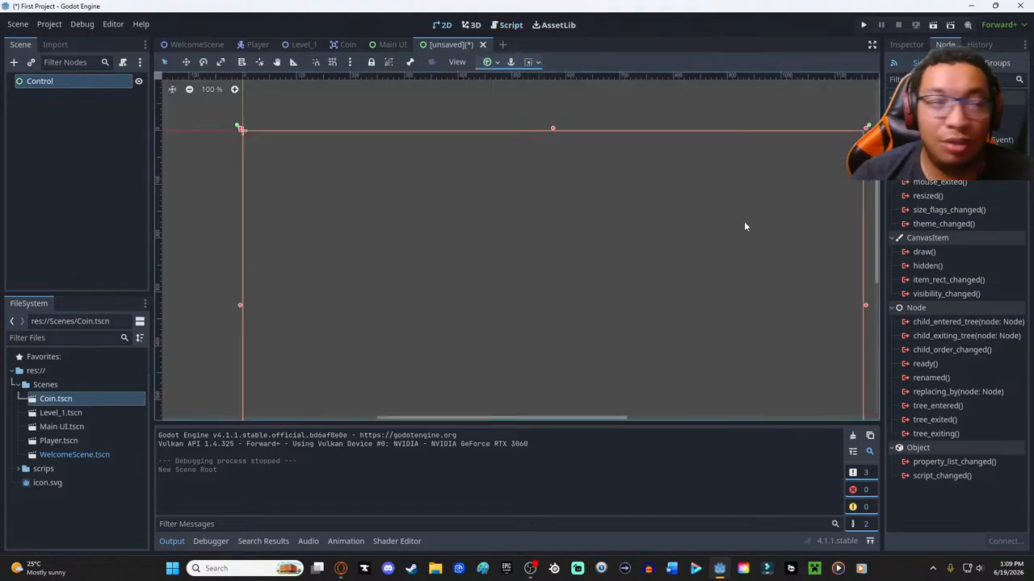
{"action": "left_click", "coordinate": [913, 48]}
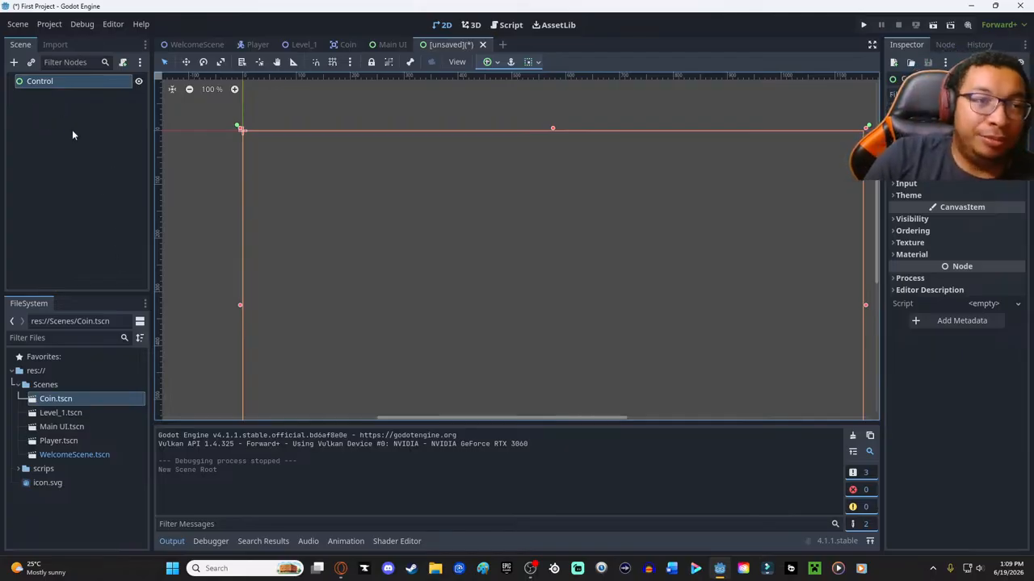
- Rename the new scene's root Control node to MainMenu
{"action": "left_click", "coordinate": [49, 82]}
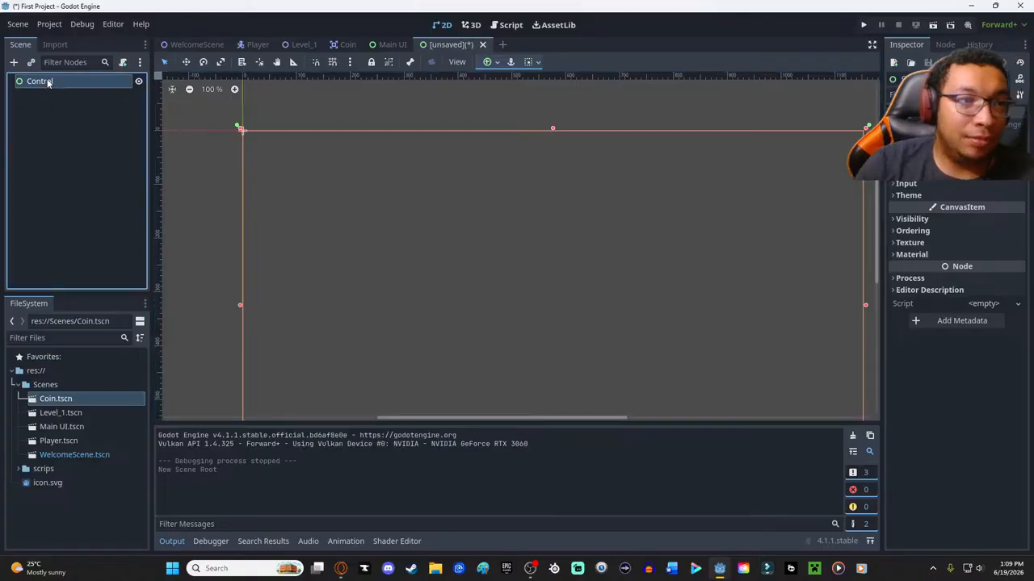
{"action": "left_click", "coordinate": [49, 81]}
{"action": "type", "text": "M"}
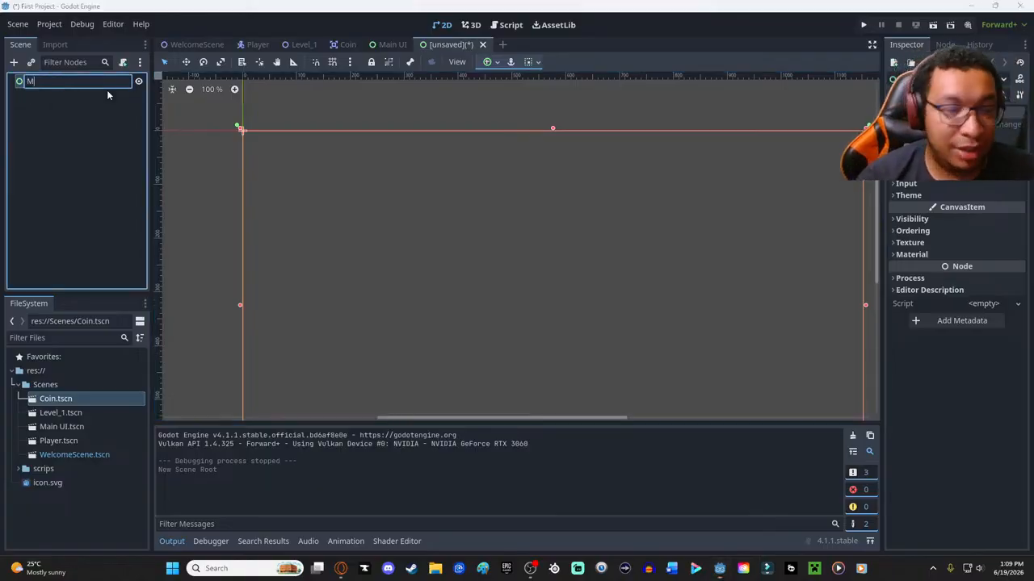
{"action": "type", "text": "ainMenu"}
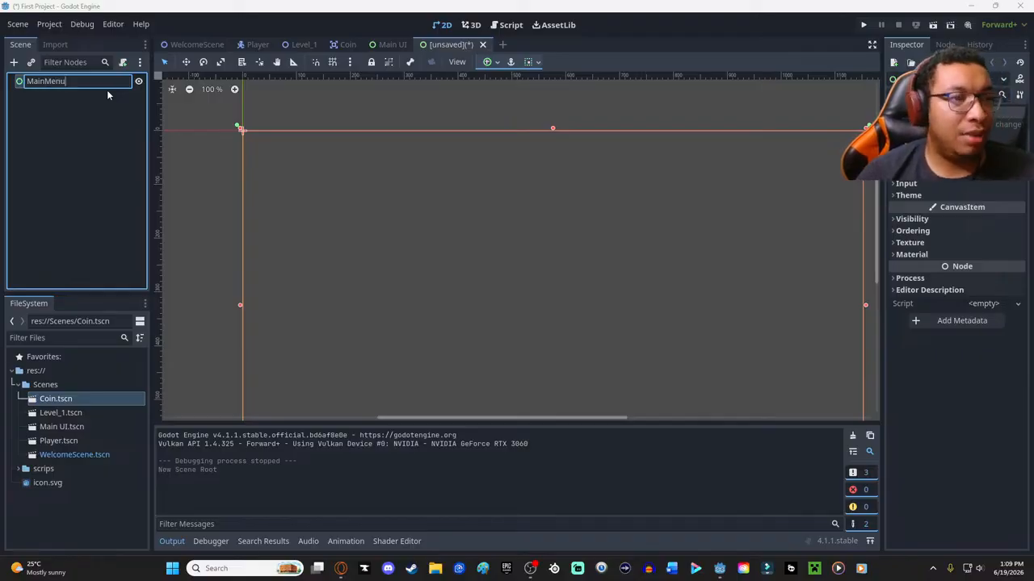
{"action": "key", "text": "Return"}
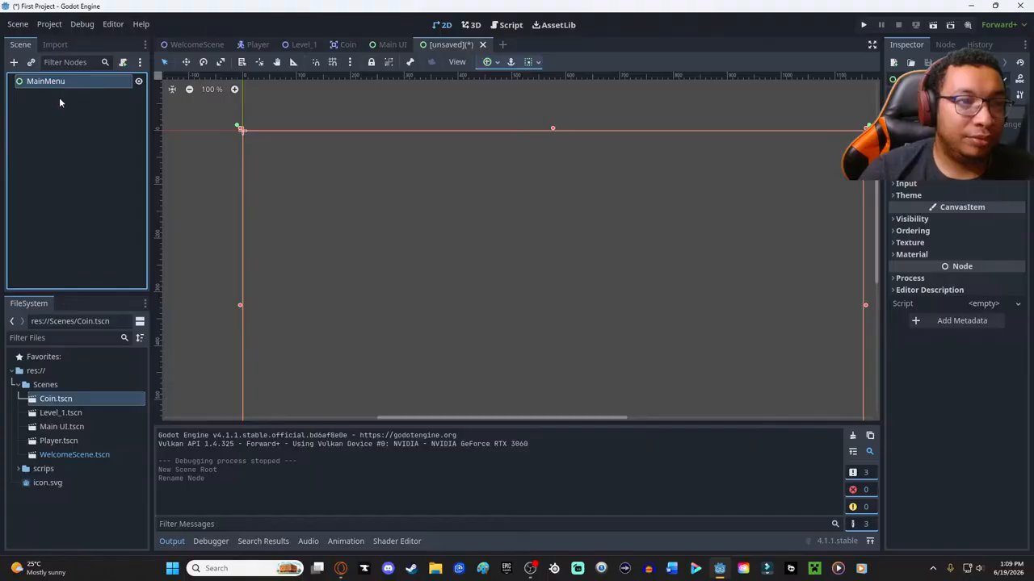
- Save the new scene as main_menu.tscn in the project's Scenes folder
{"action": "key", "text": "ctrl+s"}
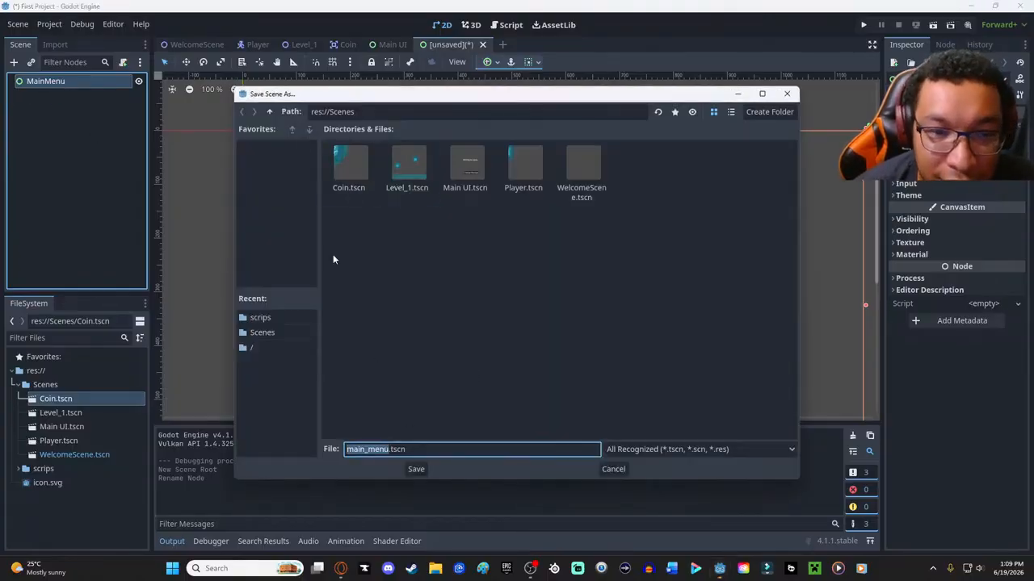
{"action": "left_click", "coordinate": [269, 112]}
{"action": "double_click", "coordinate": [348, 166]}
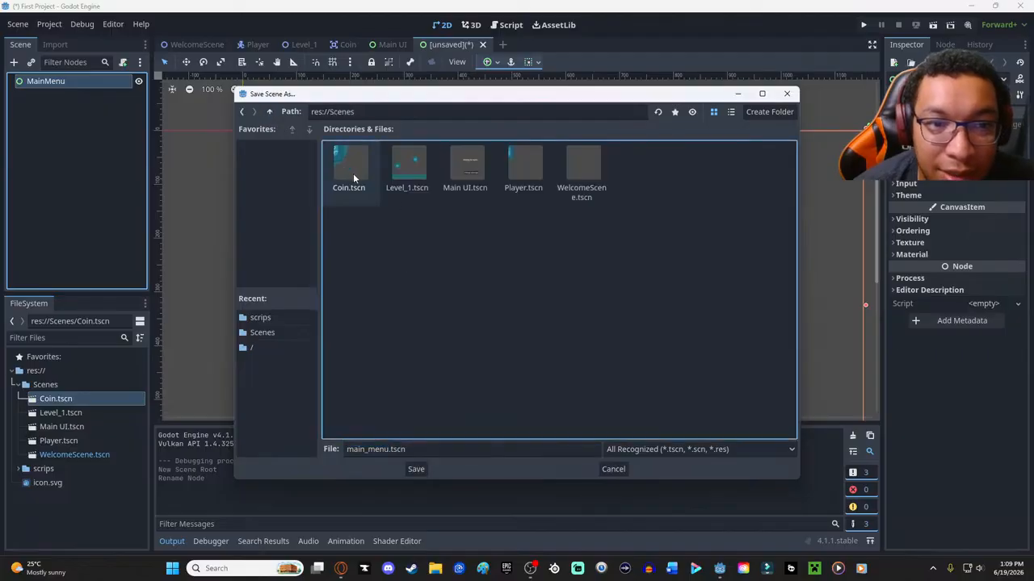
{"action": "left_click", "coordinate": [415, 468]}
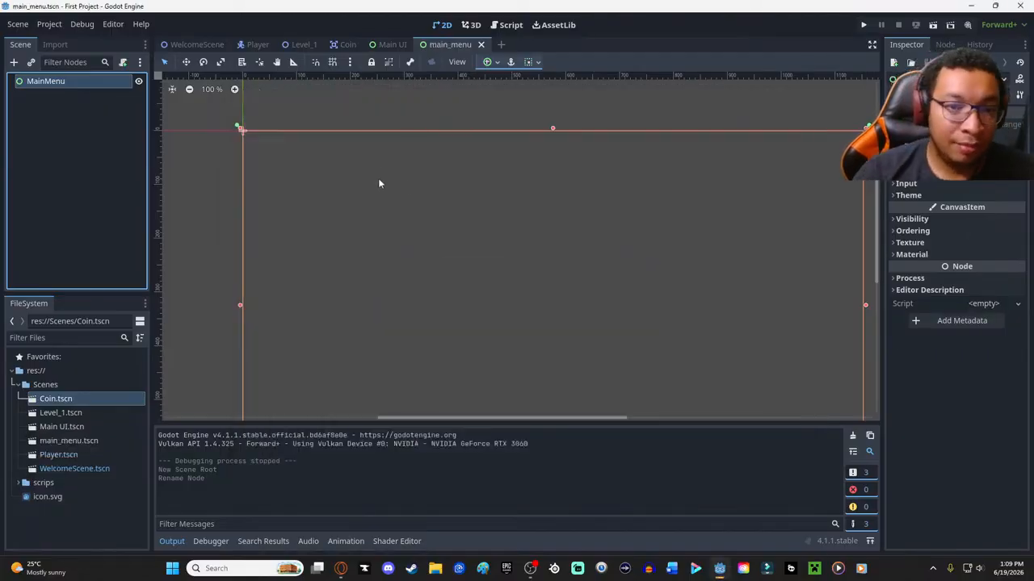
{"action": "left_click", "coordinate": [13, 62]}
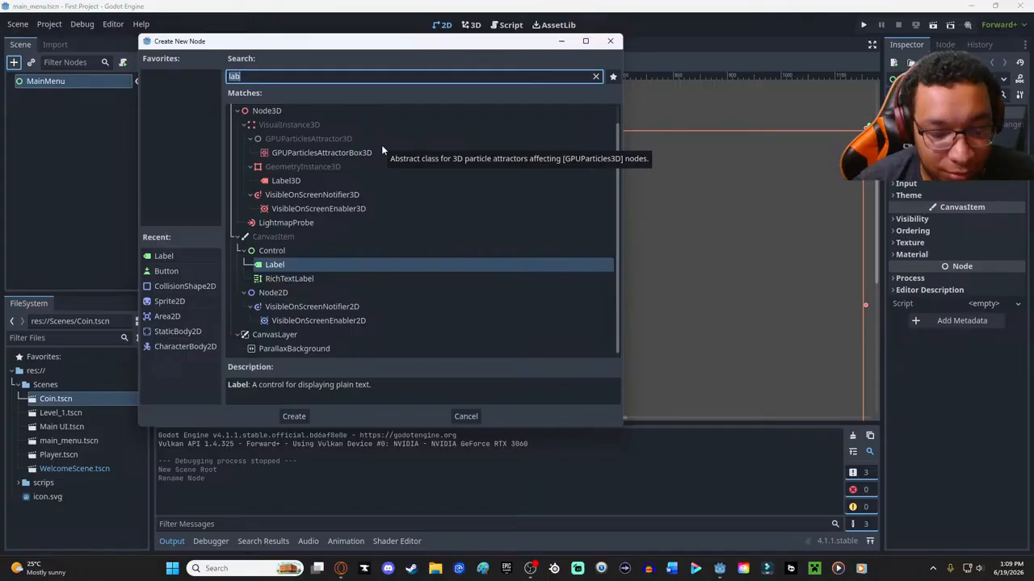
{"action": "left_click", "coordinate": [184, 256]}
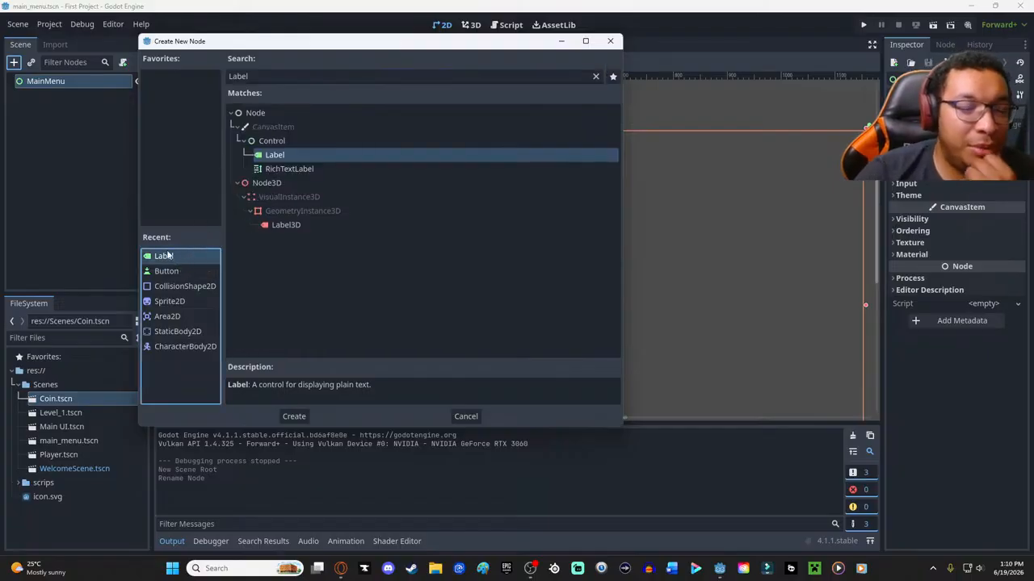
{"action": "left_click", "coordinate": [172, 275]}
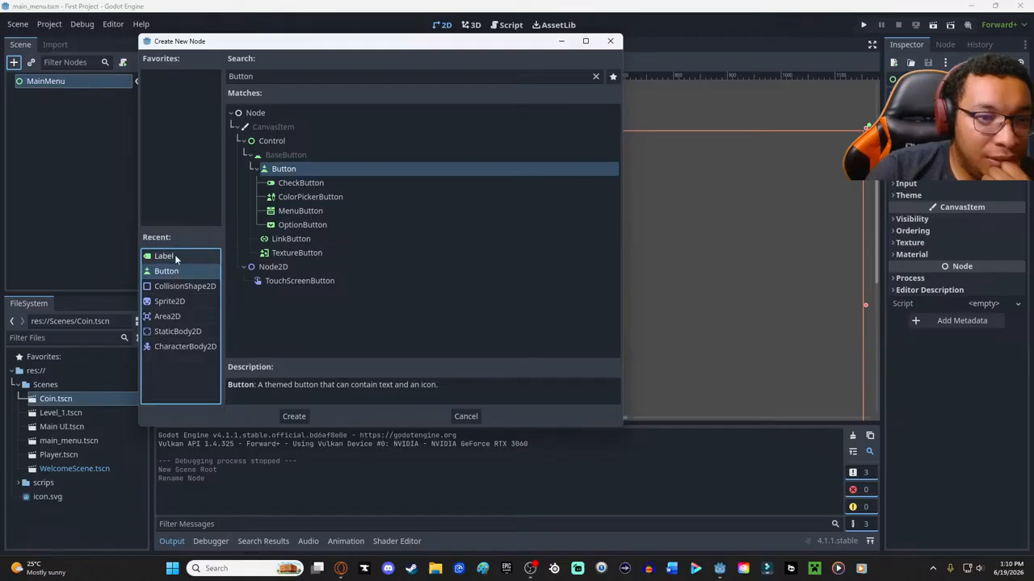
{"action": "left_click", "coordinate": [180, 257]}
{"action": "left_click", "coordinate": [68, 176]}
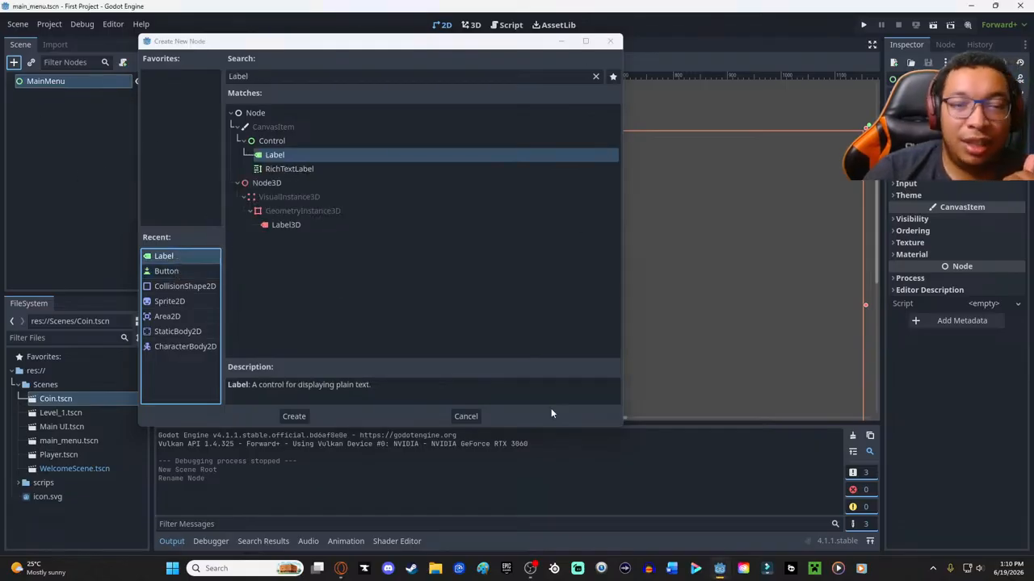
{"action": "left_click", "coordinate": [465, 416]}
- Check the Button node in the Main UI scene for reference and return to the main_menu scene
{"action": "left_click", "coordinate": [392, 44]}
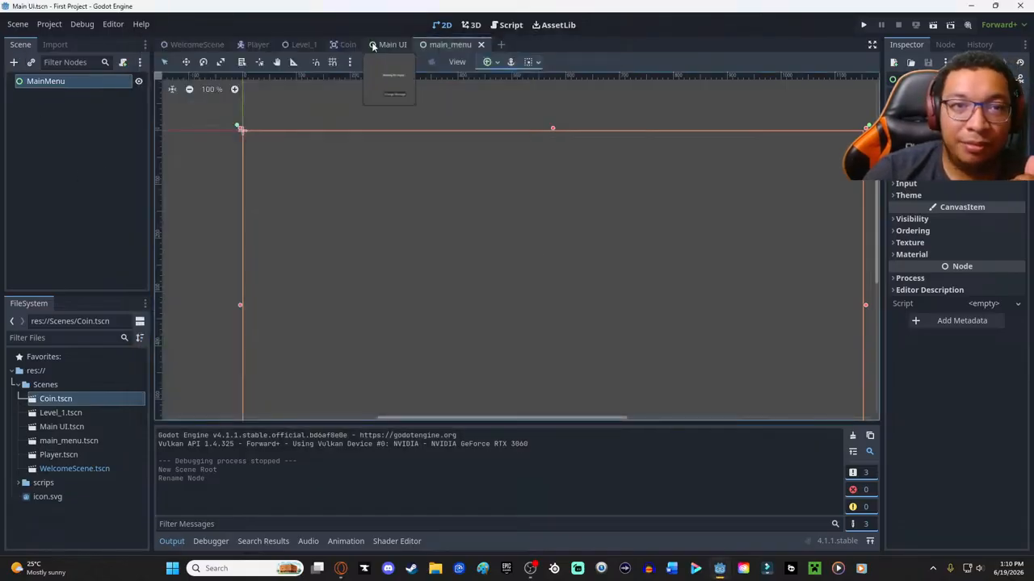
{"action": "left_click", "coordinate": [46, 96]}
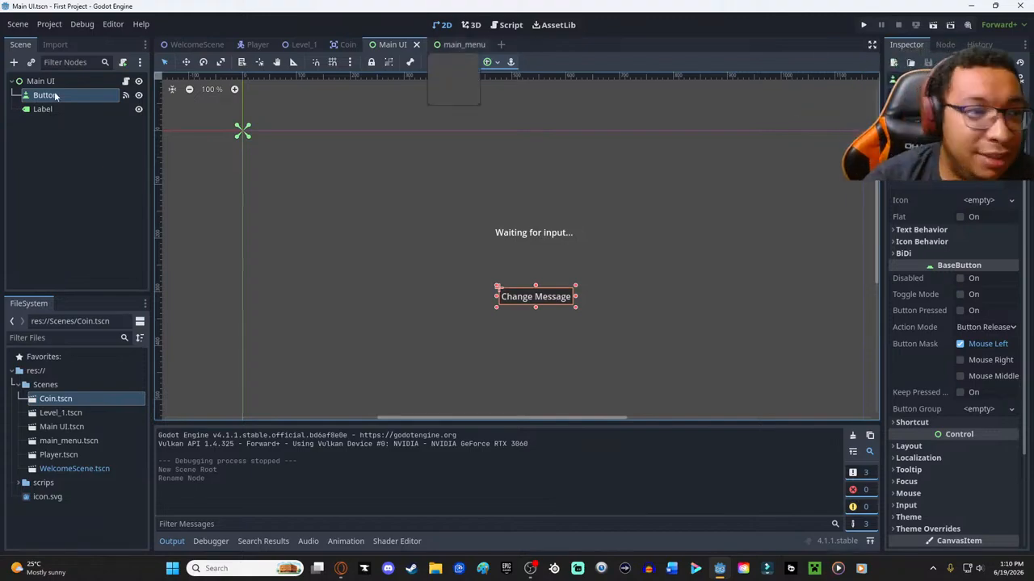
{"action": "left_click", "coordinate": [446, 45]}
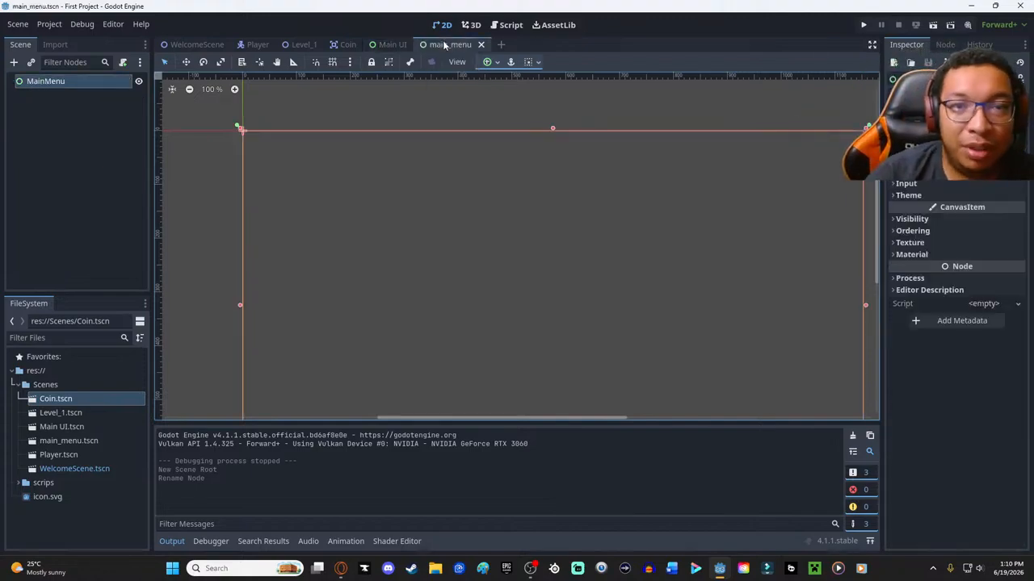
- Add a Label node under MainMenu and set its text to "Main Menu"
{"action": "left_click", "coordinate": [13, 62]}
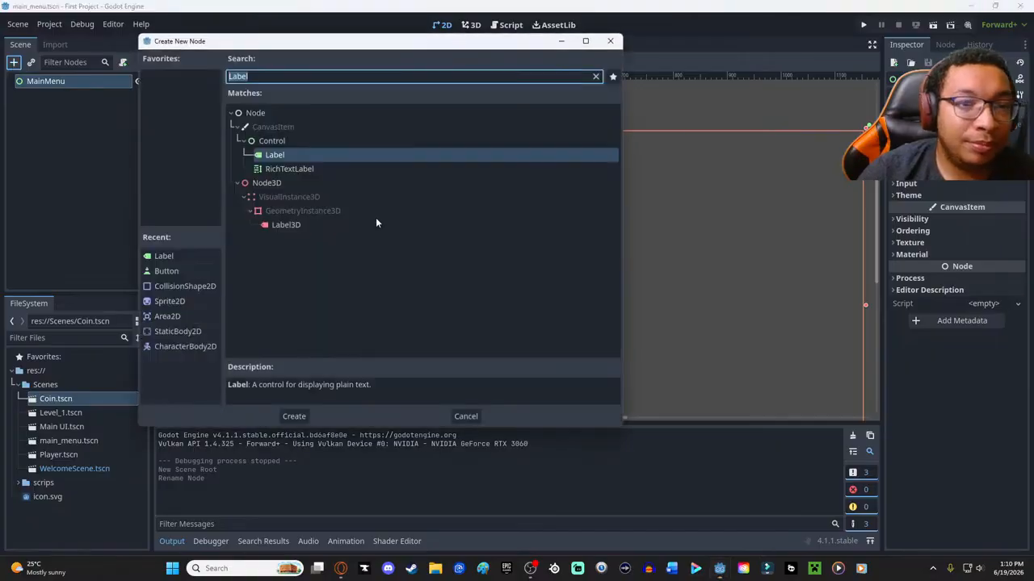
{"action": "double_click", "coordinate": [291, 160]}
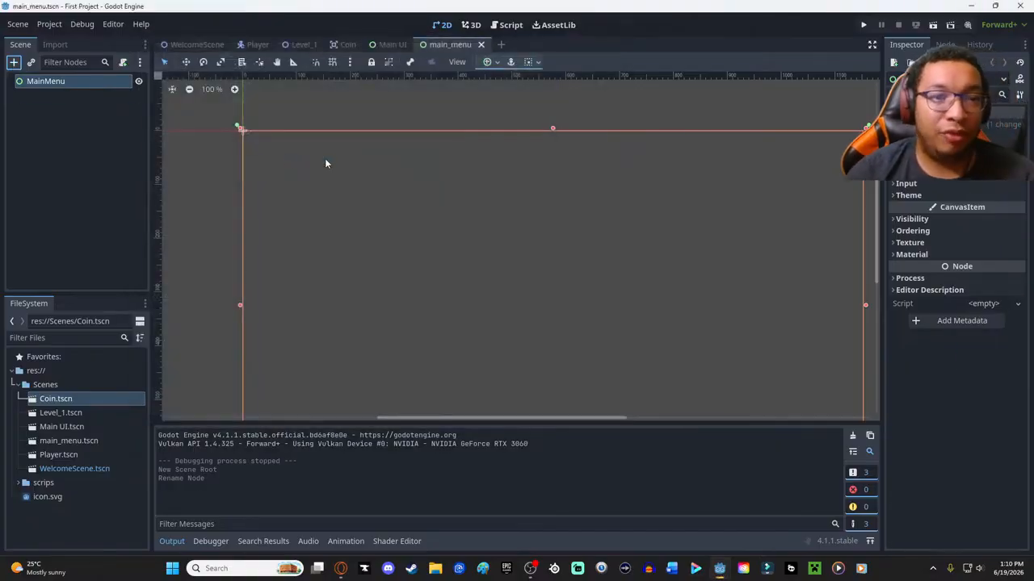
{"action": "left_click", "coordinate": [945, 160]}
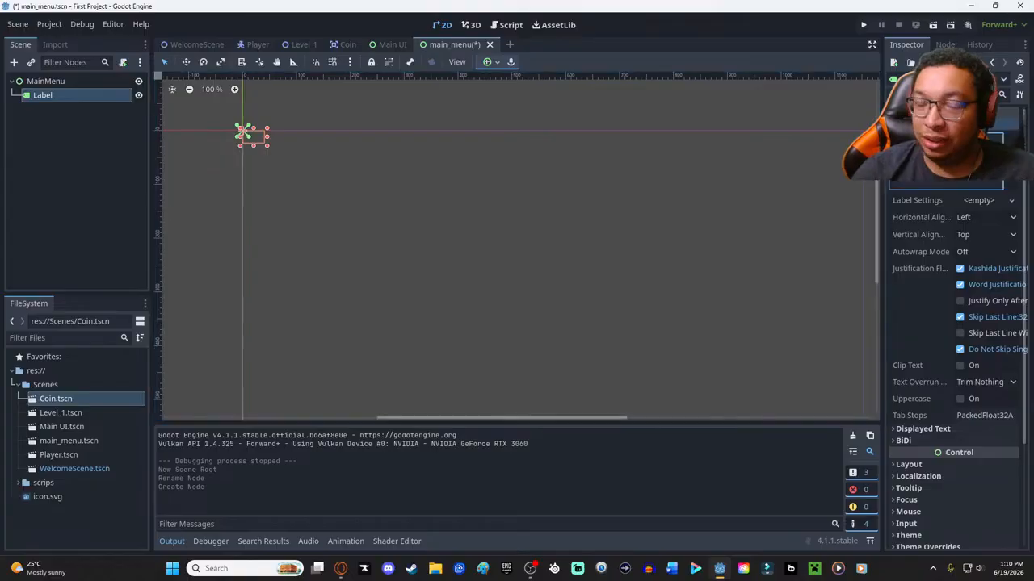
{"action": "type", "text": "Main Menu"}
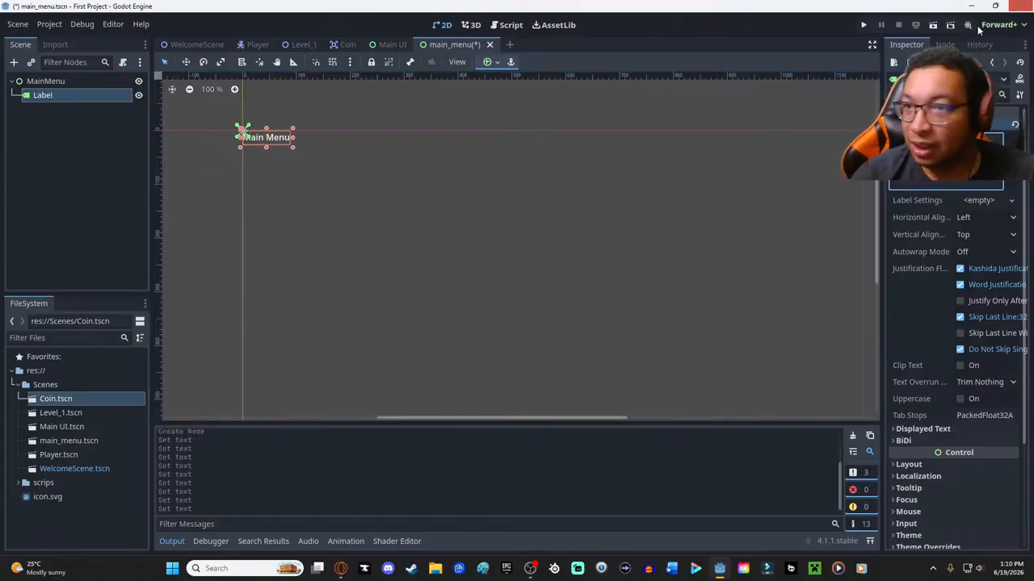
- Set both the horizontal and vertical alignment of the label to Center
{"action": "left_click", "coordinate": [1009, 220]}
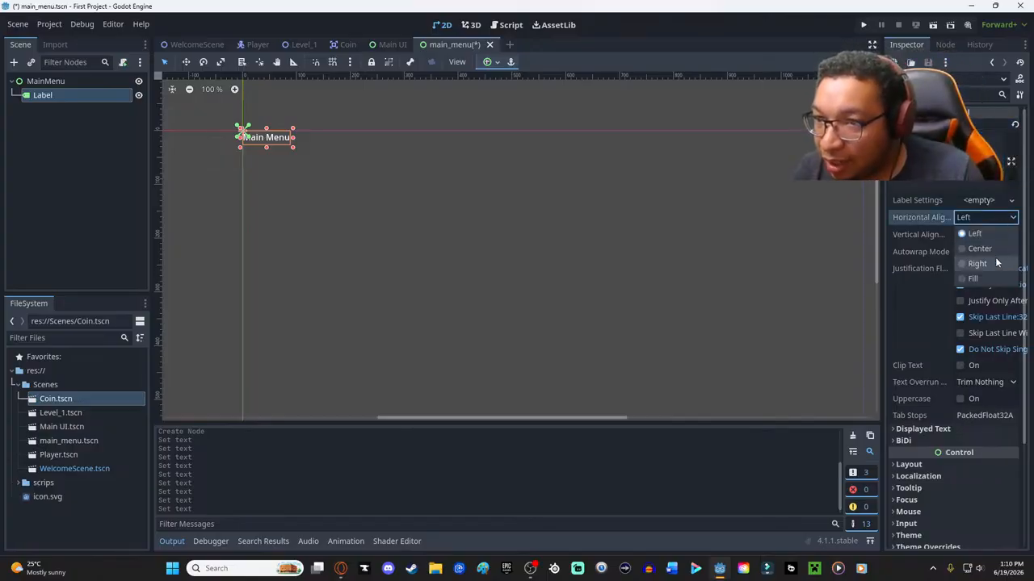
{"action": "left_click", "coordinate": [980, 249]}
{"action": "left_click", "coordinate": [1010, 236]}
{"action": "left_click", "coordinate": [992, 266]}
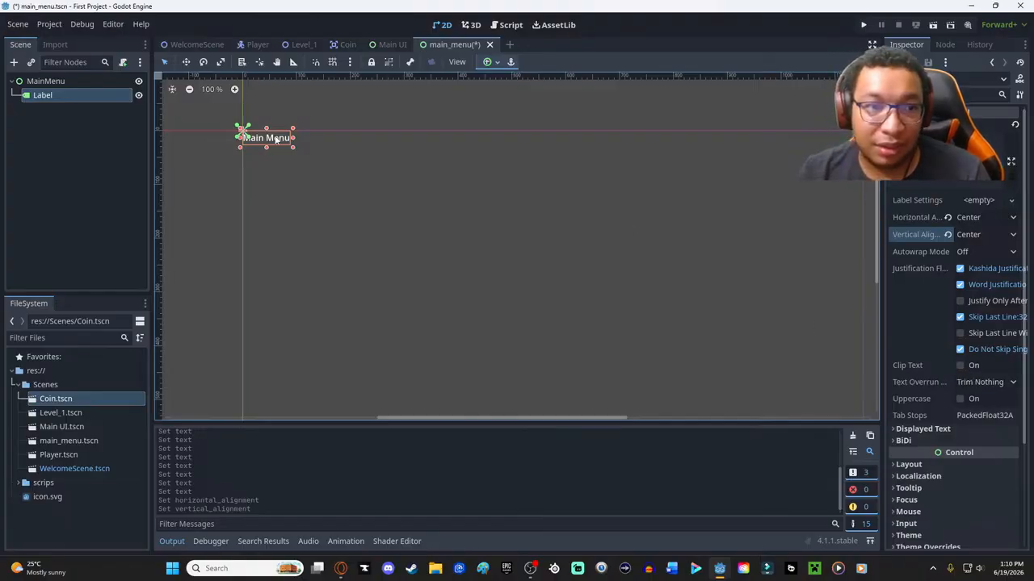
- Move the Main Menu label to the upper middle of the screen area, at about (485, 140)
{"action": "left_click", "coordinate": [186, 63]}
{"action": "left_click_drag", "start_coordinate": [252, 134], "coordinate": [655, 324]}
{"action": "scroll", "coordinate": [800, 384], "scroll_direction": "down", "scroll_amount": 2}
{"action": "scroll", "coordinate": [796, 368], "scroll_direction": "down", "scroll_amount": 6}
{"action": "scroll", "coordinate": [657, 325], "scroll_direction": "up", "scroll_amount": 3}
{"action": "mouse_move", "coordinate": [782, 366]}
{"action": "left_mouse_down"}
{"action": "mouse_move", "coordinate": [736, 315]}
{"action": "mouse_move", "coordinate": [767, 361]}
{"action": "left_mouse_up"}
{"action": "middle_click_drag", "start_coordinate": [751, 349], "coordinate": [601, 259]}
{"action": "scroll", "coordinate": [593, 261], "scroll_direction": "up", "scroll_amount": 7}
{"action": "scroll", "coordinate": [517, 272], "scroll_direction": "down", "scroll_amount": 2}
{"action": "left_click_drag", "start_coordinate": [476, 240], "coordinate": [456, 165]}
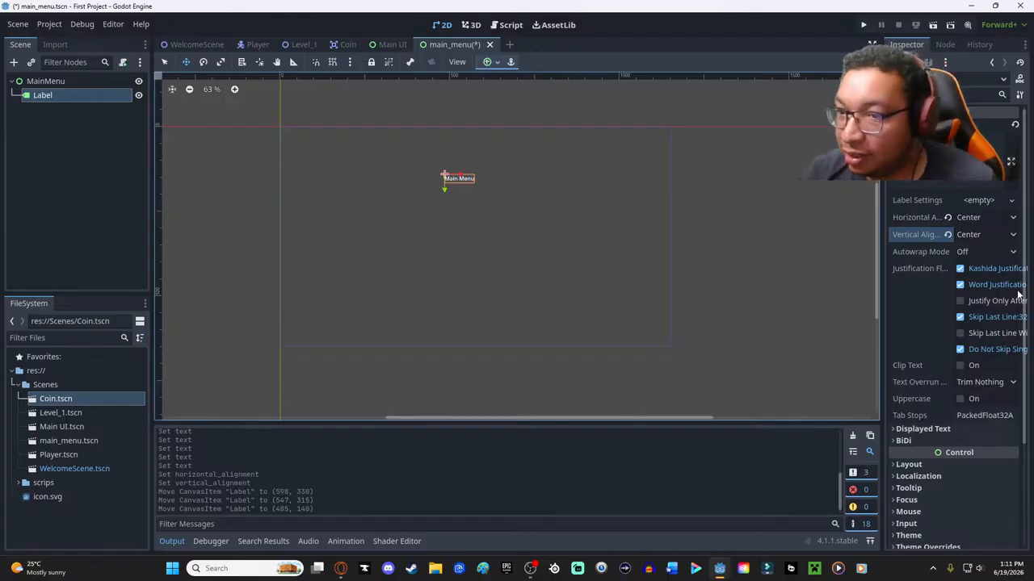
- Look through the label's Layout and Displayed Text properties, including its Layout Mode options
{"action": "scroll", "coordinate": [945, 337], "scroll_direction": "down", "scroll_amount": 3}
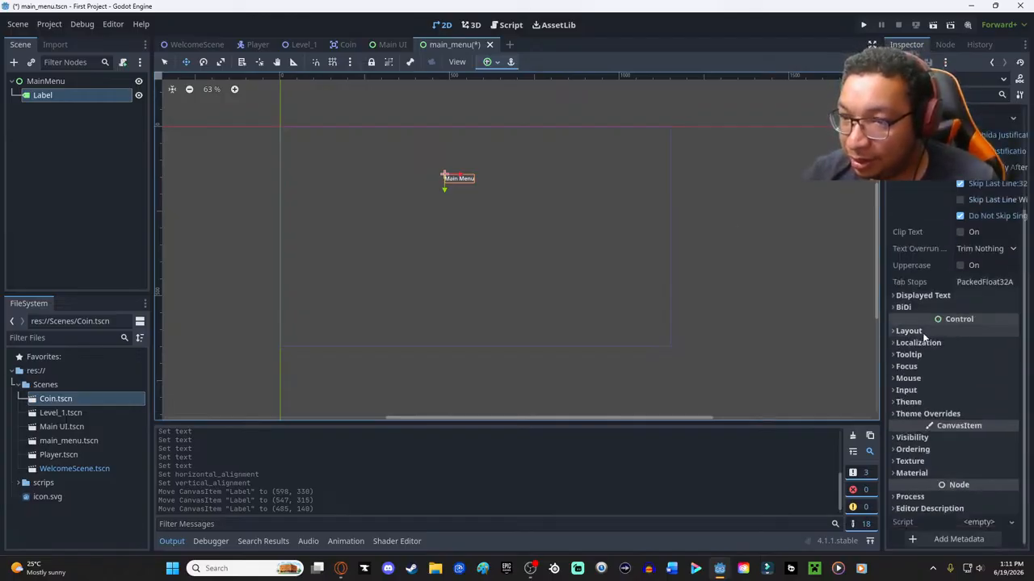
{"action": "left_click", "coordinate": [922, 332]}
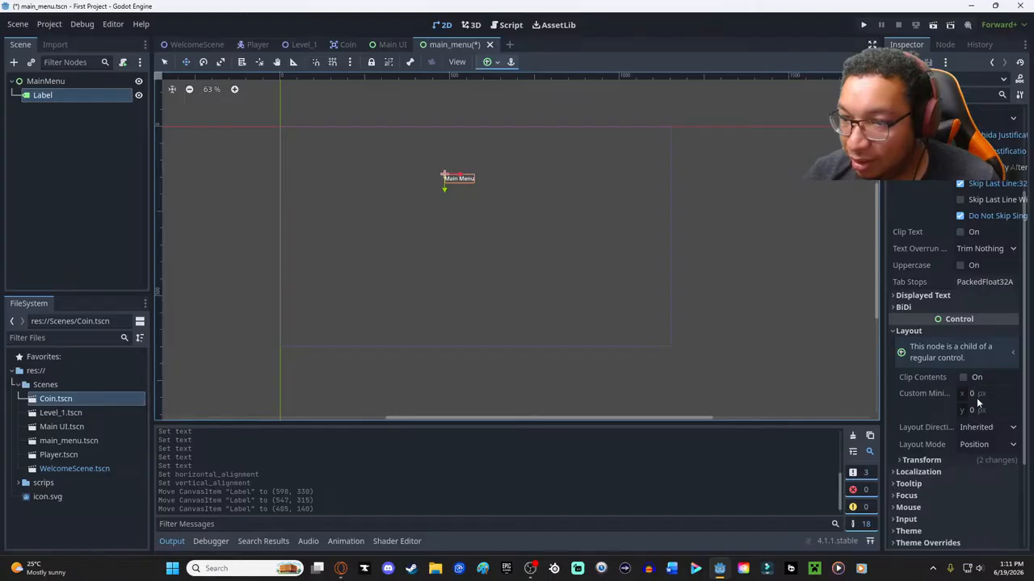
{"action": "left_click", "coordinate": [984, 445]}
{"action": "left_click", "coordinate": [979, 463]}
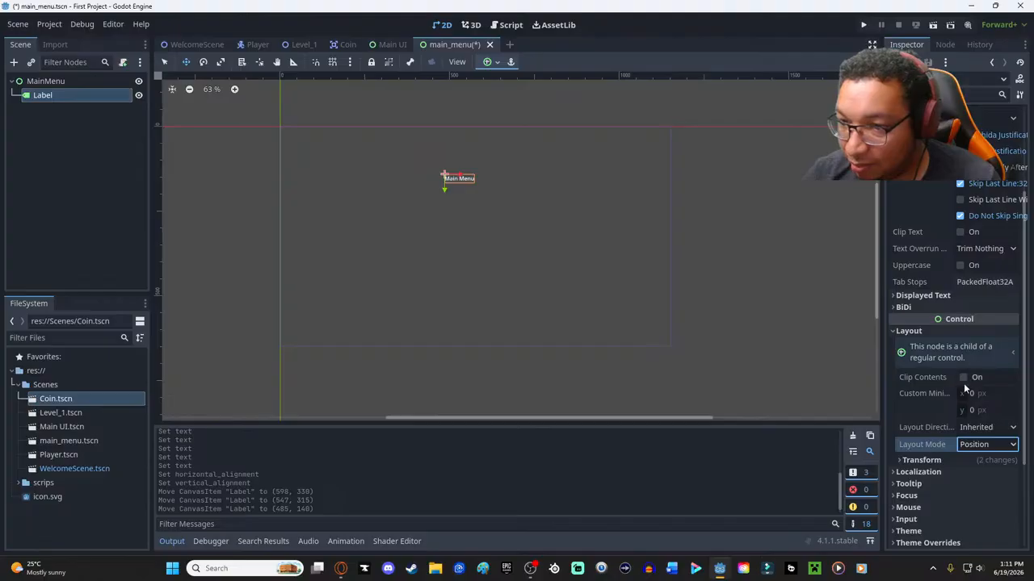
{"action": "left_click", "coordinate": [930, 331]}
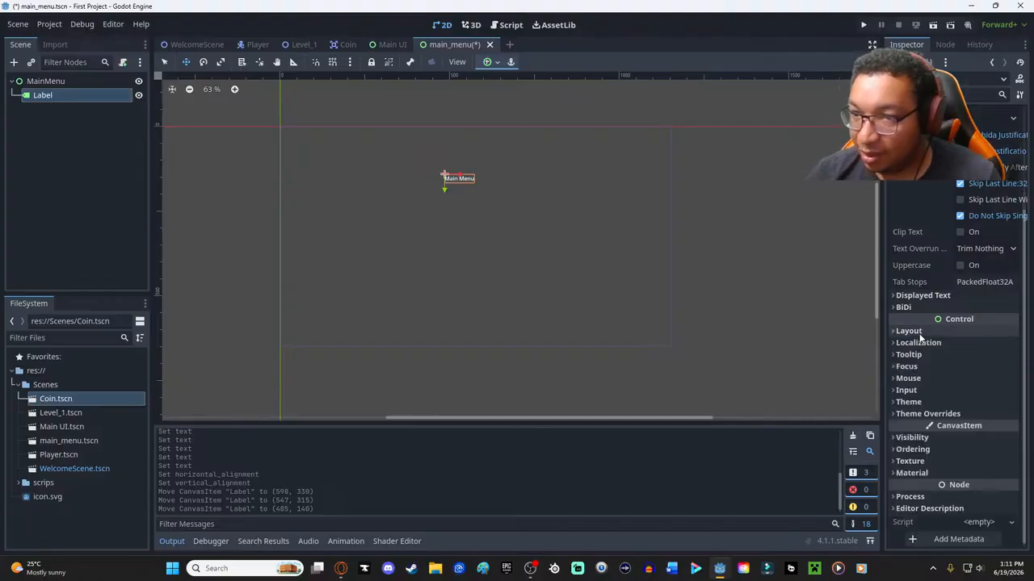
{"action": "left_click", "coordinate": [927, 297]}
{"action": "left_click", "coordinate": [927, 297]}
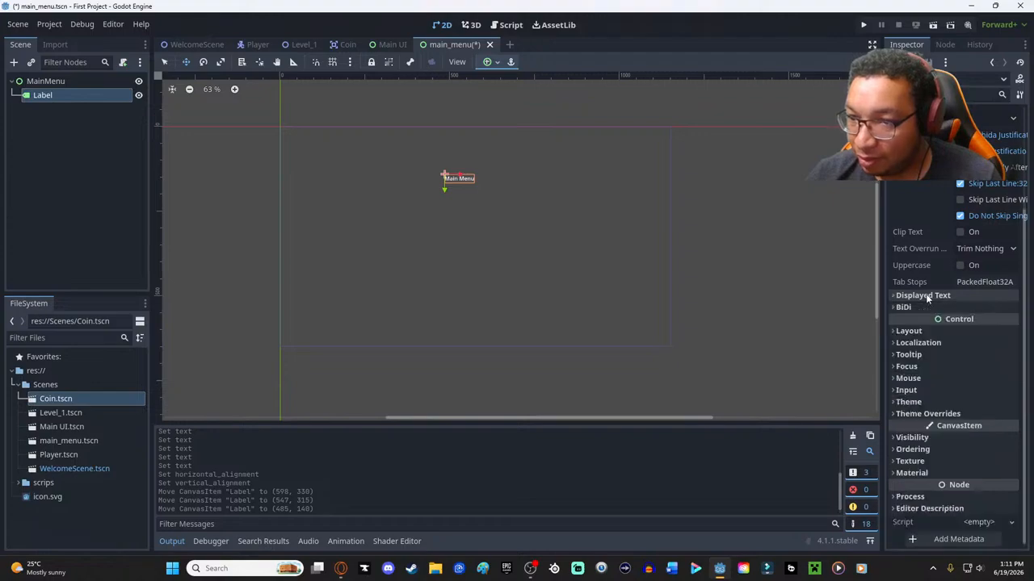
- Assign a new Theme resource to the Main Menu label
{"action": "left_click", "coordinate": [924, 401]}
{"action": "left_click", "coordinate": [988, 421]}
{"action": "left_click", "coordinate": [988, 420]}
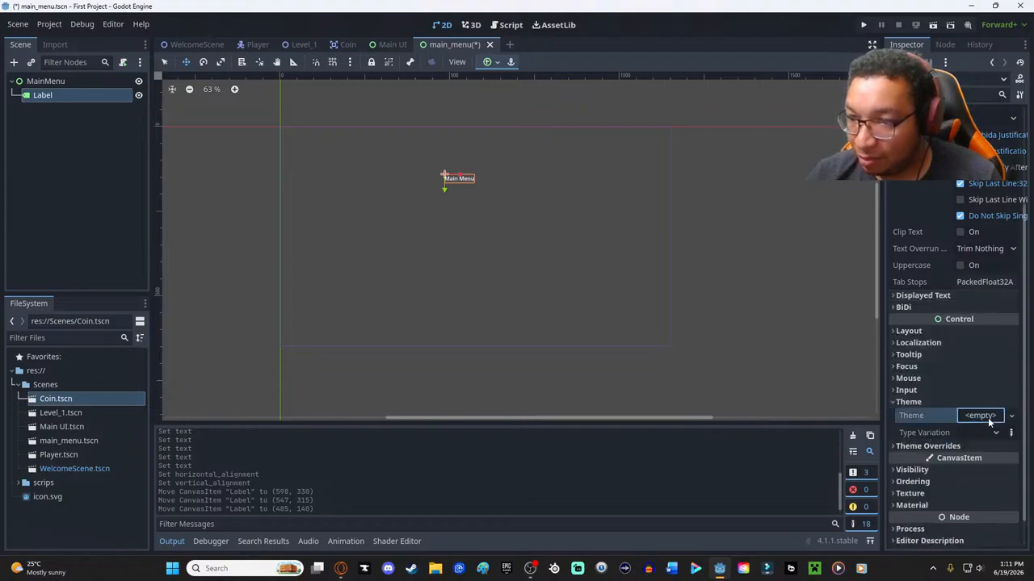
{"action": "left_click", "coordinate": [987, 417]}
{"action": "left_click", "coordinate": [982, 432]}
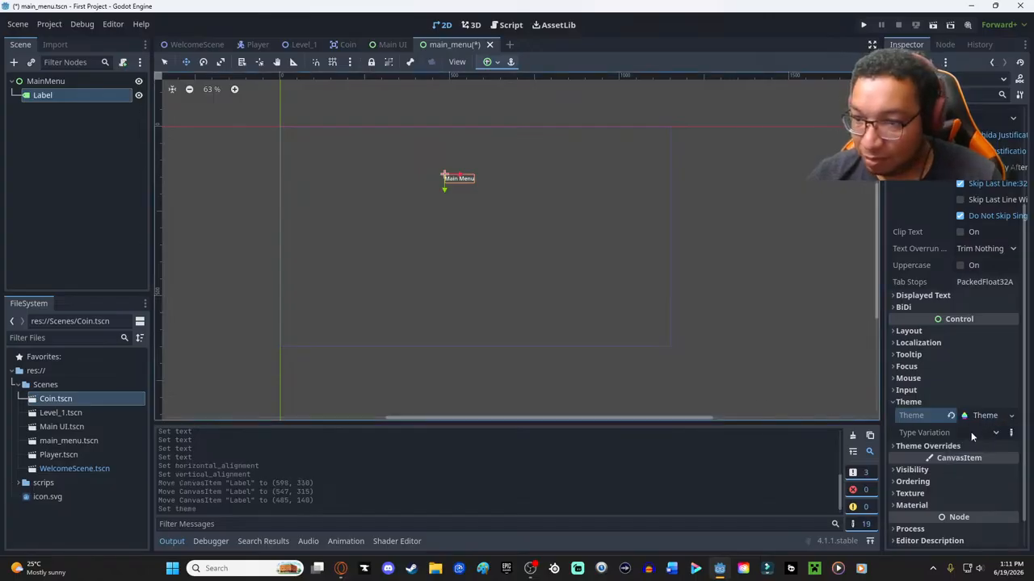
- Set the label's theme type variation to HeaderLarge
{"action": "left_click", "coordinate": [1010, 433]}
{"action": "left_click", "coordinate": [1012, 433]}
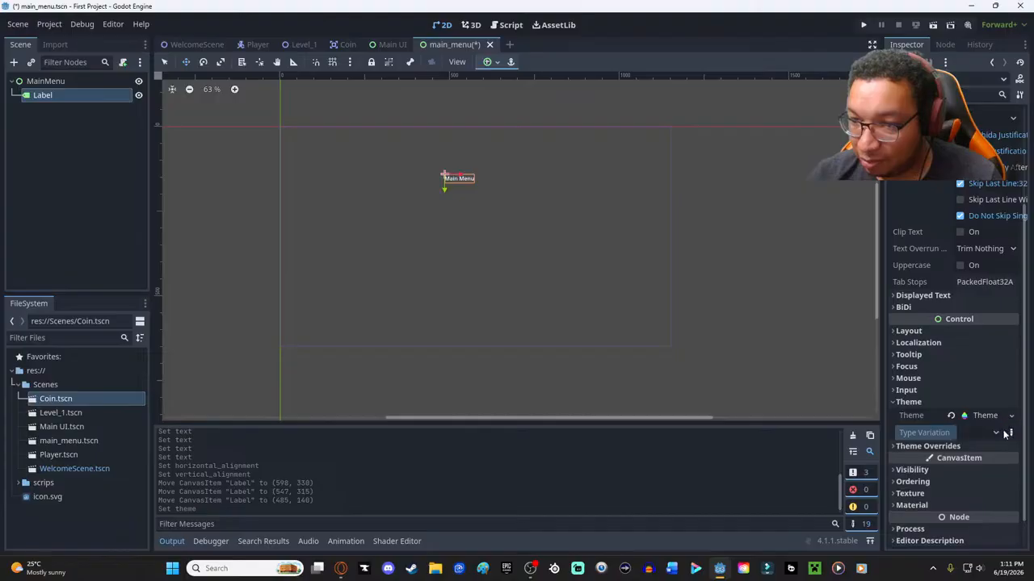
{"action": "left_click", "coordinate": [996, 433]}
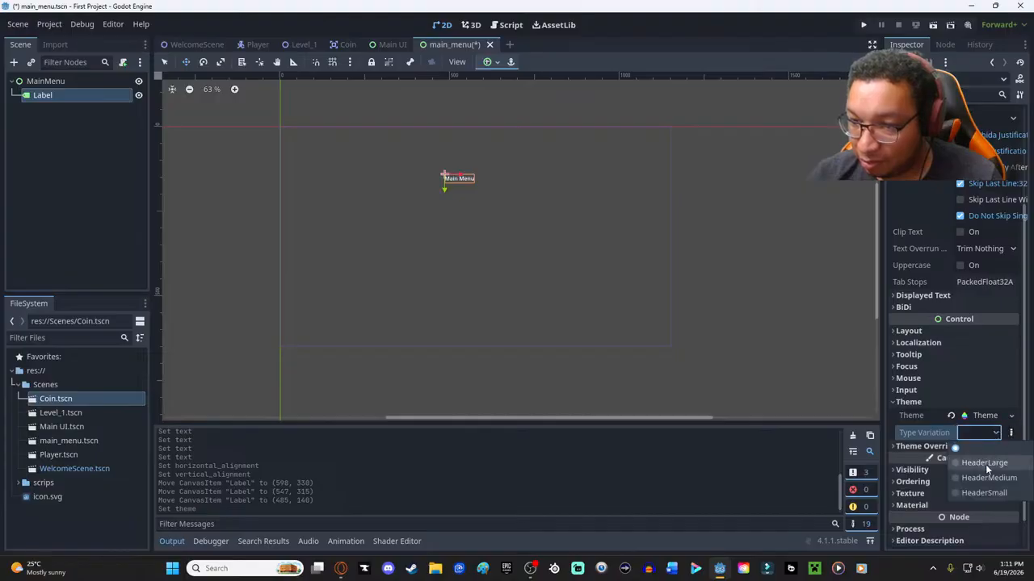
{"action": "left_click", "coordinate": [985, 464]}
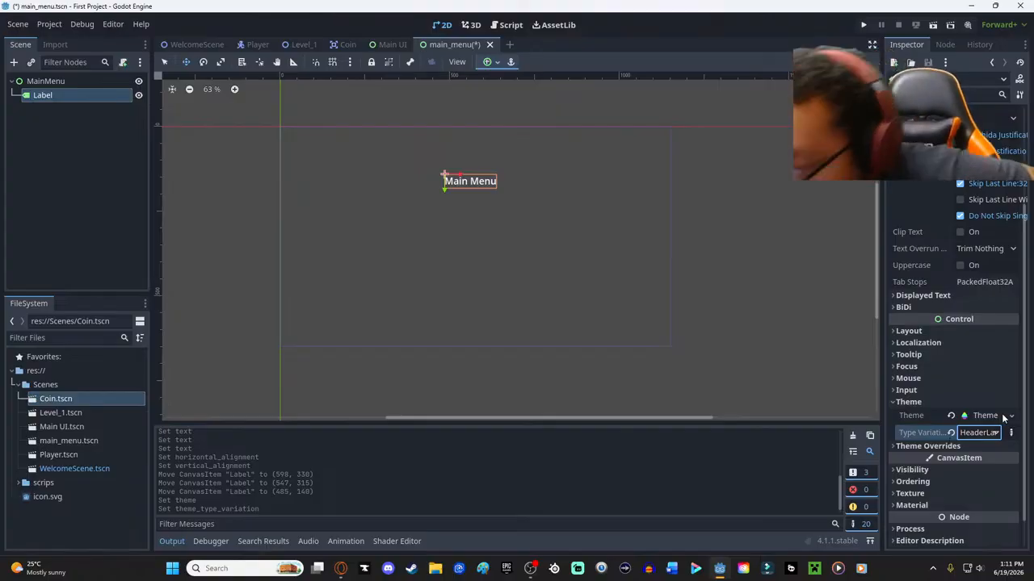
{"action": "left_click", "coordinate": [1011, 433]}
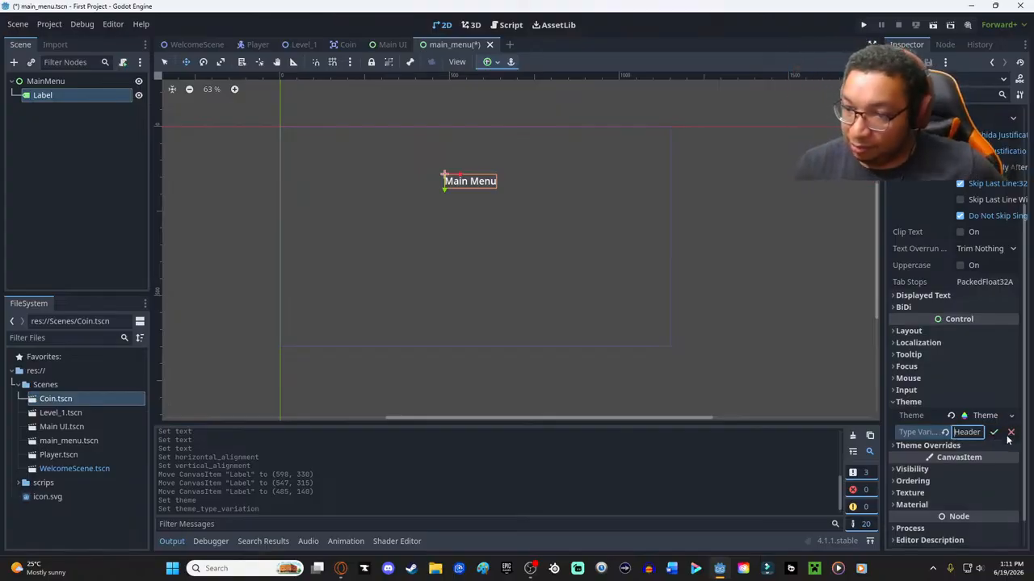
{"action": "left_click", "coordinate": [1010, 434]}
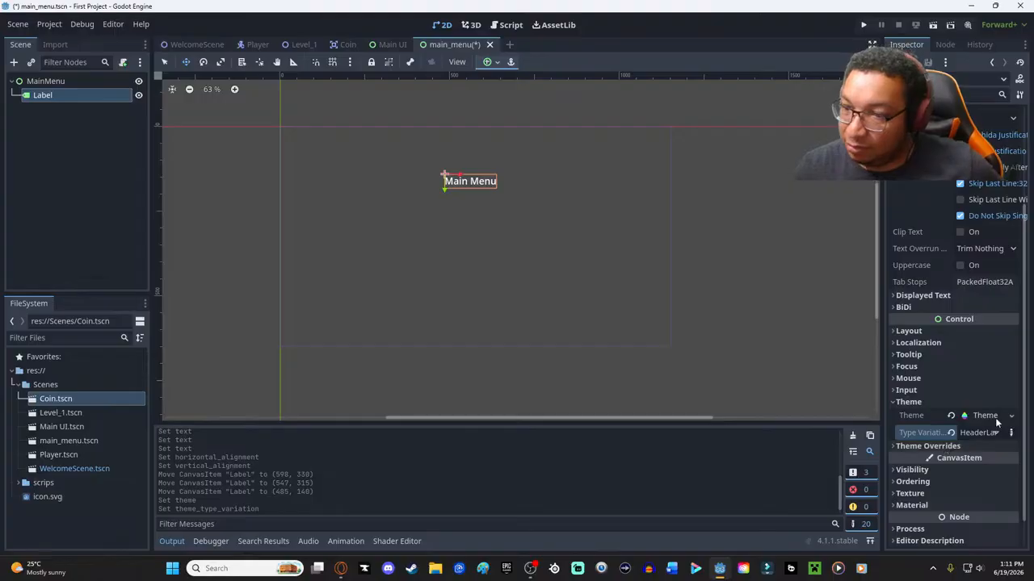
- Open the label's Theme resource and examine its default preview of controls
{"action": "left_click", "coordinate": [987, 416]}
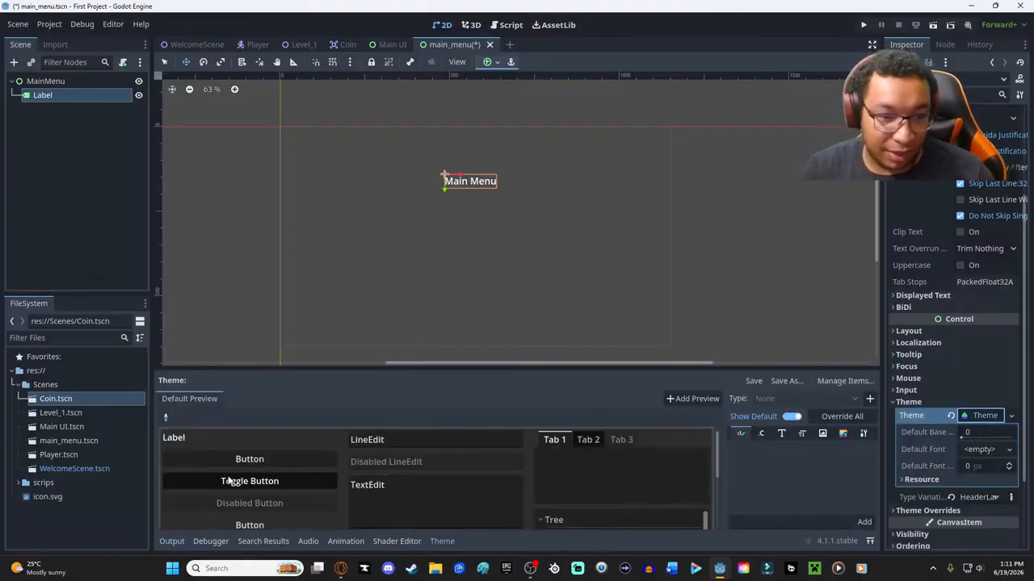
{"action": "scroll", "coordinate": [228, 480], "scroll_direction": "down", "scroll_amount": 2}
{"action": "scroll", "coordinate": [252, 466], "scroll_direction": "up", "scroll_amount": 2}
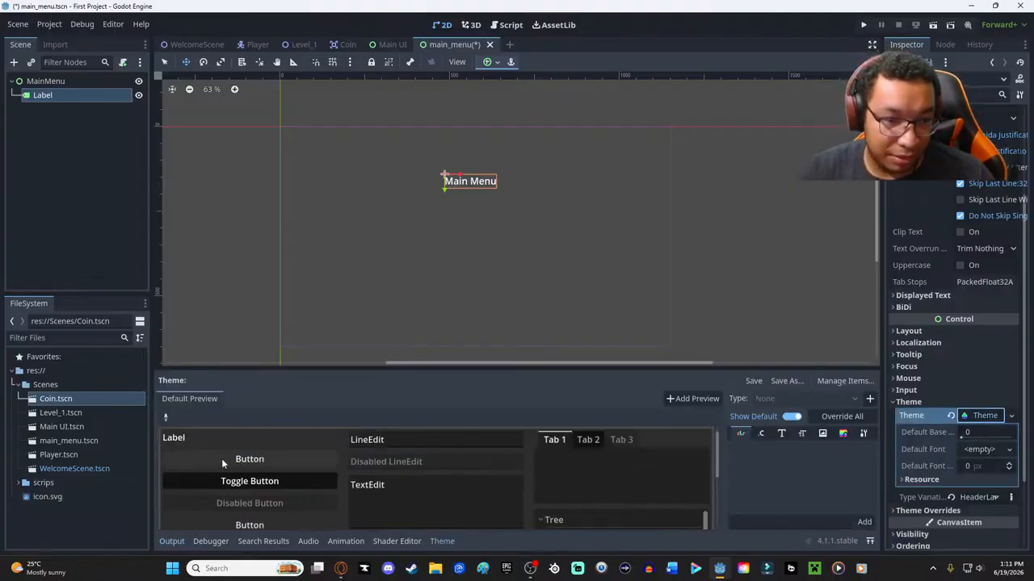
{"action": "scroll", "coordinate": [516, 470], "scroll_direction": "down", "scroll_amount": 5}
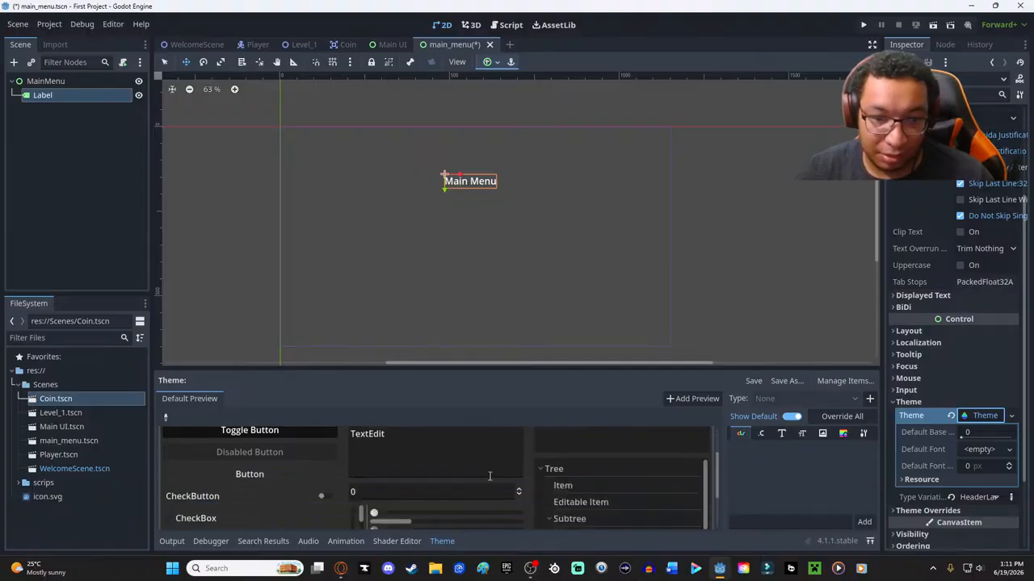
{"action": "scroll", "coordinate": [452, 474], "scroll_direction": "up", "scroll_amount": 3}
{"action": "scroll", "coordinate": [452, 474], "scroll_direction": "up", "scroll_amount": 2}
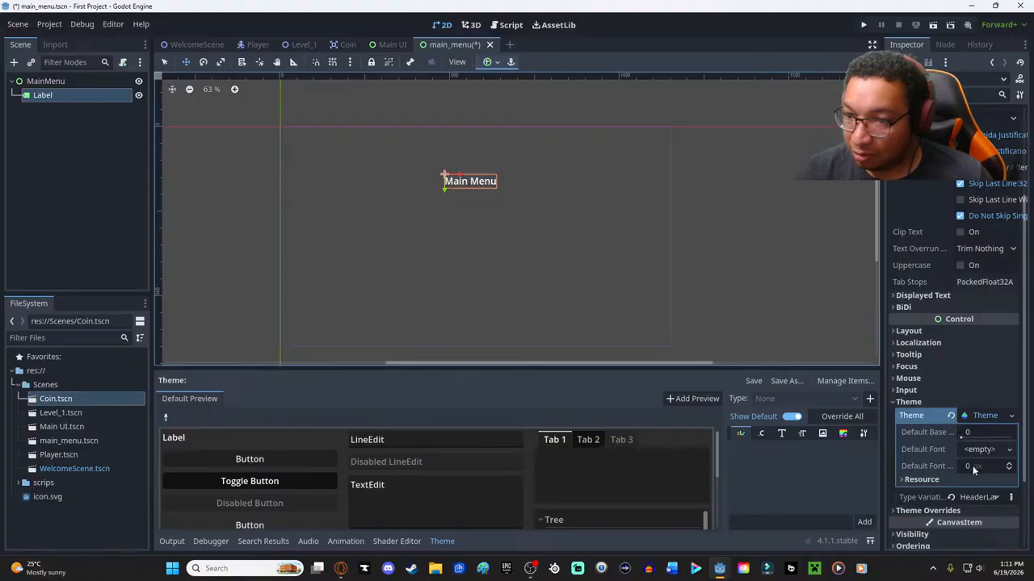
- Set the theme's default font size to 50 px and move the Main Menu label slightly to the left
{"action": "left_click", "coordinate": [995, 467]}
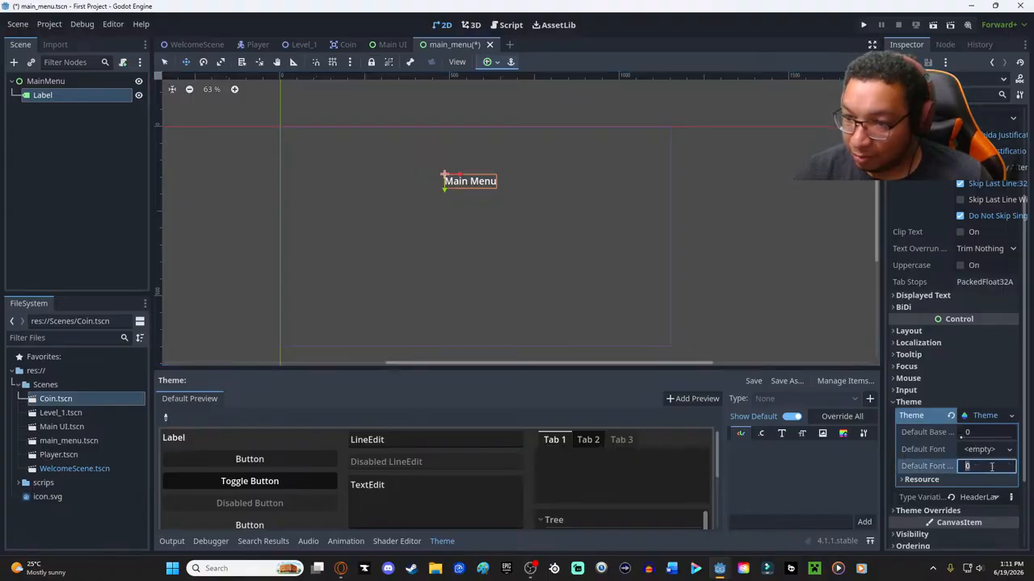
{"action": "scroll", "coordinate": [994, 466], "scroll_direction": "up", "scroll_amount": 3}
{"action": "scroll", "coordinate": [987, 469], "scroll_direction": "down", "scroll_amount": 5}
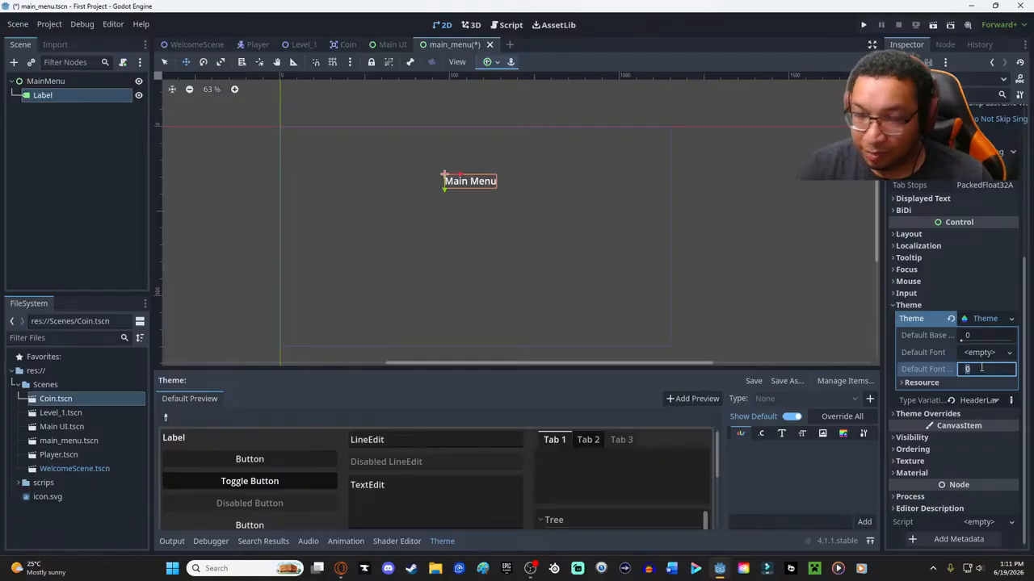
{"action": "key", "text": "Return"}
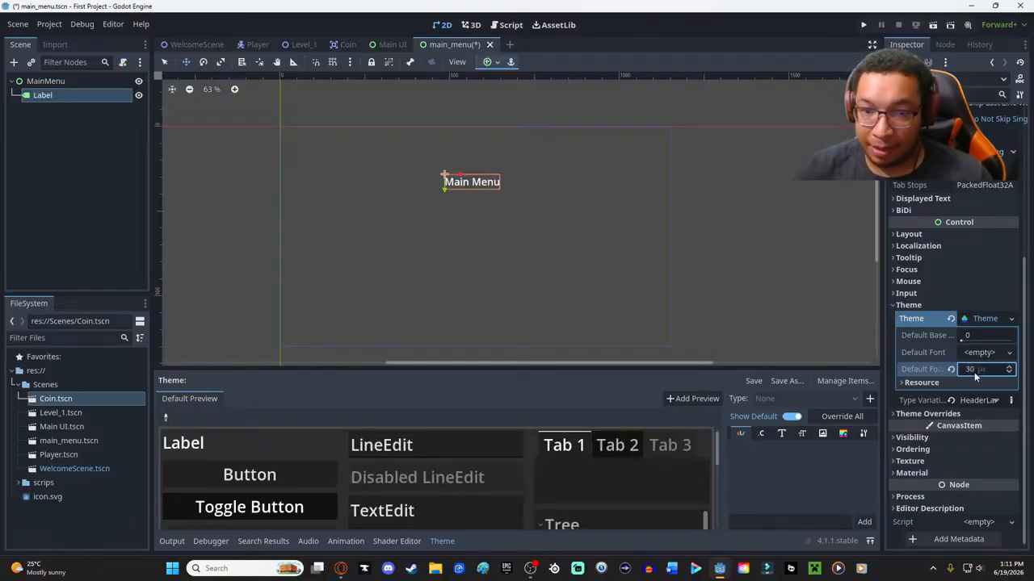
{"action": "left_click", "coordinate": [973, 370]}
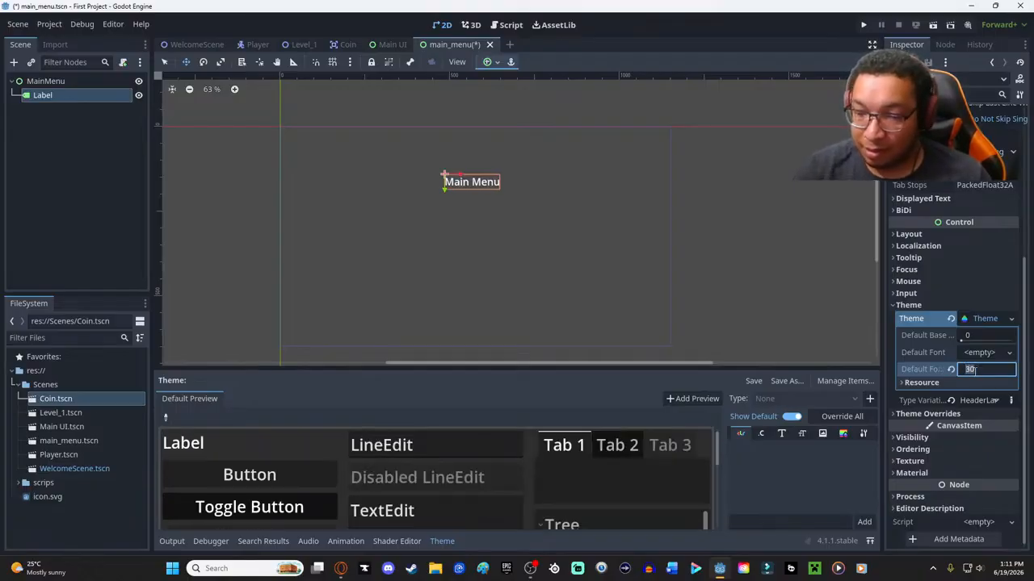
{"action": "type", "text": "50"}
{"action": "key", "text": "Return"}
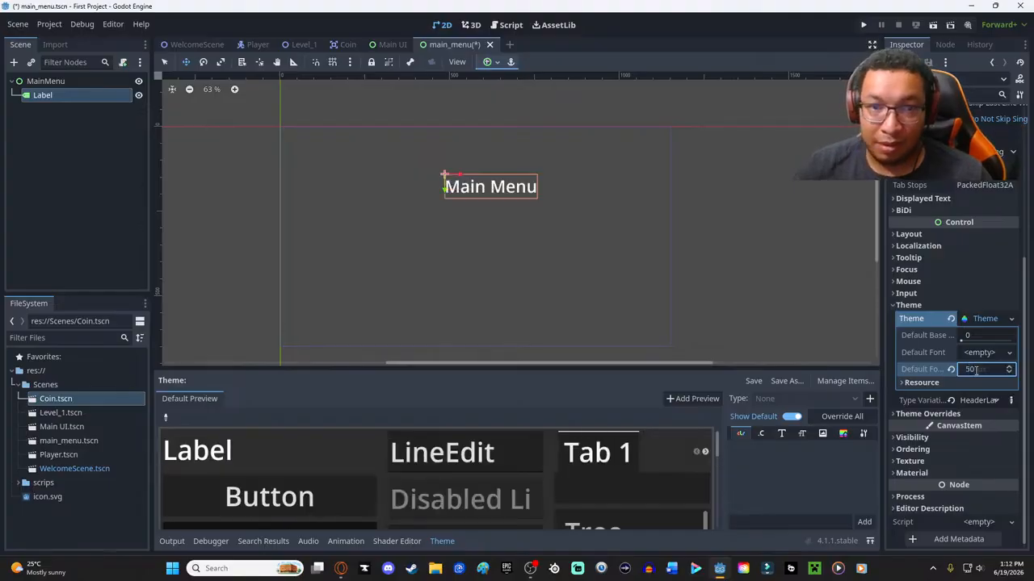
{"action": "mouse_move", "coordinate": [487, 185]}
{"action": "left_mouse_down"}
{"action": "mouse_move", "coordinate": [468, 201]}
{"action": "mouse_move", "coordinate": [475, 187]}
{"action": "left_mouse_up"}
- Examine the controls in the theme's default preview, the default font options and the project files offered for loading a font
{"action": "scroll", "coordinate": [224, 440], "scroll_direction": "down", "scroll_amount": 8}
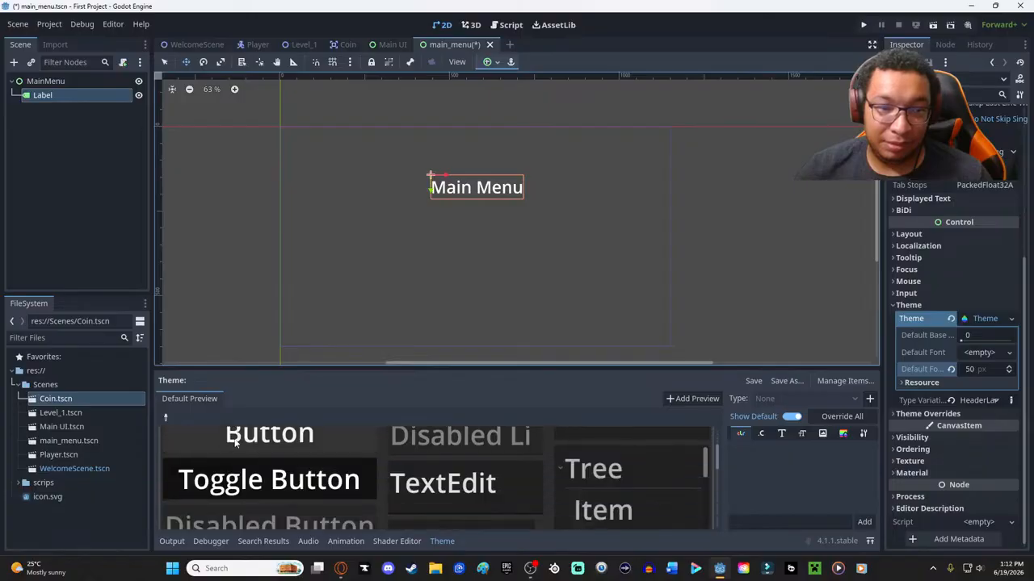
{"action": "scroll", "coordinate": [380, 472], "scroll_direction": "up", "scroll_amount": 2}
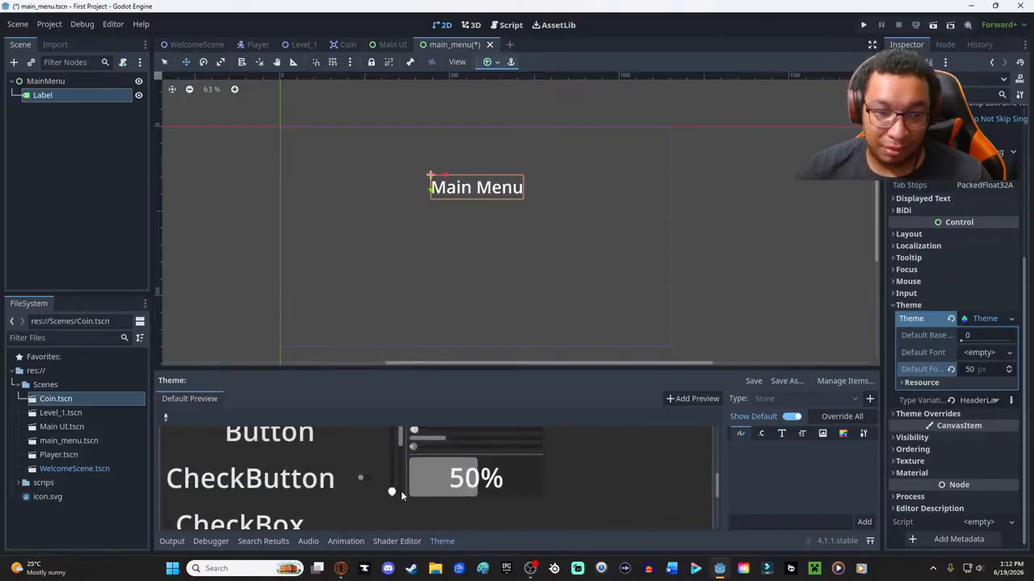
{"action": "scroll", "coordinate": [393, 489], "scroll_direction": "up", "scroll_amount": 2}
{"action": "scroll", "coordinate": [393, 489], "scroll_direction": "up", "scroll_amount": 1}
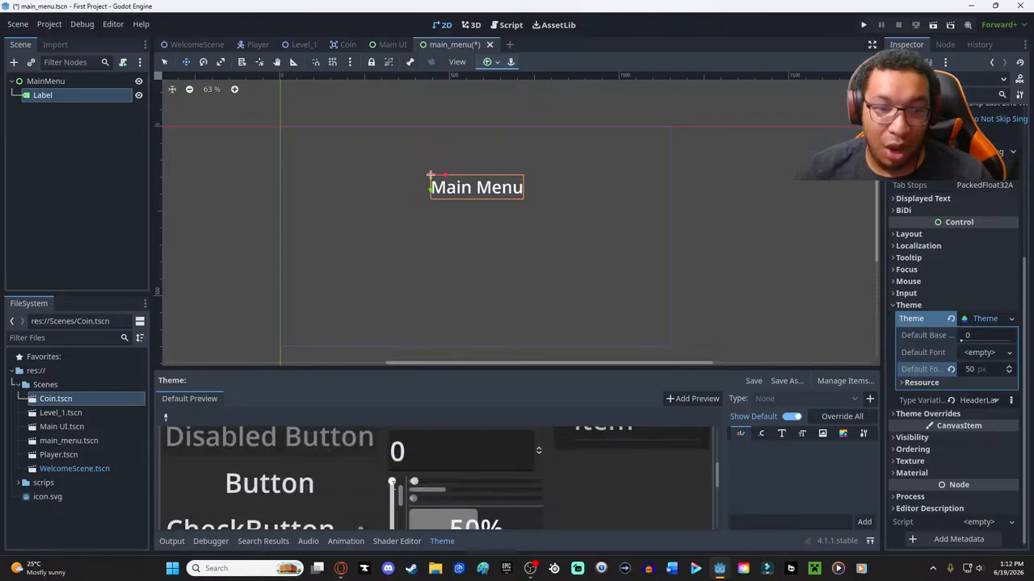
{"action": "scroll", "coordinate": [390, 476], "scroll_direction": "down", "scroll_amount": 2}
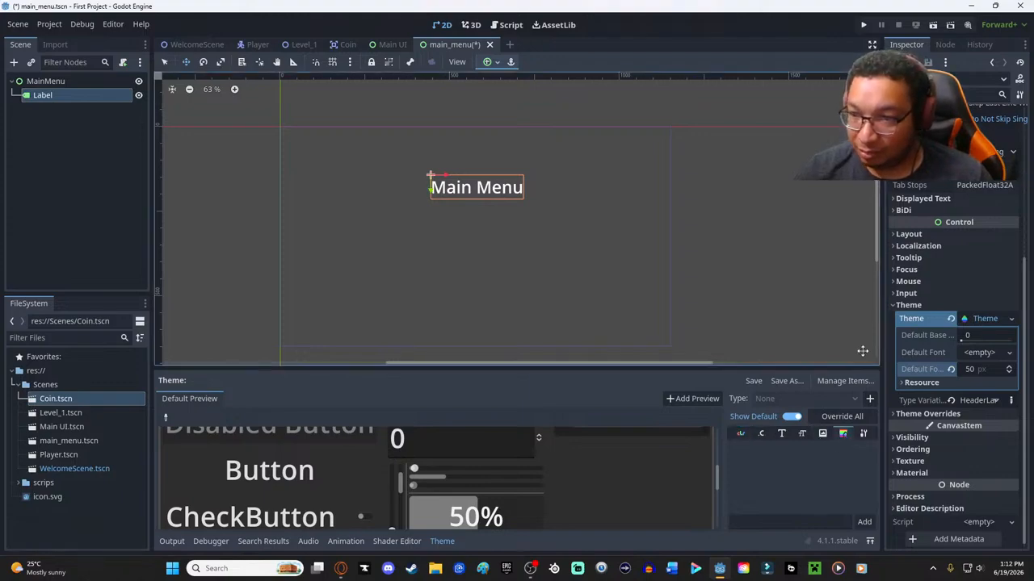
{"action": "left_click", "coordinate": [981, 355]}
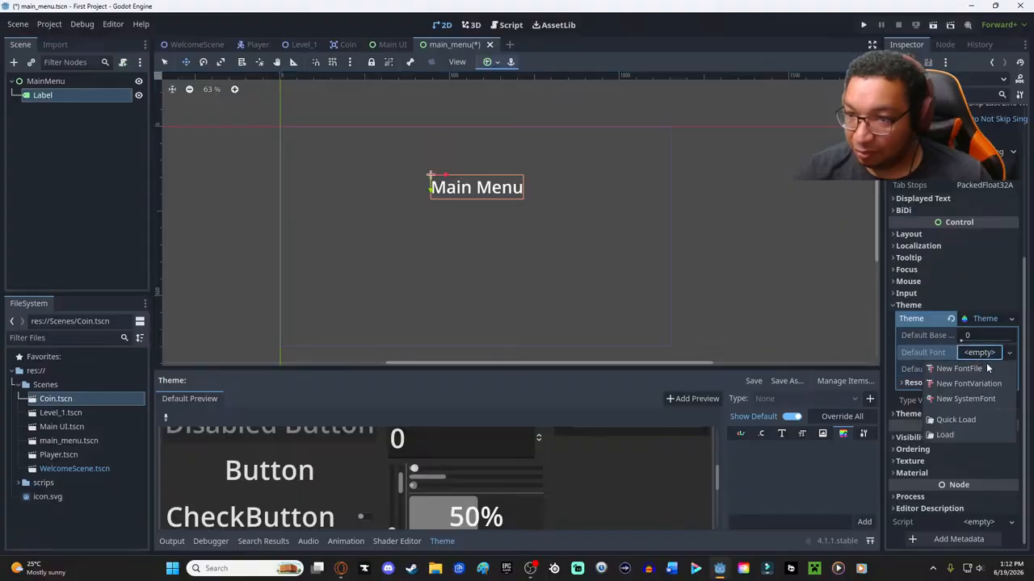
{"action": "left_click", "coordinate": [985, 356]}
{"action": "left_click", "coordinate": [983, 355]}
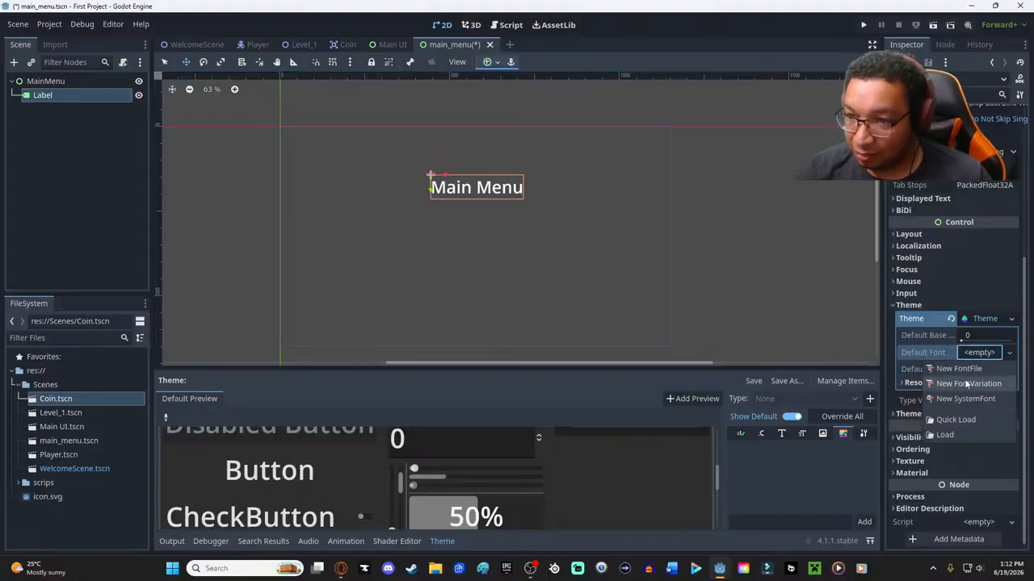
{"action": "left_click", "coordinate": [952, 429]}
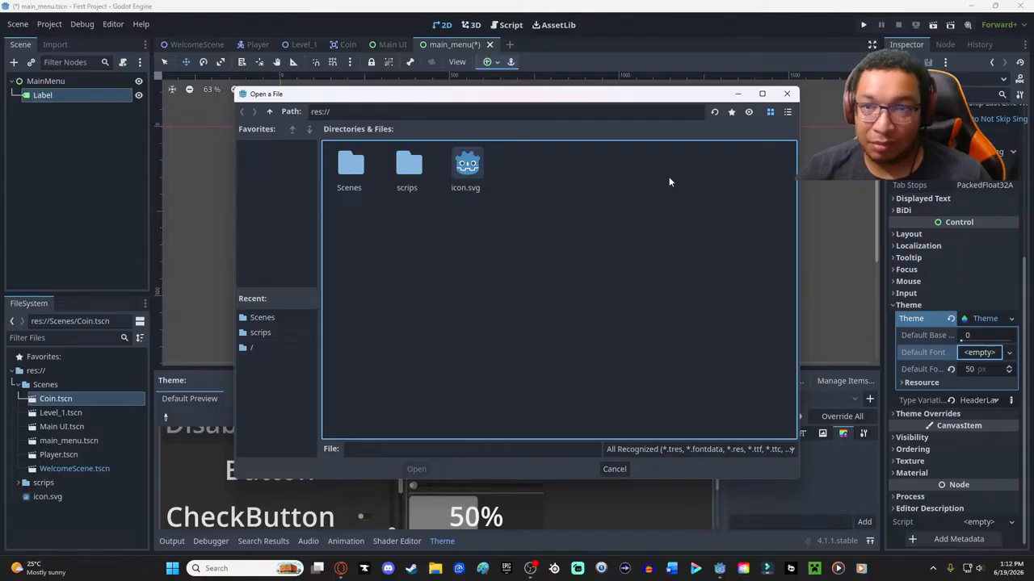
{"action": "left_click", "coordinate": [789, 94]}
- Try a new SystemFont and a new FontFile as the theme's default font, and clear the font again
{"action": "left_click", "coordinate": [983, 353]}
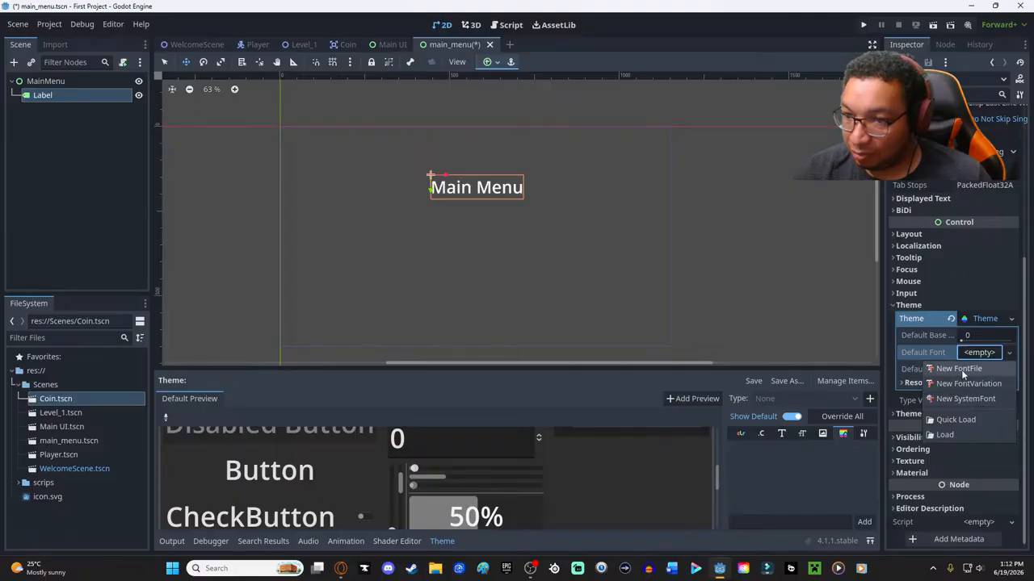
{"action": "left_click", "coordinate": [969, 399]}
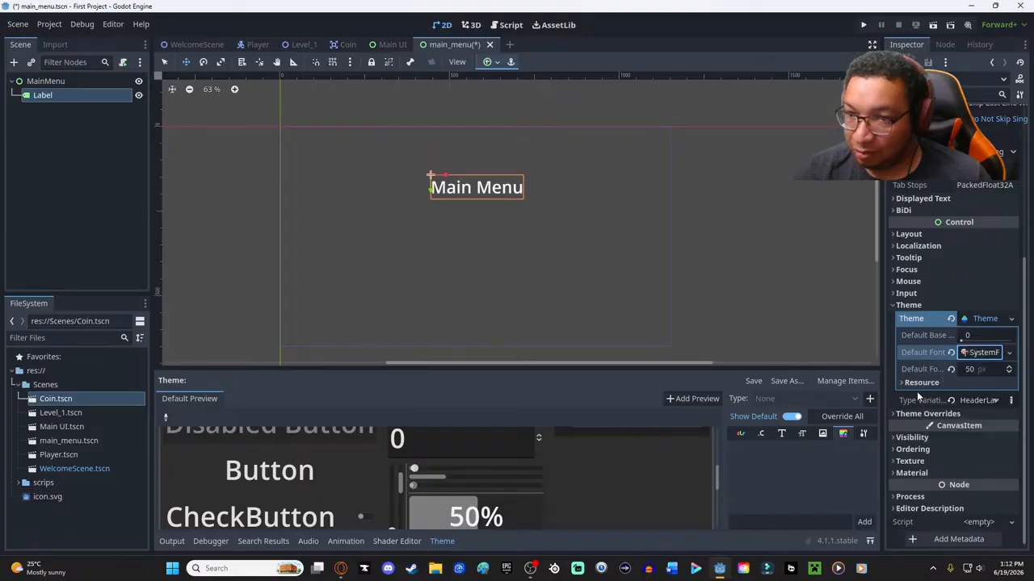
{"action": "left_click", "coordinate": [981, 352]}
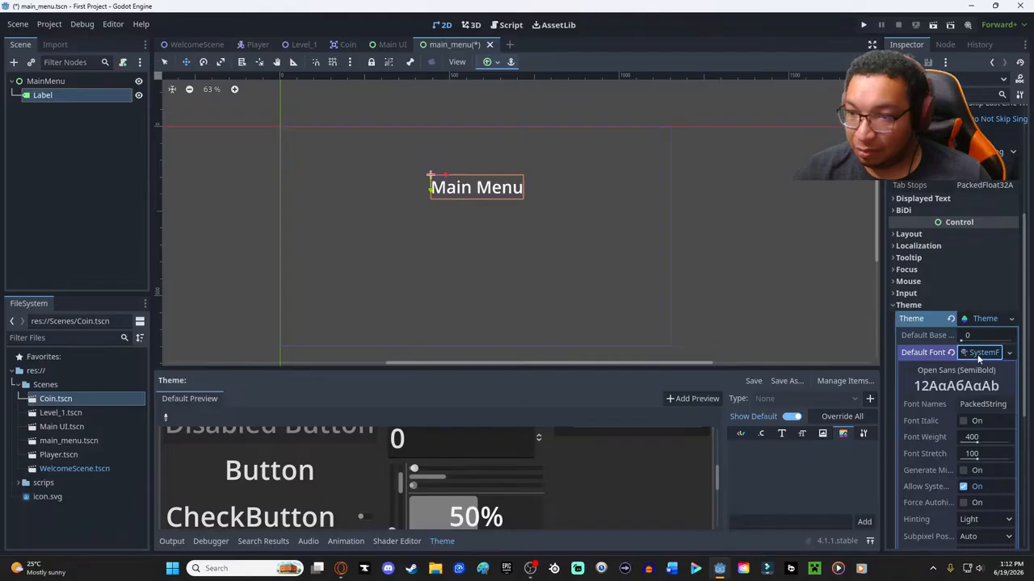
{"action": "left_click", "coordinate": [1009, 353]}
{"action": "left_click", "coordinate": [984, 364]}
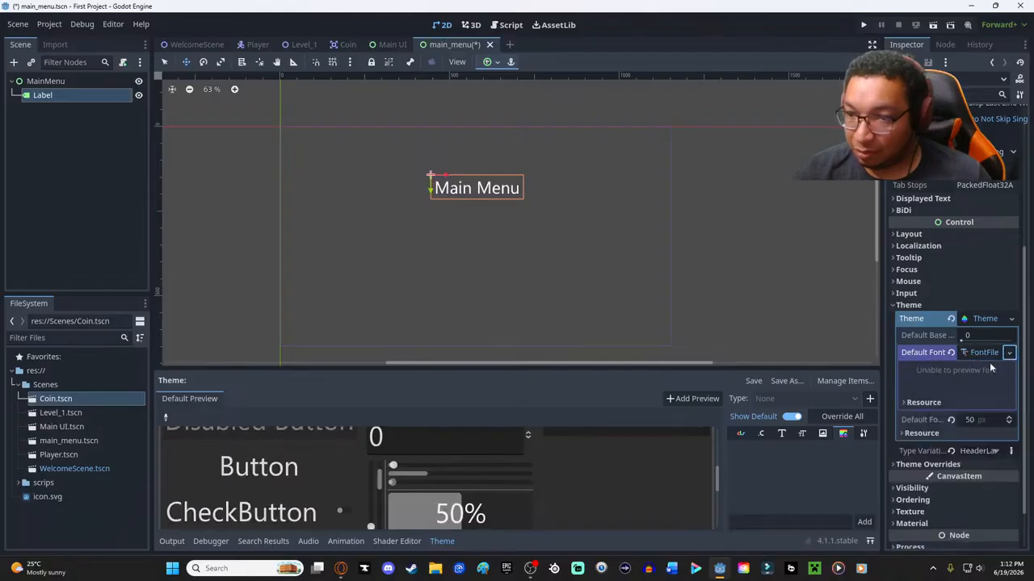
{"action": "left_click", "coordinate": [1008, 353]}
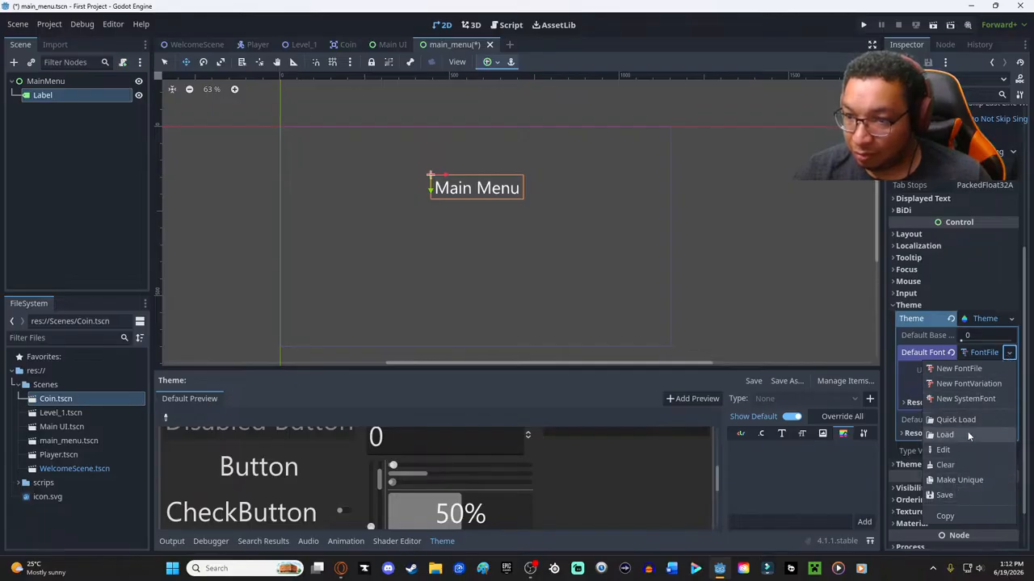
{"action": "left_click", "coordinate": [962, 464]}
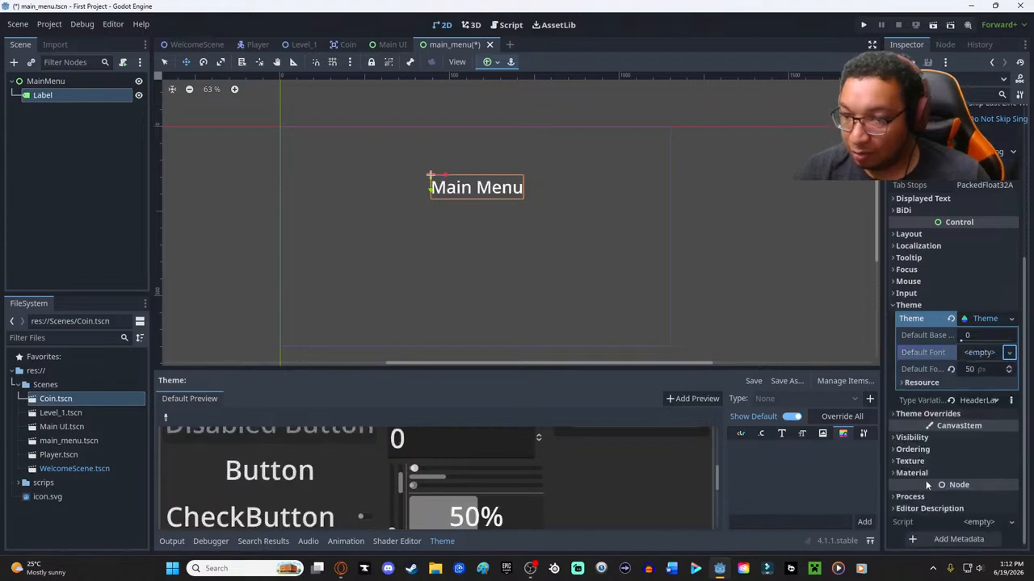
- Check the label's Texture properties and assign a new ShaderMaterial as the label's material
{"action": "left_click", "coordinate": [906, 461]}
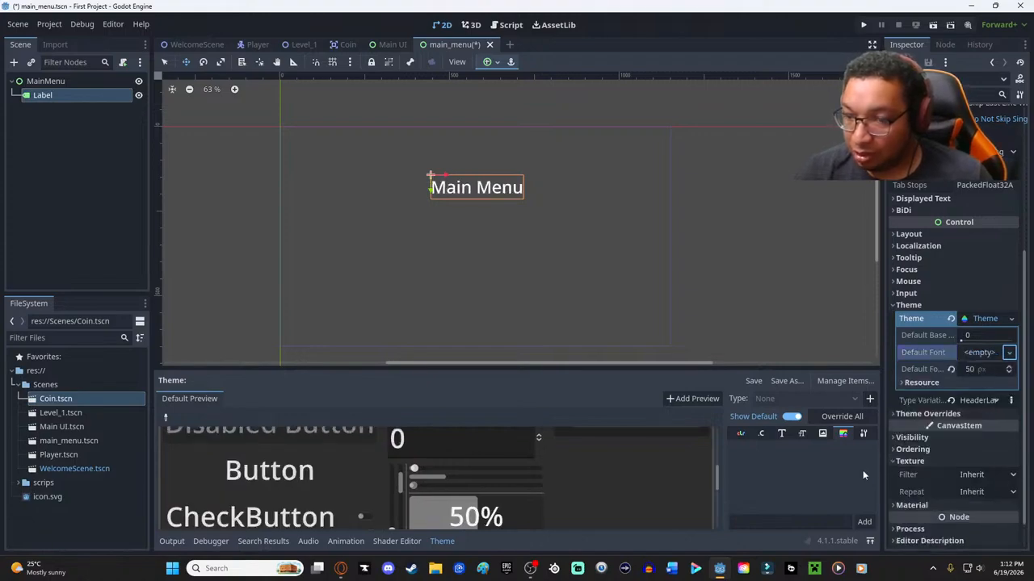
{"action": "left_click", "coordinate": [906, 461]}
{"action": "left_click", "coordinate": [897, 473]}
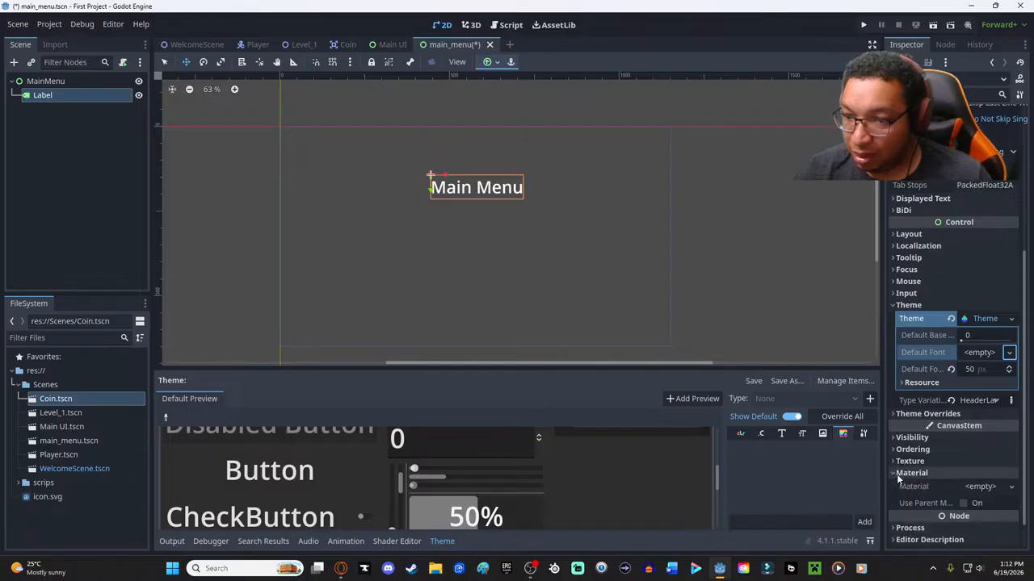
{"action": "left_click", "coordinate": [1009, 487]}
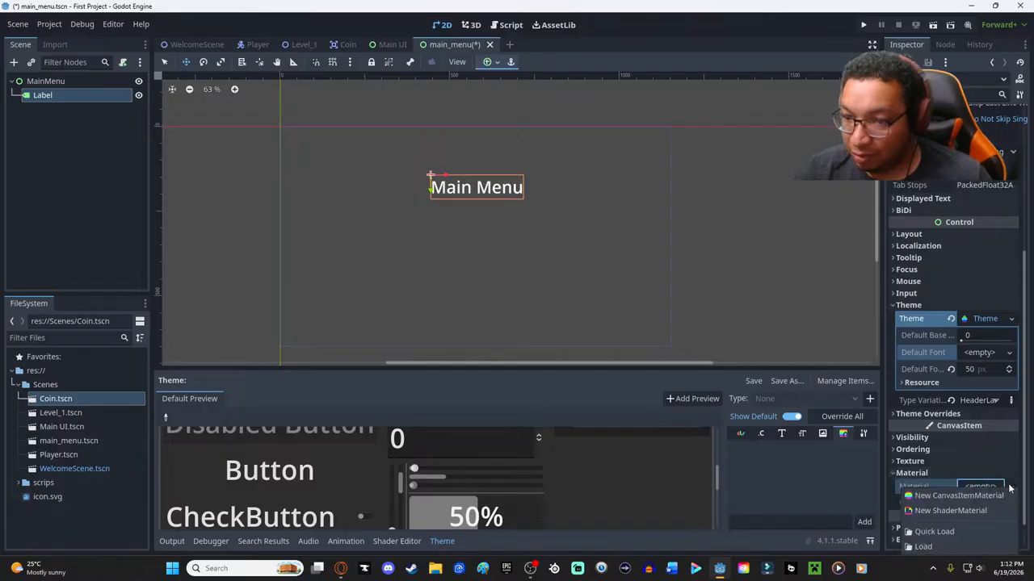
{"action": "left_click", "coordinate": [955, 512]}
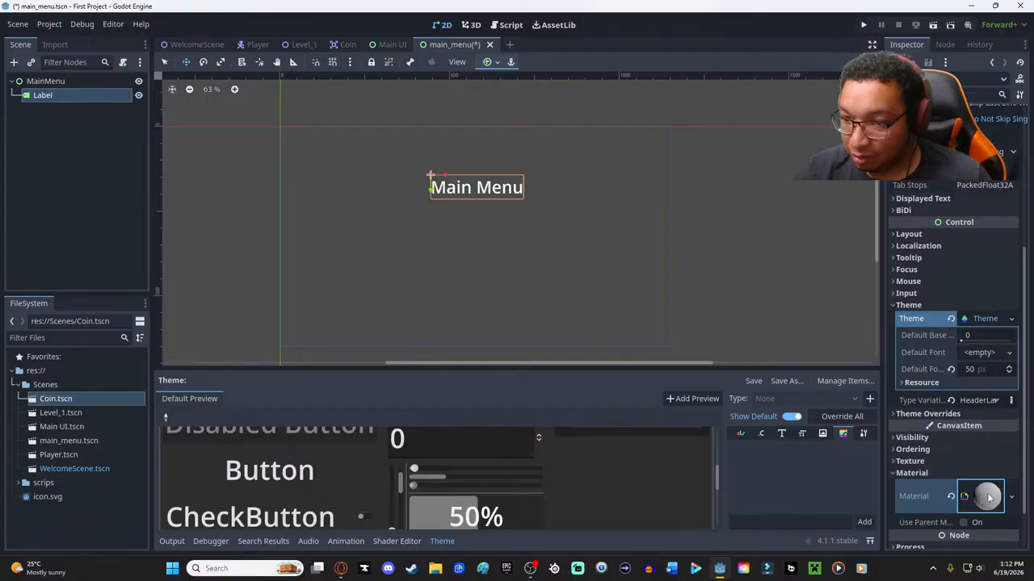
{"action": "left_click", "coordinate": [987, 499]}
{"action": "scroll", "coordinate": [973, 497], "scroll_direction": "down", "scroll_amount": 3}
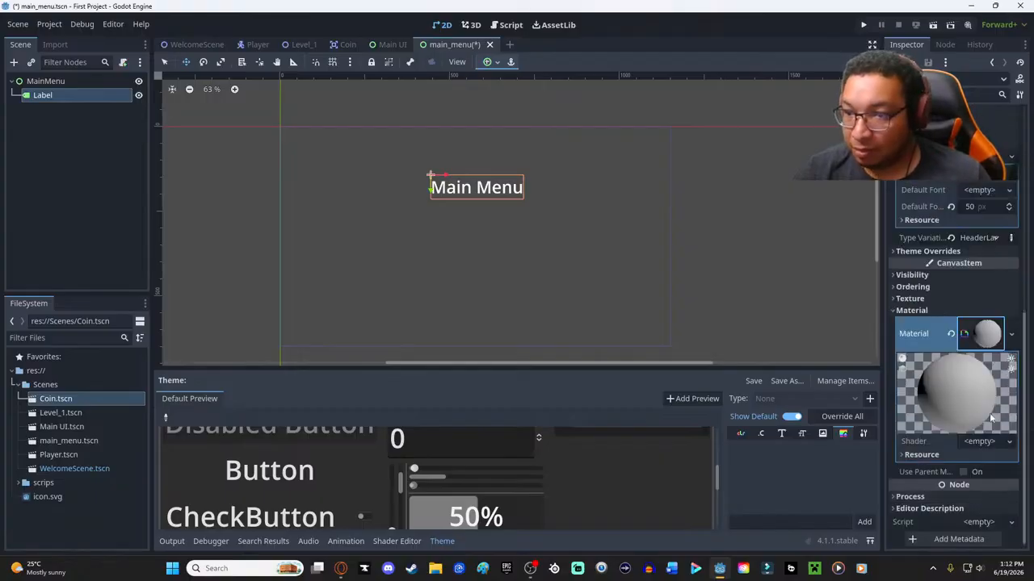
{"action": "left_click", "coordinate": [980, 444]}
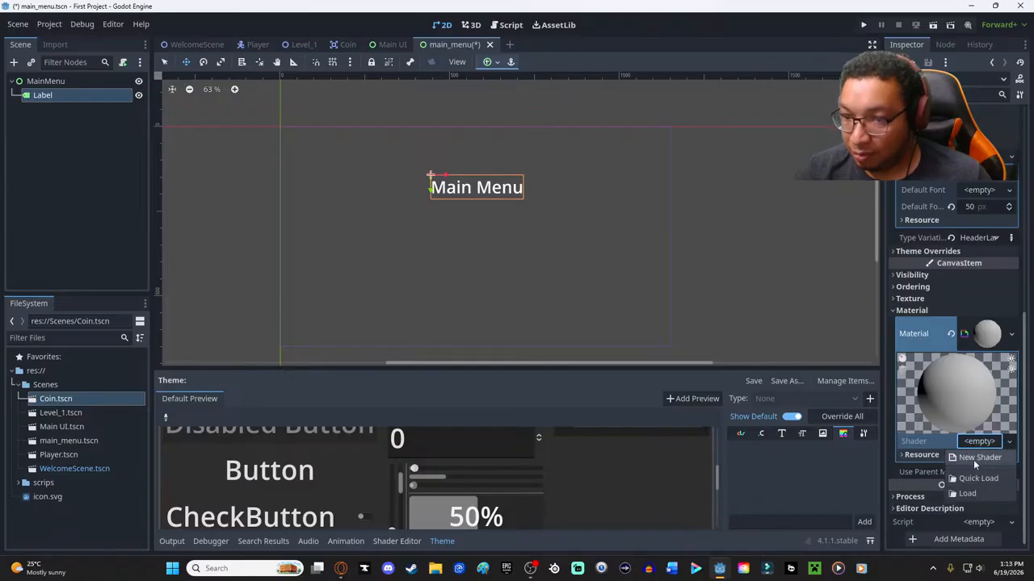
{"action": "left_click", "coordinate": [975, 458]}
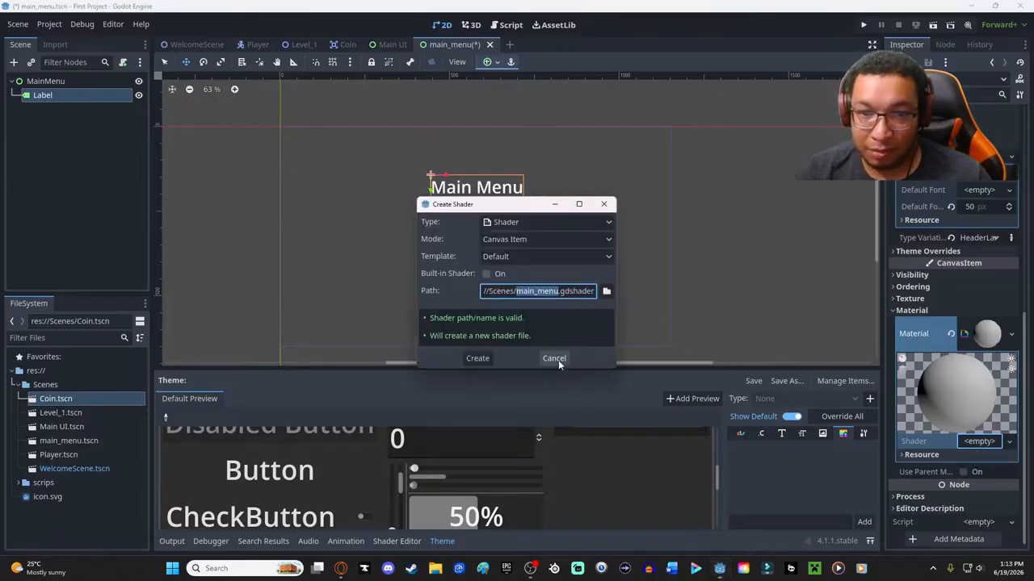
{"action": "left_click", "coordinate": [556, 358]}
{"action": "left_click", "coordinate": [1009, 441]}
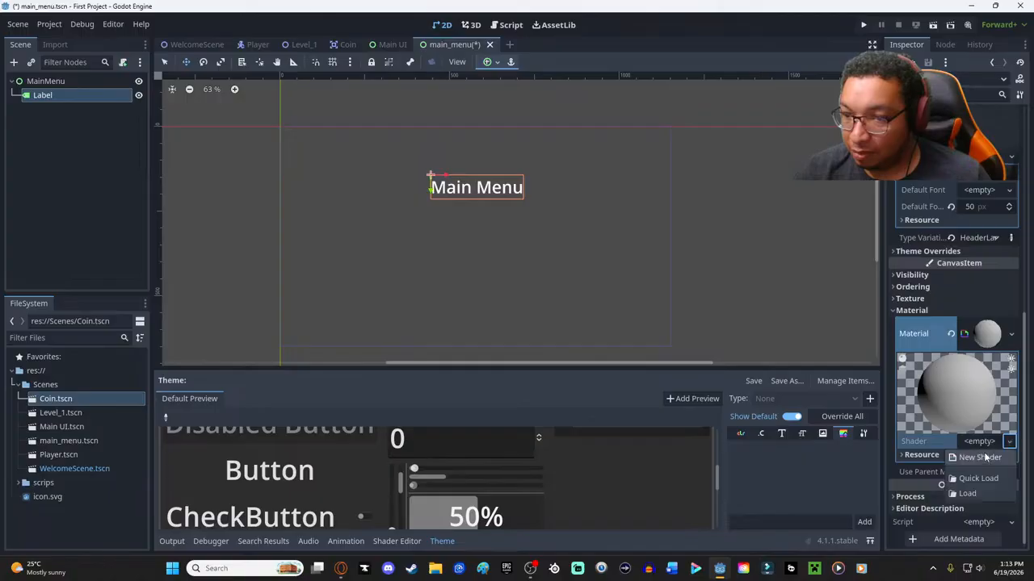
{"action": "left_click", "coordinate": [910, 330]}
{"action": "left_click", "coordinate": [901, 311]}
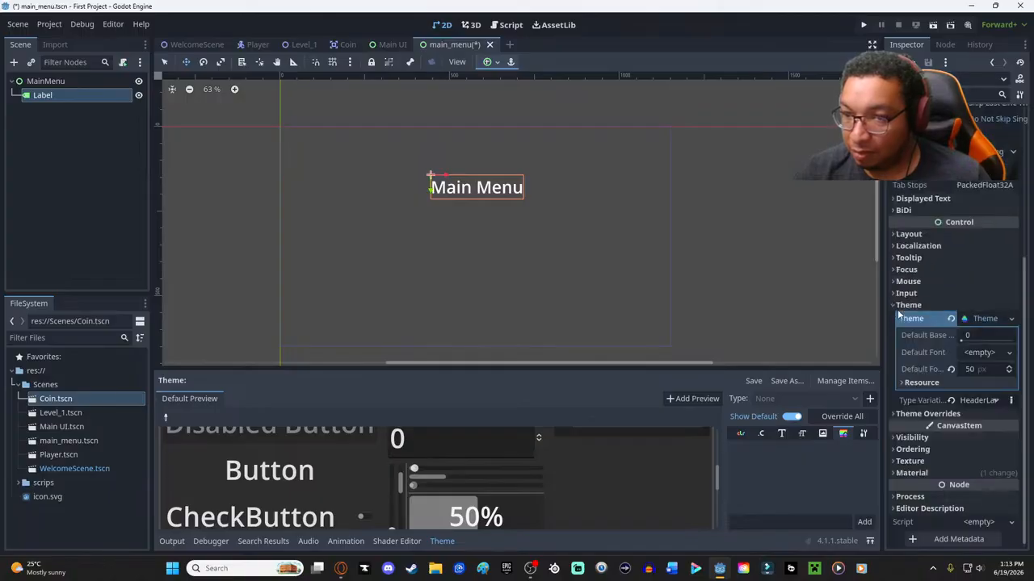
- Clear the label's Theme resource and reset its theme type variation
{"action": "left_click", "coordinate": [1014, 319]}
{"action": "left_click", "coordinate": [951, 319]}
{"action": "left_click", "coordinate": [951, 319]}
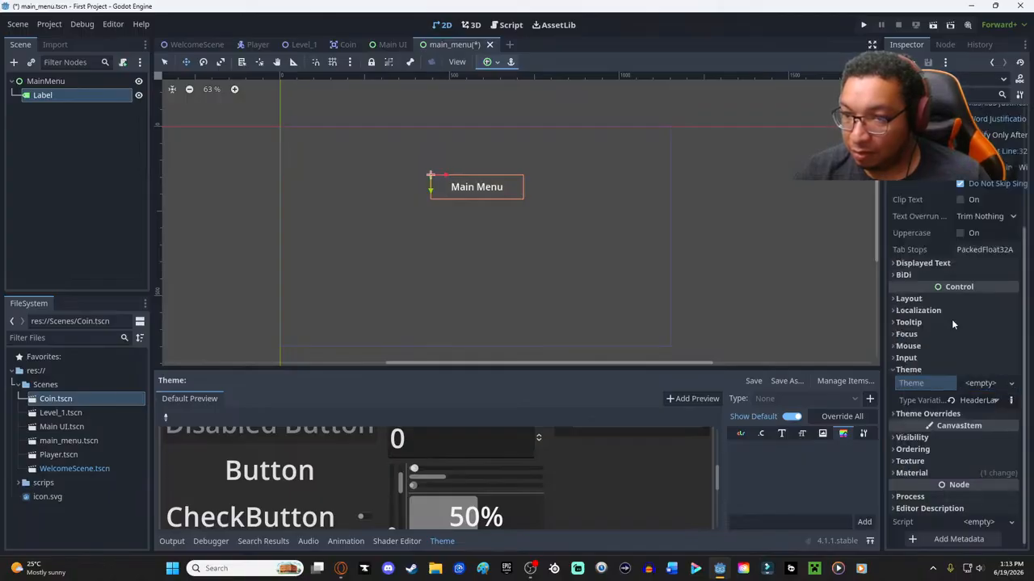
{"action": "left_click", "coordinate": [896, 370]}
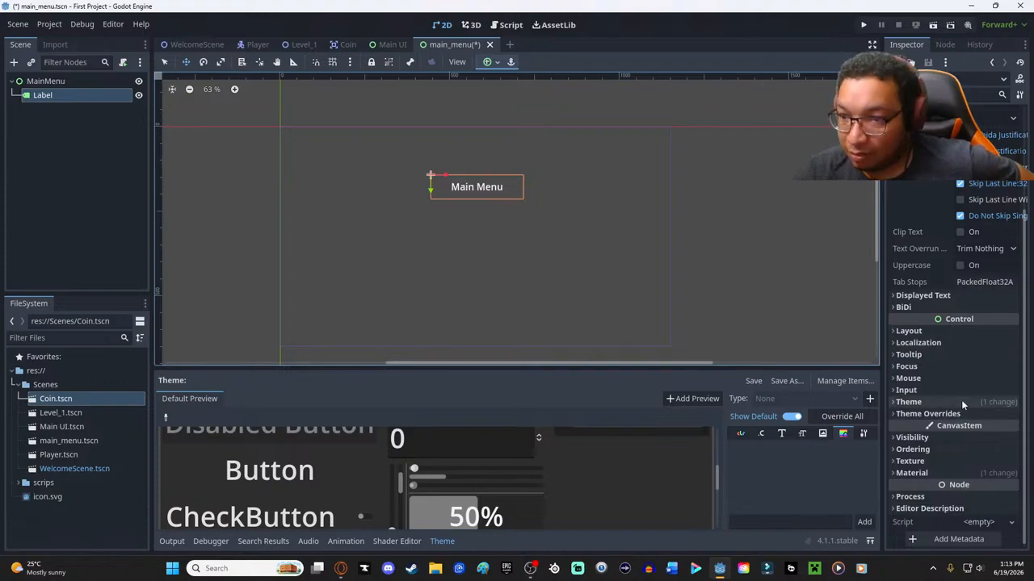
{"action": "left_click", "coordinate": [908, 403]}
{"action": "left_click", "coordinate": [1010, 416]}
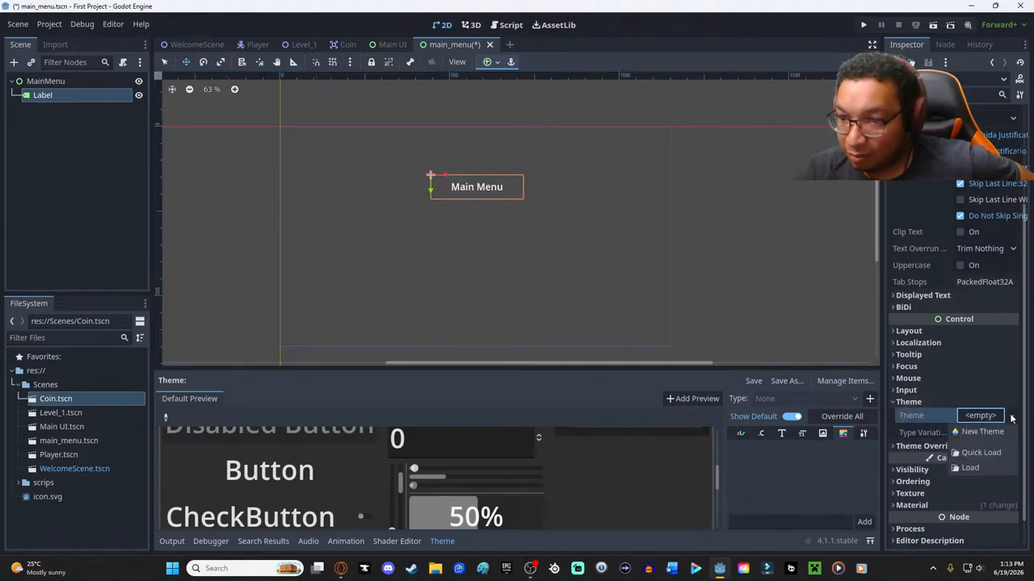
{"action": "left_click", "coordinate": [991, 421]}
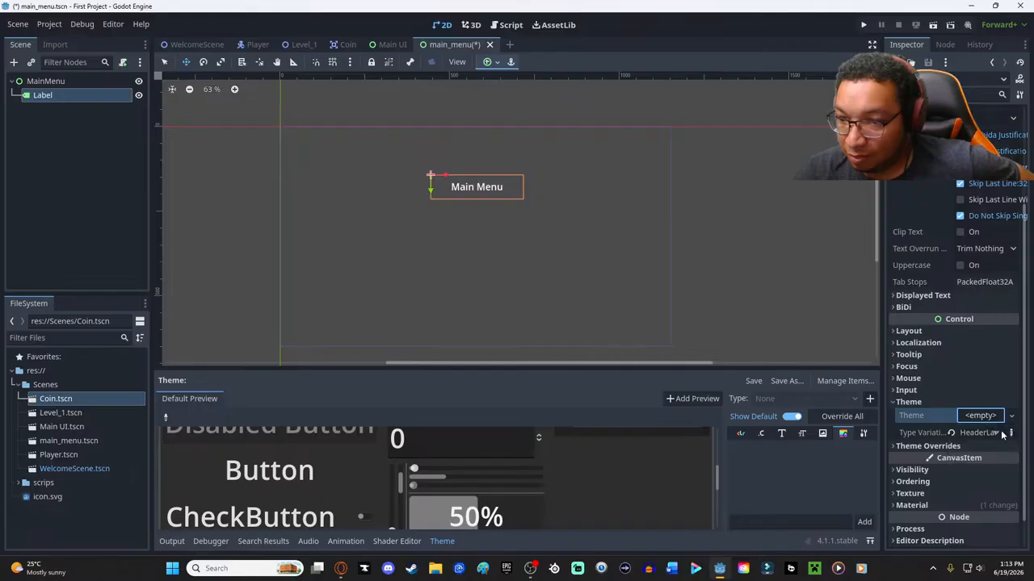
{"action": "left_click", "coordinate": [952, 433]}
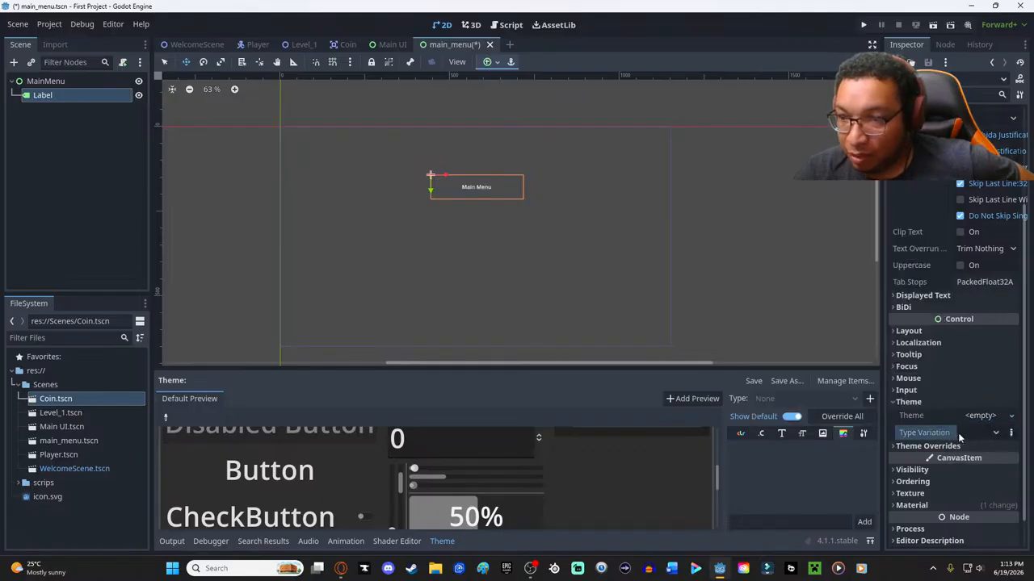
- Examine the label's Theme Overrides categories and its remaining properties
{"action": "left_click", "coordinate": [920, 446]}
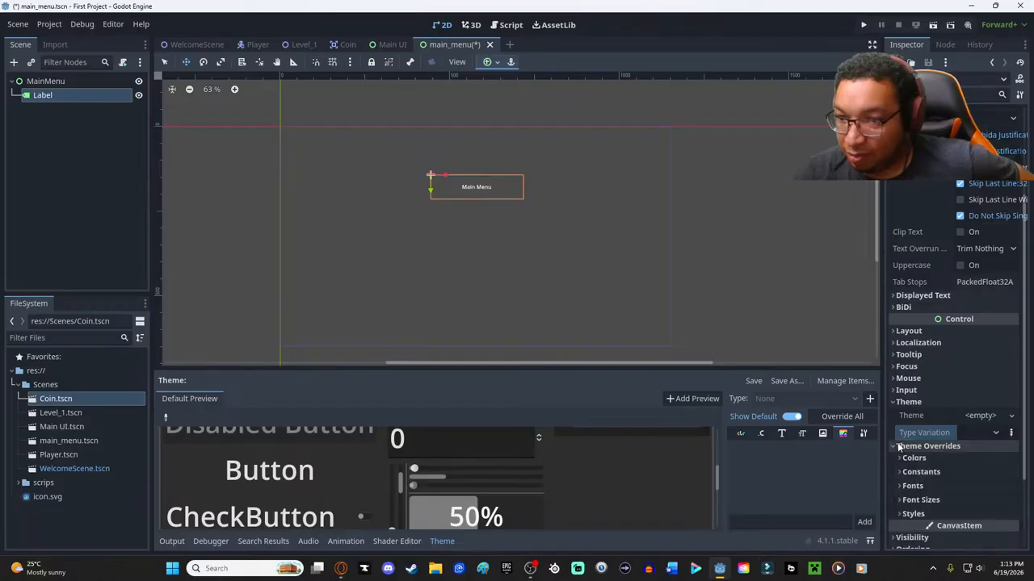
{"action": "scroll", "coordinate": [920, 210], "scroll_direction": "up", "scroll_amount": 3}
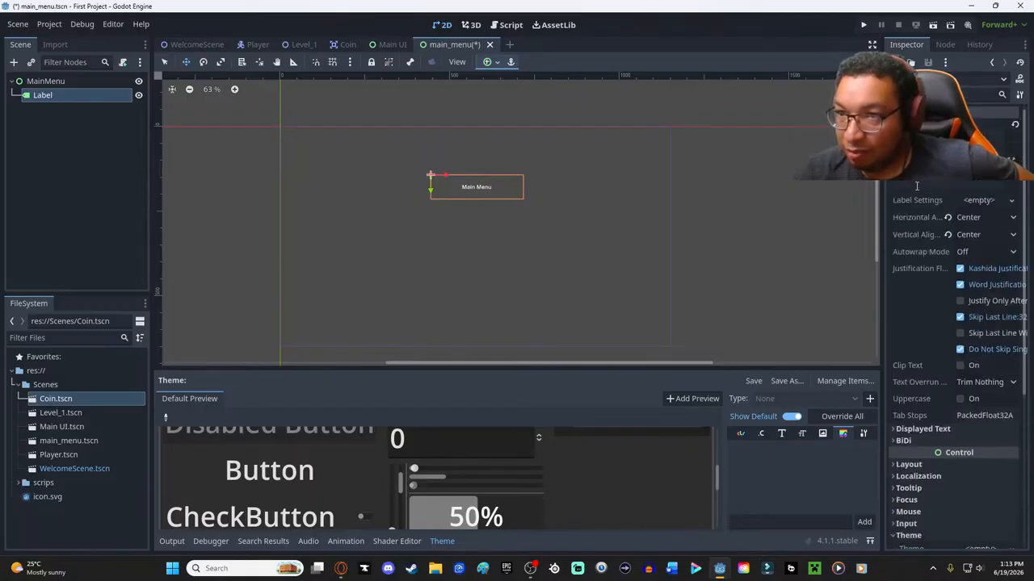
{"action": "scroll", "coordinate": [942, 307], "scroll_direction": "down", "scroll_amount": 5}
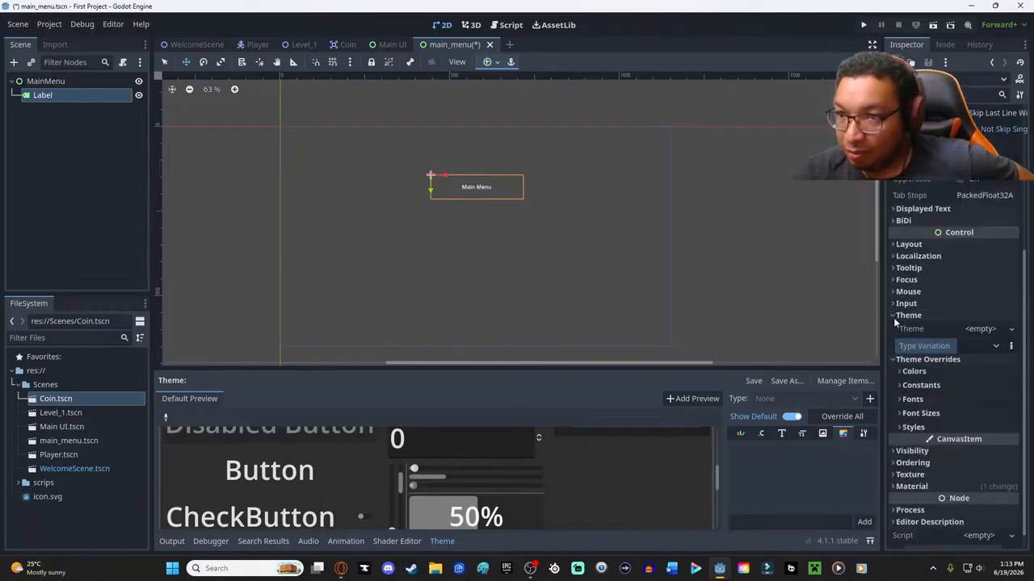
{"action": "scroll", "coordinate": [893, 320], "scroll_direction": "up", "scroll_amount": 1}
{"action": "left_click", "coordinate": [913, 346]}
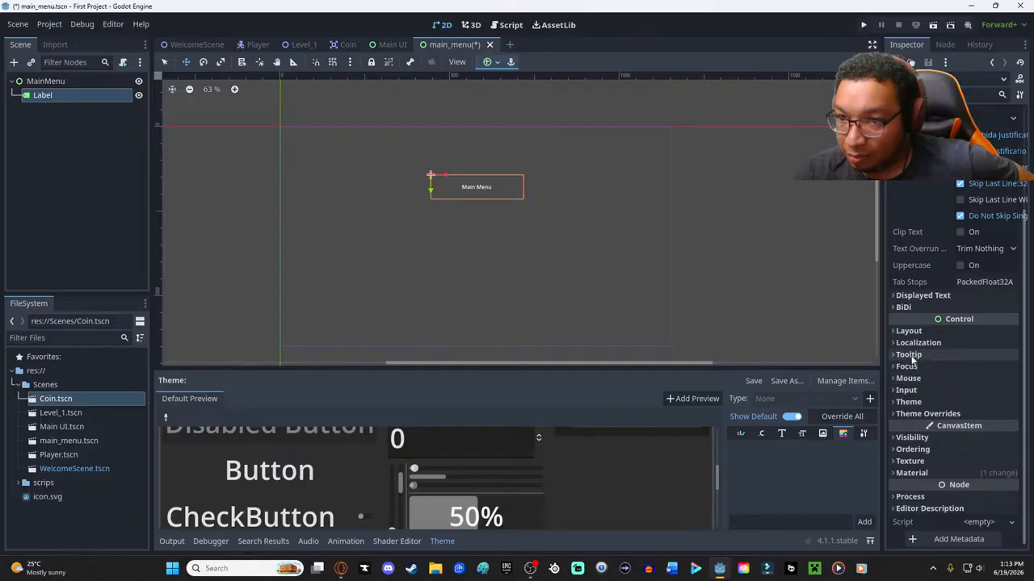
- Undo the clearing of the label's theme and type variation, and check its Material property
{"action": "key", "text": "ctrl+z"}
{"action": "key", "text": "ctrl+shift+z"}
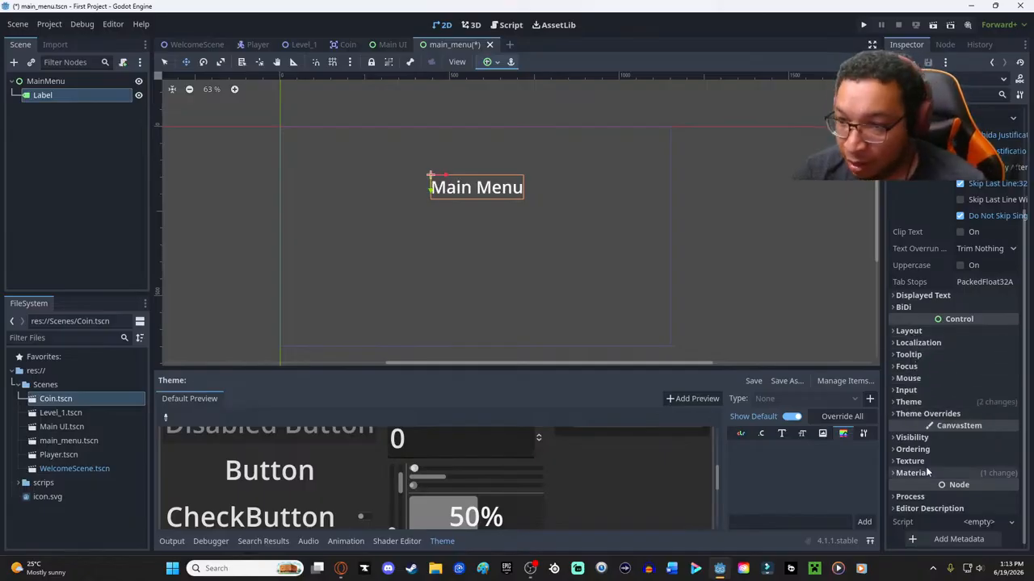
{"action": "left_click", "coordinate": [901, 474]}
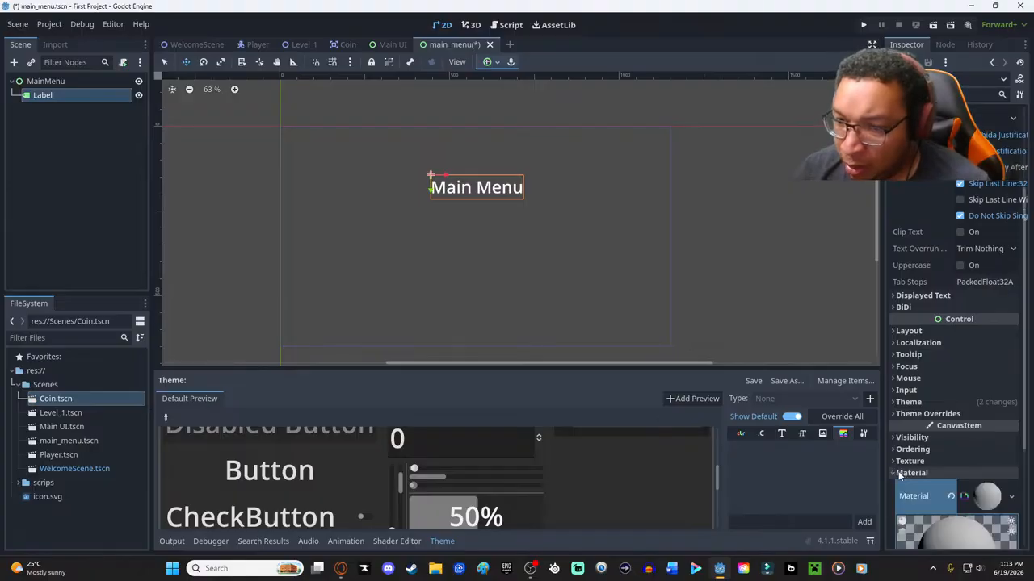
{"action": "left_click", "coordinate": [902, 474]}
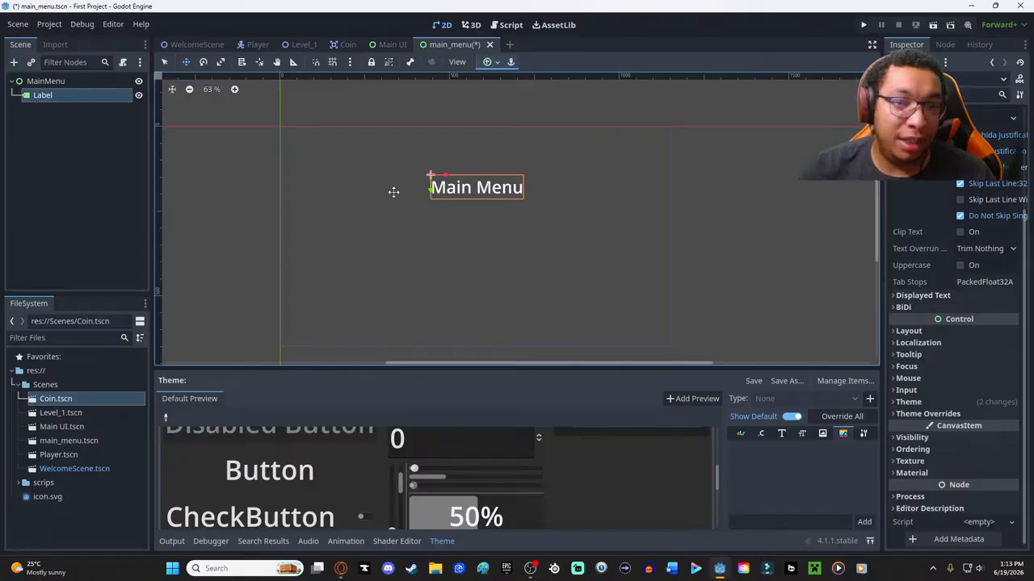
- Select the MainMenu root node as the parent for a new child node
{"action": "left_click", "coordinate": [53, 96]}
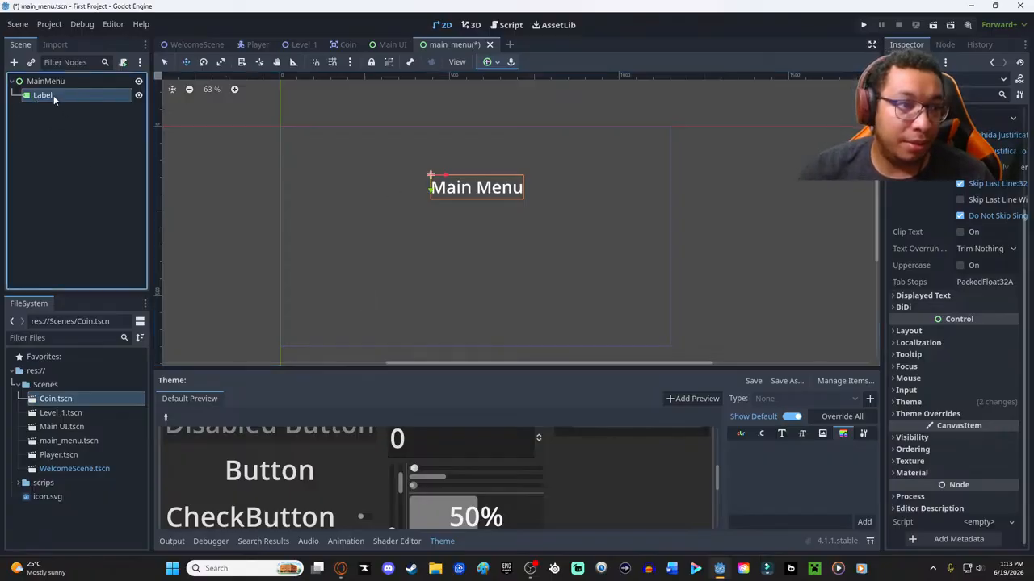
{"action": "left_click", "coordinate": [42, 80]}
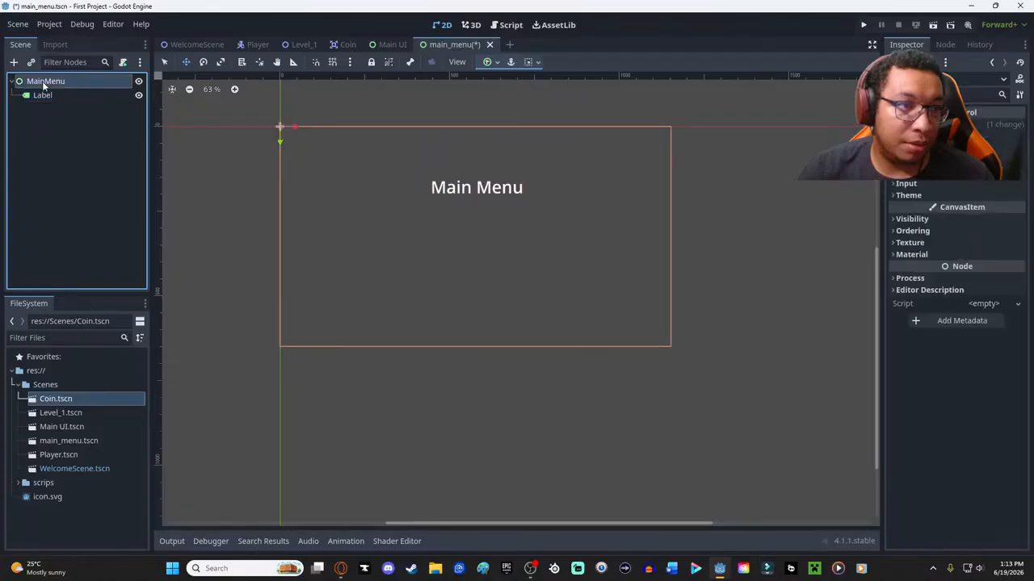
{"action": "right_click", "coordinate": [453, 287]}
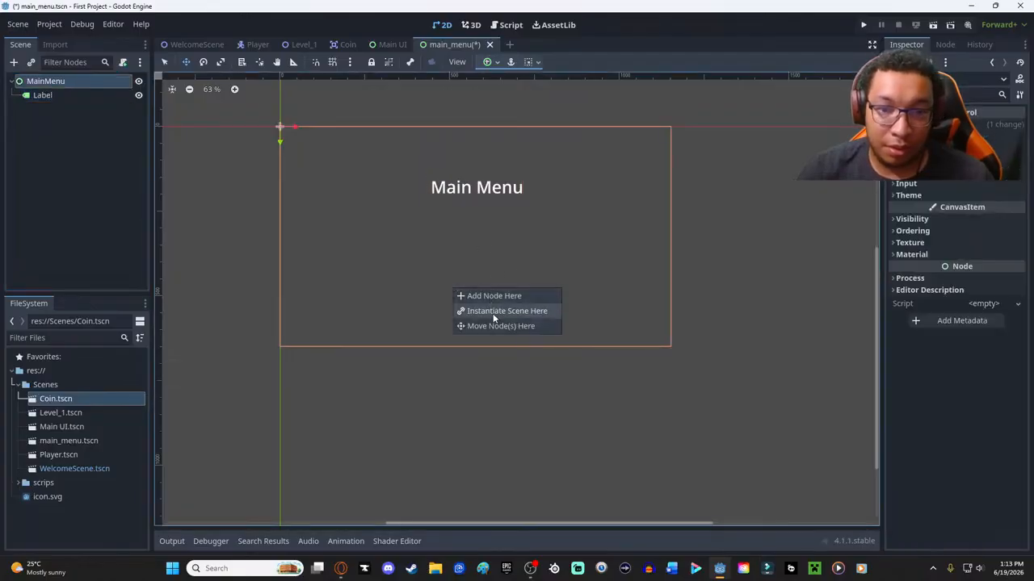
{"action": "left_click", "coordinate": [43, 120]}
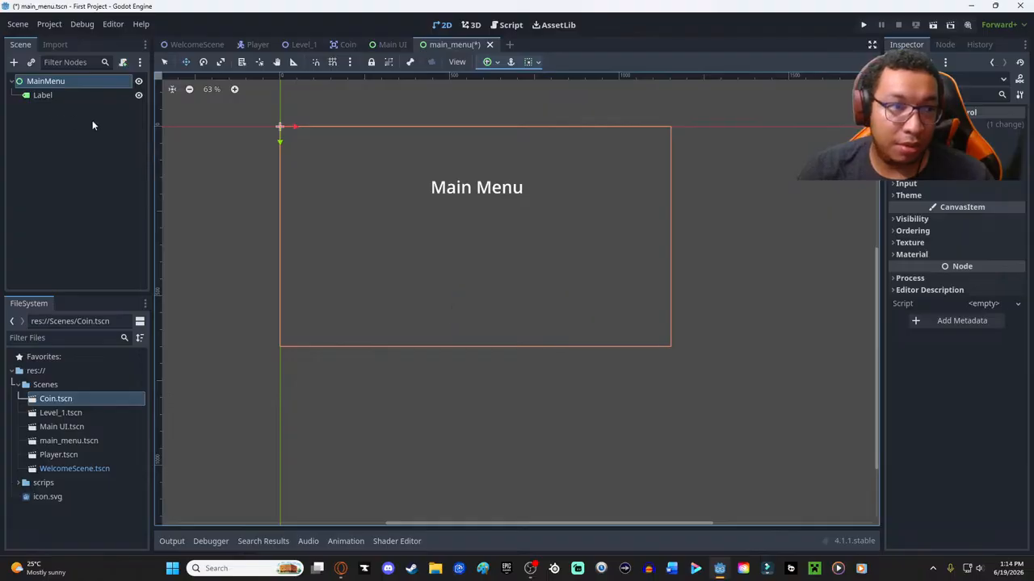
{"action": "right_click", "coordinate": [453, 241]}
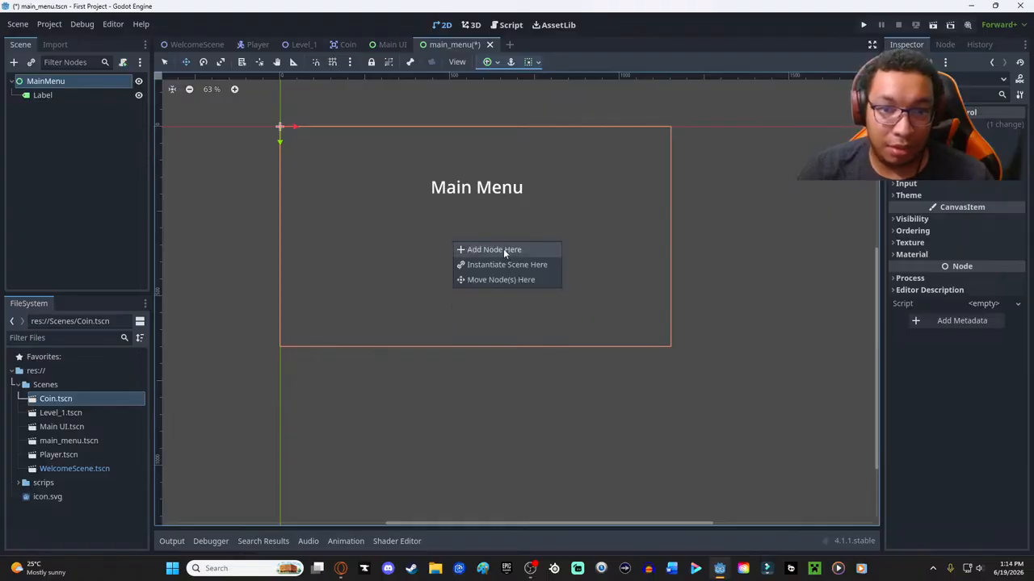
{"action": "left_click", "coordinate": [504, 268]}
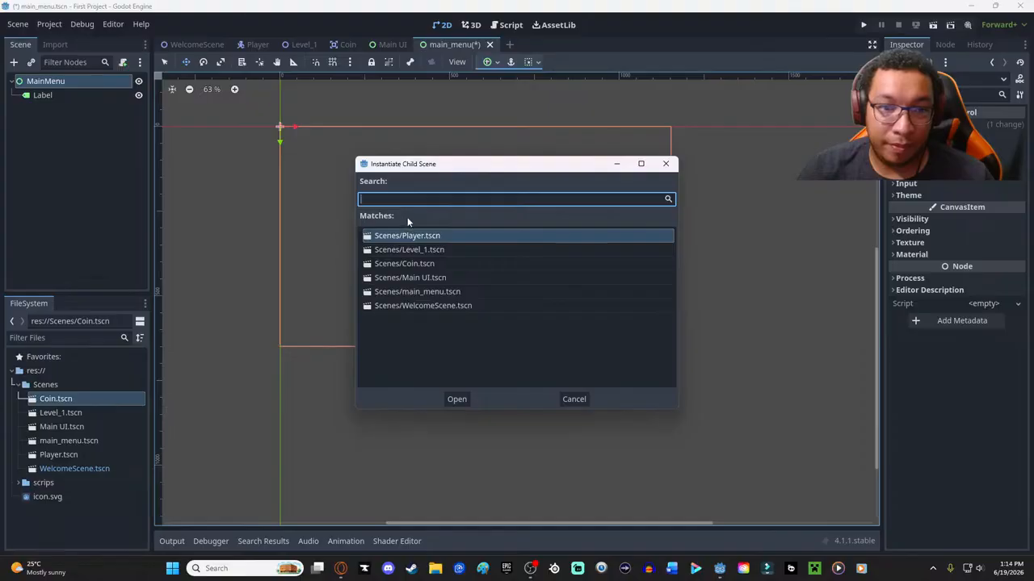
{"action": "left_click", "coordinate": [571, 394]}
- Add a Button node to the MainMenu scene, placed below the "Main Menu" title
{"action": "right_click", "coordinate": [456, 249]}
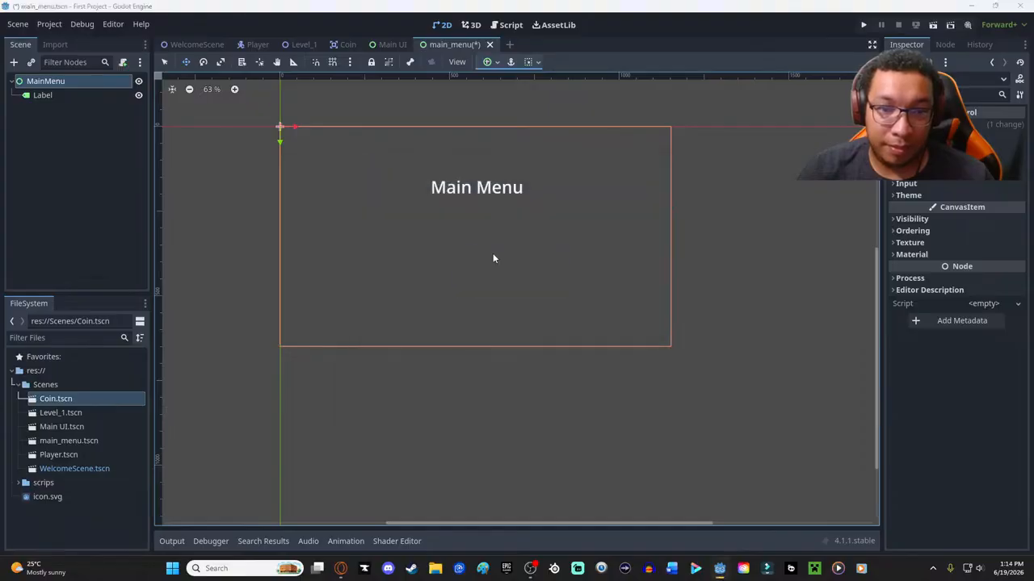
{"action": "left_click", "coordinate": [492, 256]}
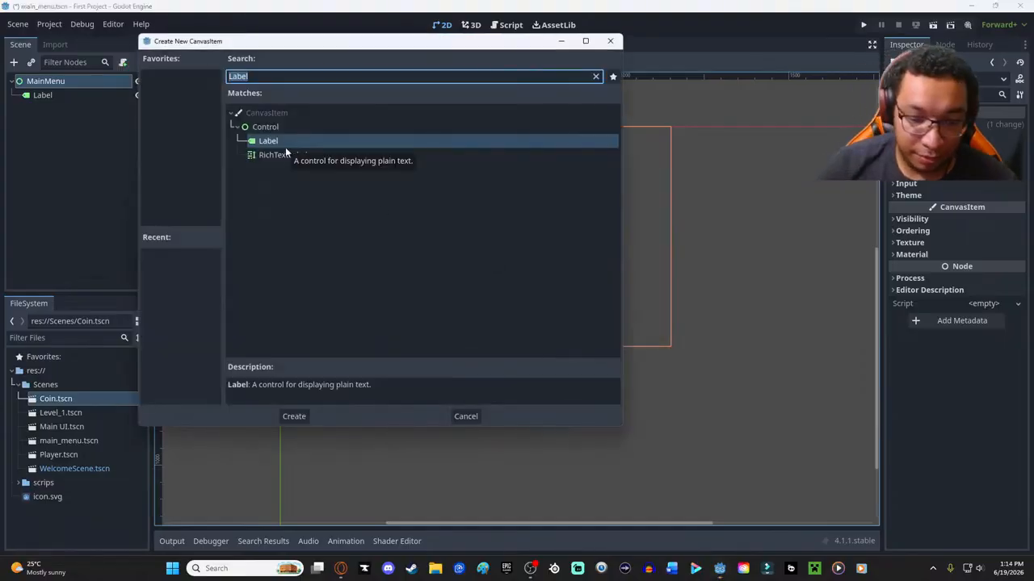
{"action": "key", "text": "BackSpace"}
{"action": "type", "text": "button"}
{"action": "key", "text": "Return"}
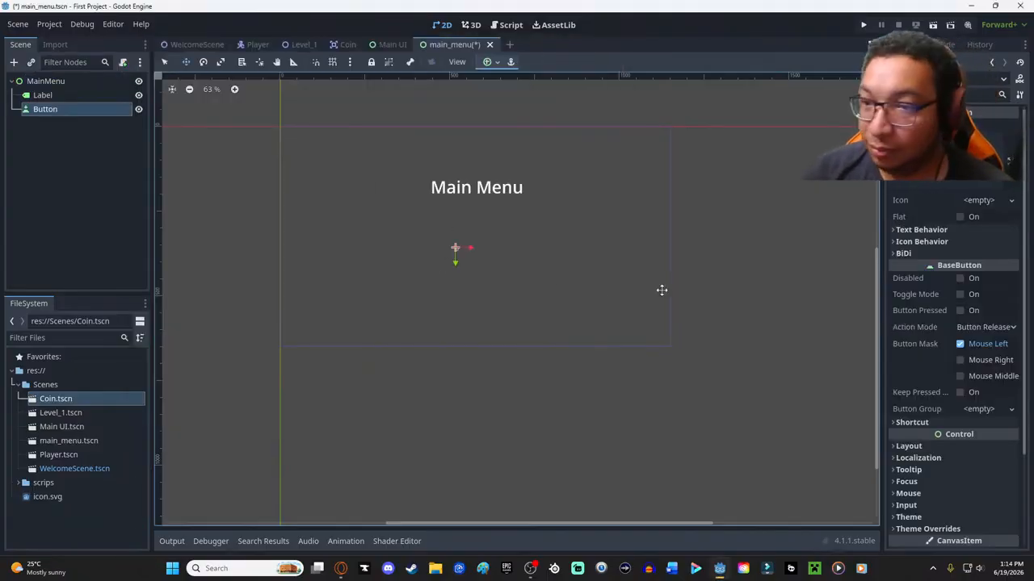
- Set the new button's text to "Start Game"
{"action": "left_click", "coordinate": [943, 161]}
{"action": "type", "text": "Start"}
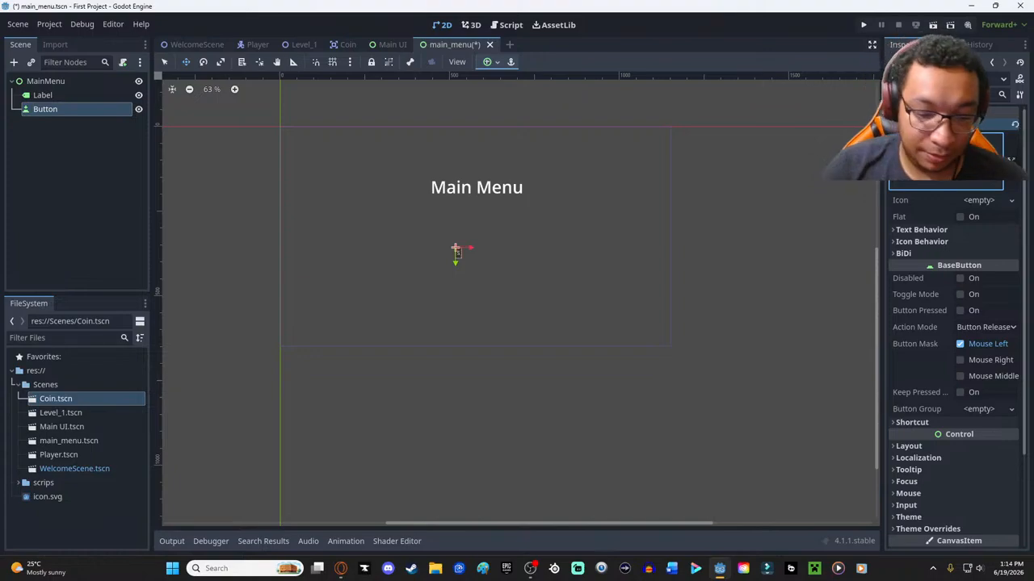
{"action": "type", "text": " Gamew"}
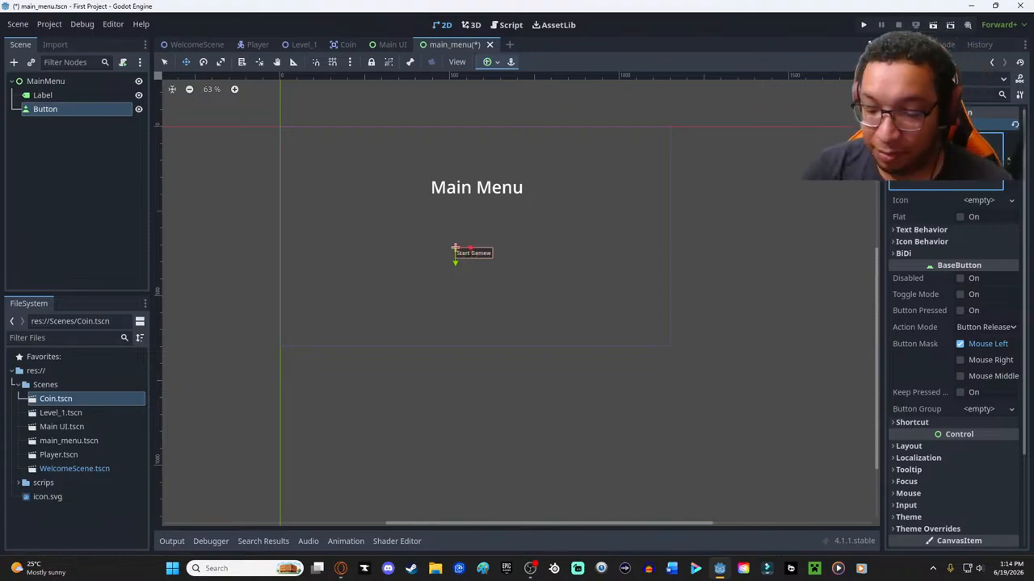
{"action": "key", "text": "BackSpace"}
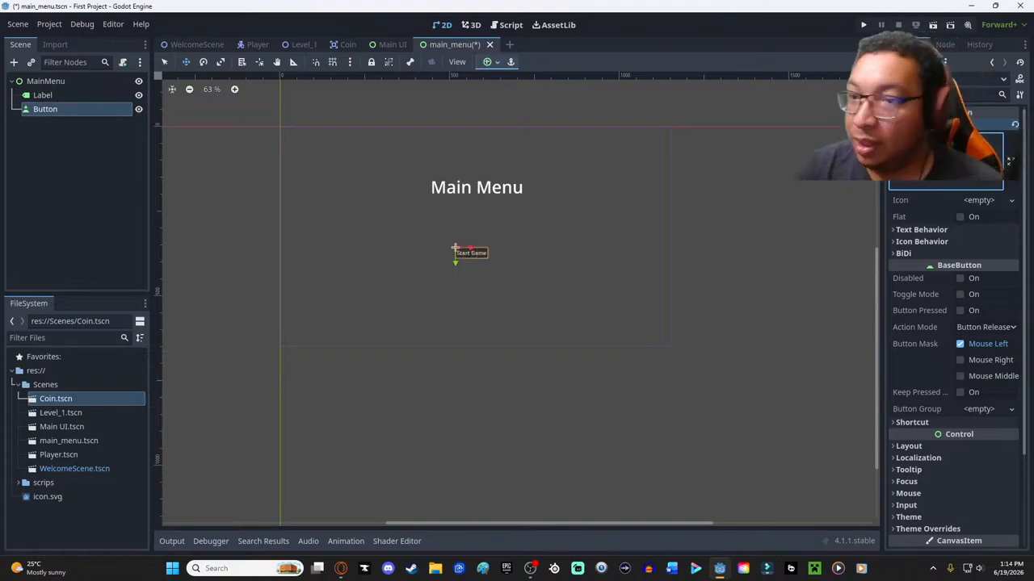
- Examine the button's Text Behavior settings and its Mouse filter and default cursor shape options
{"action": "left_click", "coordinate": [915, 230]}
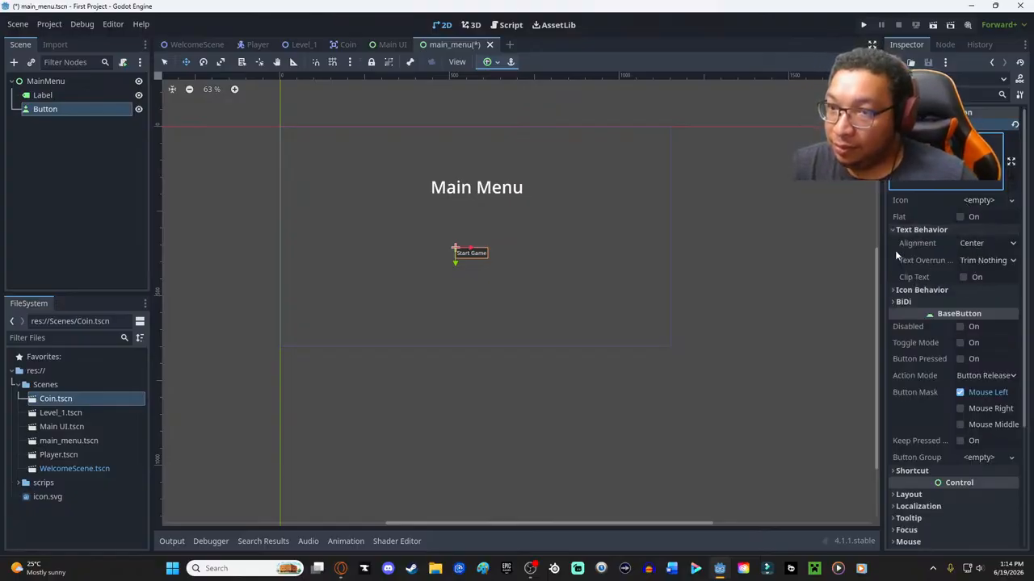
{"action": "left_click", "coordinate": [904, 230]}
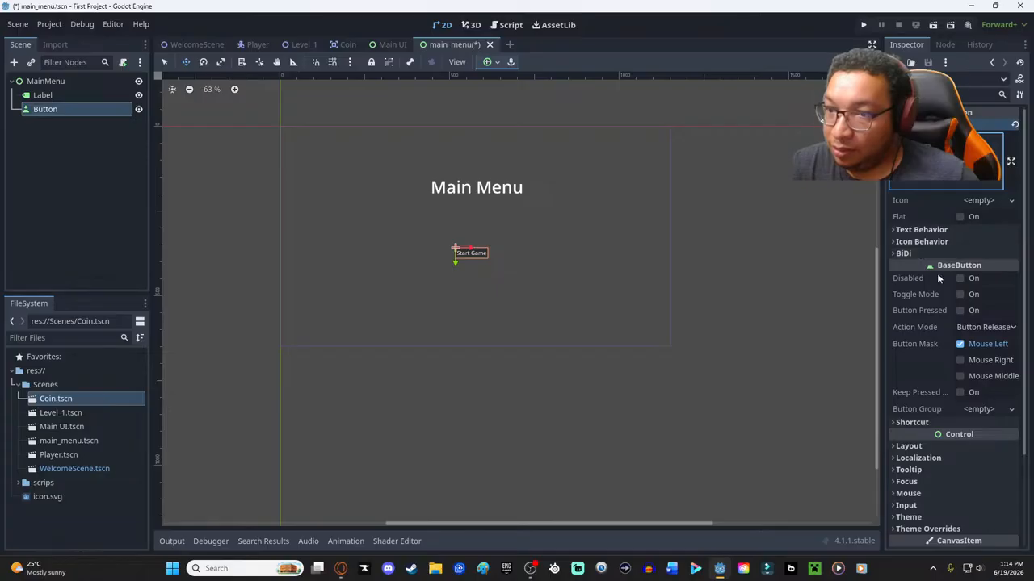
{"action": "scroll", "coordinate": [939, 378], "scroll_direction": "down", "scroll_amount": 3}
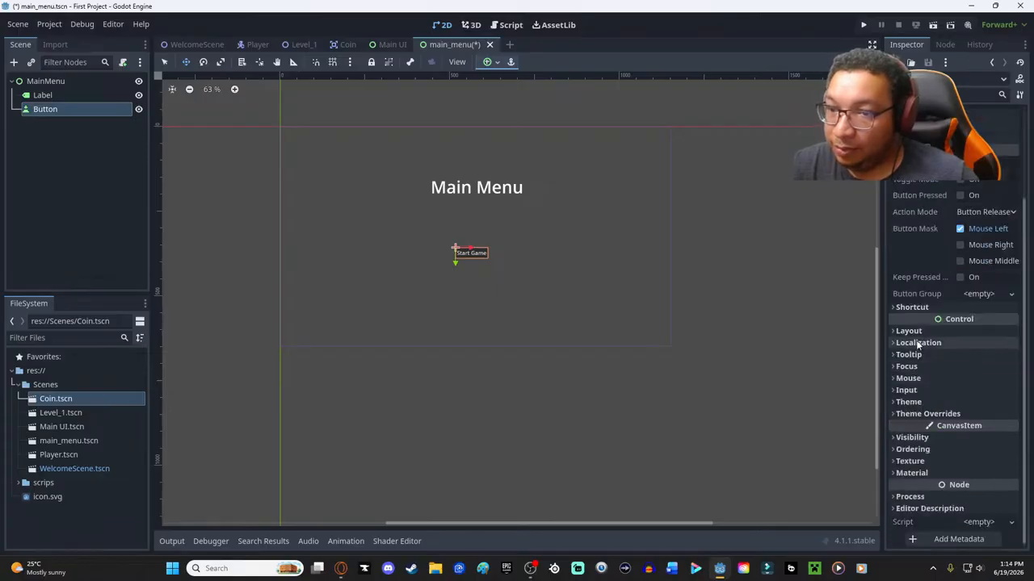
{"action": "left_click", "coordinate": [909, 379]}
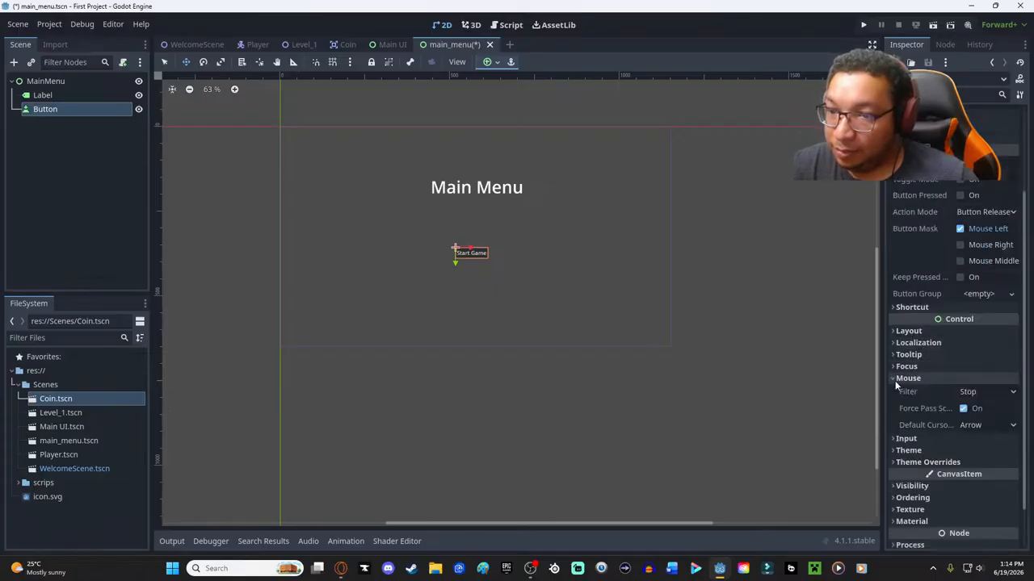
{"action": "left_click", "coordinate": [998, 394]}
{"action": "left_click", "coordinate": [996, 394]}
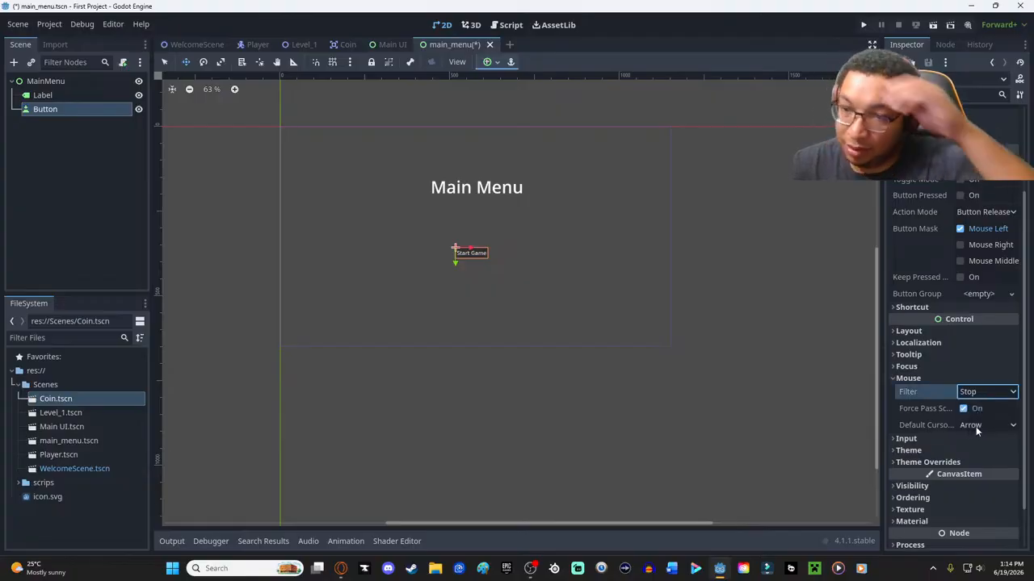
{"action": "left_click", "coordinate": [976, 426]}
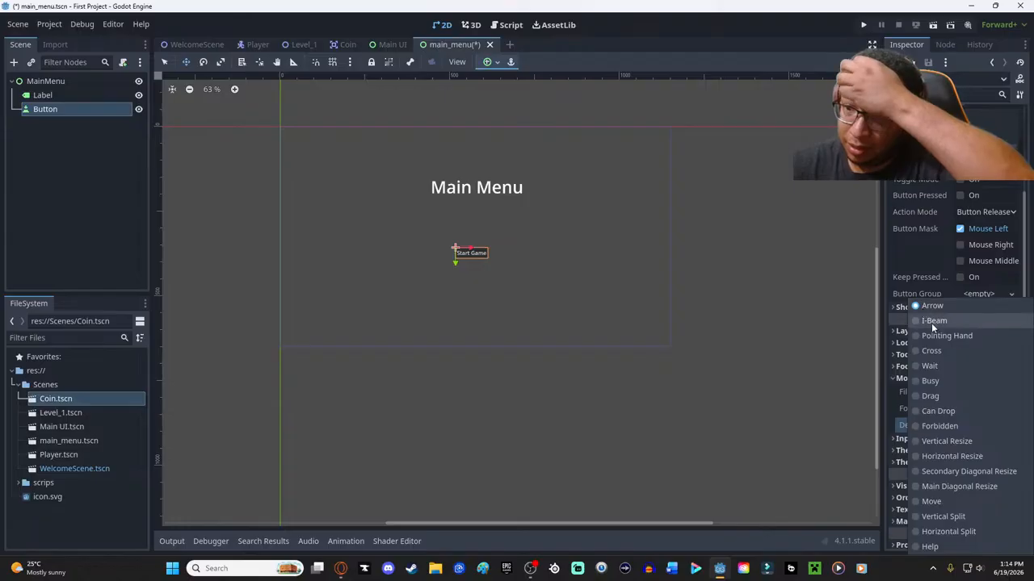
{"action": "left_click", "coordinate": [812, 415]}
{"action": "scroll", "coordinate": [987, 404], "scroll_direction": "down", "scroll_amount": 2}
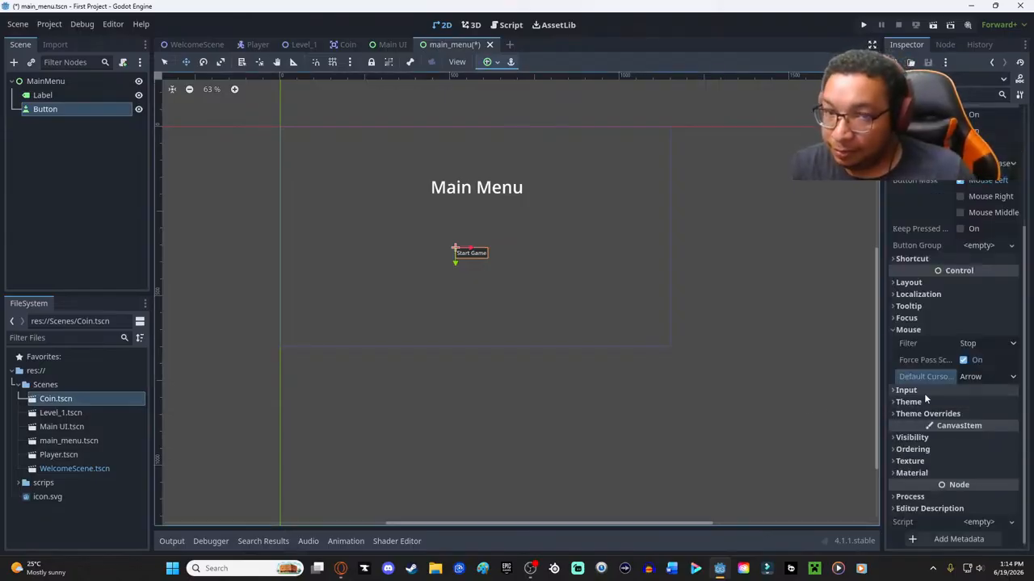
{"action": "left_click", "coordinate": [898, 330]}
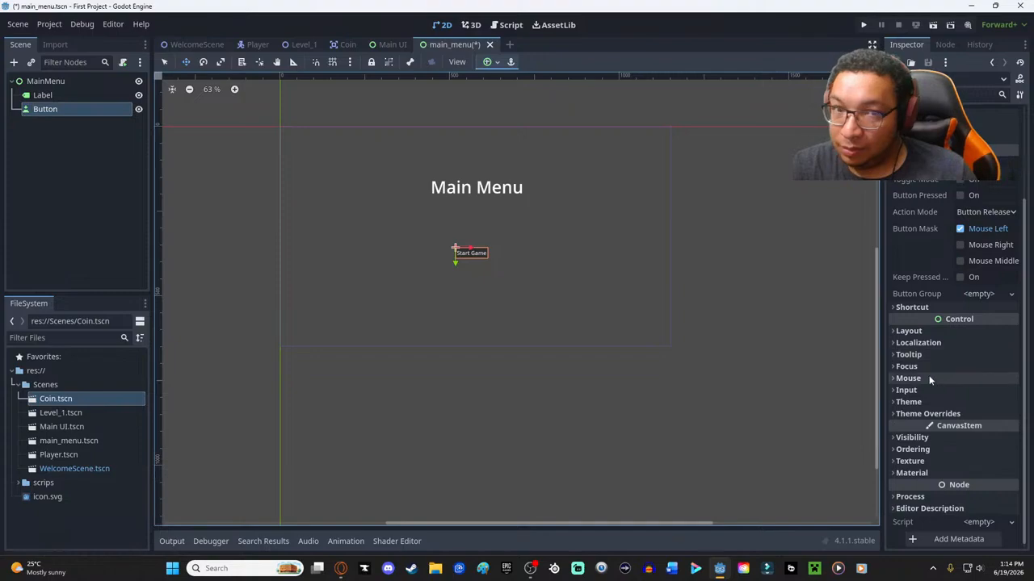
- Examine the button's Visibility, Layout, Localization and Focus properties, and recheck its Text Behavior settings
{"action": "left_click", "coordinate": [919, 439]}
{"action": "scroll", "coordinate": [977, 498], "scroll_direction": "down", "scroll_amount": 2}
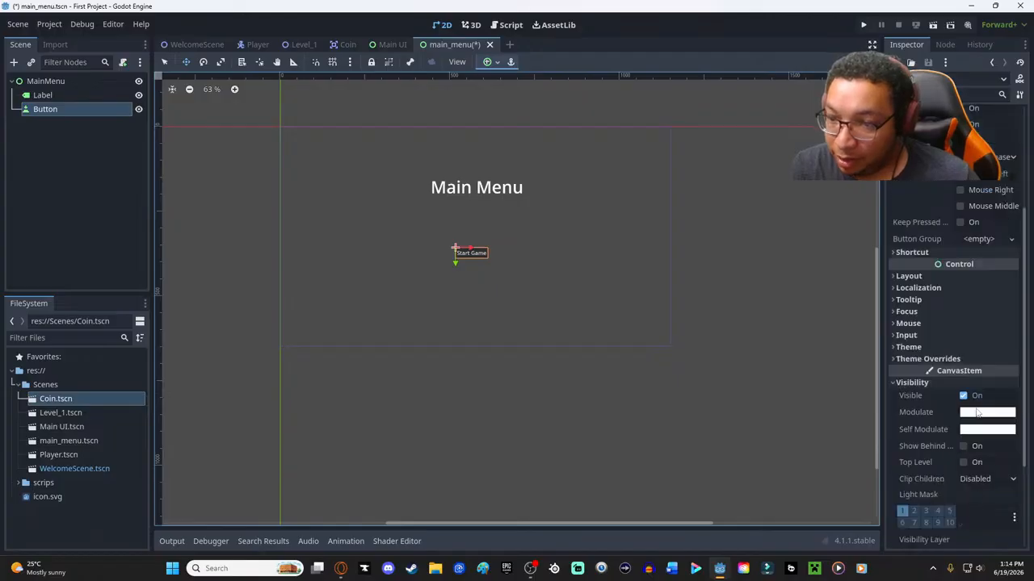
{"action": "scroll", "coordinate": [933, 493], "scroll_direction": "down", "scroll_amount": 5}
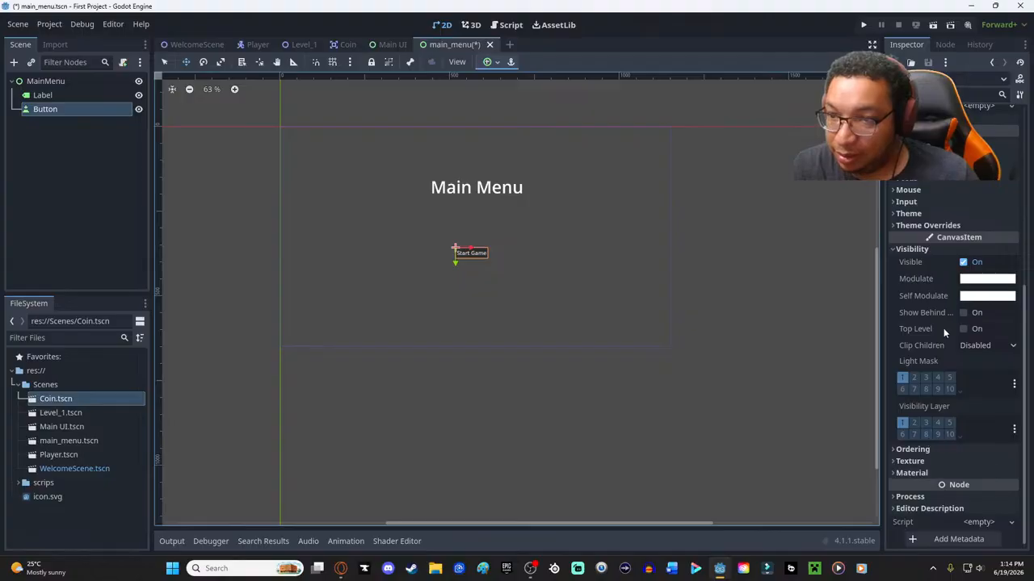
{"action": "scroll", "coordinate": [943, 330], "scroll_direction": "up", "scroll_amount": 2}
{"action": "left_click", "coordinate": [909, 307]}
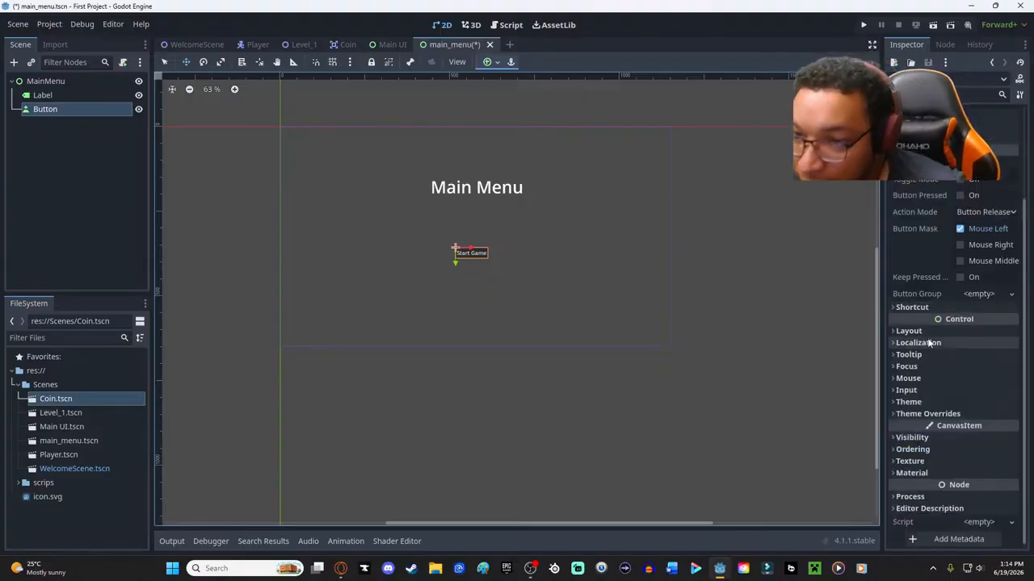
{"action": "left_click", "coordinate": [926, 332]}
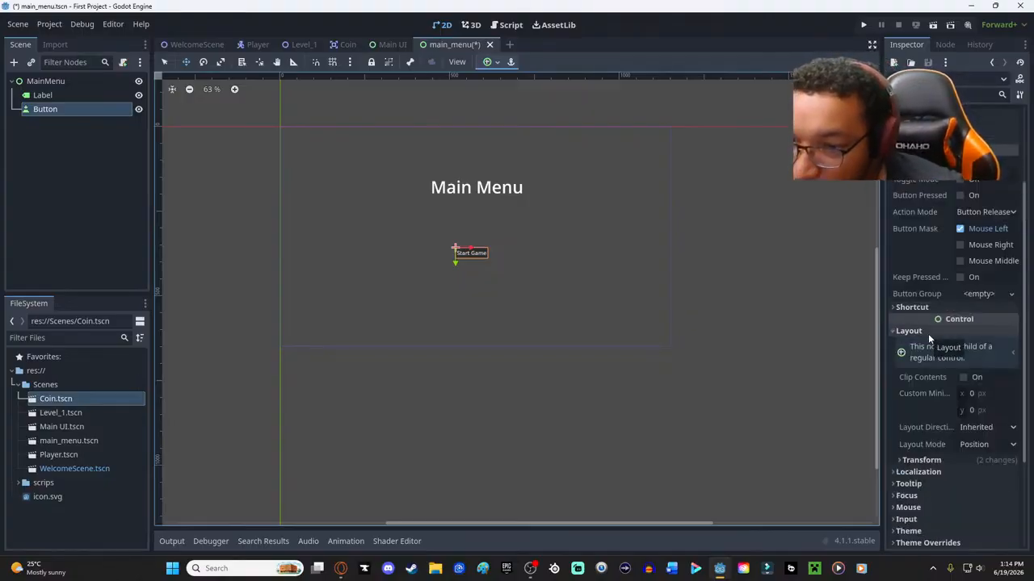
{"action": "left_click", "coordinate": [928, 333]}
{"action": "left_click", "coordinate": [924, 344]}
{"action": "left_click", "coordinate": [924, 345]}
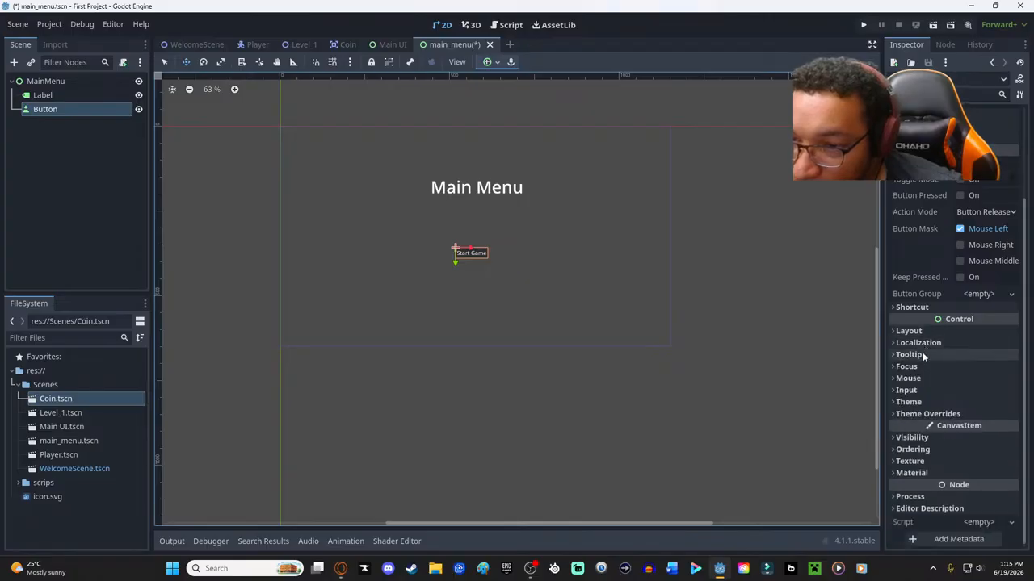
{"action": "left_click", "coordinate": [921, 367]}
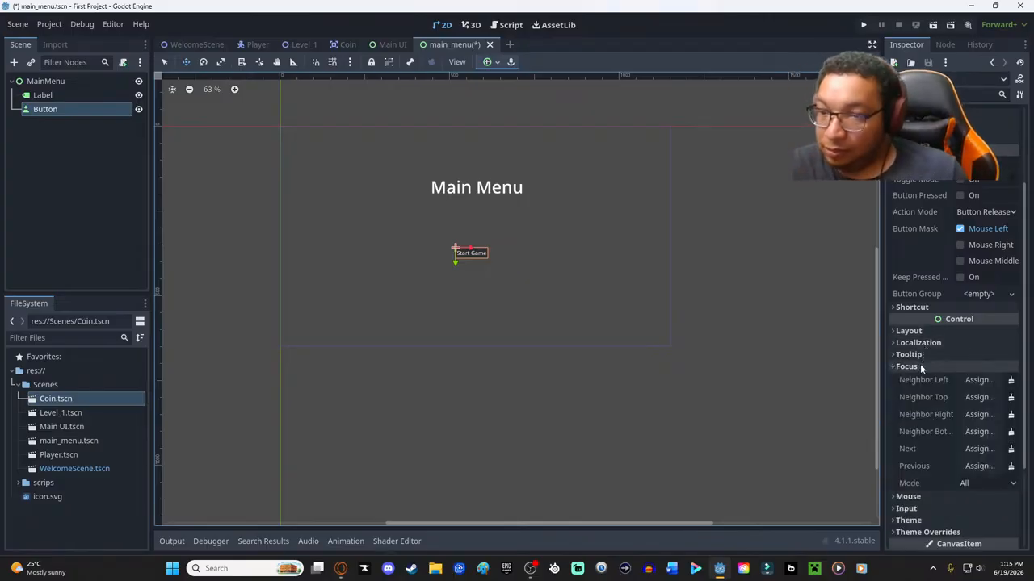
{"action": "left_click", "coordinate": [920, 368]}
{"action": "left_click", "coordinate": [907, 380]}
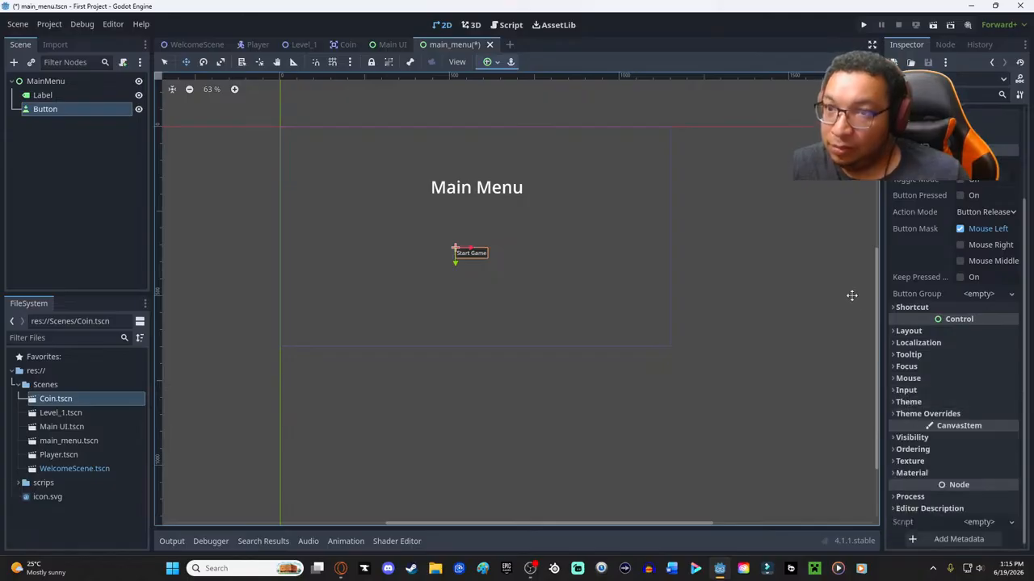
{"action": "scroll", "coordinate": [938, 327], "scroll_direction": "up", "scroll_amount": 3}
{"action": "left_click", "coordinate": [919, 230]}
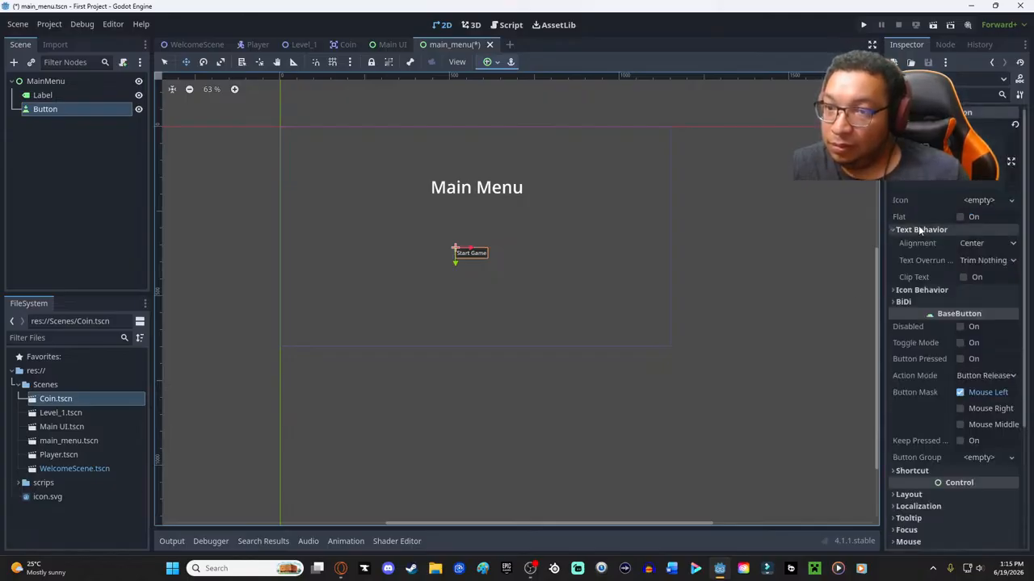
- Examine the button's Text Behavior, Icon Behavior, BiDi, Material, Texture, Visibility and Ordering properties
{"action": "left_click", "coordinate": [918, 229]}
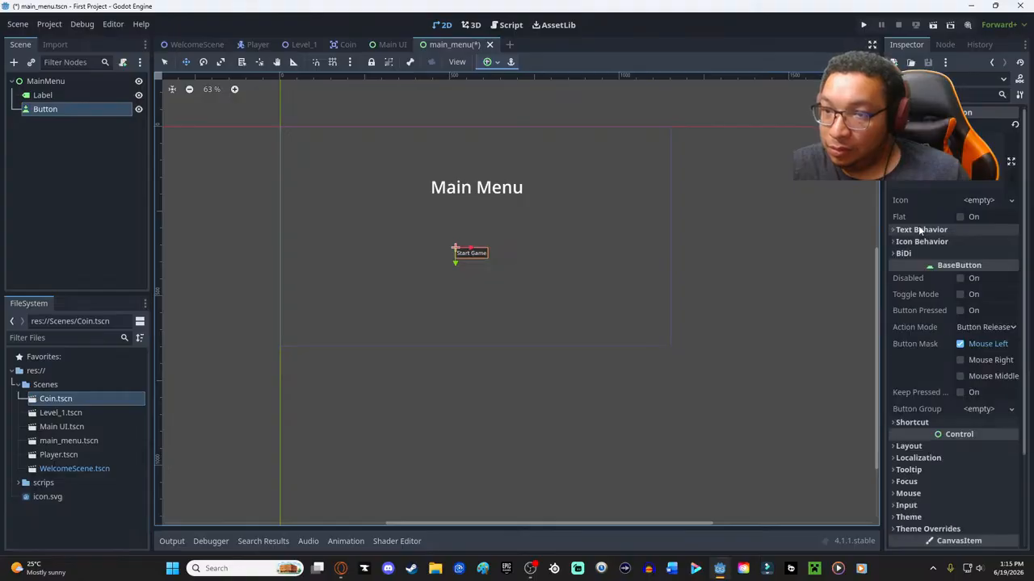
{"action": "left_click", "coordinate": [918, 243]}
{"action": "left_click", "coordinate": [919, 242]}
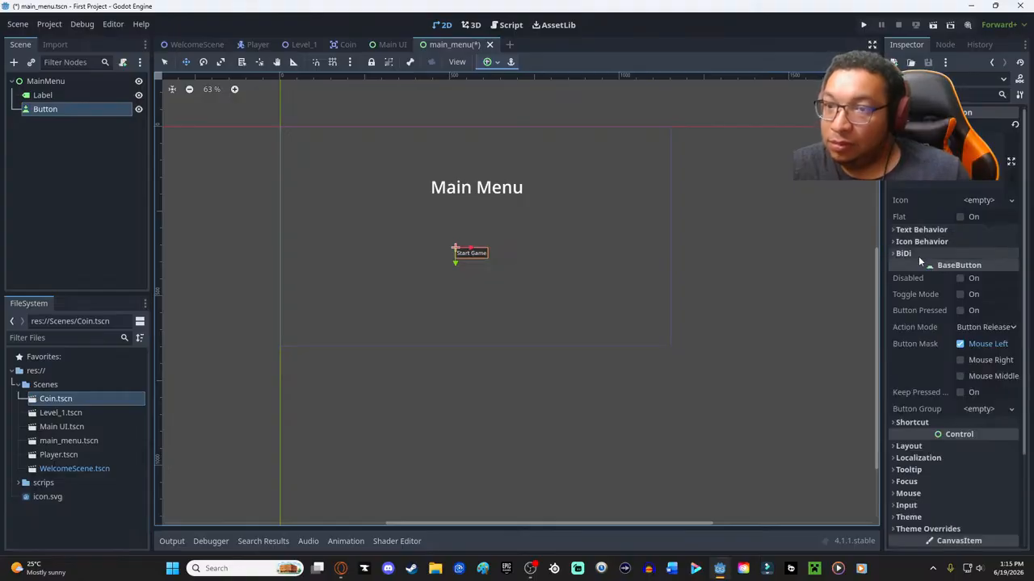
{"action": "left_click", "coordinate": [918, 256]}
{"action": "left_click", "coordinate": [919, 256]}
{"action": "scroll", "coordinate": [934, 388], "scroll_direction": "down", "scroll_amount": 3}
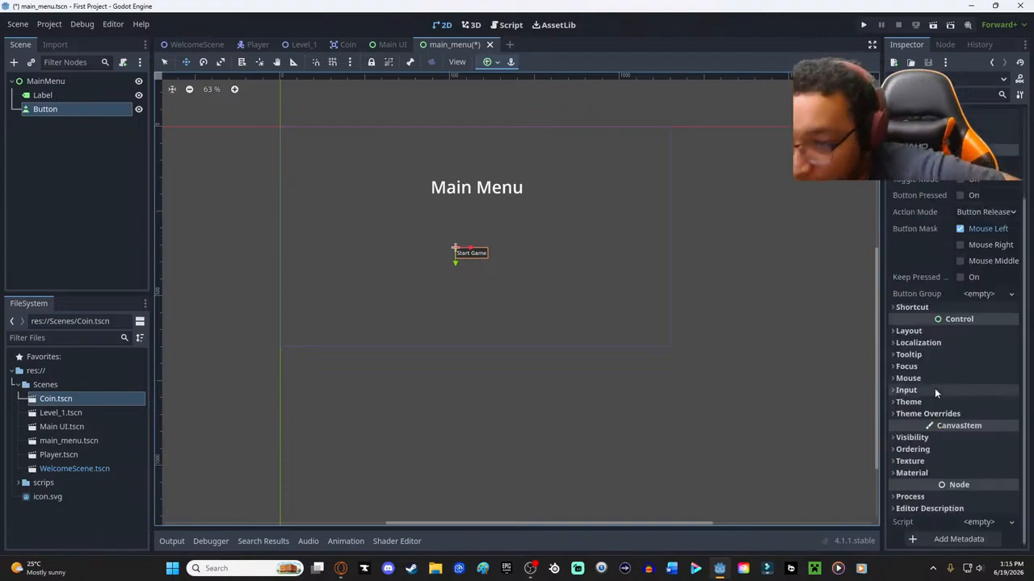
{"action": "left_click", "coordinate": [913, 474]}
{"action": "left_click", "coordinate": [912, 473]}
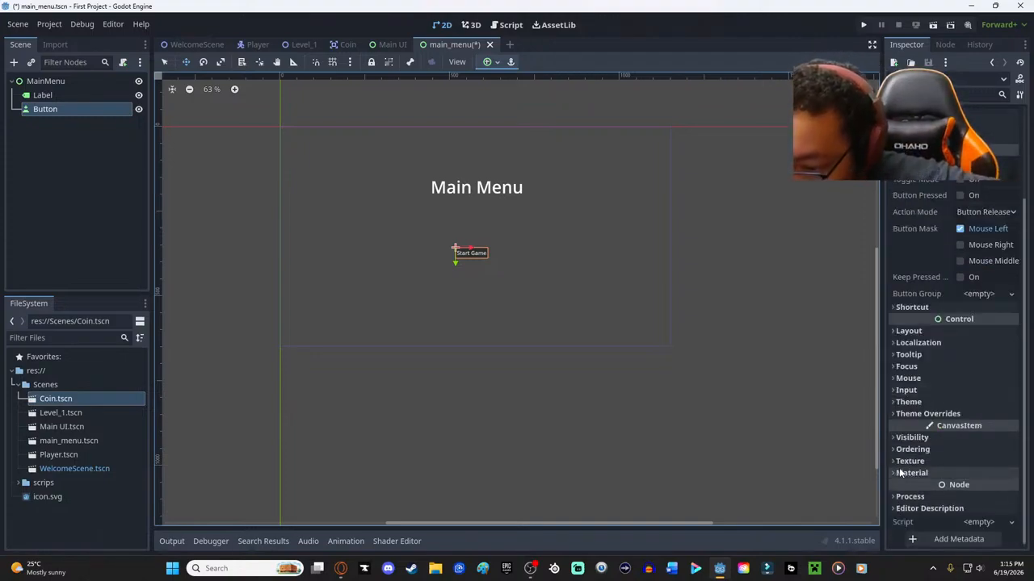
{"action": "left_click", "coordinate": [903, 462]}
{"action": "left_click", "coordinate": [901, 462]}
{"action": "left_click", "coordinate": [902, 438]}
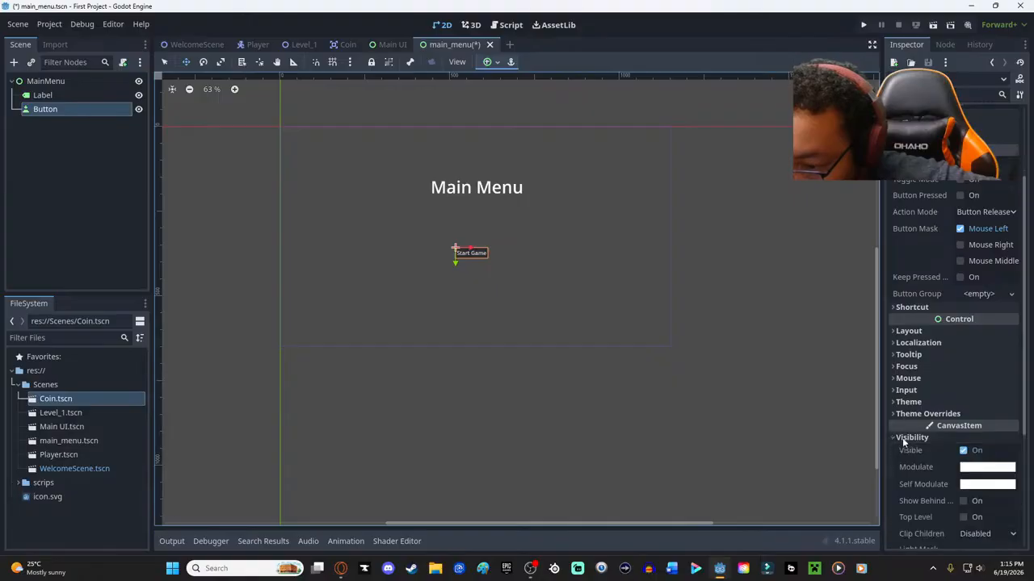
{"action": "left_click", "coordinate": [902, 438]}
{"action": "left_click", "coordinate": [903, 449]}
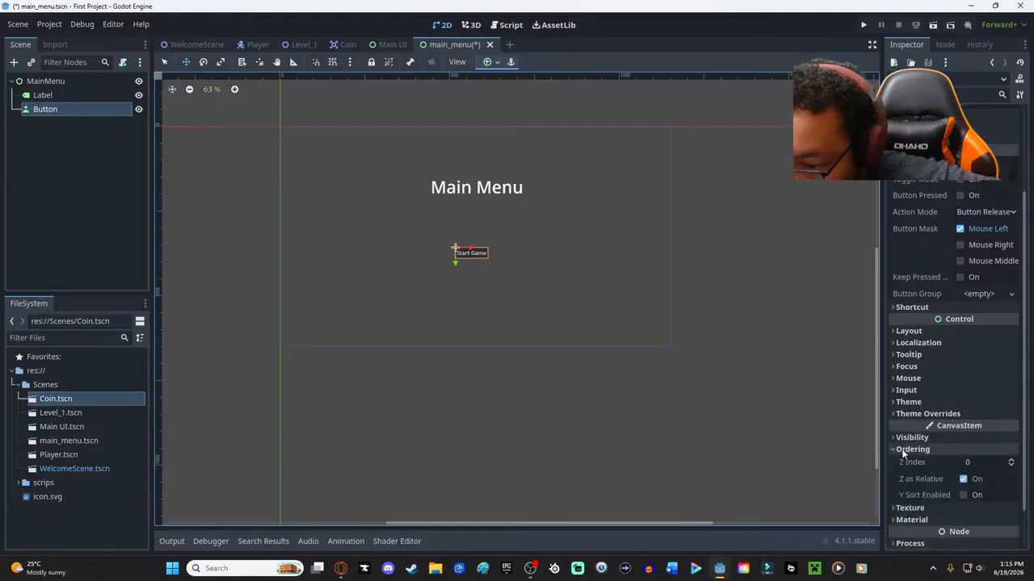
{"action": "left_click", "coordinate": [902, 451]}
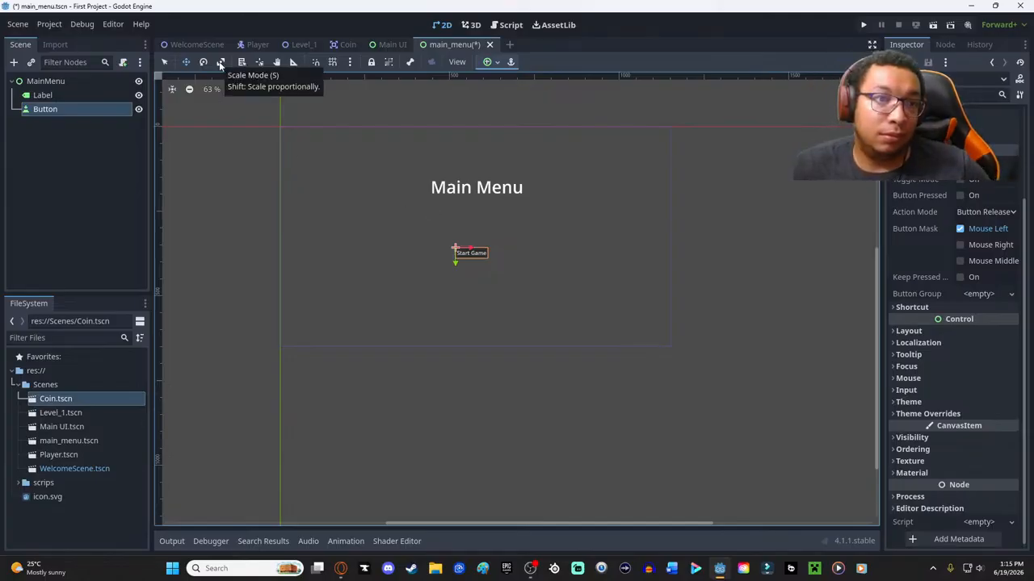
- Try to scale the "Start Game" button up to about the title's width and reposition it beneath the "Main Menu" title
{"action": "left_click", "coordinate": [220, 63]}
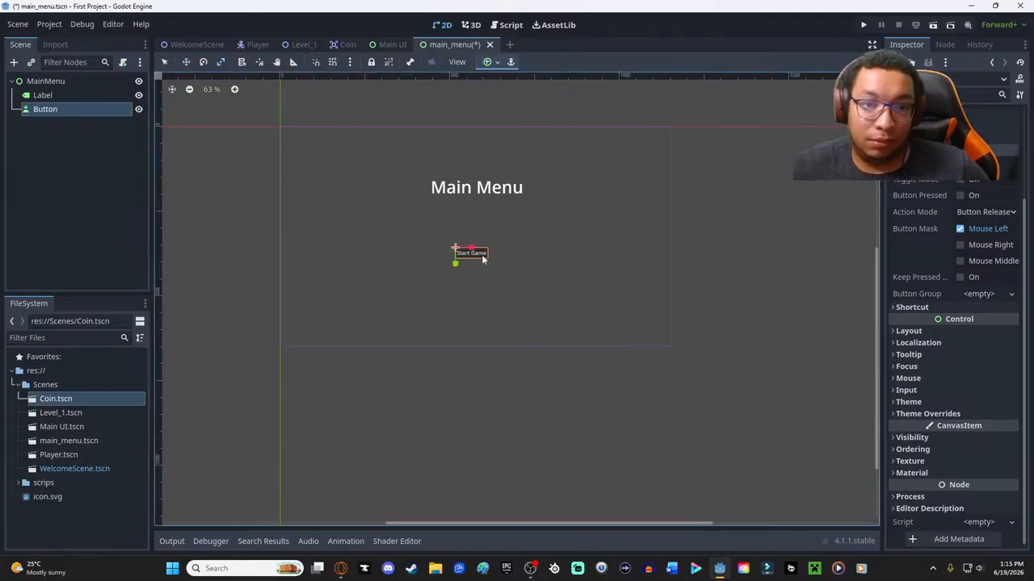
{"action": "left_click_drag", "start_coordinate": [446, 249], "coordinate": [491, 254]}
{"action": "left_click", "coordinate": [187, 63]}
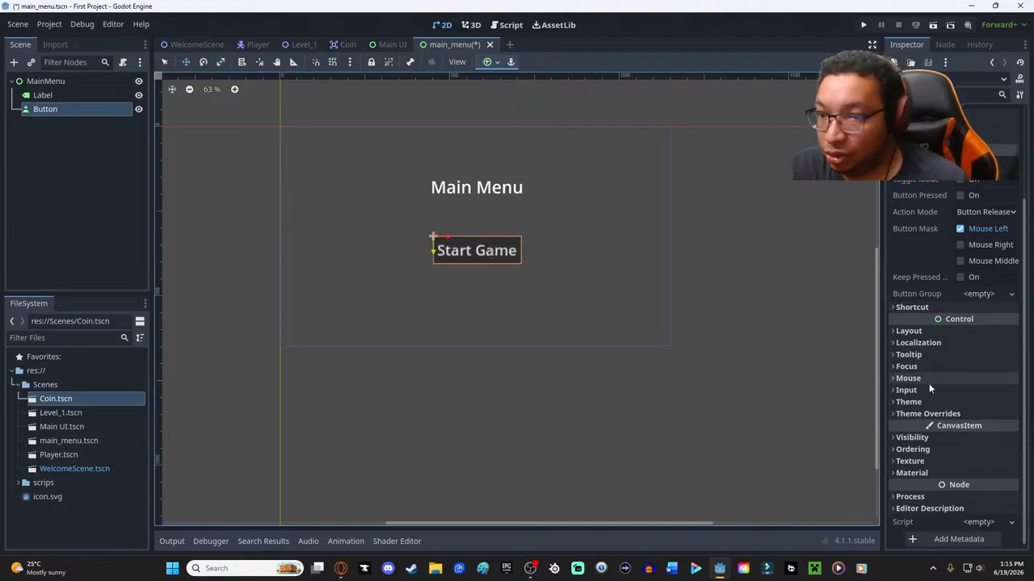
{"action": "scroll", "coordinate": [969, 464], "scroll_direction": "up", "scroll_amount": 3}
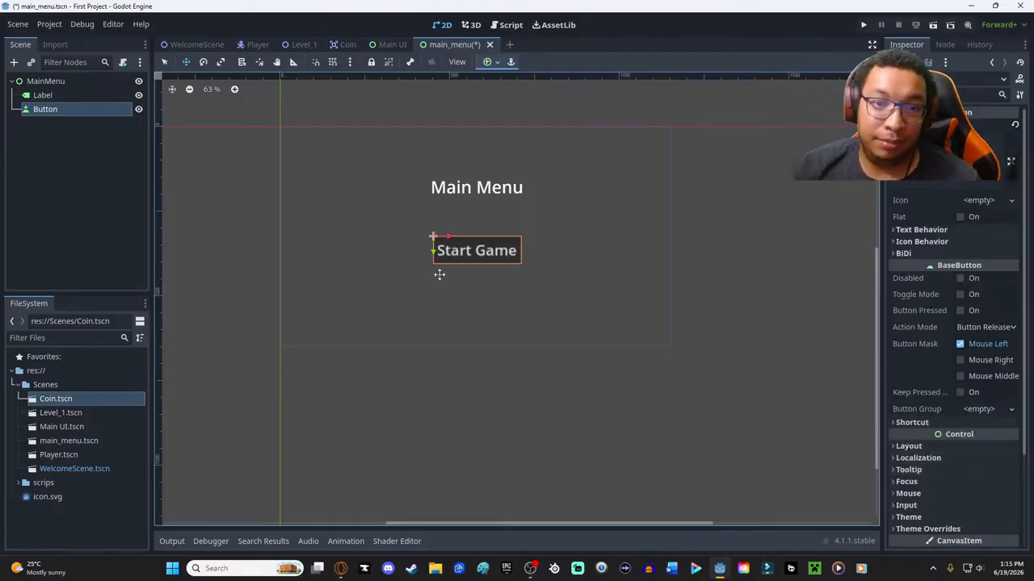
{"action": "left_click_drag", "start_coordinate": [475, 249], "coordinate": [474, 267]}
- Undo the scaling and repositioning of the "Start Game" button and move it slightly closer to the title
{"action": "key", "text": "ctrl+z"}
{"action": "key", "text": "ctrl+z"}
{"action": "key", "text": "ctrl+z"}
{"action": "key", "text": "ctrl+z"}
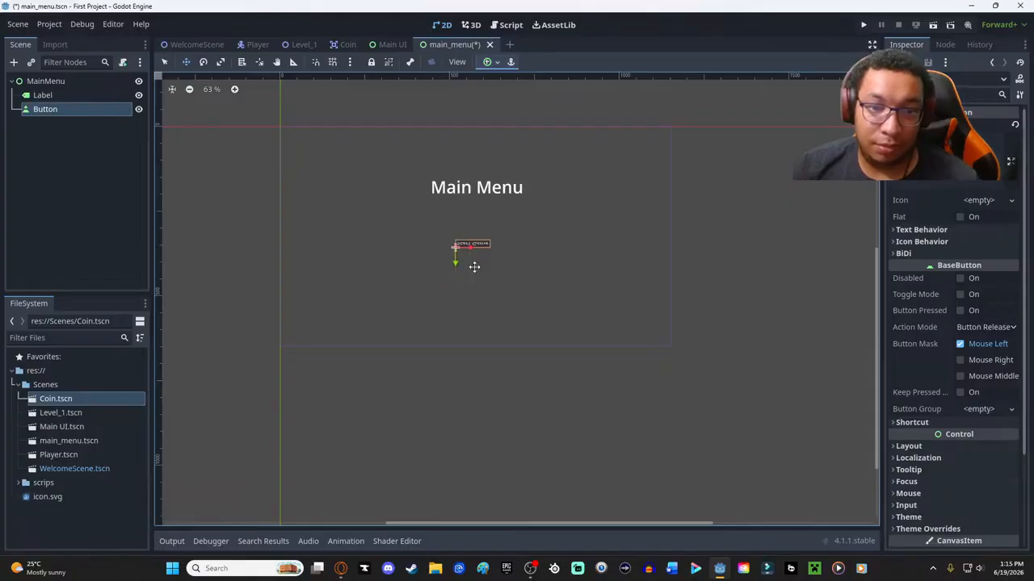
{"action": "key", "text": "ctrl+z"}
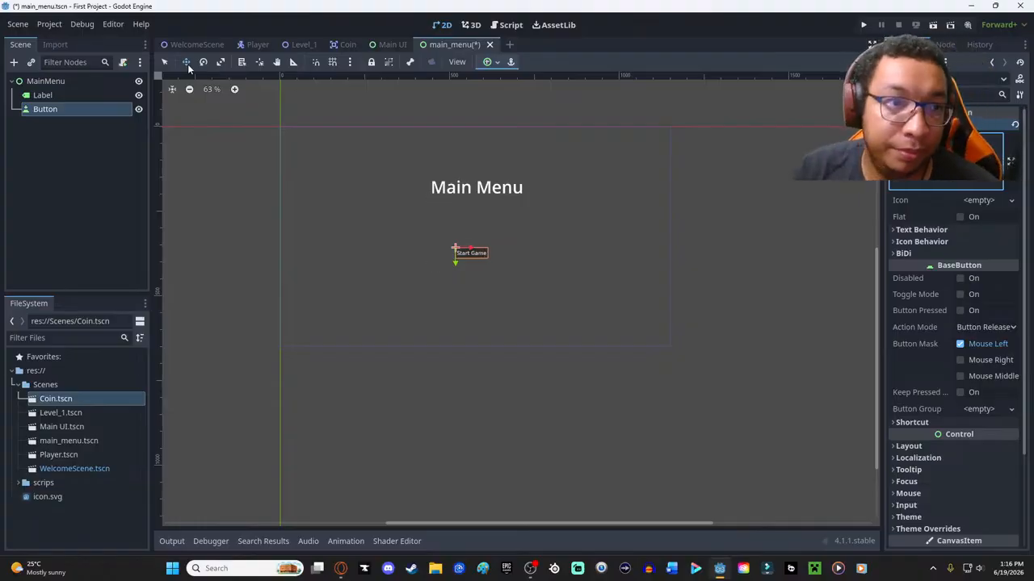
{"action": "left_click_drag", "start_coordinate": [484, 254], "coordinate": [487, 233]}
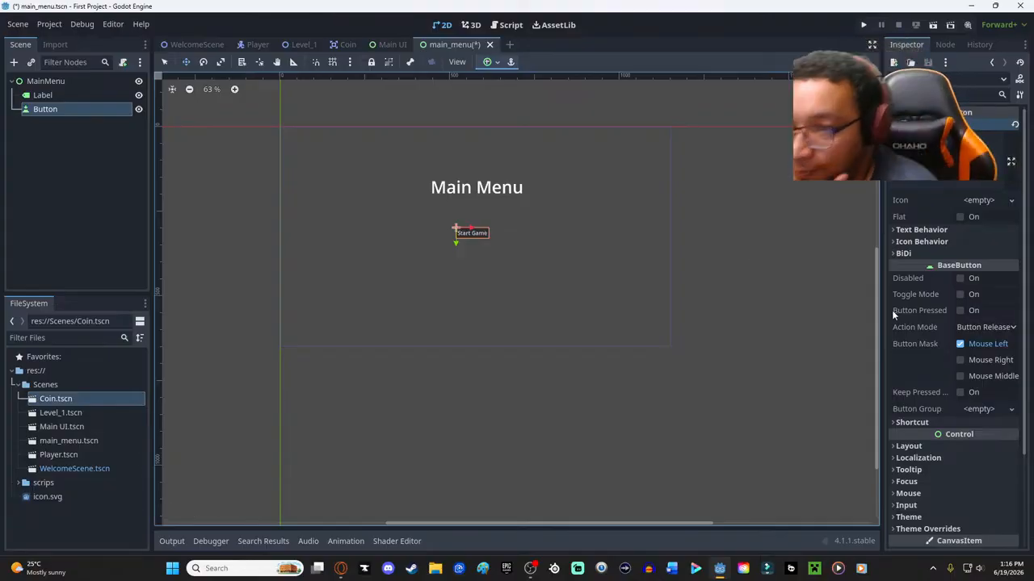
- Try a font color theme override on the "Start Game" button and reset it to the default
{"action": "scroll", "coordinate": [893, 313], "scroll_direction": "down", "scroll_amount": 3}
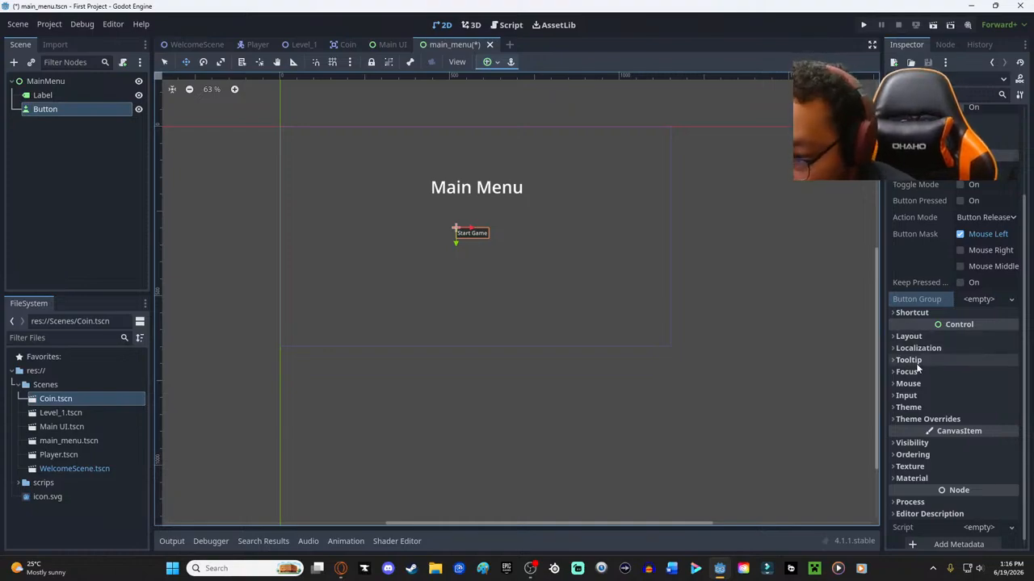
{"action": "scroll", "coordinate": [905, 415], "scroll_direction": "down", "scroll_amount": 1}
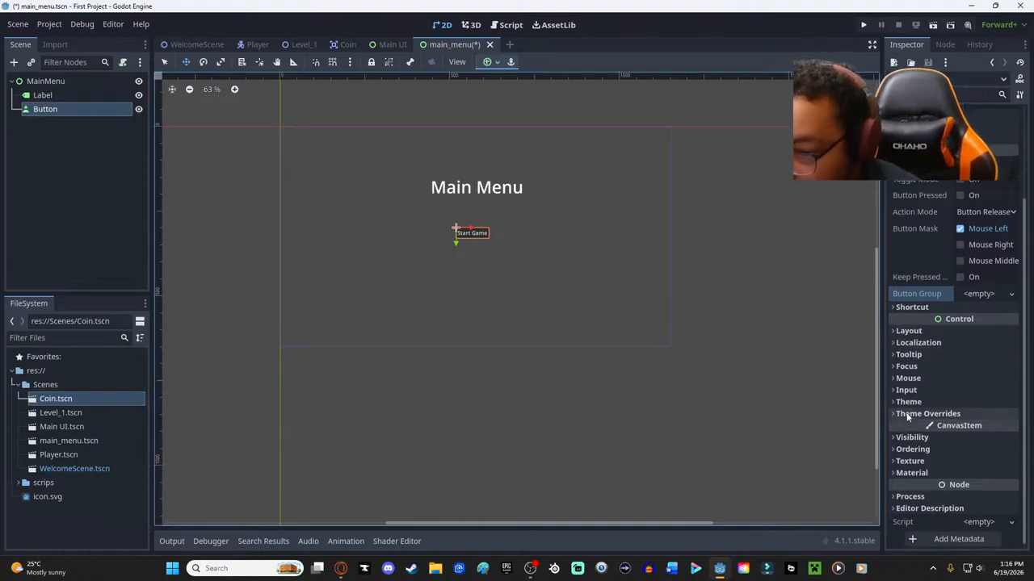
{"action": "left_click", "coordinate": [908, 414]}
{"action": "left_click", "coordinate": [908, 428]}
{"action": "scroll", "coordinate": [956, 433], "scroll_direction": "down", "scroll_amount": 4}
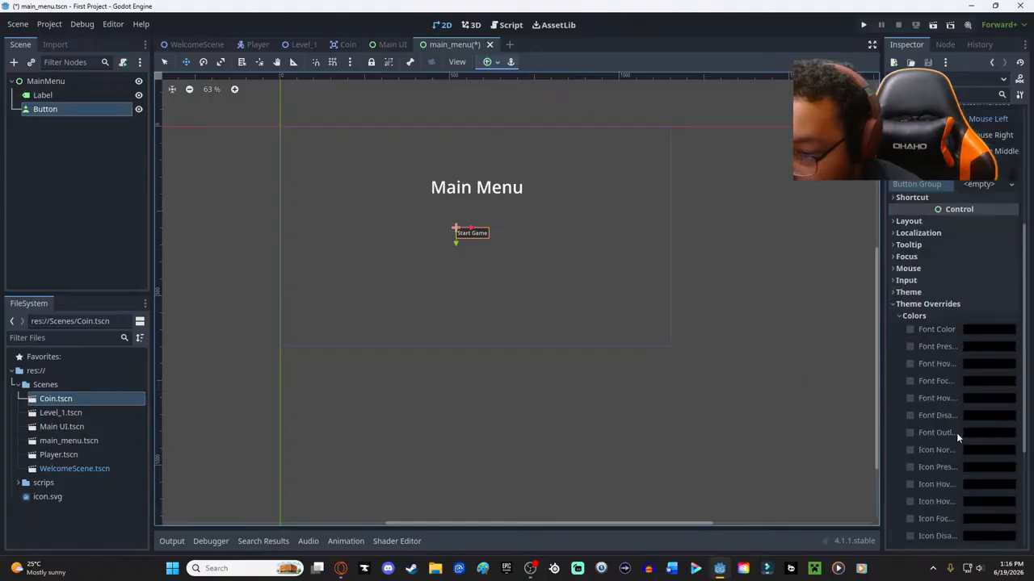
{"action": "left_click", "coordinate": [971, 275]}
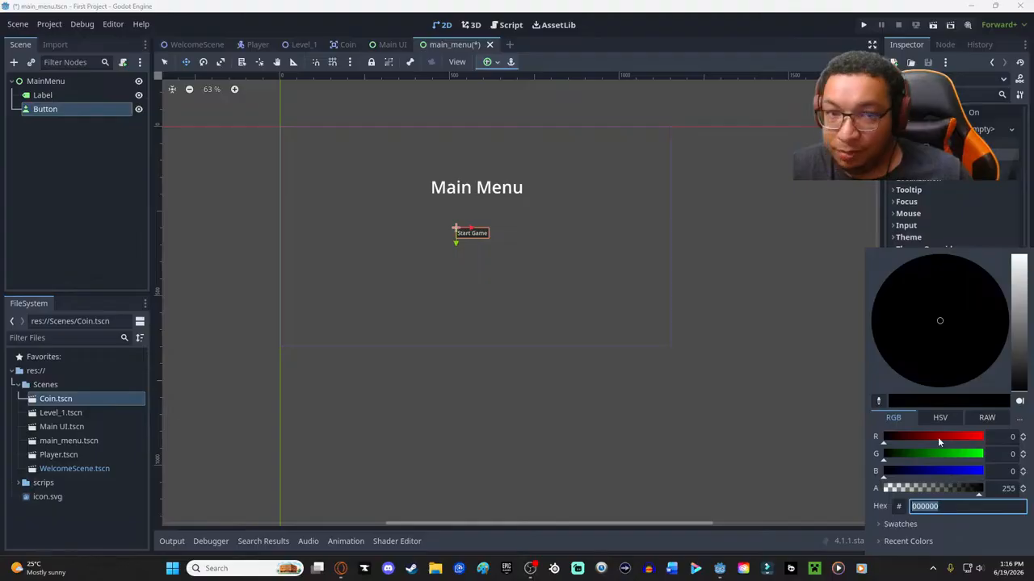
{"action": "left_click_drag", "start_coordinate": [918, 436], "coordinate": [868, 441]}
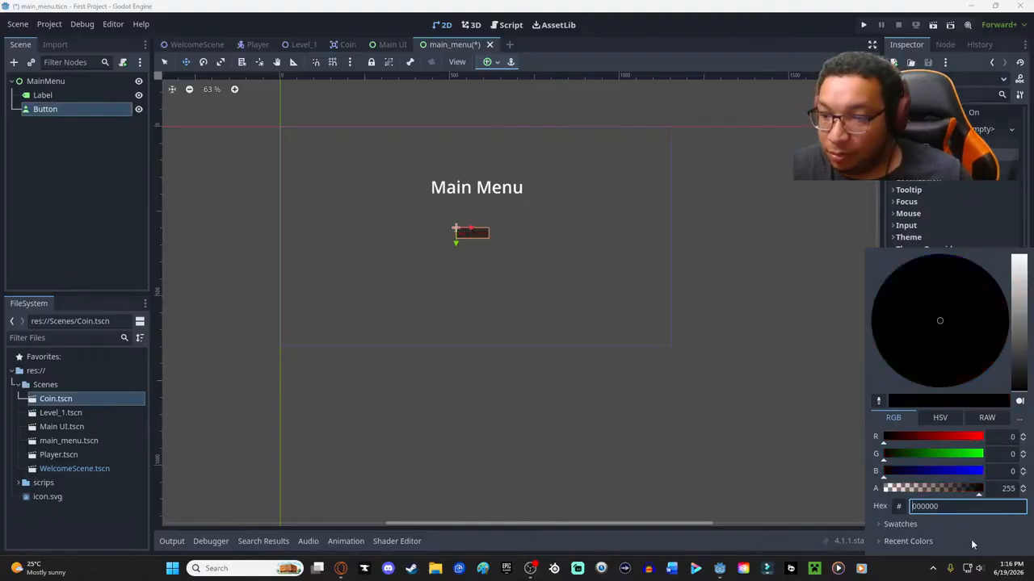
{"action": "left_click", "coordinate": [960, 231]}
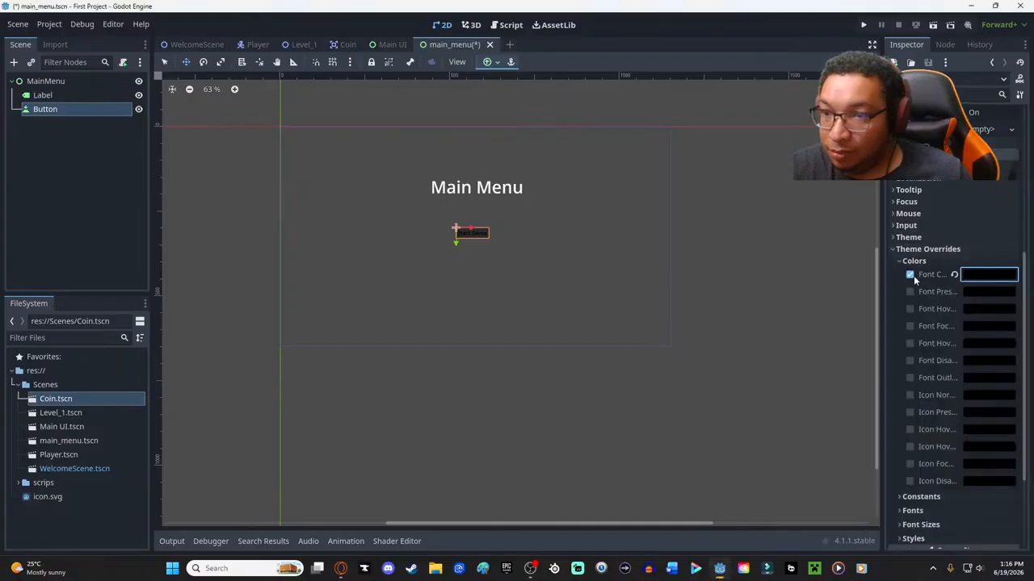
{"action": "left_click", "coordinate": [953, 275]}
{"action": "left_click", "coordinate": [897, 251]}
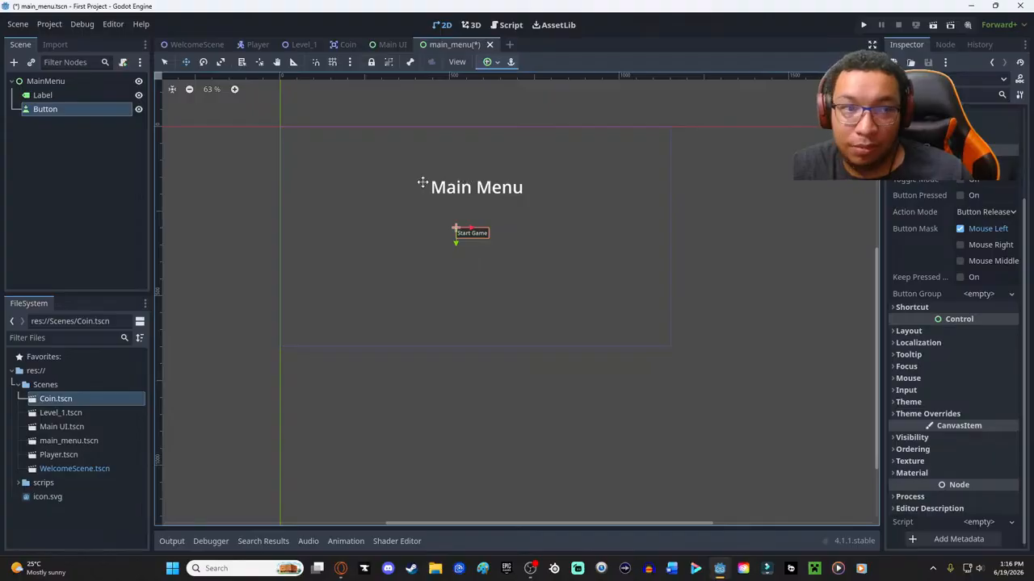
- Override the "Main Menu" label's font color with bright green (00ff00)
{"action": "left_click", "coordinate": [484, 192]}
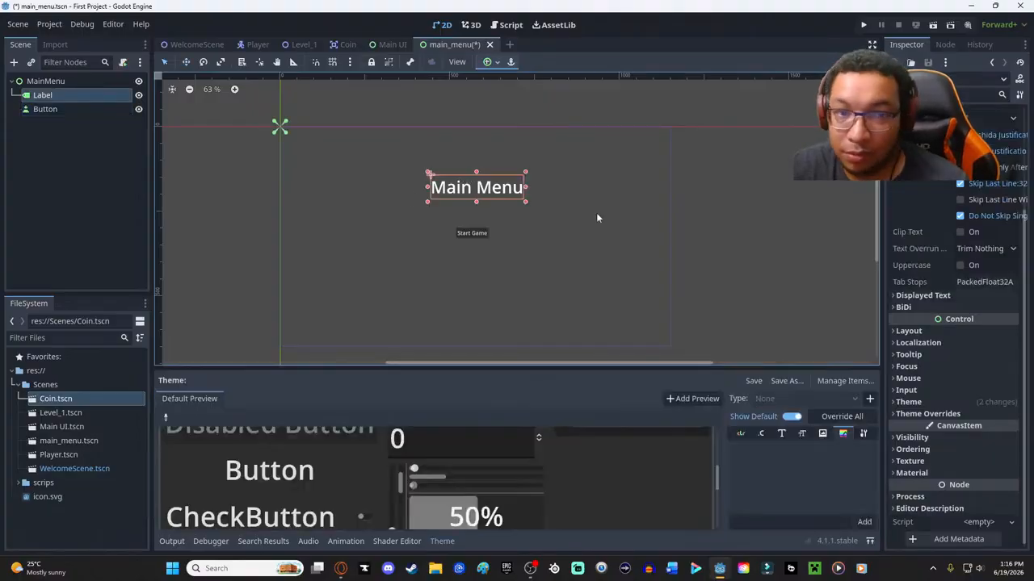
{"action": "left_click", "coordinate": [929, 413]}
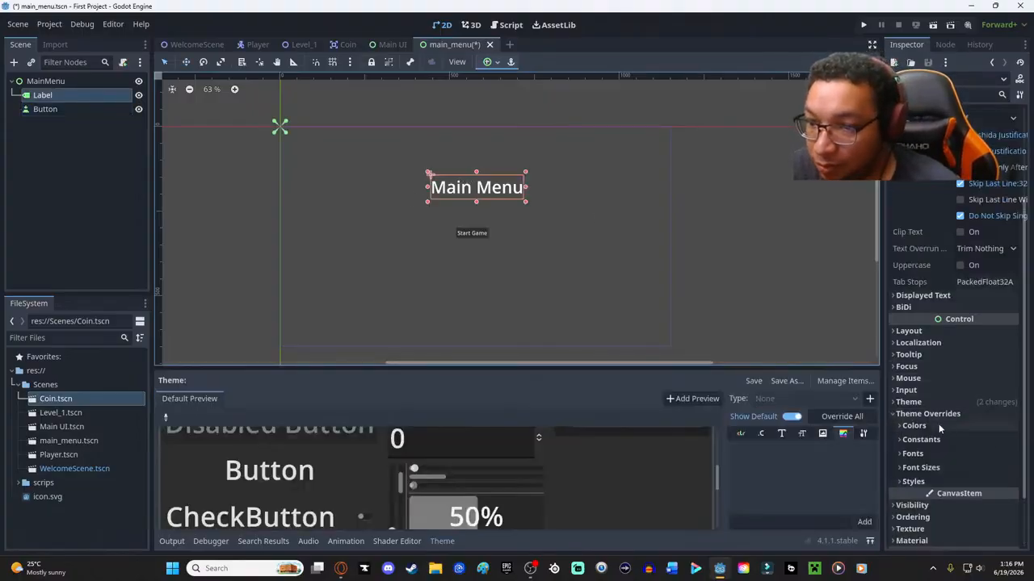
{"action": "left_click", "coordinate": [931, 424]}
{"action": "left_click", "coordinate": [992, 440]}
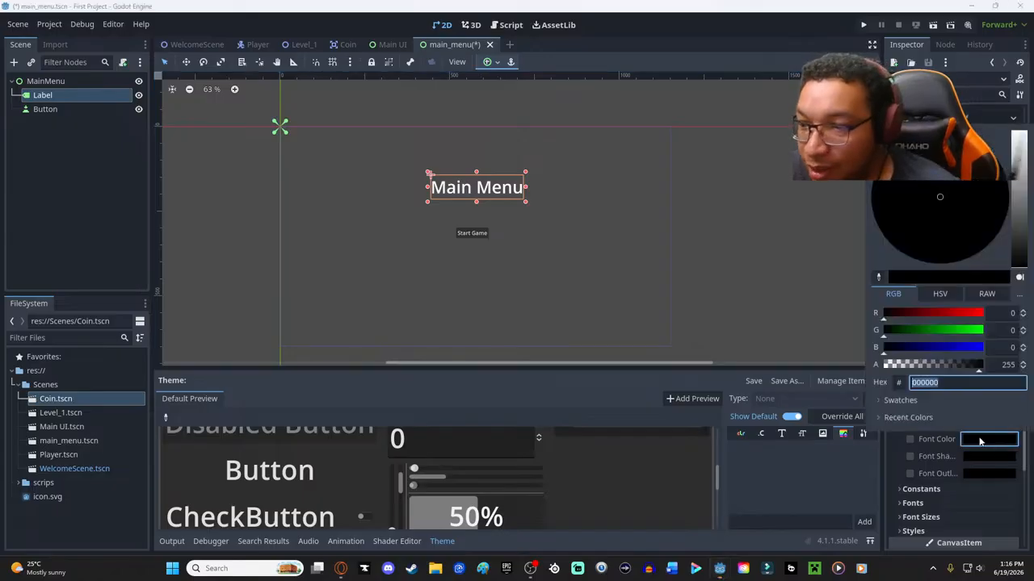
{"action": "left_click_drag", "start_coordinate": [962, 330], "coordinate": [985, 332]}
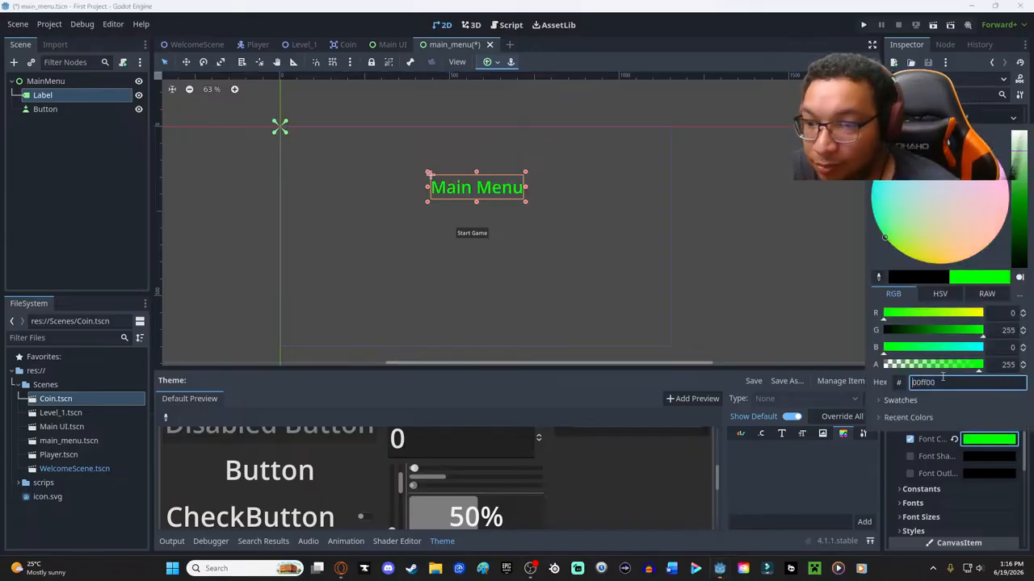
{"action": "left_click", "coordinate": [899, 461]}
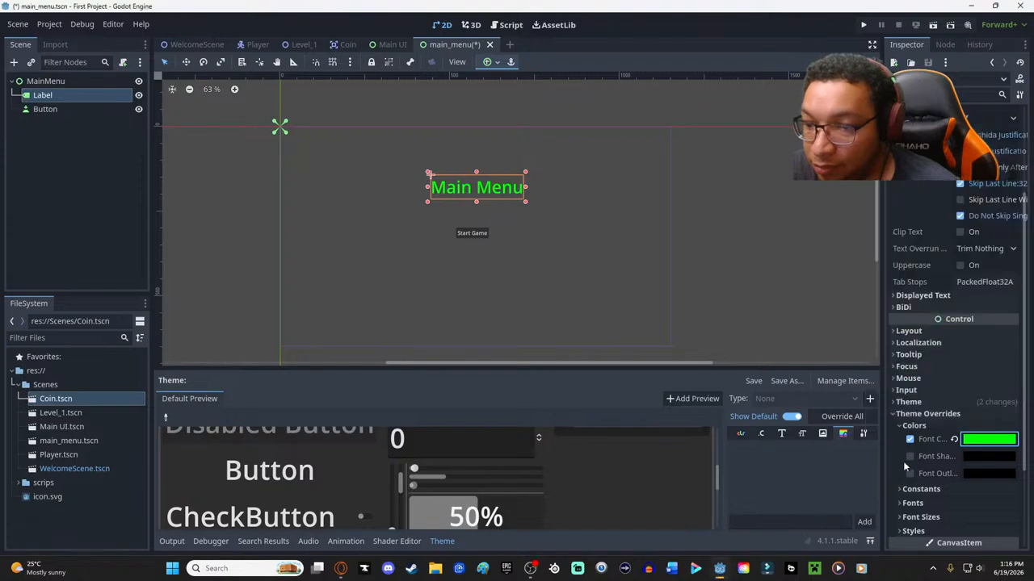
- Try a pink font outline color (b93b6e) on the "Main Menu" label and reset that override
{"action": "left_click", "coordinate": [969, 474]}
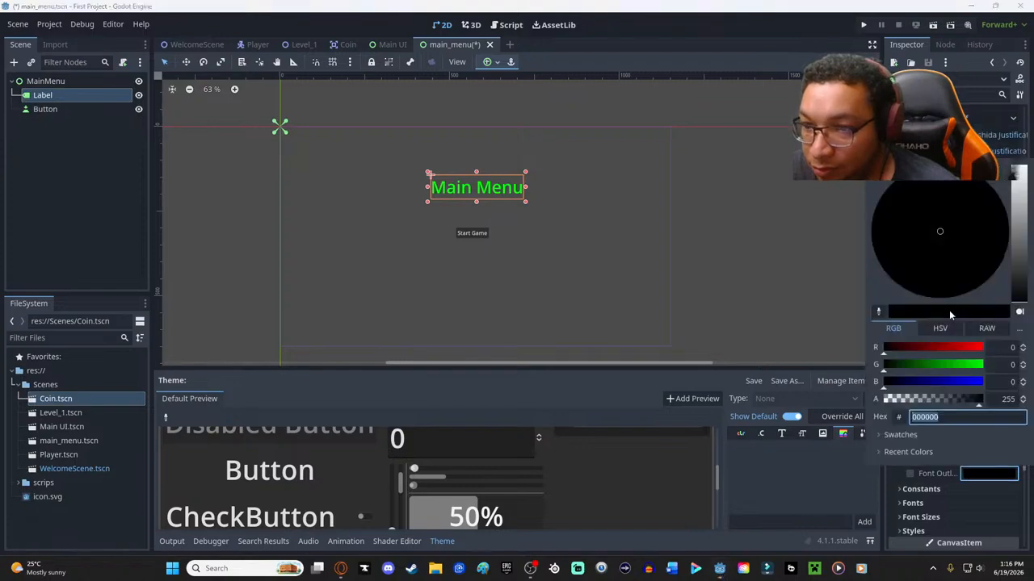
{"action": "mouse_move", "coordinate": [971, 347]}
{"action": "left_mouse_down"}
{"action": "mouse_move", "coordinate": [957, 348]}
{"action": "mouse_move", "coordinate": [966, 349]}
{"action": "left_mouse_up"}
{"action": "mouse_move", "coordinate": [974, 243]}
{"action": "left_mouse_down"}
{"action": "mouse_move", "coordinate": [943, 204]}
{"action": "mouse_move", "coordinate": [905, 219]}
{"action": "mouse_move", "coordinate": [960, 236]}
{"action": "mouse_move", "coordinate": [990, 230]}
{"action": "left_mouse_up"}
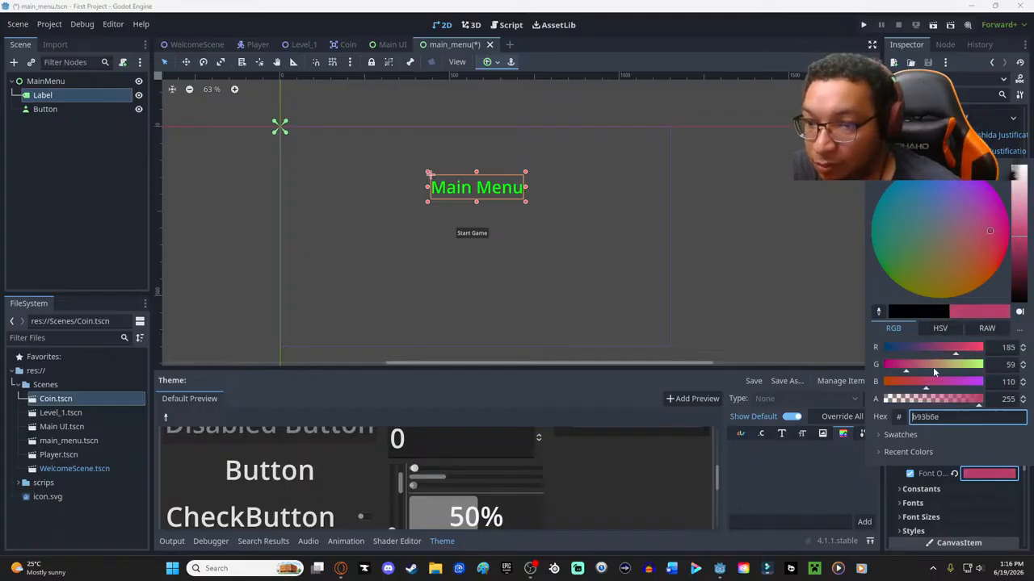
{"action": "left_click", "coordinate": [956, 476]}
{"action": "left_click", "coordinate": [955, 476]}
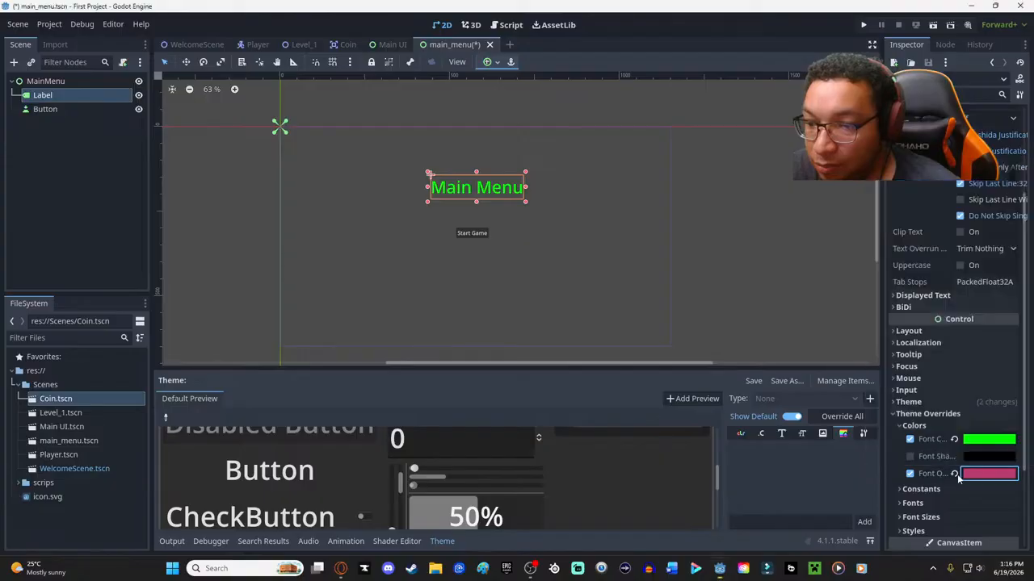
- Override the "Main Menu" label's font size with 50 px
{"action": "scroll", "coordinate": [951, 485], "scroll_direction": "down", "scroll_amount": 2}
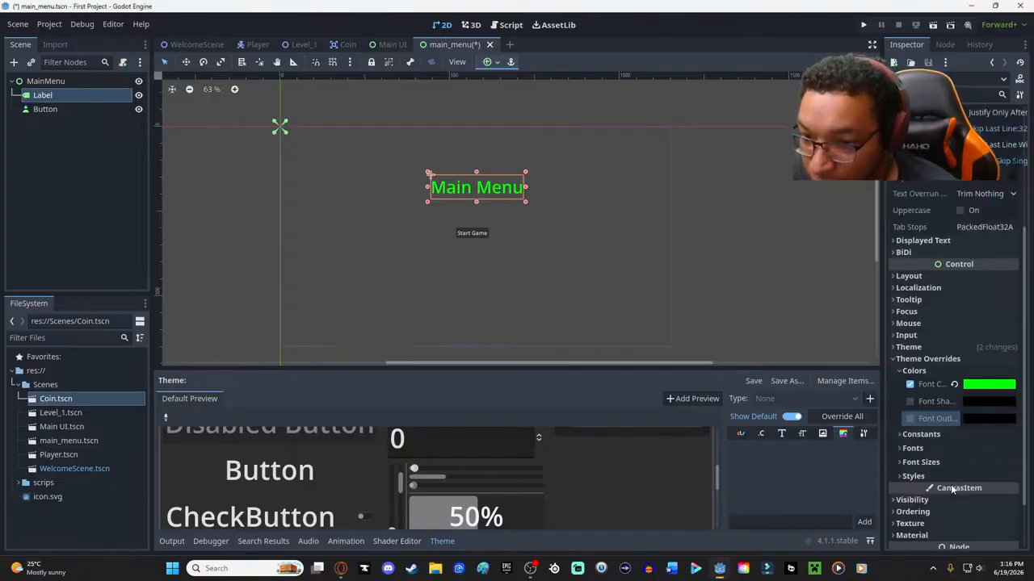
{"action": "left_click", "coordinate": [909, 461]}
{"action": "left_click", "coordinate": [1010, 474]}
{"action": "left_click", "coordinate": [1010, 474]}
{"action": "left_click", "coordinate": [1010, 475]}
{"action": "left_click", "coordinate": [974, 475]}
{"action": "type", "text": "50"}
{"action": "key", "text": "Return"}
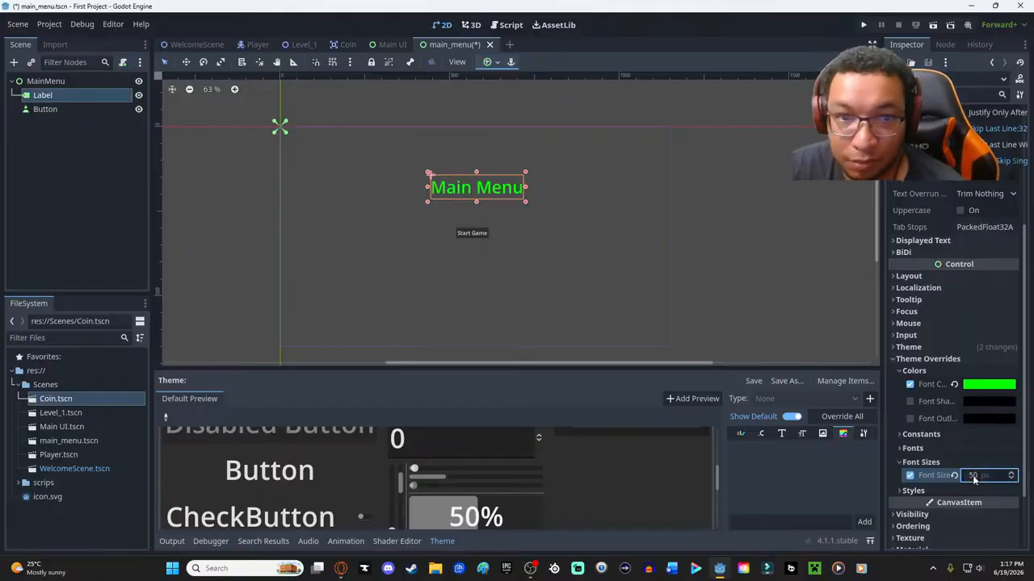
- Change the "Main Menu" label's font color override to purple (b169c7)
{"action": "left_click", "coordinate": [987, 386]}
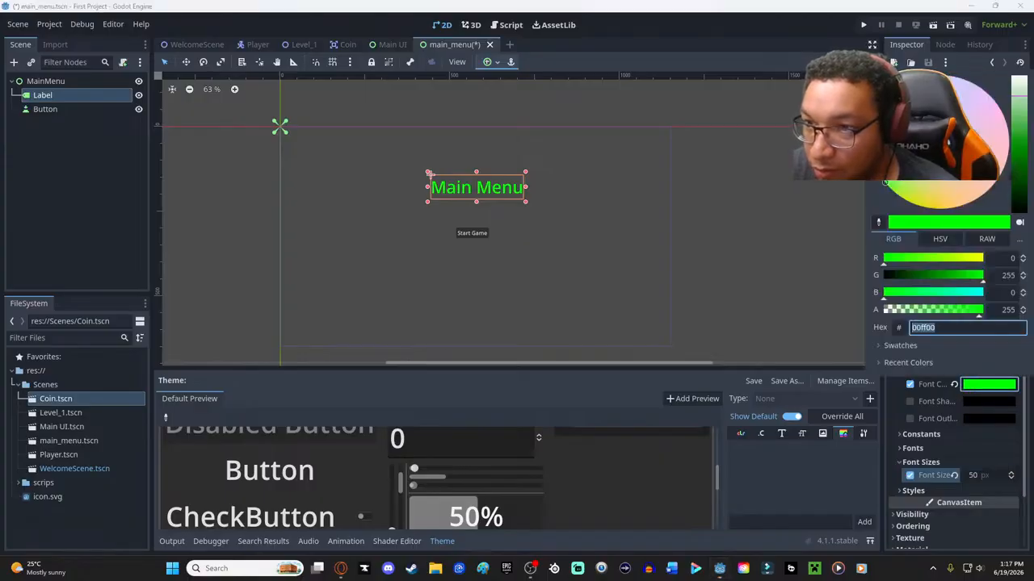
{"action": "type", "text": "fdc3bc"}
{"action": "key", "text": "Return"}
{"action": "left_click_drag", "start_coordinate": [1028, 154], "coordinate": [1023, 137]}
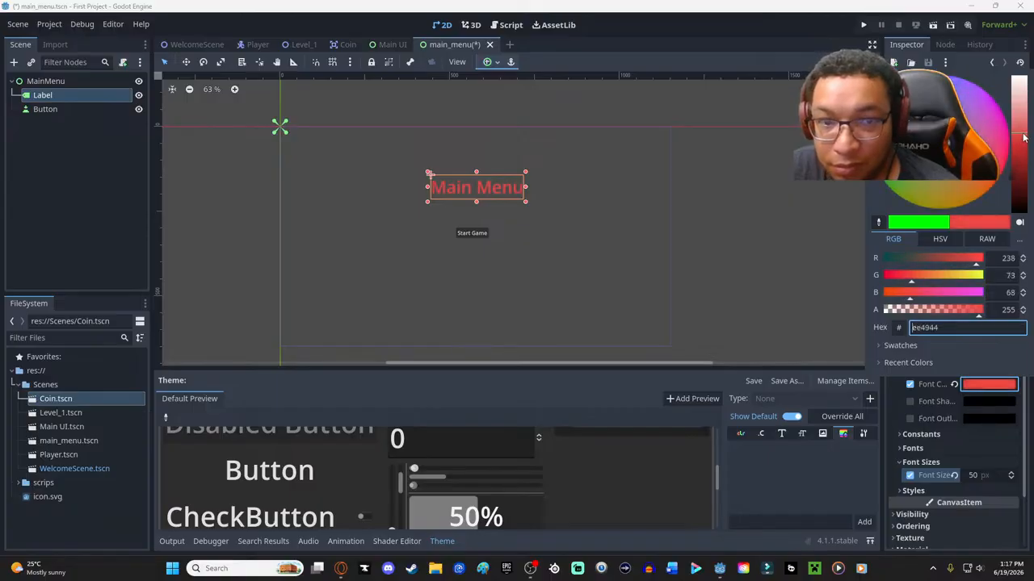
{"action": "type", "text": "q"}
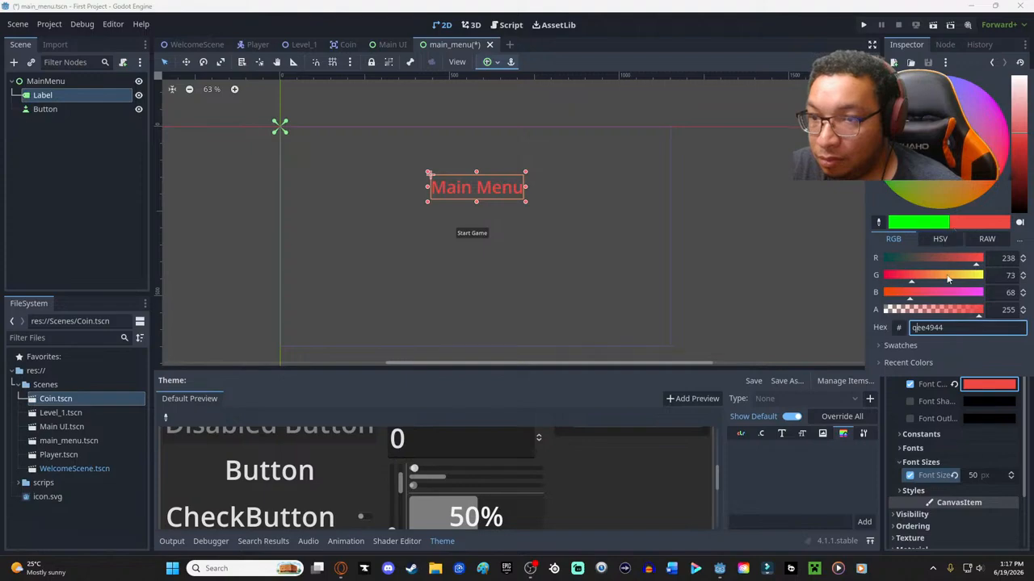
{"action": "mouse_move", "coordinate": [917, 279]}
{"action": "left_mouse_down"}
{"action": "mouse_move", "coordinate": [896, 280]}
{"action": "mouse_move", "coordinate": [924, 281]}
{"action": "left_mouse_up"}
{"action": "left_click_drag", "start_coordinate": [923, 293], "coordinate": [950, 263]}
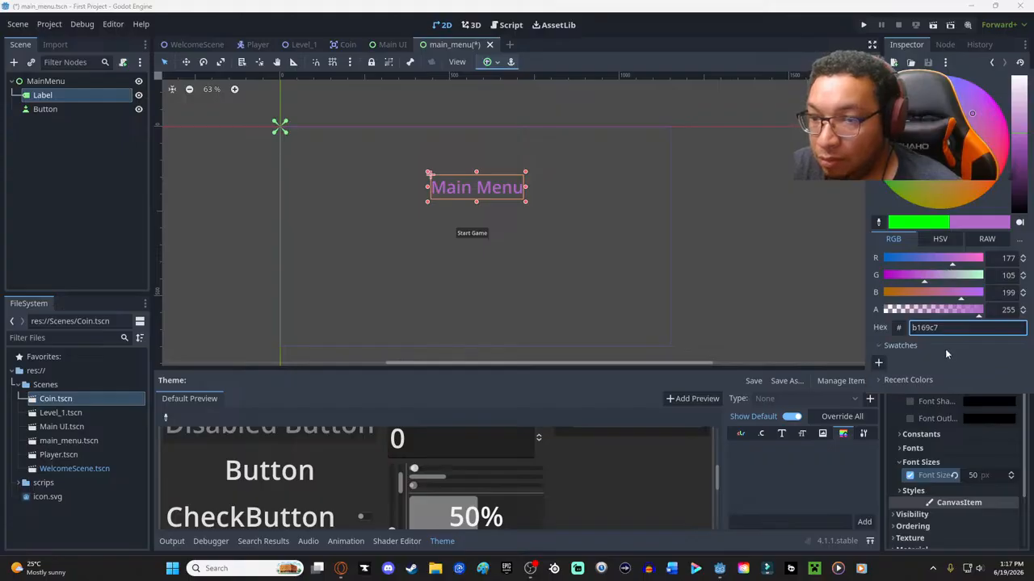
{"action": "key", "text": "Escape"}
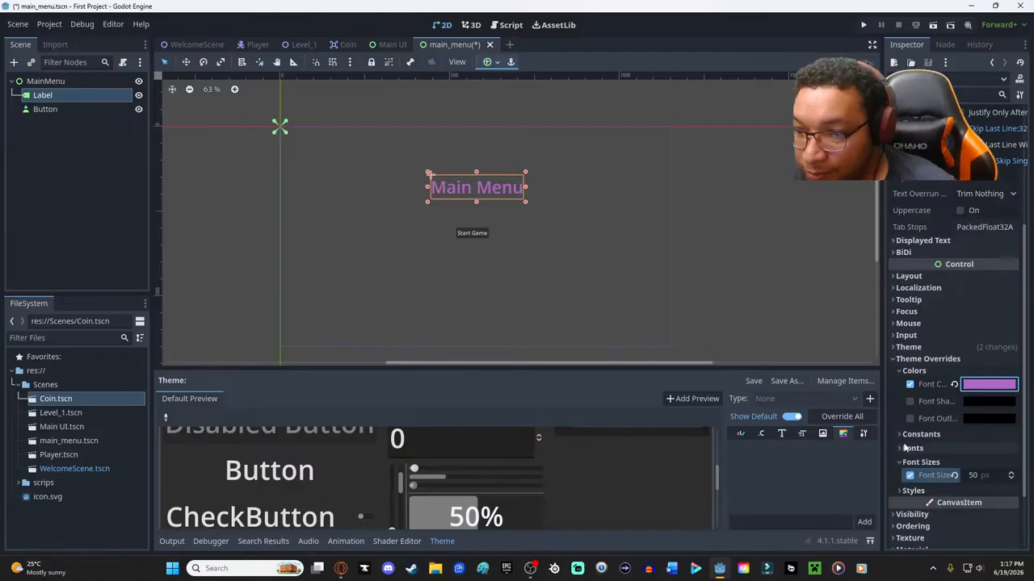
{"action": "left_click", "coordinate": [899, 462]}
{"action": "left_click", "coordinate": [913, 476]}
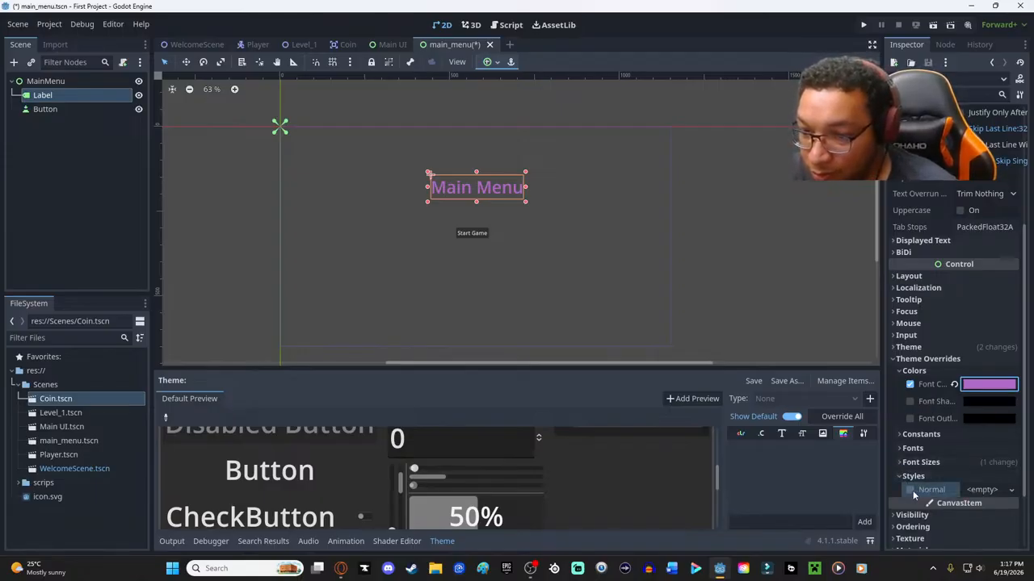
{"action": "left_click", "coordinate": [987, 490]}
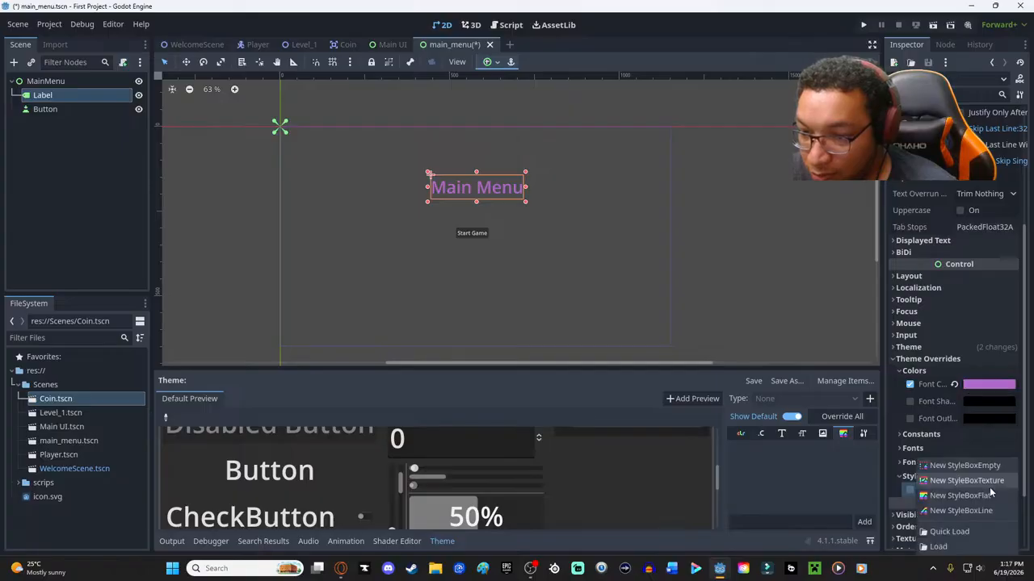
{"action": "left_click", "coordinate": [975, 312]}
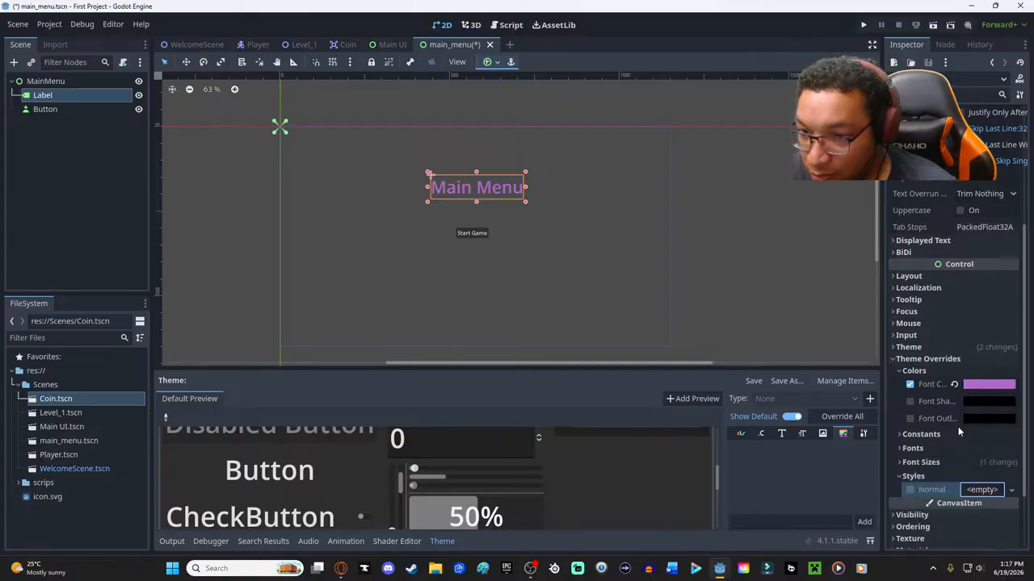
{"action": "left_click", "coordinate": [907, 437]}
{"action": "left_click", "coordinate": [907, 436]}
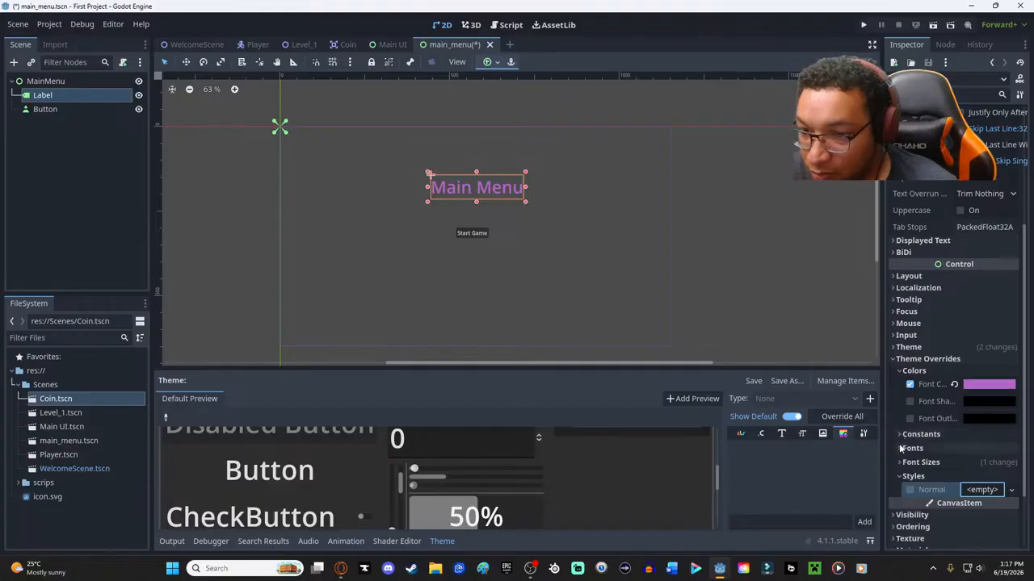
{"action": "left_click", "coordinate": [899, 370]}
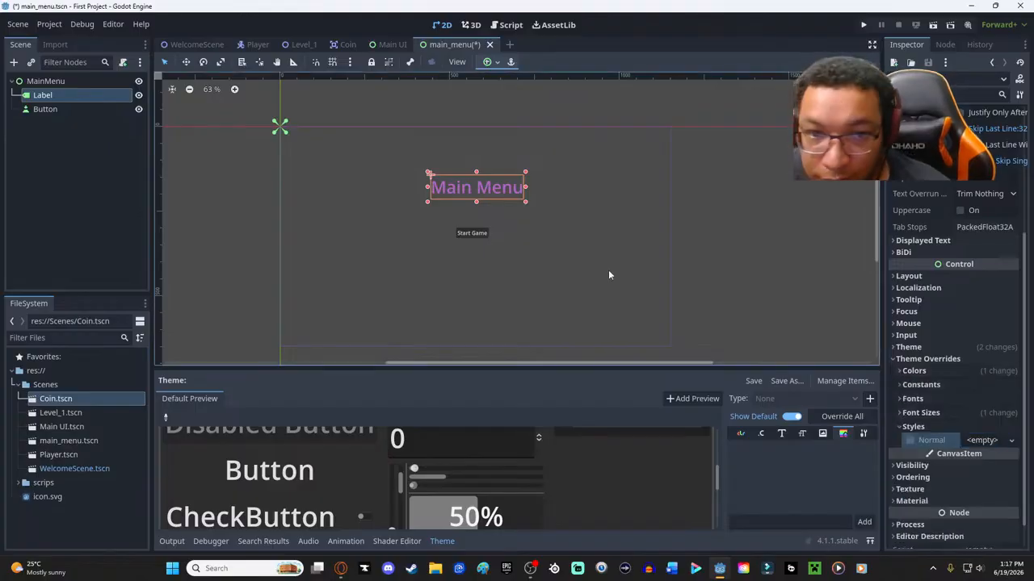
- Override the "Start Game" button's font color with bright green (00ff00) and save the main menu scene
{"action": "left_click", "coordinate": [500, 243]}
{"action": "left_click", "coordinate": [468, 235]}
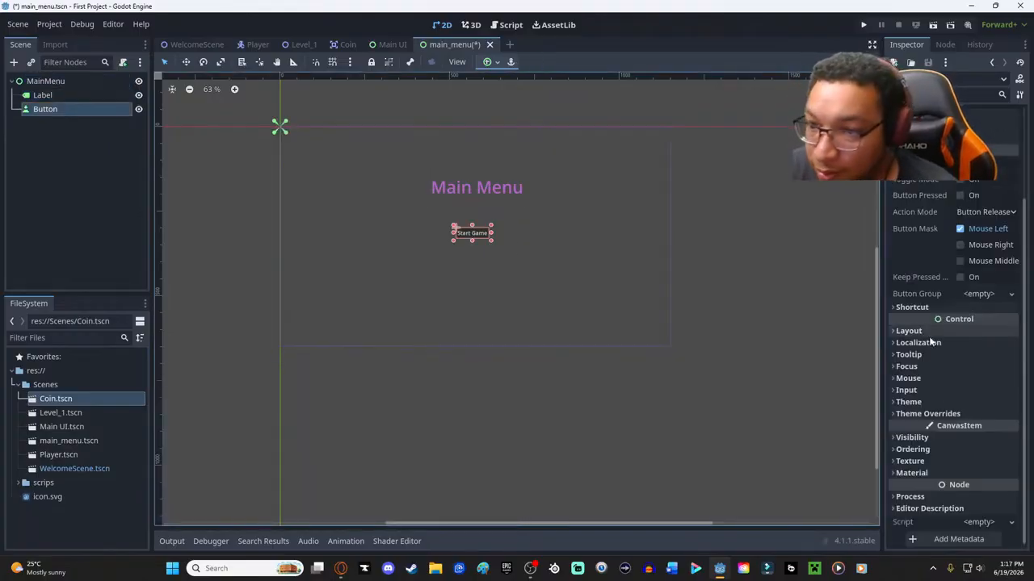
{"action": "left_click", "coordinate": [933, 415]}
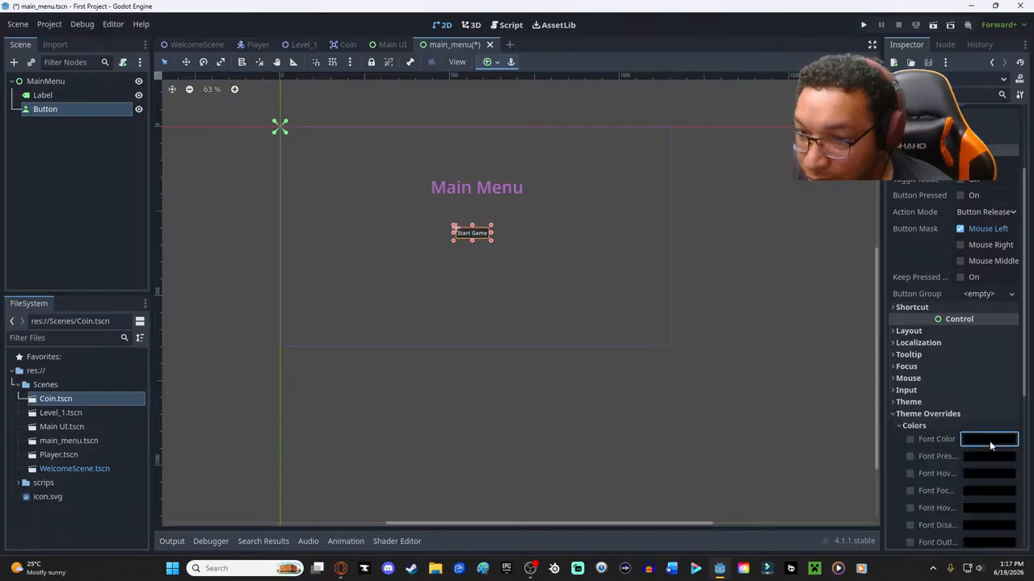
{"action": "left_click", "coordinate": [989, 440]}
{"action": "left_click_drag", "start_coordinate": [945, 330], "coordinate": [984, 332]}
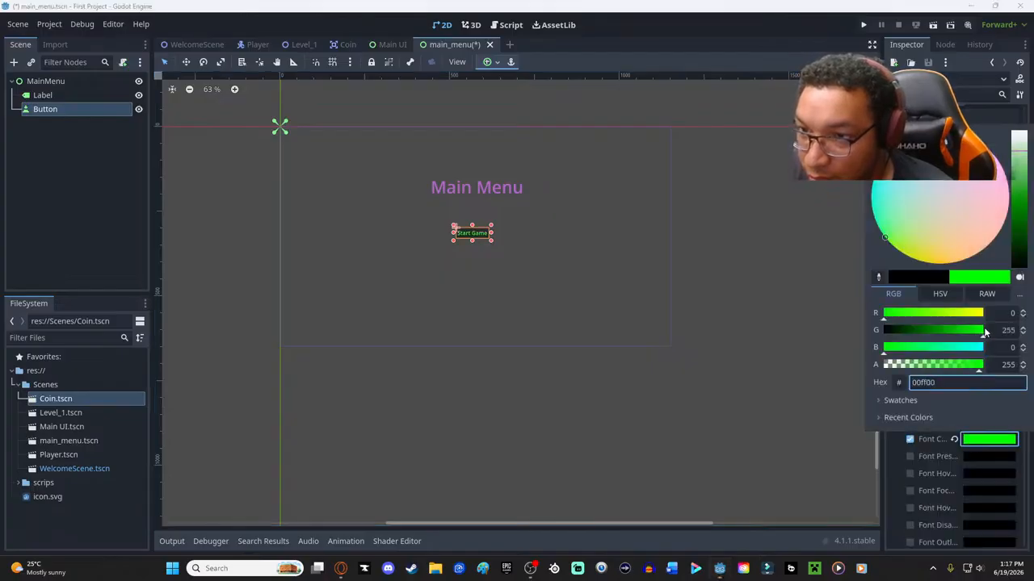
{"action": "left_click", "coordinate": [737, 348]}
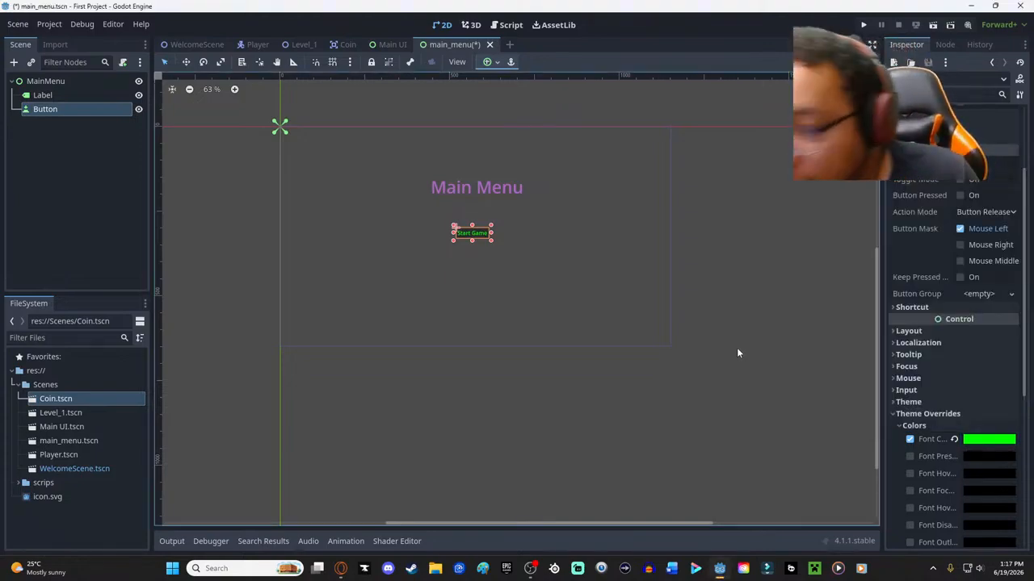
{"action": "left_click", "coordinate": [921, 413]}
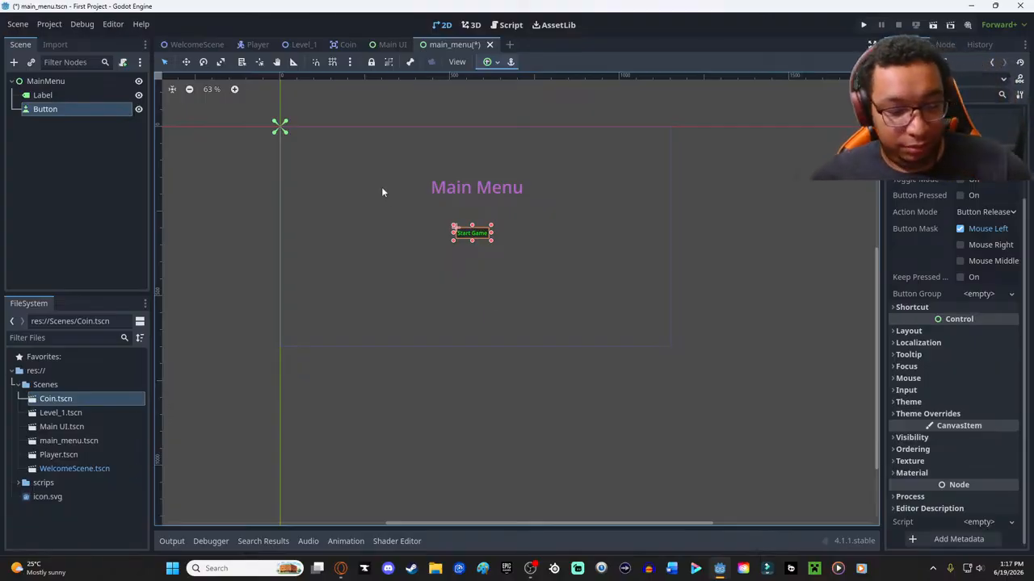
{"action": "key", "text": "ctrl+s"}
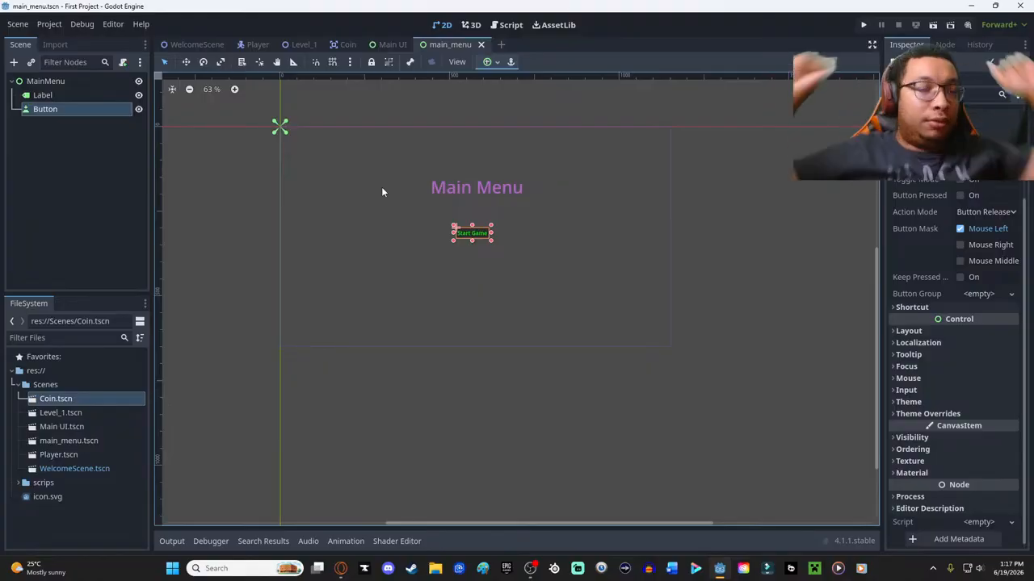
- Create a new scene with a User Interface root node
{"action": "left_click", "coordinate": [20, 25]}
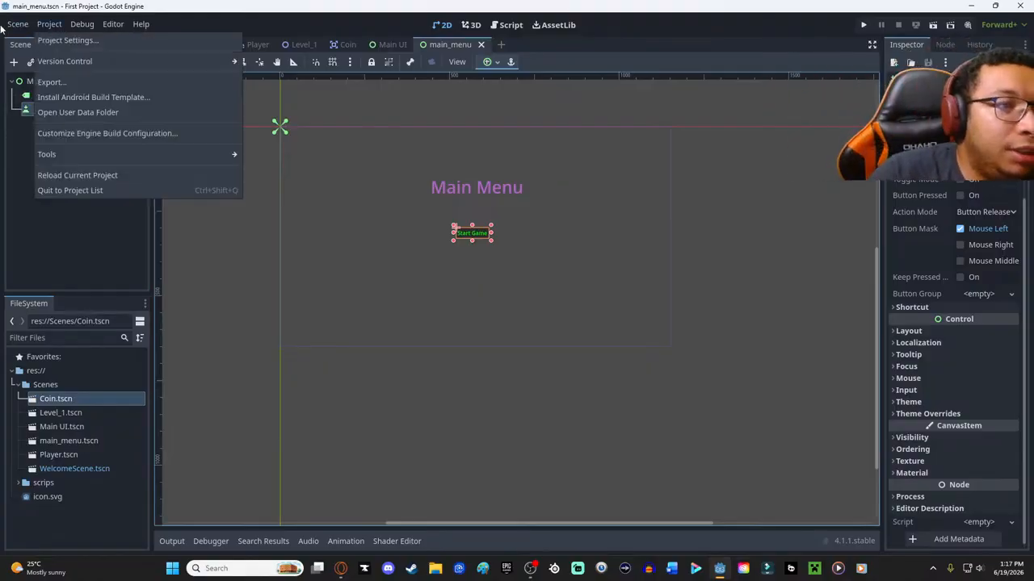
{"action": "left_click", "coordinate": [25, 41]}
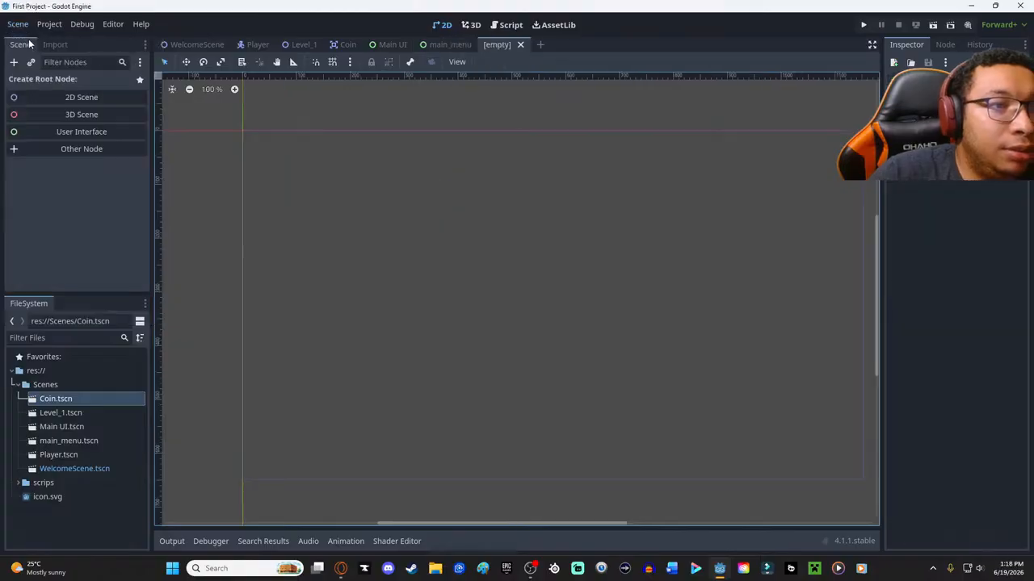
{"action": "left_click", "coordinate": [89, 129]}
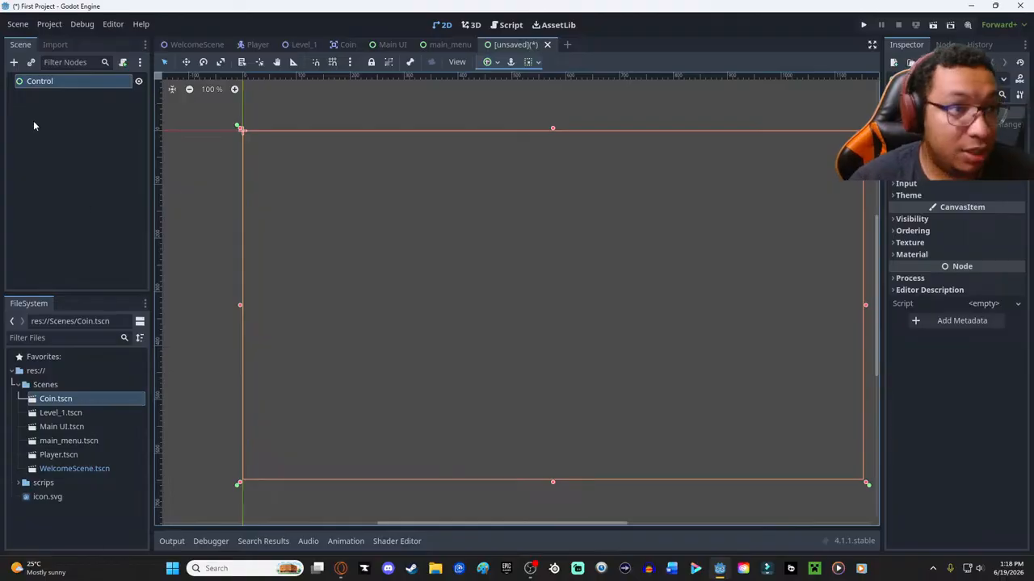
- Add a Label node under the Control root and move it close to the middle of the screen area
{"action": "right_click", "coordinate": [420, 257]}
{"action": "left_click", "coordinate": [464, 264]}
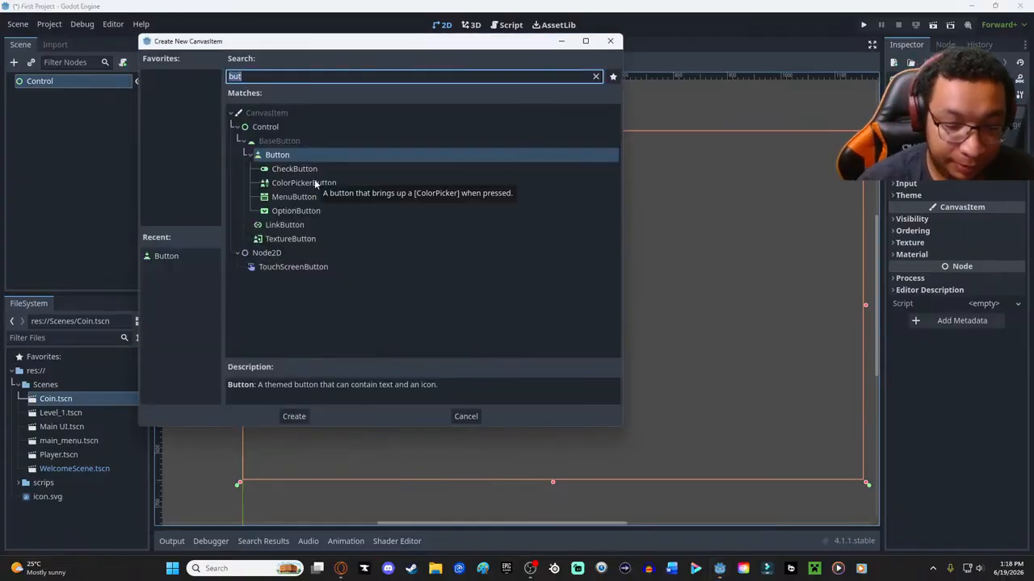
{"action": "type", "text": "Lab"}
{"action": "left_click", "coordinate": [269, 143]}
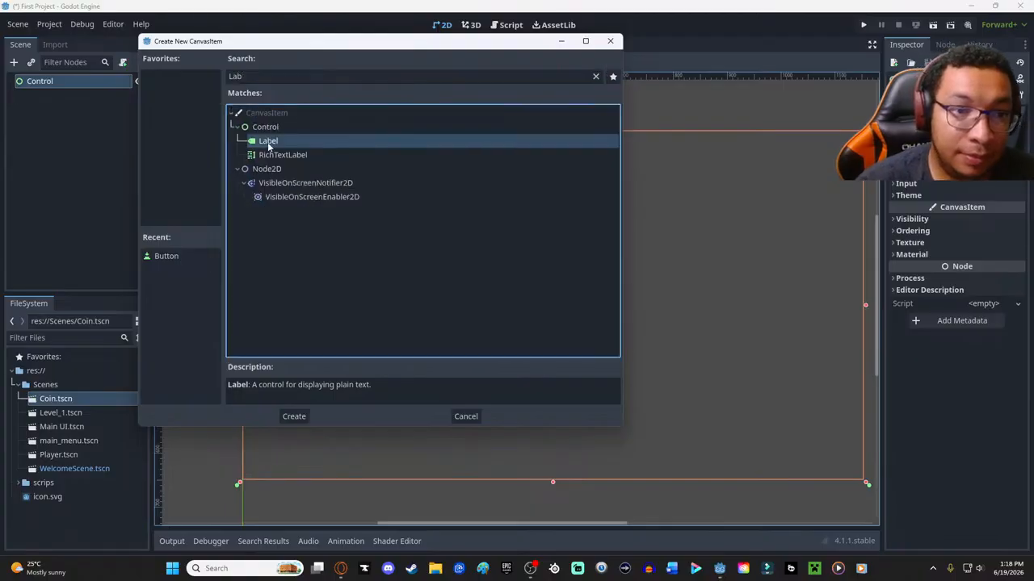
{"action": "double_click", "coordinate": [268, 143]}
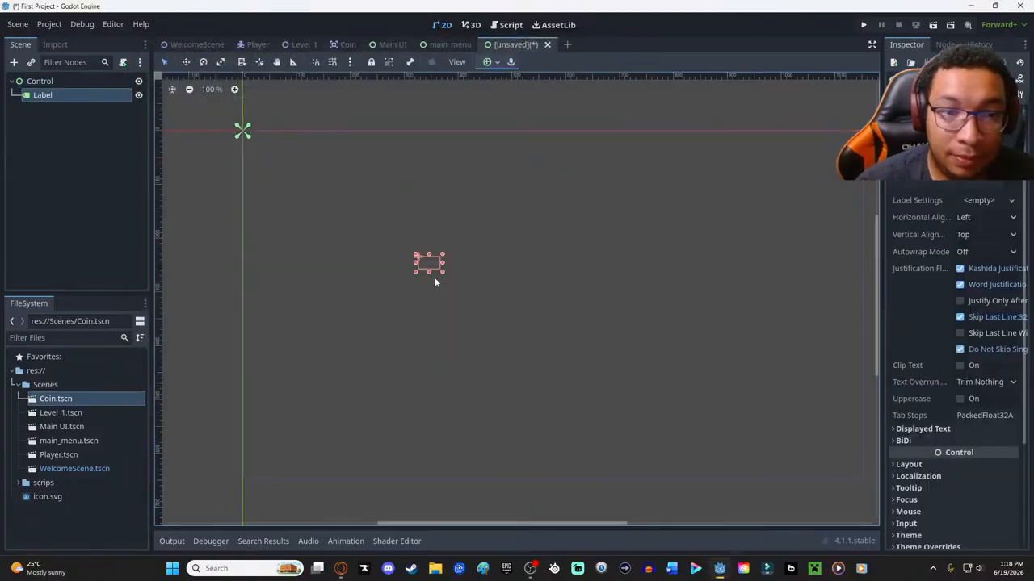
{"action": "left_click_drag", "start_coordinate": [439, 272], "coordinate": [510, 295]}
- Set the new label's text to "YOU WIN!!!", then try enlarging its box and undo the resize
{"action": "left_click", "coordinate": [945, 159]}
{"action": "type", "text": "YOU WIN!!!"}
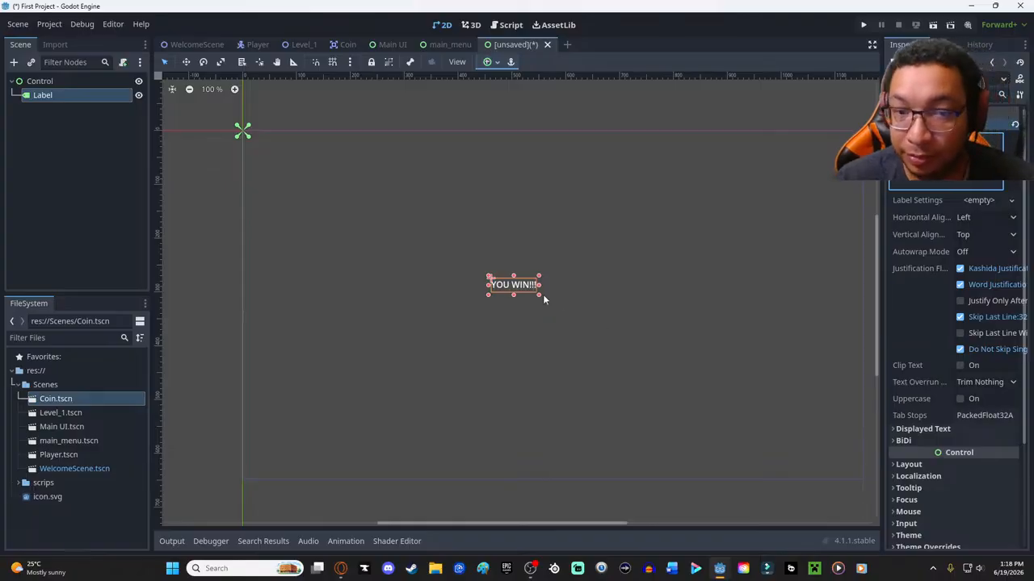
{"action": "left_click_drag", "start_coordinate": [539, 296], "coordinate": [677, 347]}
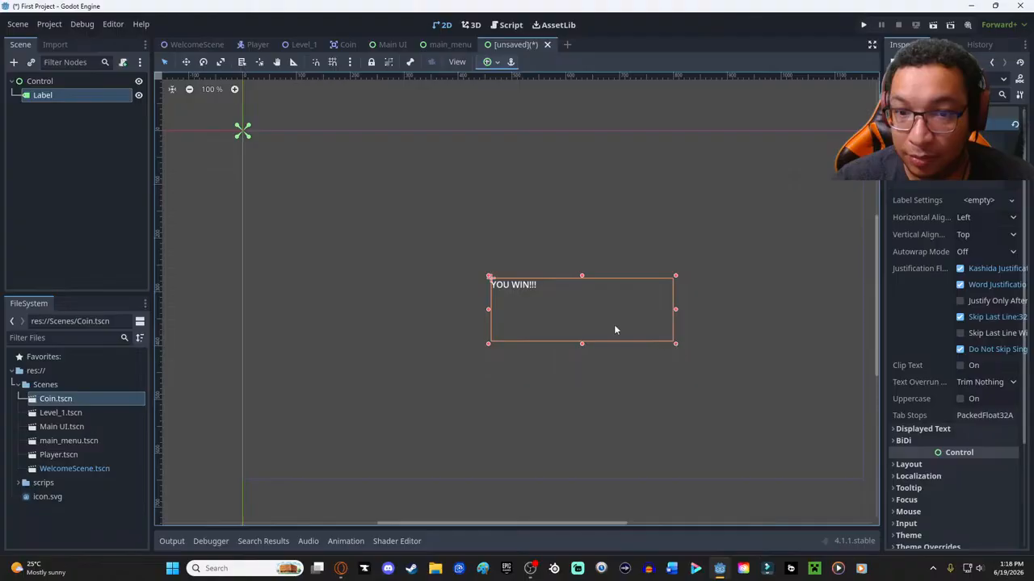
{"action": "key", "text": "ctrl+z"}
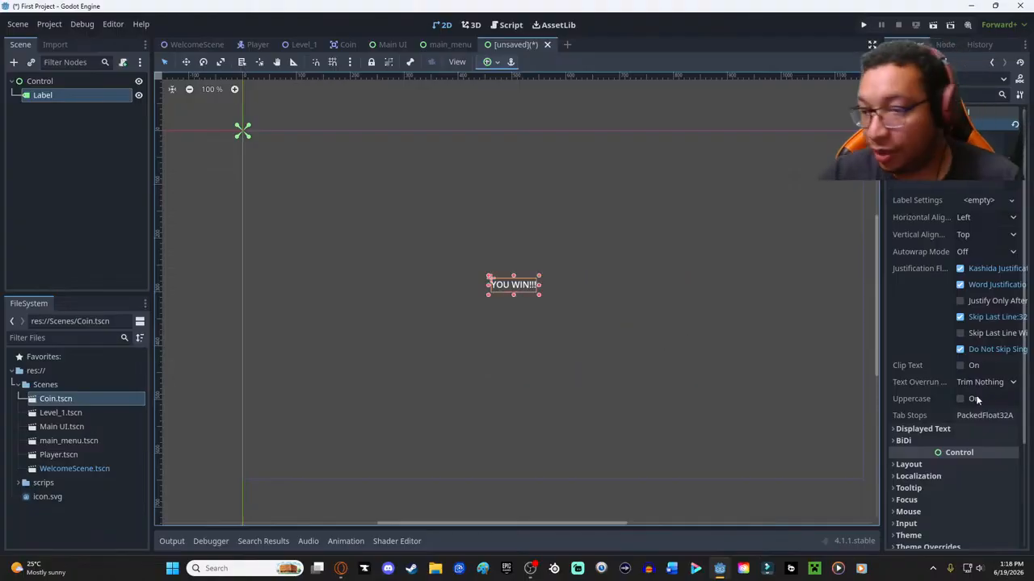
- Try overriding the "YOU WIN!!!" label's font color with the hex value ff000000
{"action": "scroll", "coordinate": [971, 379], "scroll_direction": "down", "scroll_amount": 4}
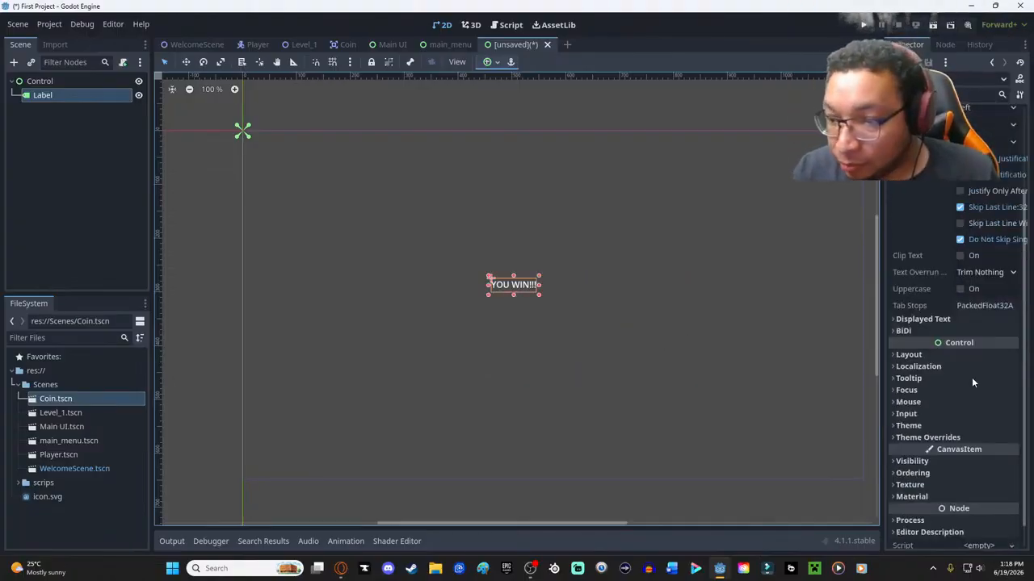
{"action": "left_click", "coordinate": [921, 403]}
{"action": "left_click", "coordinate": [912, 403]}
{"action": "left_click", "coordinate": [913, 413]}
{"action": "left_click", "coordinate": [914, 425]}
{"action": "left_click", "coordinate": [988, 438]}
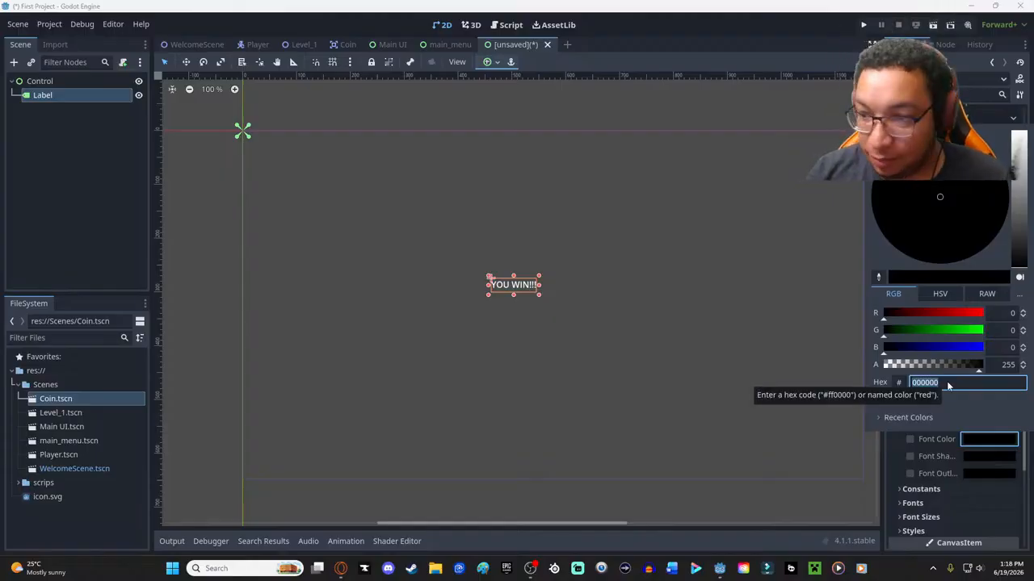
{"action": "left_click", "coordinate": [947, 382]}
{"action": "type", "text": "f"}
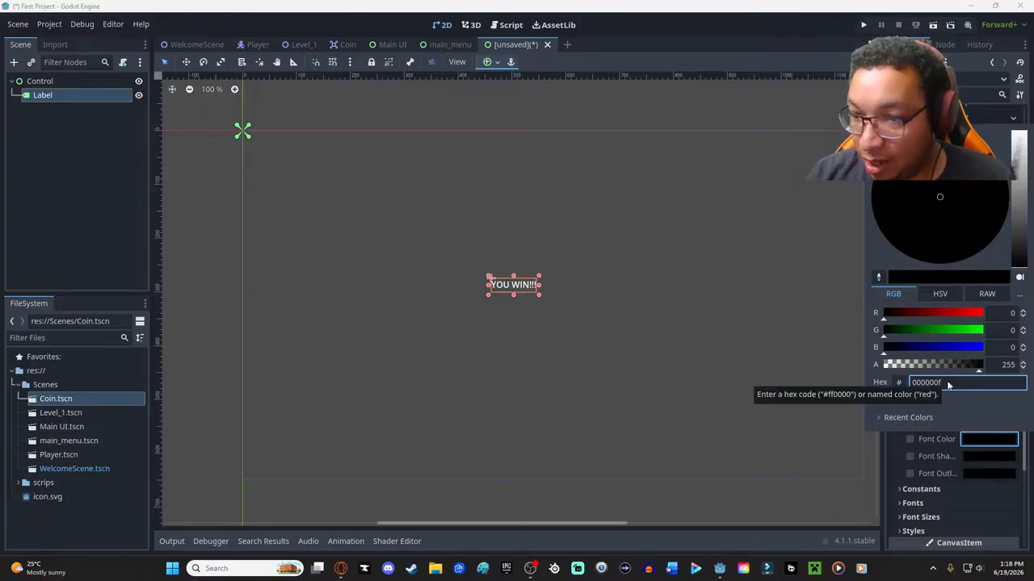
{"action": "left_click", "coordinate": [910, 395]}
{"action": "left_click_drag", "start_coordinate": [945, 383], "coordinate": [895, 384]}
{"action": "key", "text": "BackSpace"}
{"action": "type", "text": "ff000000"}
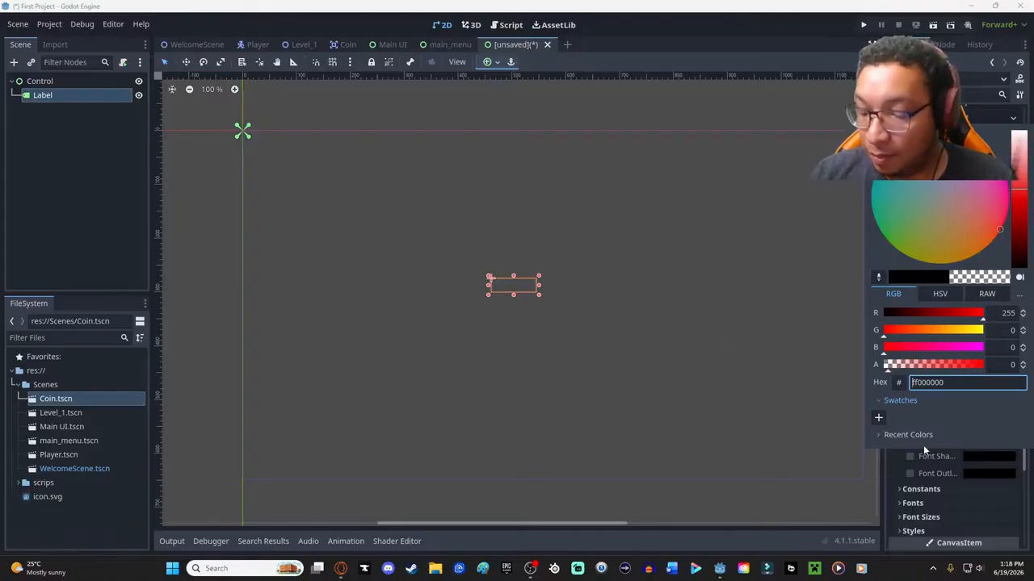
{"action": "key", "text": "Escape"}
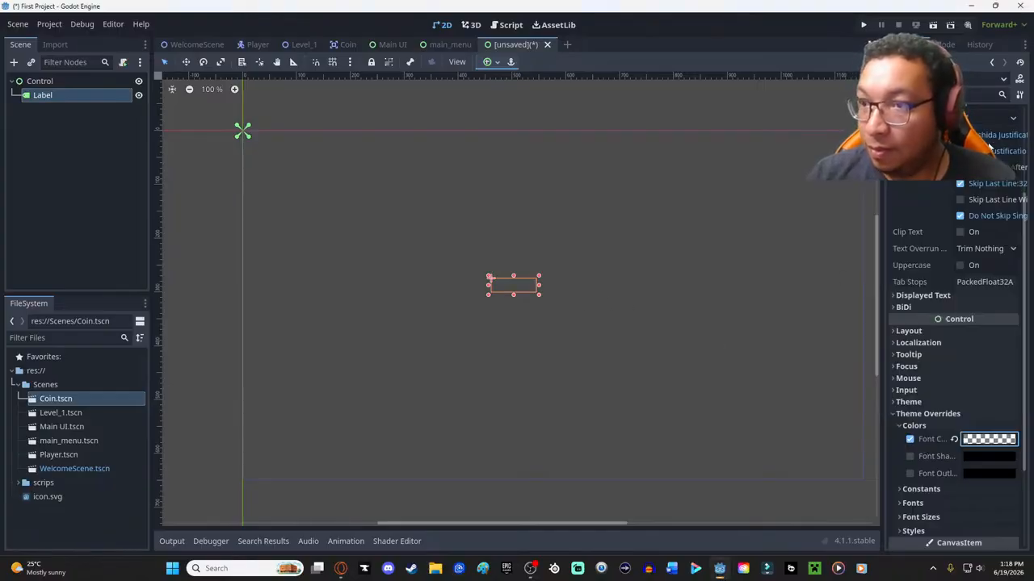
- Reset the font color override on the "YOU WIN!!!" label
{"action": "left_click", "coordinate": [981, 442]}
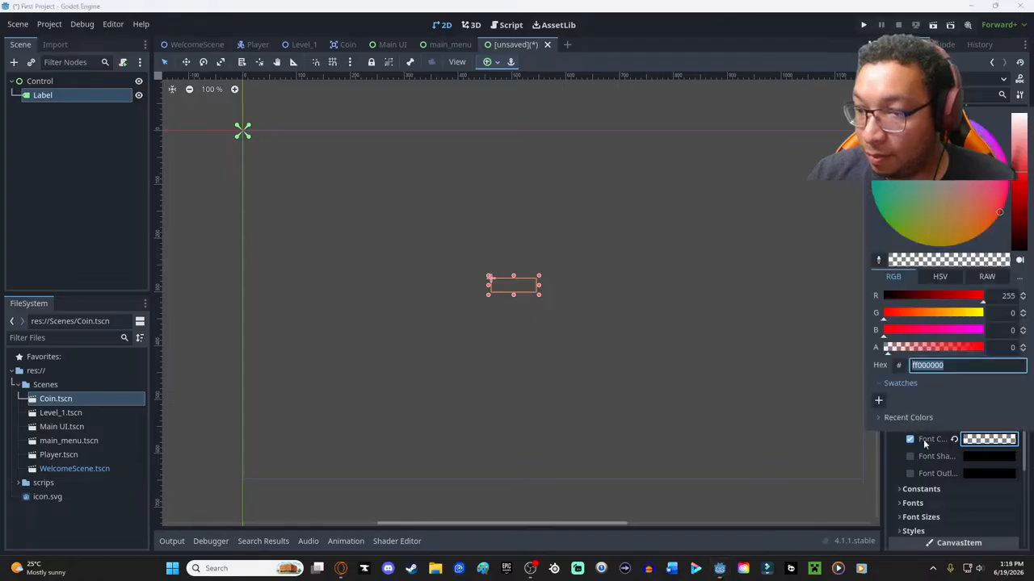
{"action": "left_click", "coordinate": [893, 383]}
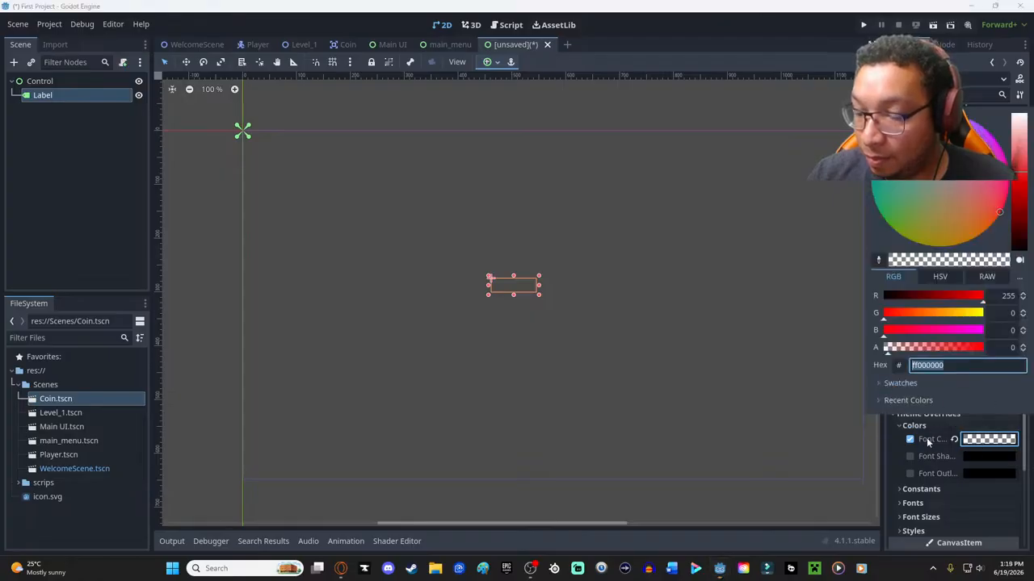
{"action": "left_click", "coordinate": [898, 460]}
{"action": "scroll", "coordinate": [954, 355], "scroll_direction": "up", "scroll_amount": 3}
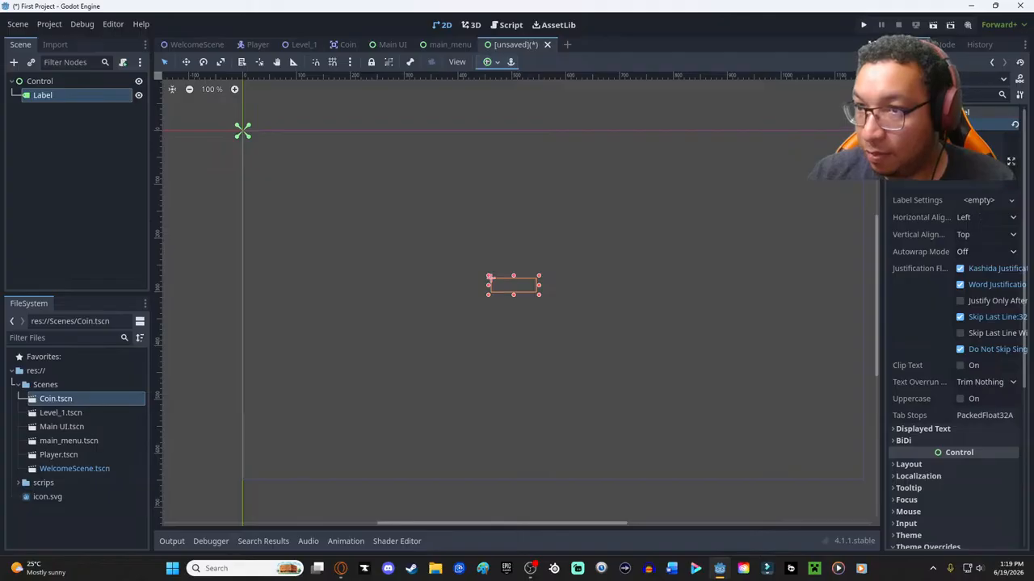
{"action": "left_click", "coordinate": [955, 168]}
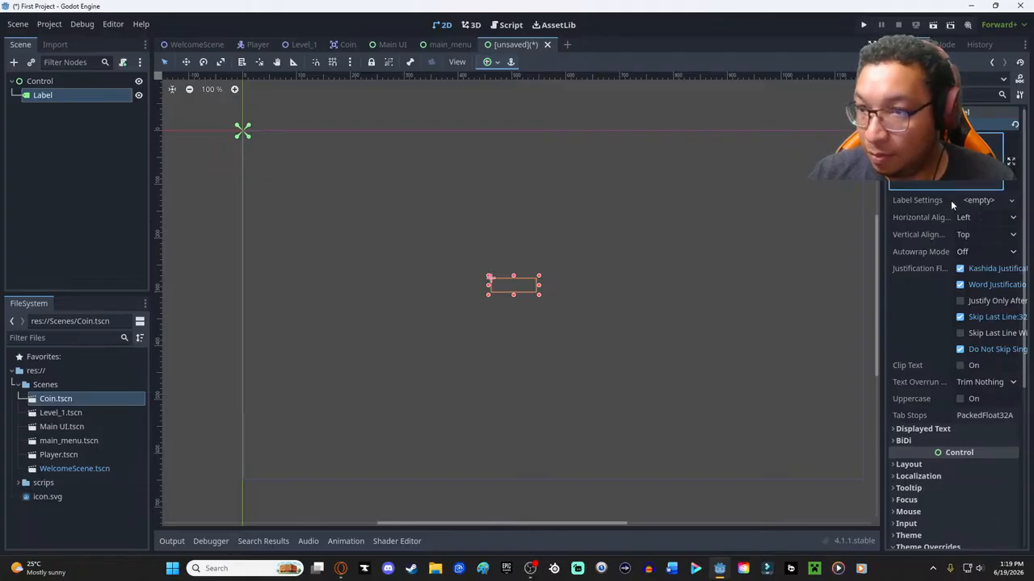
{"action": "scroll", "coordinate": [961, 380], "scroll_direction": "down", "scroll_amount": 4}
{"action": "left_click", "coordinate": [954, 353]}
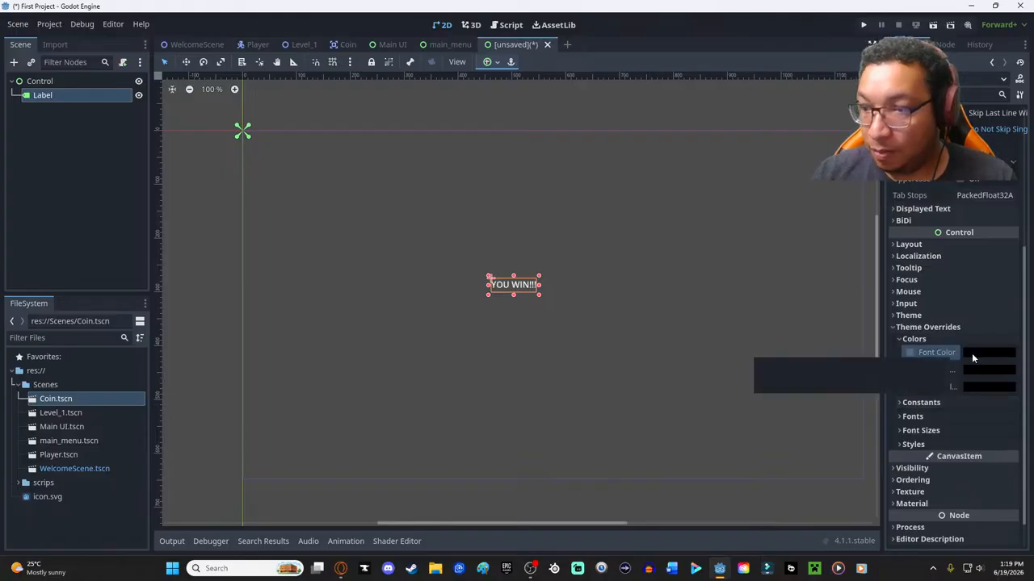
- Override the "YOU WIN!!!" label's font color with pure red (ff0000)
{"action": "left_click", "coordinate": [984, 353]}
{"action": "left_click_drag", "start_coordinate": [964, 227], "coordinate": [1008, 228]}
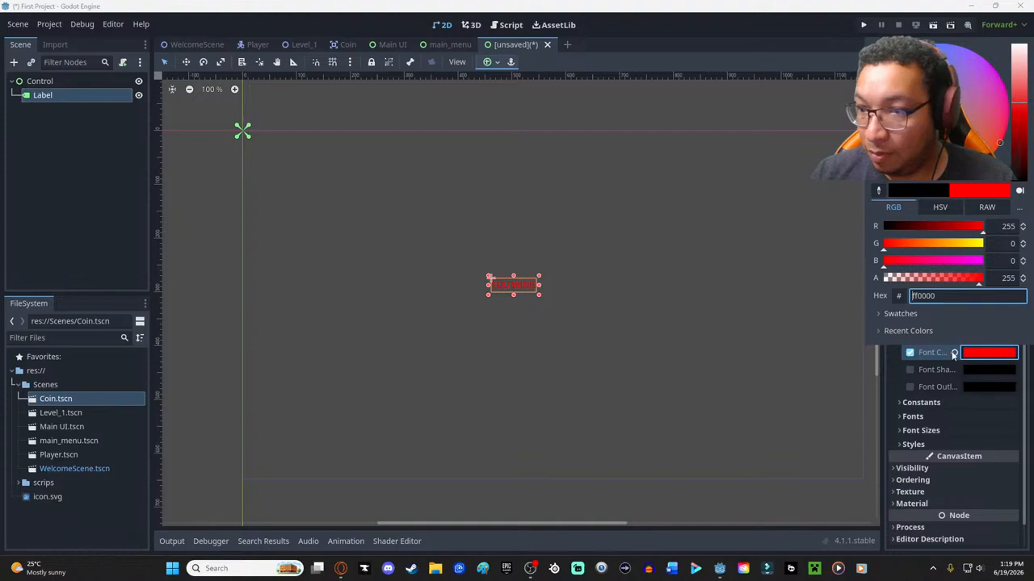
{"action": "left_click", "coordinate": [981, 394]}
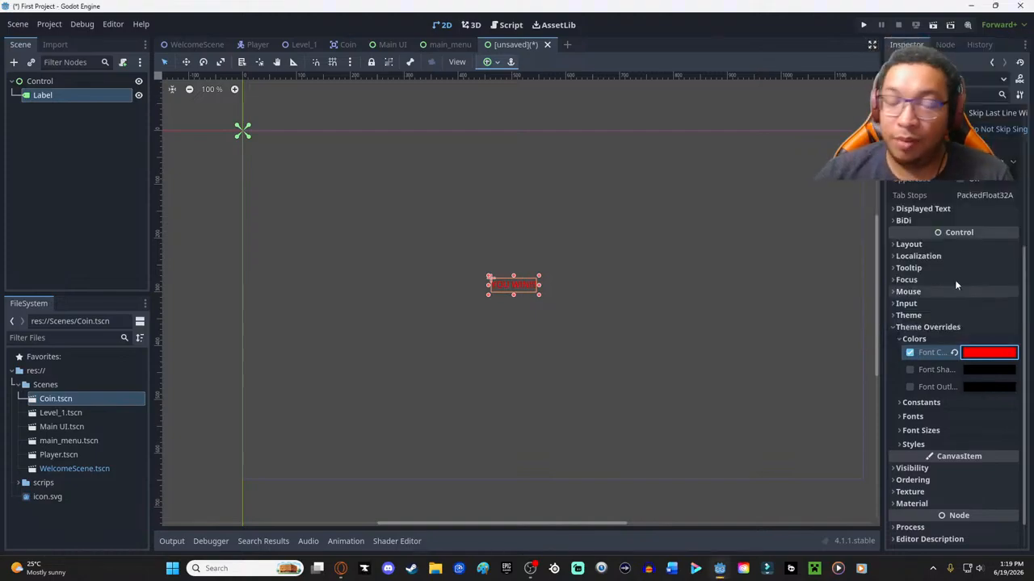
- Override the "YOU WIN!!!" label's font size with 100 px
{"action": "left_click", "coordinate": [912, 417]}
{"action": "left_click", "coordinate": [903, 417]}
{"action": "left_click", "coordinate": [918, 430]}
{"action": "left_click", "coordinate": [979, 442]}
{"action": "type", "text": "100"}
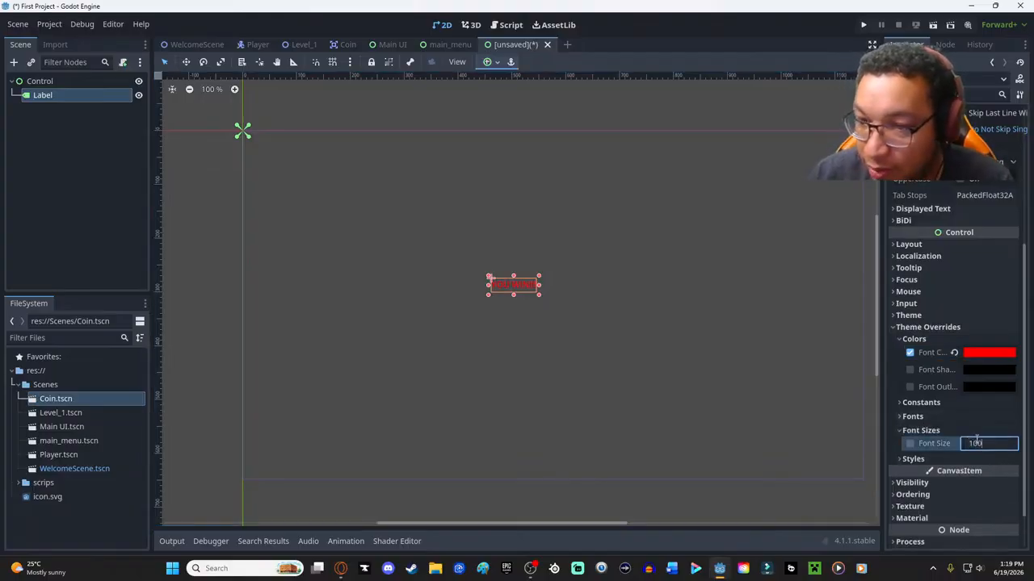
{"action": "key", "text": "Return"}
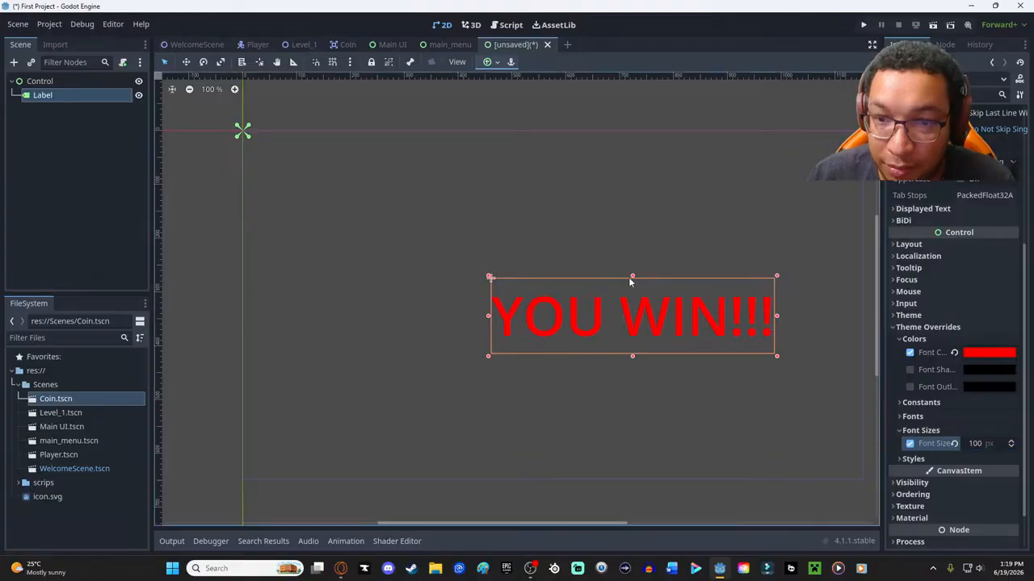
{"action": "scroll", "coordinate": [670, 283], "scroll_direction": "down", "scroll_amount": 1}
{"action": "scroll", "coordinate": [680, 286], "scroll_direction": "down", "scroll_amount": 1}
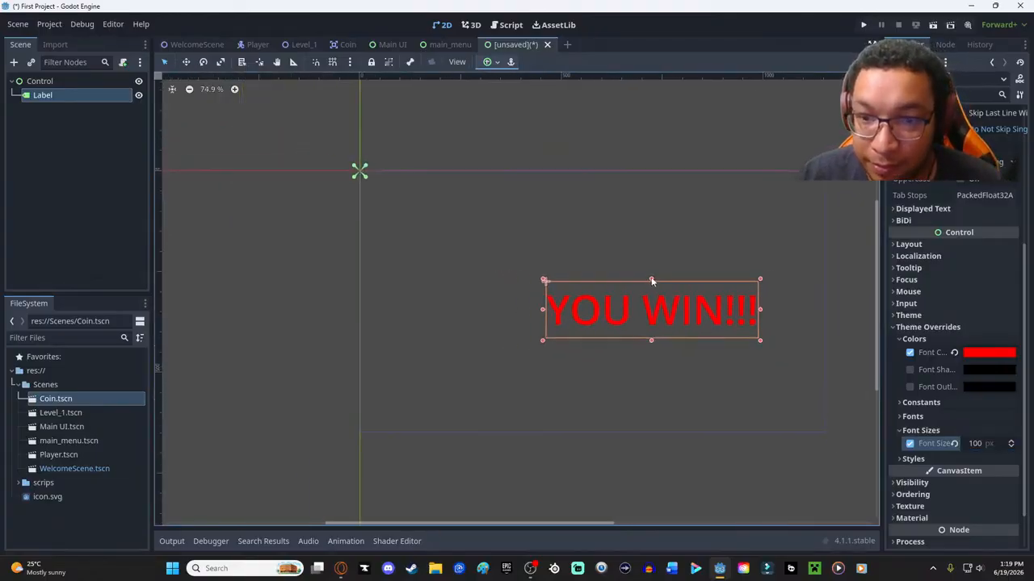
- Move the "YOU WIN!!!" label to about the middle of the viewport frame and save the scene as YouWin.tscn
{"action": "key", "text": "w"}
{"action": "left_click_drag", "start_coordinate": [667, 306], "coordinate": [616, 296]}
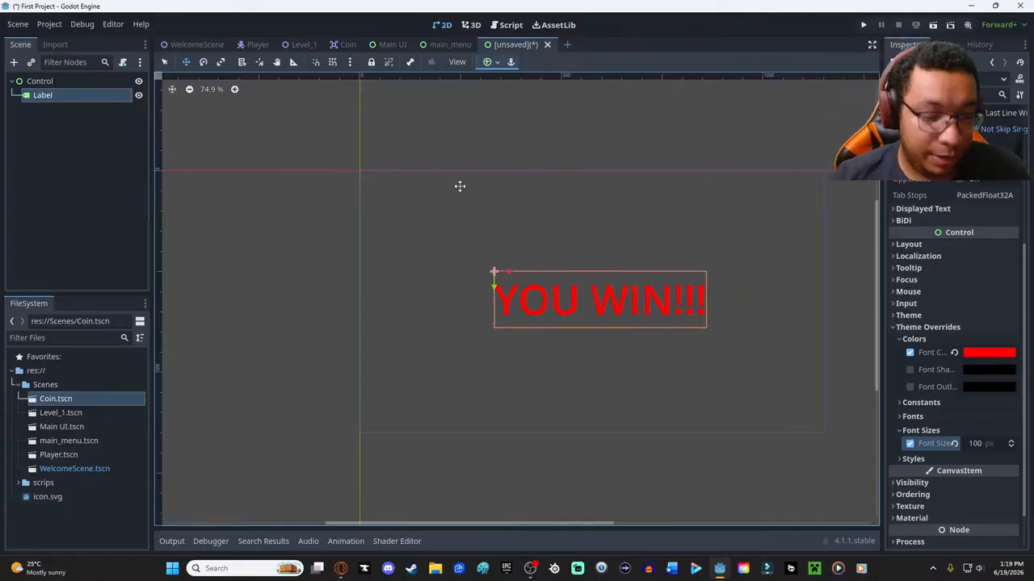
{"action": "key", "text": "ctrl+s"}
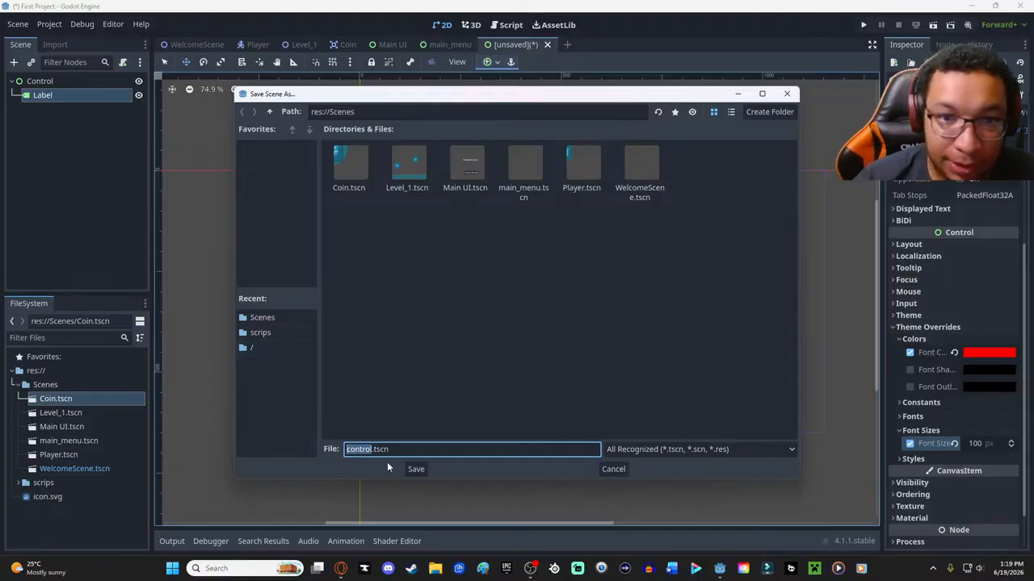
{"action": "key", "text": "BackSpace"}
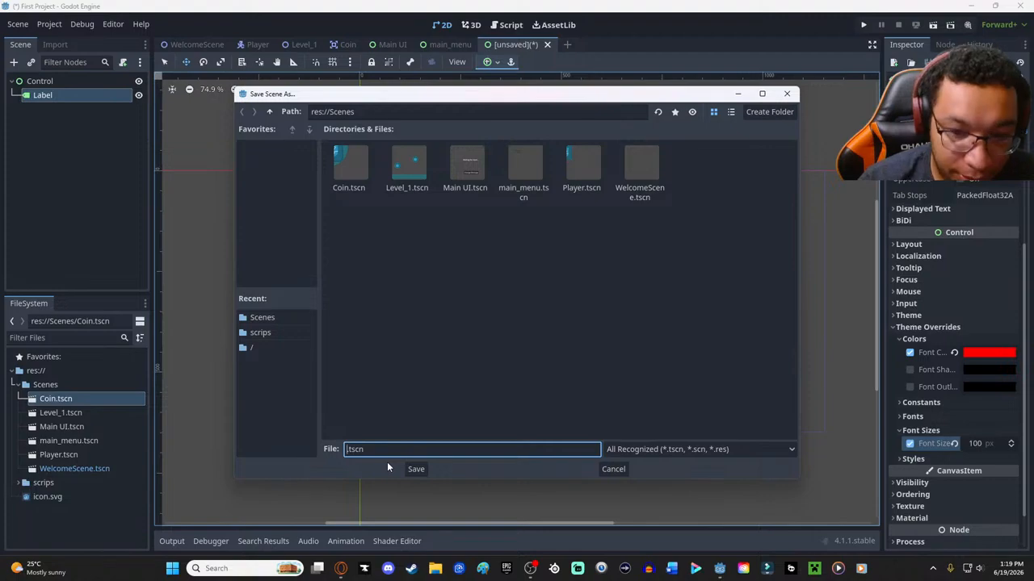
{"action": "type", "text": "You"}
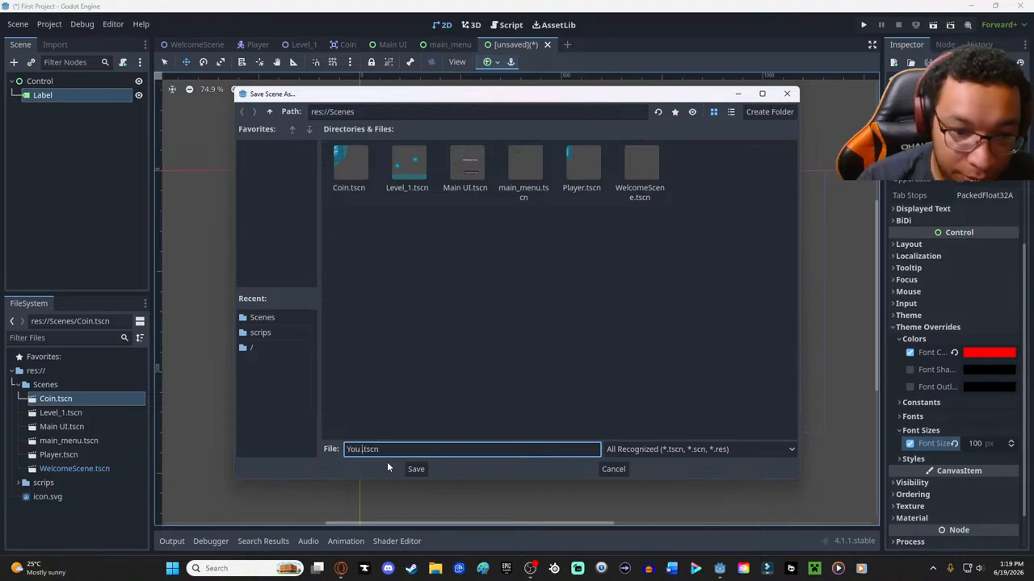
{"action": "type", "text": "Win"}
{"action": "key", "text": "Return"}
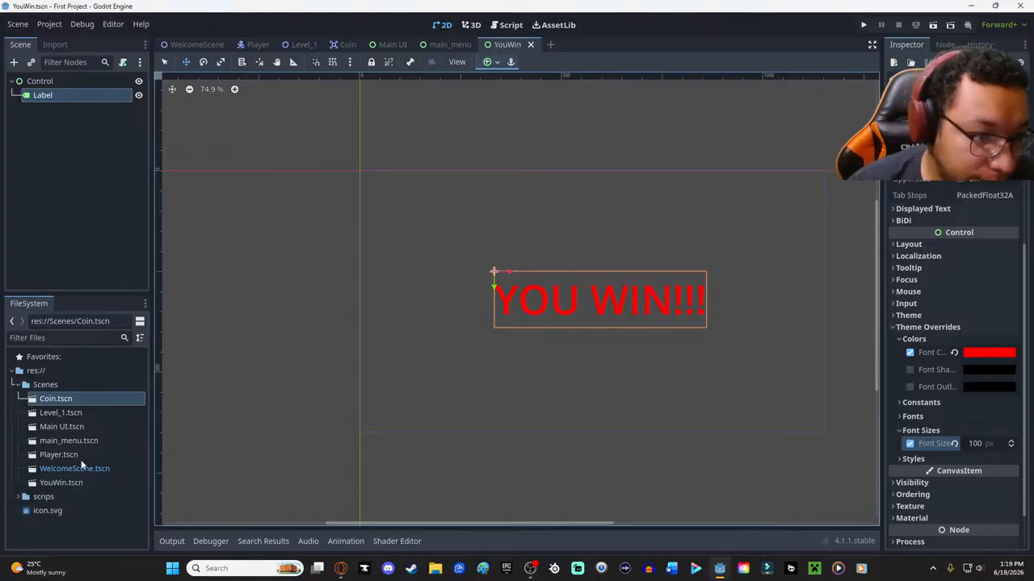
- Open the main_menu.tscn scene from the project's Scenes folder
{"action": "left_click", "coordinate": [66, 441]}
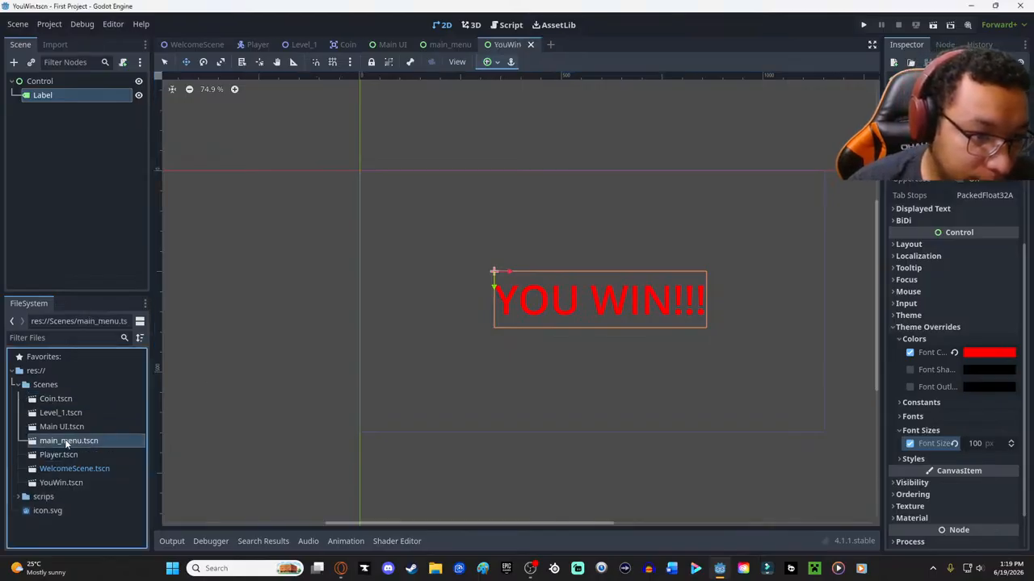
{"action": "double_click", "coordinate": [66, 441]}
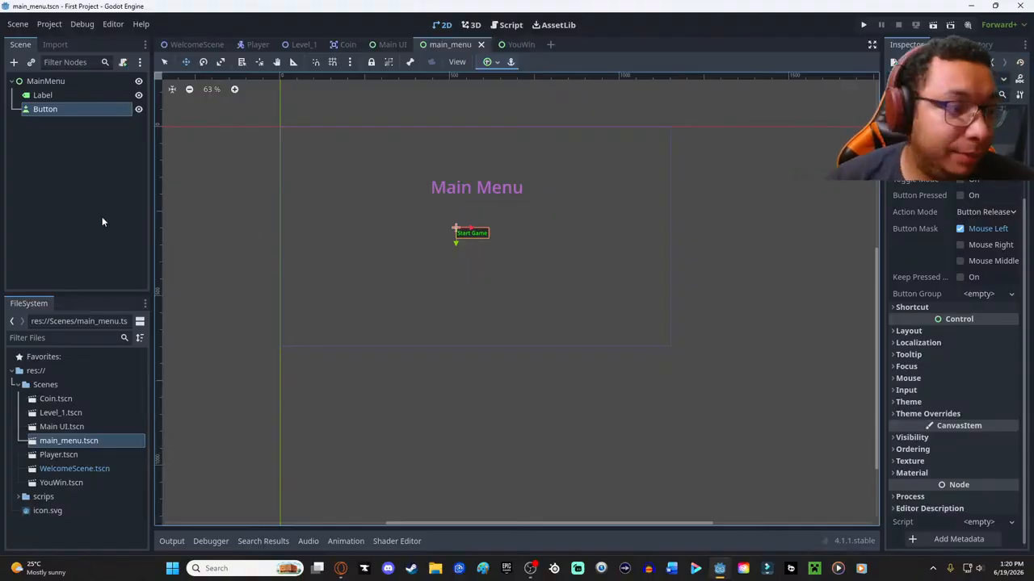
- Switch to the browser, resume the Godot tutorial video and detach it into a floating popout
{"action": "left_click", "coordinate": [340, 568]}
{"action": "left_click", "coordinate": [370, 304]}
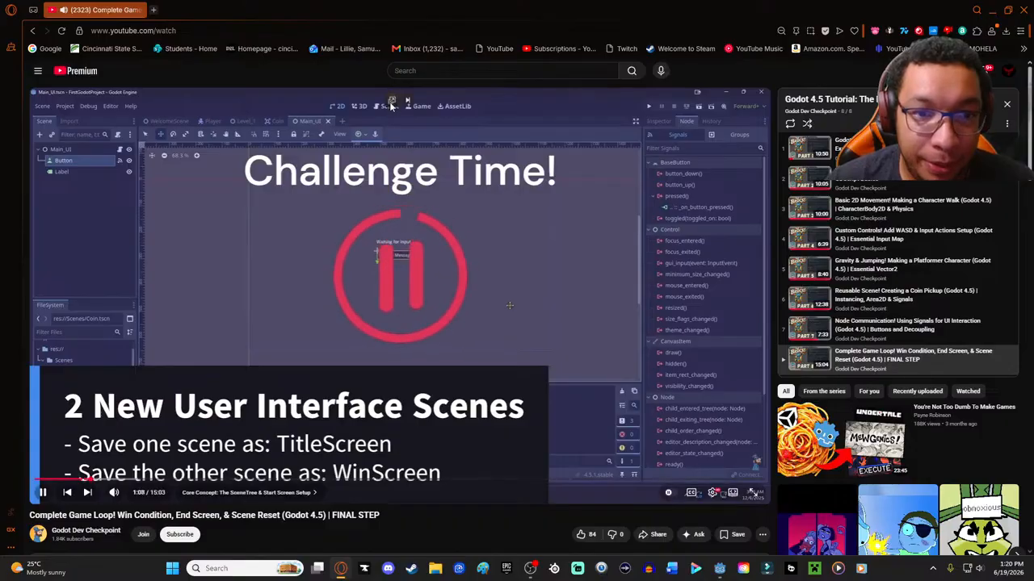
{"action": "left_click", "coordinate": [391, 102]}
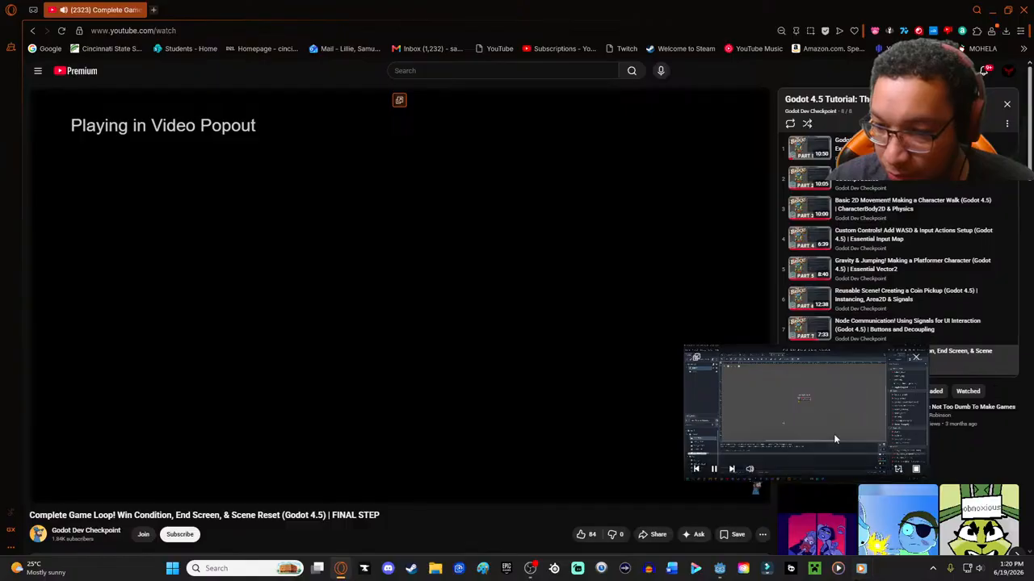
- Switch back to Godot, then reposition and enlarge the tutorial video popout over the editor
{"action": "left_click", "coordinate": [535, 570]}
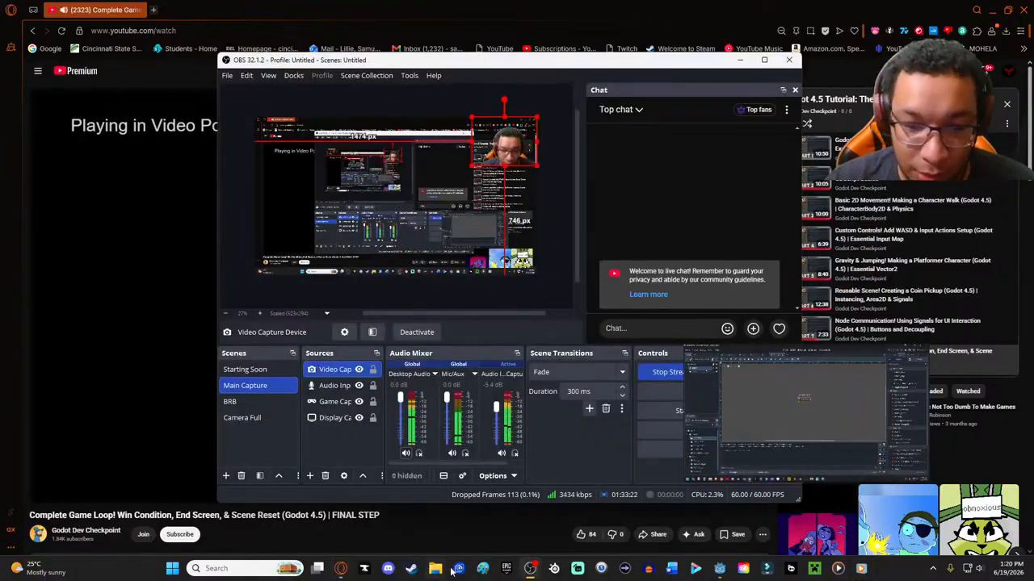
{"action": "left_click", "coordinate": [530, 568]}
{"action": "left_click", "coordinate": [719, 568]}
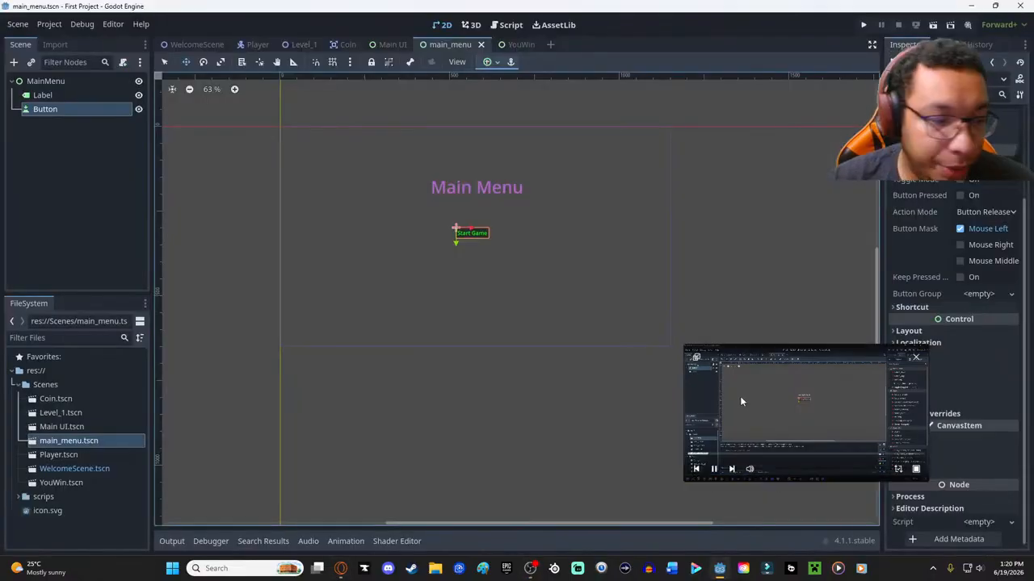
{"action": "left_click_drag", "start_coordinate": [806, 396], "coordinate": [837, 422]}
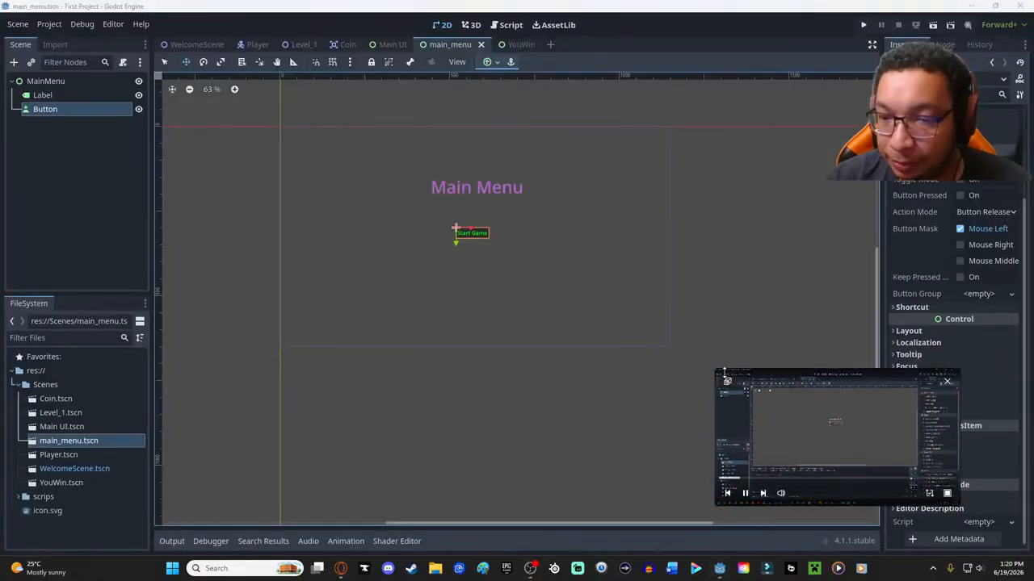
{"action": "left_click_drag", "start_coordinate": [724, 373], "coordinate": [511, 255]}
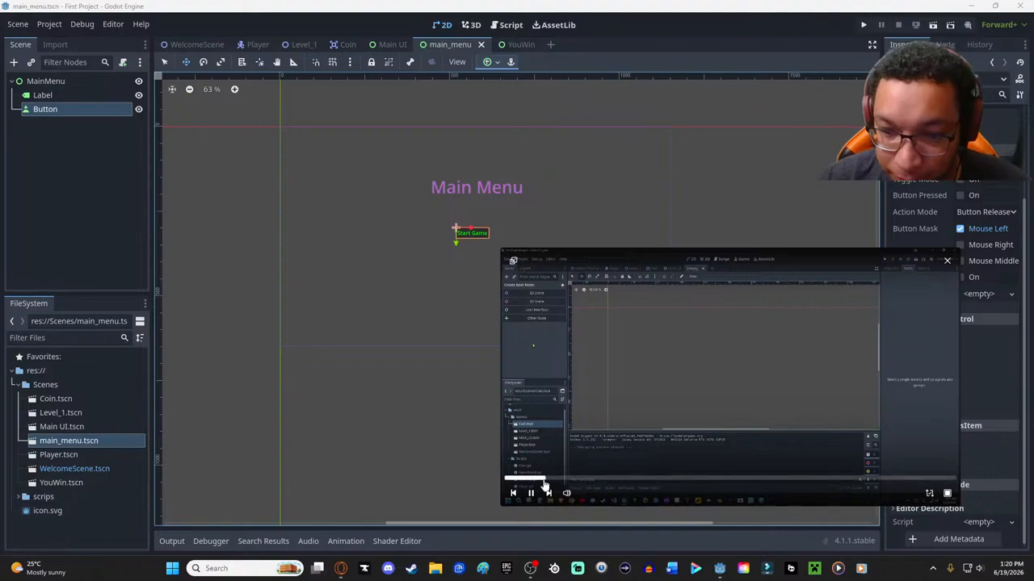
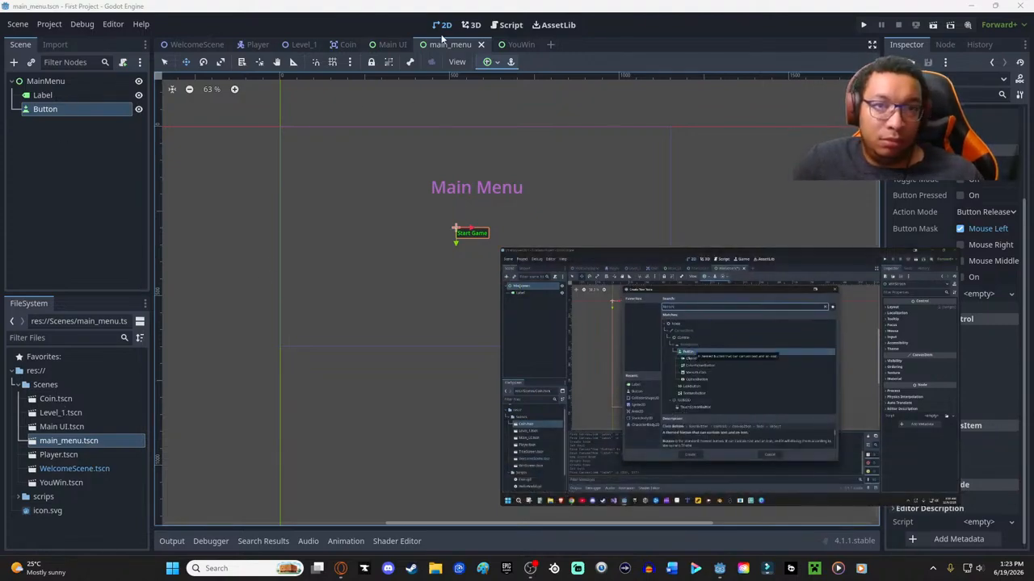
{"action": "left_click", "coordinate": [517, 45]}
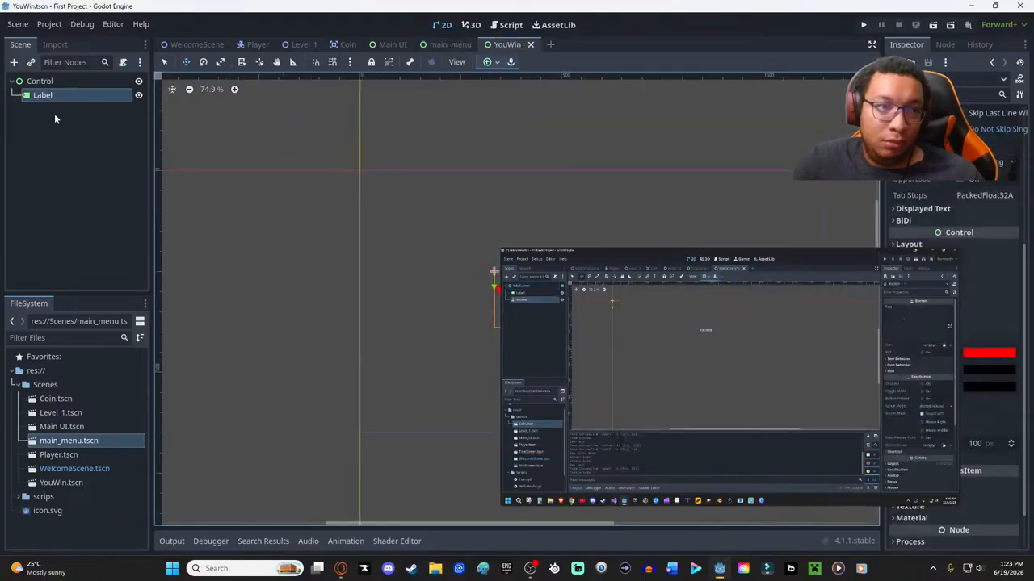
{"action": "left_click", "coordinate": [84, 168]}
{"action": "right_click", "coordinate": [84, 168]}
{"action": "left_click", "coordinate": [157, 176]}
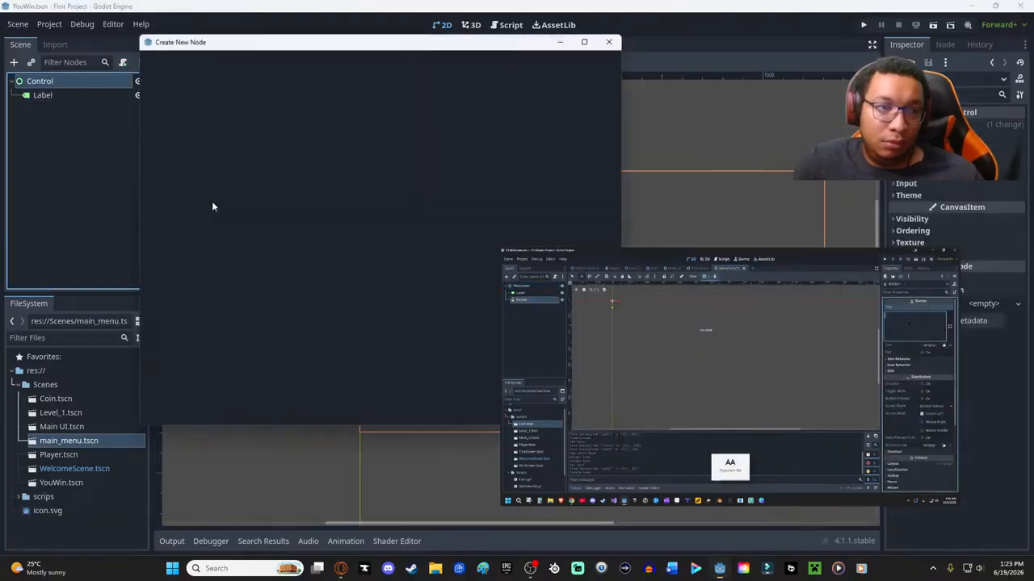
{"action": "type", "text": "bu"}
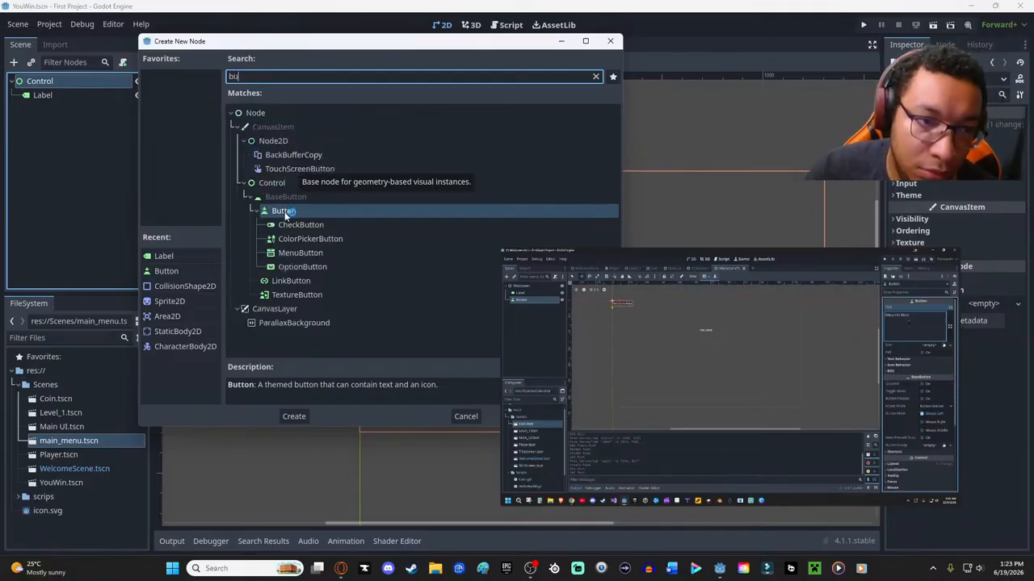
- Pause the tutorial video in the browser and reopen First Project from the Godot Project Manager
{"action": "key", "text": "alt+Tab"}
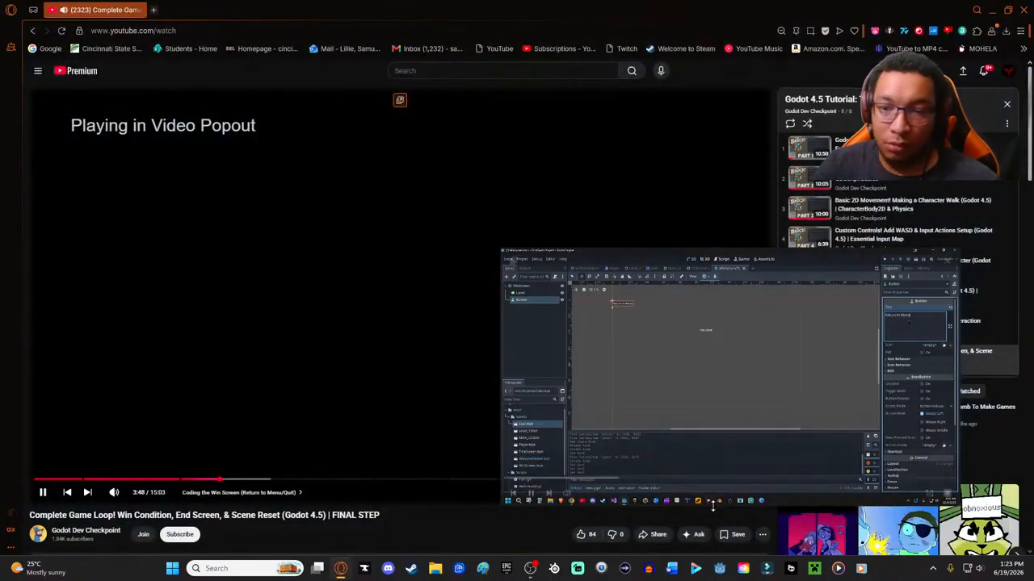
{"action": "mouse_move", "coordinate": [660, 466]}
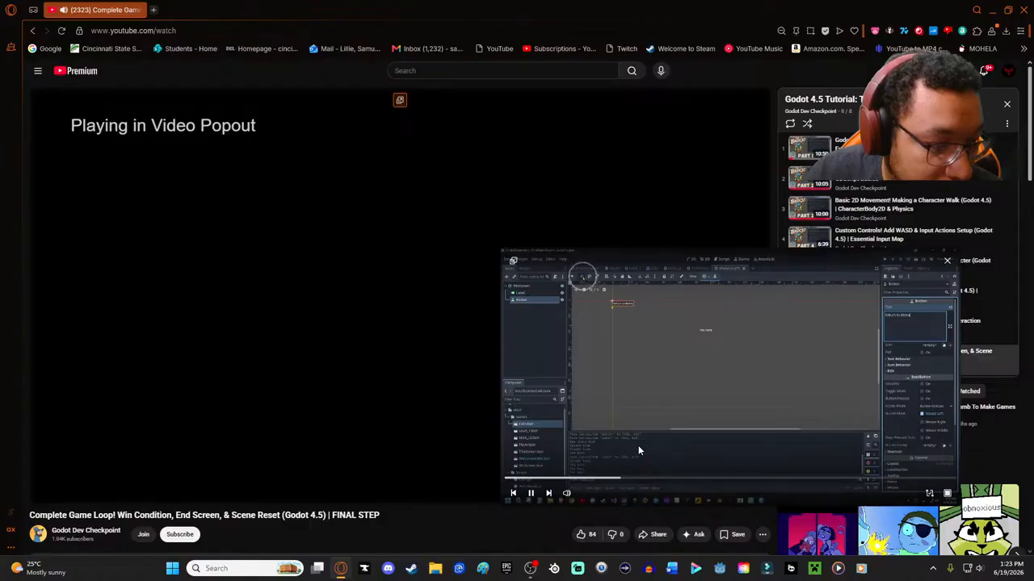
{"action": "left_click", "coordinate": [531, 494]}
{"action": "left_click", "coordinate": [720, 568]}
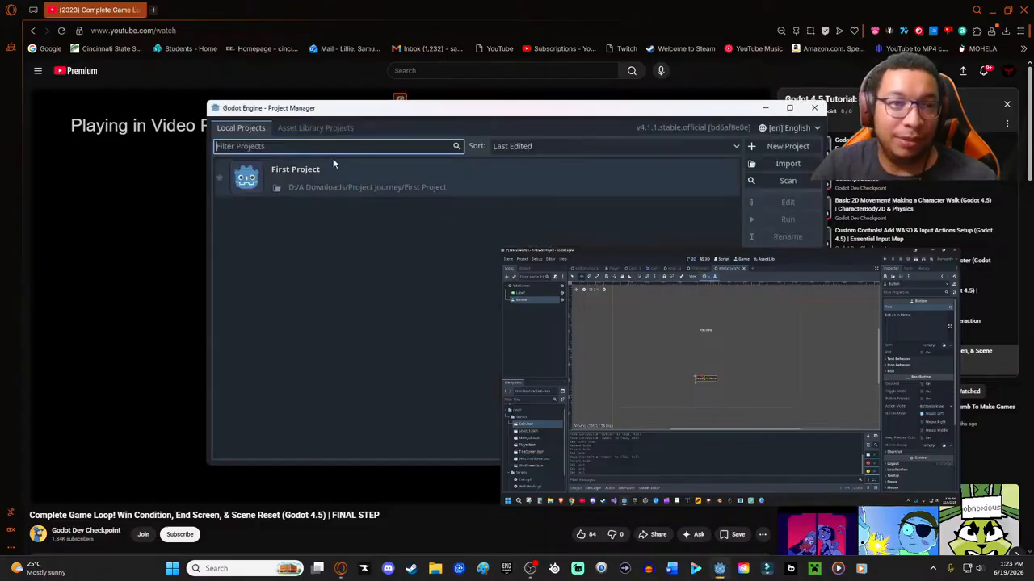
{"action": "double_click", "coordinate": [342, 161]}
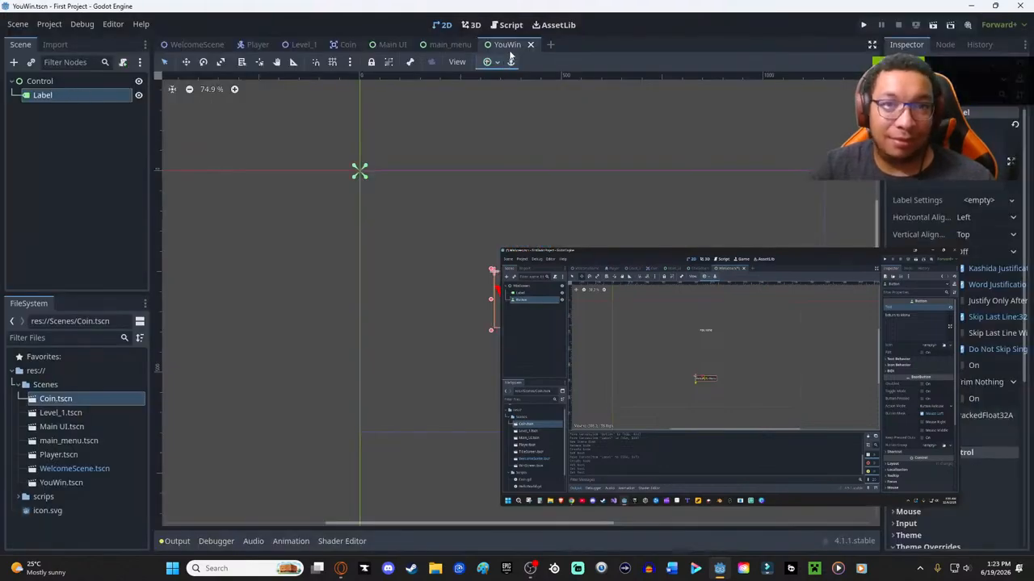
- Add a Button node as a child of the Label in the YouWin scene
{"action": "right_click", "coordinate": [50, 136]}
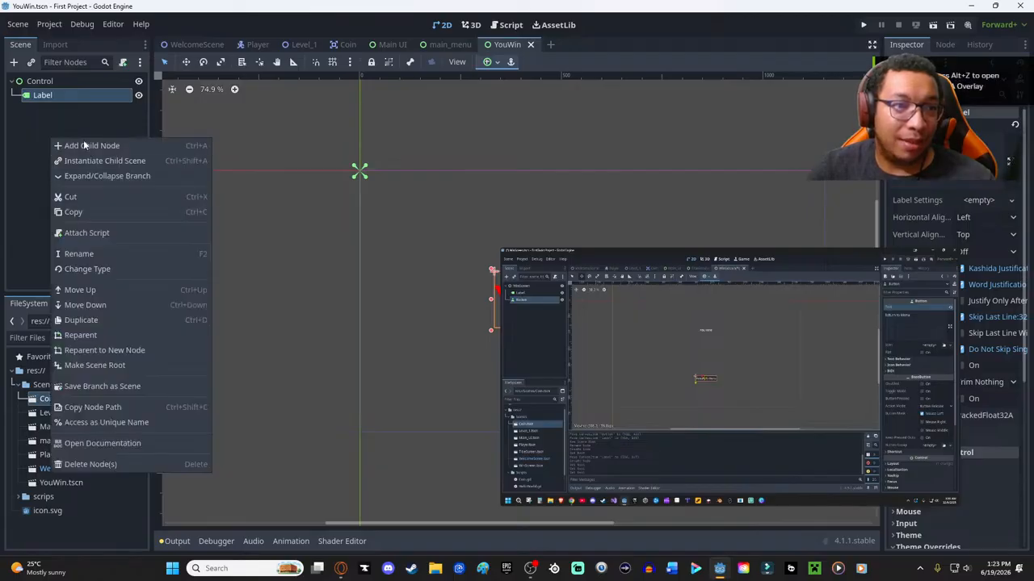
{"action": "left_click", "coordinate": [85, 142]}
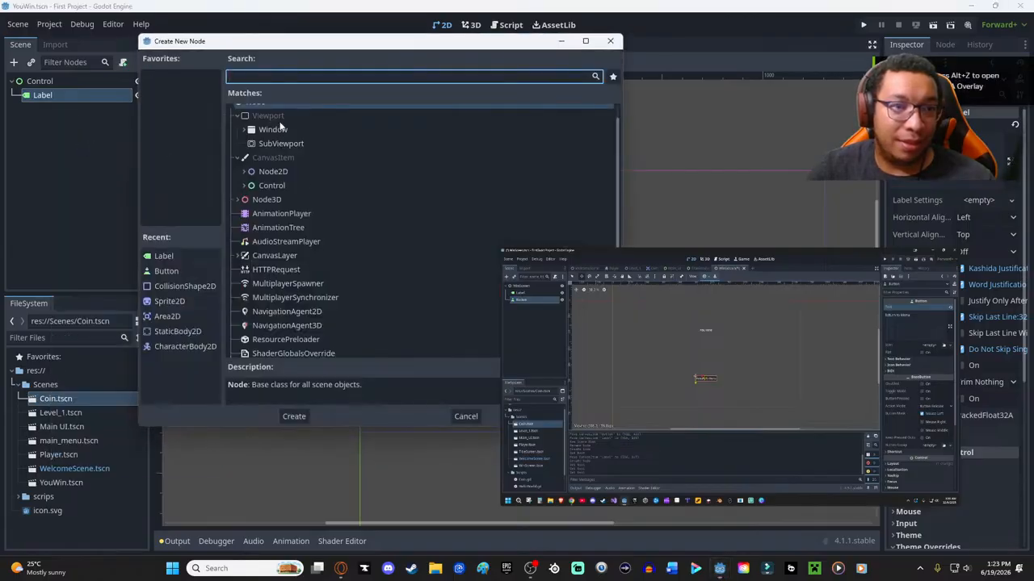
{"action": "type", "text": "butt"}
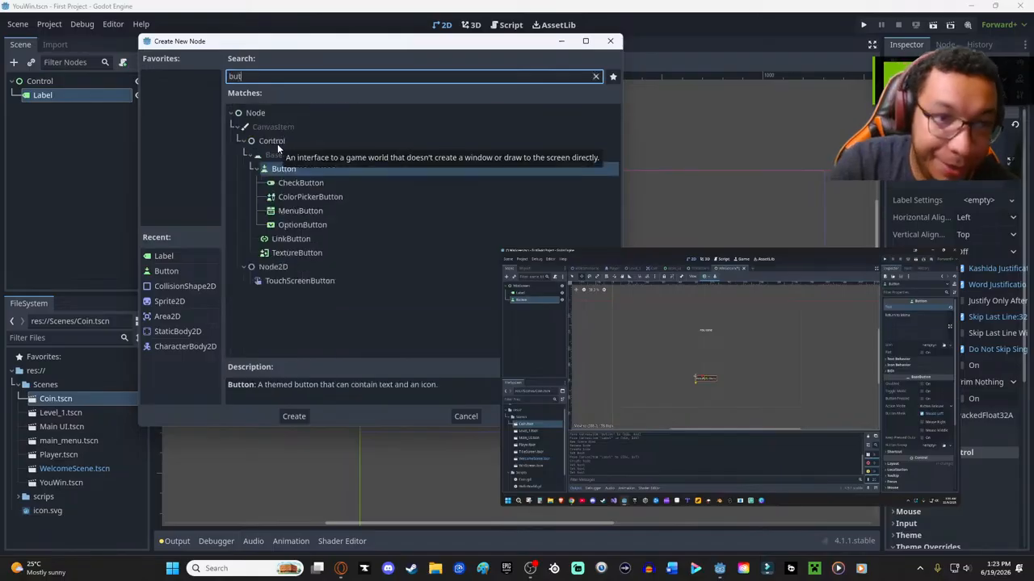
{"action": "left_click", "coordinate": [277, 171]}
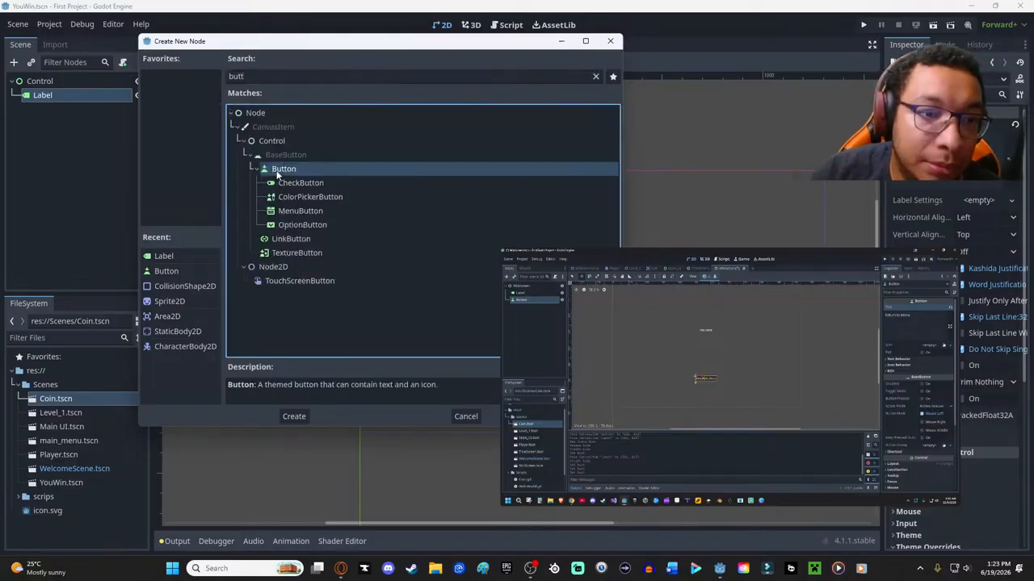
{"action": "double_click", "coordinate": [277, 170]}
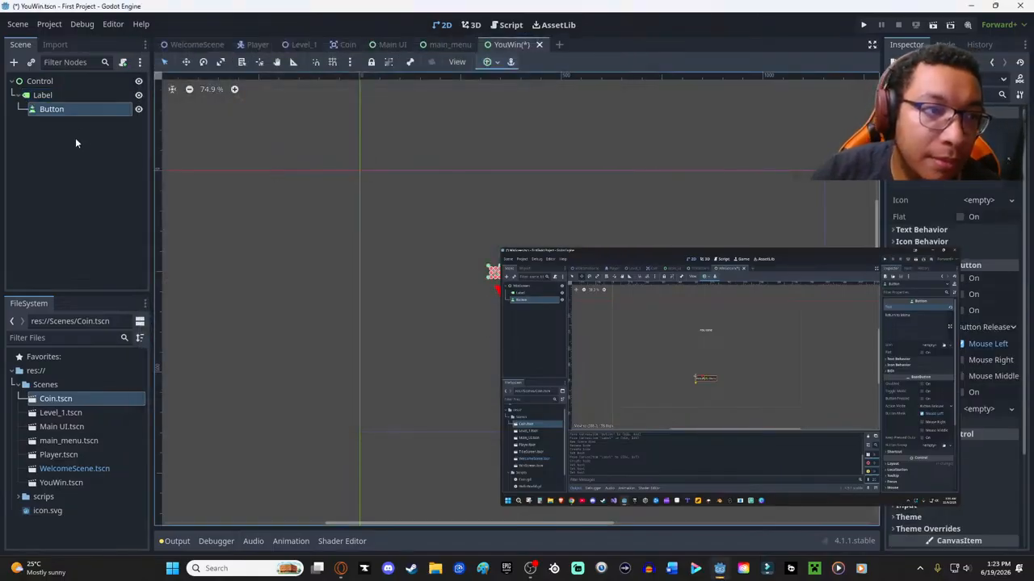
- Set the new button's text to "Return to Menu"
{"action": "left_click_drag", "start_coordinate": [493, 272], "coordinate": [498, 148]}
{"action": "left_click", "coordinate": [945, 162]}
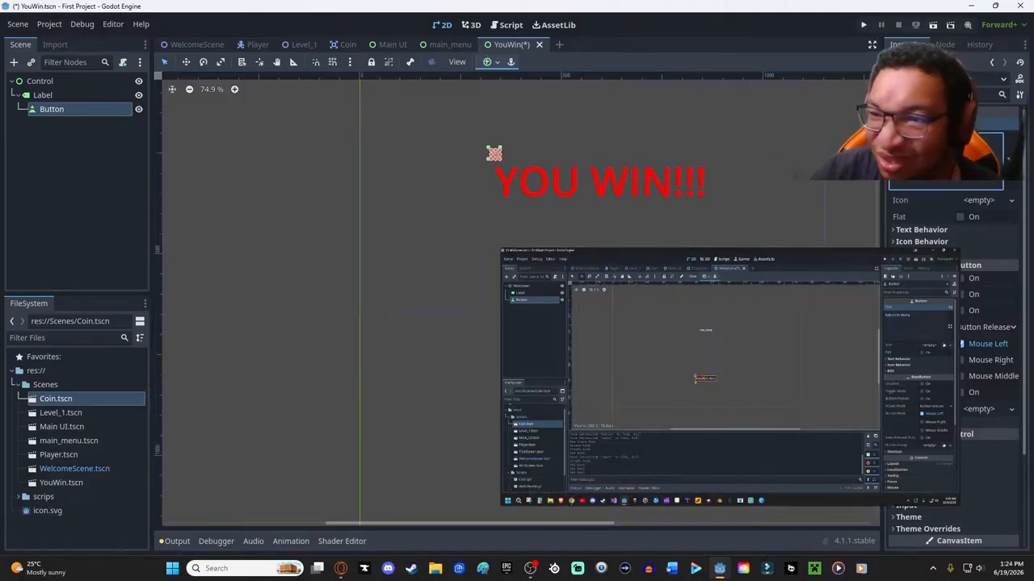
{"action": "type", "text": "Retur"}
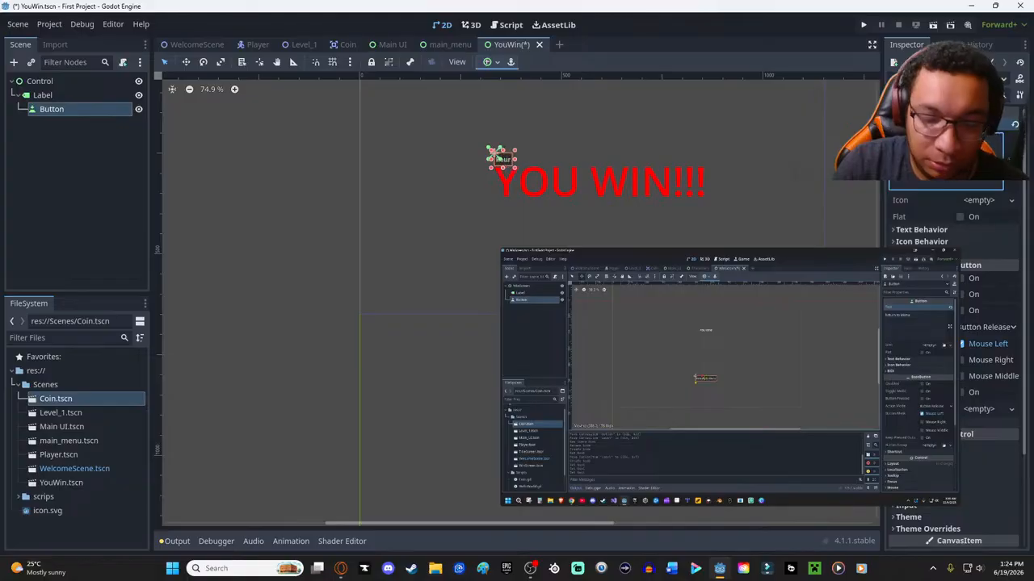
{"action": "key", "text": "BackSpace"}
{"action": "key", "text": "BackSpace"}
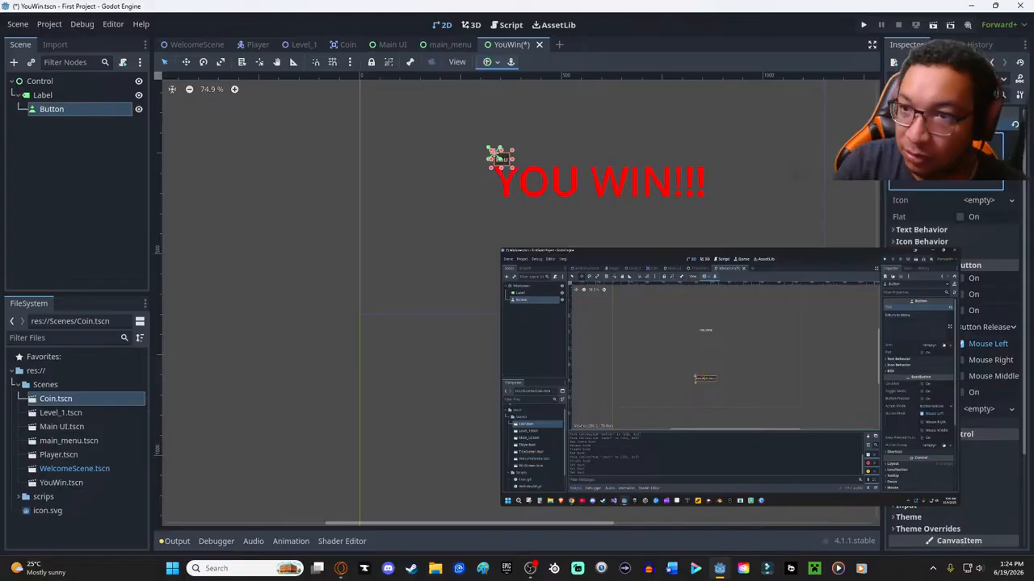
{"action": "type", "text": "turn to"}
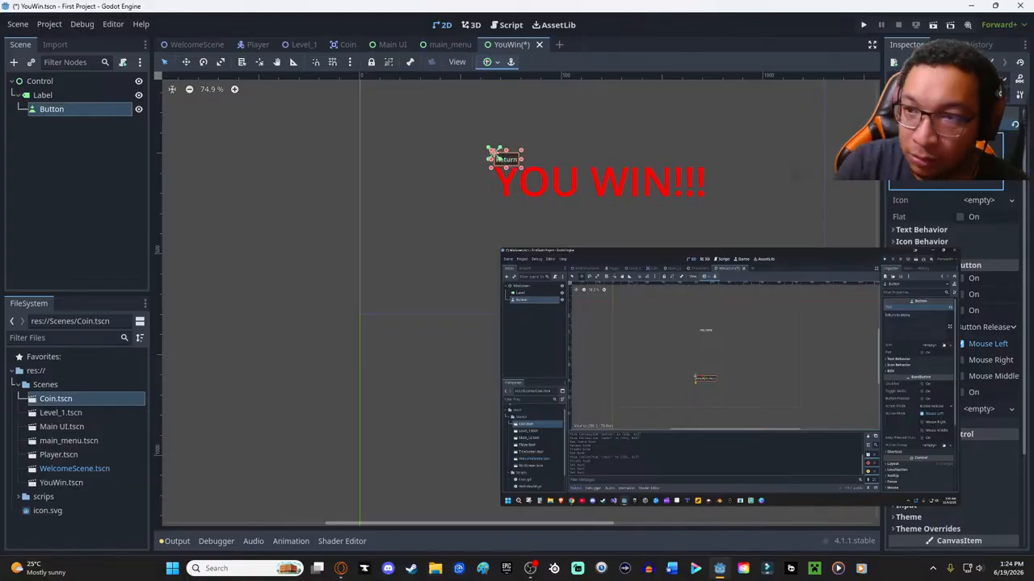
{"action": "type", "text": " Menu"}
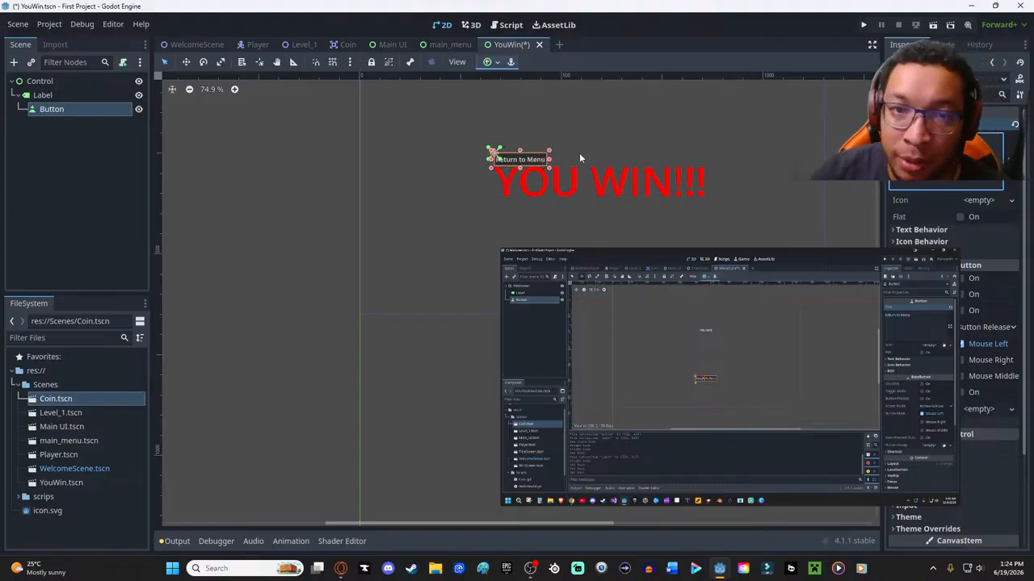
- Move the Return to Menu button beneath the centre of the "YOU WIN!!!" title and save the scene
{"action": "left_click_drag", "start_coordinate": [529, 160], "coordinate": [607, 233]}
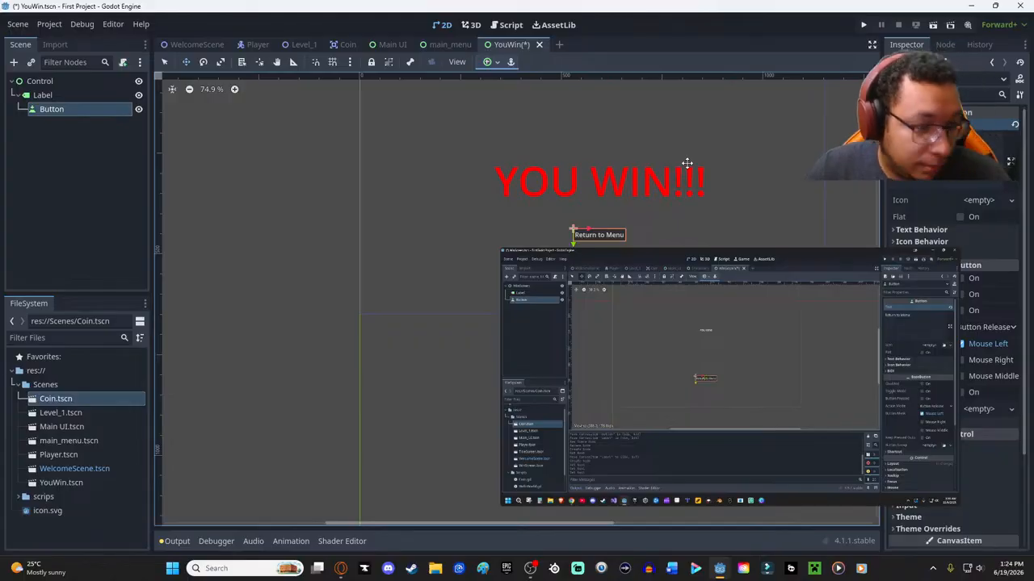
{"action": "mouse_move", "coordinate": [681, 303]}
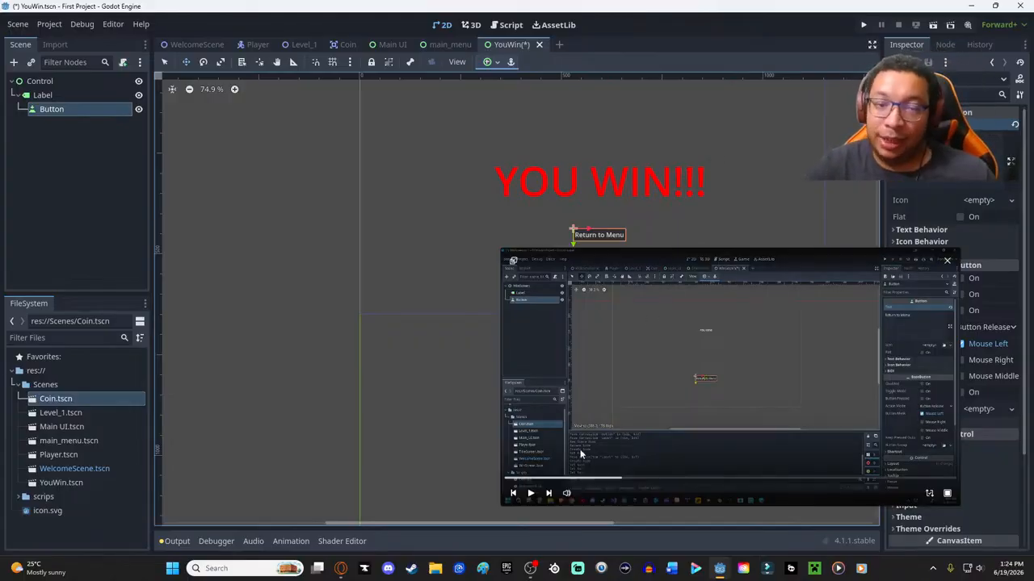
{"action": "key", "text": "ctrl+s"}
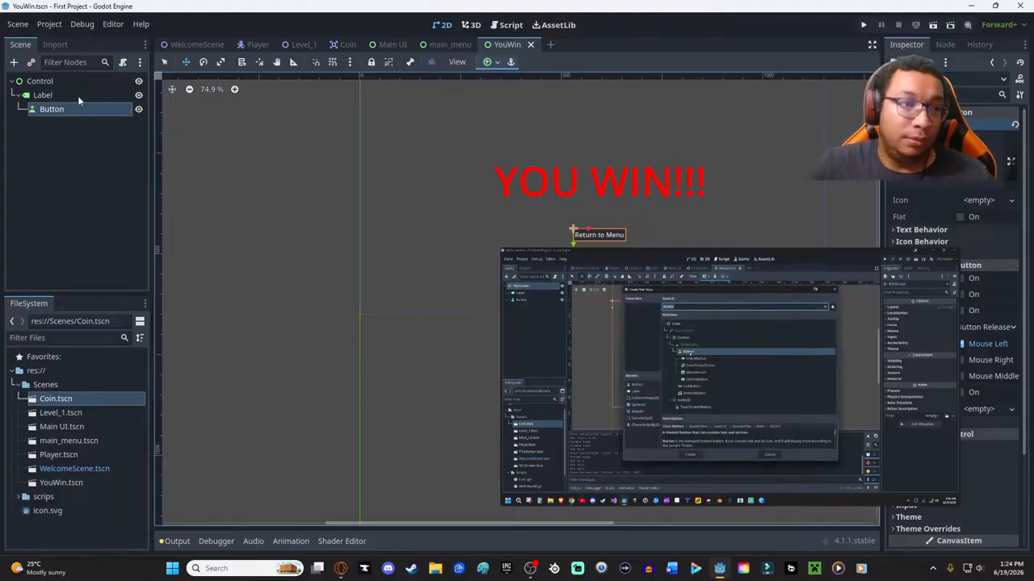
- Add a second Button node as a direct child of the root Control node
{"action": "left_click", "coordinate": [36, 83]}
{"action": "left_click", "coordinate": [36, 82]}
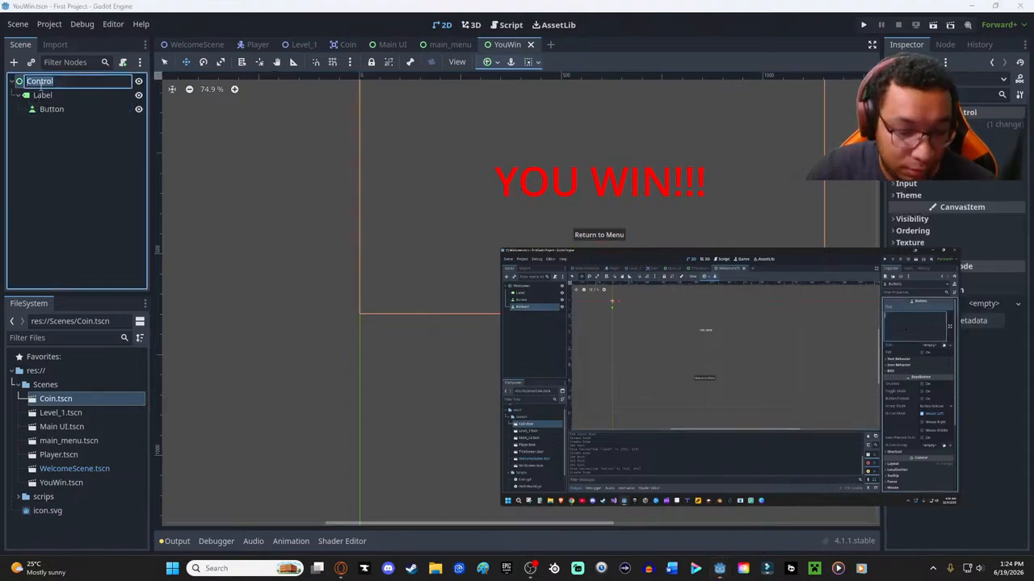
{"action": "left_click", "coordinate": [105, 175]}
{"action": "right_click", "coordinate": [55, 79]}
{"action": "left_click", "coordinate": [93, 88]}
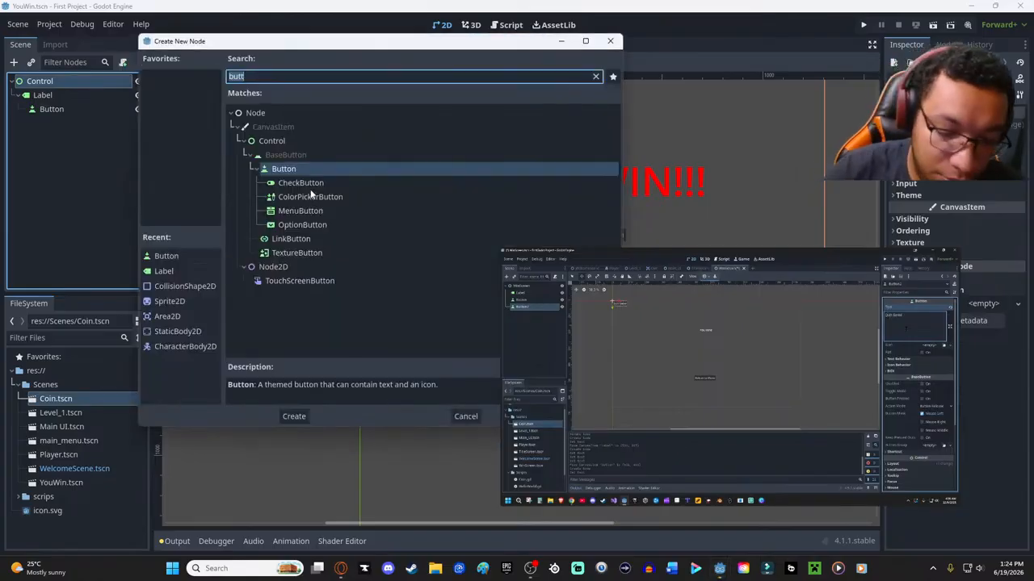
{"action": "key", "text": "Return"}
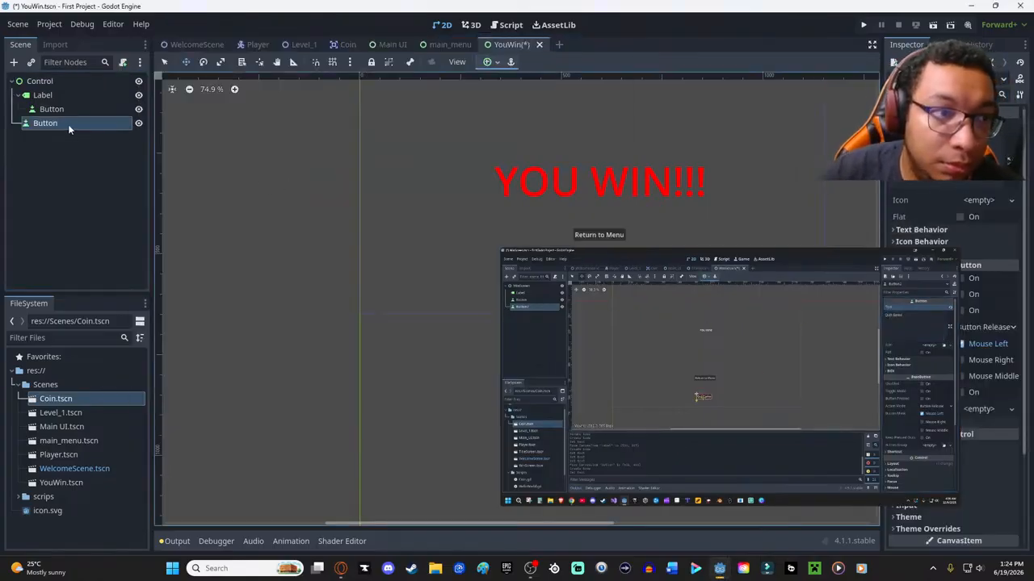
- Set the second button's text to "Quit Game" and place it just below the Return to Menu button
{"action": "scroll", "coordinate": [591, 233], "scroll_direction": "down", "scroll_amount": 4}
{"action": "scroll", "coordinate": [644, 235], "scroll_direction": "up", "scroll_amount": 5}
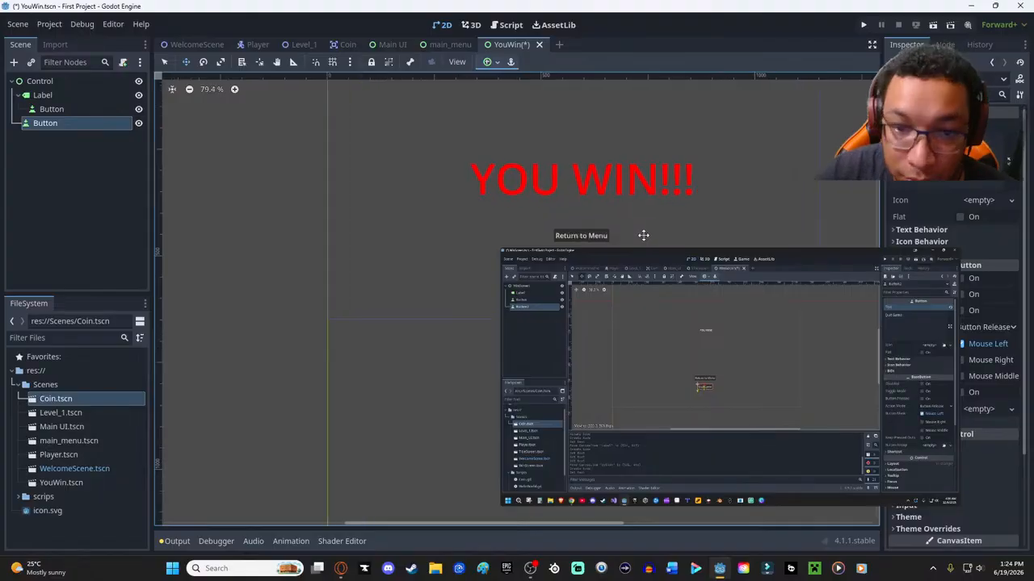
{"action": "scroll", "coordinate": [738, 210], "scroll_direction": "down", "scroll_amount": 3}
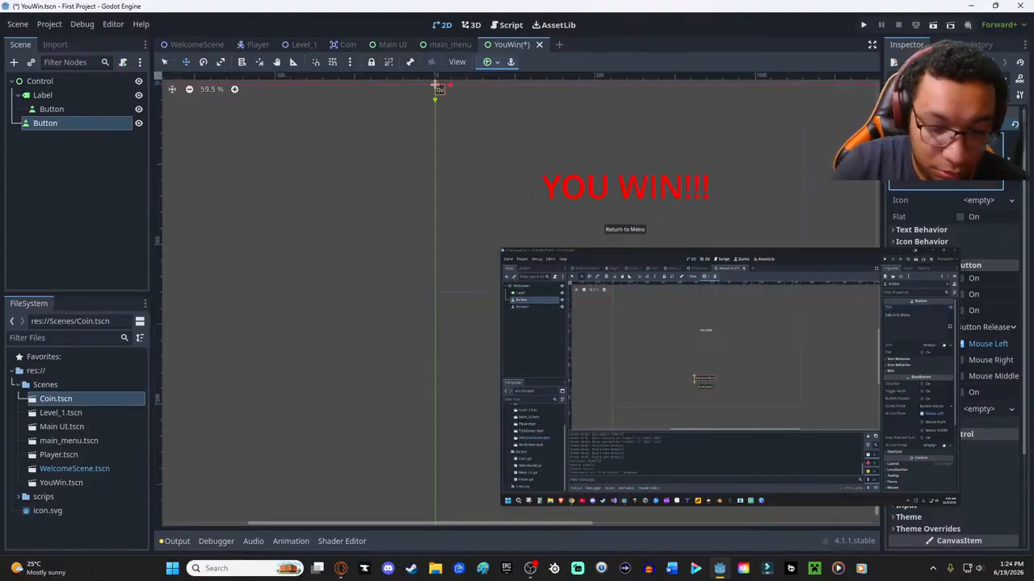
{"action": "type", "text": "Game"}
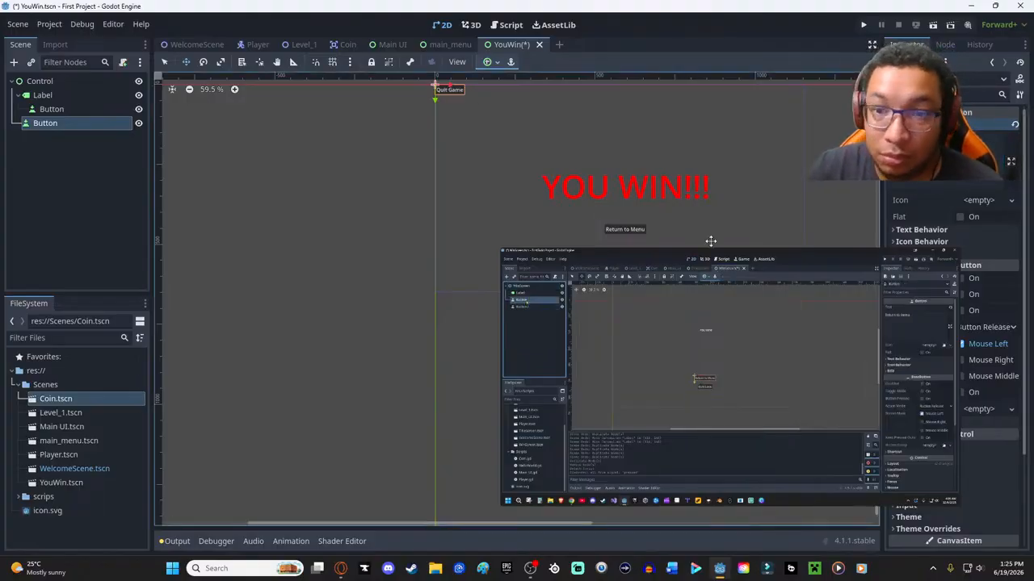
{"action": "left_click_drag", "start_coordinate": [467, 113], "coordinate": [648, 270]}
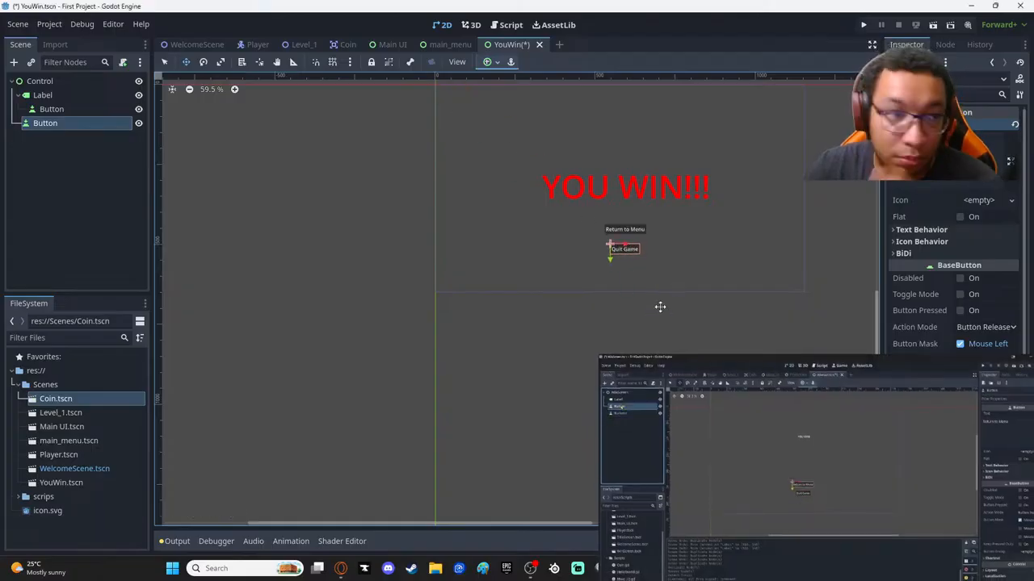
- Rename the Button node under the Label to "Return to Menu"
{"action": "left_click", "coordinate": [51, 109]}
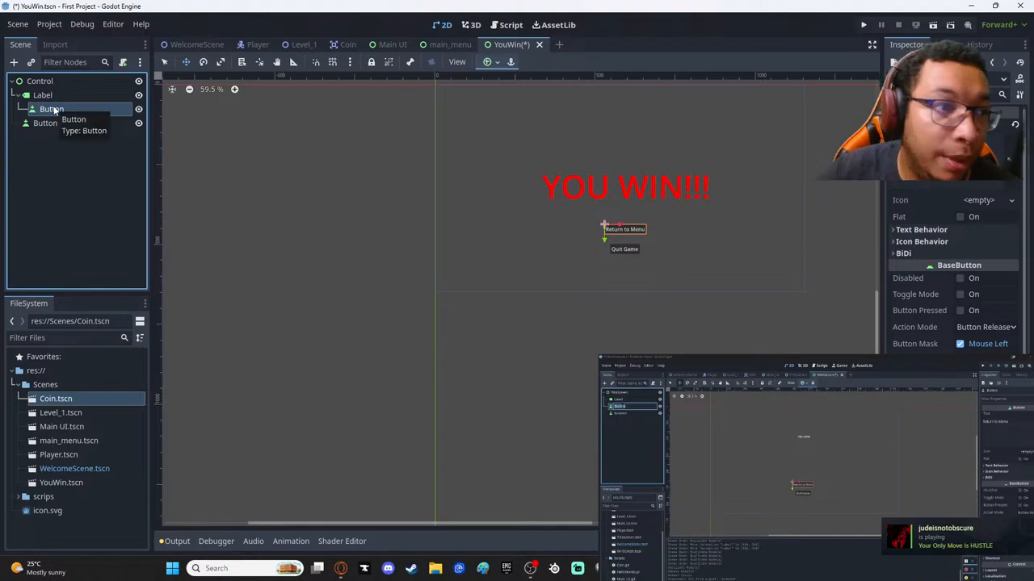
{"action": "double_click", "coordinate": [51, 109]}
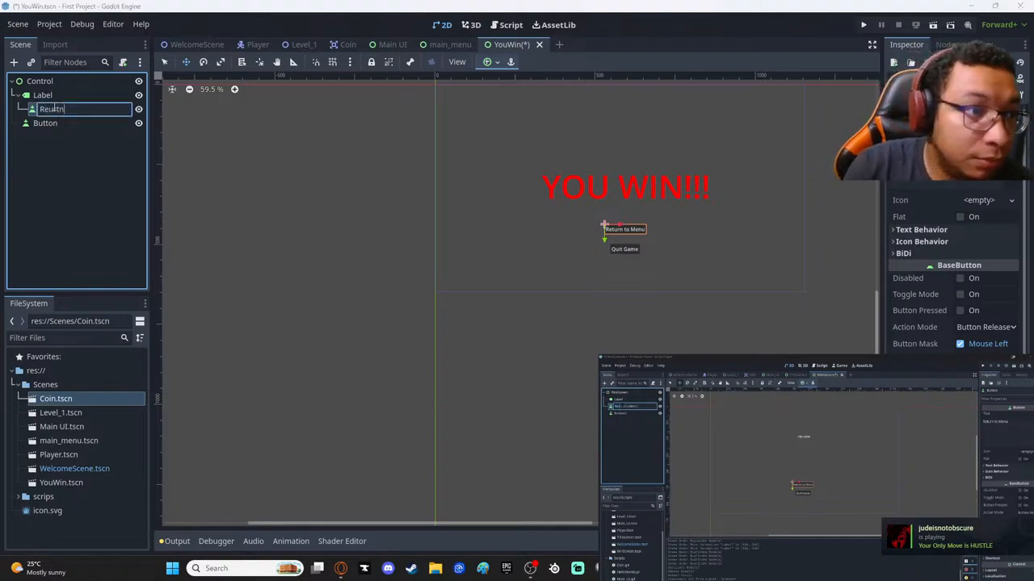
{"action": "key", "text": "Return"}
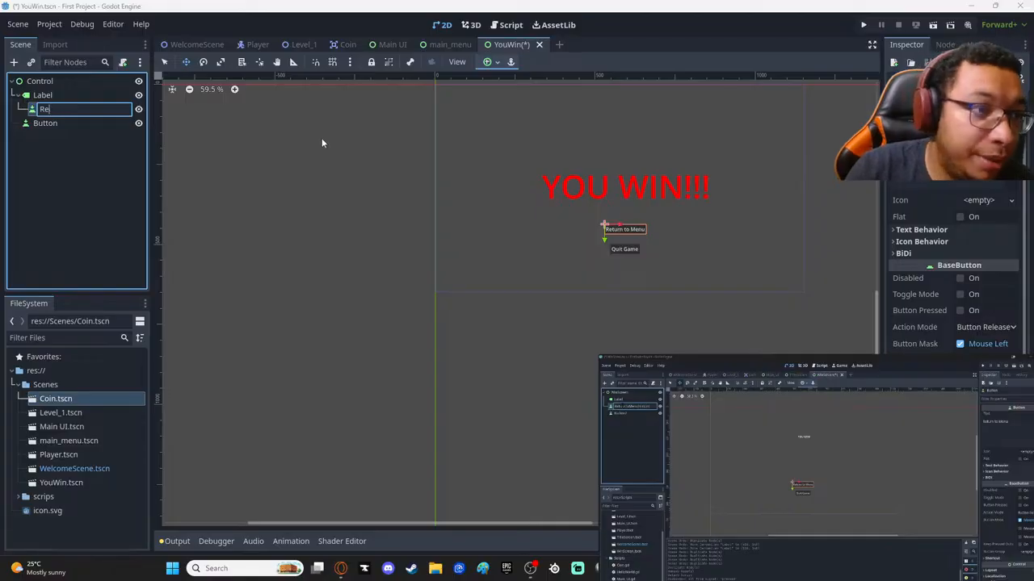
{"action": "type", "text": "turn to M"}
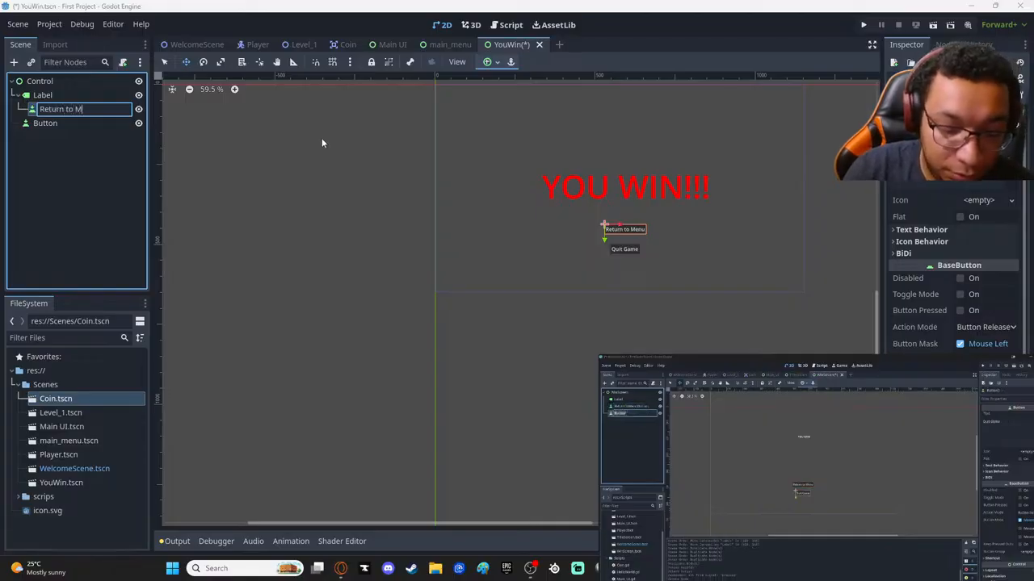
{"action": "type", "text": "enu"}
{"action": "key", "text": "Return"}
- Rename the remaining Button node under the root Control to "Quit Game"
{"action": "left_click", "coordinate": [45, 123]}
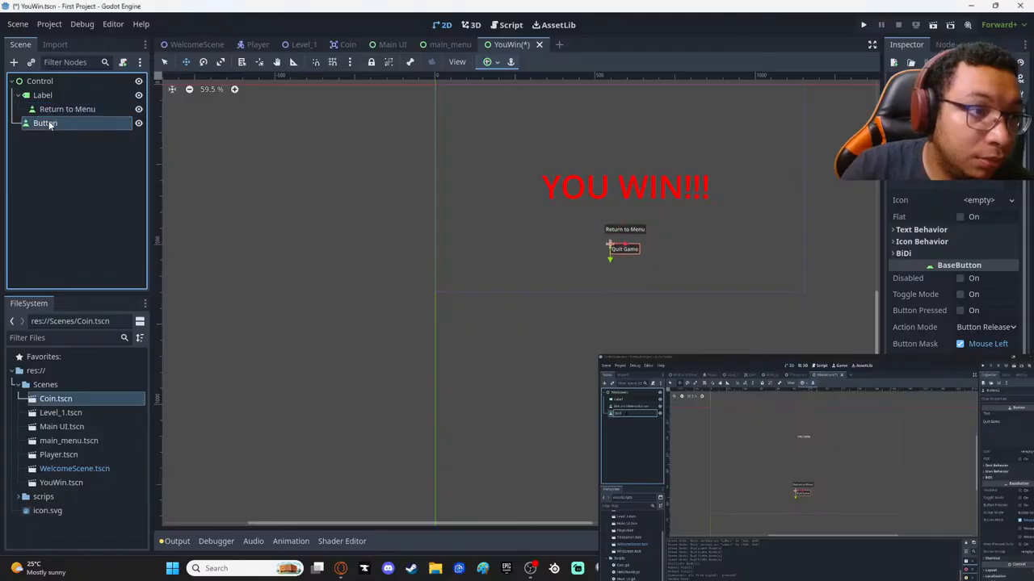
{"action": "double_click", "coordinate": [47, 122]}
{"action": "type", "text": "Quit"}
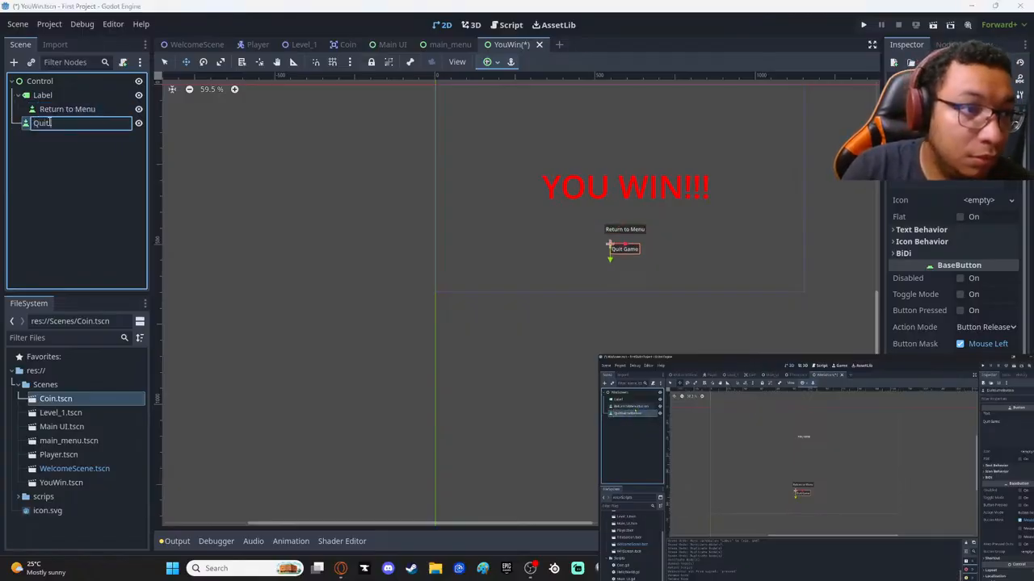
{"action": "type", "text": "agG"}
{"action": "key", "text": "Escape"}
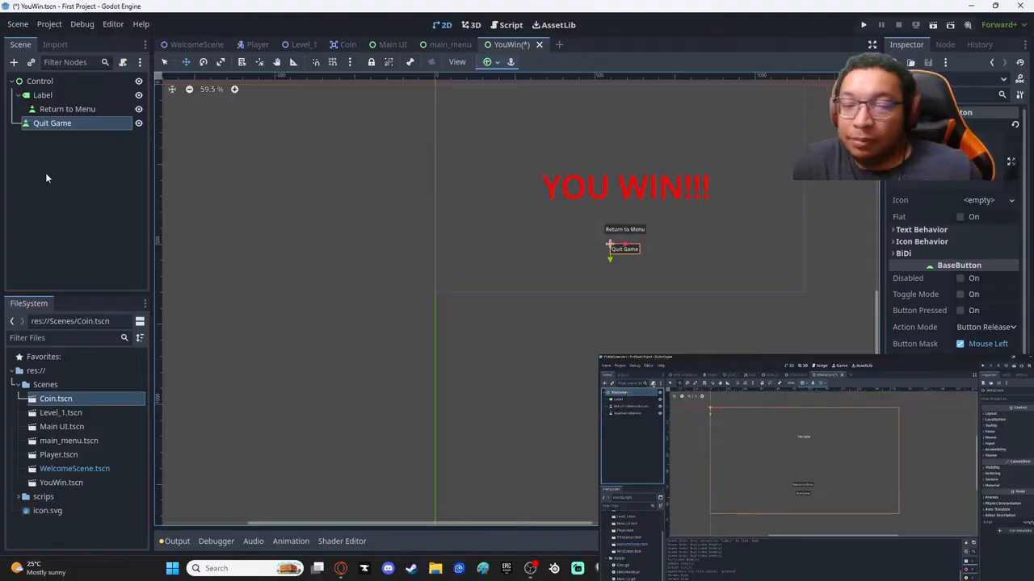
- Look at the main_menu scene for comparison, return to the YouWin scene and save it
{"action": "left_click", "coordinate": [449, 45]}
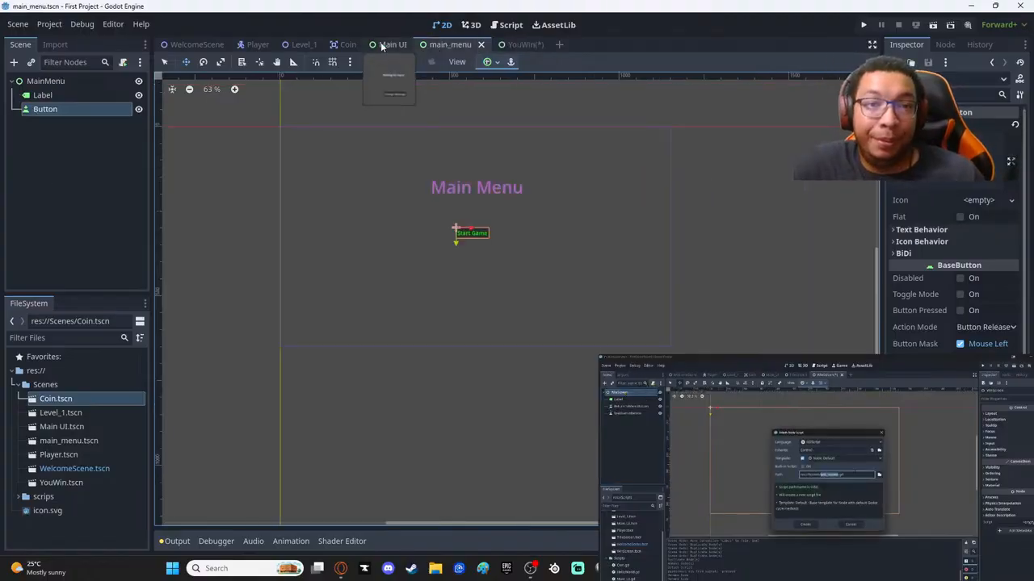
{"action": "left_click", "coordinate": [517, 44]}
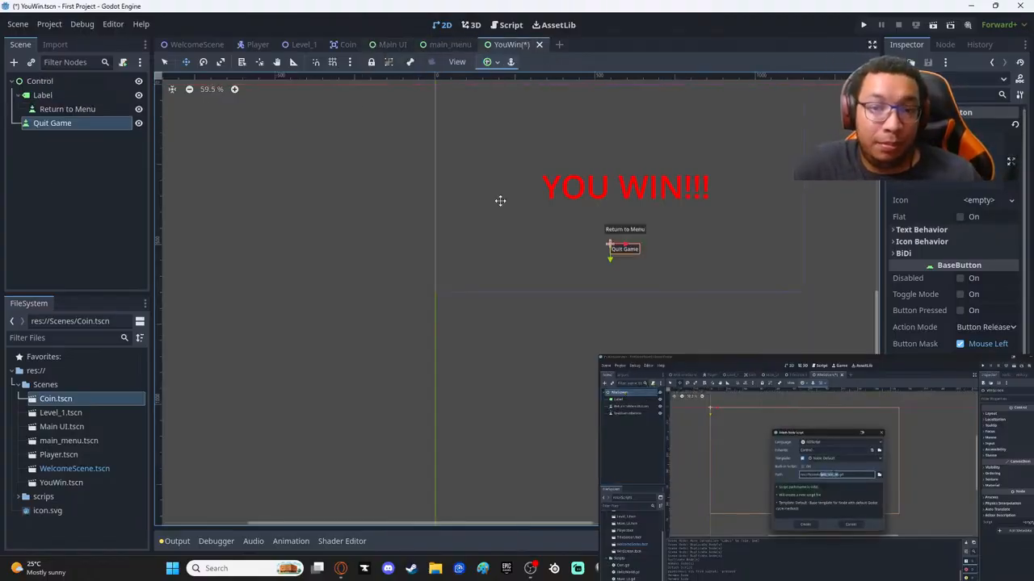
{"action": "key", "text": "ctrl+s"}
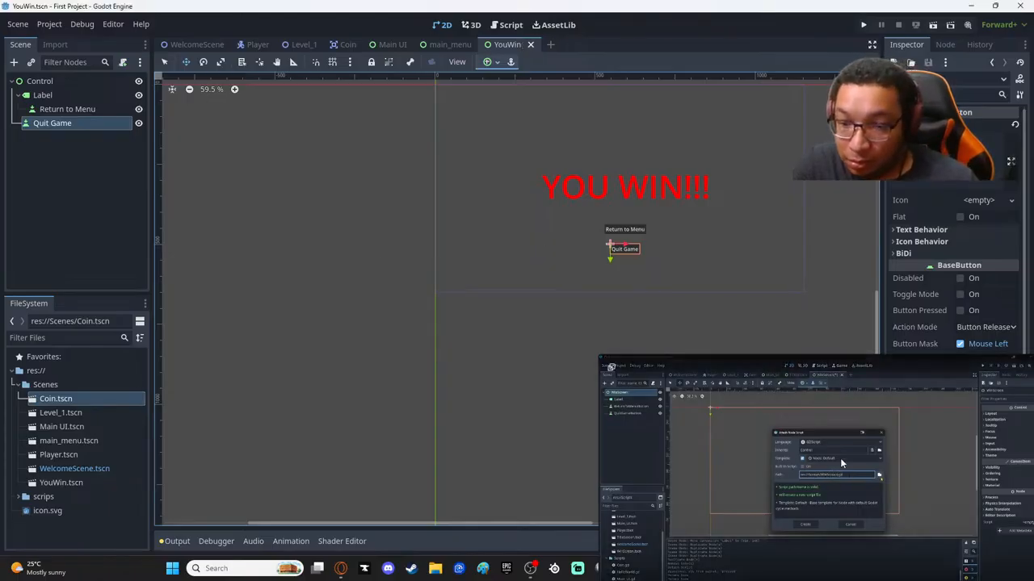
- Rewind the tutorial in an enlarged floating video and pause it at the Attach Node Script dialog
{"action": "left_click_drag", "start_coordinate": [763, 420], "coordinate": [673, 325]}
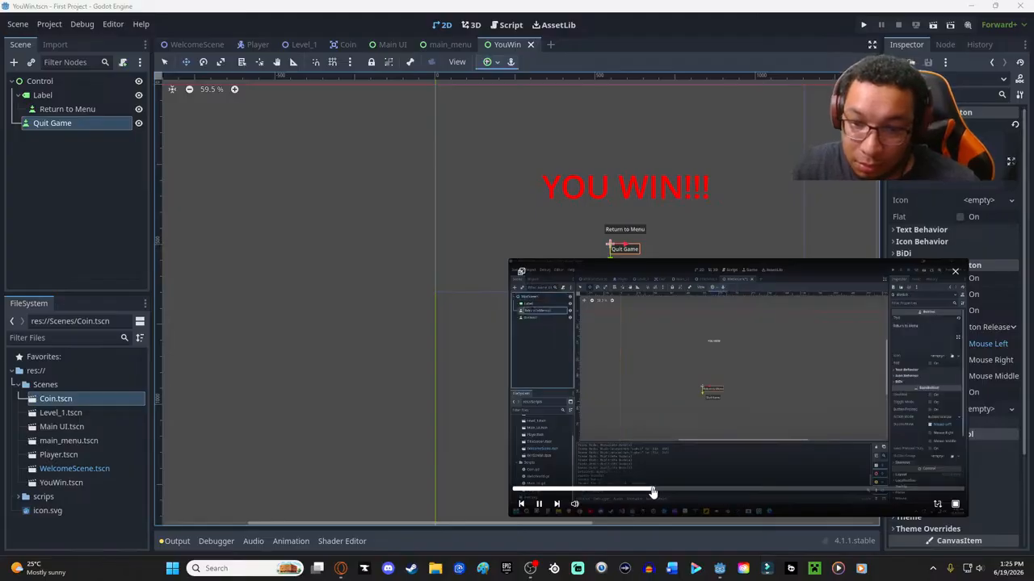
{"action": "left_click_drag", "start_coordinate": [655, 492], "coordinate": [643, 493]}
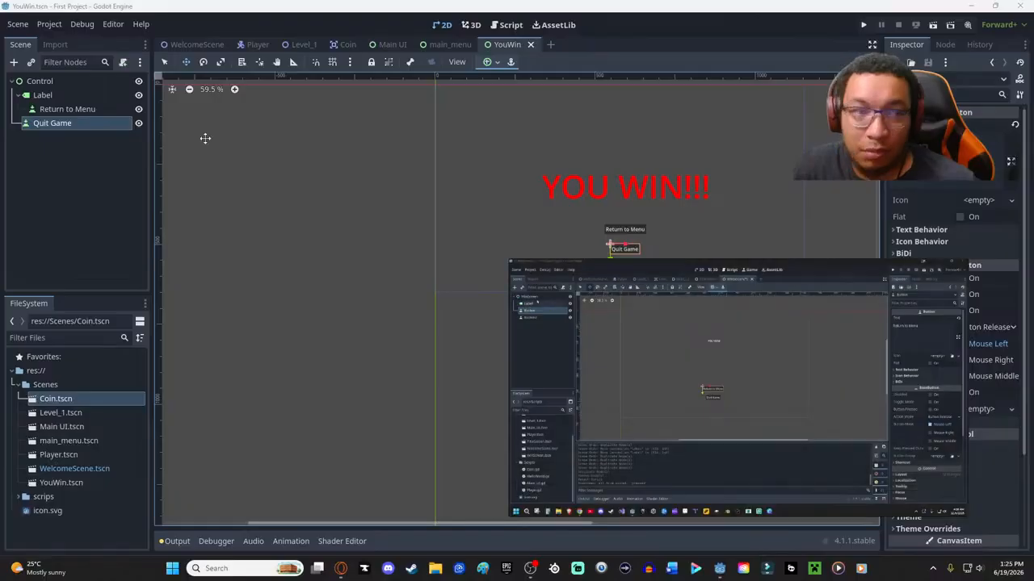
{"action": "left_click", "coordinate": [64, 81]}
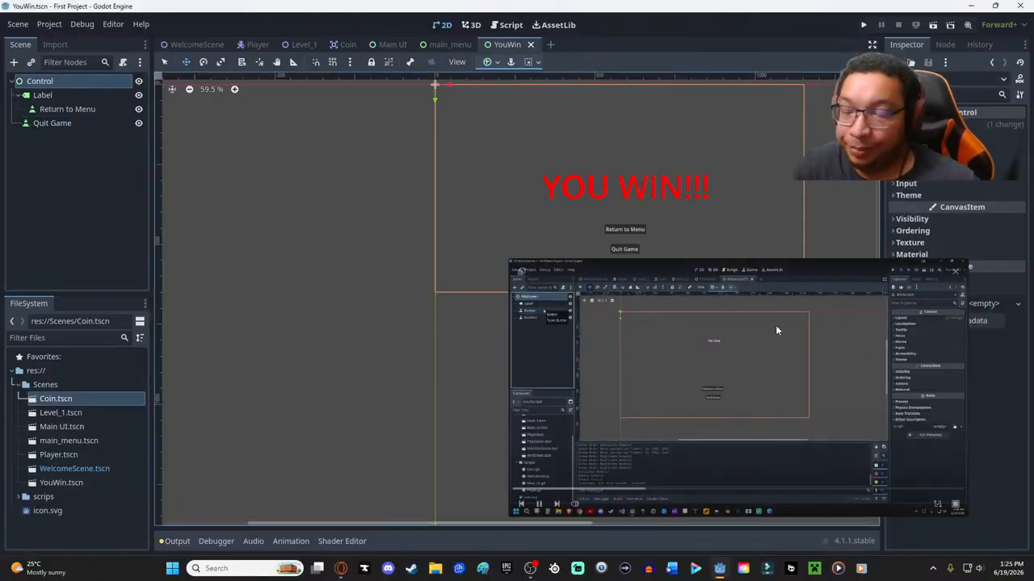
{"action": "mouse_move", "coordinate": [839, 326]}
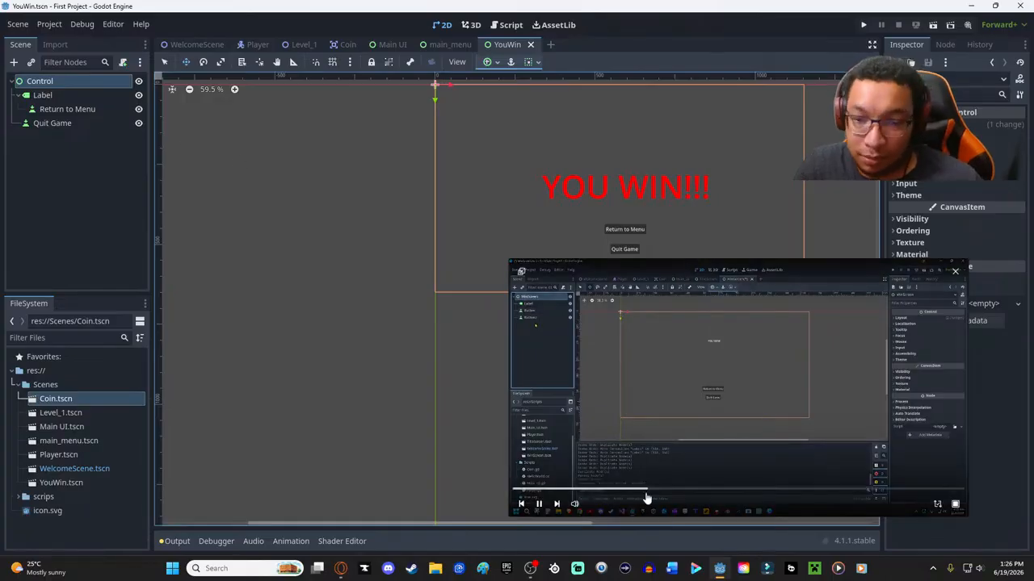
{"action": "left_click_drag", "start_coordinate": [508, 256], "coordinate": [334, 160]}
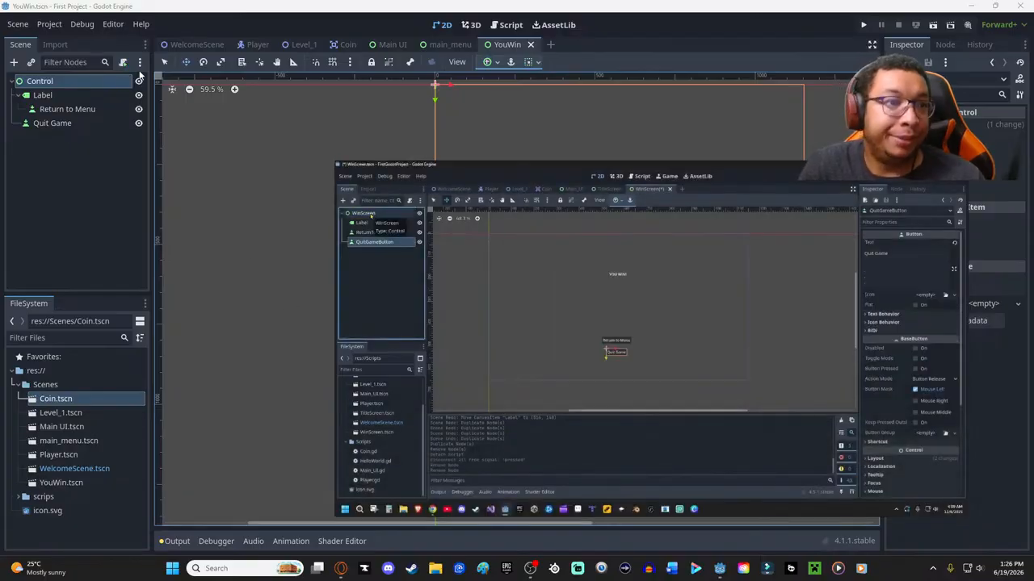
{"action": "left_click", "coordinate": [66, 82]}
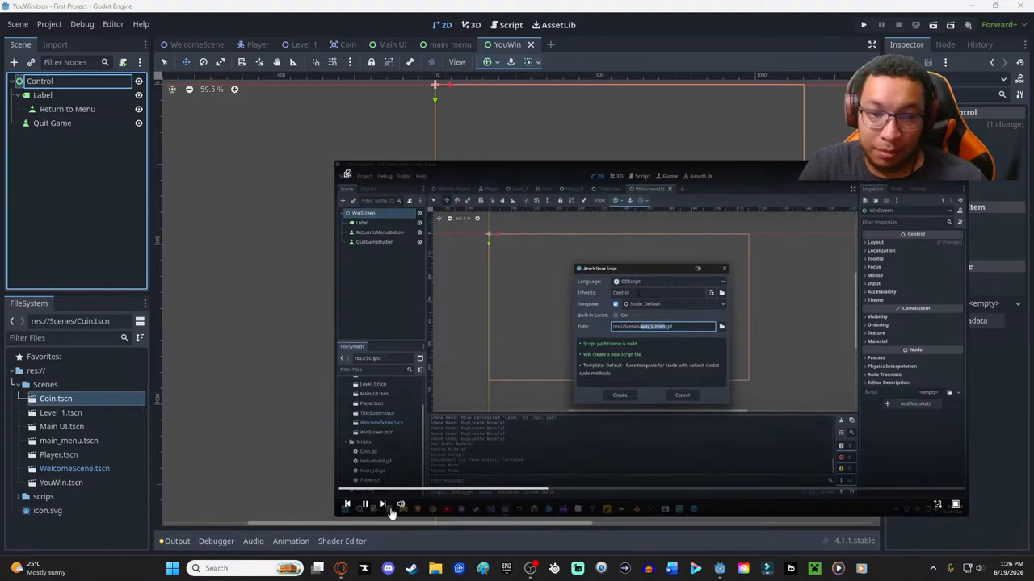
{"action": "left_click", "coordinate": [364, 504]}
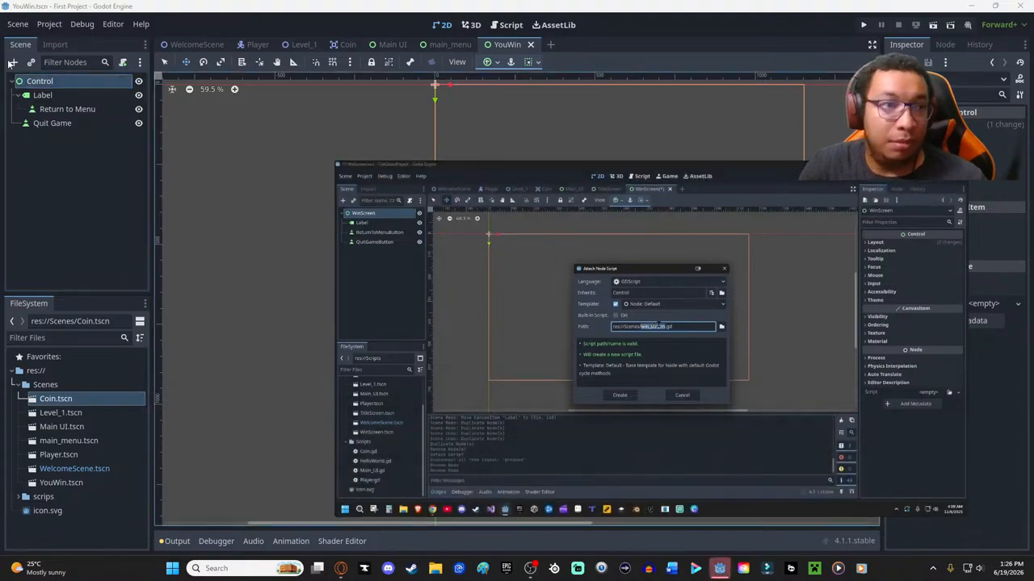
- Rename the root Control node of the YouWin scene to "Win Screen"
{"action": "left_click", "coordinate": [13, 84]}
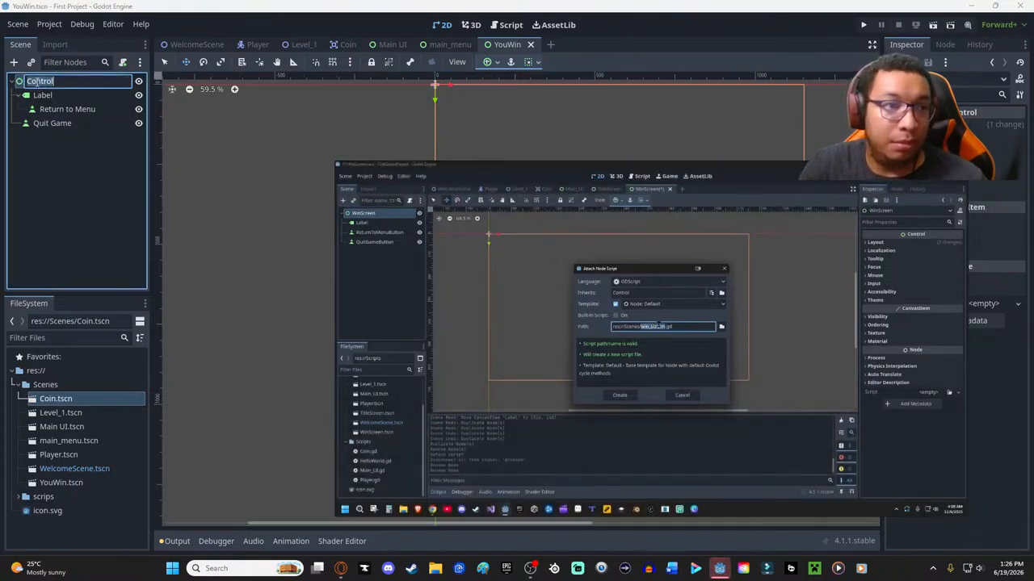
{"action": "type", "text": "WinScree"}
{"action": "key", "text": "BackSpace"}
{"action": "type", "text": "a"}
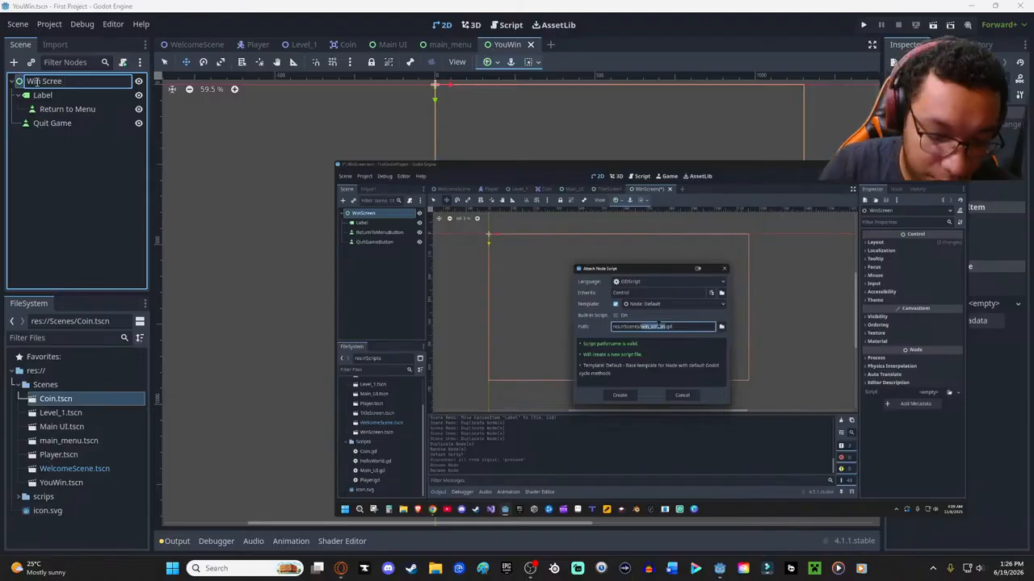
{"action": "key", "text": "Escape"}
{"action": "key", "text": "Return"}
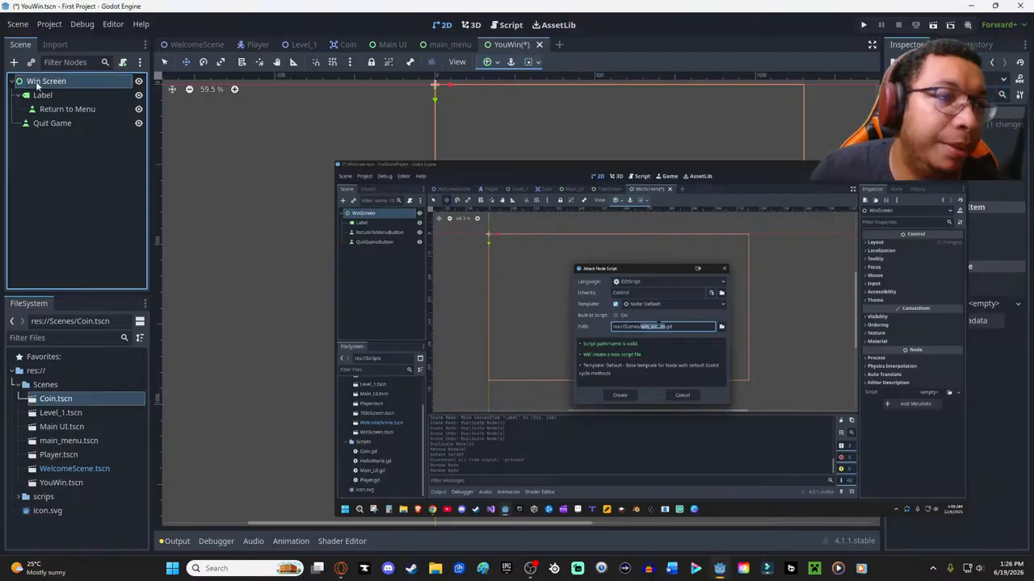
- Shrink the floating tutorial video to uncover the canvas and save the YouWin scene
{"action": "mouse_move", "coordinate": [505, 219]}
{"action": "left_click_drag", "start_coordinate": [428, 165], "coordinate": [645, 270]}
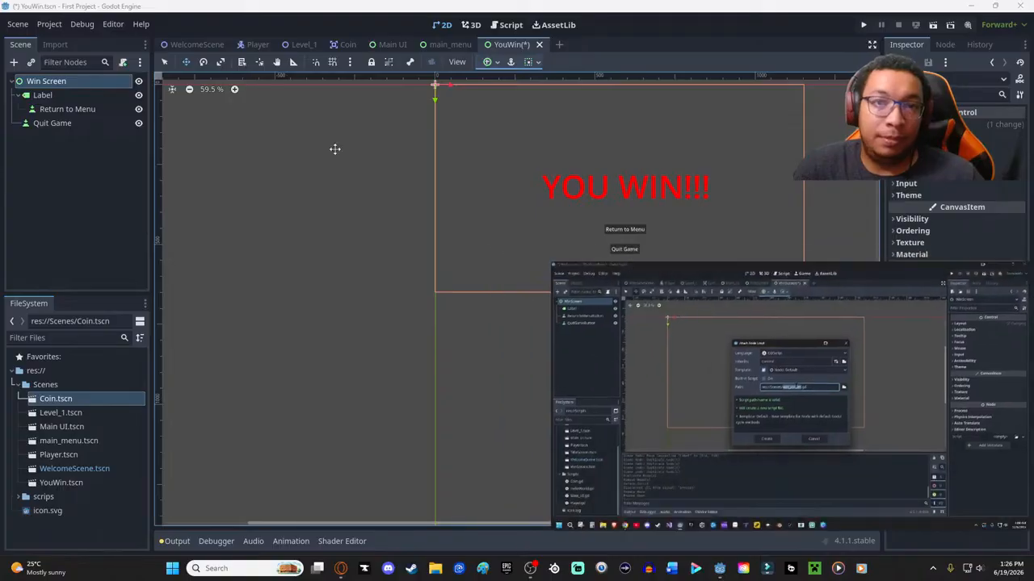
{"action": "key", "text": "ctrl+s"}
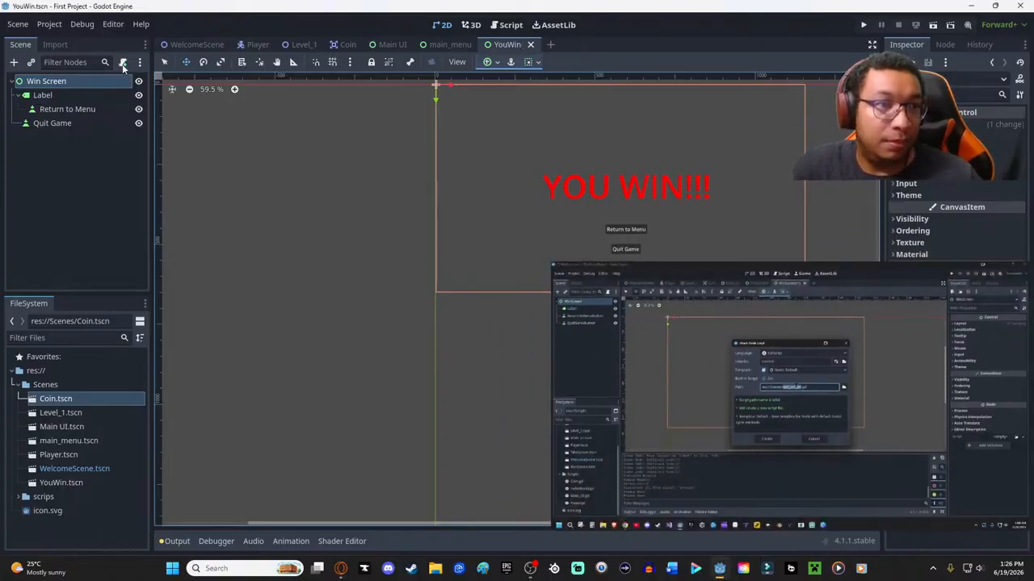
- Open the Attach Node Script dialog for the Win Screen root node
{"action": "left_click", "coordinate": [123, 63]}
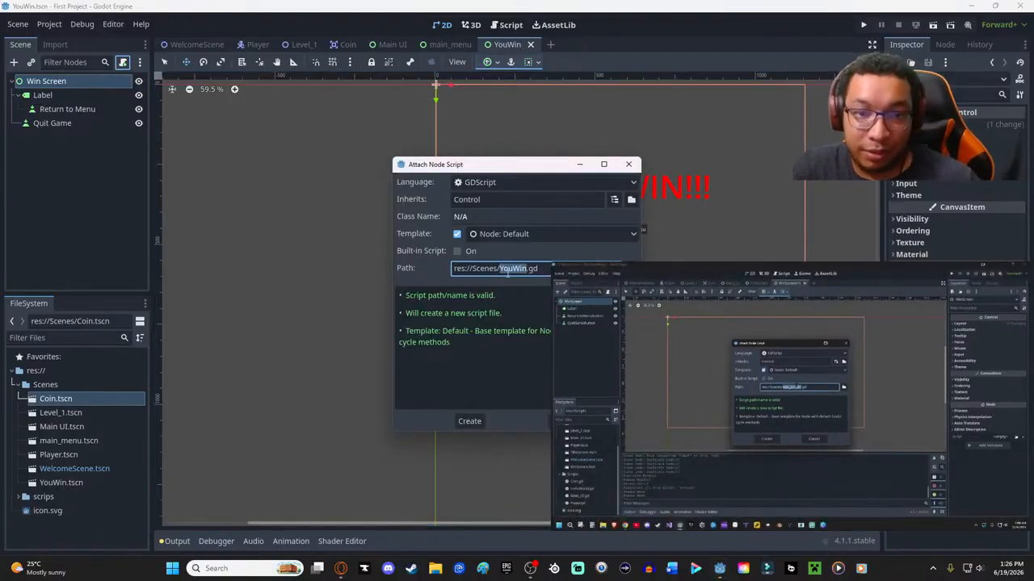
{"action": "mouse_move", "coordinate": [582, 347]}
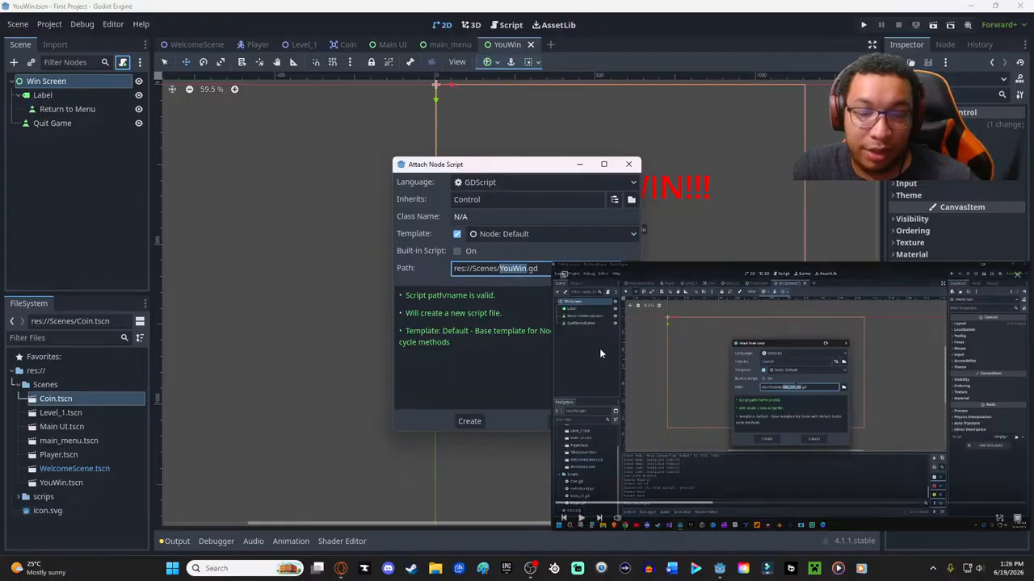